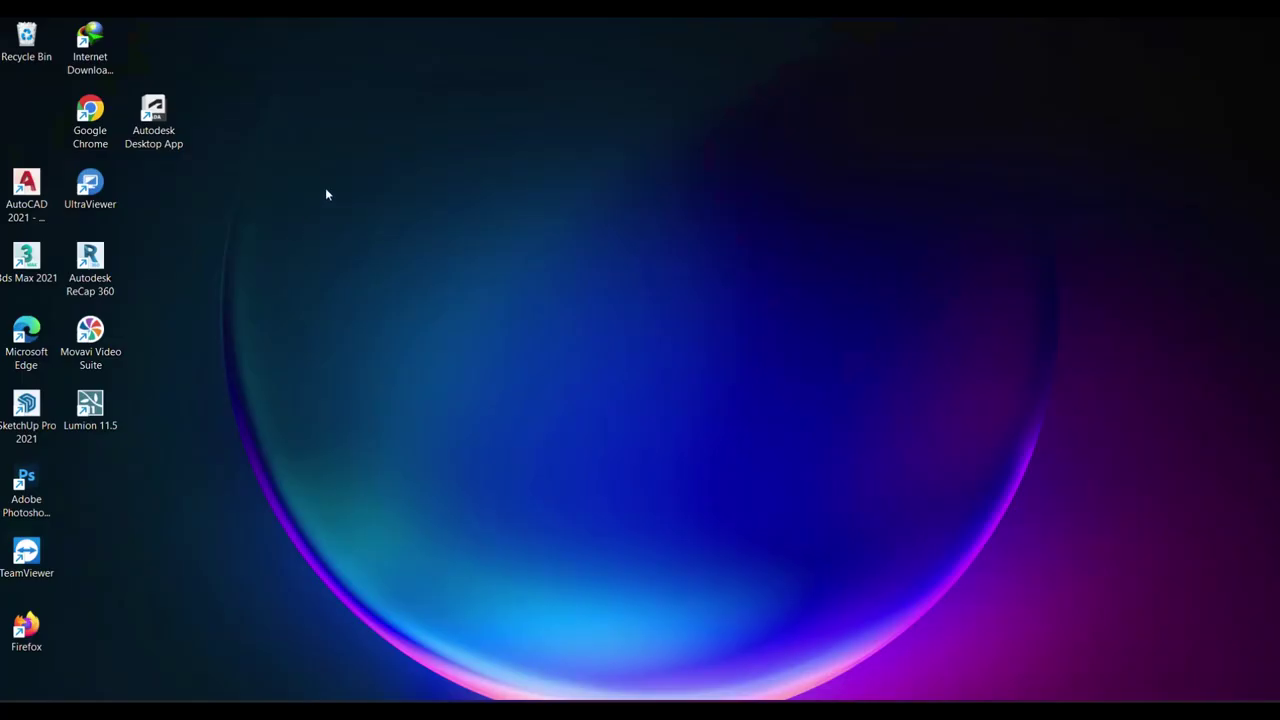
- Refresh the Windows desktop twice from its right-click menu
right_click(326, 193)
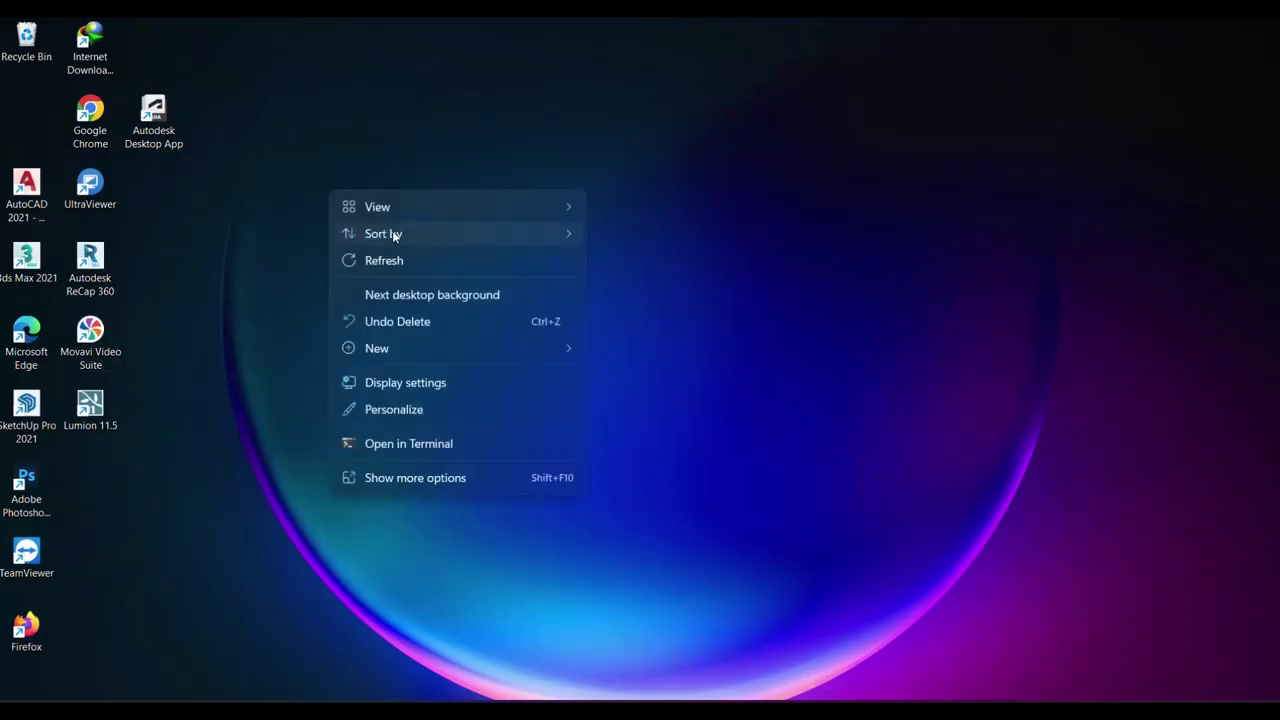
click(391, 259)
right_click(478, 260)
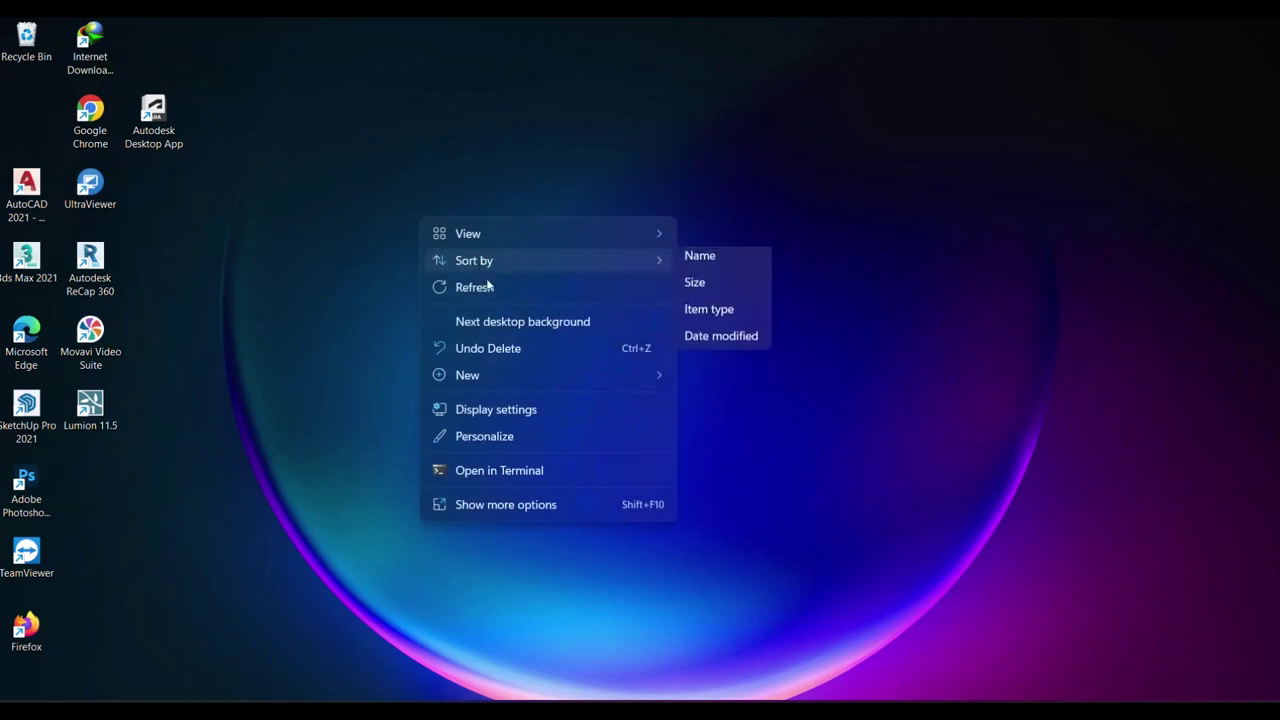
click(484, 286)
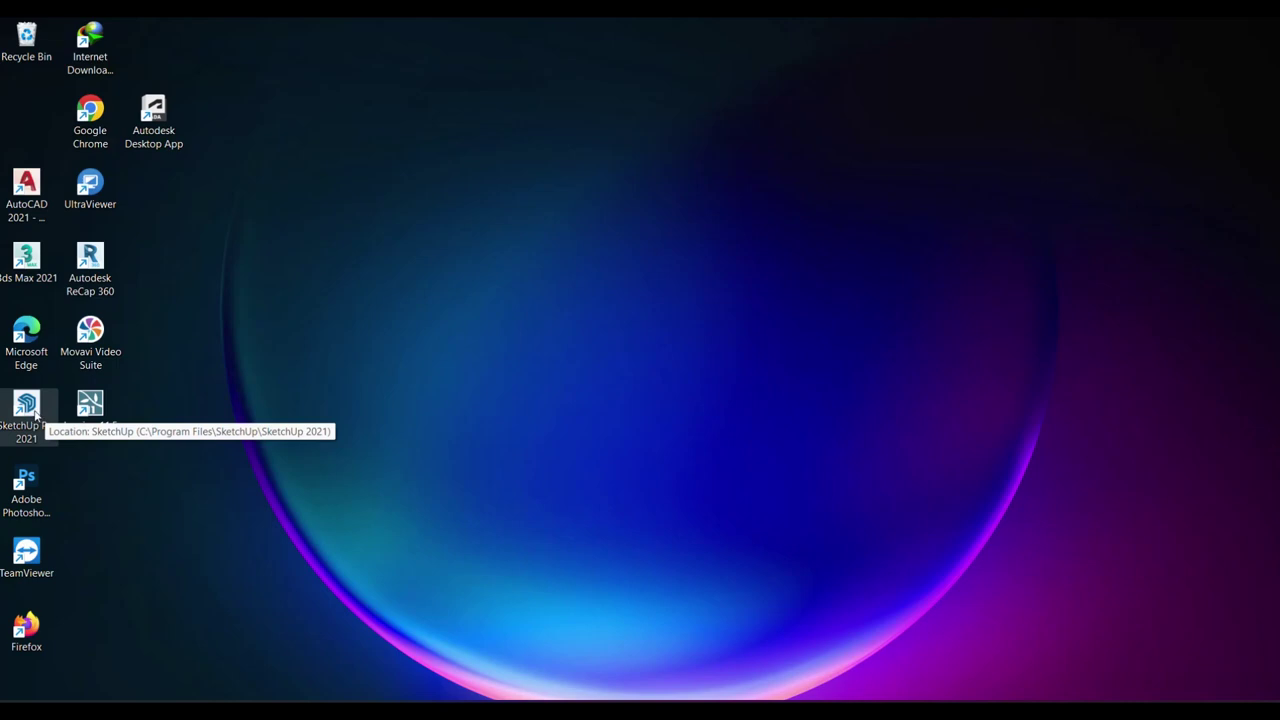
- Launch SketchUp Pro 2021, dismiss the browser notifications, and start a Simple Inches model
double_click(35, 415)
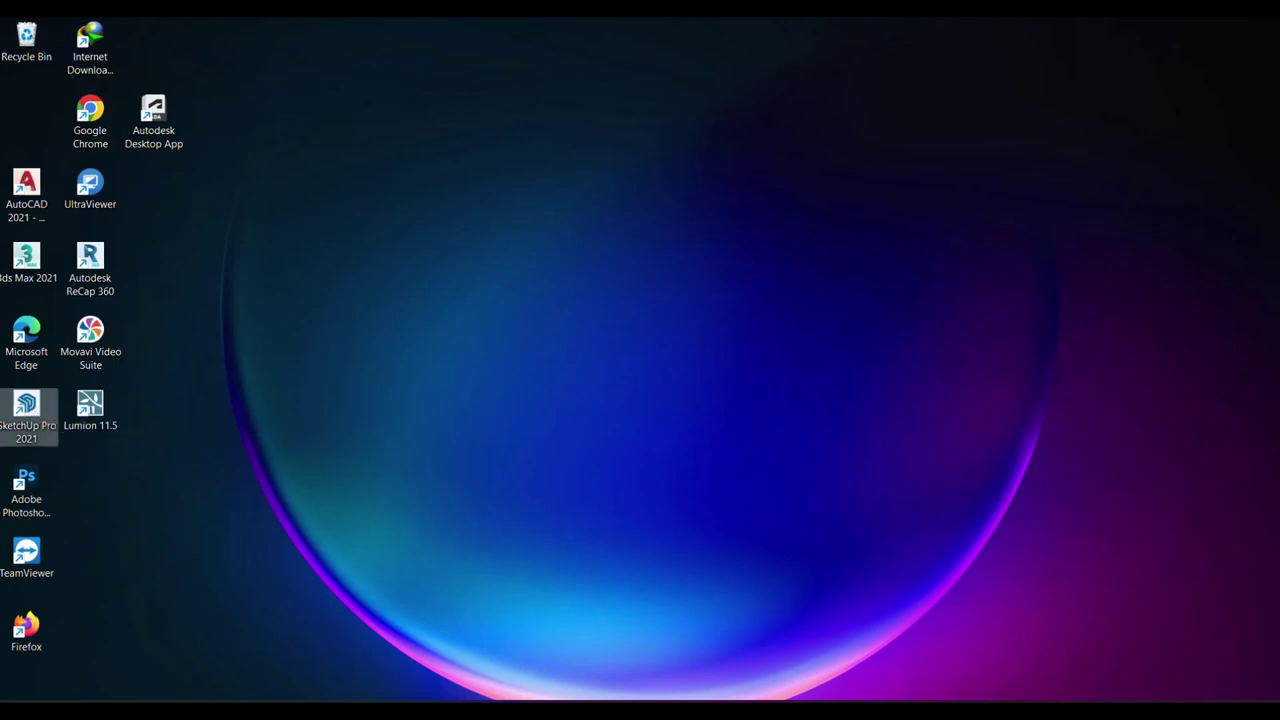
click(797, 630)
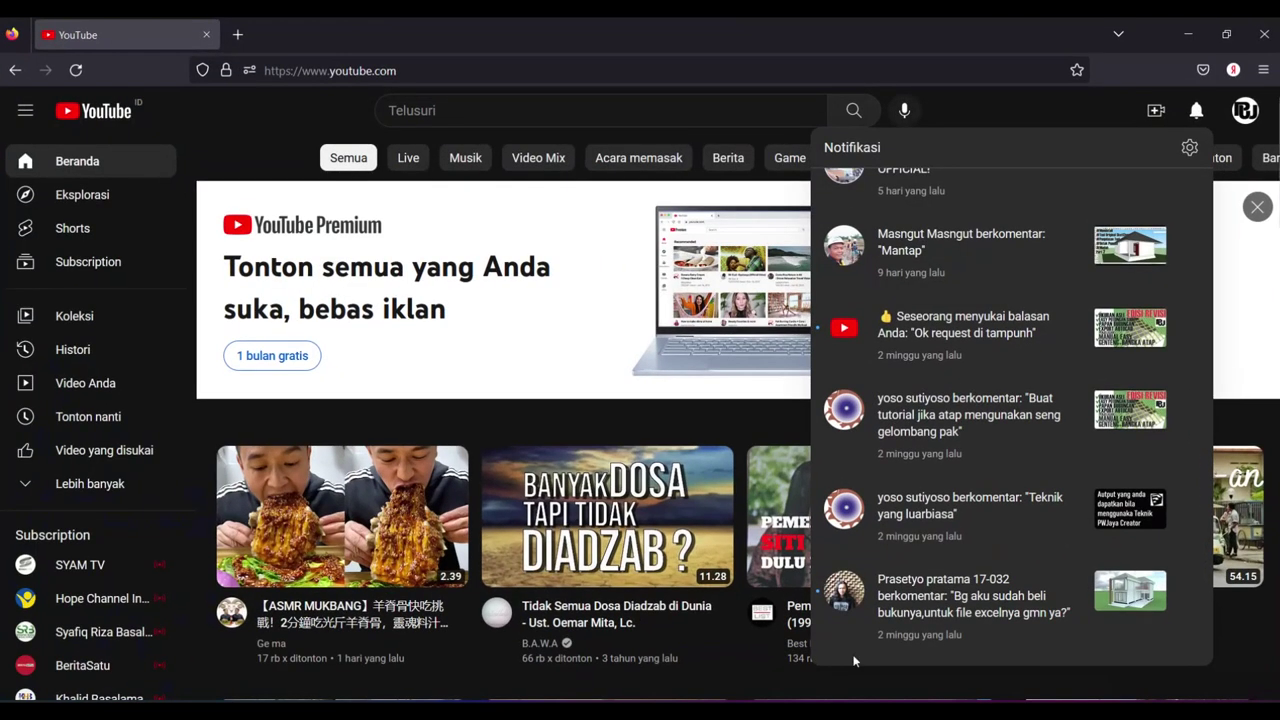
mouse_move(968, 250)
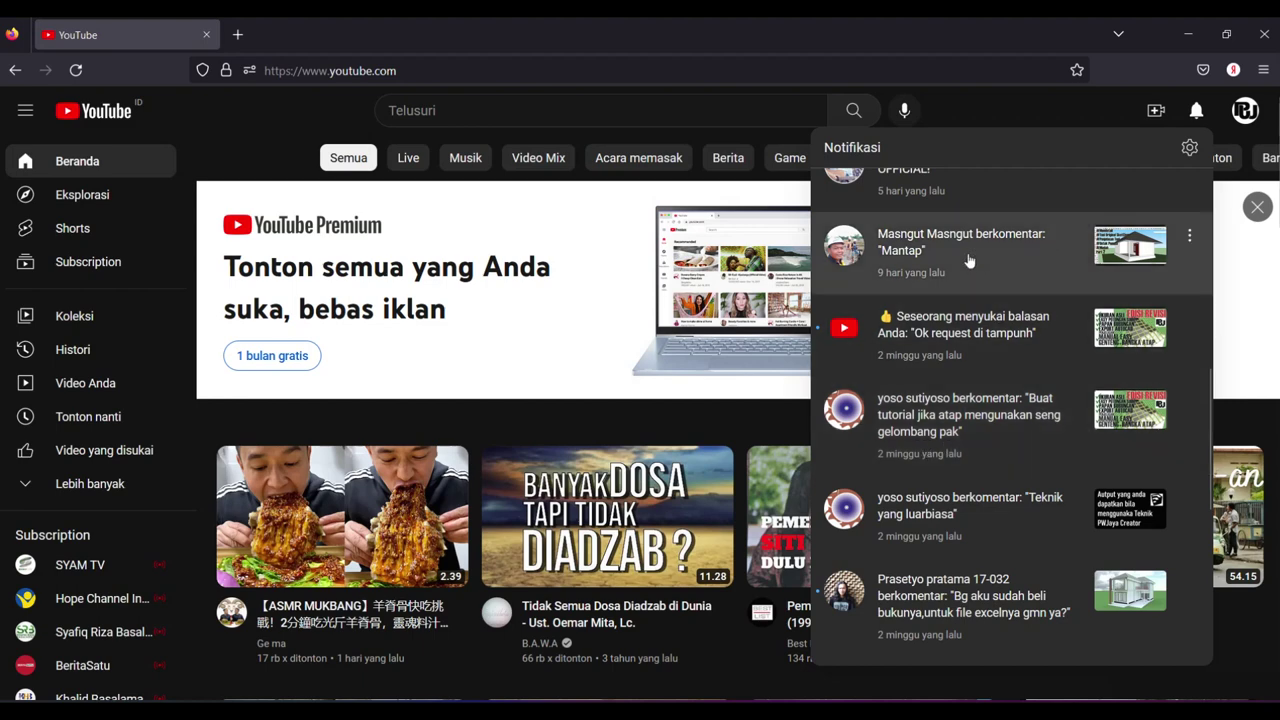
click(937, 114)
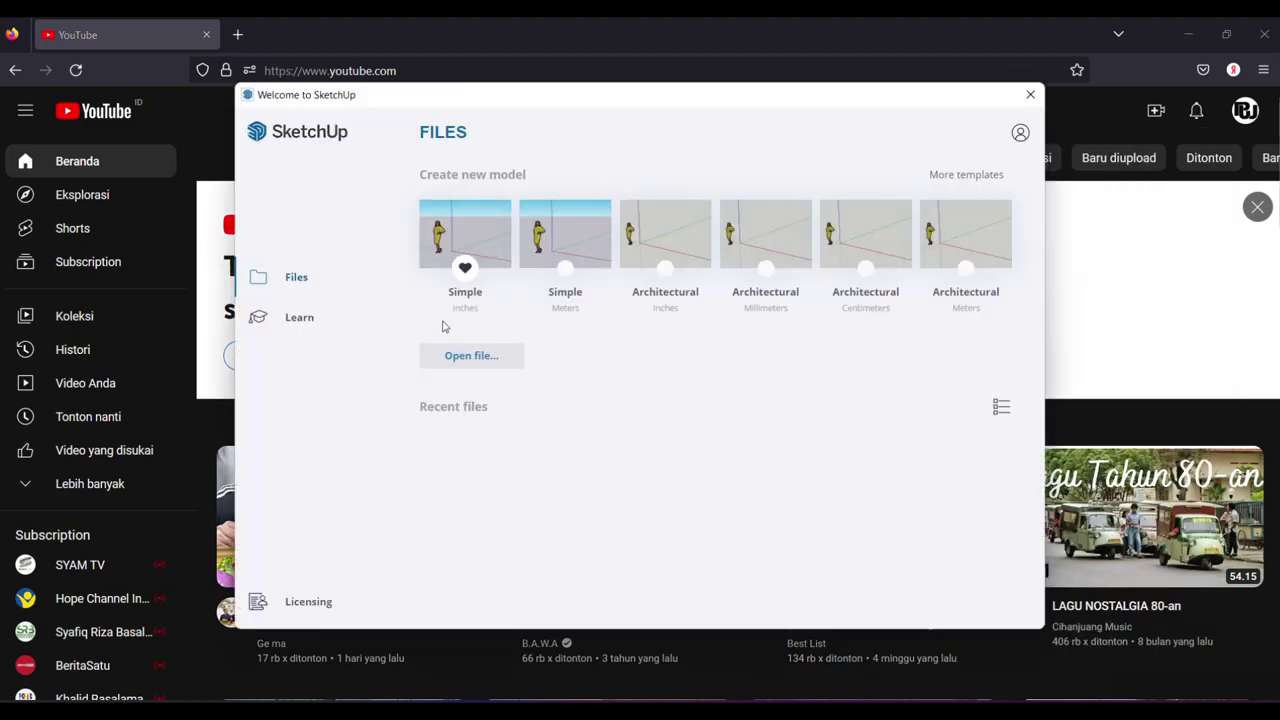
click(466, 247)
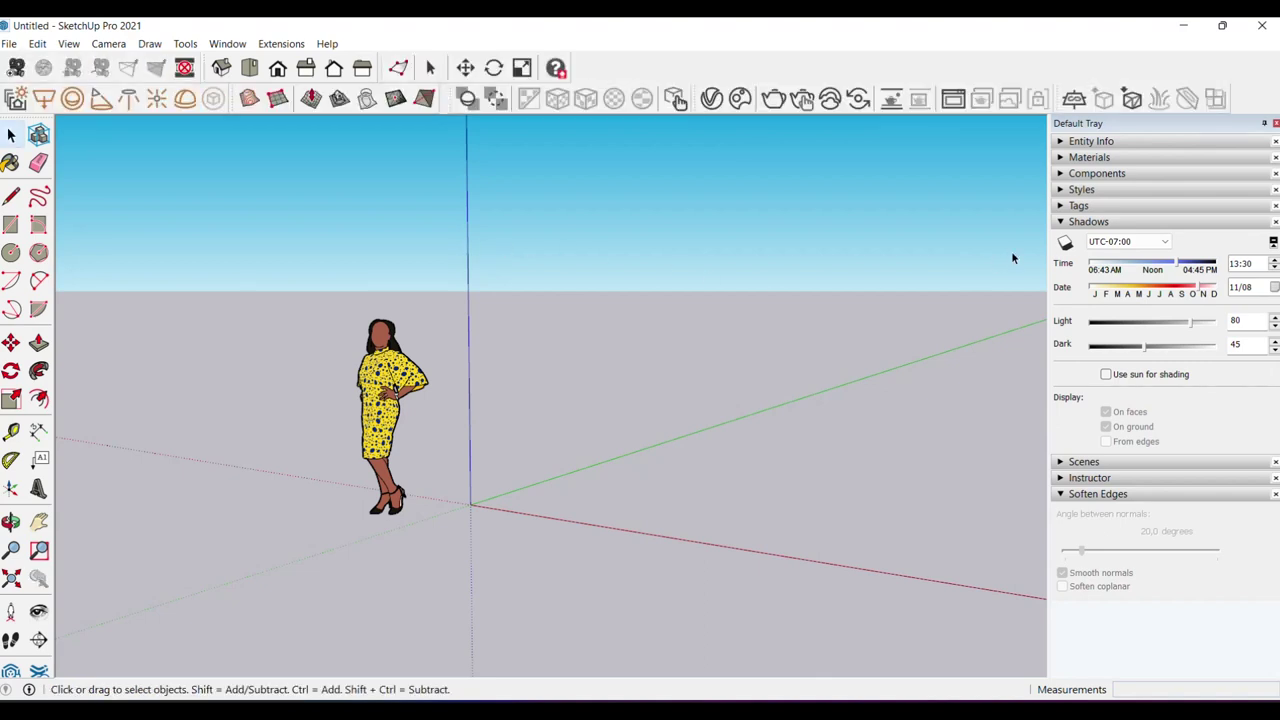
- Turn off Profiles and Dashes in the current style's edge settings
click(1074, 224)
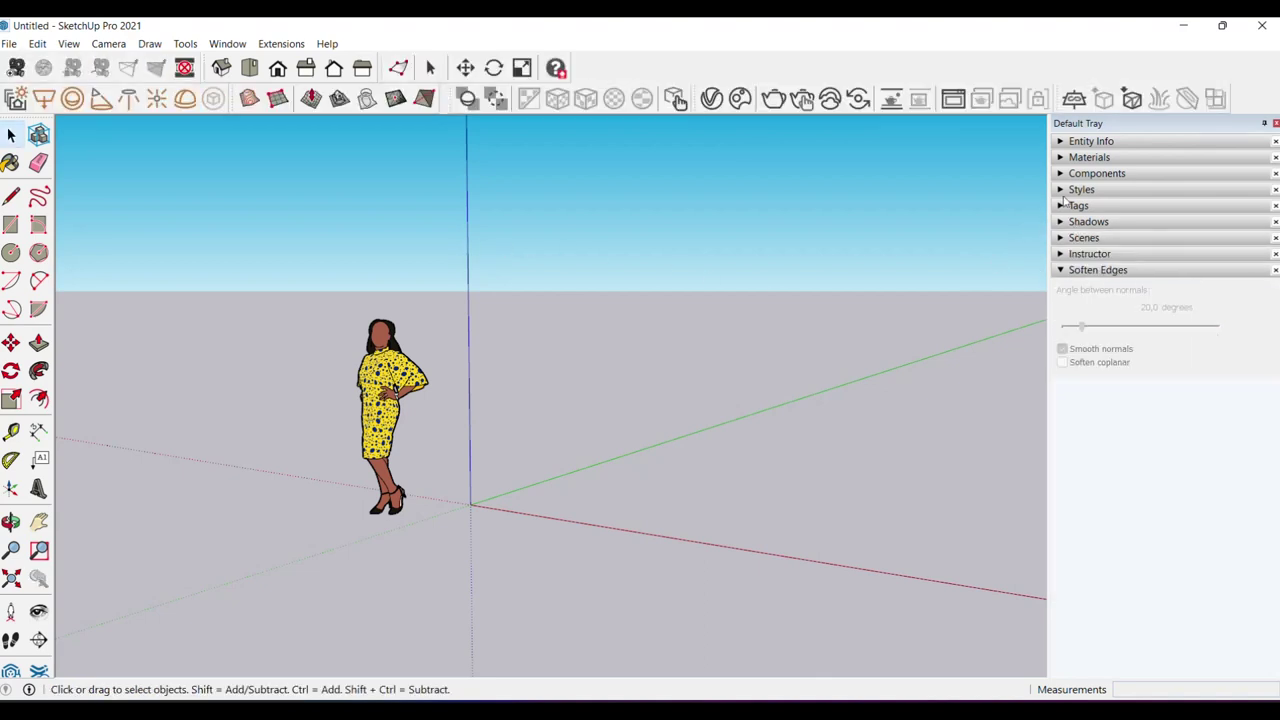
click(1084, 190)
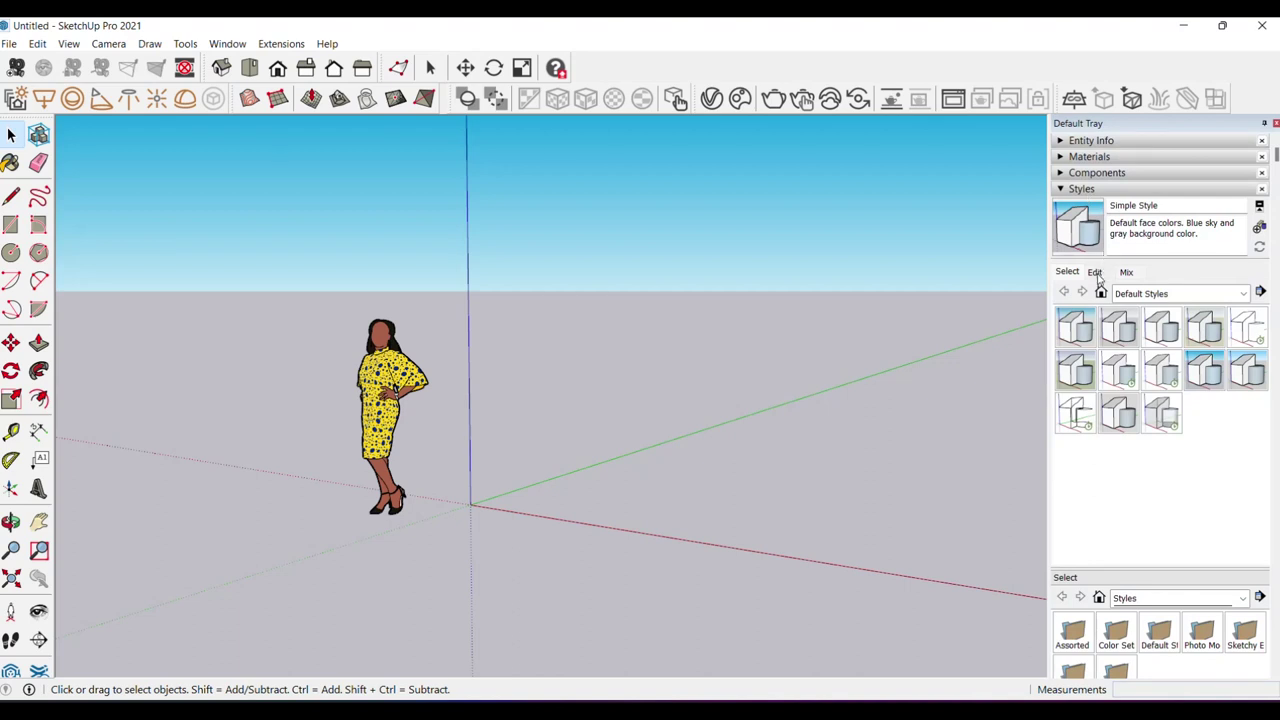
click(1095, 272)
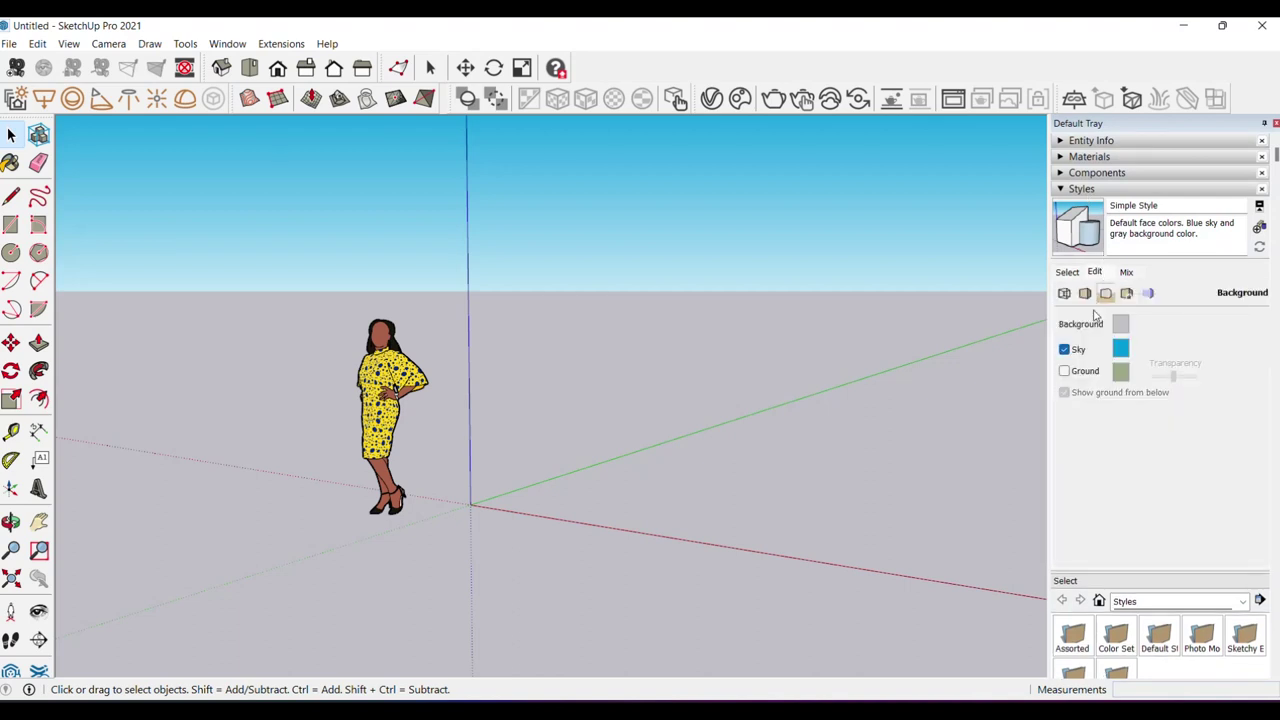
click(1067, 272)
click(1095, 272)
click(1064, 293)
click(1064, 354)
click(1064, 443)
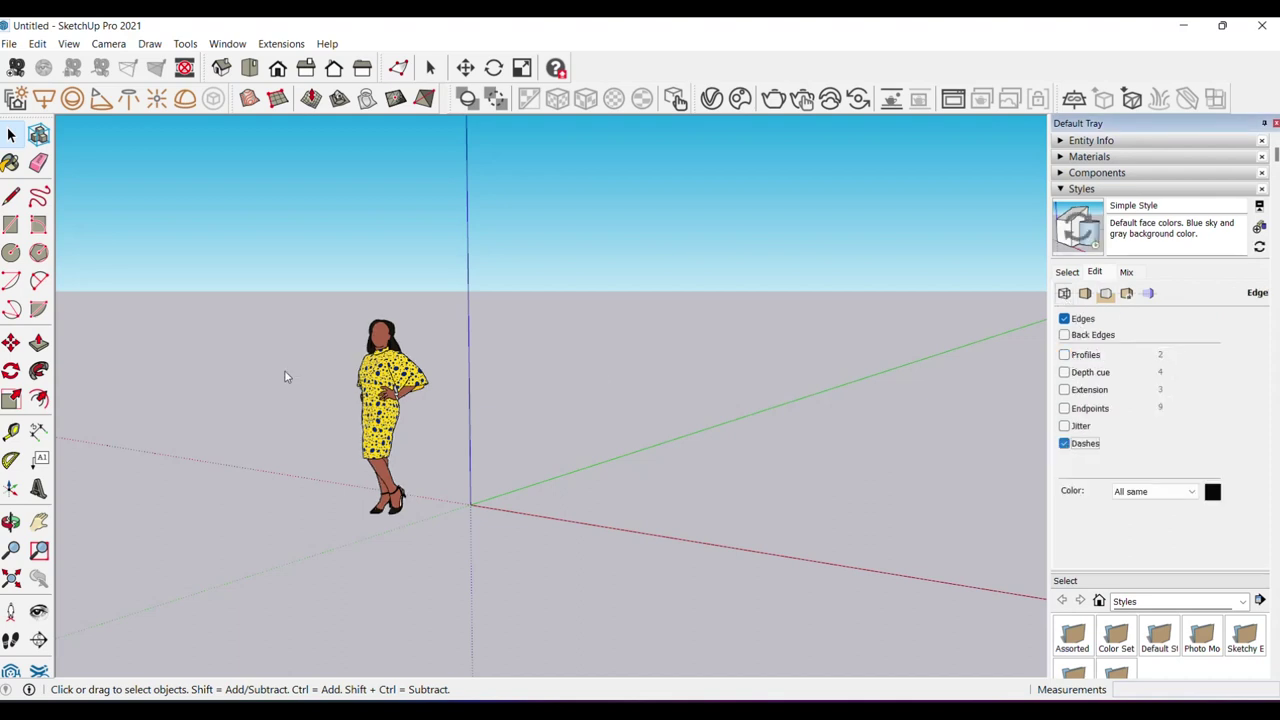
- Delete the default scale figure from the model
click(386, 379)
key(Delete)
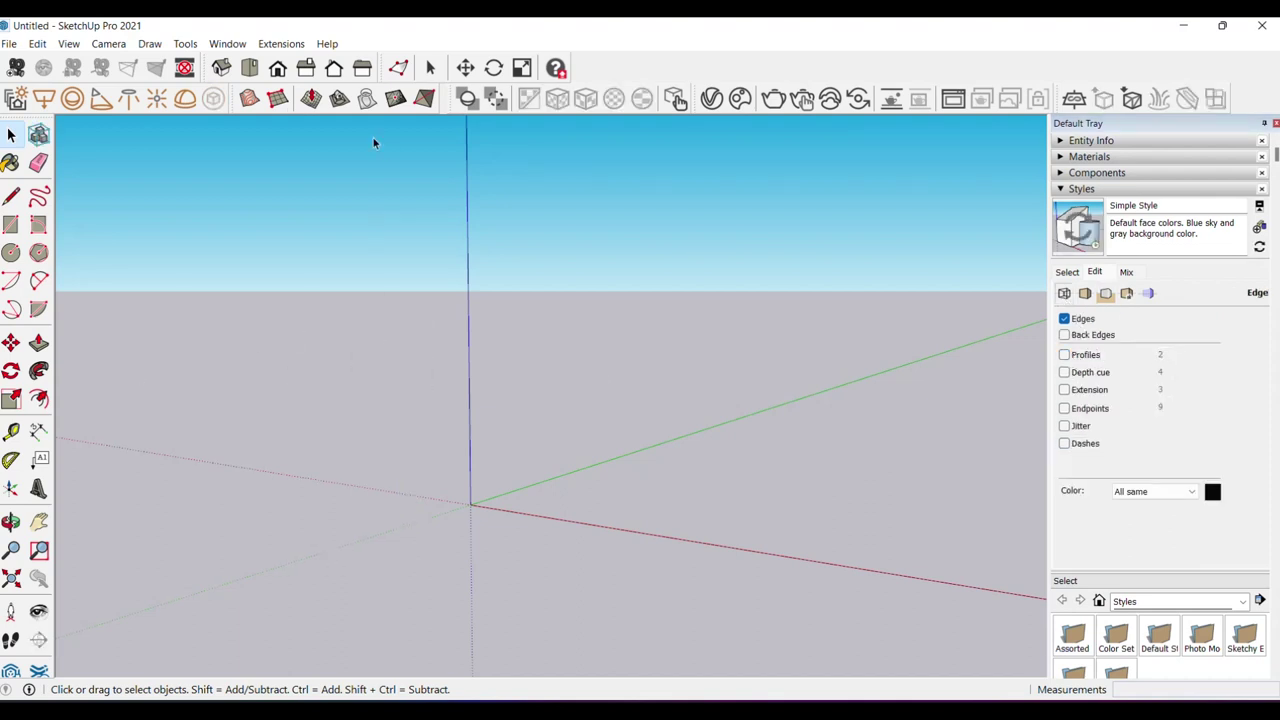
click(227, 44)
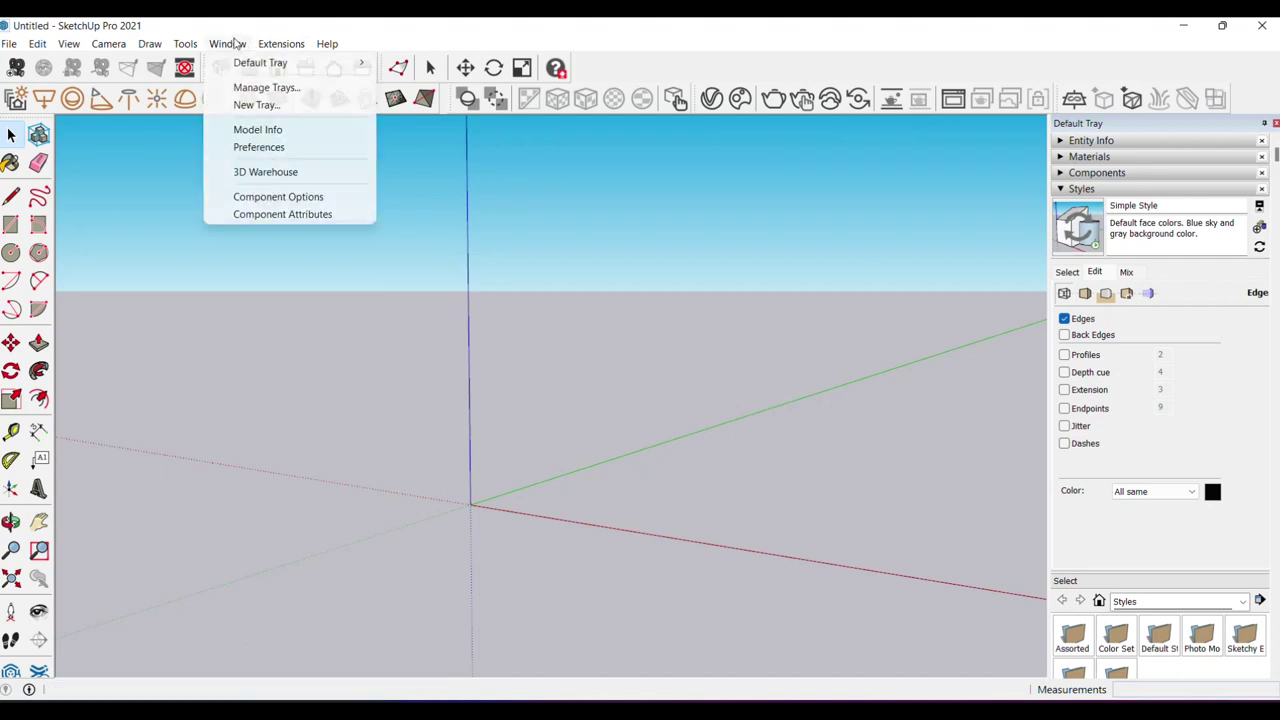
- Set the unit format to Decimal and turn off units display and length and angle snapping
click(258, 130)
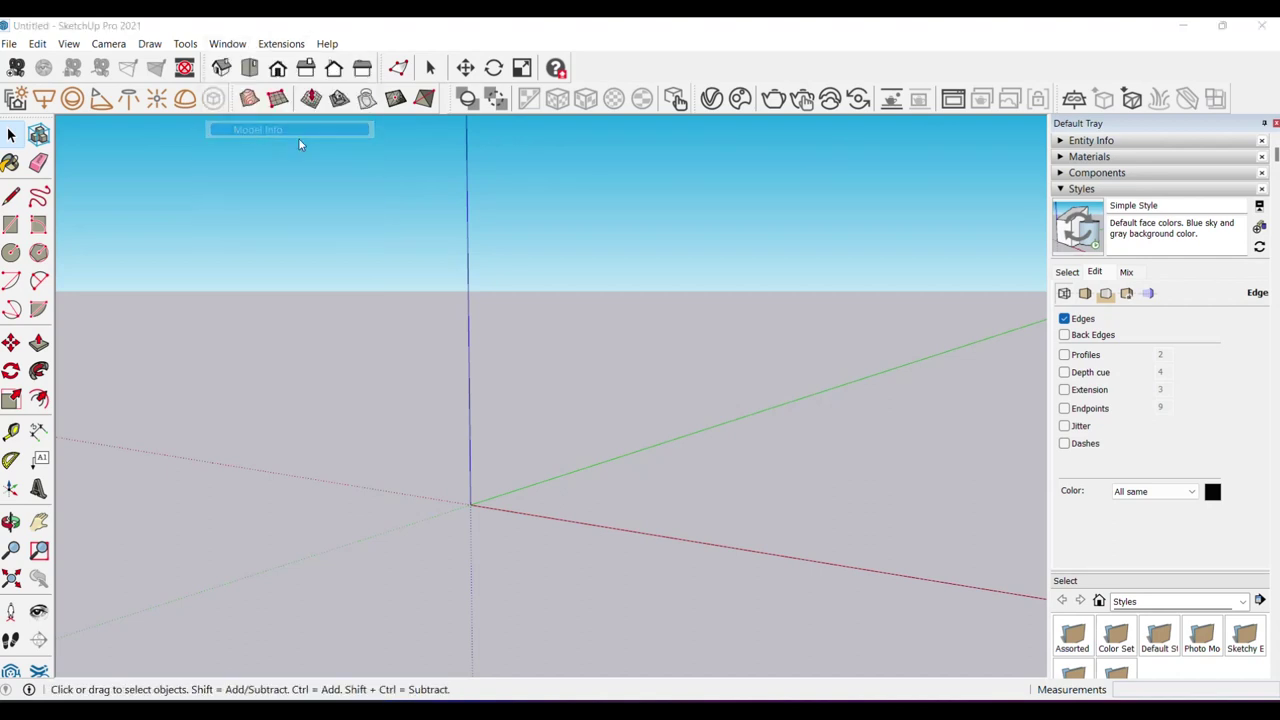
click(240, 132)
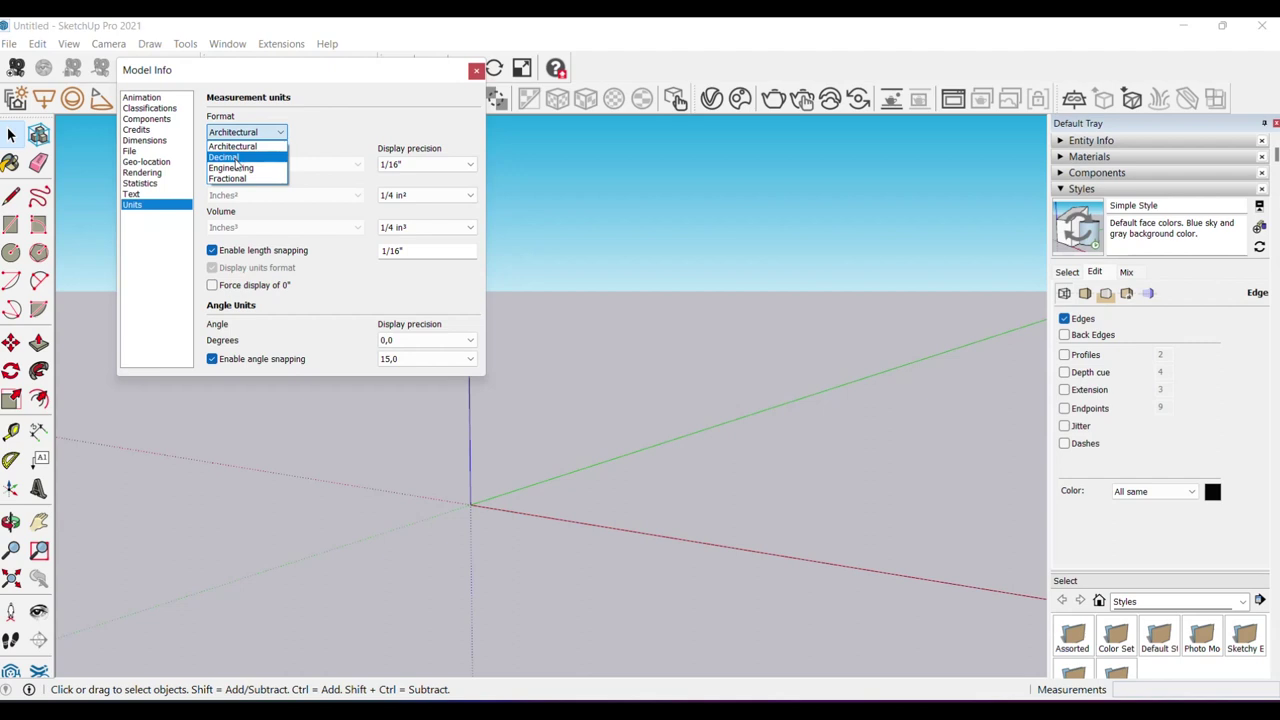
click(235, 158)
click(212, 268)
click(212, 250)
click(212, 358)
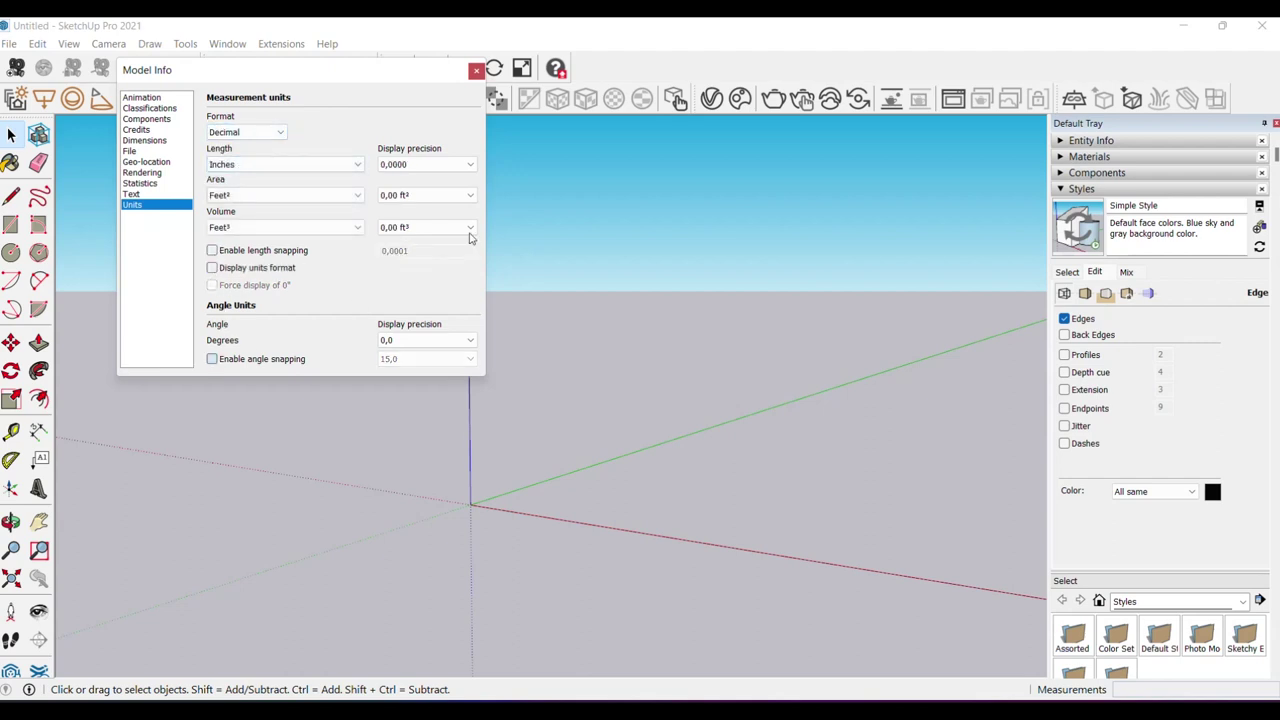
- Set length to Millimeters, area to Meters² and volume to Meters³
click(409, 172)
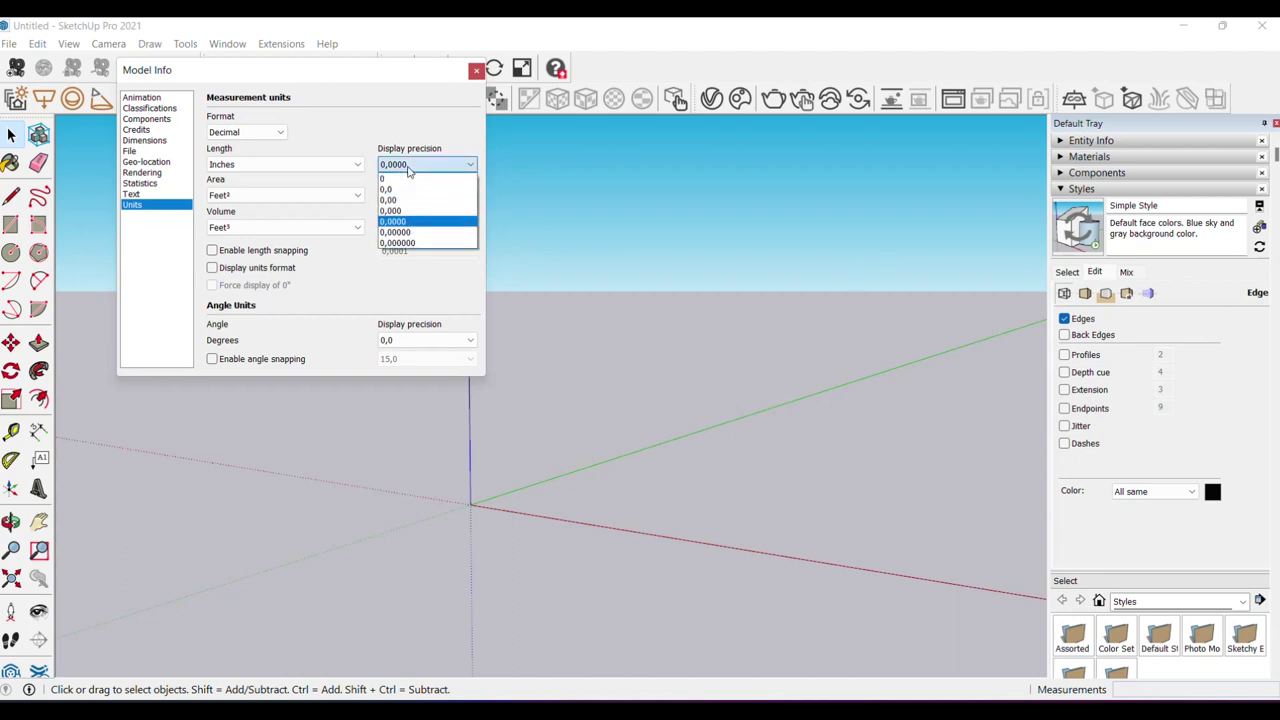
click(299, 166)
click(263, 212)
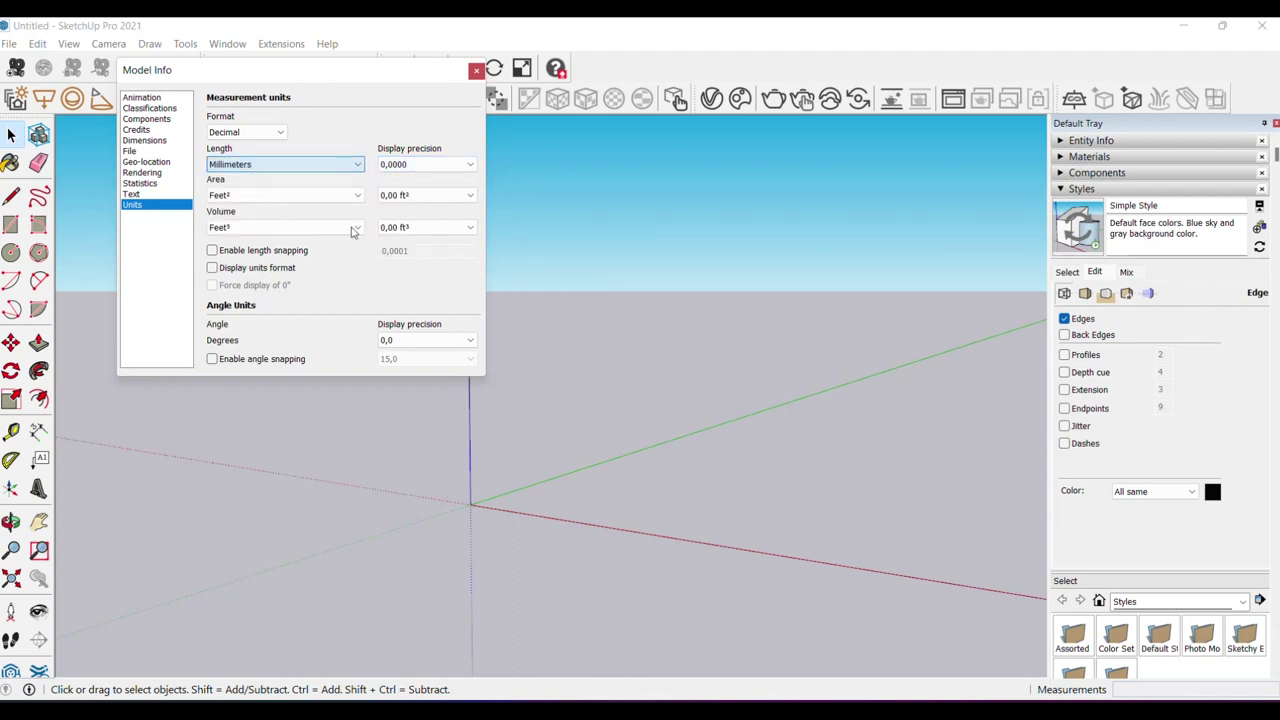
click(428, 197)
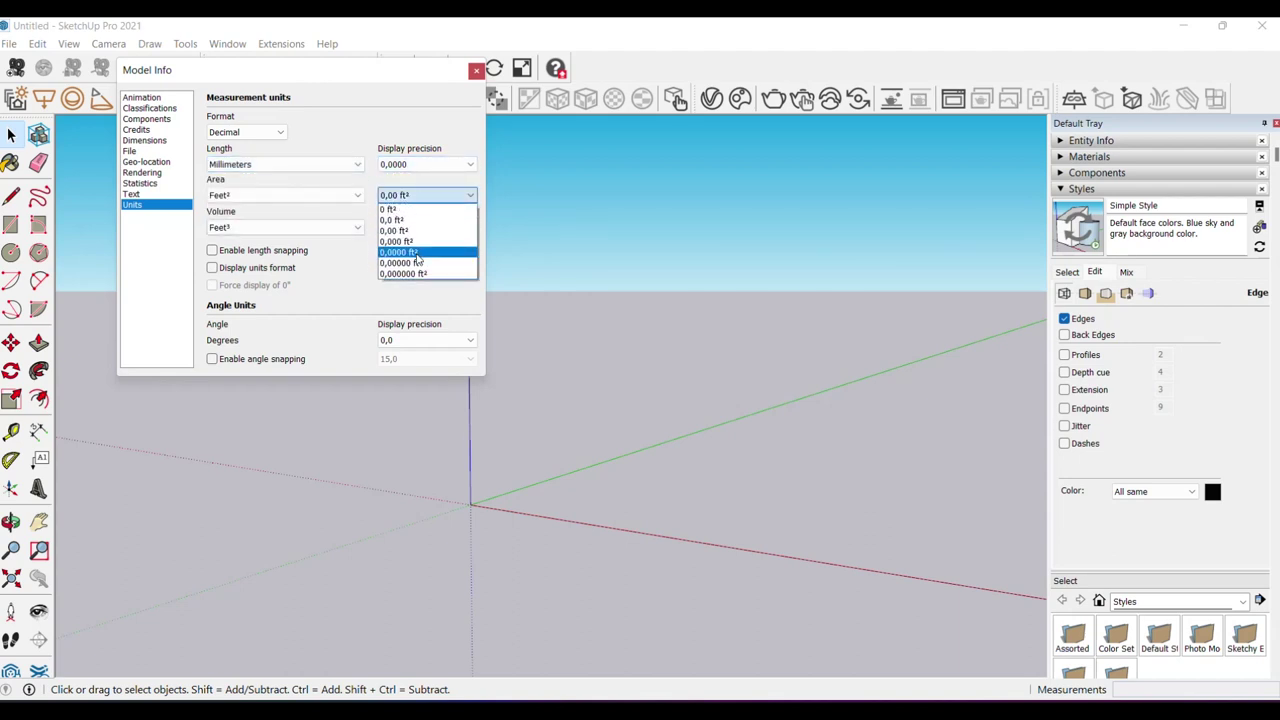
click(316, 197)
click(316, 197)
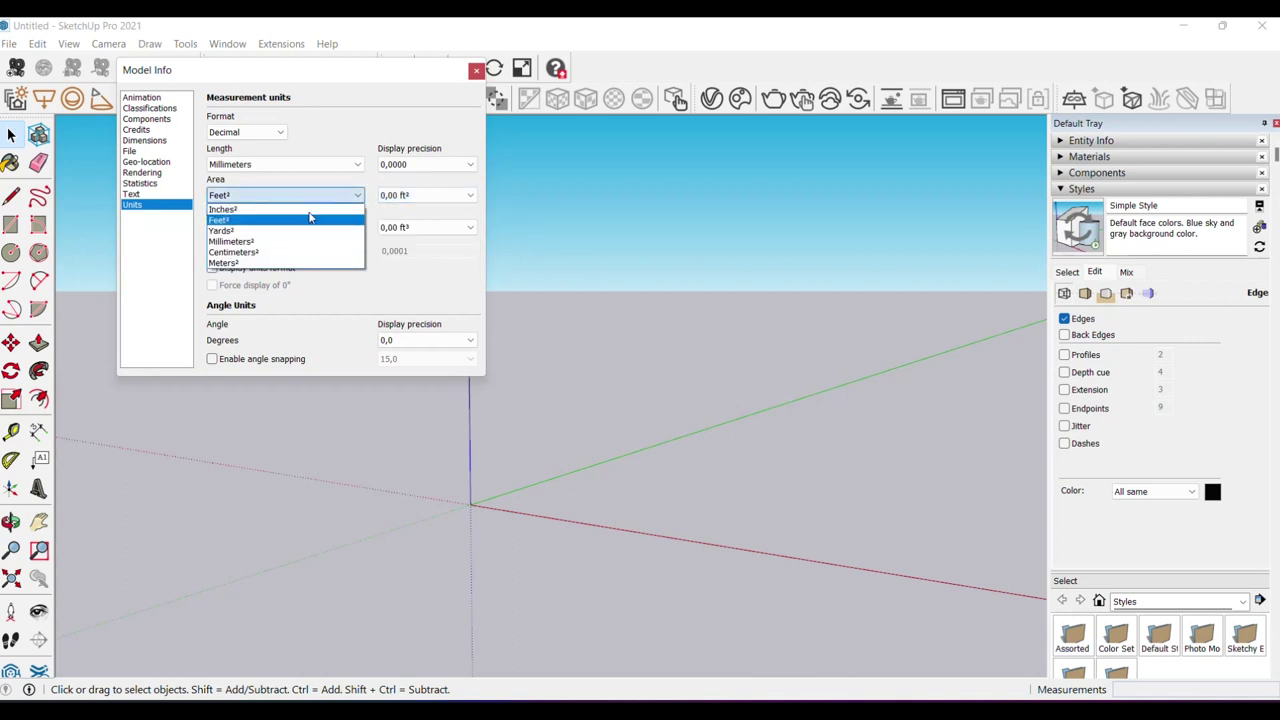
click(293, 265)
click(335, 234)
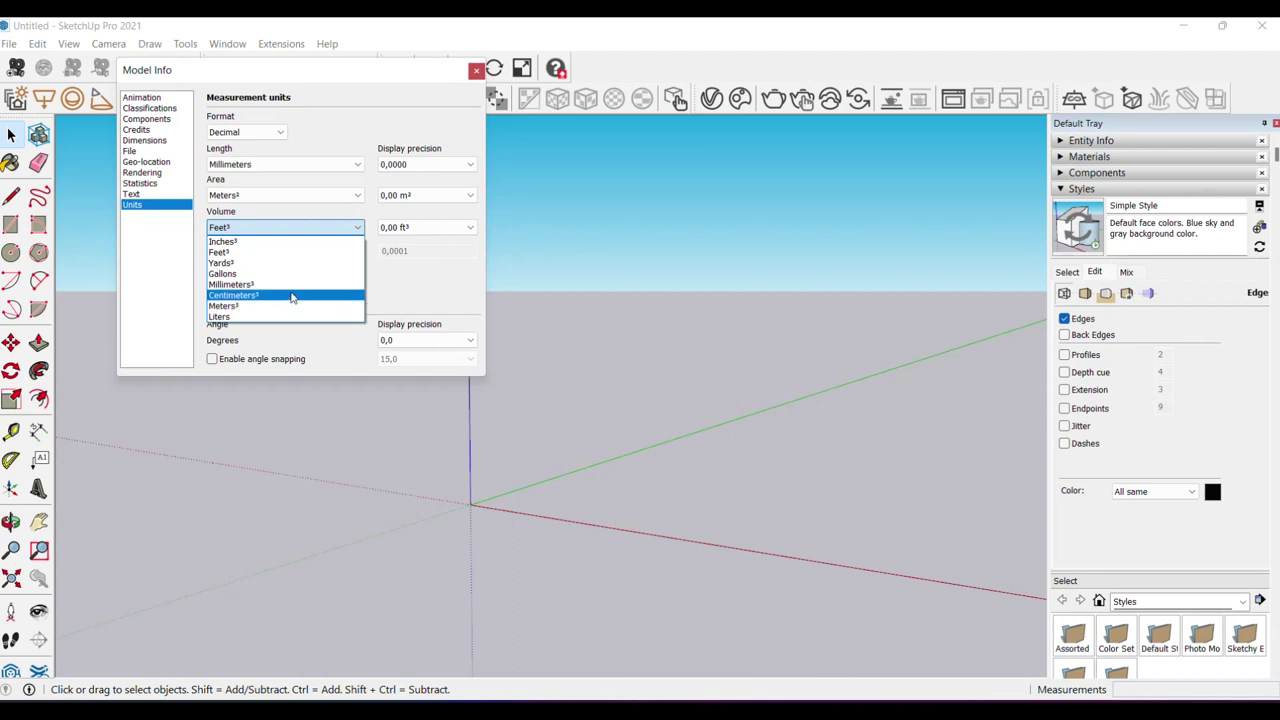
click(293, 285)
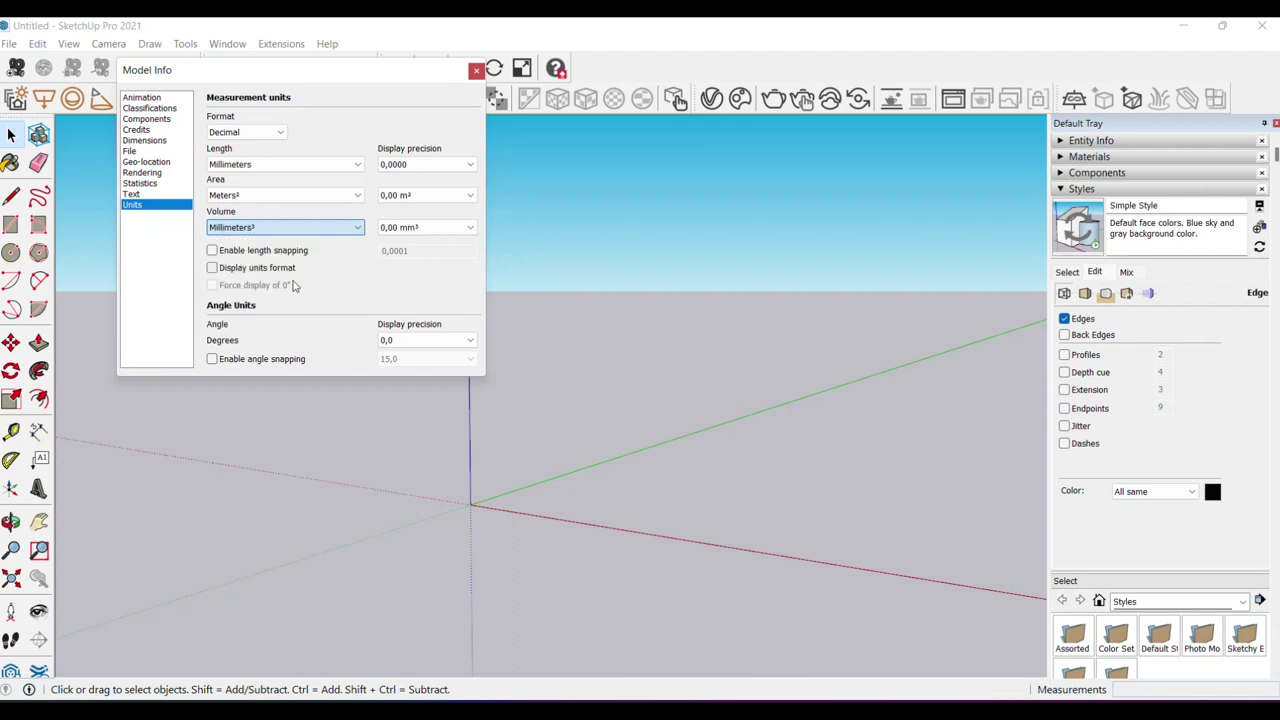
click(336, 229)
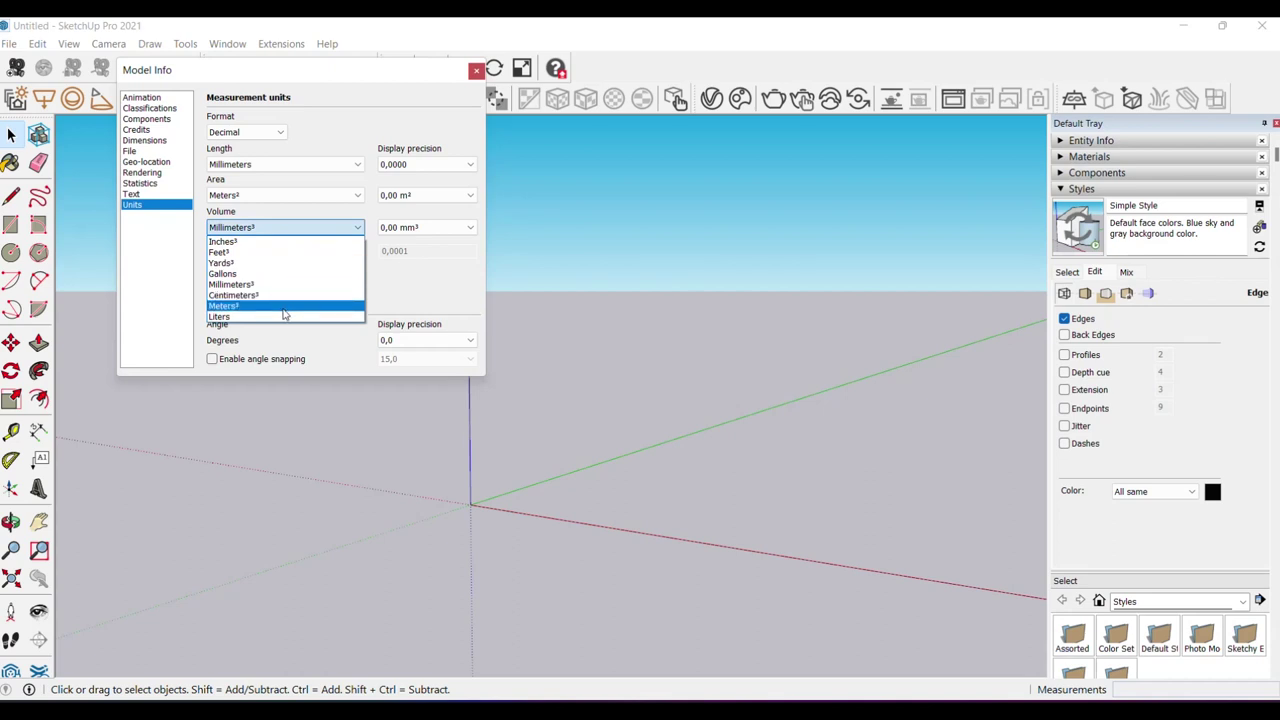
click(284, 312)
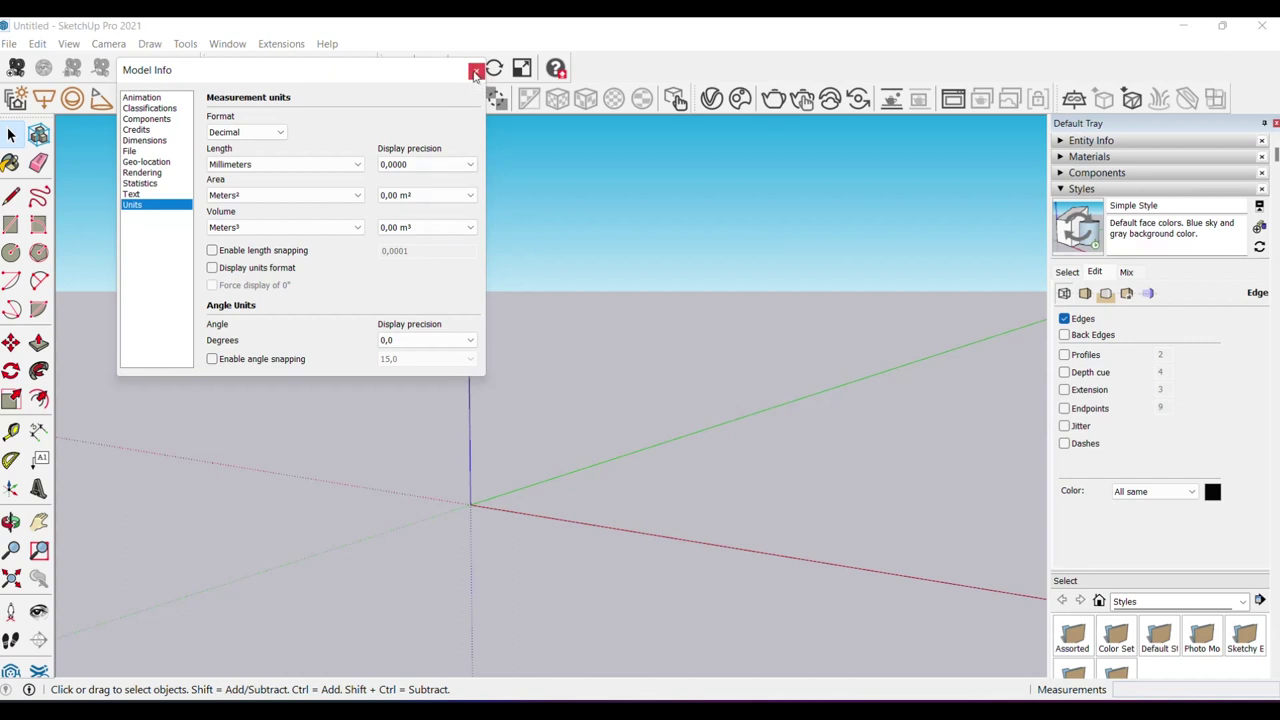
click(476, 72)
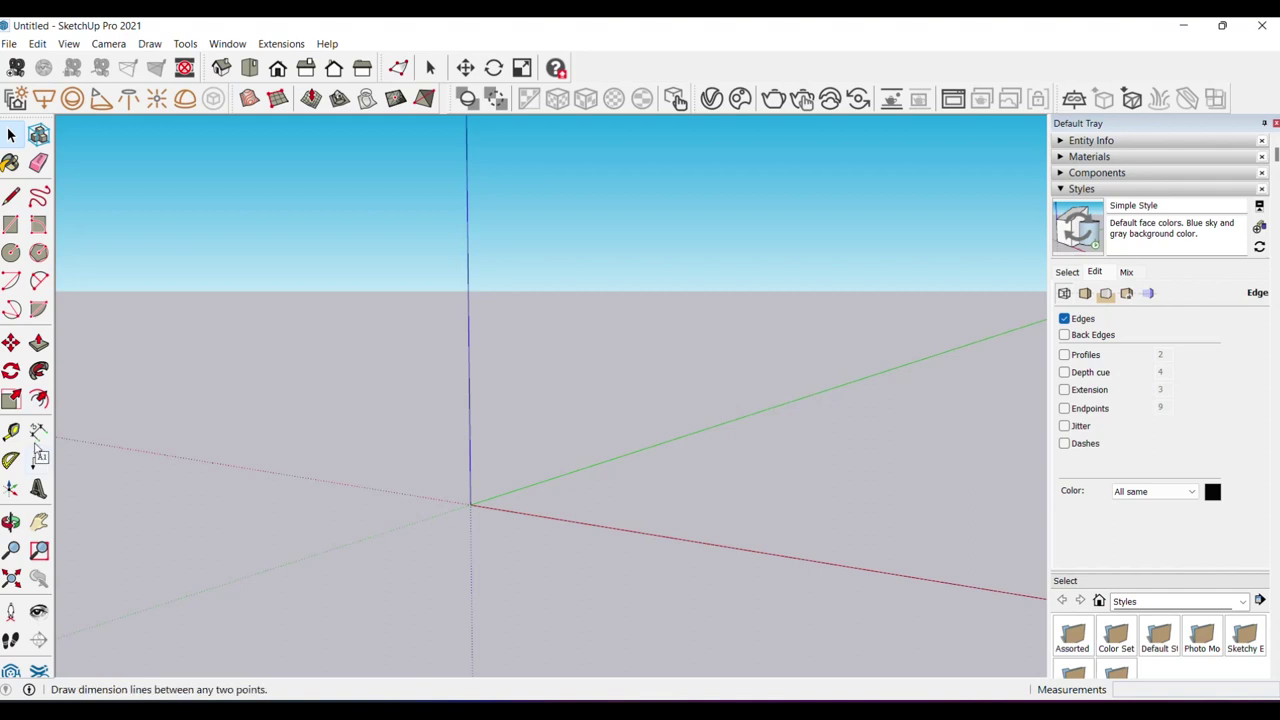
click(10, 224)
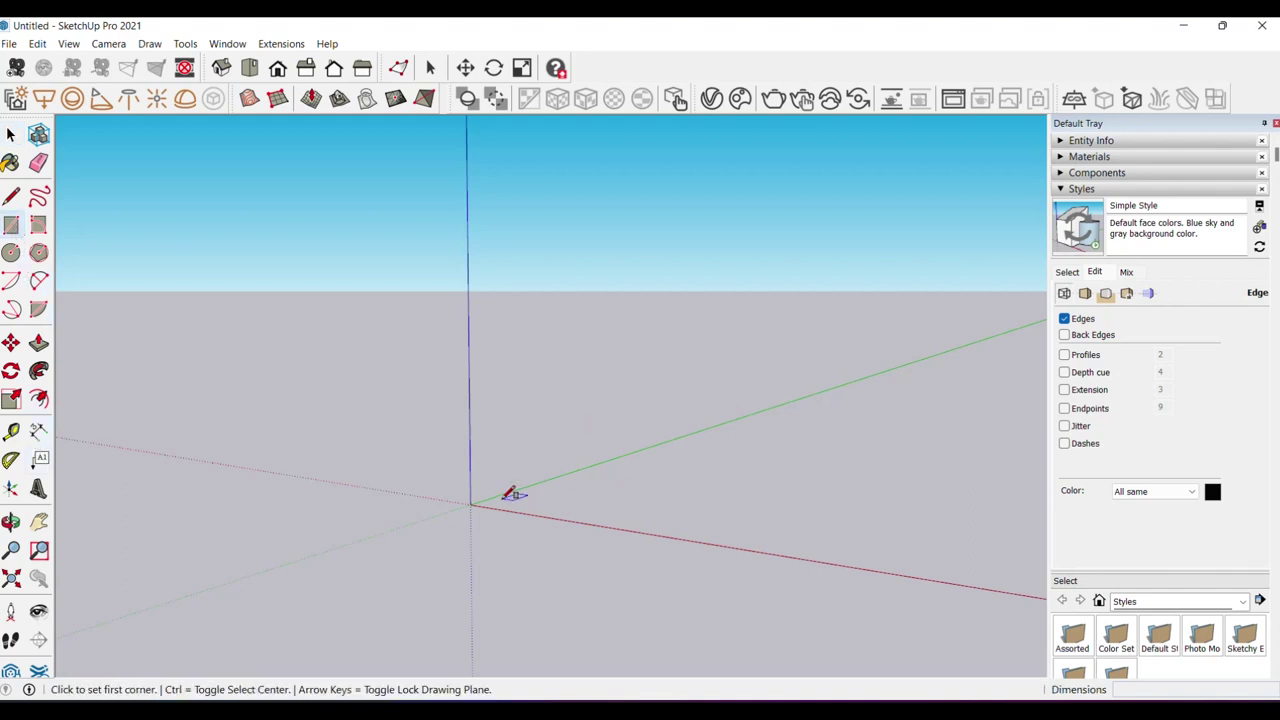
click(470, 504)
click(988, 443)
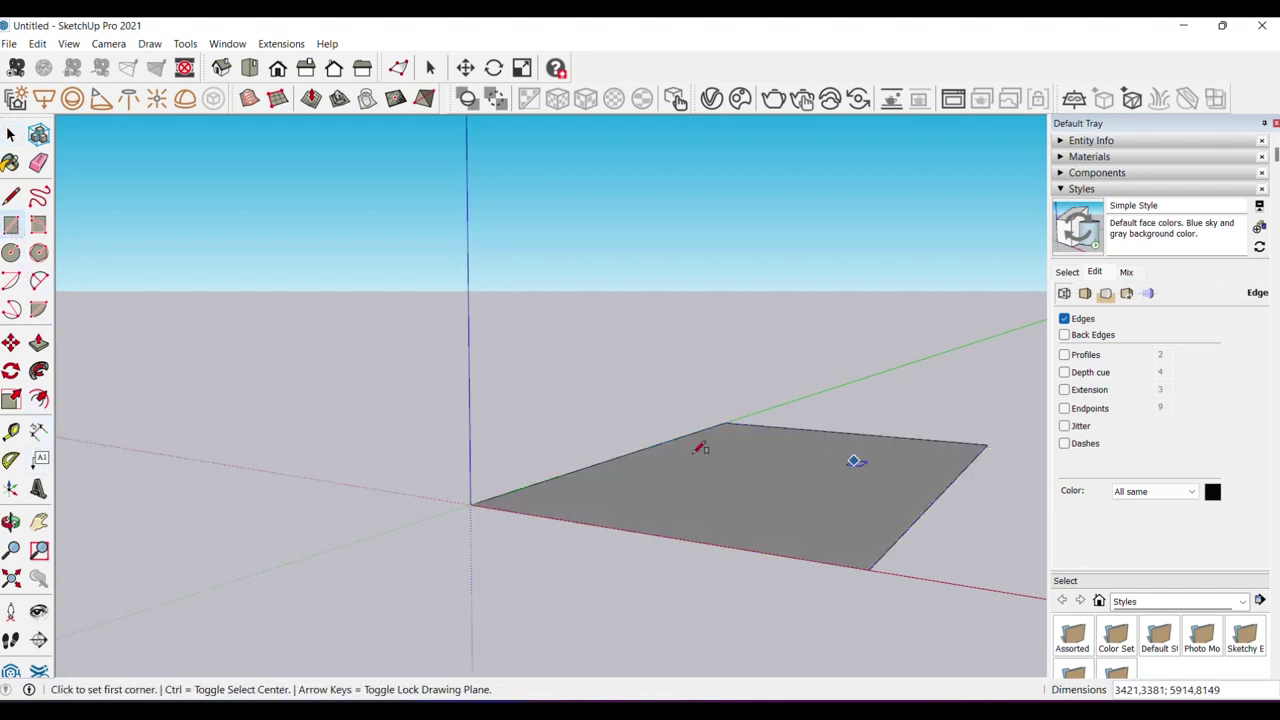
click(10, 133)
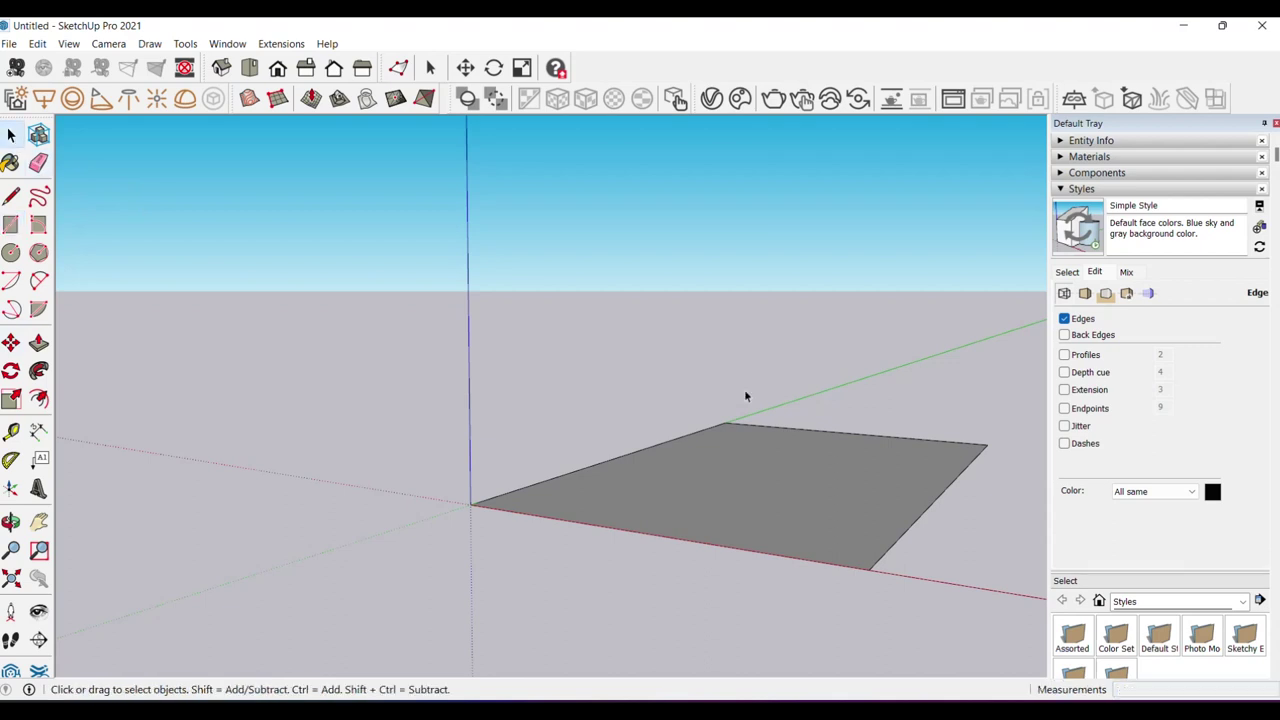
right_click(766, 448)
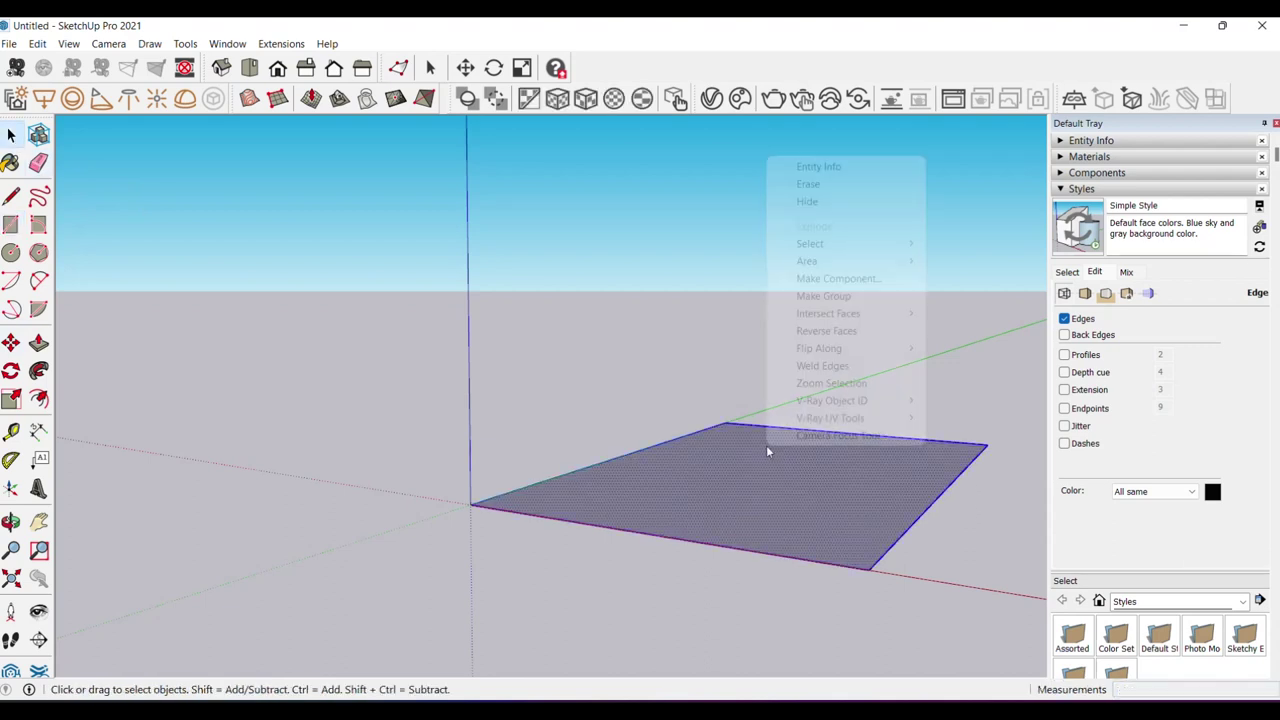
click(853, 297)
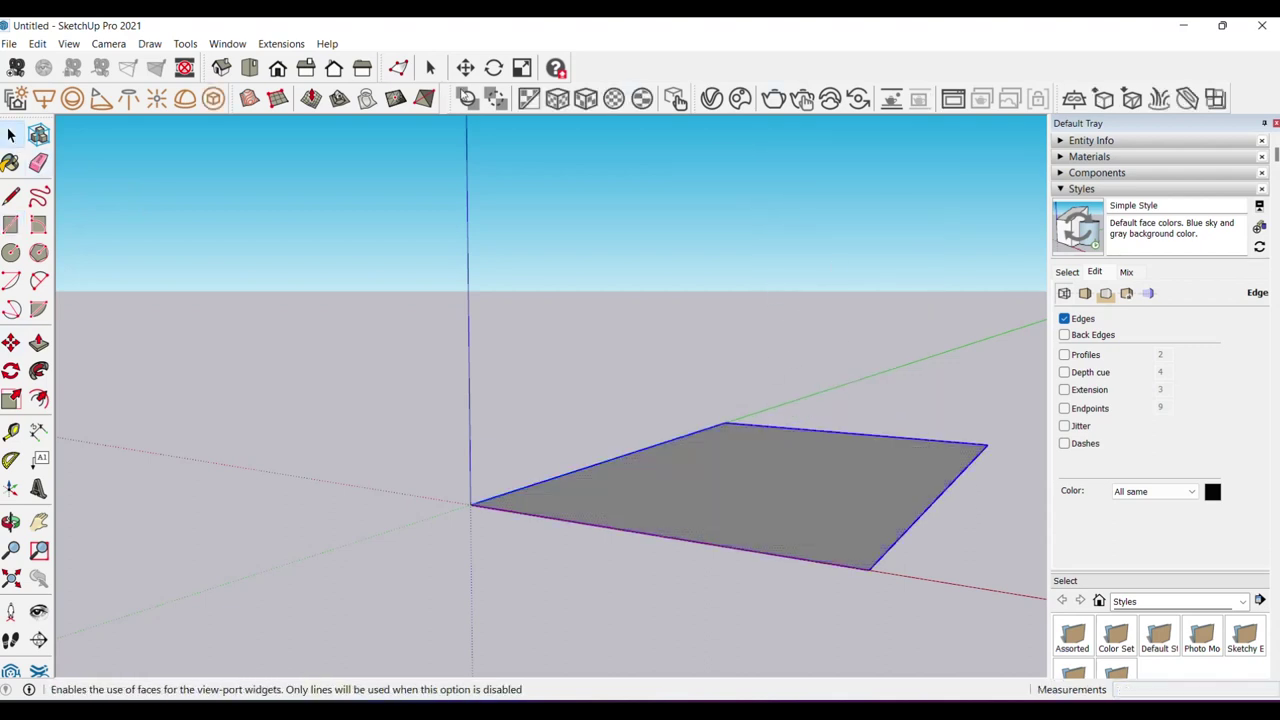
click(250, 67)
scroll(566, 436, down, 2)
scroll(571, 437, up, 1)
middle_drag(571, 480, 505, 341)
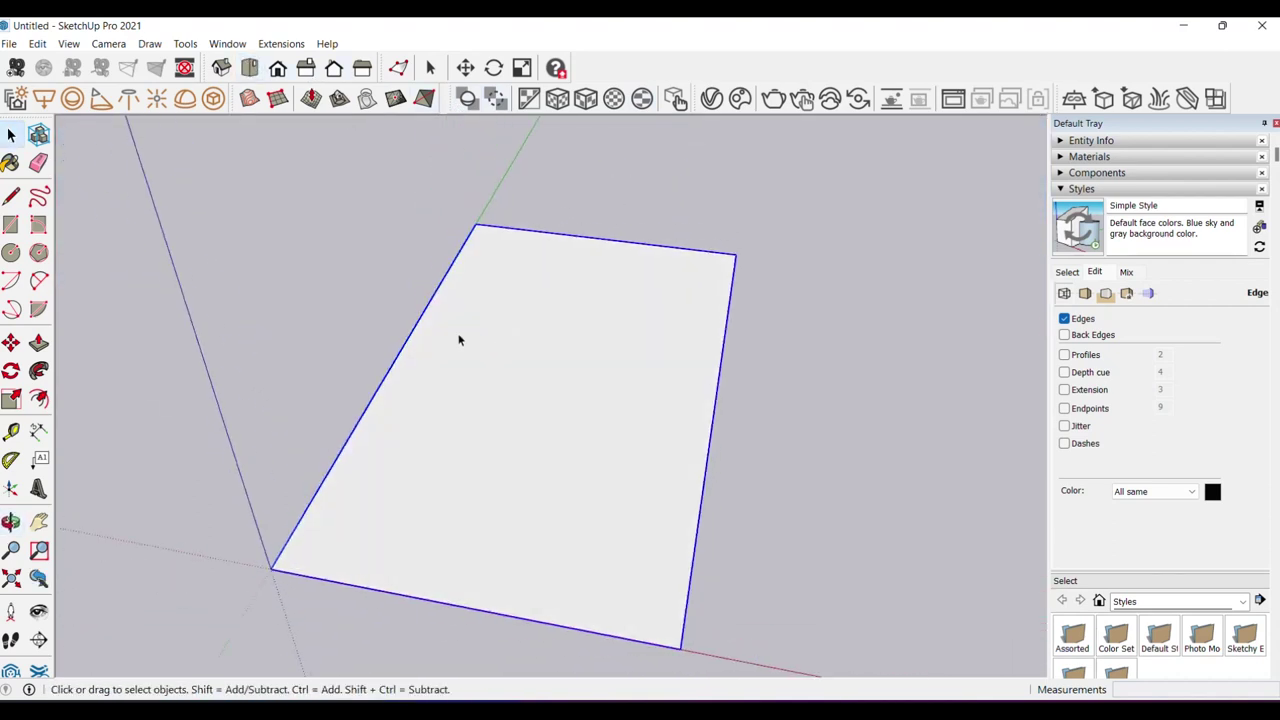
key(l)
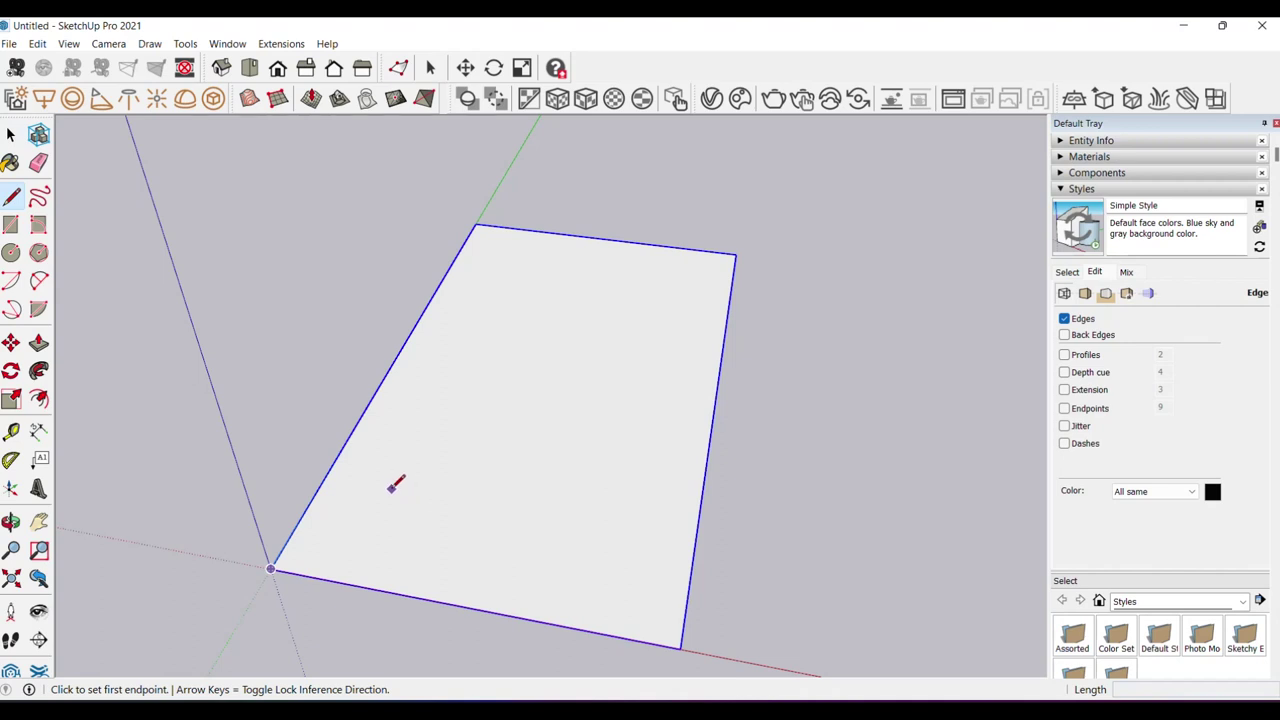
- Draw a 6000 mm line across the rectangle face
click(391, 489)
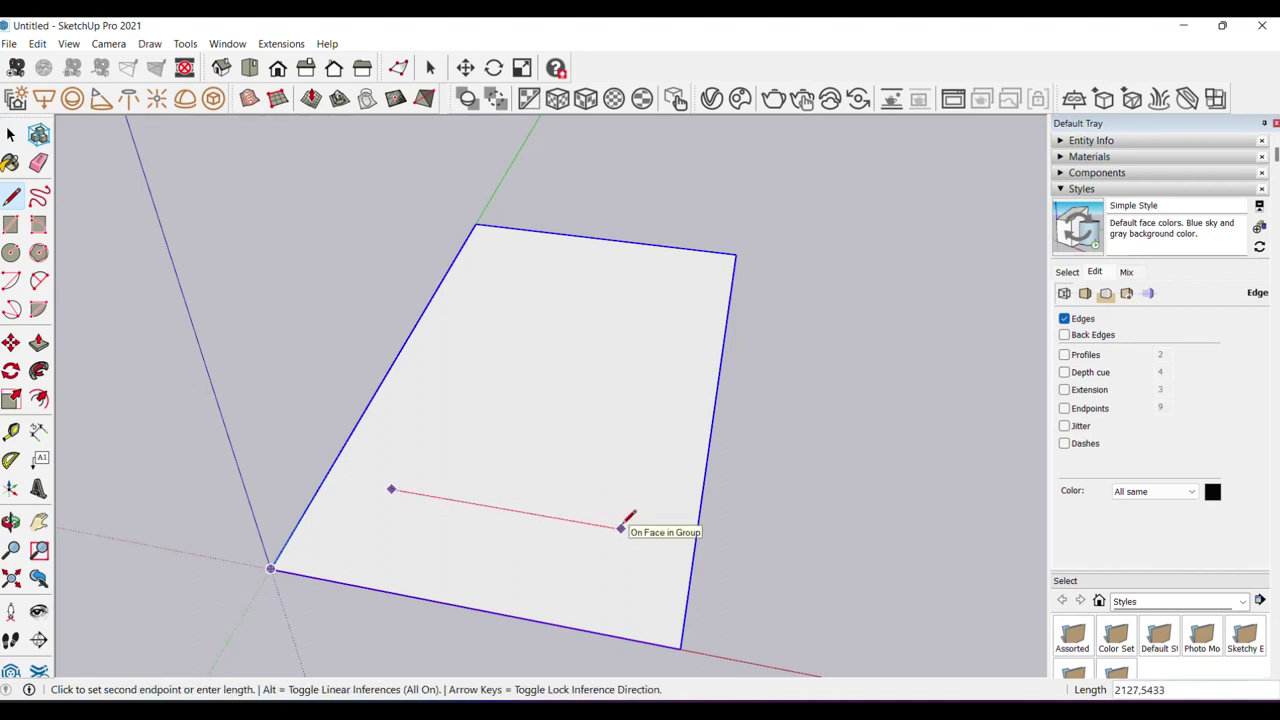
text(6000)
key(Return)
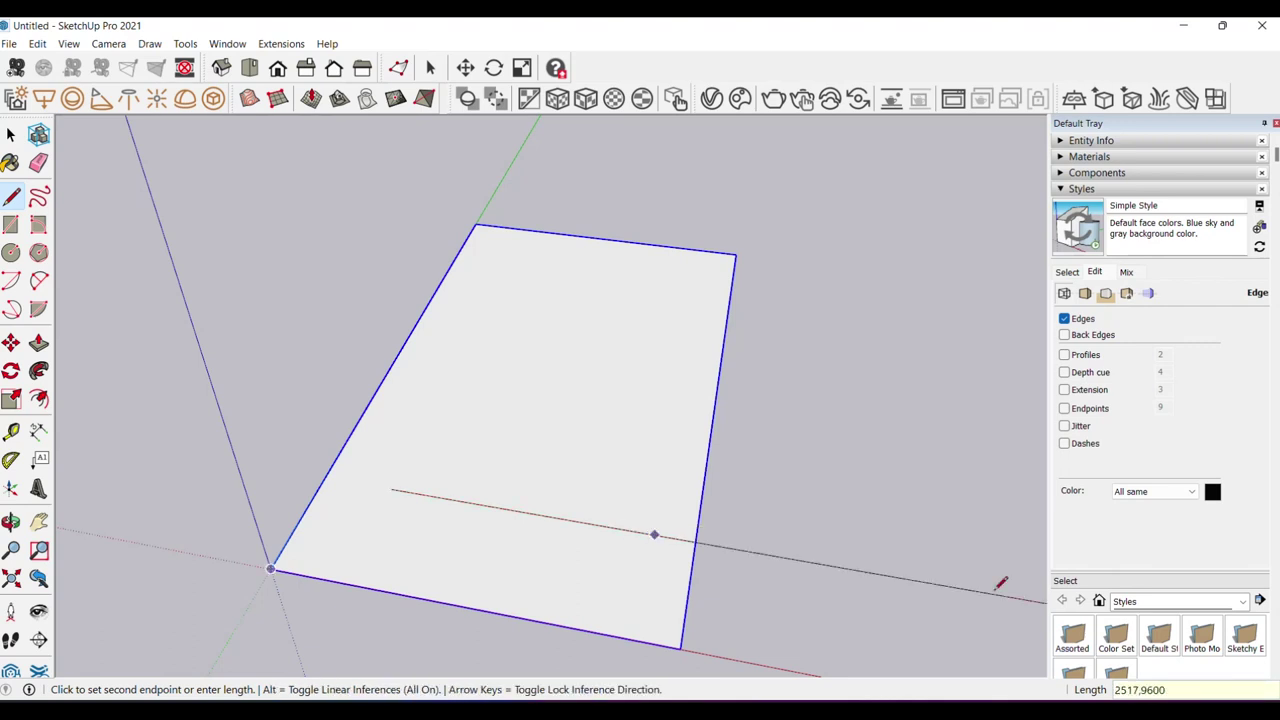
scroll(600, 470, down, 1)
scroll(450, 455, down, 1)
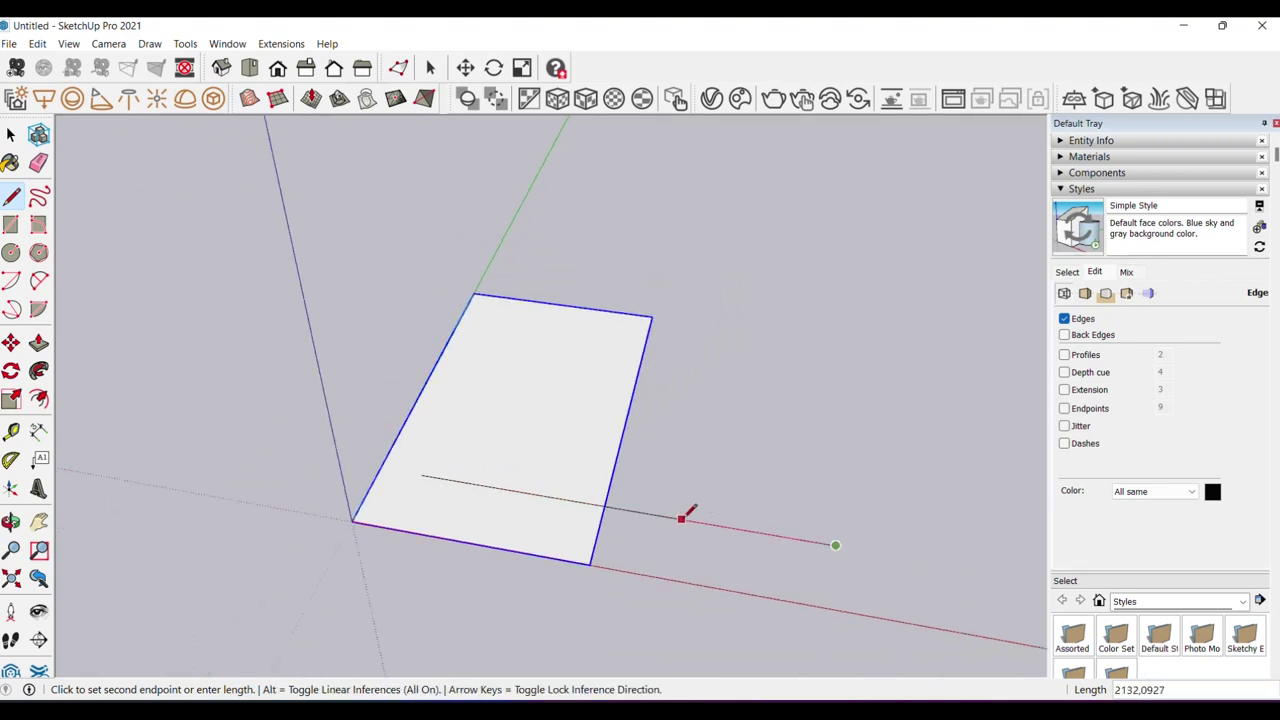
key(space)
- Try stretching the rectangle face with the Scale tool
click(595, 484)
key(s)
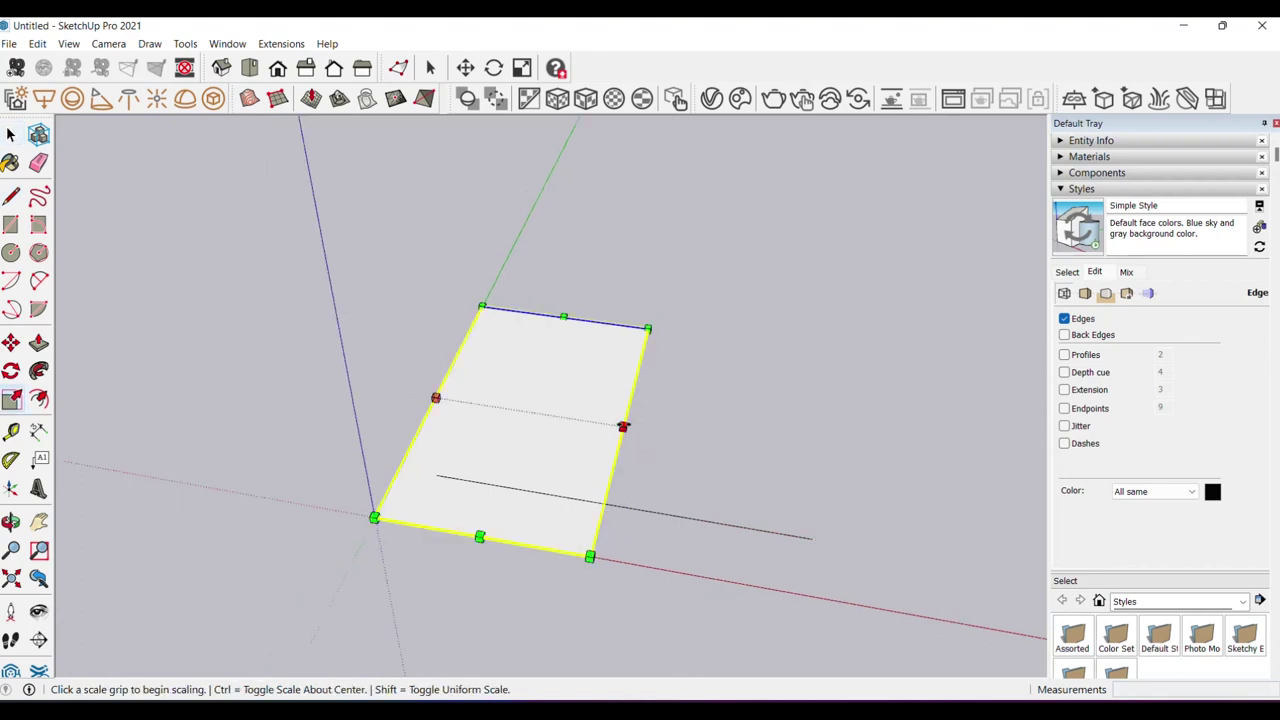
click(623, 424)
click(843, 484)
key(space)
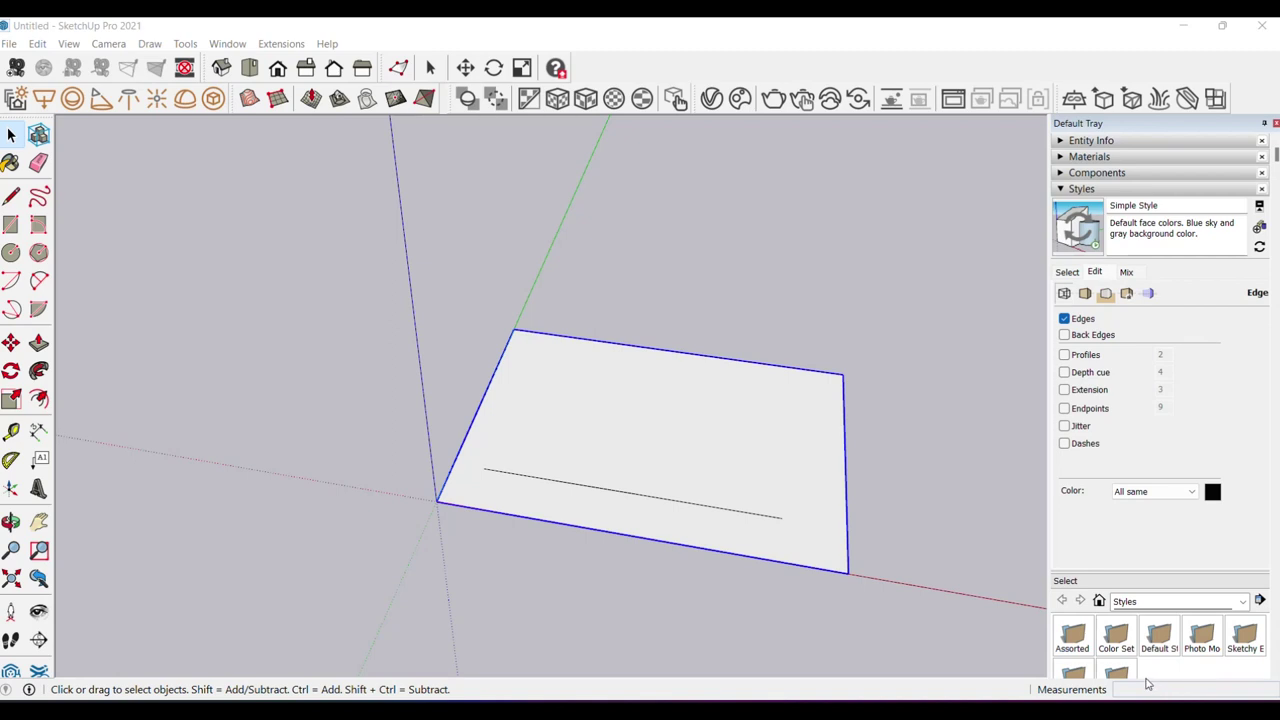
- Draw a perpendicular 500 mm line from the first line's end, then begin rescaling the face
middle_drag(642, 488, 517, 451)
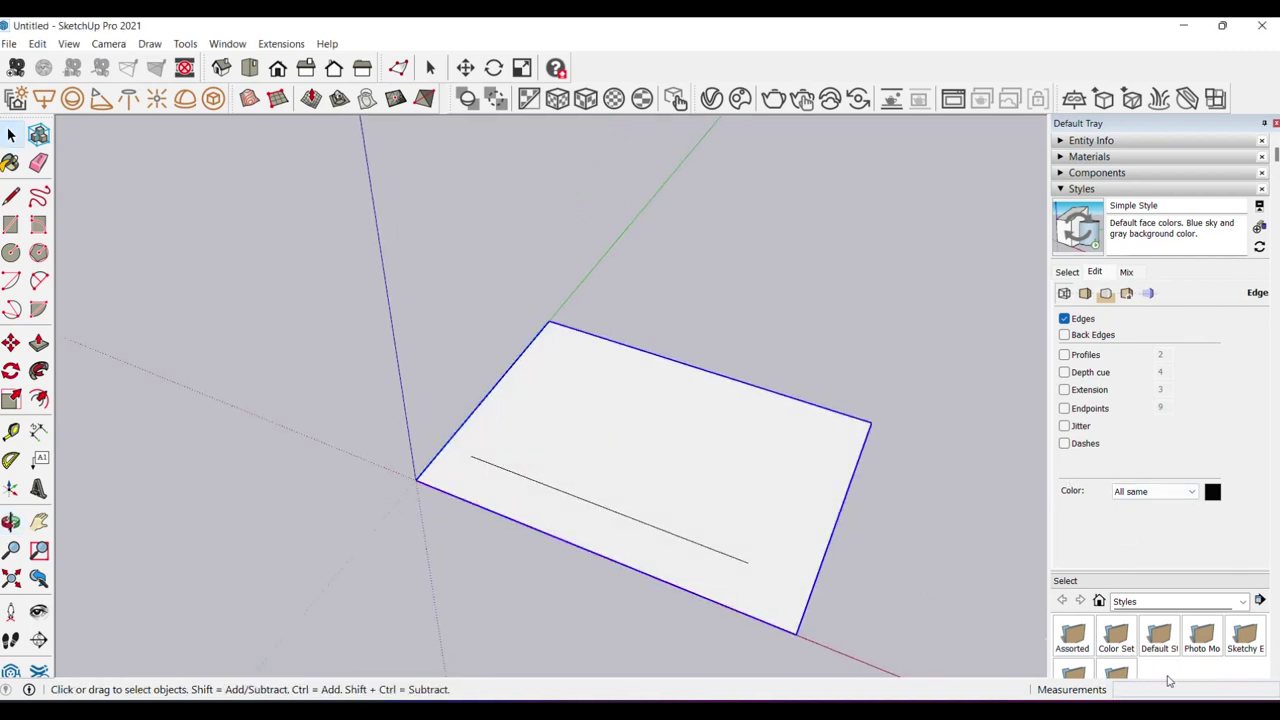
middle_drag(573, 484, 628, 603)
key(l)
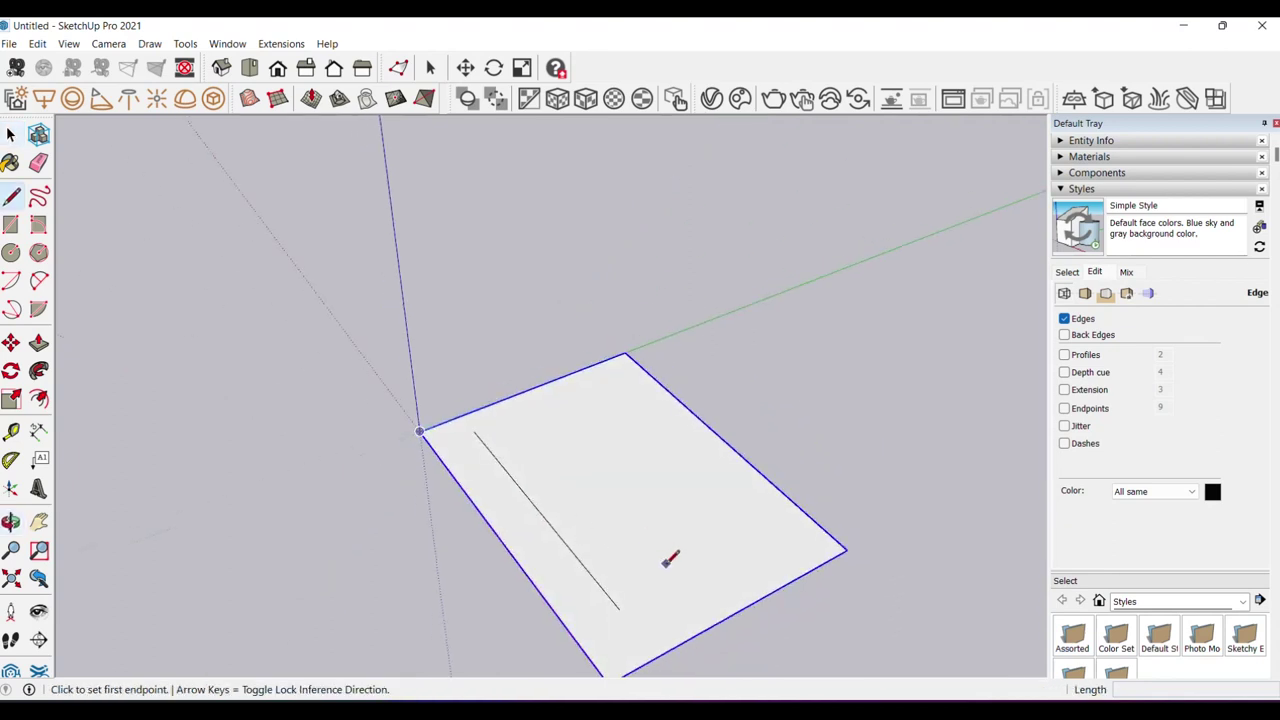
click(616, 612)
text(500)
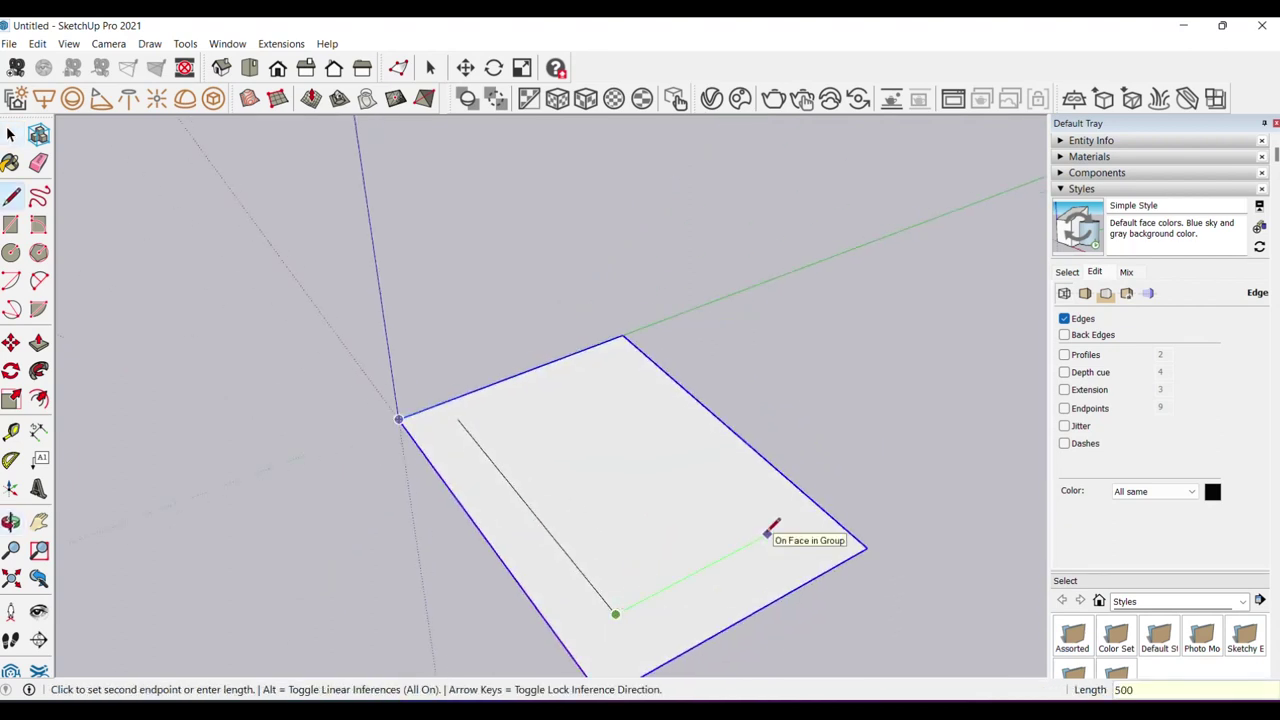
key(Return)
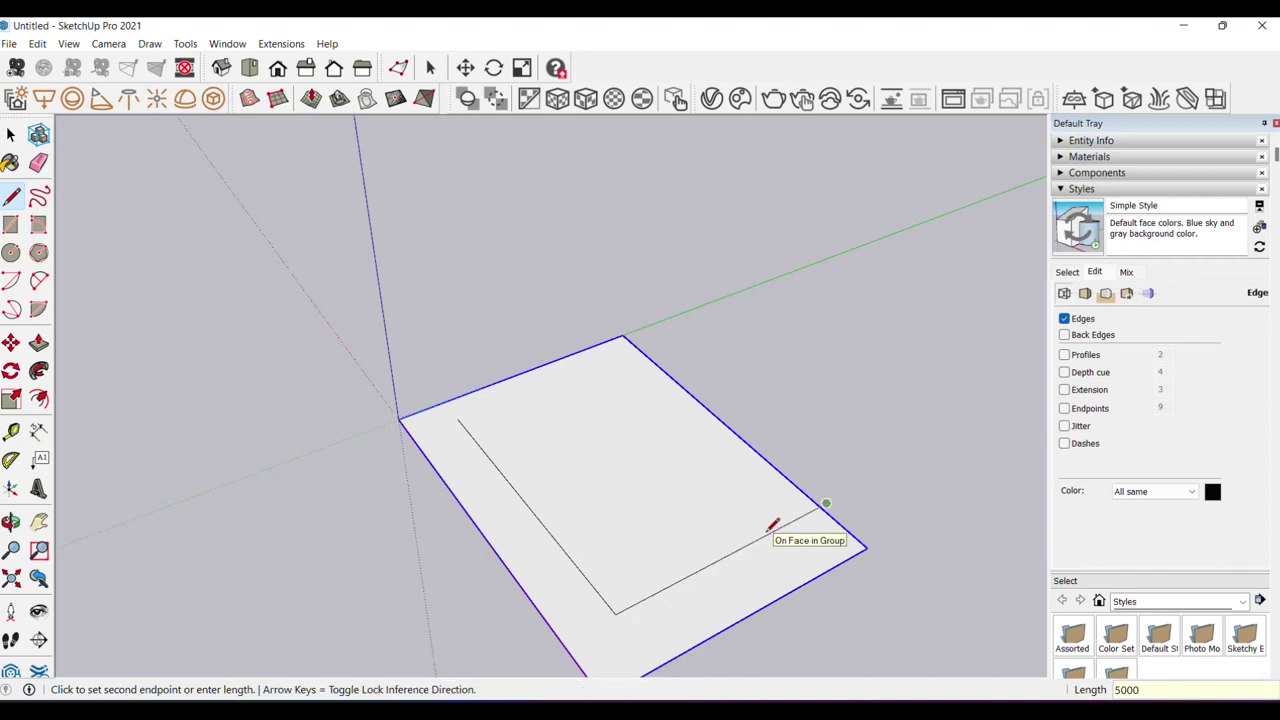
middle_drag(771, 514, 800, 486)
key(space)
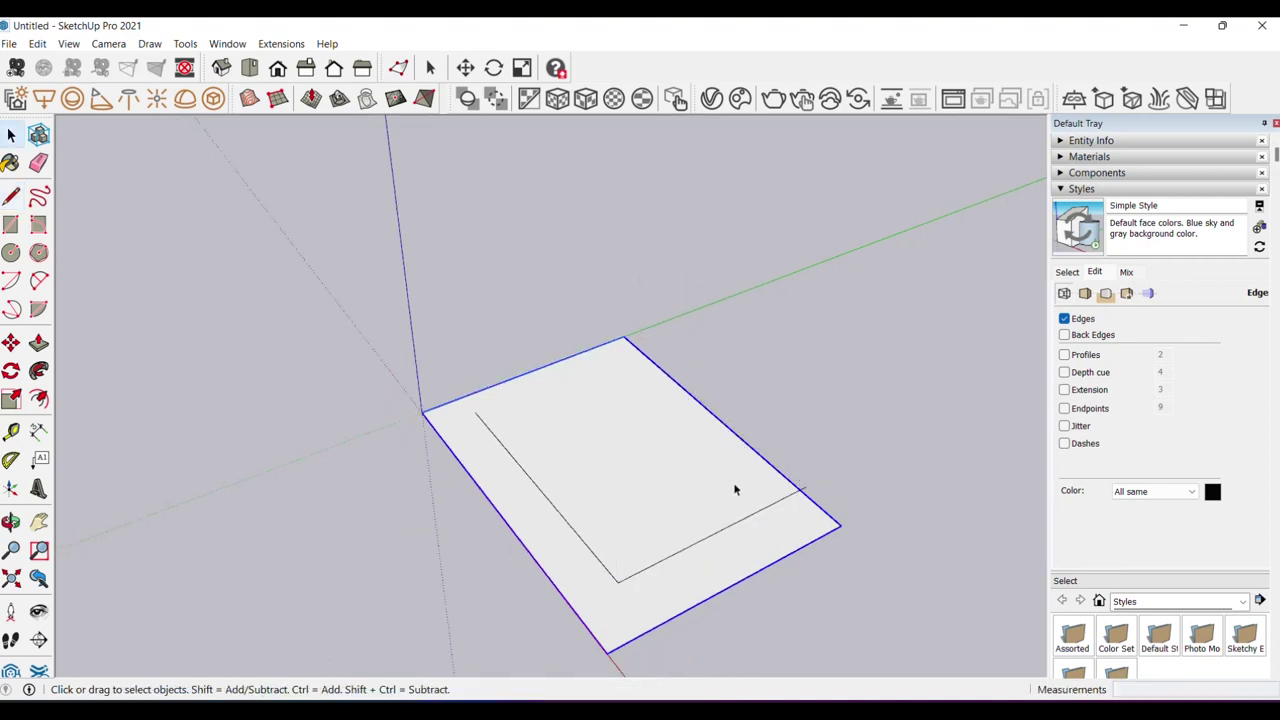
key(s)
click(720, 420)
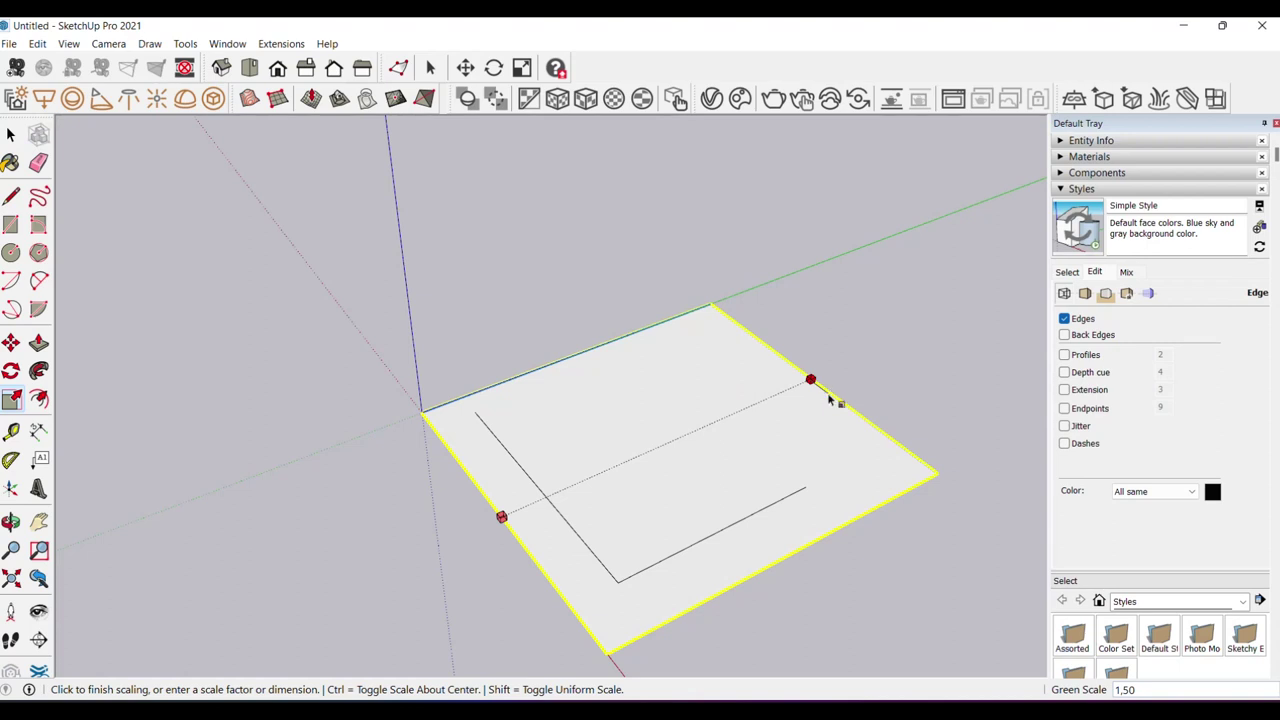
- Stretch the floor face to 1.5 times its depth along green
click(828, 398)
key(space)
scroll(716, 463, up, 1)
- Draw an inner rectangle anchored at the long line's end
key(r)
click(418, 404)
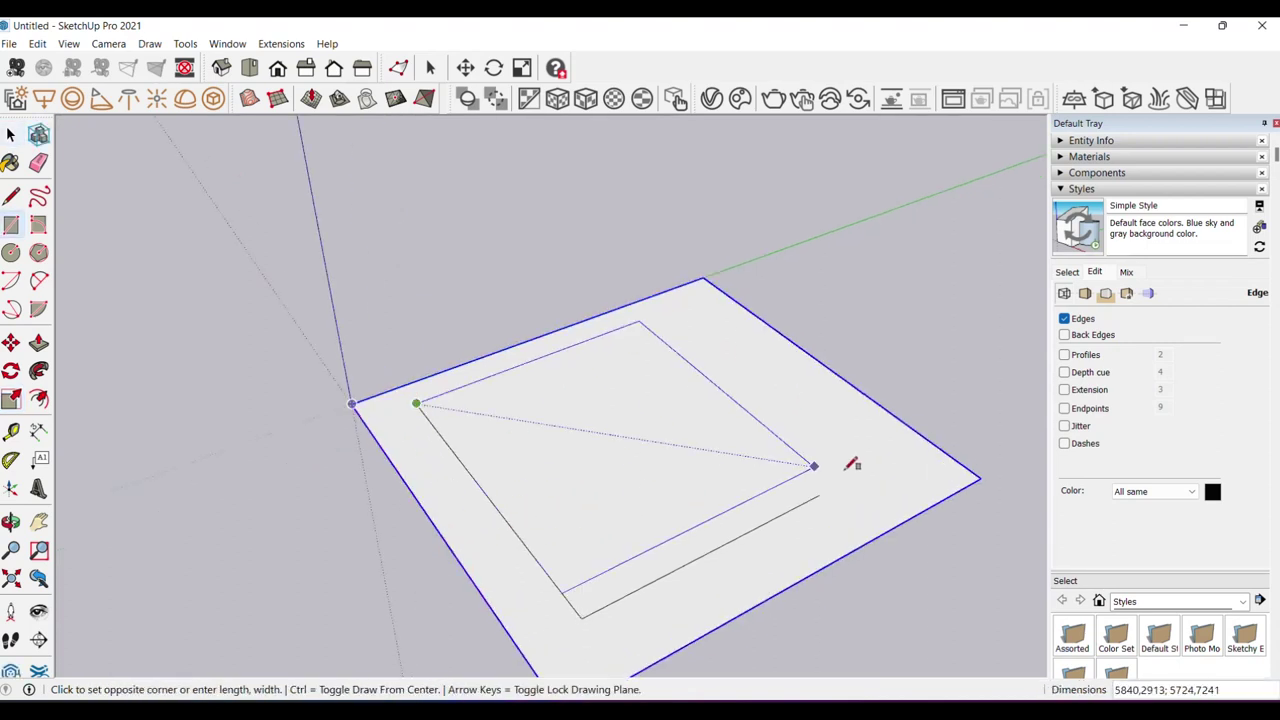
click(819, 495)
key(space)
- Narrow the inner rectangle to 0.85 along green and view the face obliquely
click(686, 509)
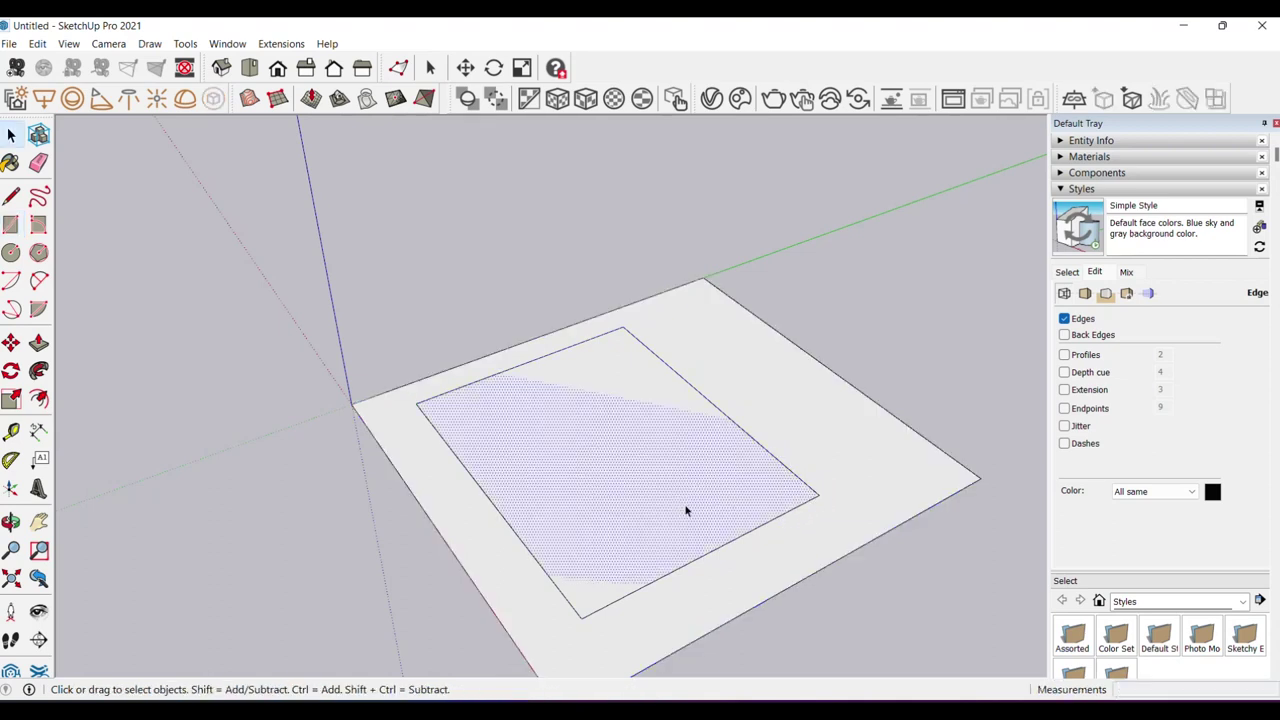
click(761, 494)
key(s)
click(722, 430)
click(679, 445)
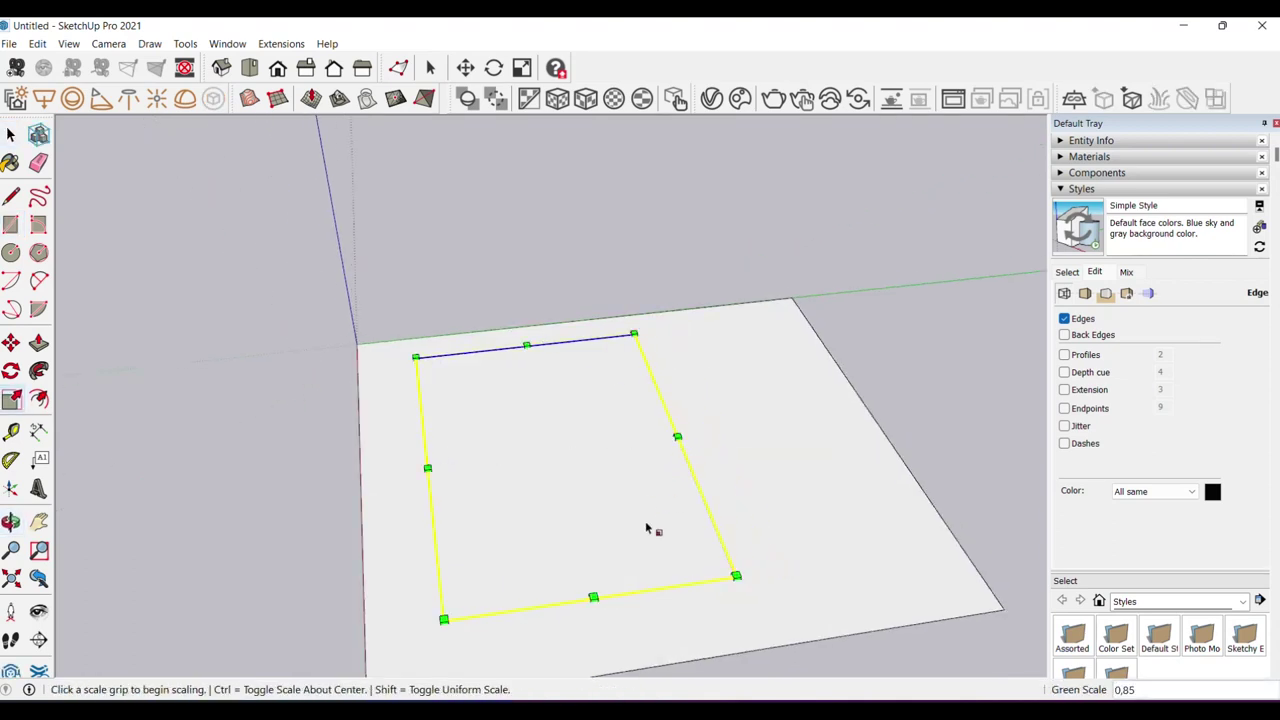
key(space)
middle_drag(580, 537, 495, 491)
click(570, 468)
mouse_move(540, 446)
middle_down()
mouse_move(717, 486)
mouse_move(705, 505)
middle_up()
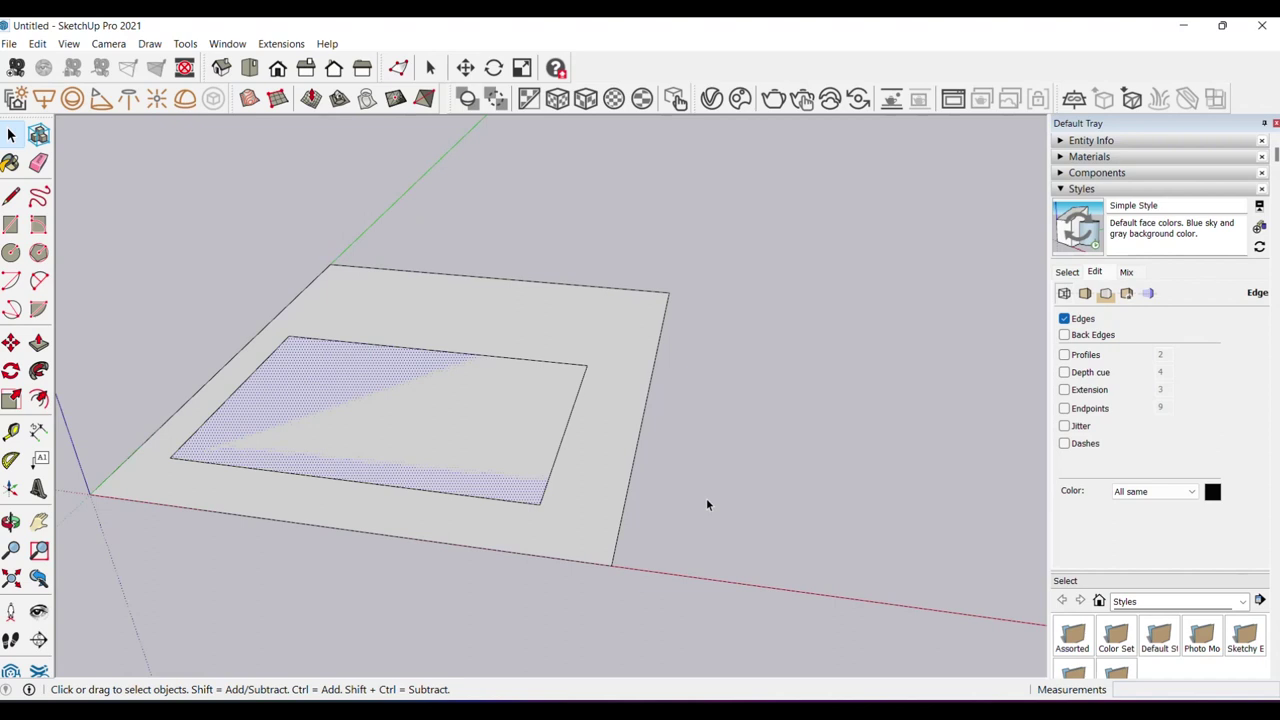
- Draw a 1000 × 150 rectangle on the ground beside the slab and select it with its edges
key(r)
click(702, 545)
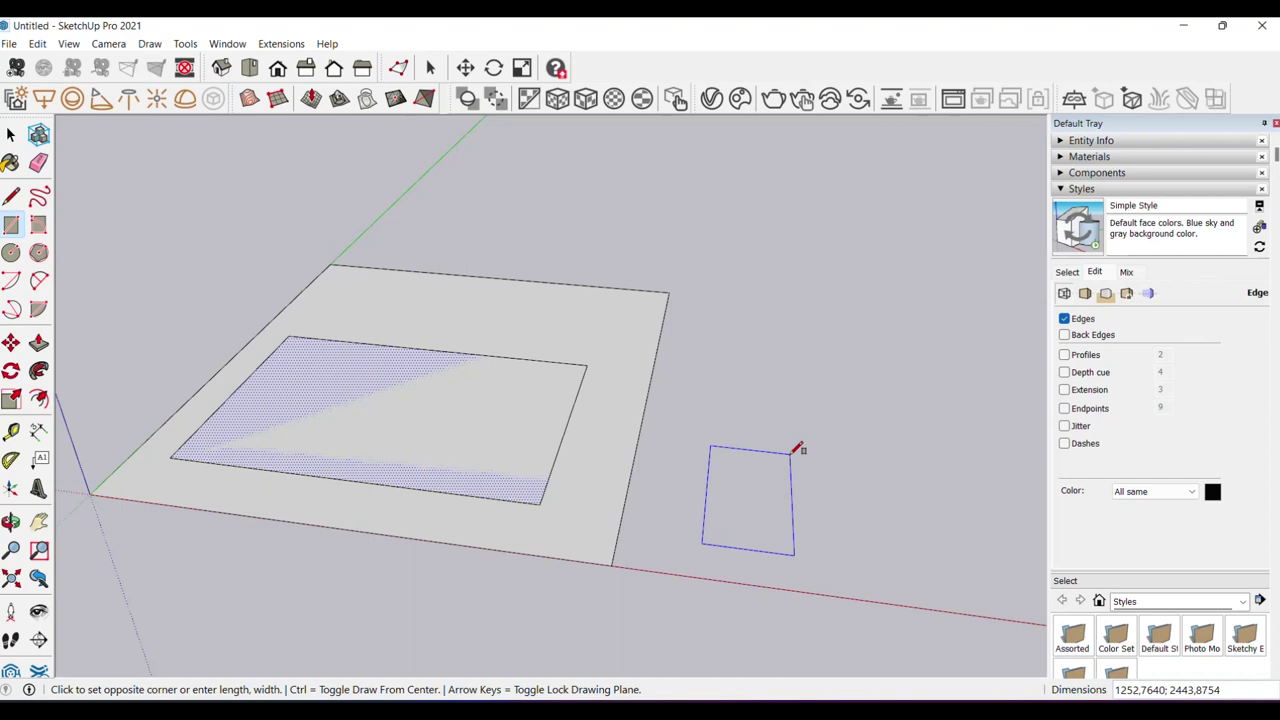
text(000;1)
text(150)
key(Return)
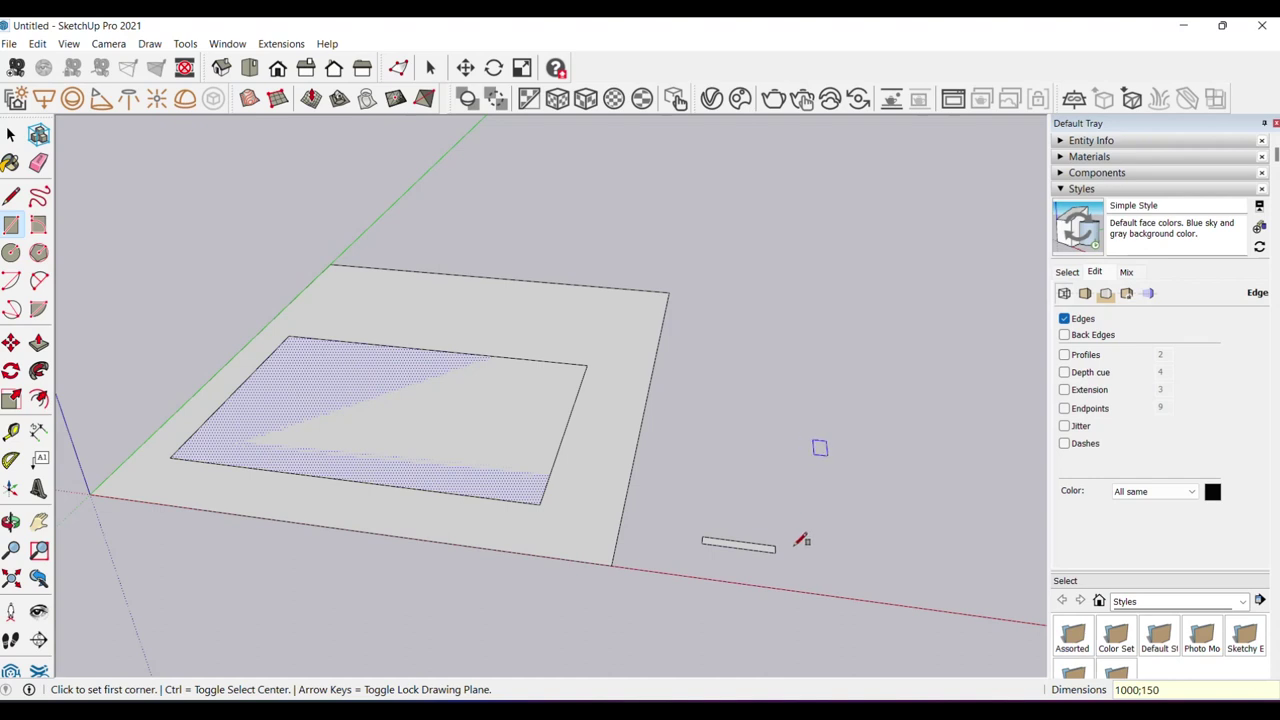
scroll(785, 532, up, 2)
key(space)
scroll(760, 532, up, 1)
click(742, 541)
double_click(742, 542)
right_click(742, 542)
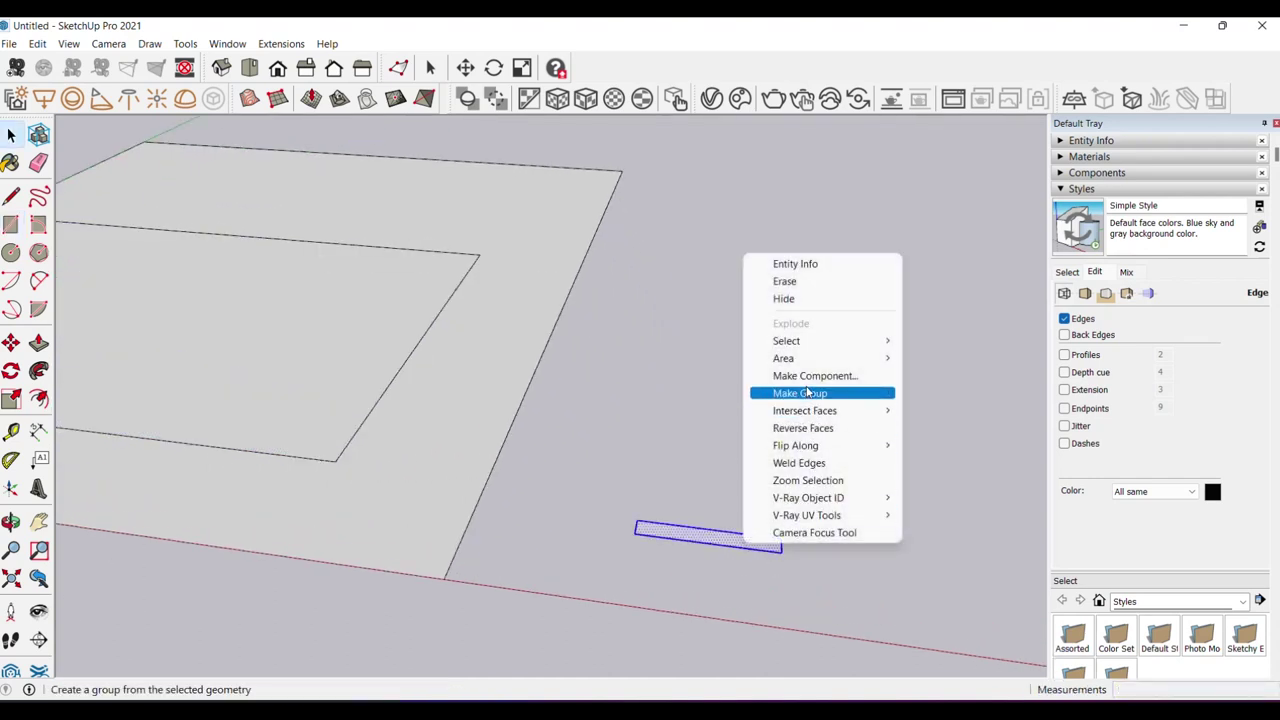
- Group the strip and turn it into a component with default settings
click(808, 393)
right_click(748, 543)
click(820, 342)
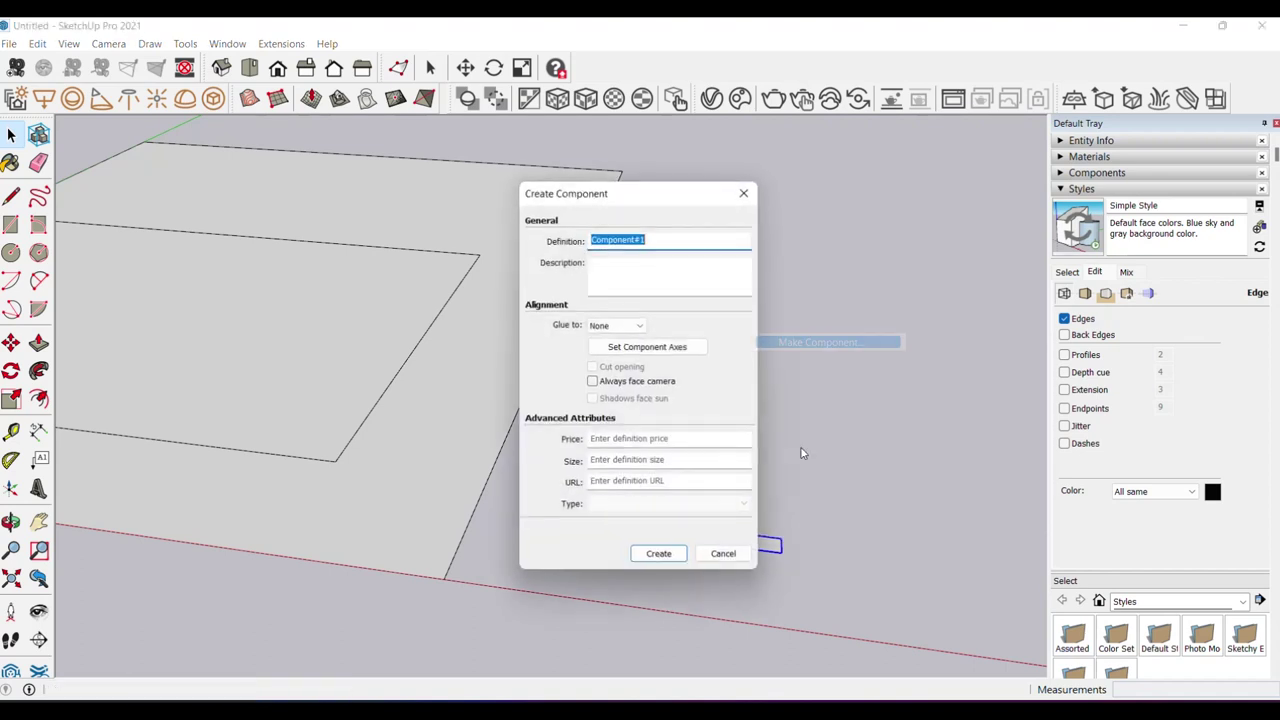
click(660, 553)
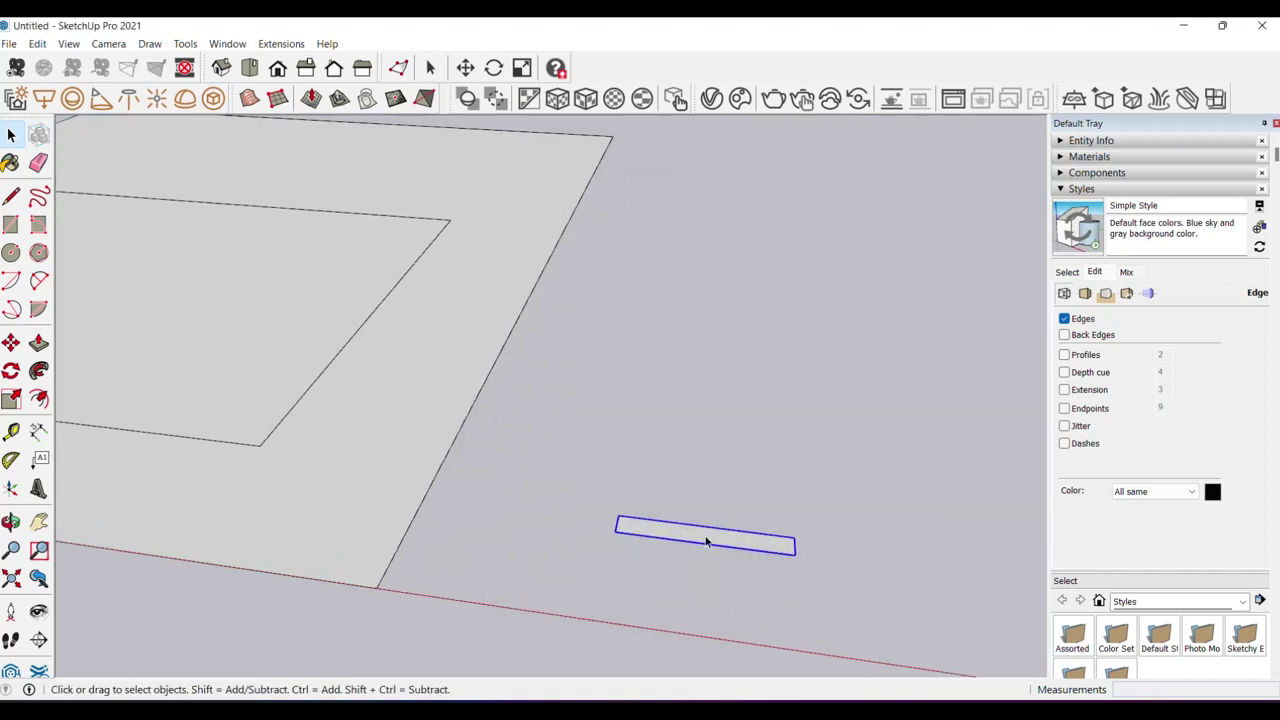
- Paste a copy of the strip and place a guide 150 from its left edge
key(ctrl+v)
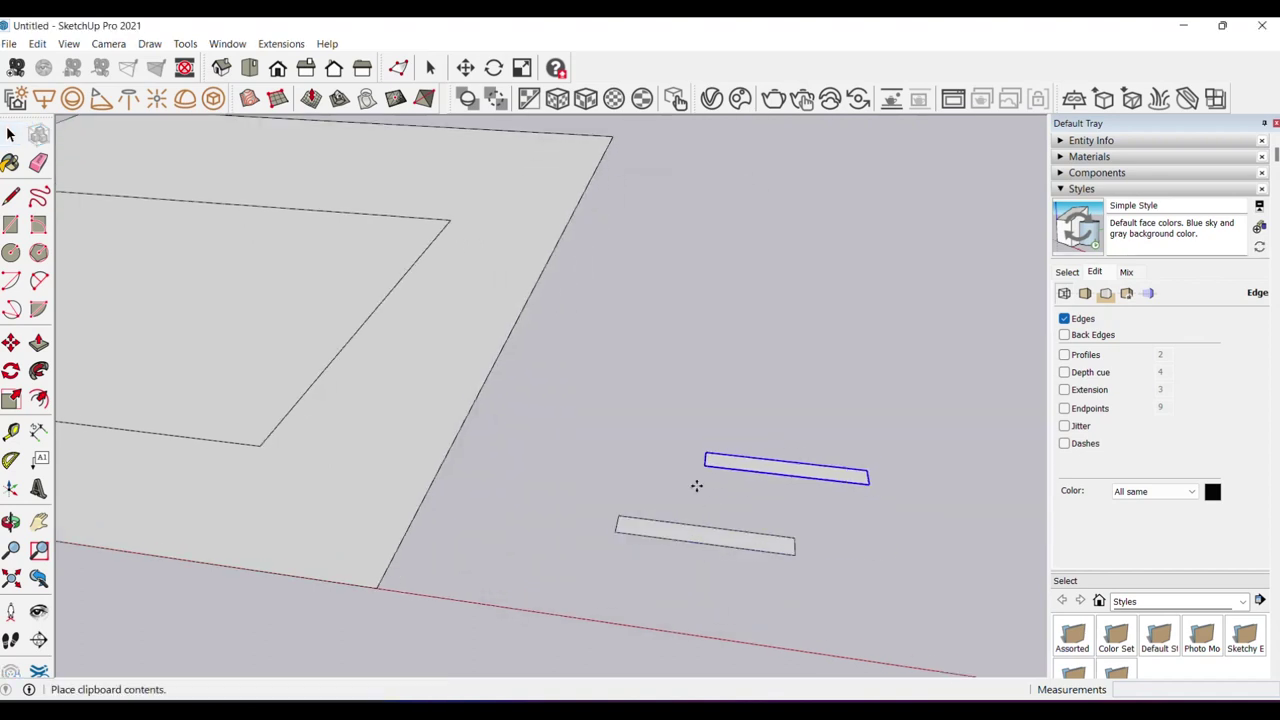
click(690, 500)
scroll(771, 488, up, 2)
middle_drag(771, 488, 669, 506)
key(t)
scroll(607, 511, up, 1)
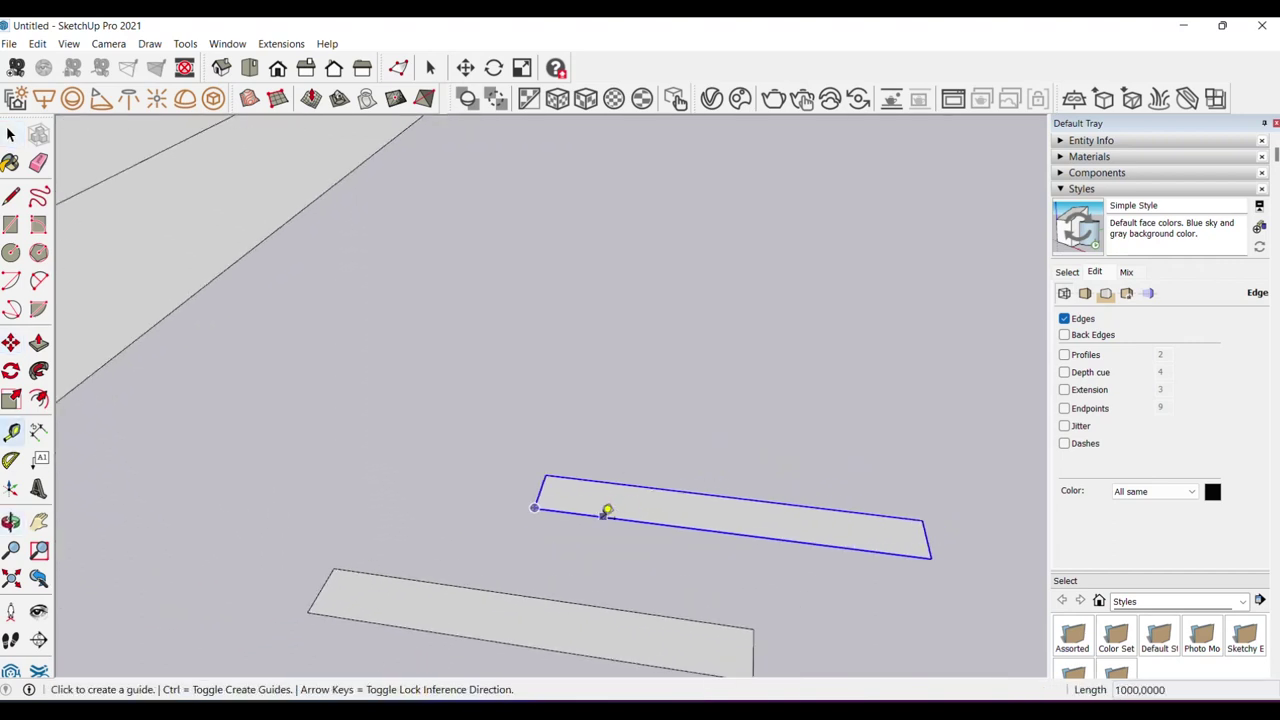
click(543, 489)
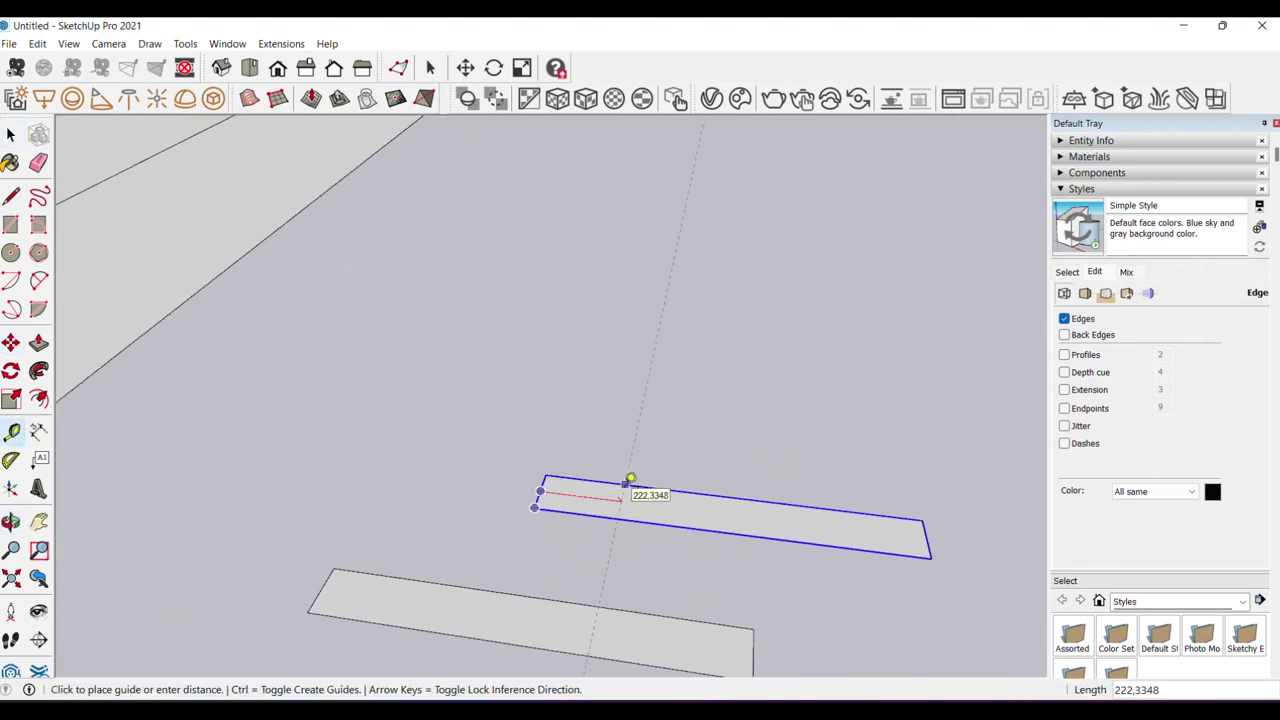
text(0)
key(Return)
- Scale the copy to 0.18 along red into a small square at the guide
key(s)
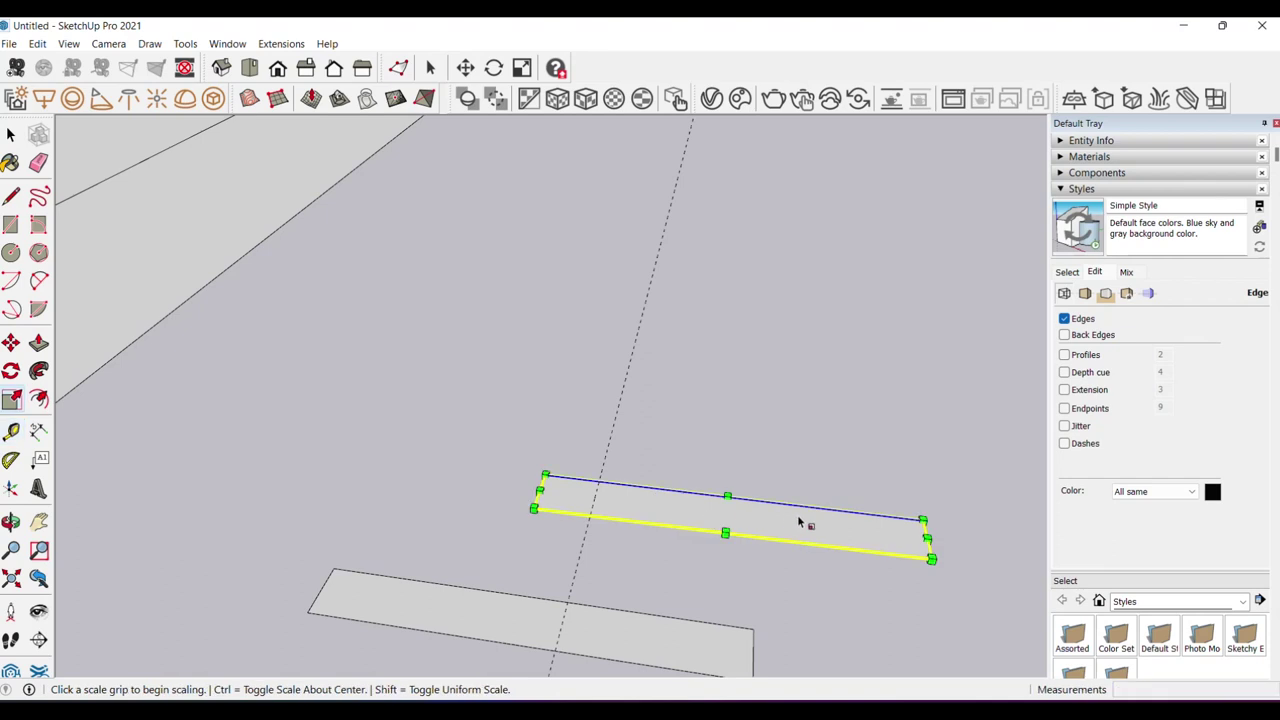
drag(926, 539, 907, 510)
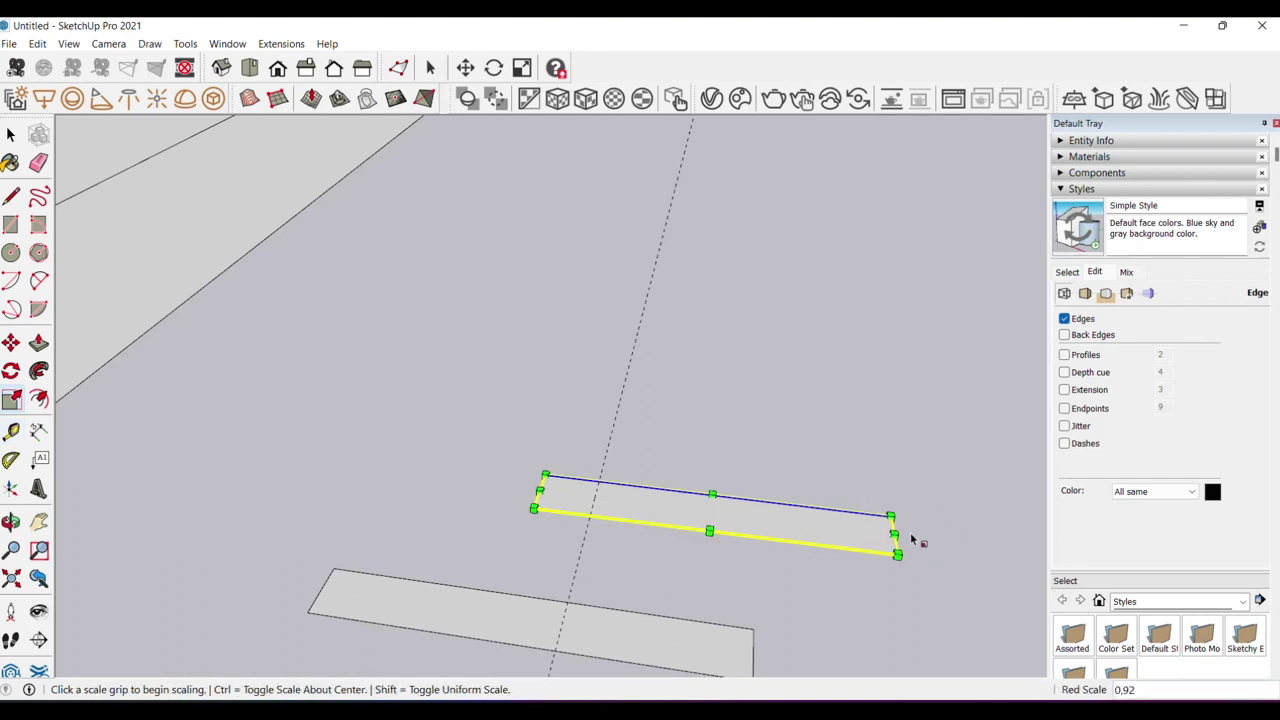
click(893, 535)
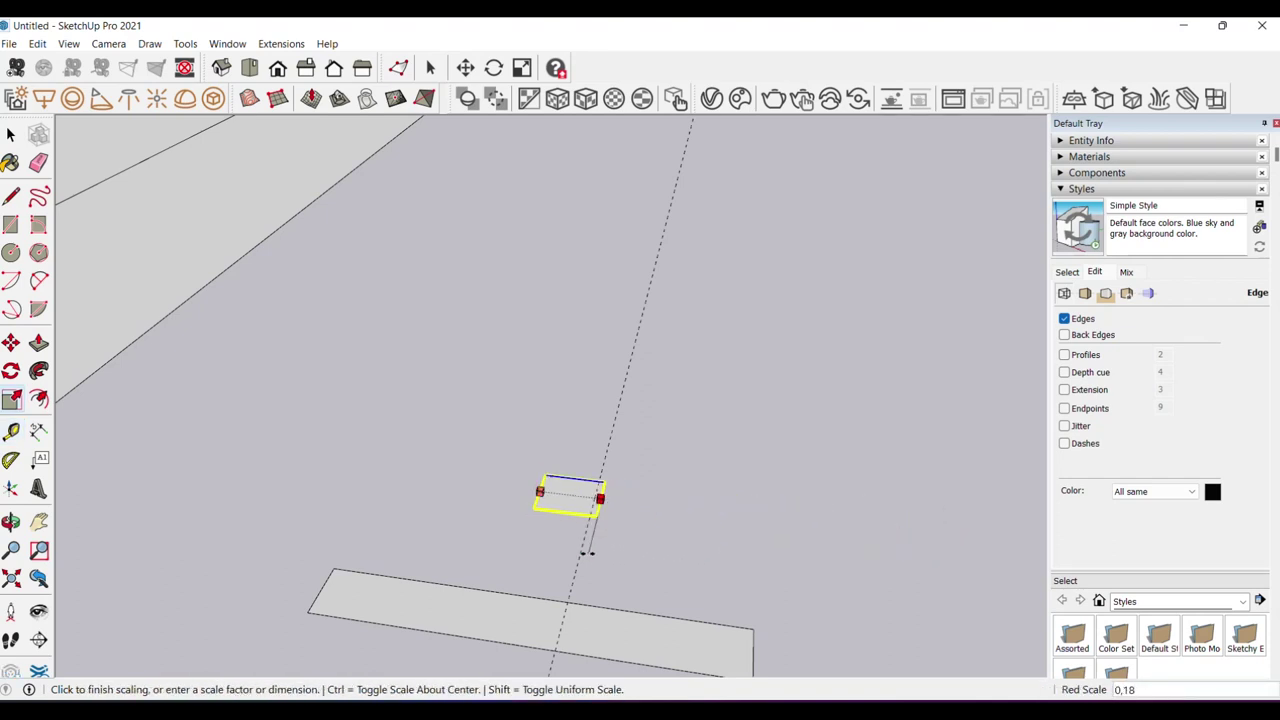
click(581, 548)
key(space)
middle_drag(581, 548, 576, 491)
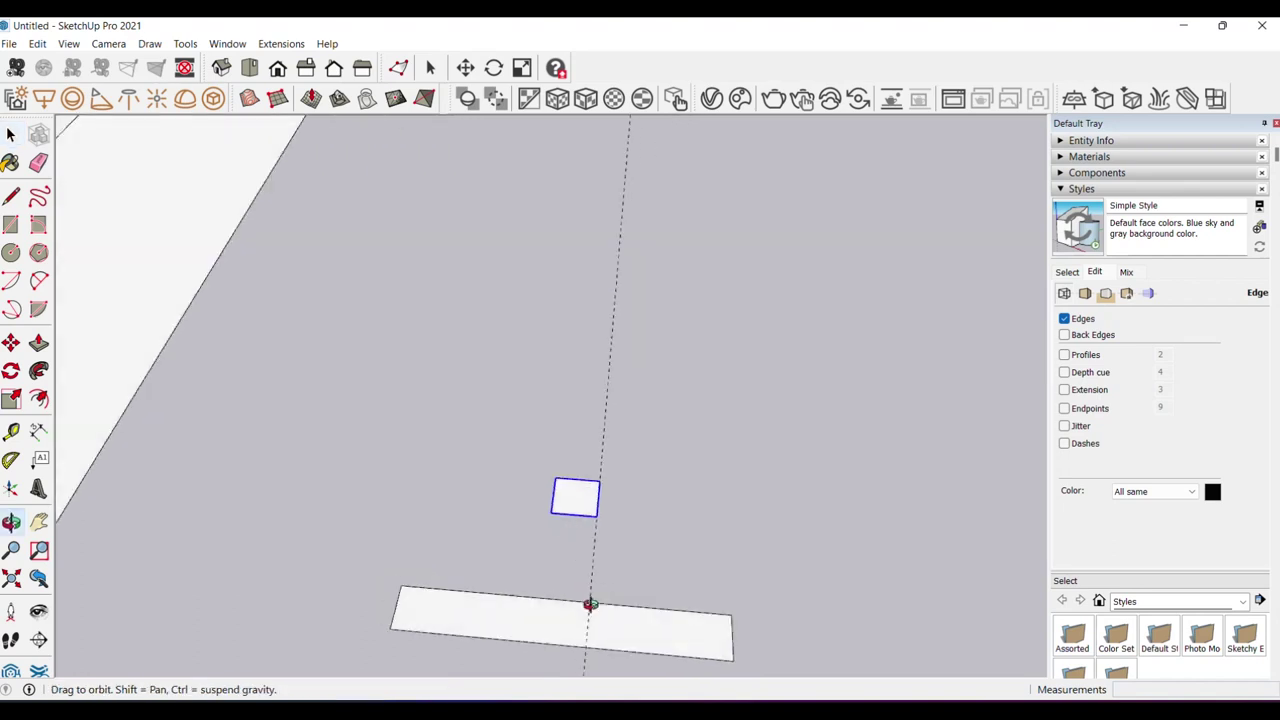
right_click(575, 498)
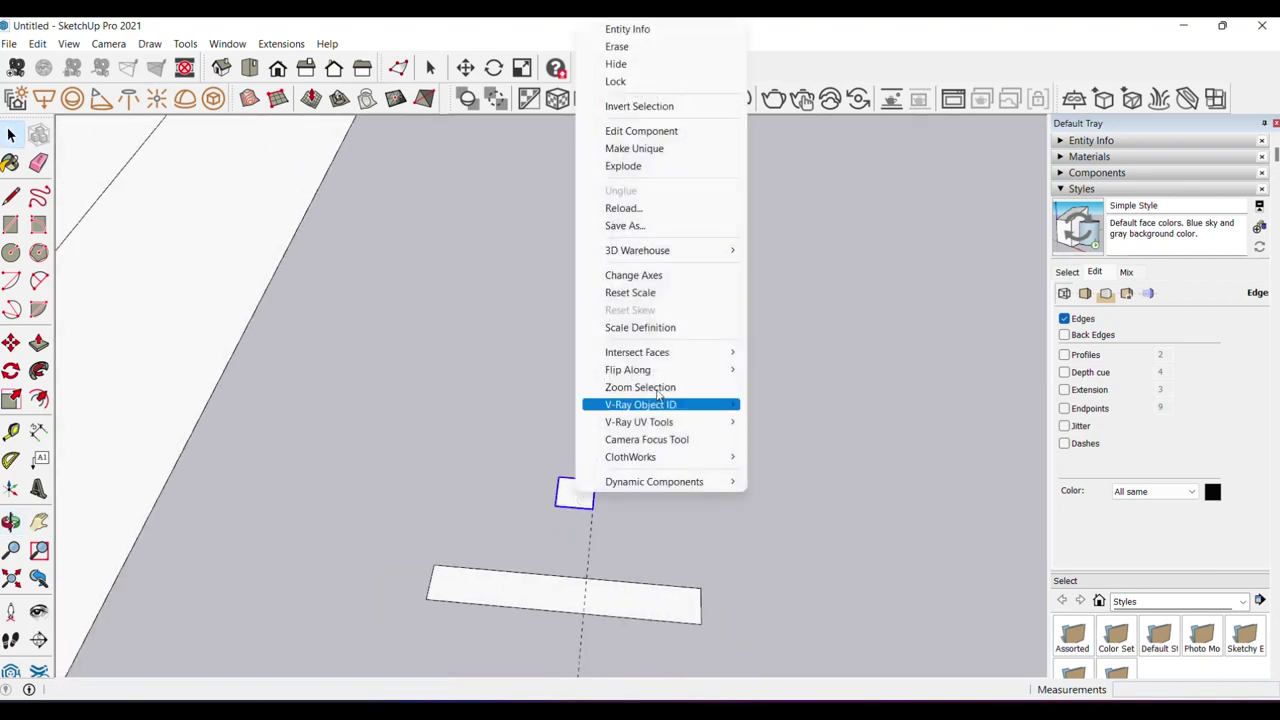
- Make the small square component unique and briefly edit its geometry
click(652, 150)
double_click(576, 498)
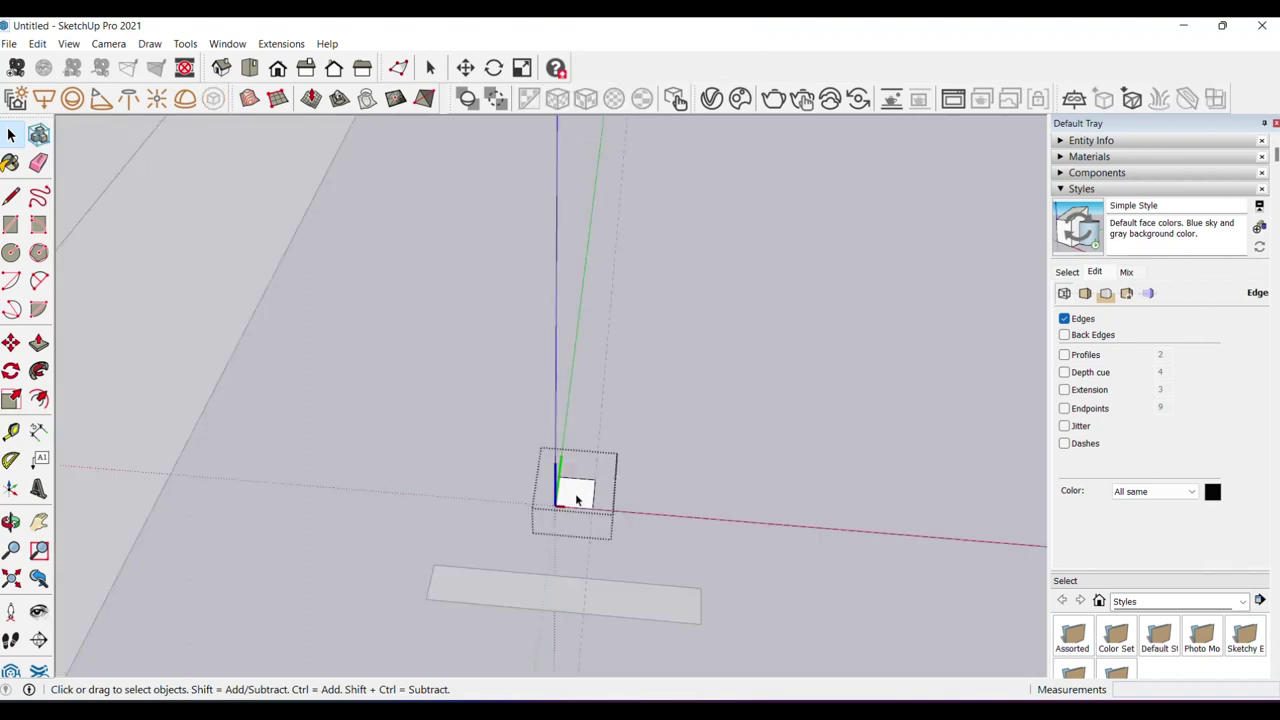
key(l)
click(557, 505)
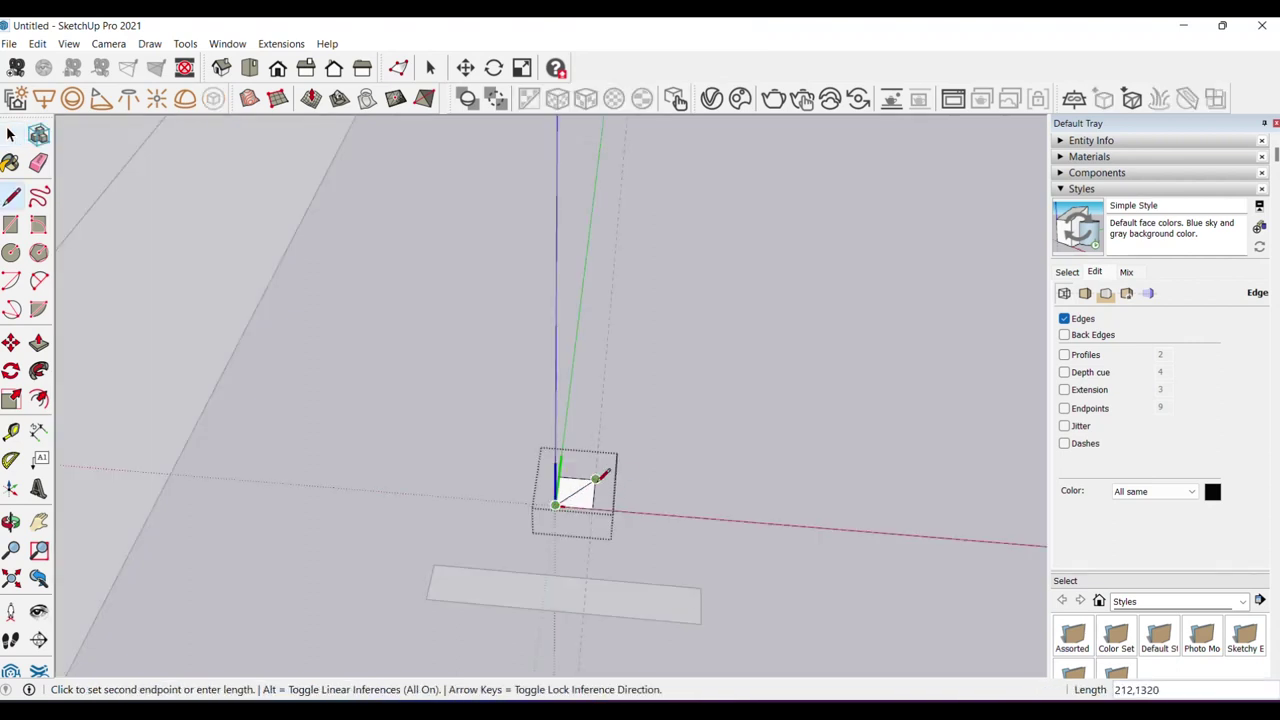
key(Escape)
key(space)
key(Escape)
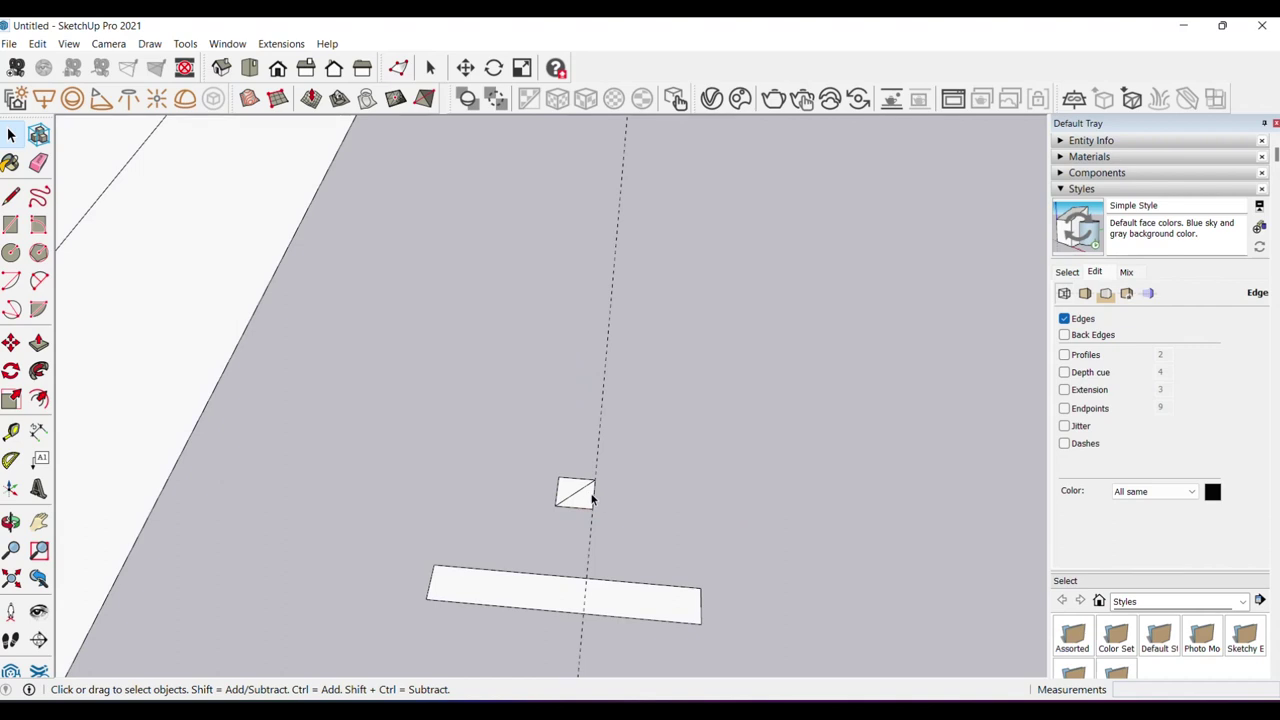
click(587, 500)
- Paste a copy of the small square component
scroll(371, 500, down, 3)
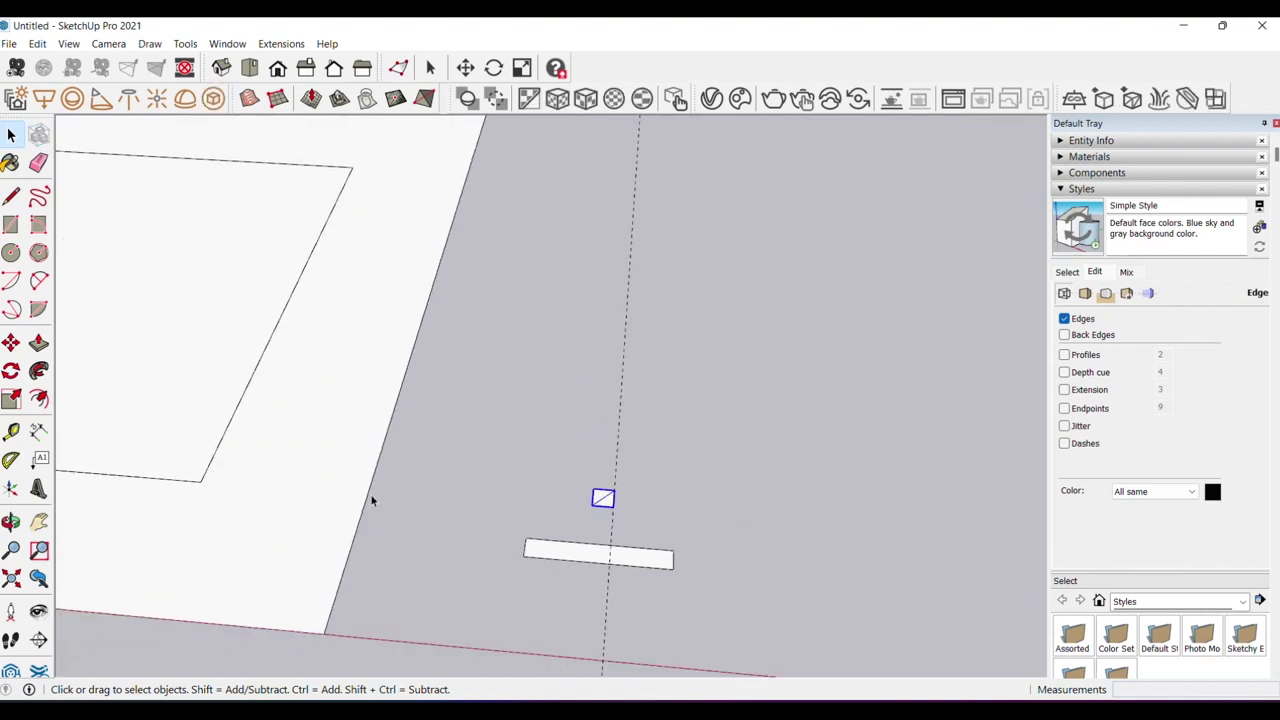
scroll(414, 521, up, 2)
scroll(414, 521, up, 1)
key(ctrl+v)
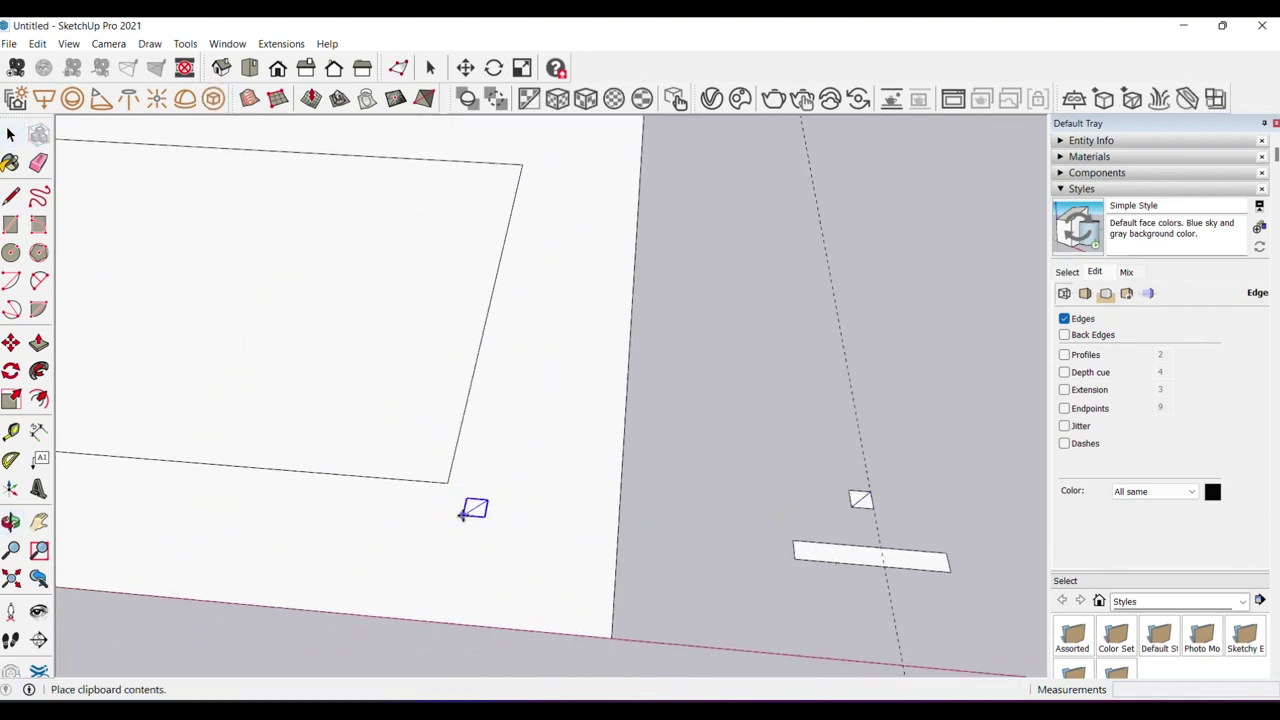
- Move the pasted square marker onto the large face's corner
click(473, 509)
click(472, 507)
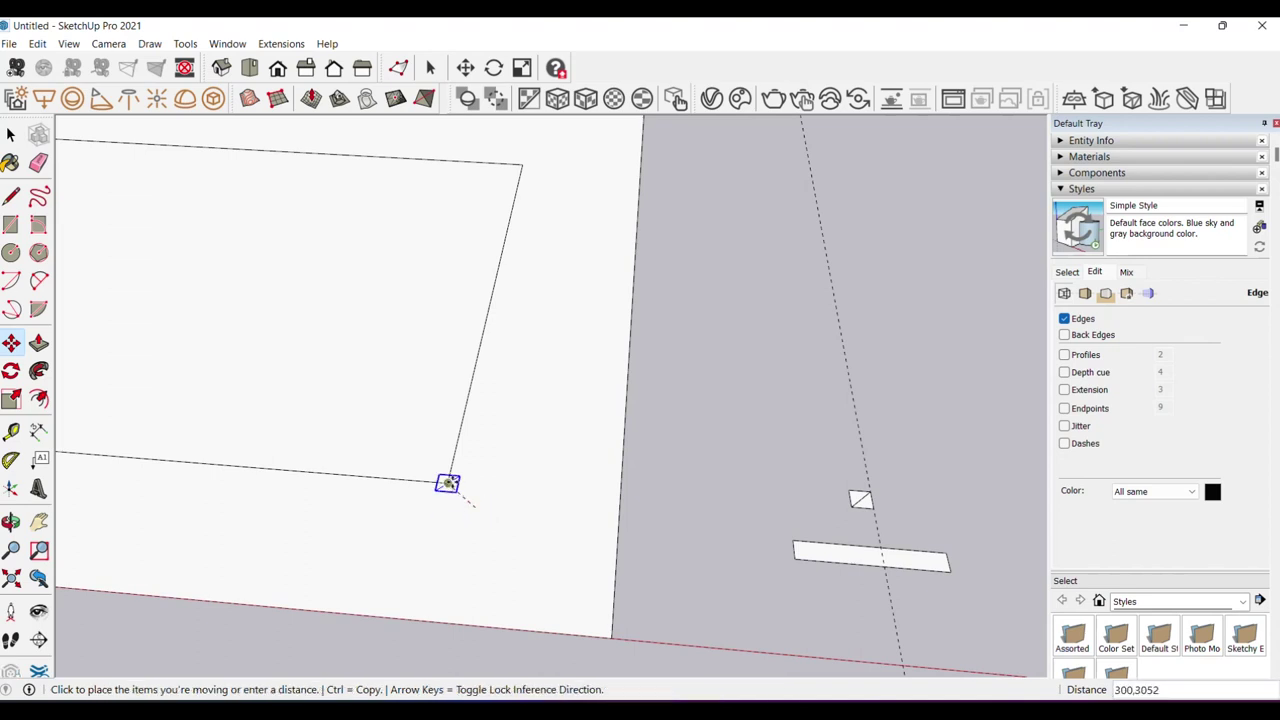
click(447, 483)
key(space)
- Copy the 1000 × 150 strip and paste it next to the corner marker
middle_drag(560, 500, 610, 500)
click(780, 562)
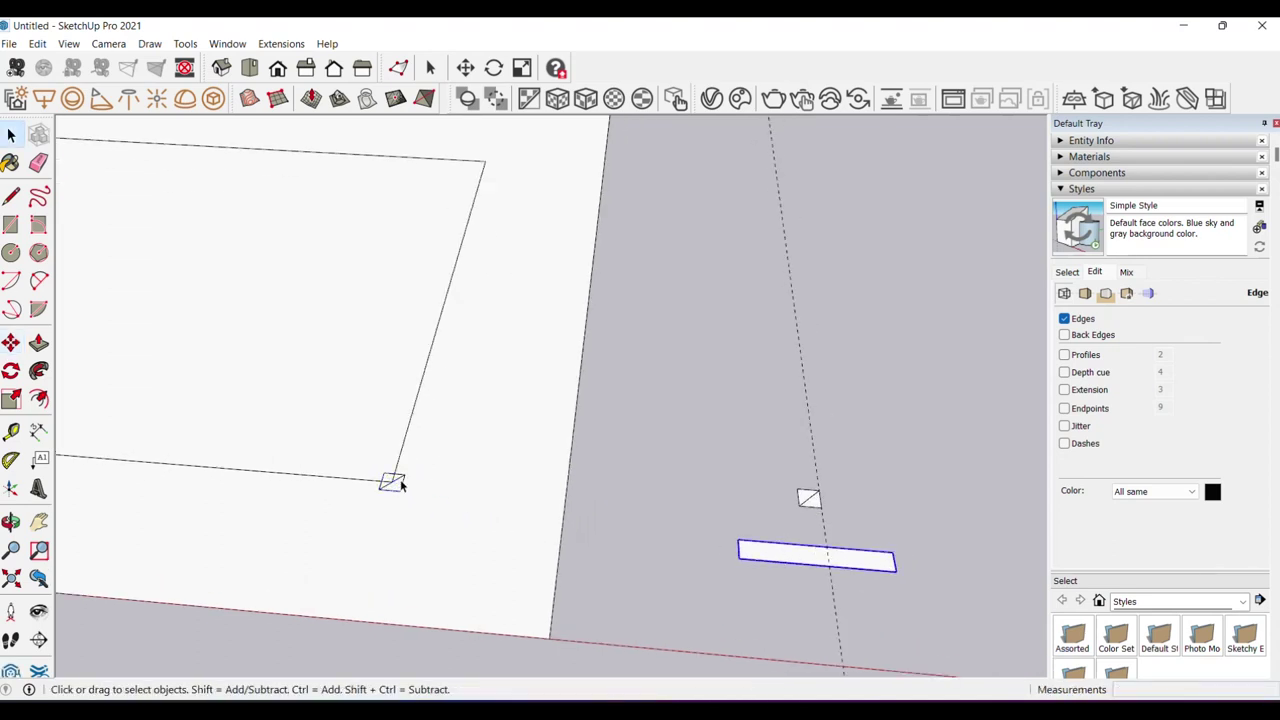
middle_drag(400, 483, 460, 543)
key(ctrl+c)
key(ctrl+v)
scroll(474, 531, up, 2)
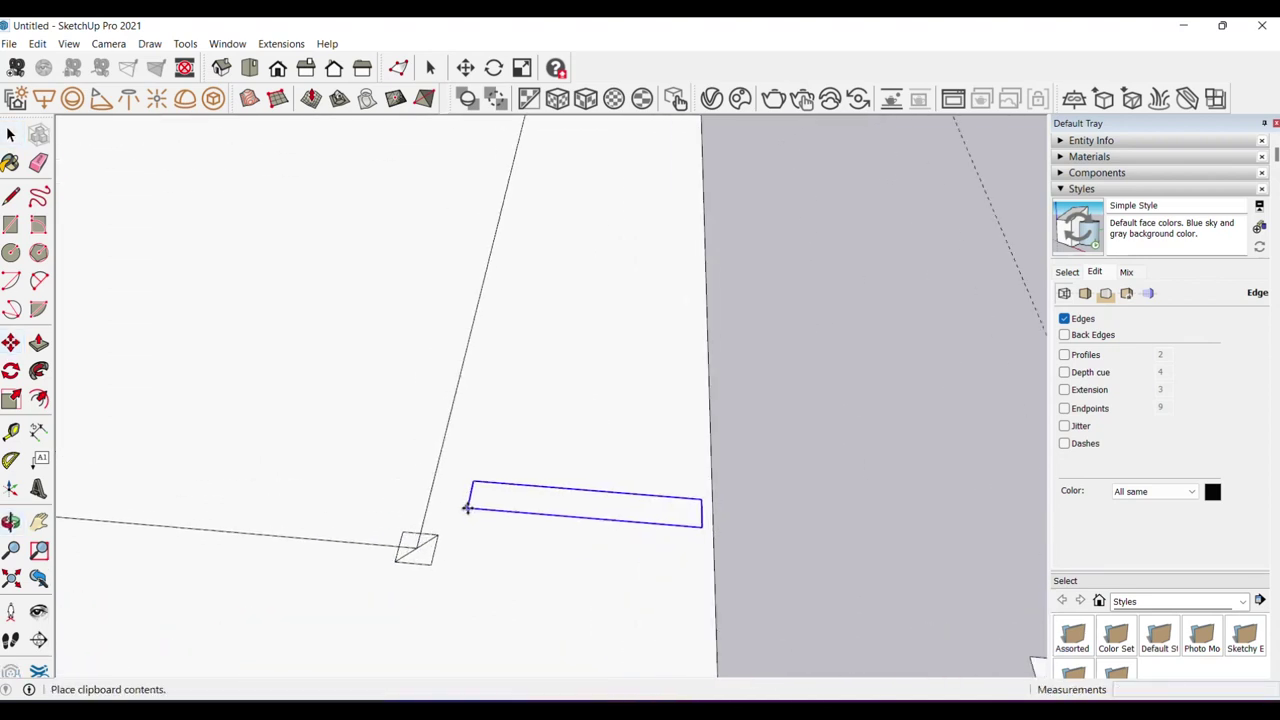
click(468, 508)
- Rotate the pasted strip about 90° around its short edge beside the marker
key(q)
click(468, 492)
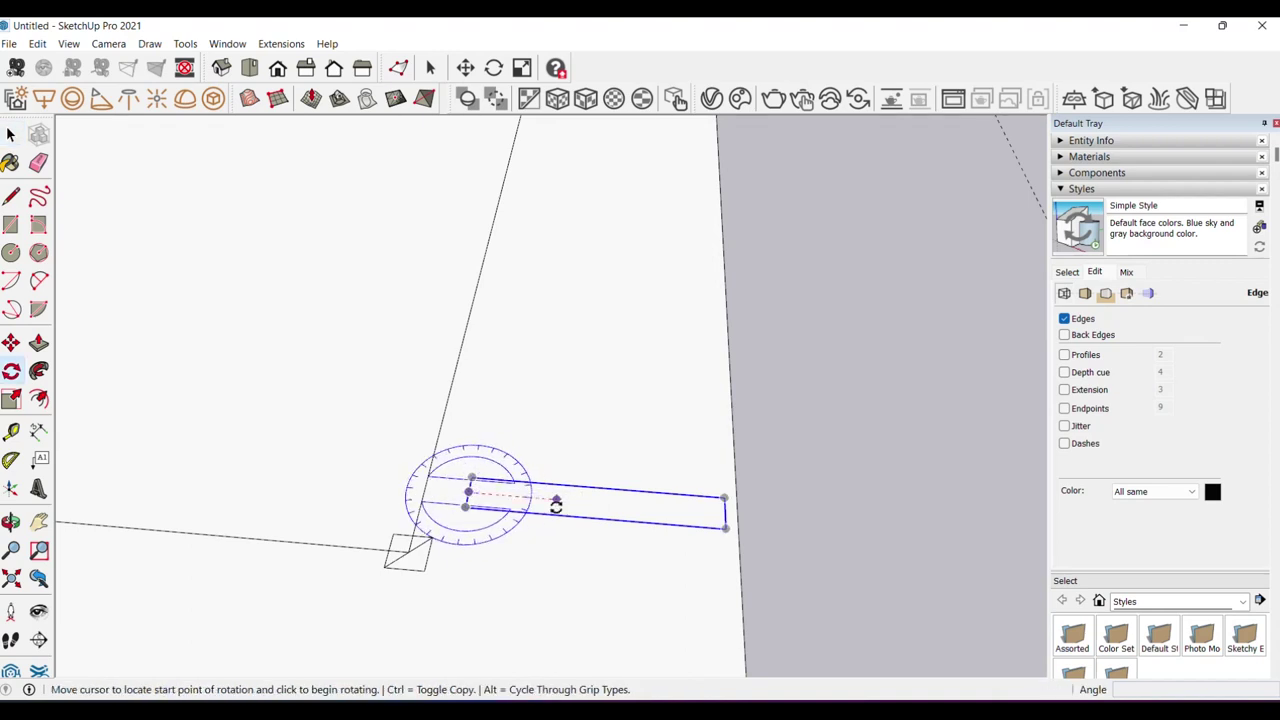
click(554, 499)
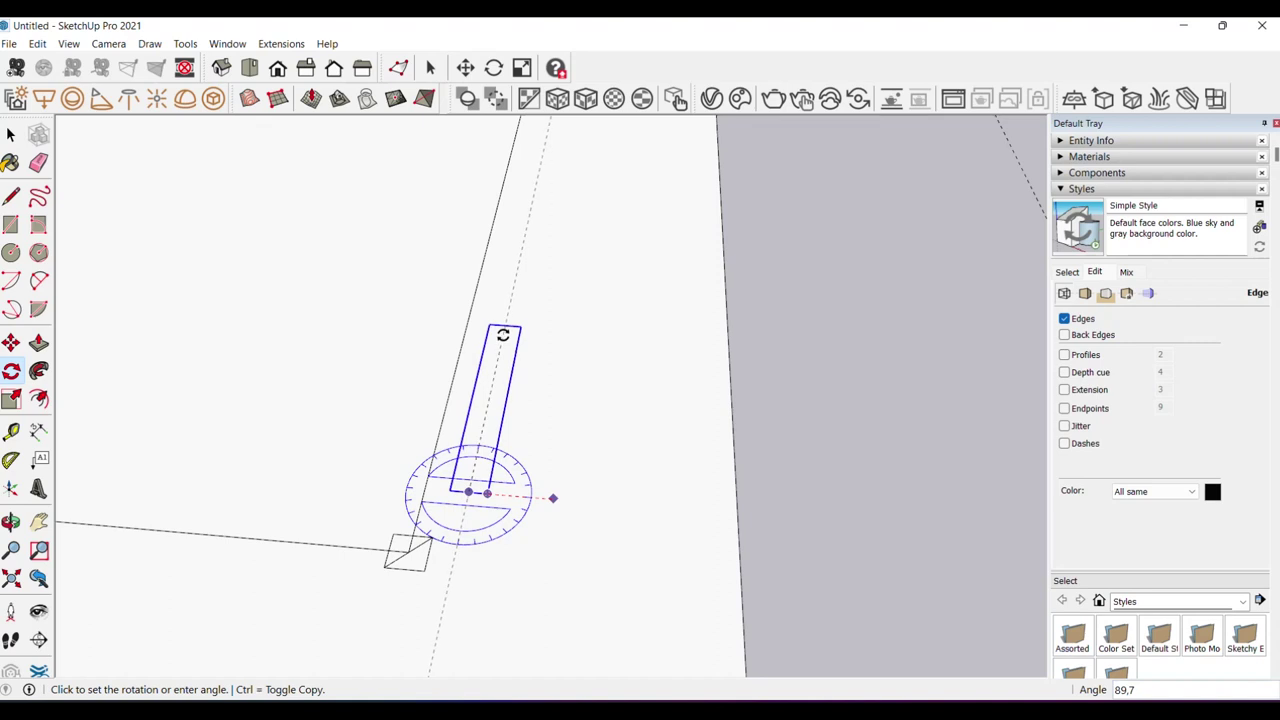
key(space)
scroll(522, 506, up, 2)
key(q)
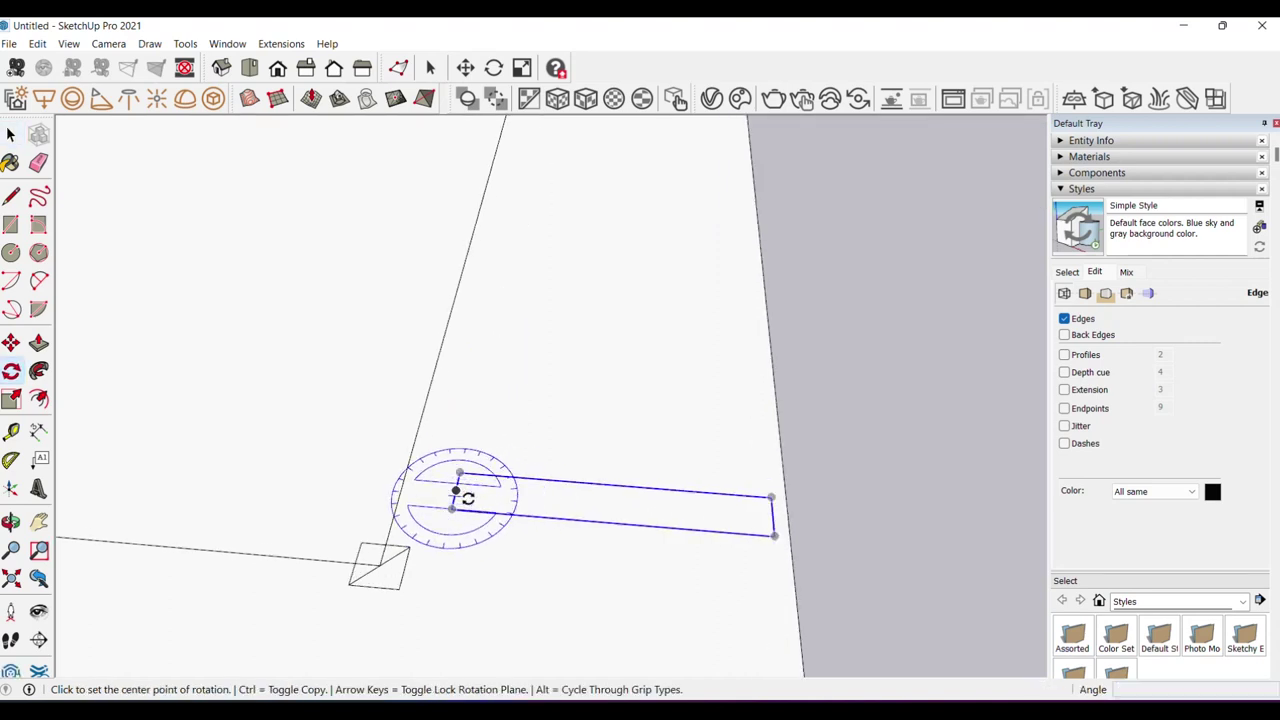
click(456, 492)
click(557, 498)
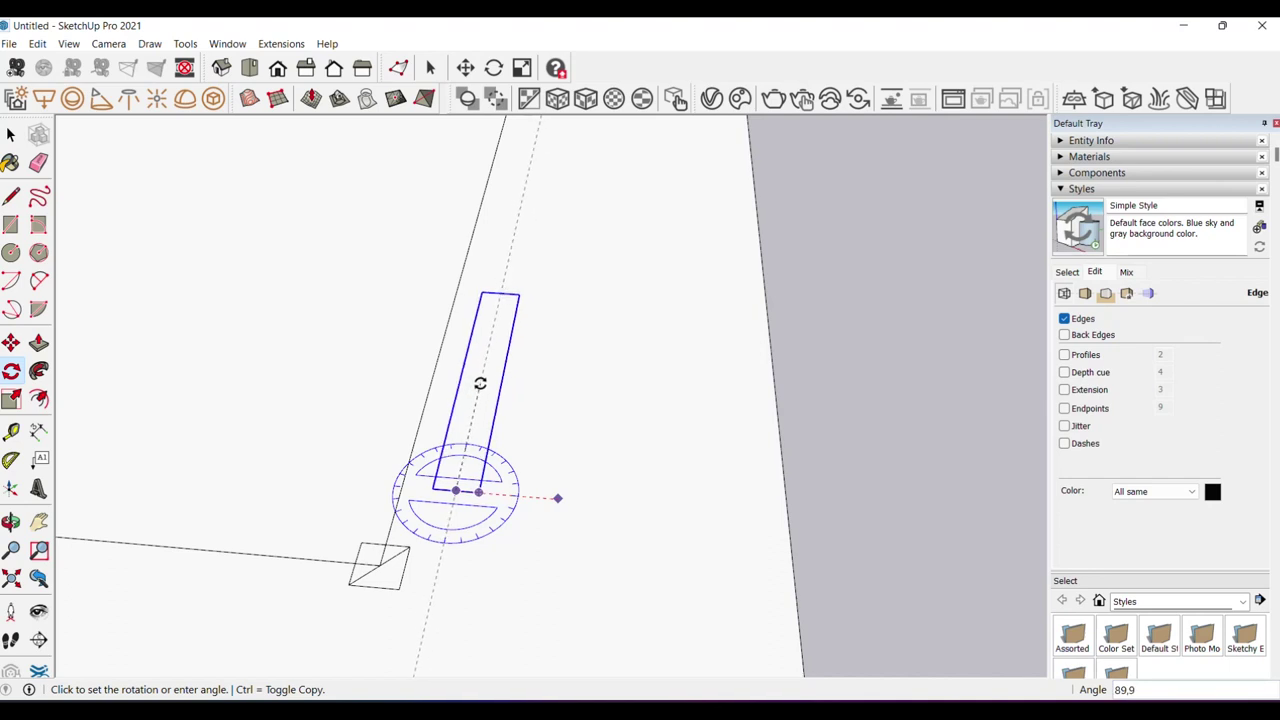
middle_drag(476, 390, 260, 494)
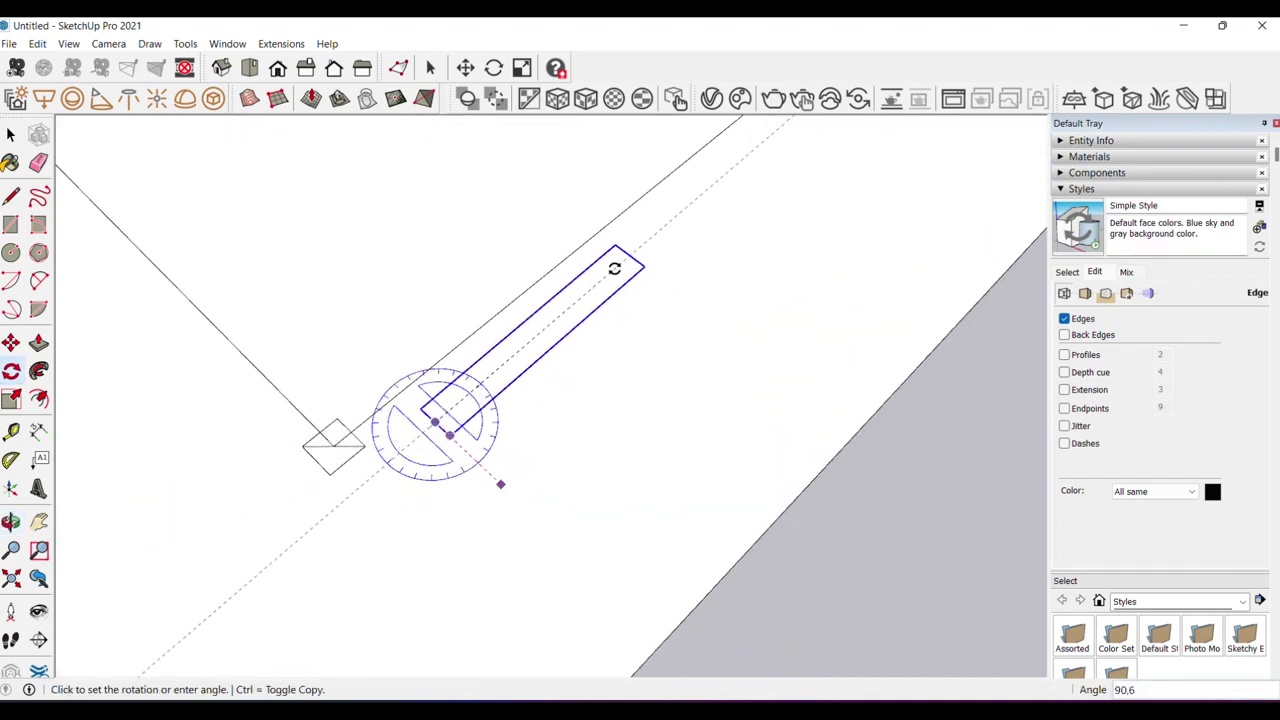
key(Escape)
click(227, 43)
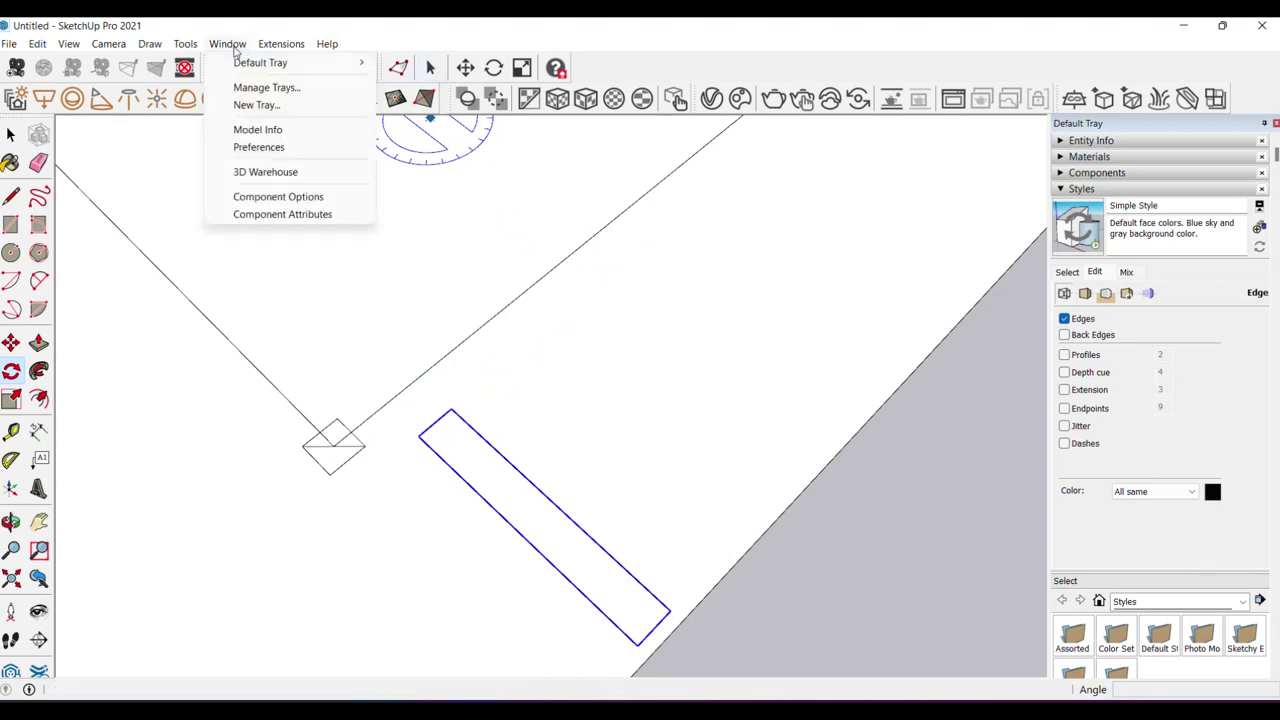
- In Model Info > Units, turn off length snapping and enable 15° angle snapping
click(240, 127)
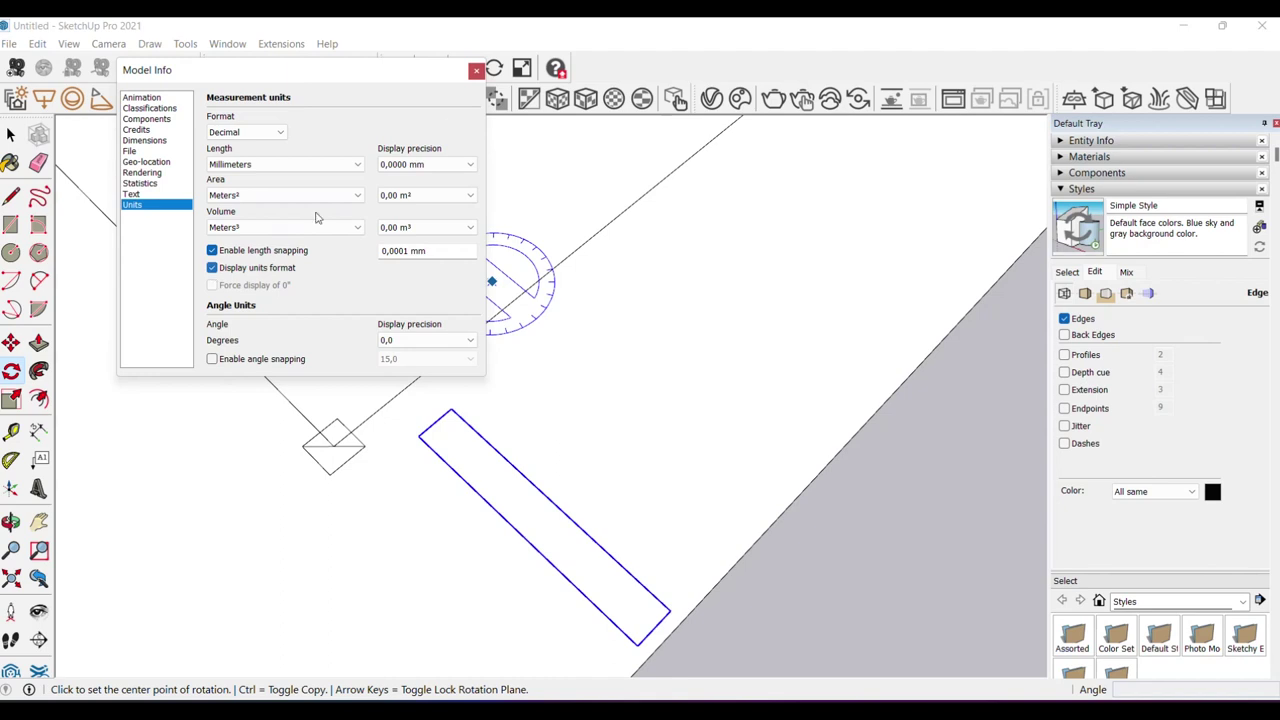
click(475, 71)
click(435, 423)
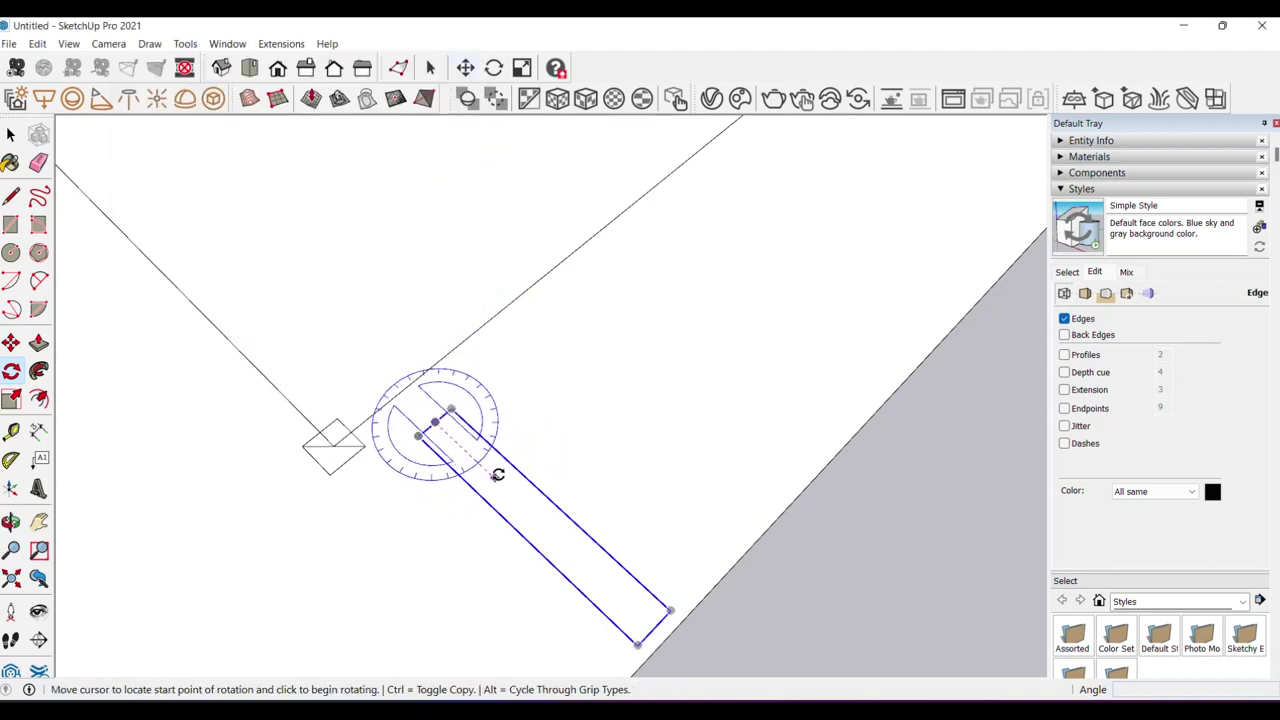
click(497, 475)
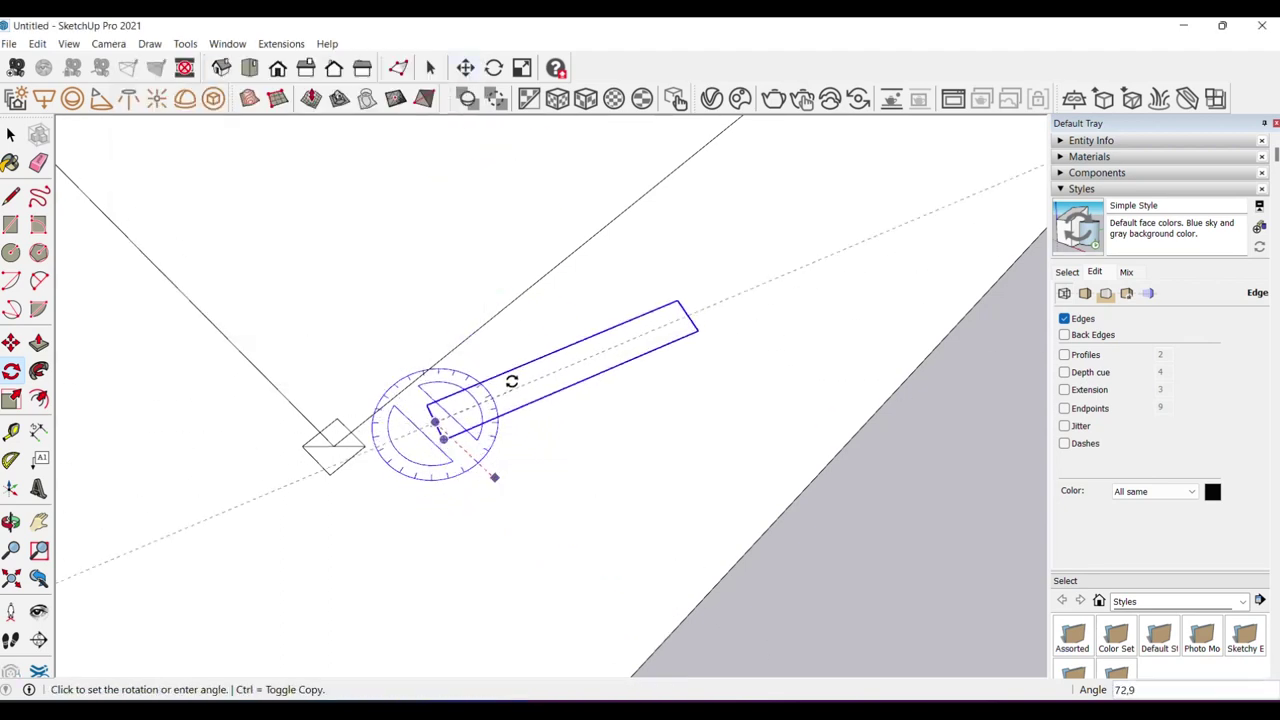
key(Escape)
click(227, 43)
click(255, 131)
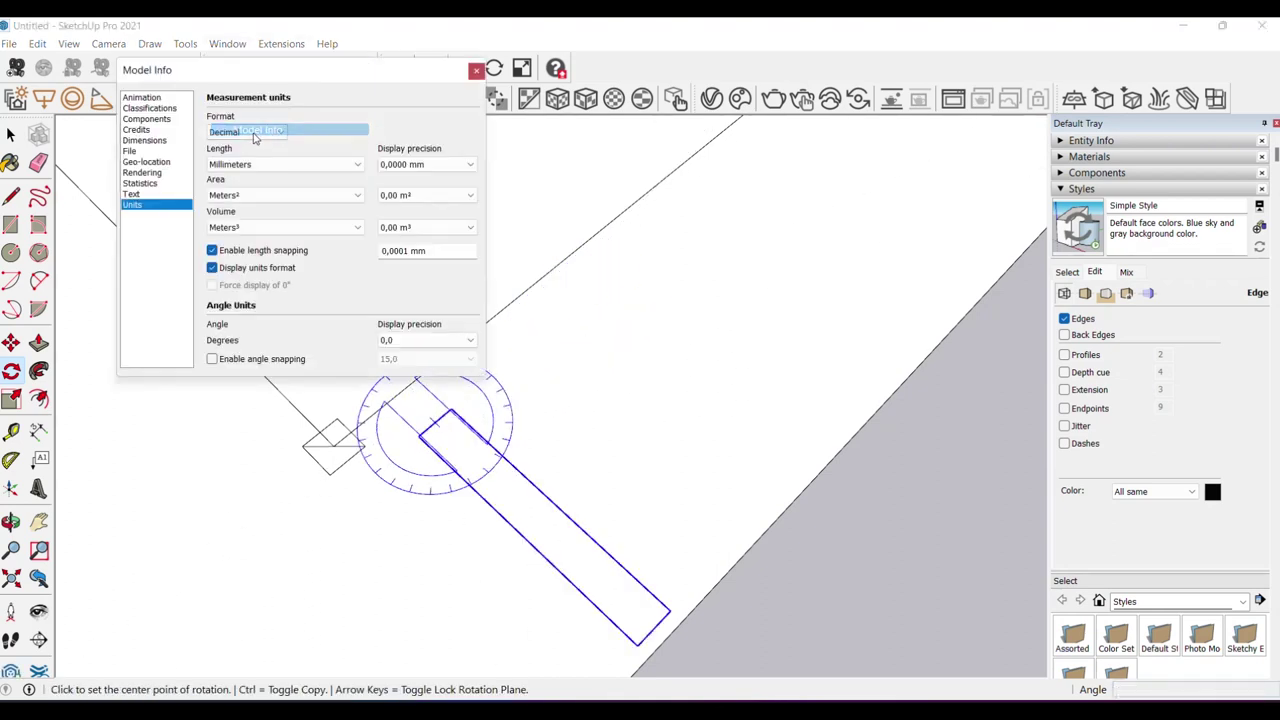
click(217, 254)
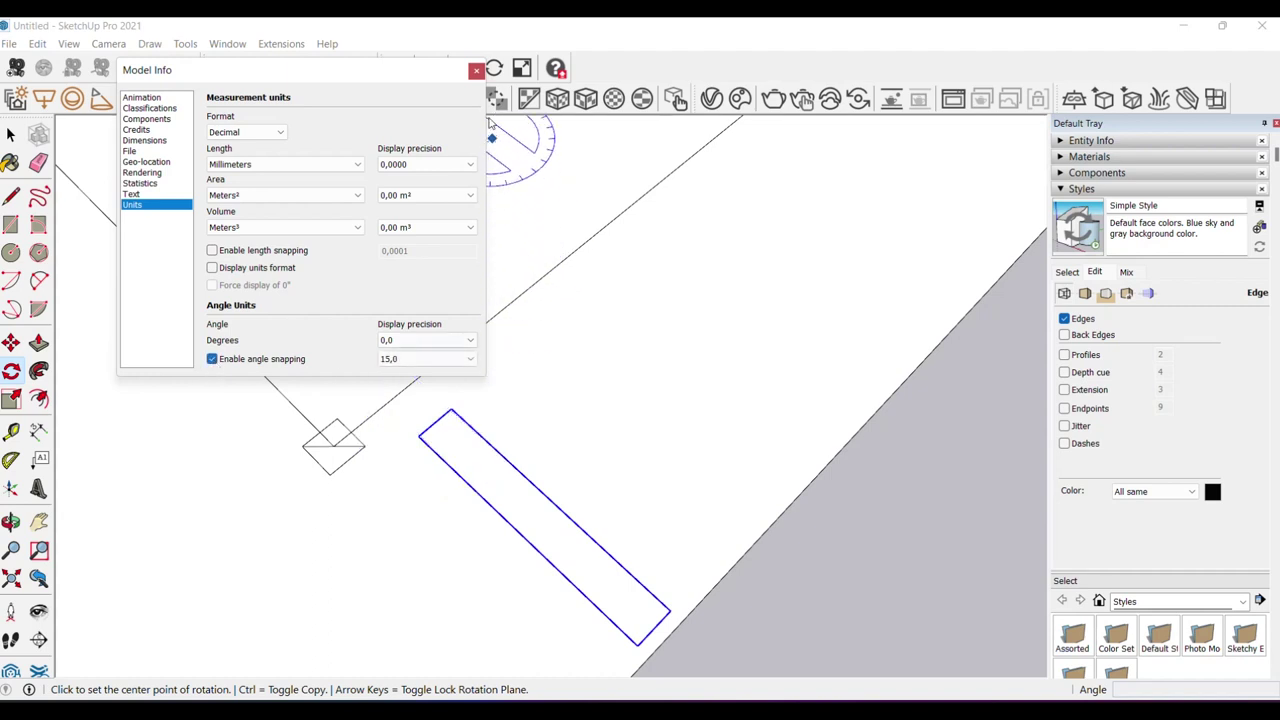
click(476, 70)
- Rotate the long rectangle 90° about its corner
click(435, 423)
click(497, 479)
click(498, 362)
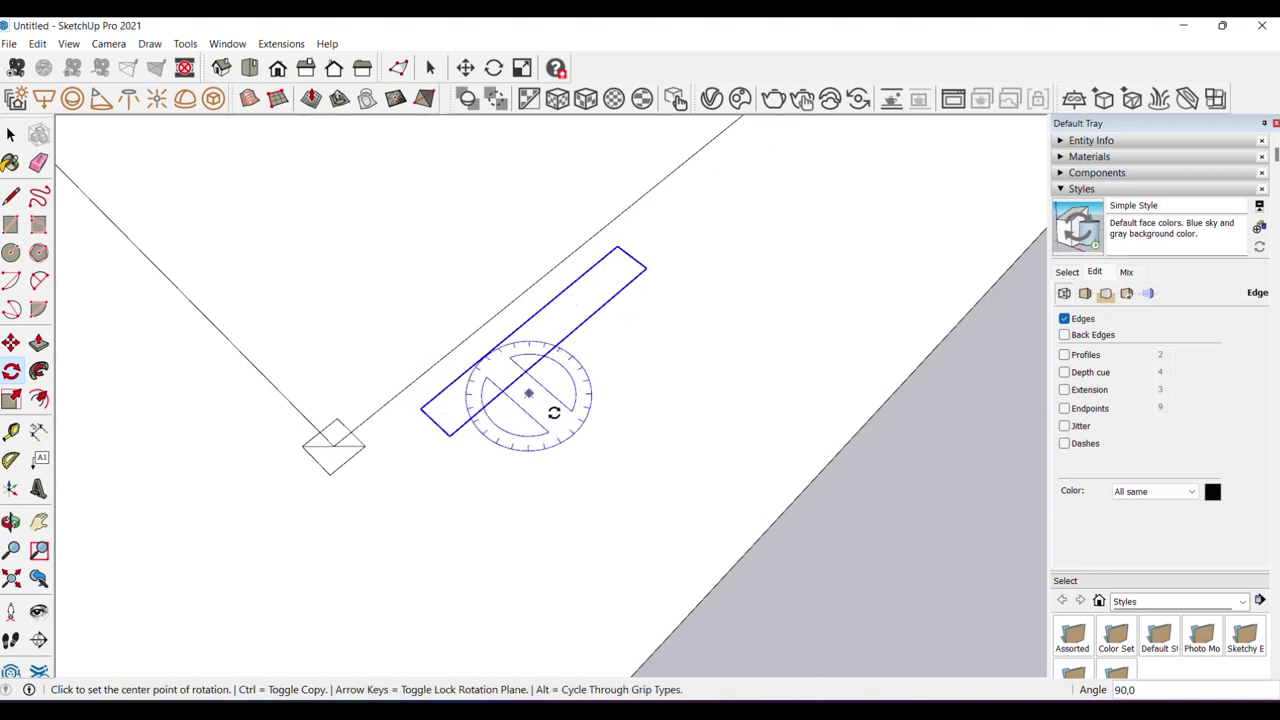
- Cut the rectangle and paste it back in beside the corner marker
key(space)
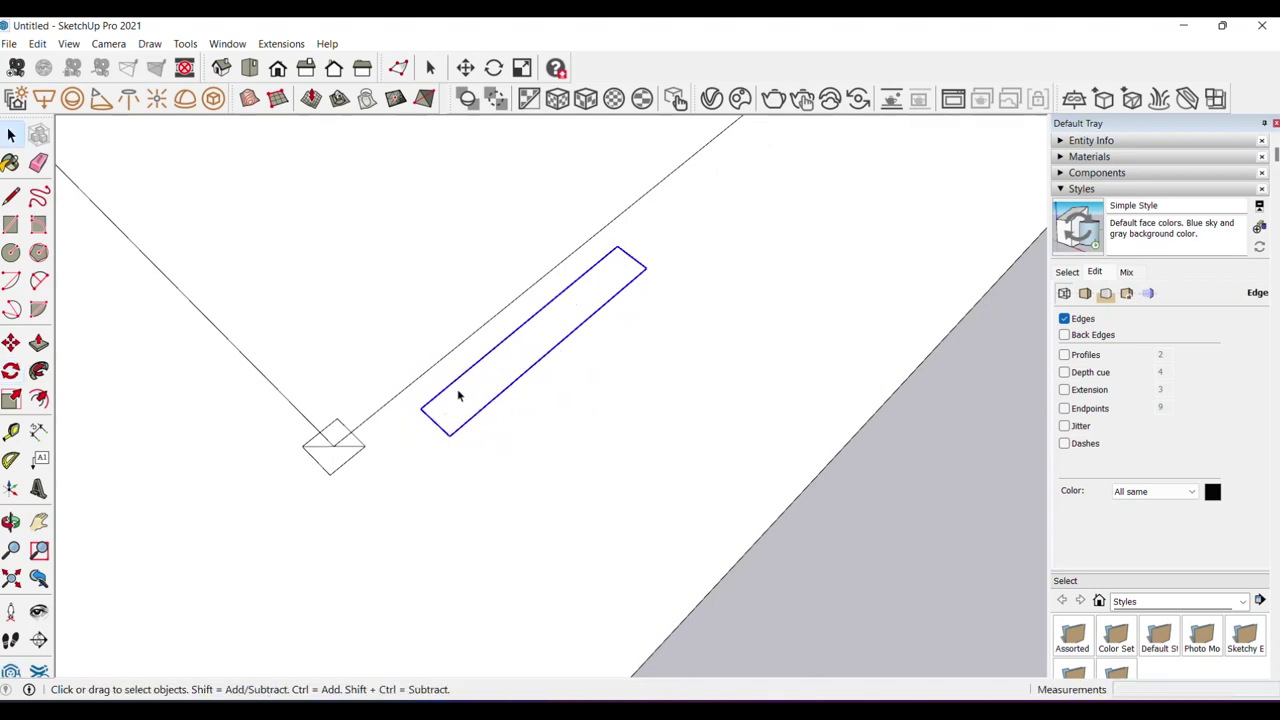
scroll(460, 430, down, 5)
scroll(505, 400, up, 3)
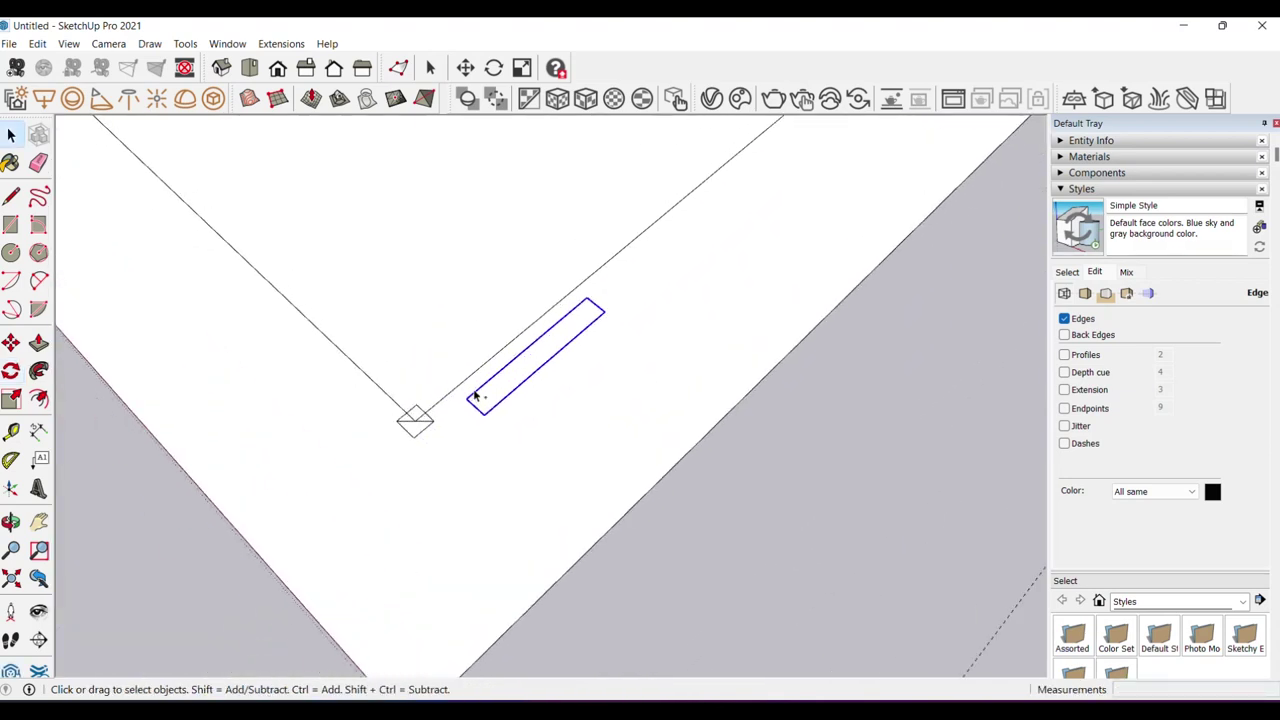
key(Delete)
scroll(430, 397, up, 2)
key(ctrl+v)
click(405, 424)
- Move the rectangle so its corner sits on the face corner
key(space)
scroll(422, 438, down, 2)
scroll(405, 440, up, 1)
scroll(405, 450, down, 2)
scroll(500, 371, down, 1)
mouse_move(500, 371)
middle_down()
mouse_move(528, 414)
mouse_move(608, 423)
middle_up()
scroll(524, 422, up, 2)
key(m)
click(621, 422)
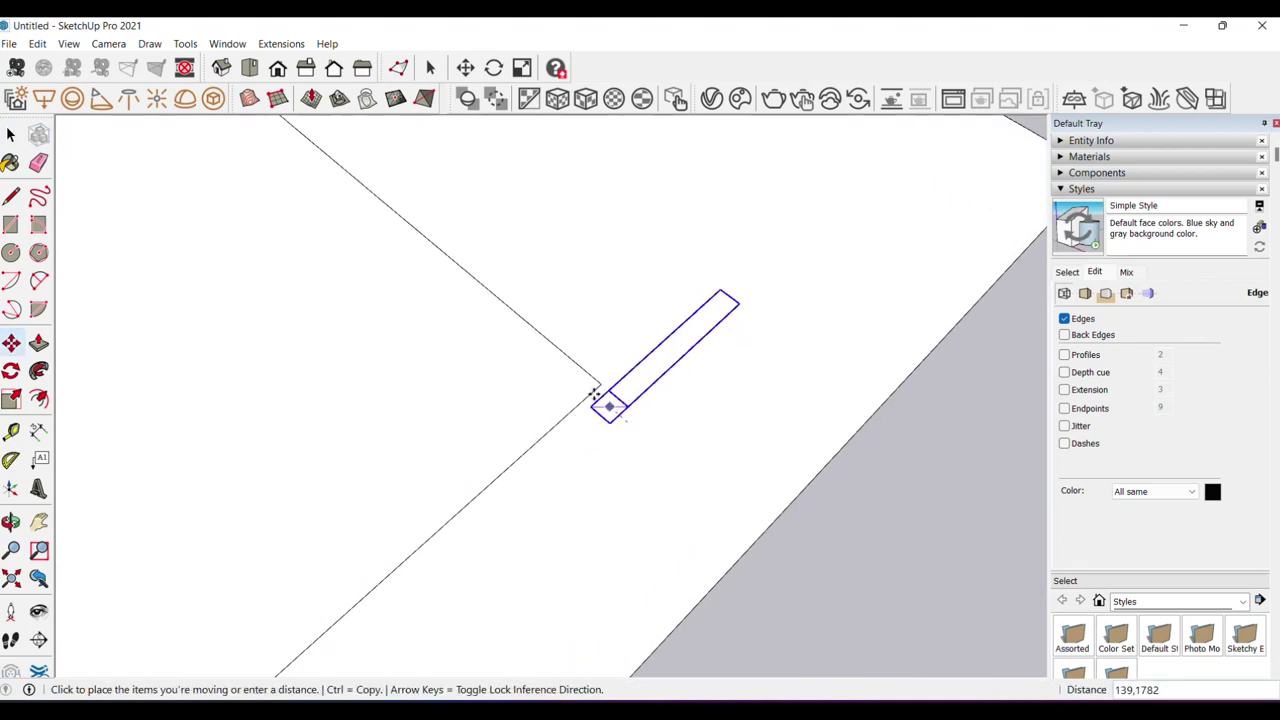
click(597, 382)
key(space)
- Rotate the rectangle about its corner so it points upper-left along the face edge
scroll(597, 380, up, 1)
scroll(624, 362, up, 1)
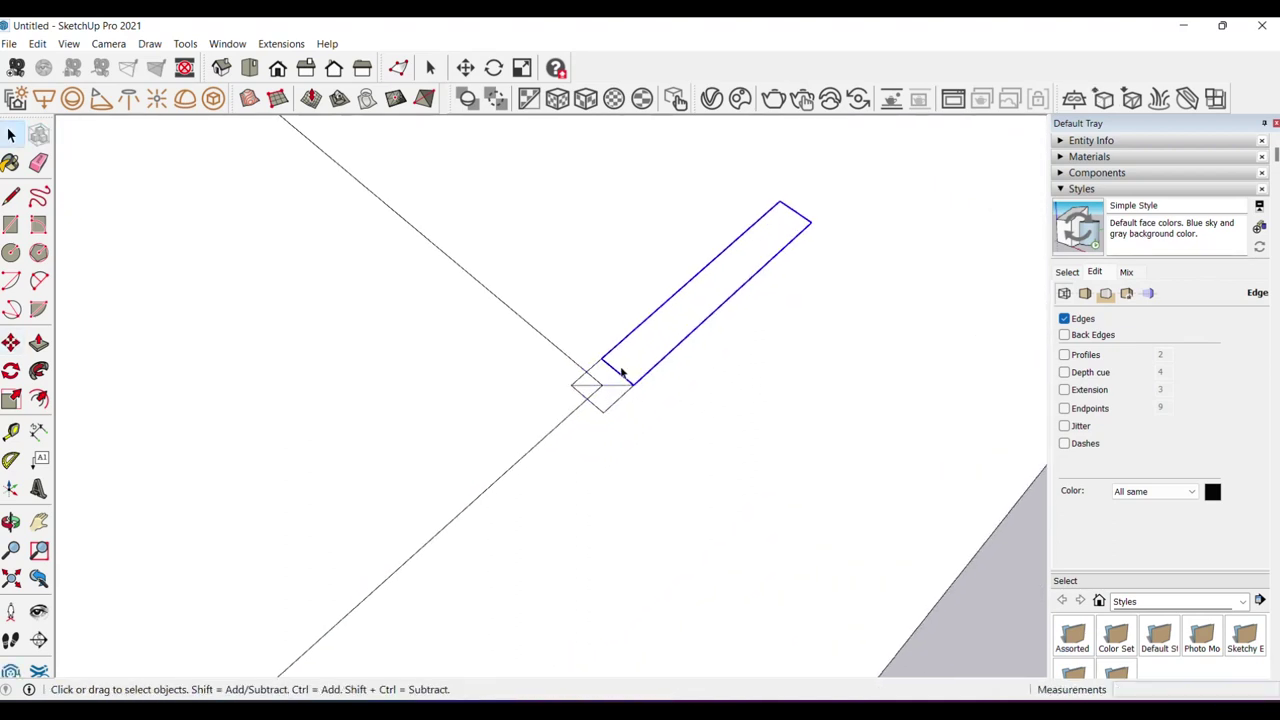
scroll(618, 388, up, 1)
key(q)
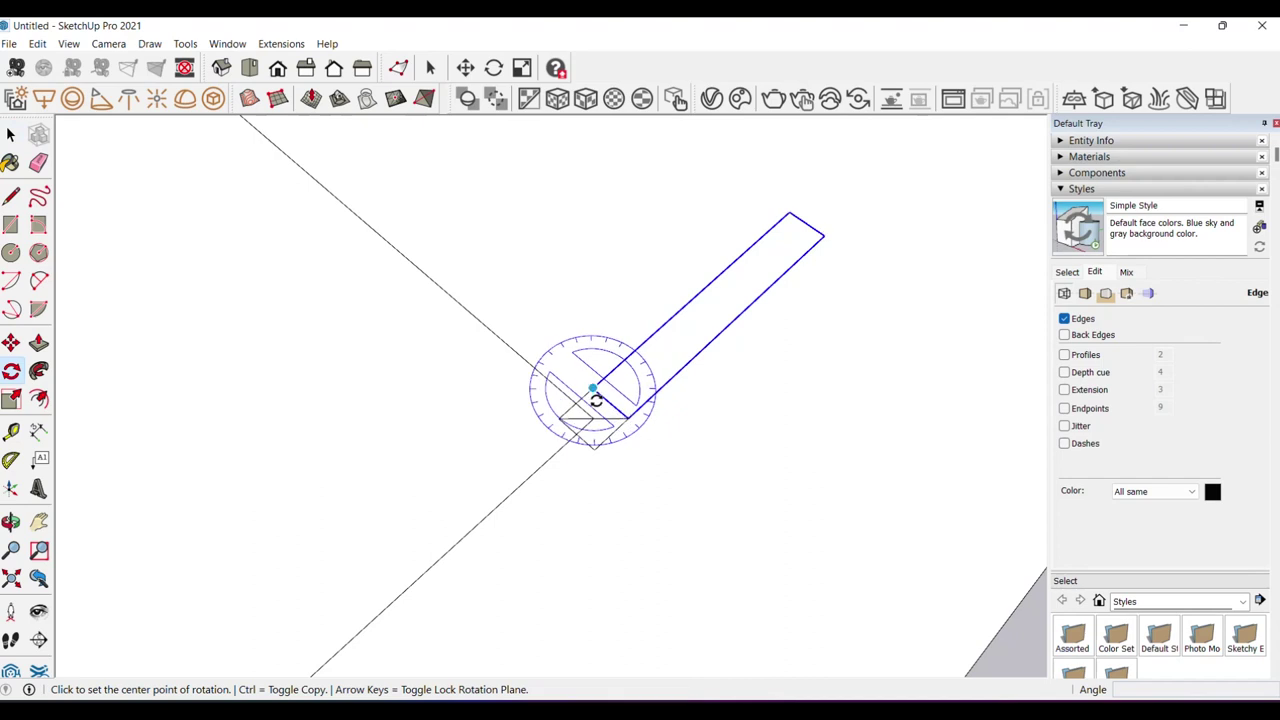
click(593, 417)
key(space)
key(q)
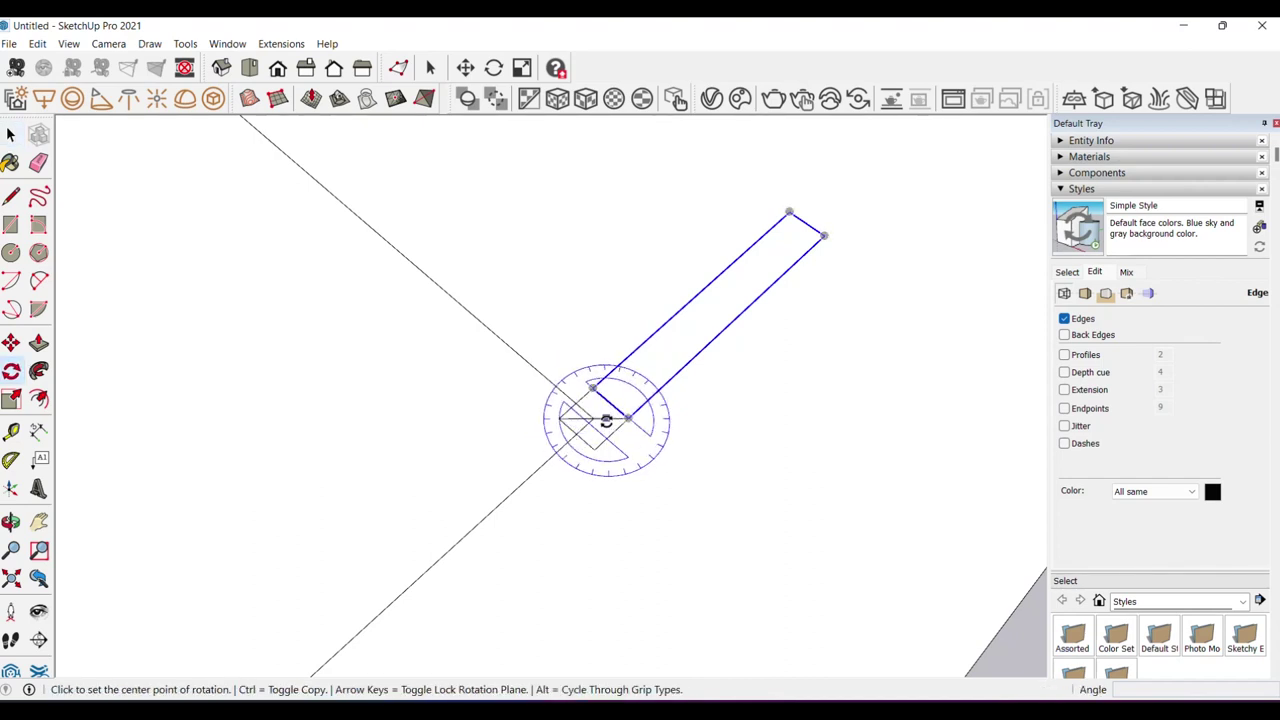
click(594, 418)
click(645, 378)
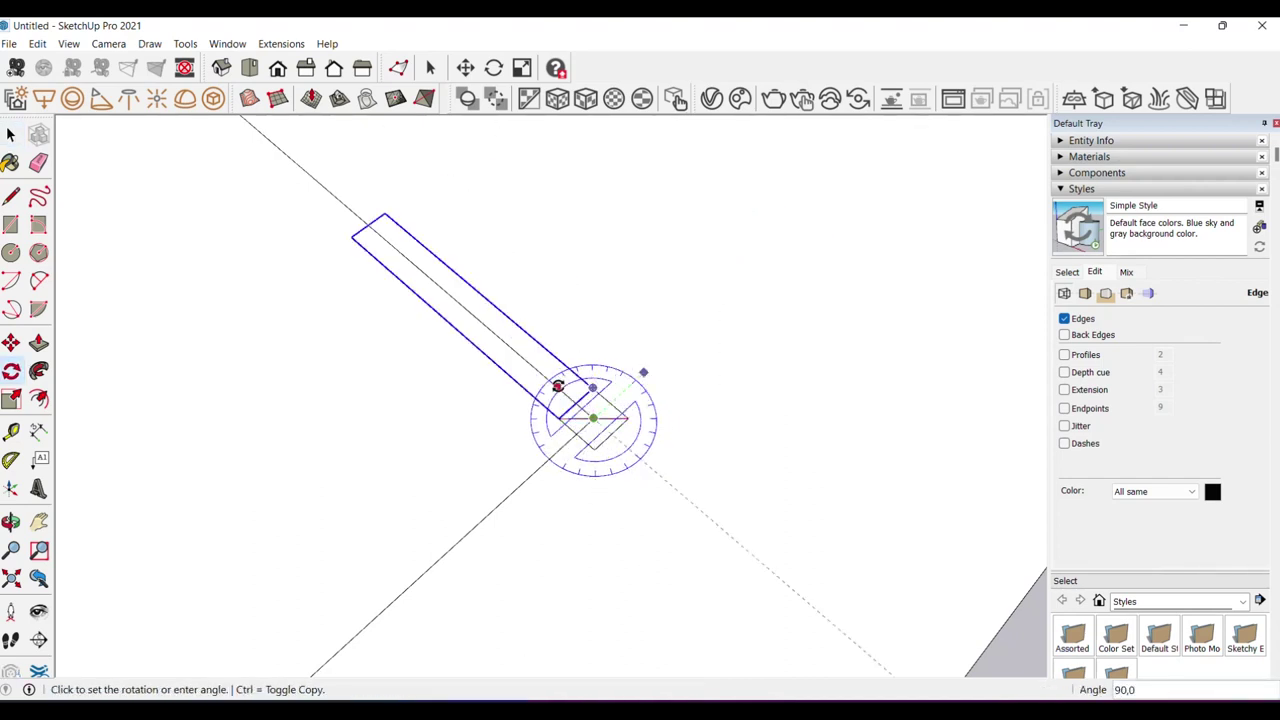
click(562, 386)
key(space)
- Stretch the strip 5.24 along red so it runs up to the corner marker
mouse_move(562, 386)
middle_down()
mouse_move(513, 348)
mouse_move(503, 392)
middle_up()
key(s)
click(503, 383)
scroll(503, 383, down, 2)
scroll(257, 193, up, 1)
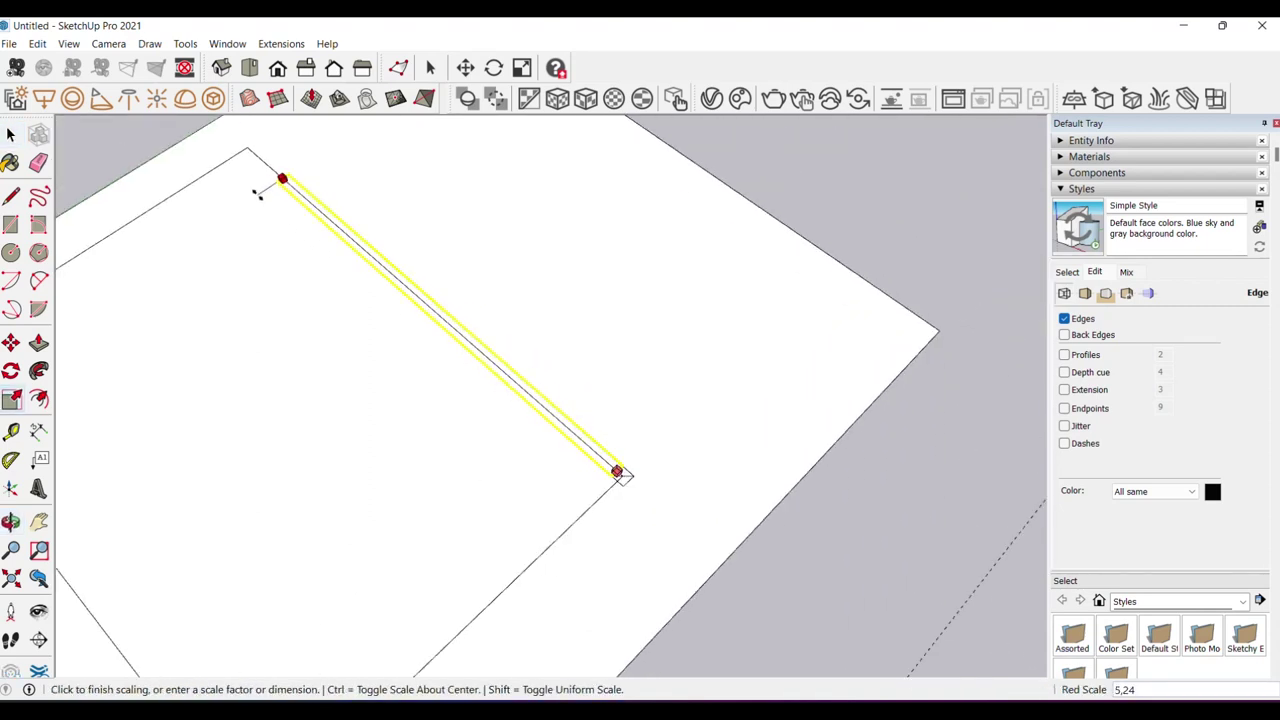
click(259, 175)
key(space)
scroll(667, 450, up, 1)
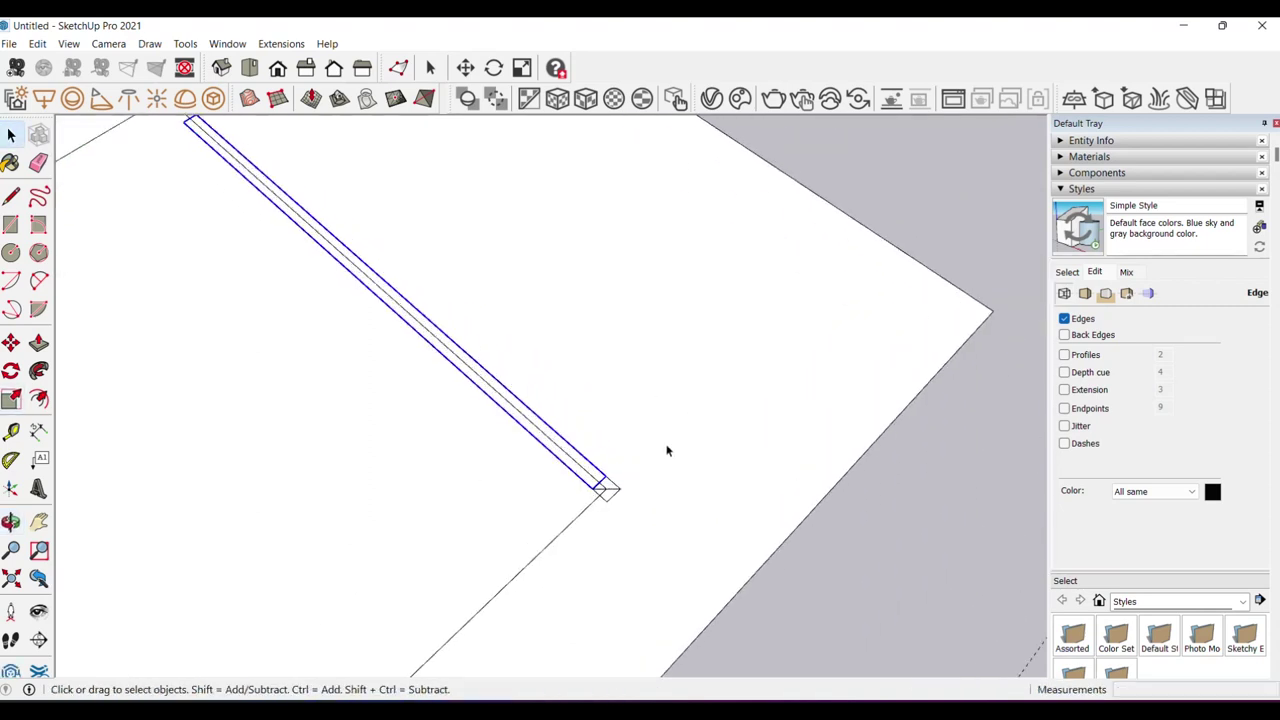
- Select the frame member's small end face
click(609, 497)
click(611, 499)
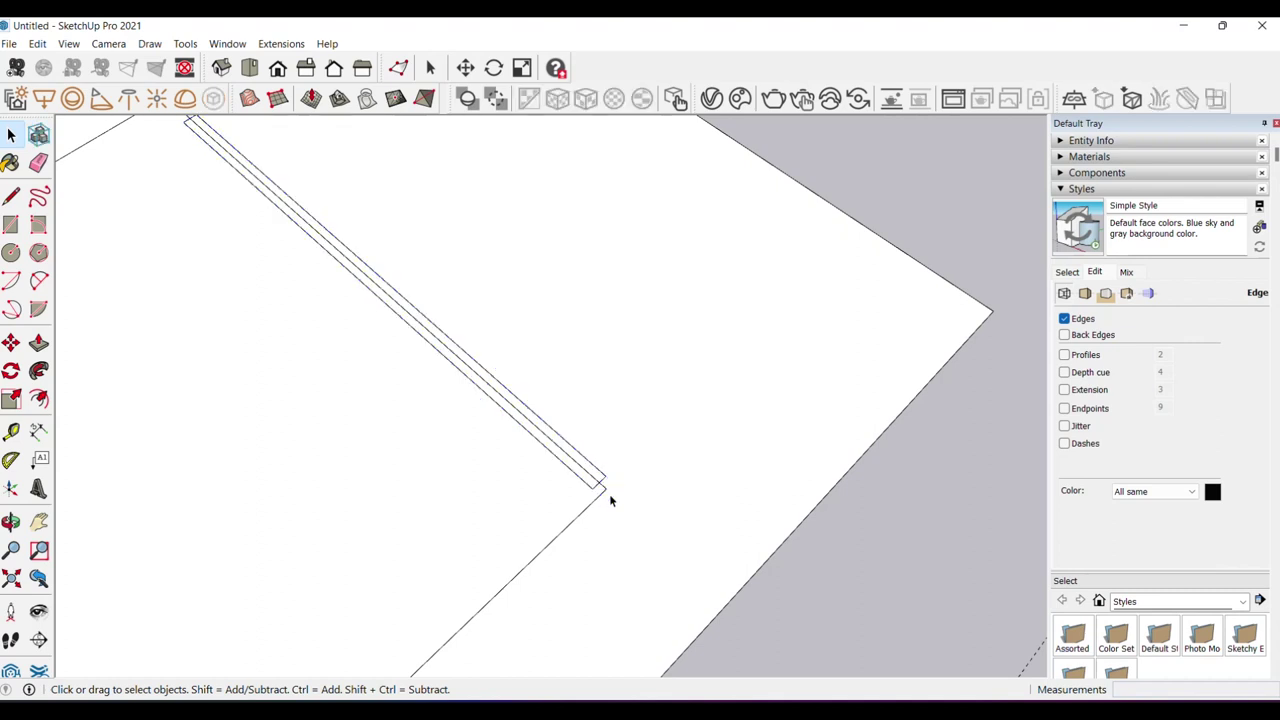
scroll(611, 500, up, 1)
click(607, 490)
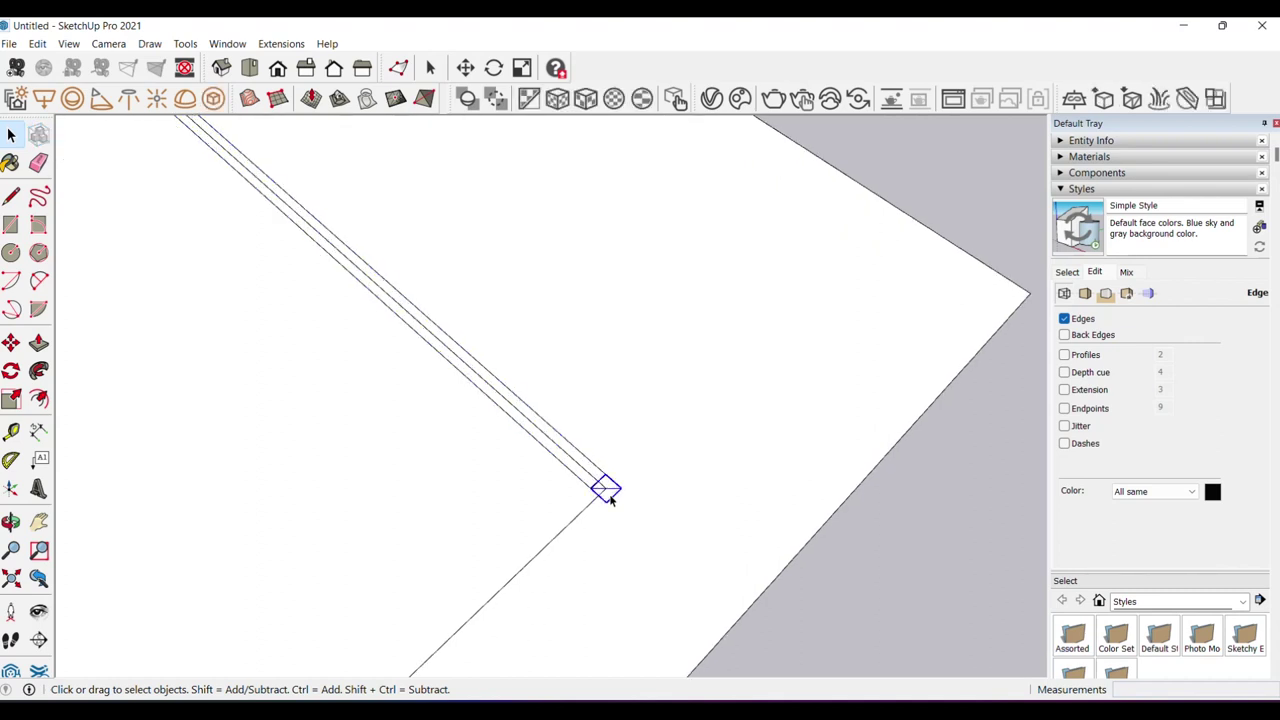
mouse_move(611, 499)
middle_down()
mouse_move(306, 377)
mouse_move(409, 477)
mouse_move(397, 337)
mouse_move(398, 348)
mouse_move(458, 328)
mouse_move(397, 348)
middle_up()
- Paste a copy of the end face and drop it at the outline's corner
key(ctrl+v)
click(460, 327)
click(463, 329)
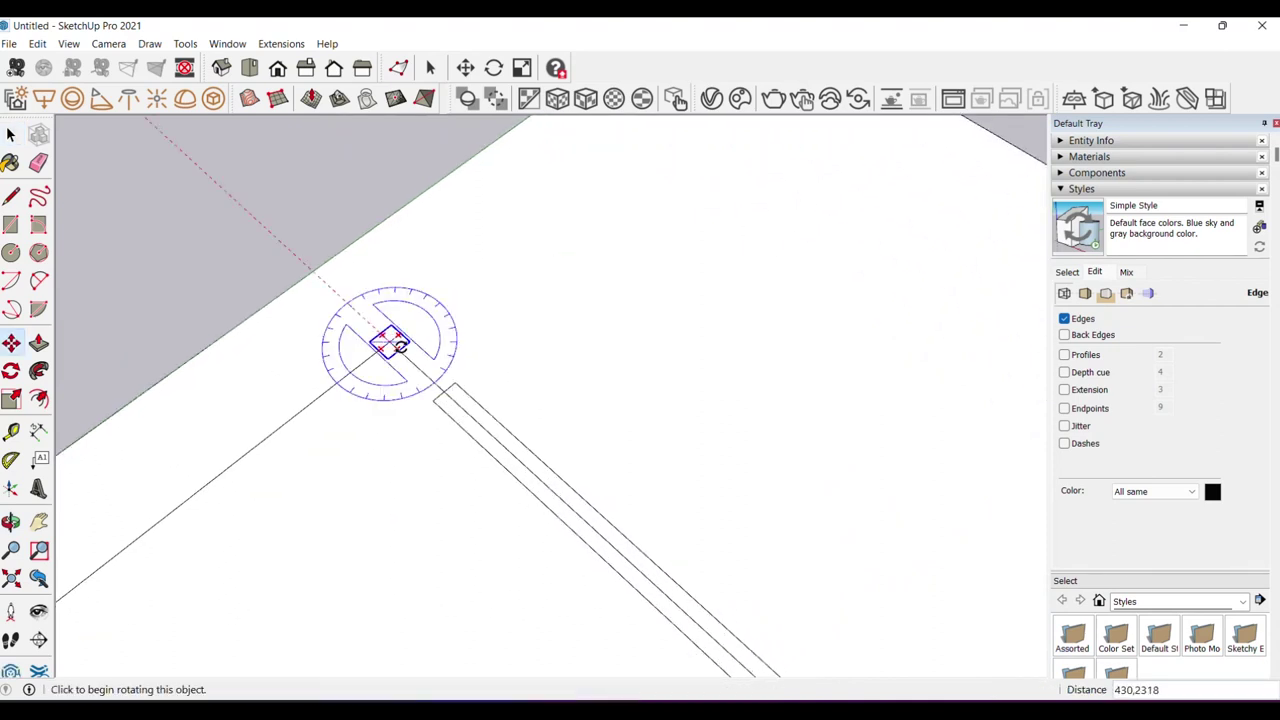
click(391, 342)
key(space)
- Stretch the long frame member to reach the outline corner
click(451, 414)
key(s)
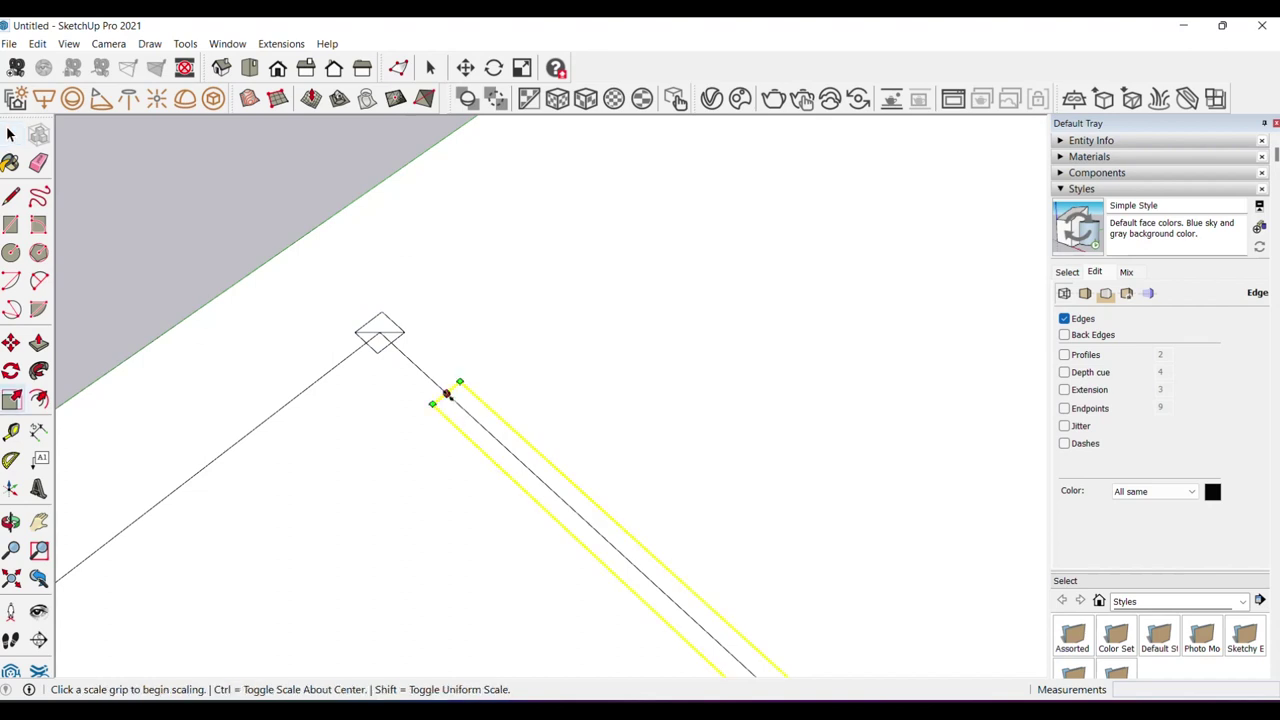
click(447, 394)
click(378, 352)
key(space)
mouse_move(406, 349)
middle_down()
mouse_move(77, 357)
mouse_move(489, 366)
mouse_move(487, 379)
middle_up()
- Copy the member and place the pasted copy by the next frame edge
key(ctrl+c)
key(ctrl+v)
middle_drag(514, 323, 240, 337)
click(208, 315)
key(m)
scroll(206, 314, up, 1)
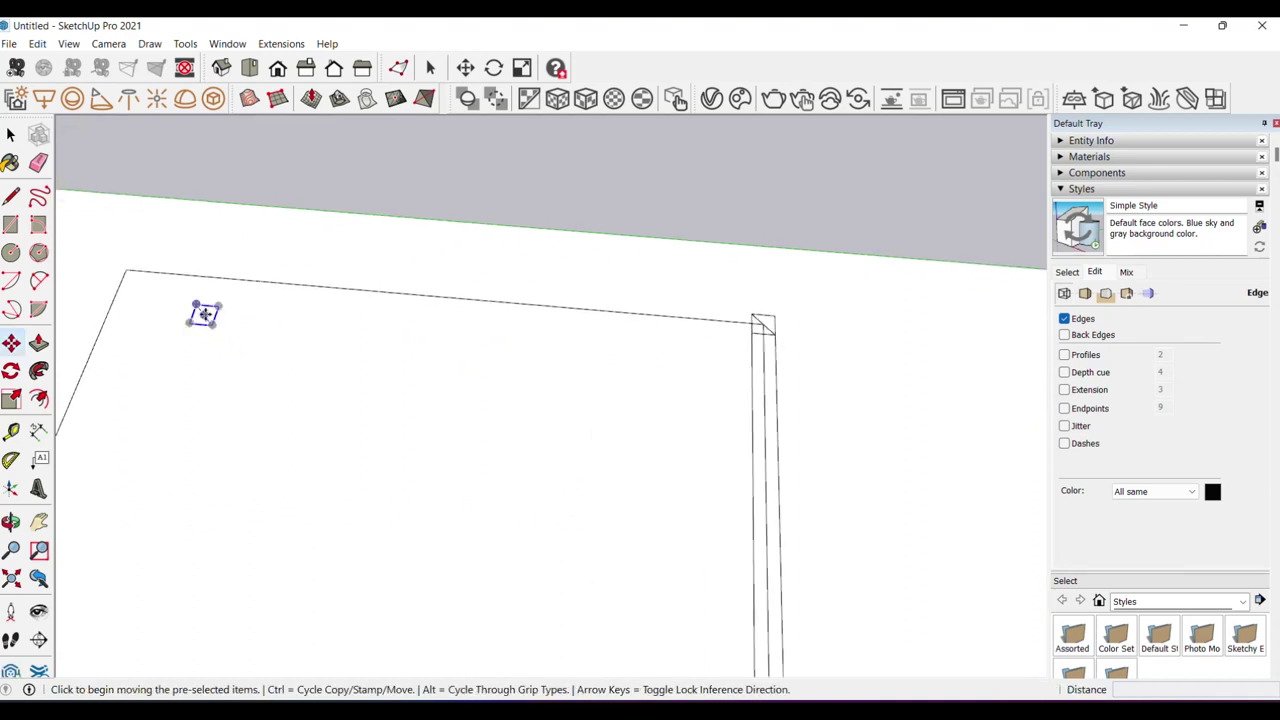
click(205, 315)
key(space)
- Make a copy of the member rotated 90° about its end
mouse_move(405, 294)
middle_down()
mouse_move(609, 347)
mouse_move(709, 331)
mouse_move(684, 361)
mouse_move(603, 374)
middle_up()
click(669, 349)
key(q)
click(679, 330)
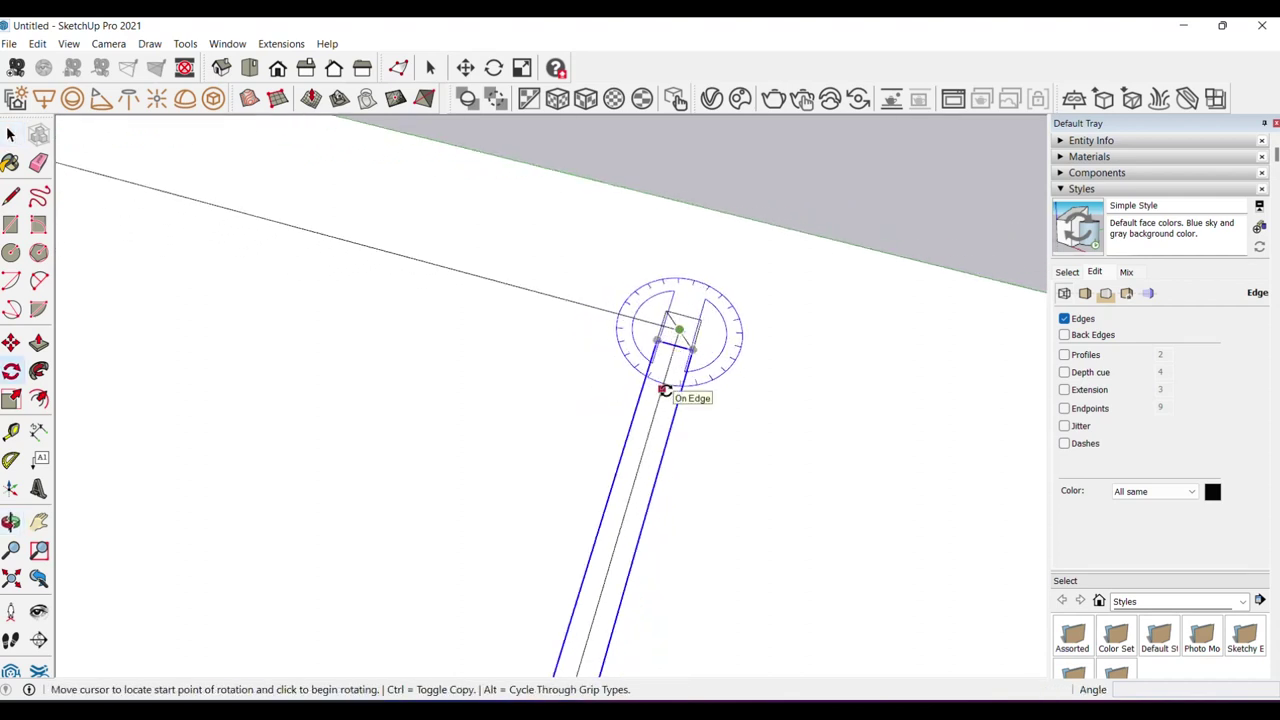
key(ctrl)
click(664, 390)
click(580, 305)
key(space)
- Shorten the rotated member from its left end to fit the frame corner
mouse_move(600, 320)
middle_down()
mouse_move(325, 318)
mouse_move(186, 263)
middle_up()
scroll(186, 263, up, 2)
click(184, 262)
key(s)
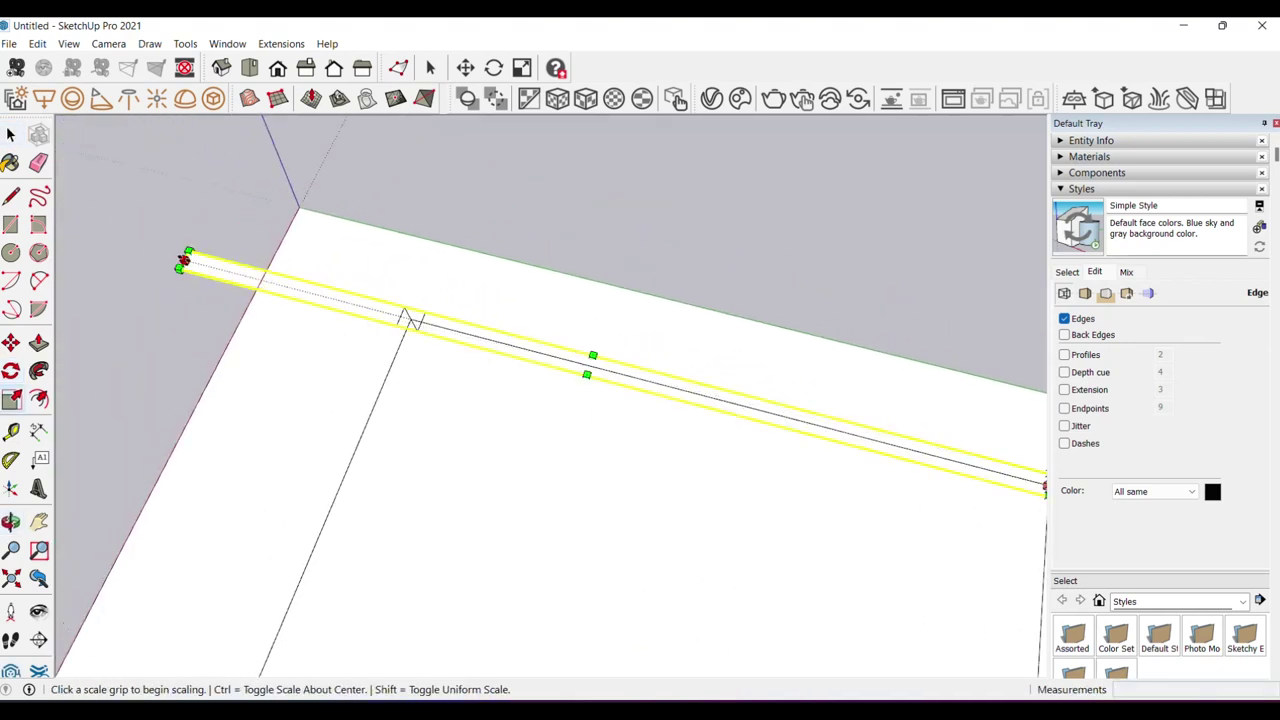
drag(184, 262, 445, 328)
click(193, 262)
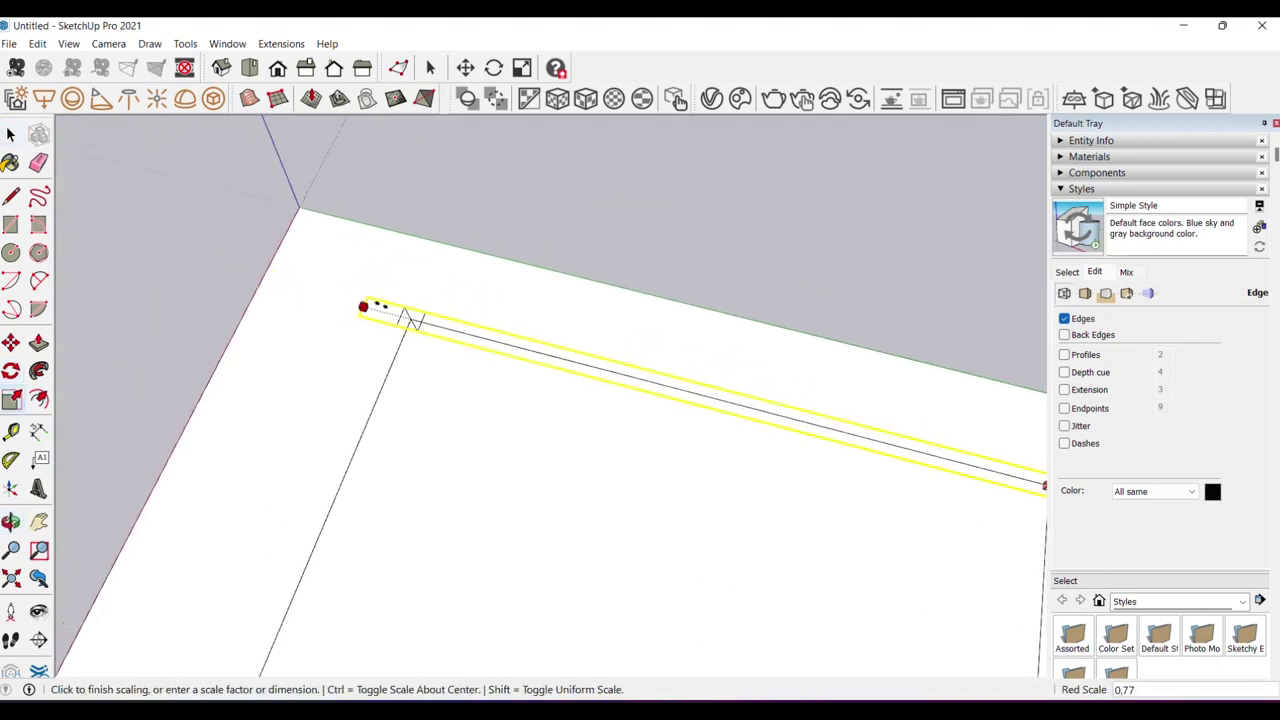
click(423, 340)
key(space)
- Stretch the bottom frame member out to the far corner
scroll(380, 300, down, 3)
mouse_move(391, 437)
middle_down()
mouse_move(434, 485)
mouse_move(334, 423)
middle_up()
scroll(317, 463, up, 2)
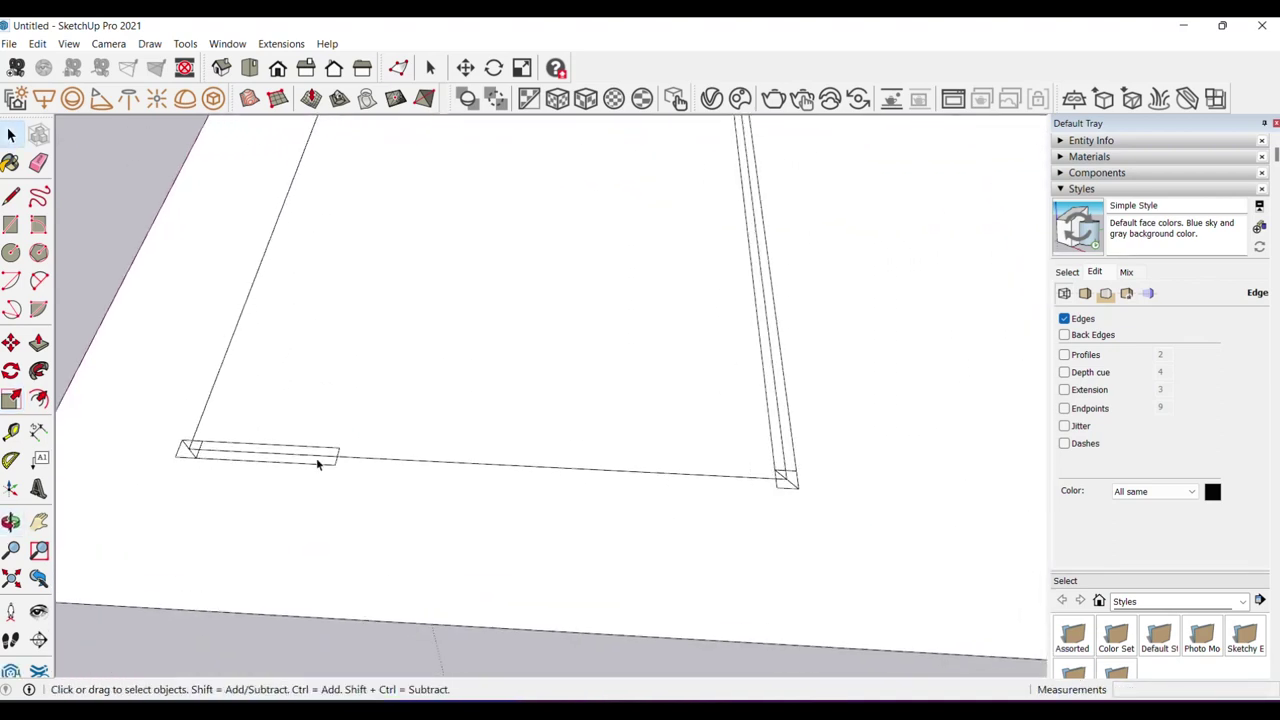
click(330, 459)
click(330, 459)
key(s)
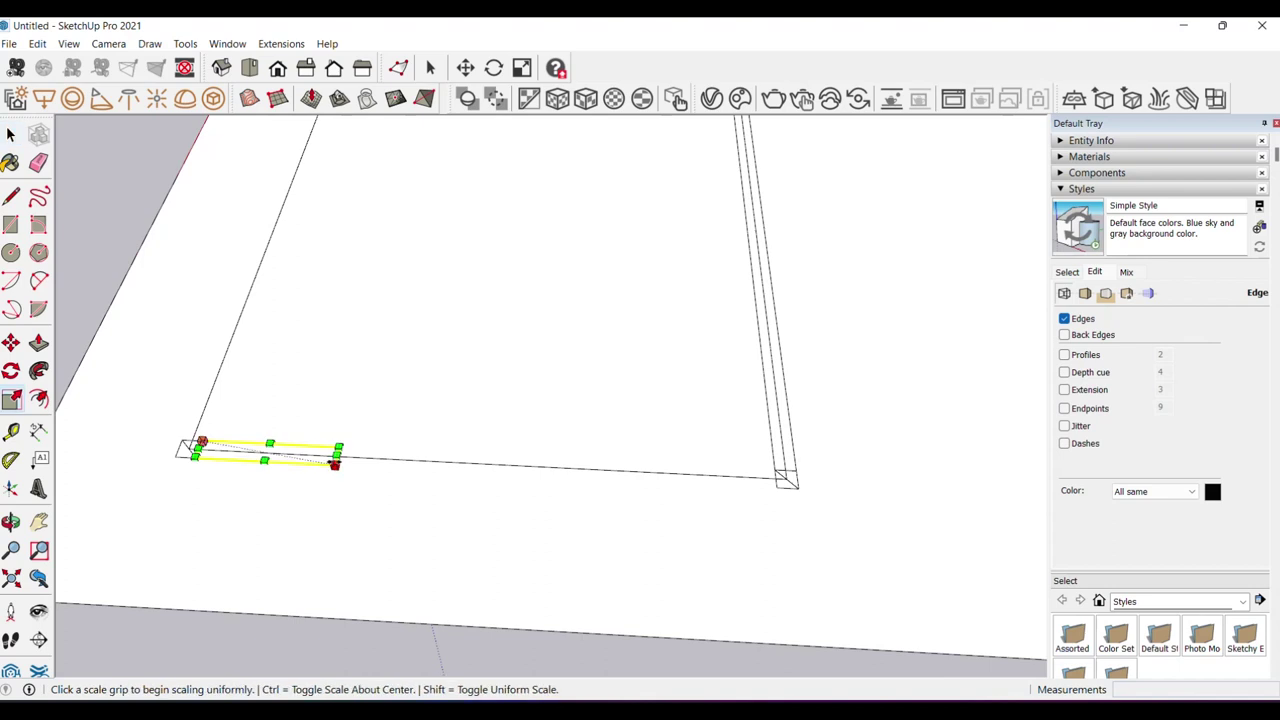
click(338, 457)
scroll(676, 472, up, 1)
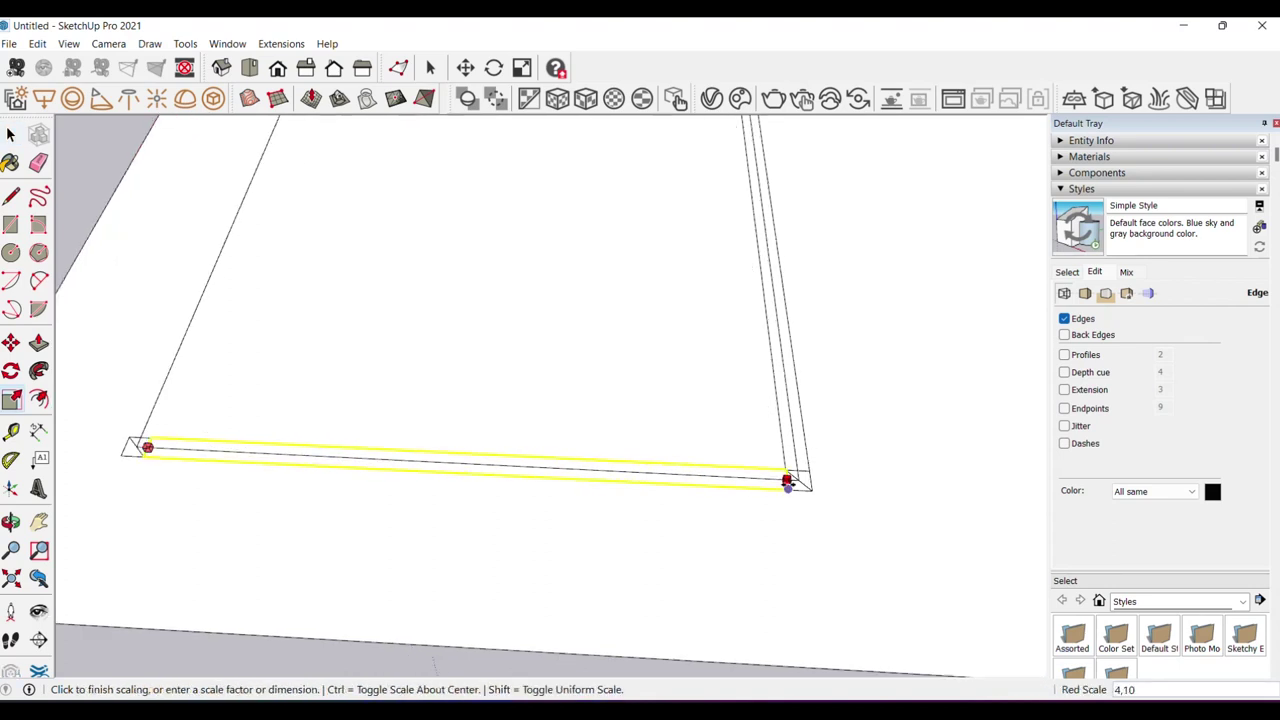
click(787, 482)
key(space)
mouse_move(303, 396)
middle_down()
mouse_move(563, 466)
mouse_move(543, 392)
mouse_move(480, 477)
mouse_move(506, 461)
middle_up()
- Make a copy of the bottom member rotated 90° about the frame corner, along the next edge
key(q)
click(453, 470)
key(ctrl)
click(500, 443)
click(420, 429)
key(space)
- Stretch the new side member to meet the corner, closing the rectangular frame
mouse_move(420, 429)
middle_down()
mouse_move(293, 358)
mouse_move(423, 528)
middle_up()
scroll(314, 251, up, 3)
scroll(363, 360, up, 1)
key(s)
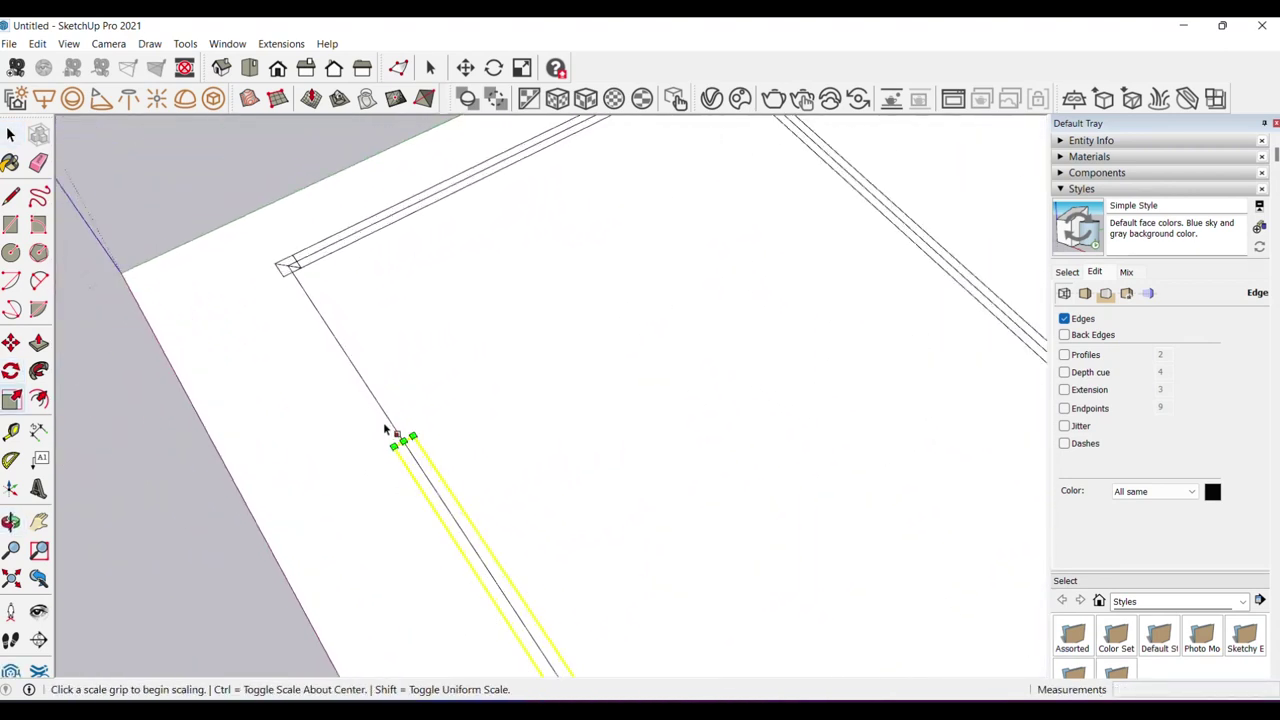
click(402, 441)
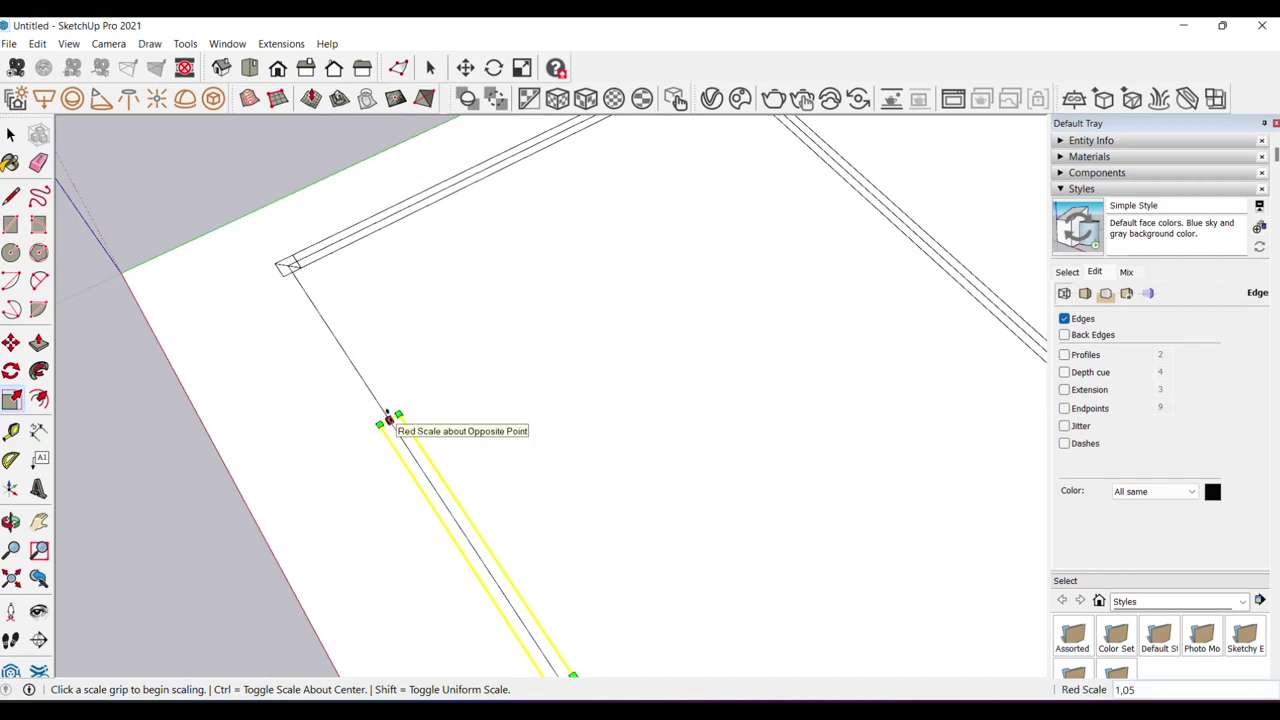
click(389, 418)
click(284, 272)
key(space)
scroll(334, 177, down, 5)
middle_drag(334, 177, 414, 274)
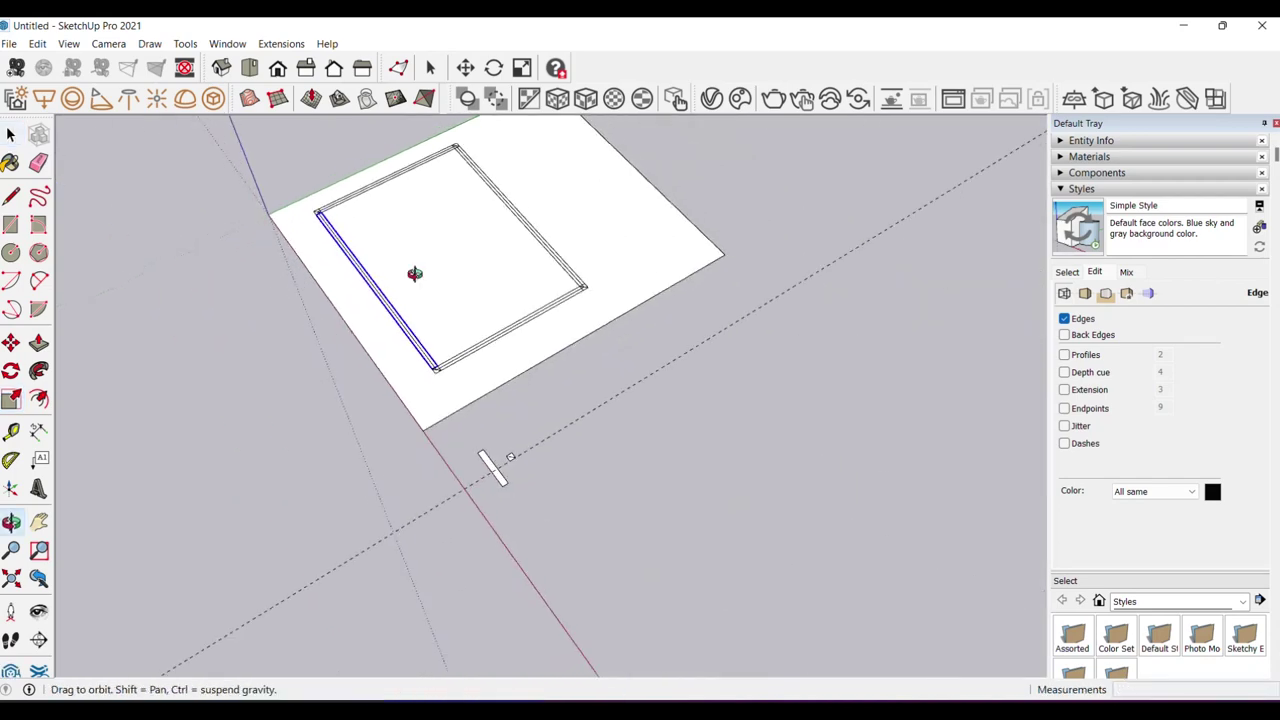
- Inside the slab group, push/pull the slab face up 2500 to form the walls
scroll(511, 473, up, 3)
scroll(513, 448, up, 2)
click(513, 448)
double_click(515, 448)
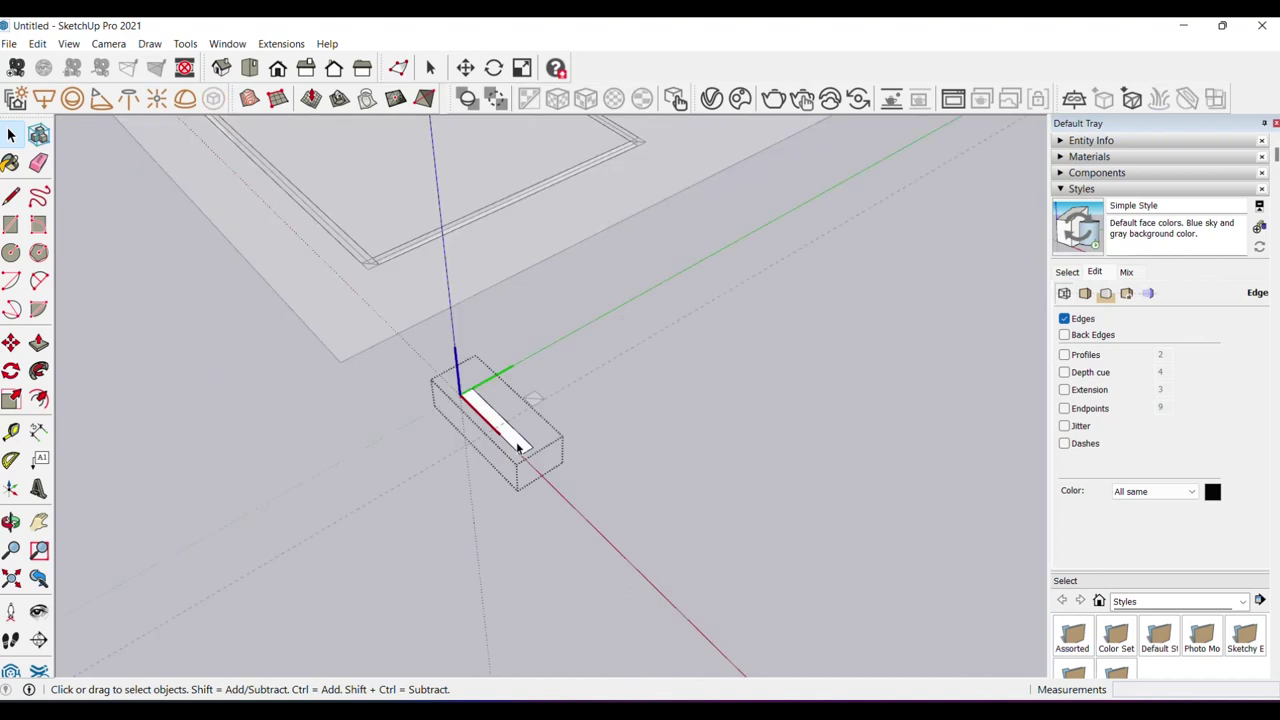
key(p)
click(519, 449)
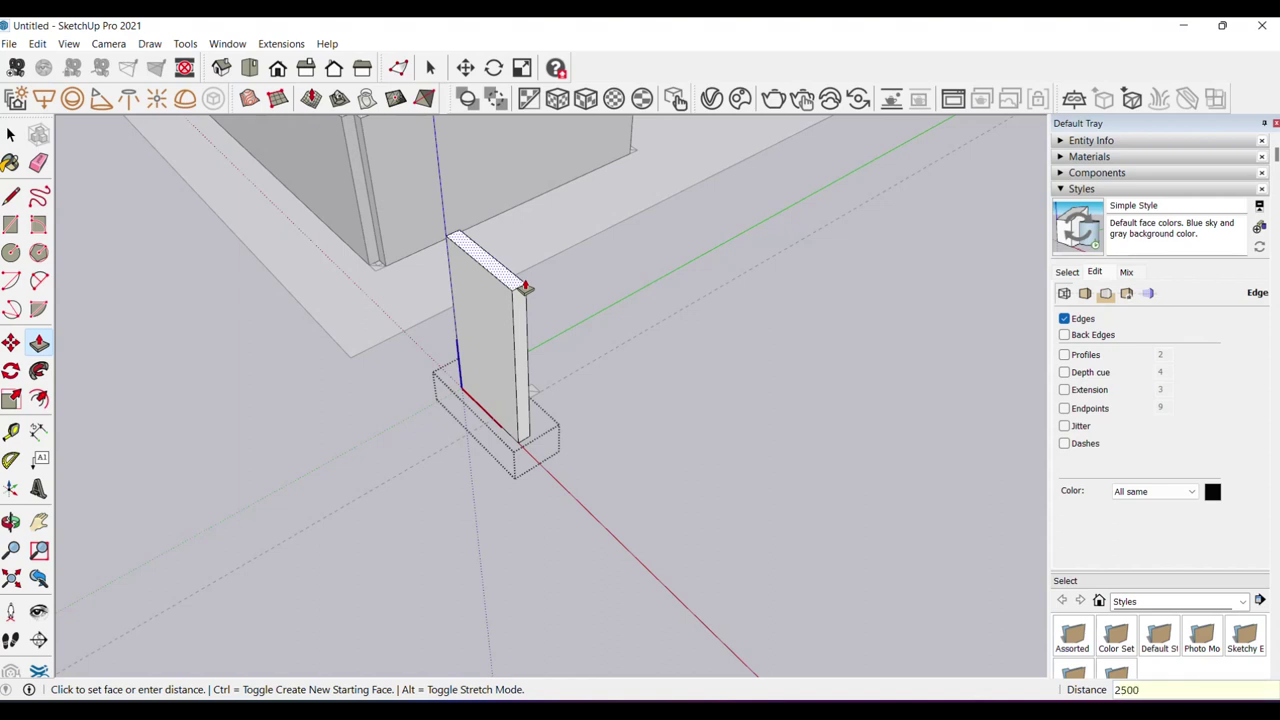
key(Return)
key(space)
- Extrude the small face at the origin into a tall corner post
mouse_move(524, 287)
middle_down()
mouse_move(576, 402)
mouse_move(487, 391)
middle_up()
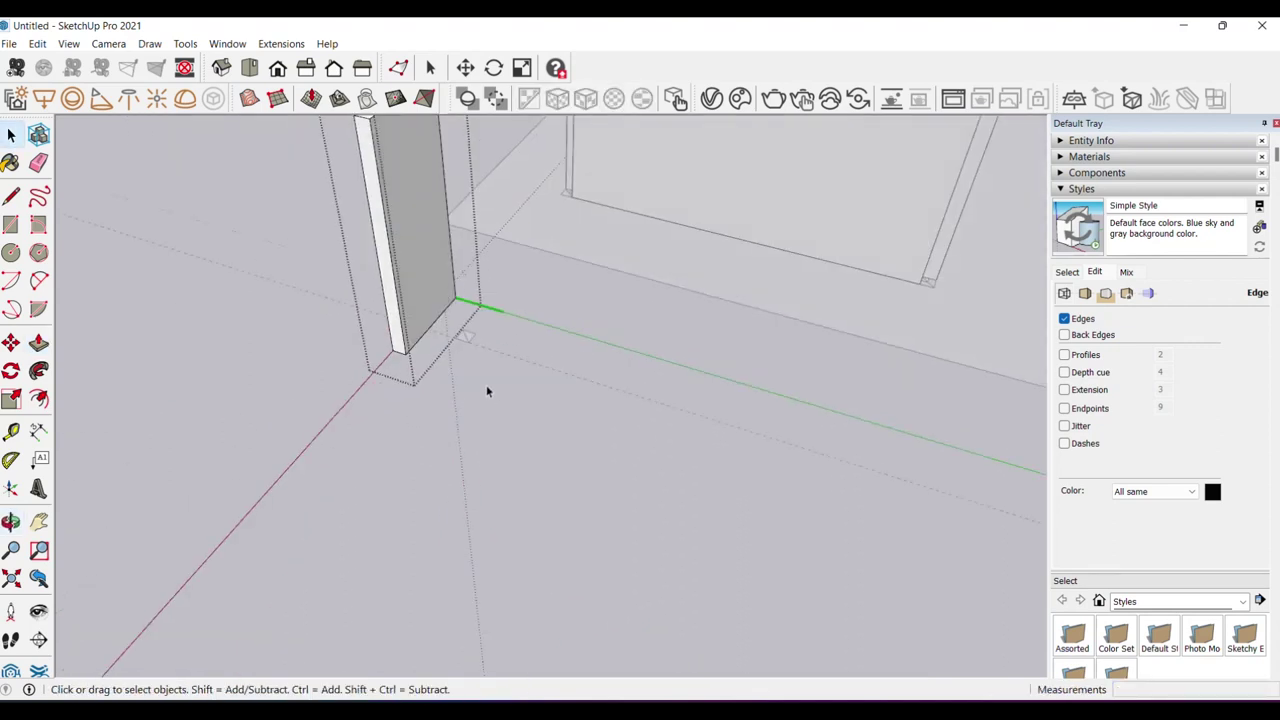
scroll(466, 333, up, 3)
scroll(466, 333, up, 2)
scroll(466, 333, up, 3)
scroll(466, 338, up, 2)
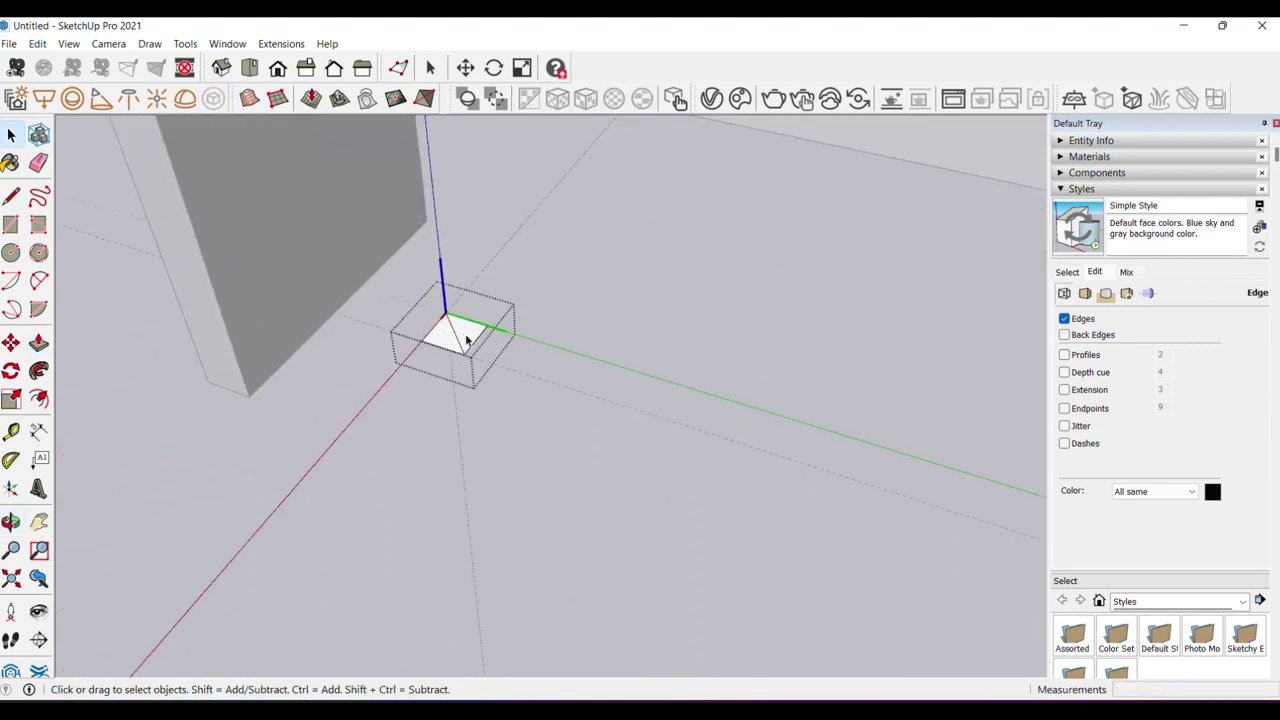
scroll(466, 341, up, 2)
click(450, 343)
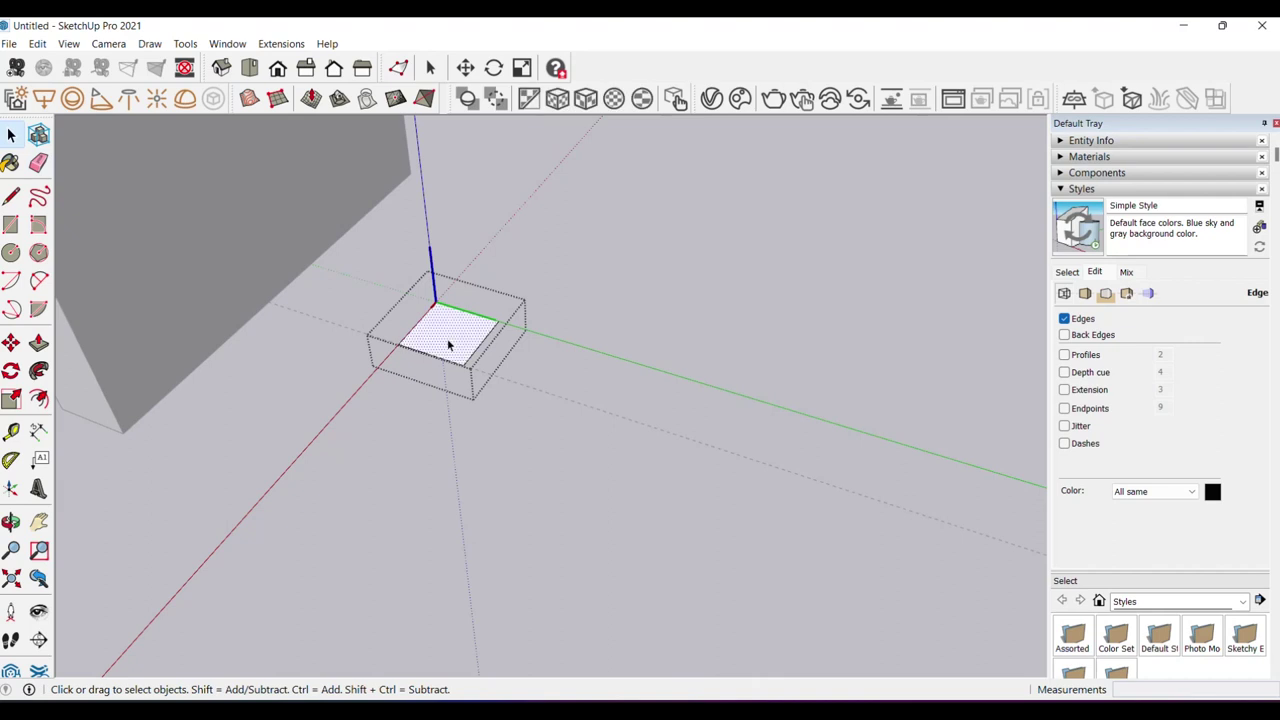
key(p)
click(449, 344)
scroll(486, 323, down, 5)
mouse_move(403, 149)
middle_down()
mouse_move(479, 316)
mouse_move(443, 314)
mouse_move(436, 331)
mouse_move(617, 373)
mouse_move(591, 436)
middle_up()
key(space)
- Exit the group and move the corner post into place at the wall corner
click(597, 377)
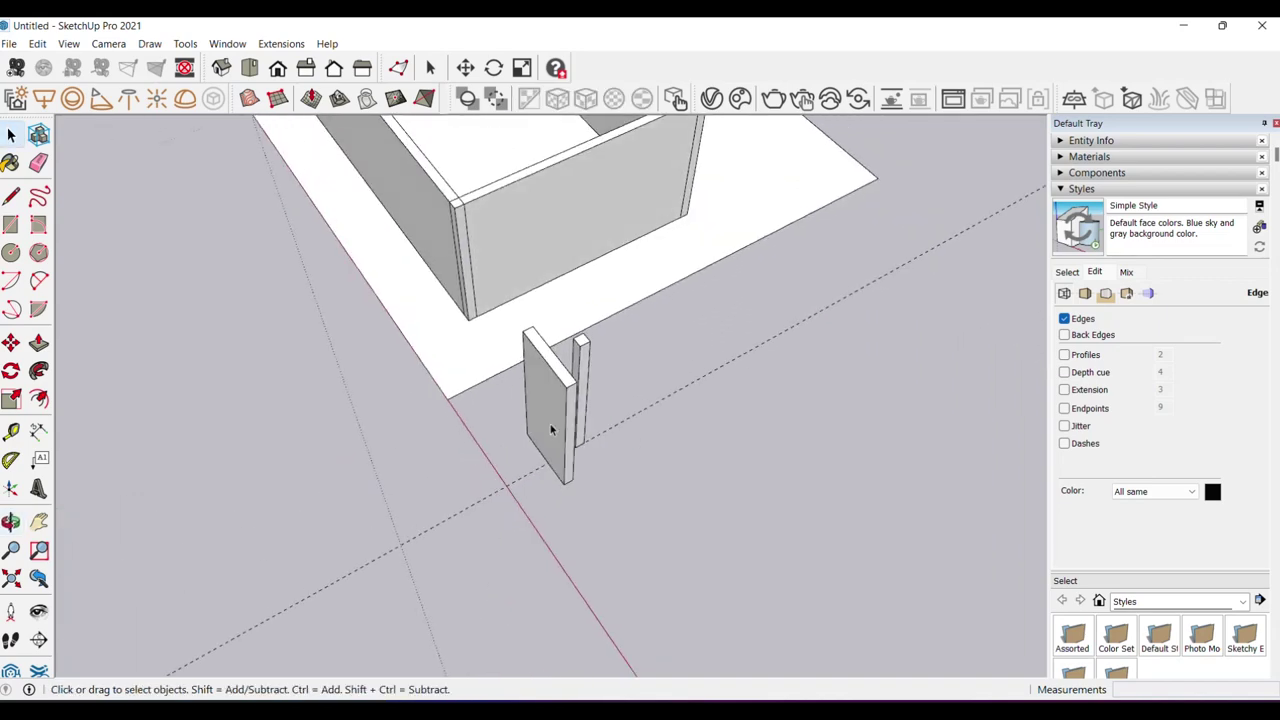
click(565, 398)
middle_drag(565, 398, 560, 440)
key(m)
click(518, 445)
click(787, 532)
key(space)
mouse_move(498, 293)
middle_down()
mouse_move(546, 258)
mouse_move(607, 300)
mouse_move(650, 290)
middle_up()
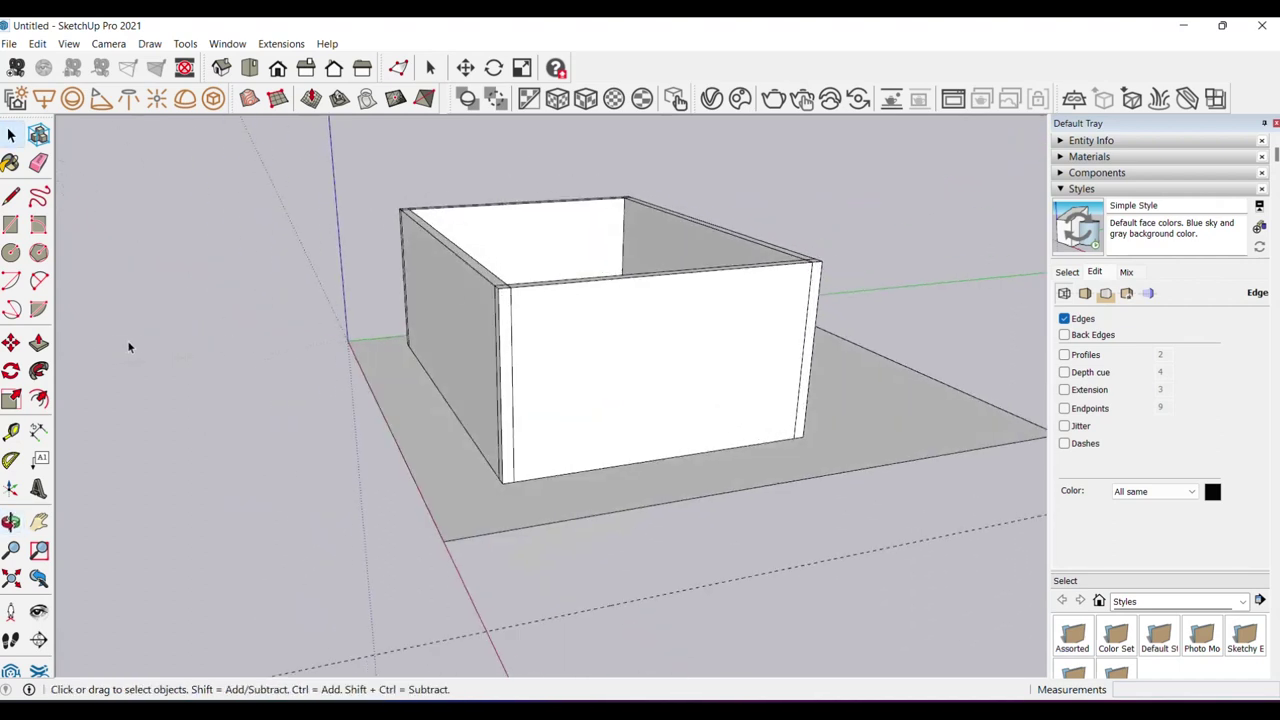
- Place a 30° roof-slope guide from the wall's top corner along the top edge
click(12, 462)
scroll(497, 335, up, 2)
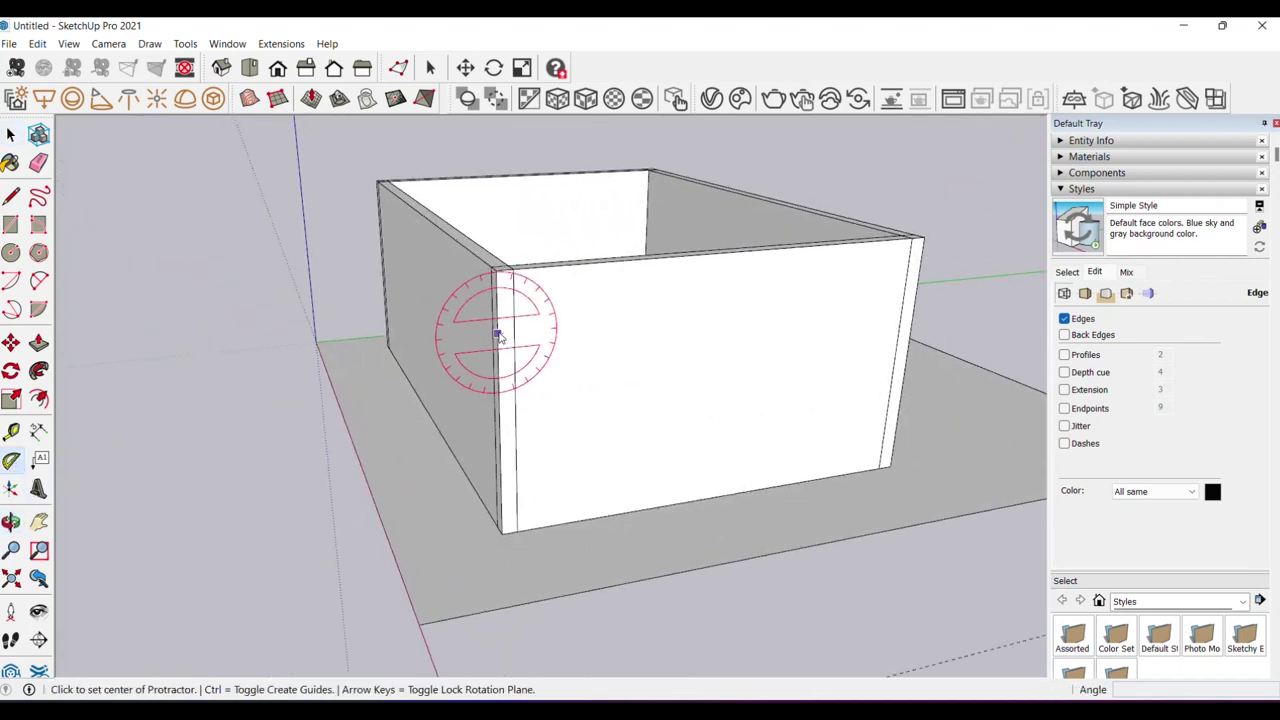
click(496, 271)
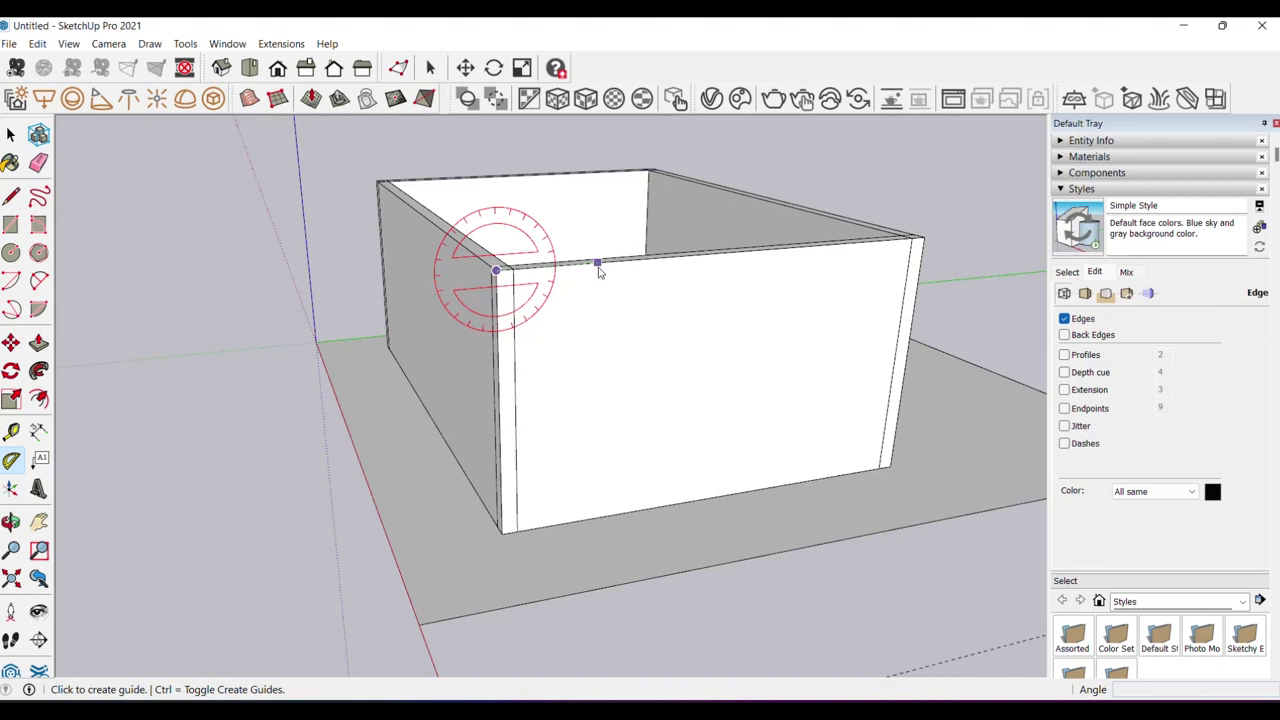
click(598, 270)
mouse_move(600, 208)
middle_down()
mouse_move(616, 316)
mouse_move(576, 341)
middle_up()
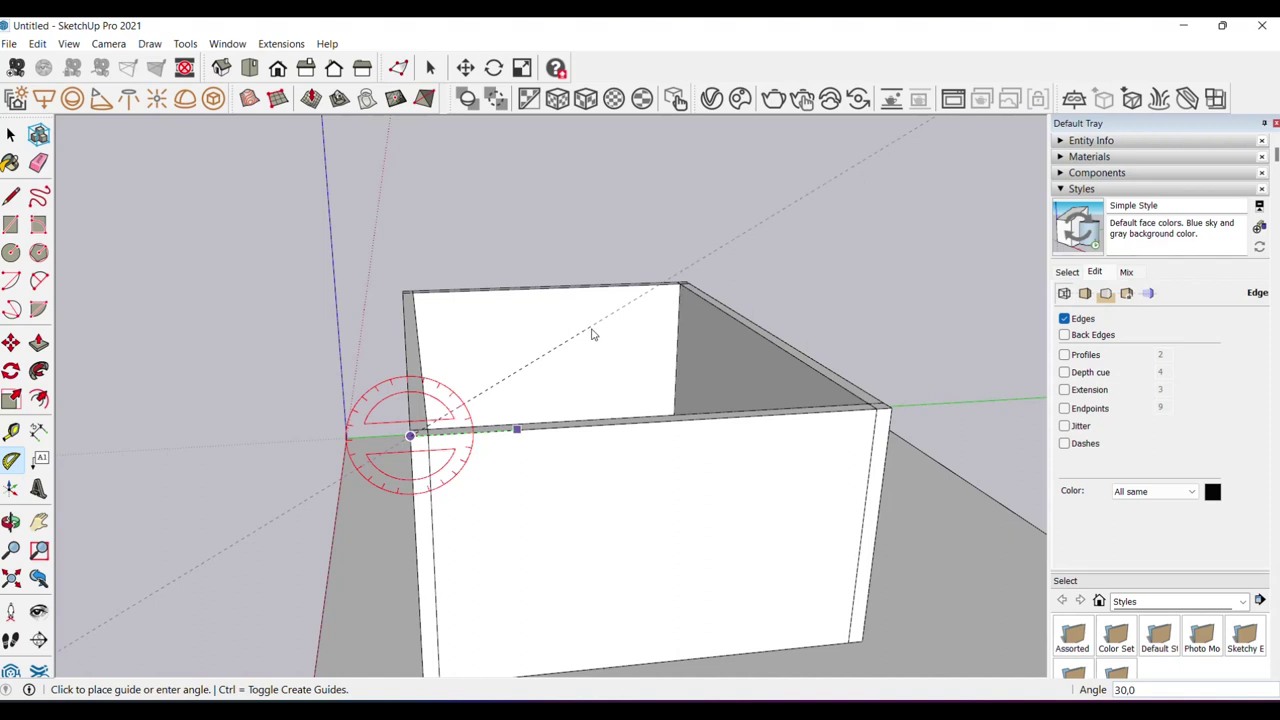
click(592, 333)
key(space)
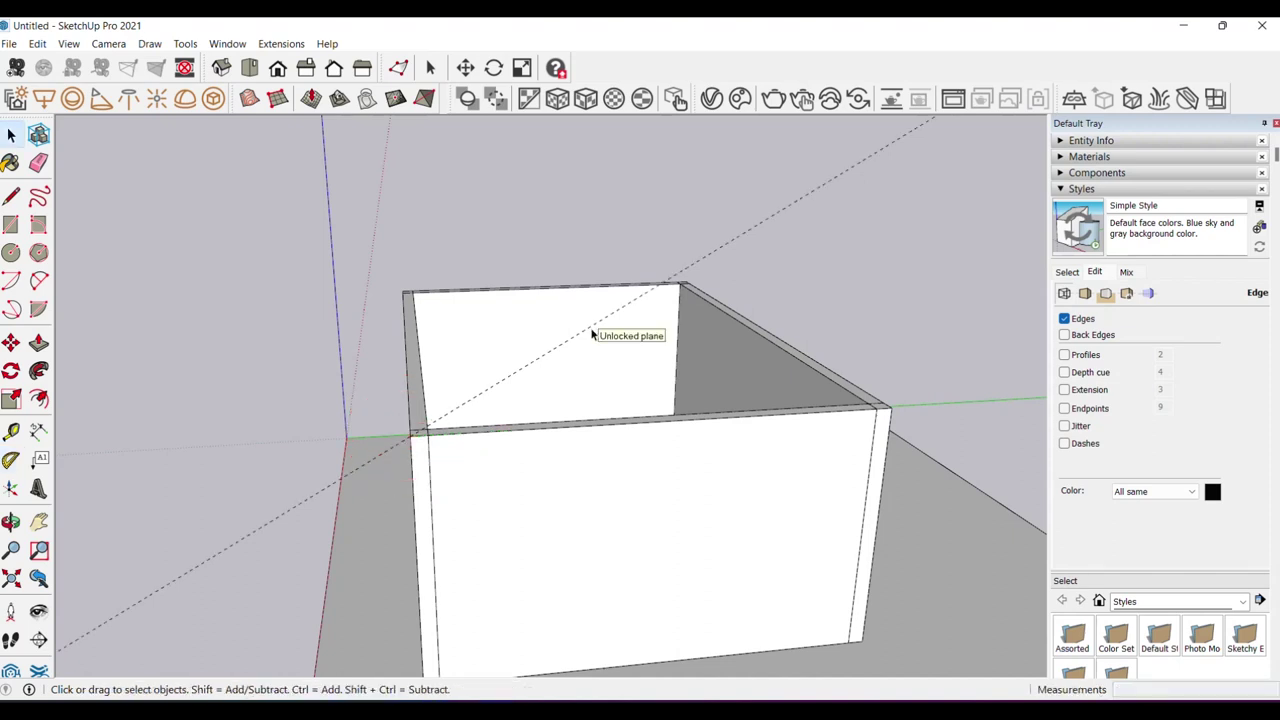
- Draw a vertical line up from the wall's top edge and erase the stray vertical edge
key(l)
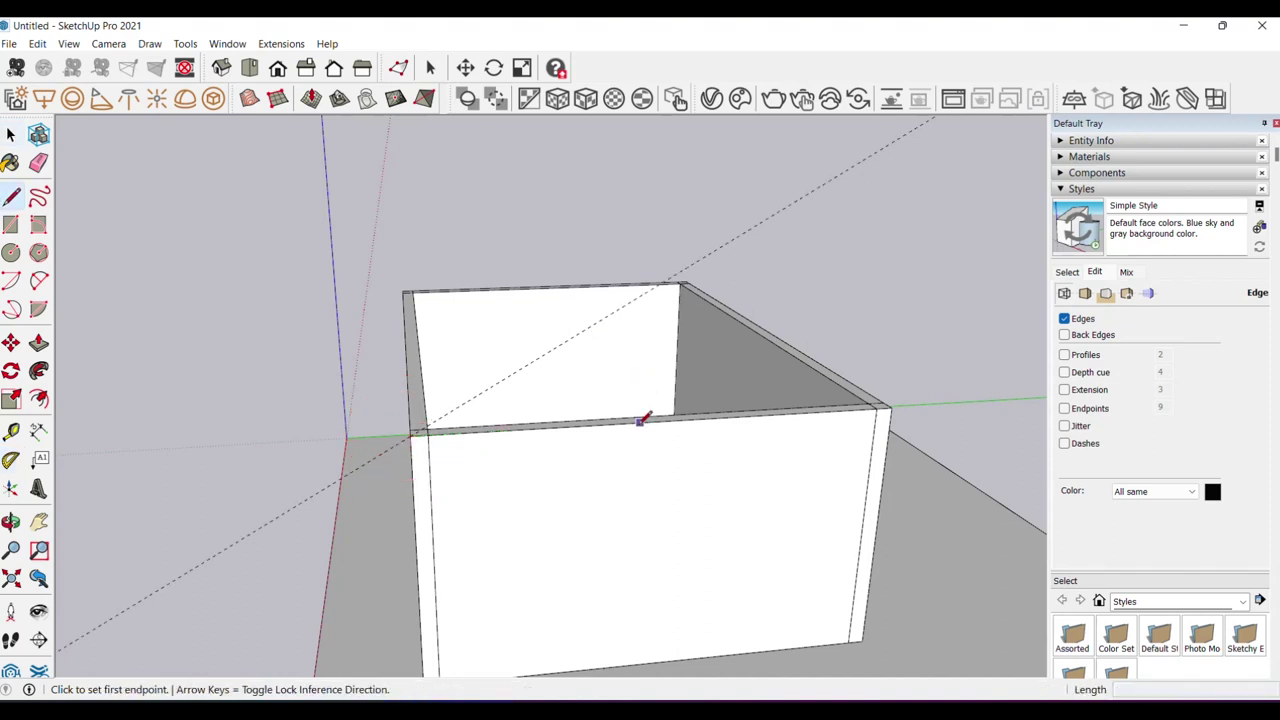
click(661, 420)
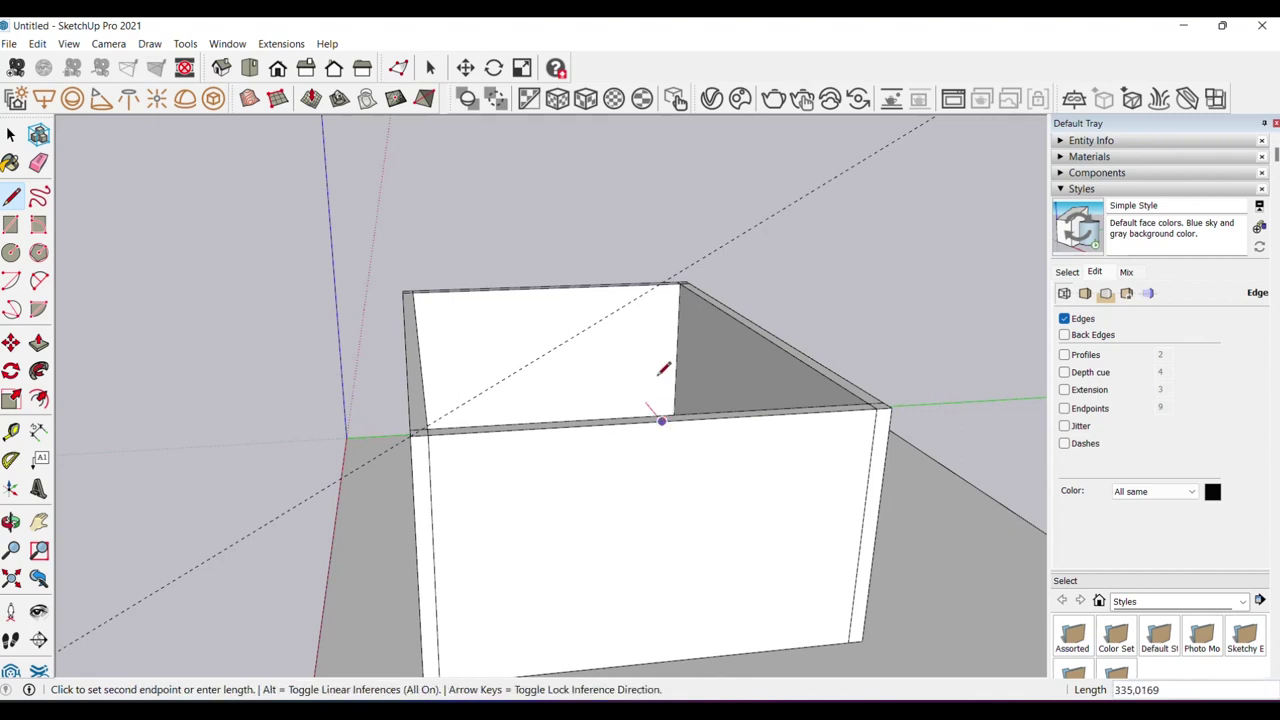
click(679, 233)
key(space)
key(l)
scroll(410, 435, up, 1)
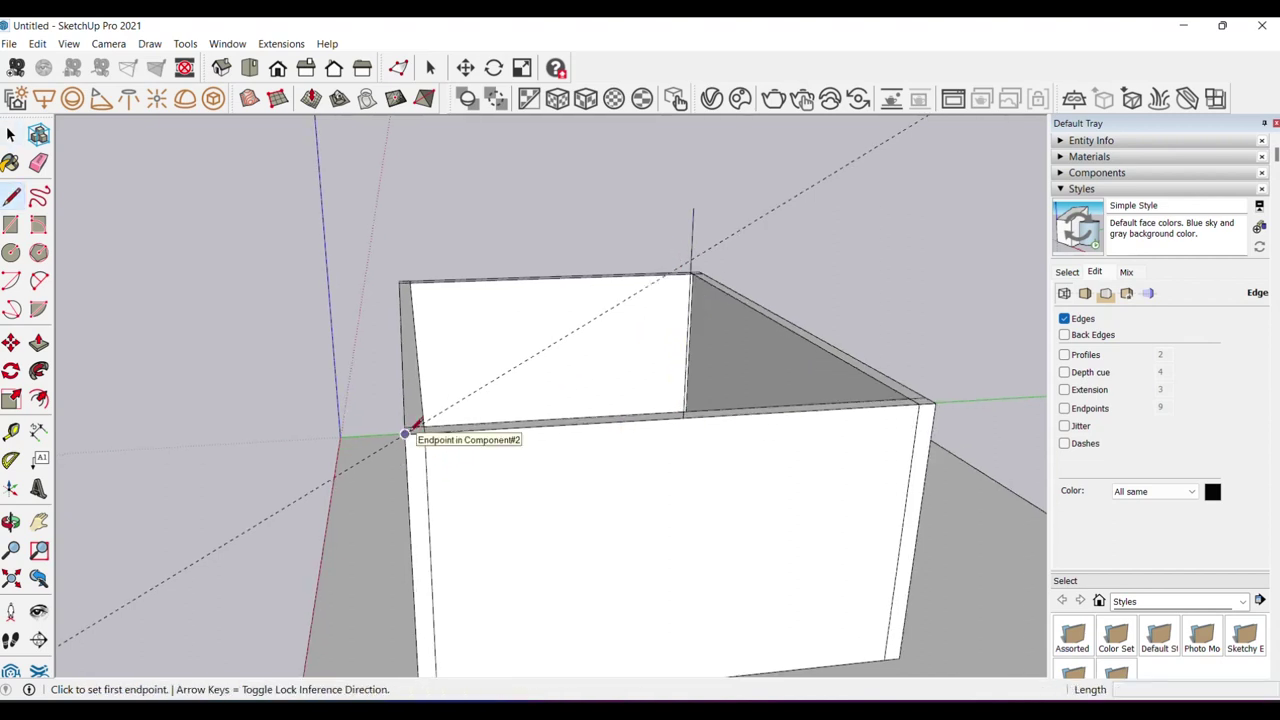
click(404, 433)
scroll(697, 254, up, 1)
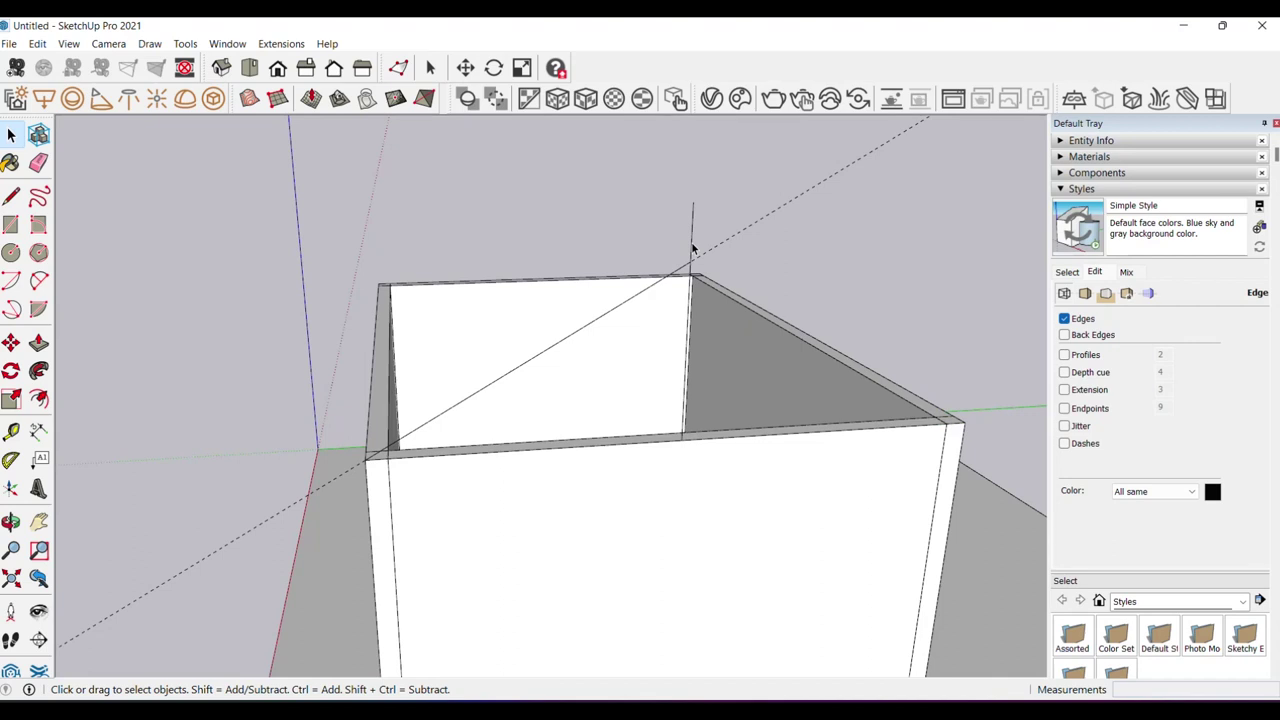
key(e)
drag(691, 223, 690, 262)
key(space)
- Draw the sloped line from the wall corner to close the triangular gable face
key(l)
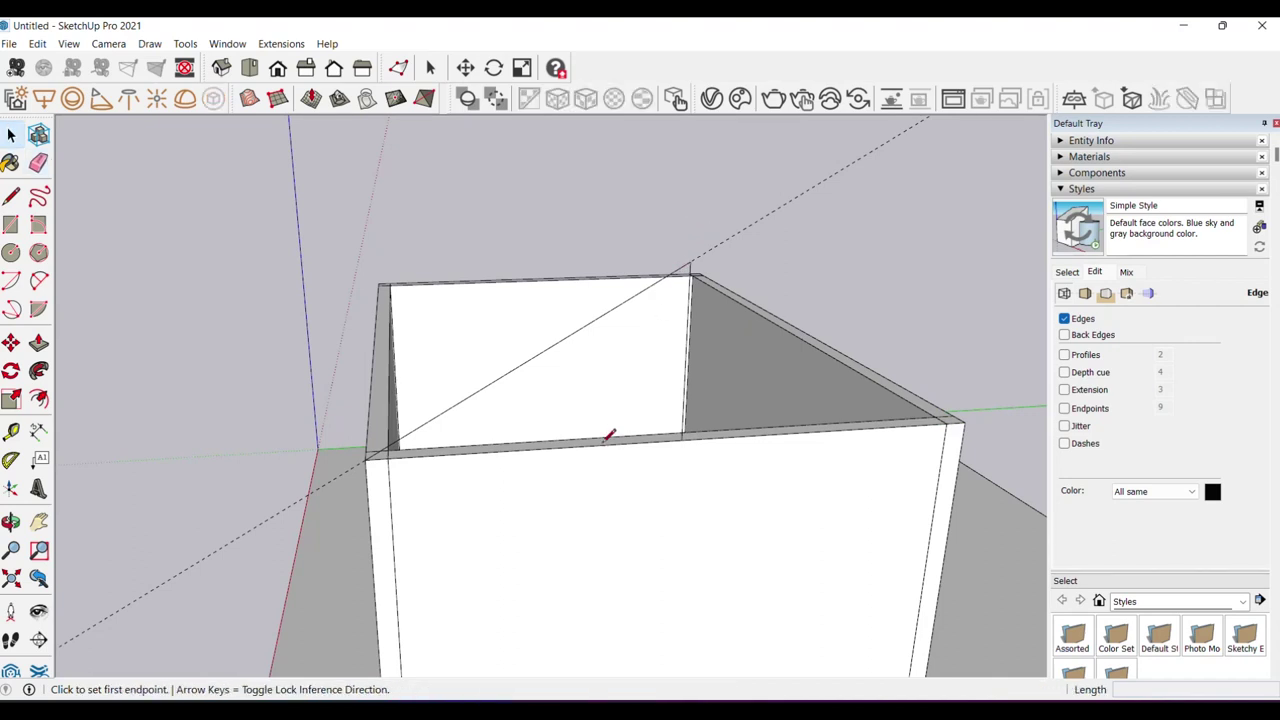
scroll(606, 434, up, 1)
click(687, 438)
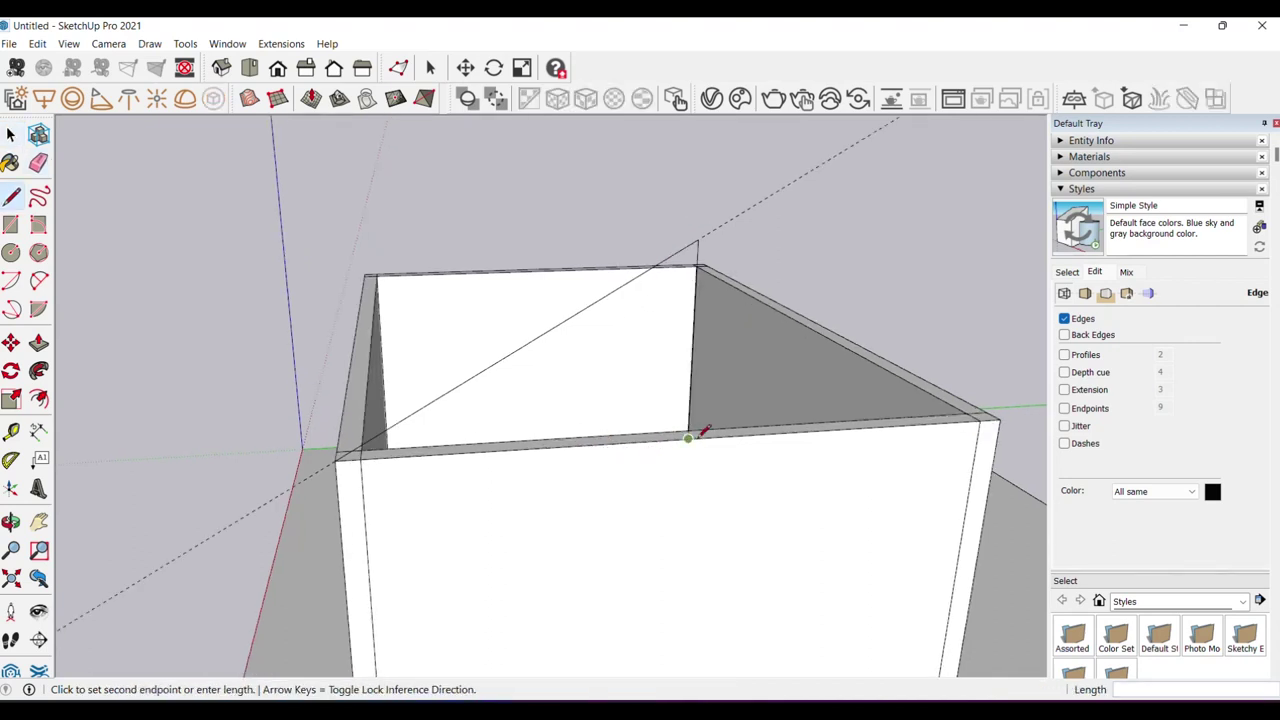
click(338, 455)
mouse_move(380, 450)
middle_down()
mouse_move(457, 429)
mouse_move(461, 352)
mouse_move(463, 366)
mouse_move(437, 354)
middle_up()
key(space)
scroll(443, 343, up, 1)
- Place a Tape Measure guide parallel above the triangle's sloped edge
key(t)
click(452, 348)
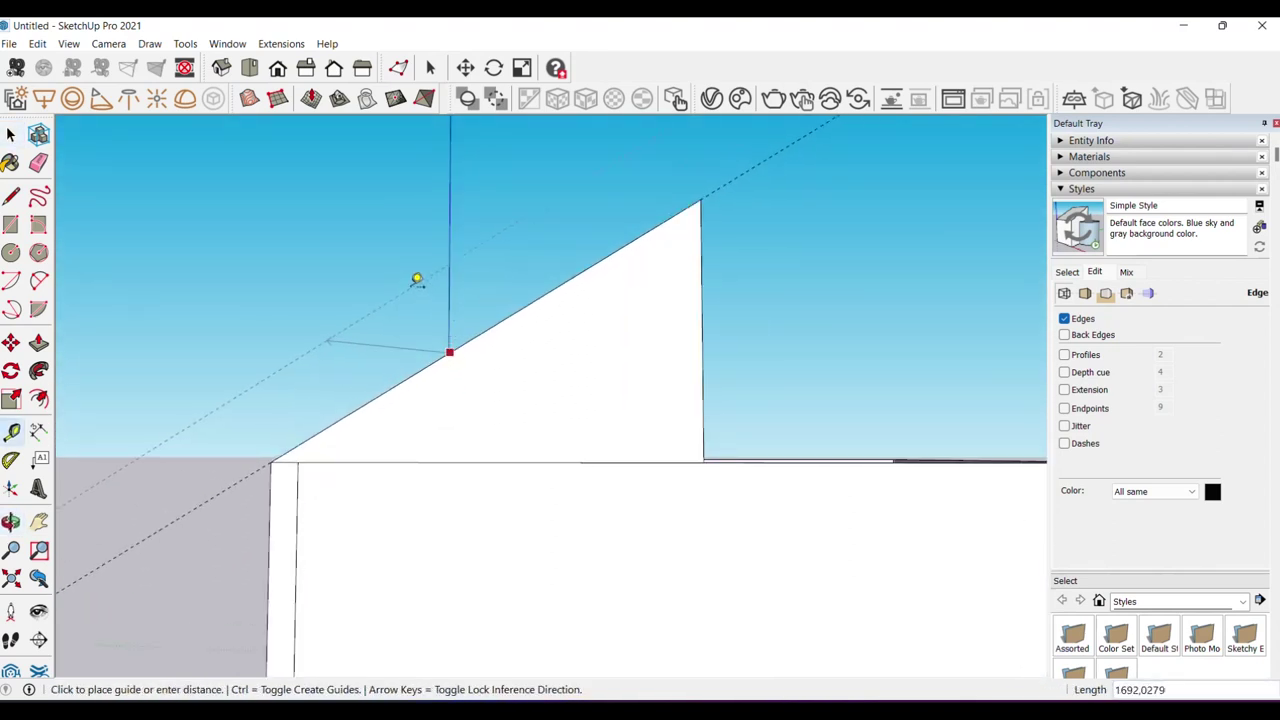
key(space)
middle_drag(508, 346, 527, 346)
click(518, 330)
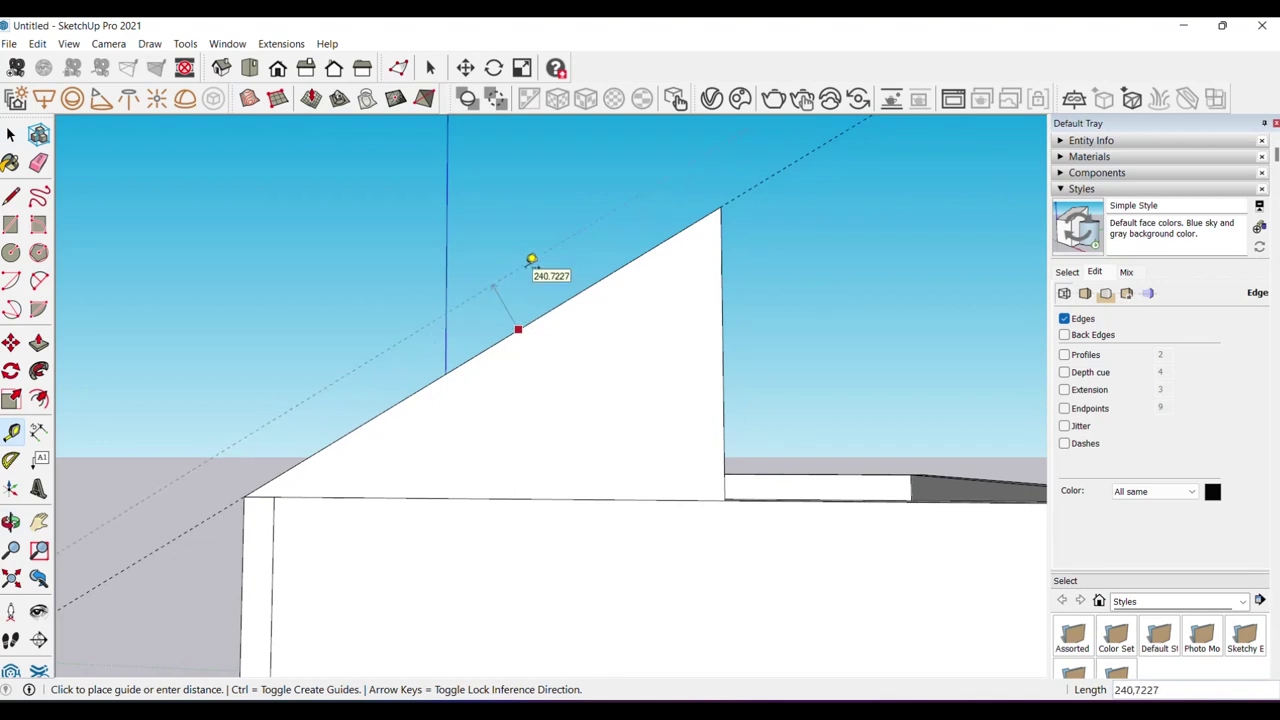
click(531, 259)
key(space)
- Place a vertical guide 1000 out from the wall's vertical edge
middle_drag(514, 404, 407, 464)
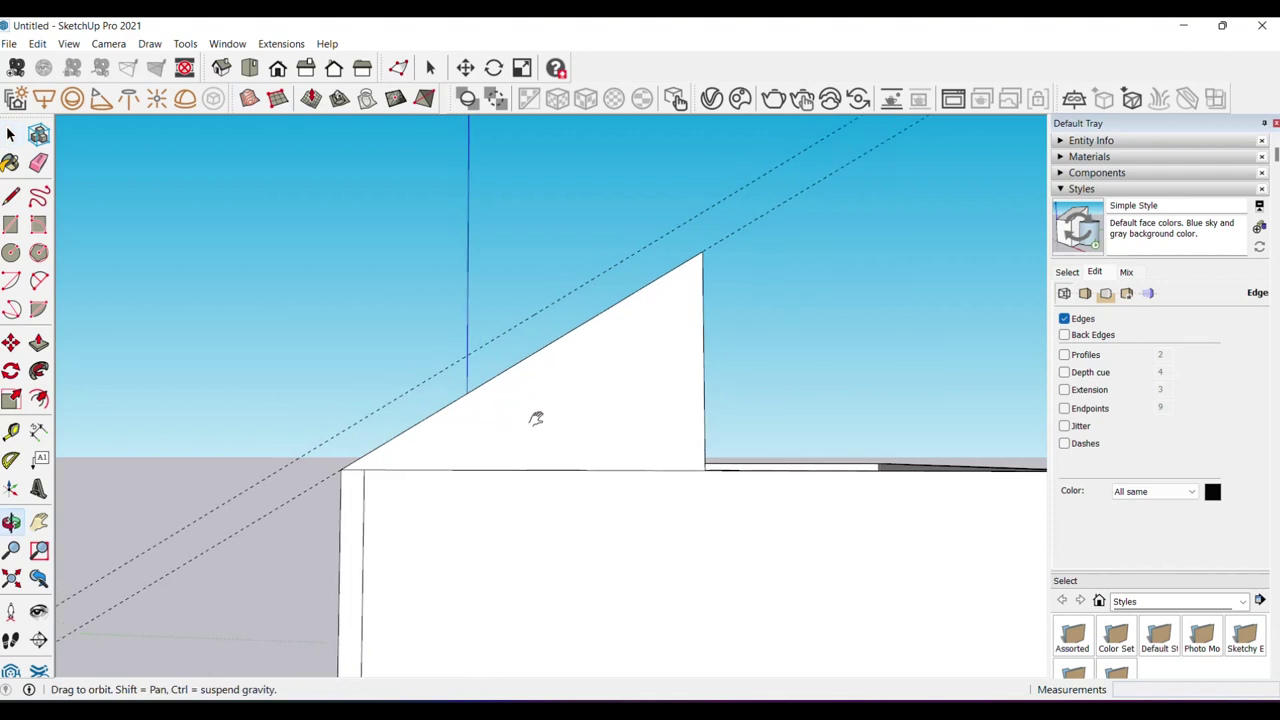
scroll(406, 464, up, 1)
key(t)
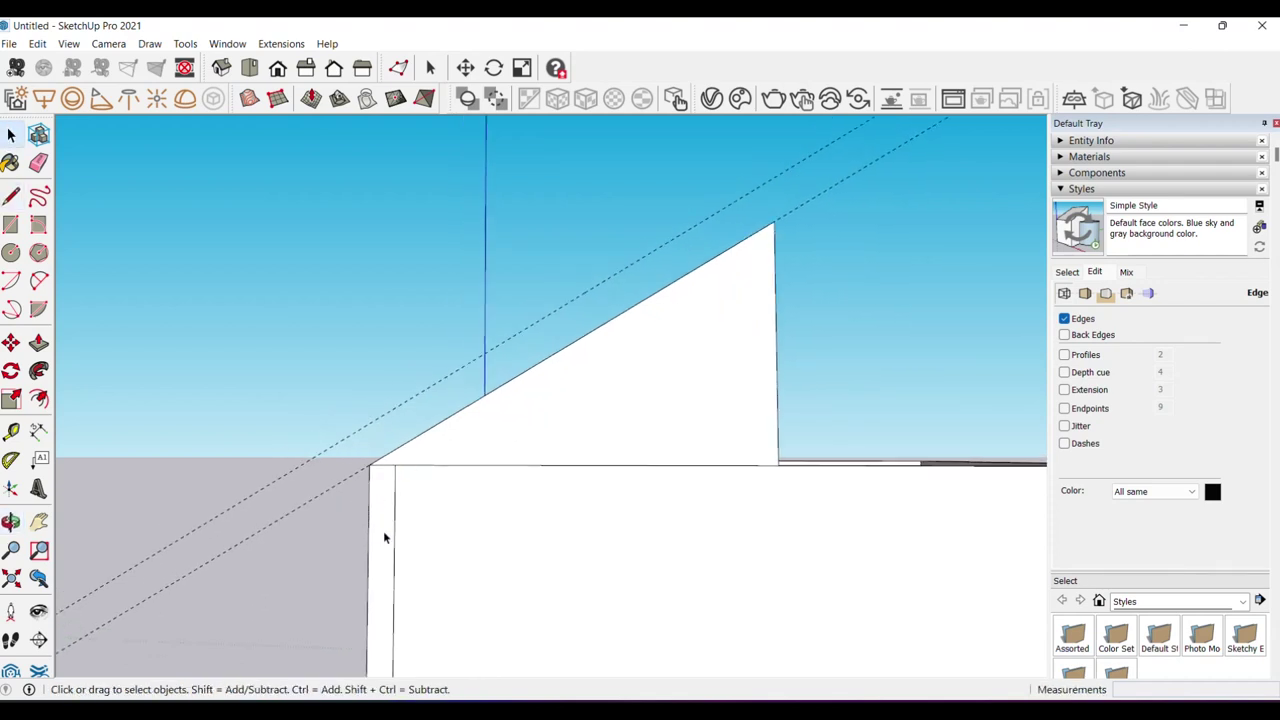
click(368, 551)
text(1000)
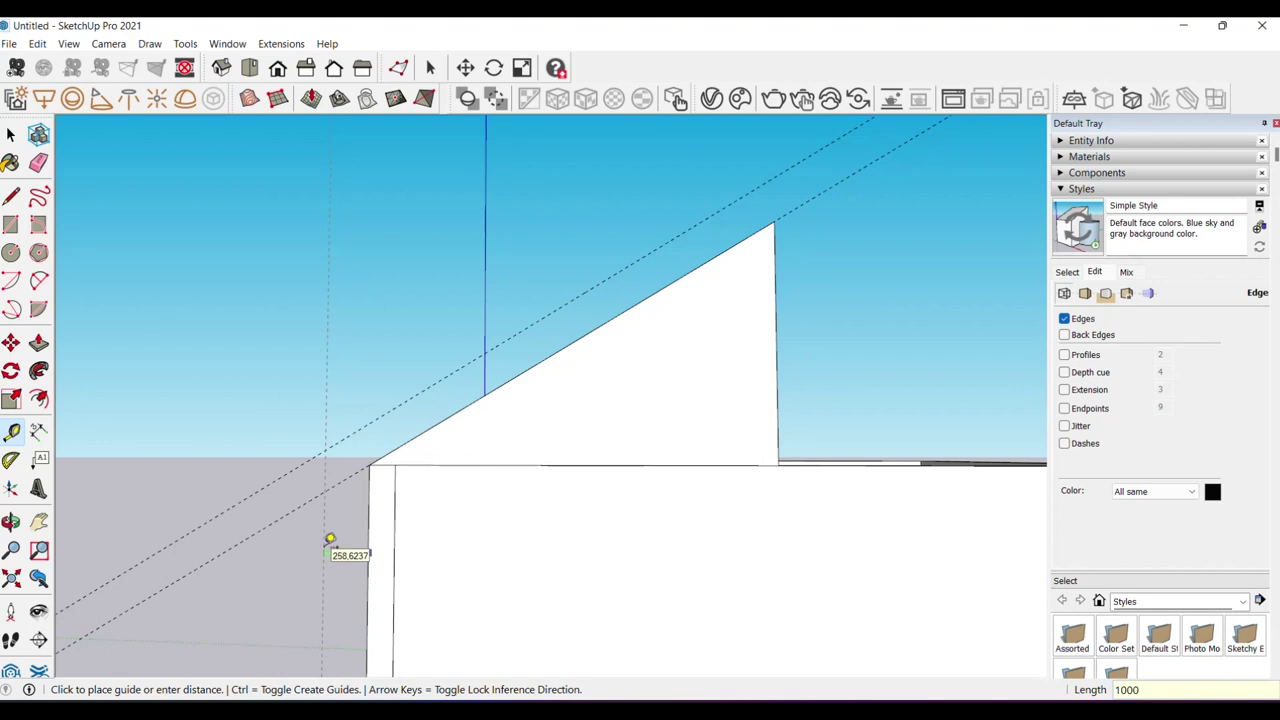
key(Return)
key(space)
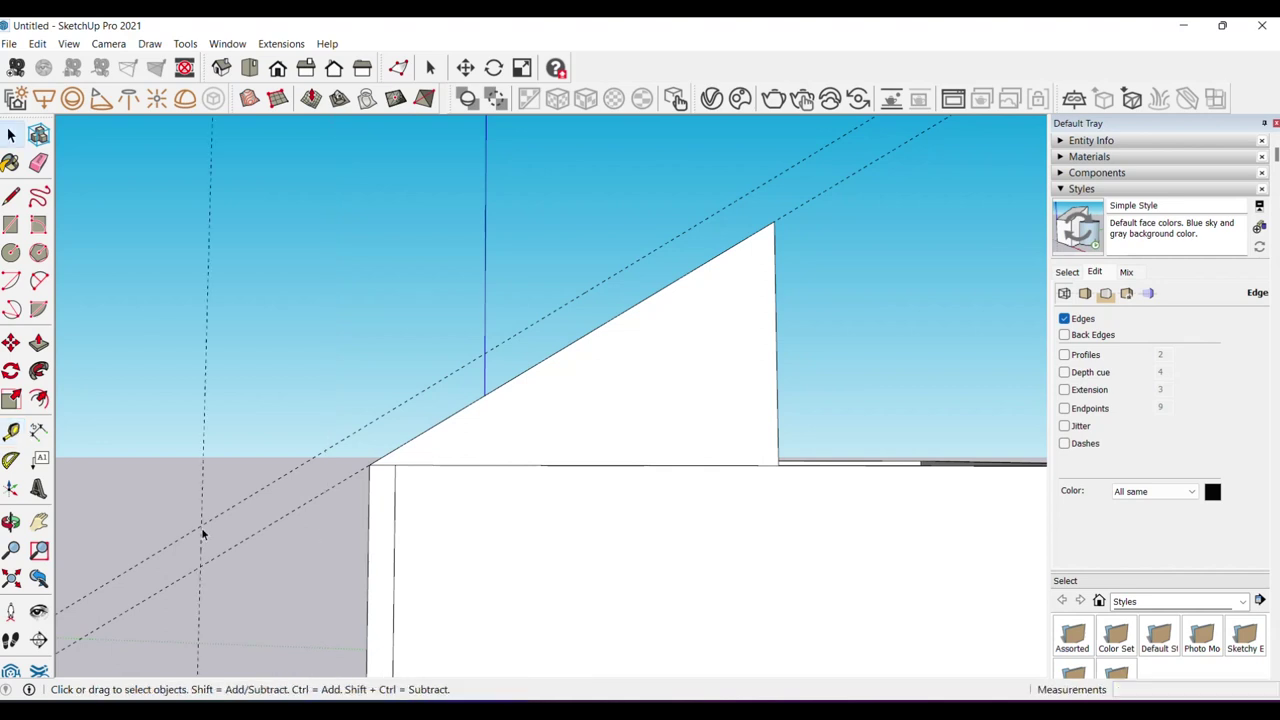
scroll(208, 520, up, 1)
- Begin the rafter outline line where the guides cross
key(l)
click(205, 527)
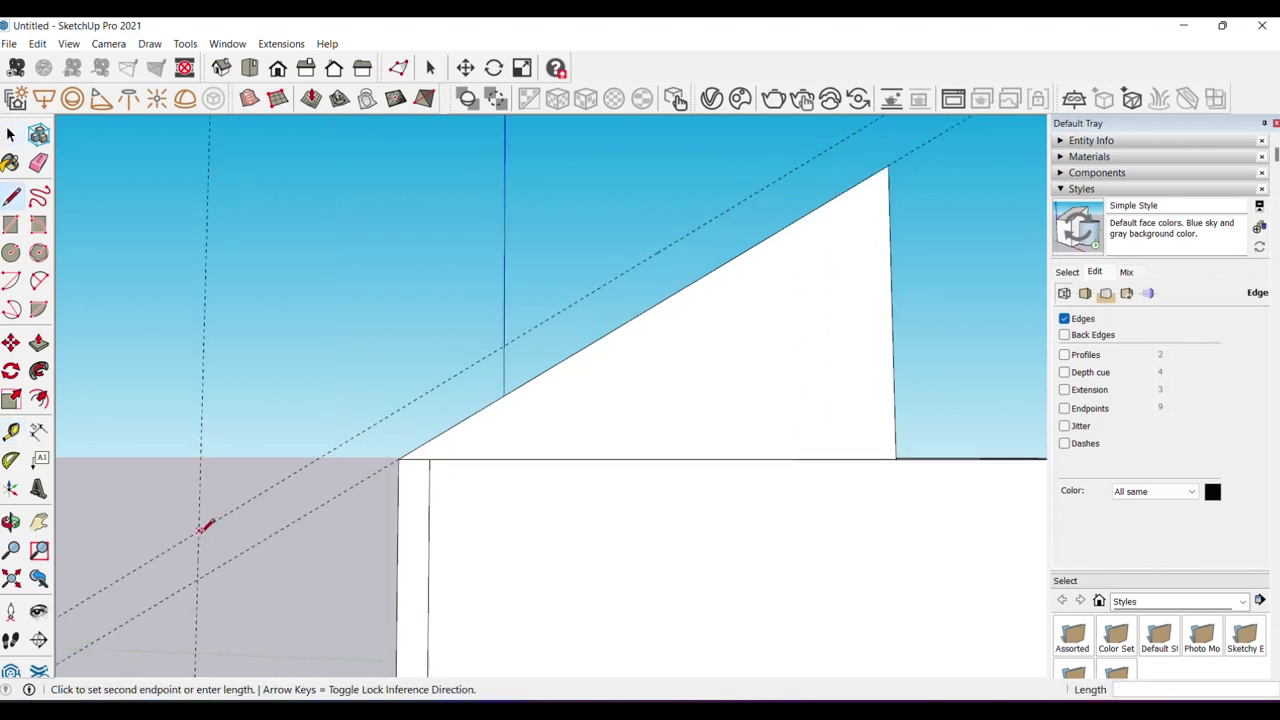
key(Escape)
scroll(213, 563, down, 1)
key(space)
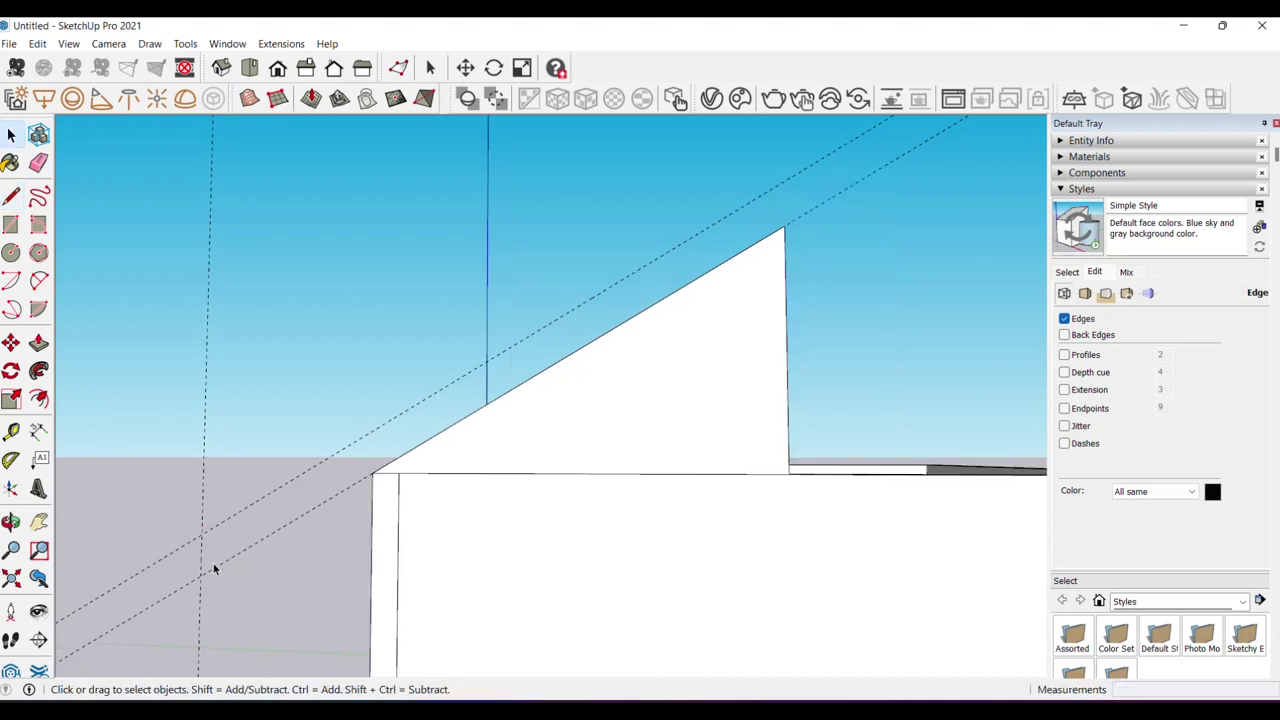
key(l)
click(202, 575)
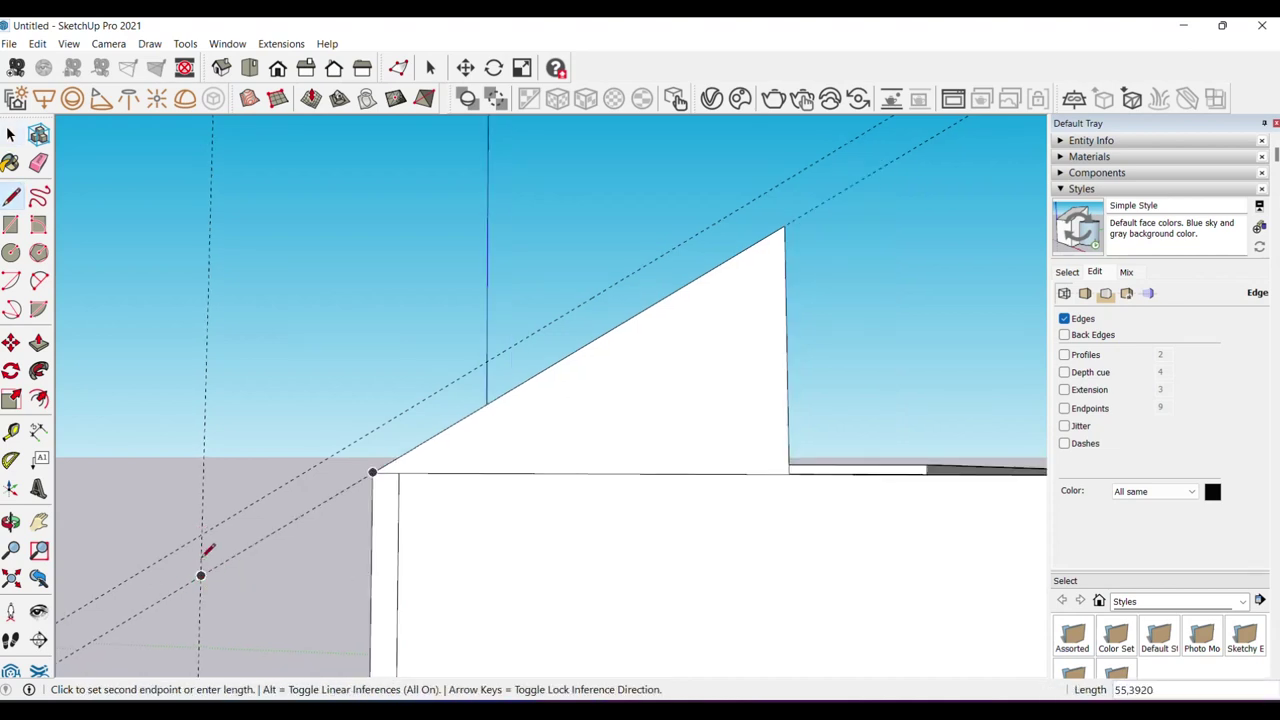
- Finish the rafter parallelogram along the guides so it closes into a face
scroll(345, 450, down, 1)
scroll(567, 315, down, 1)
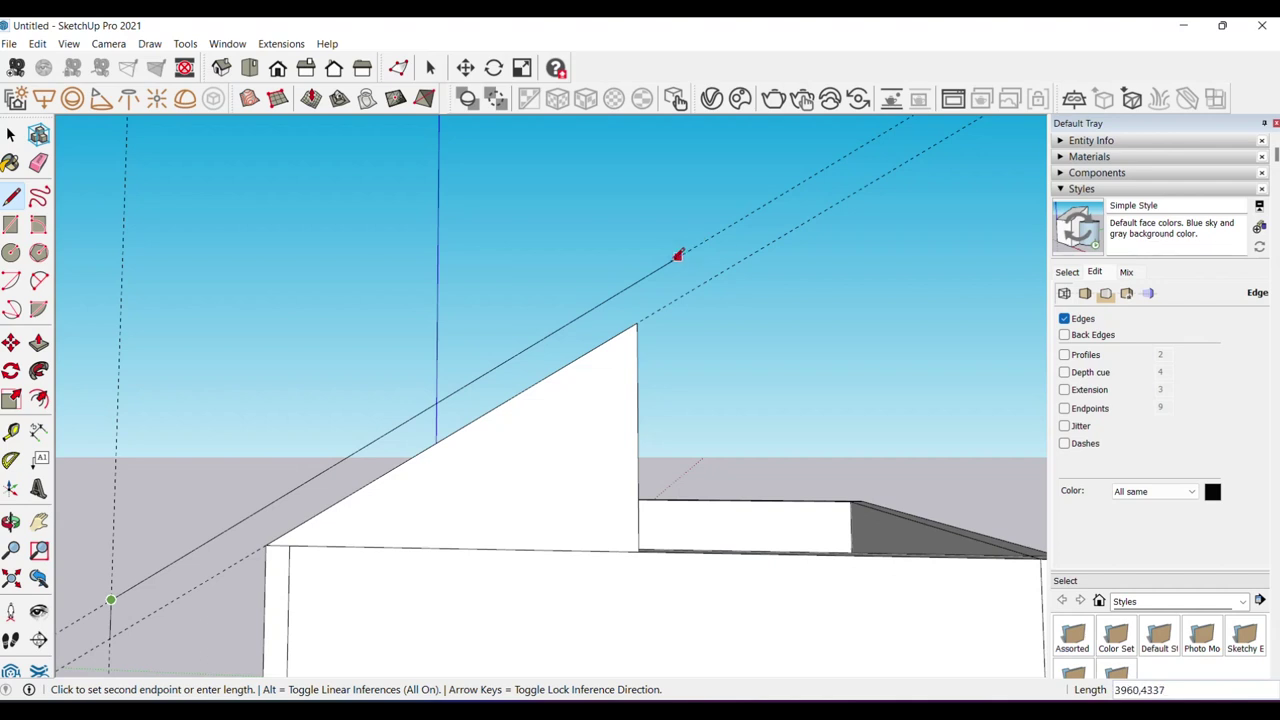
click(637, 284)
scroll(645, 313, down, 1)
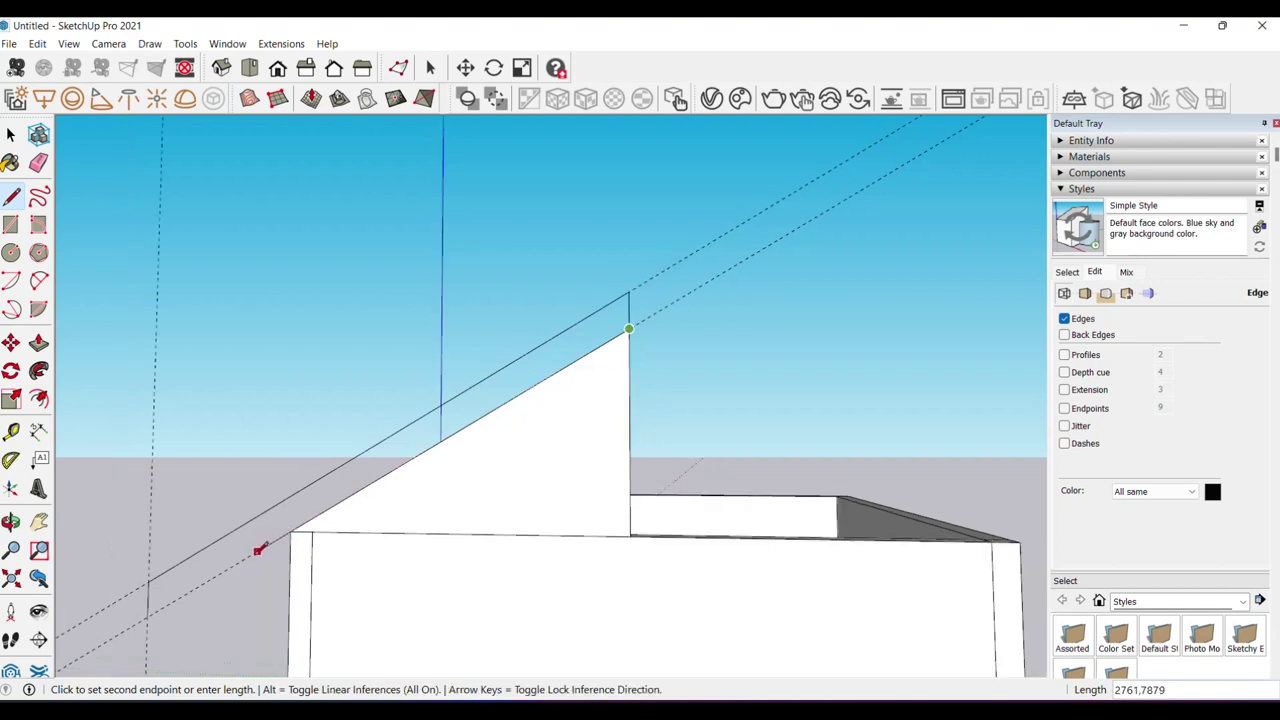
click(147, 616)
- Place a 90° Protractor guide at the rafter's lower corner, perpendicular to its edge
key(space)
scroll(160, 600, up, 2)
scroll(170, 575, up, 2)
scroll(208, 535, up, 1)
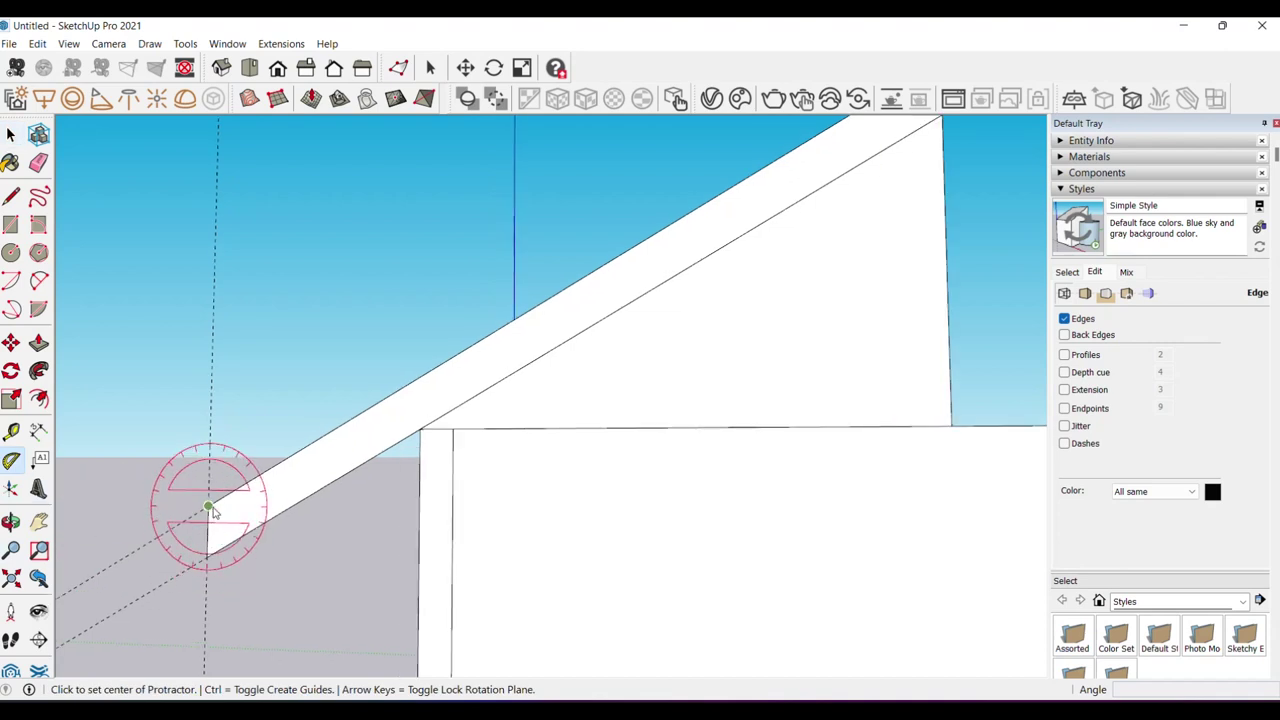
click(208, 506)
click(240, 489)
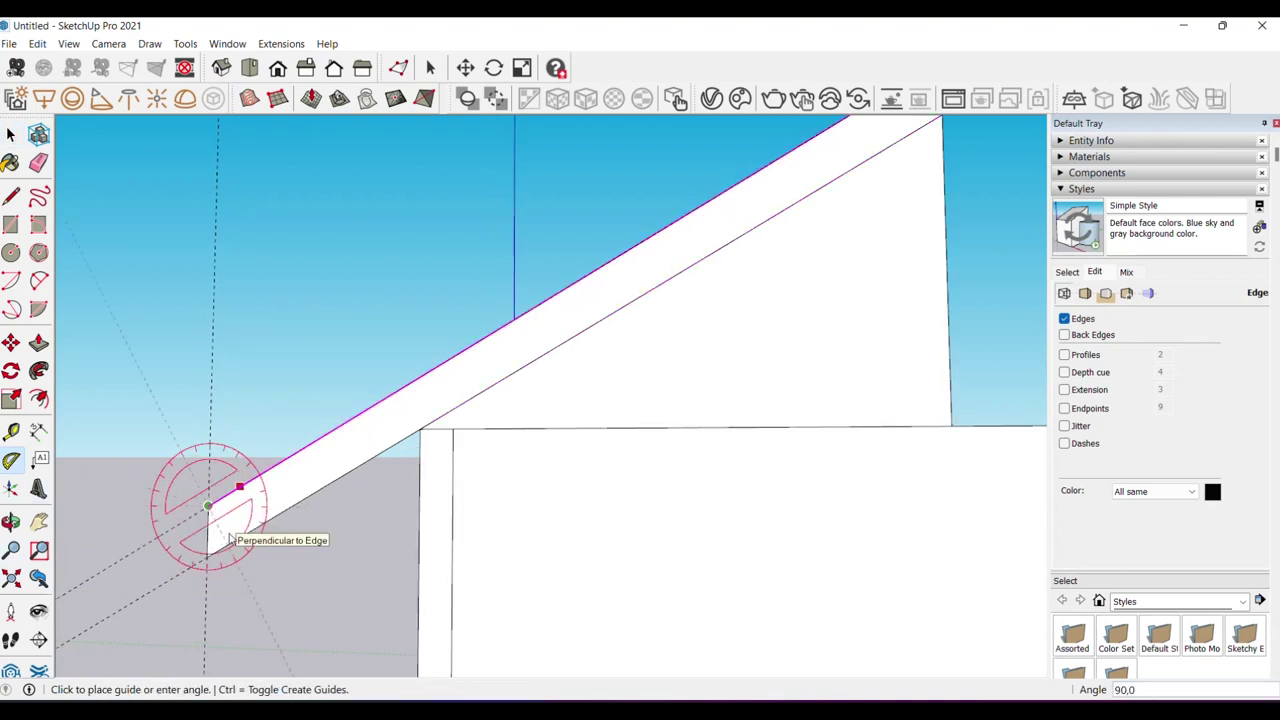
click(229, 540)
key(space)
- Draw the perpendicular cut line across the rafter's lower end
scroll(243, 543, up, 1)
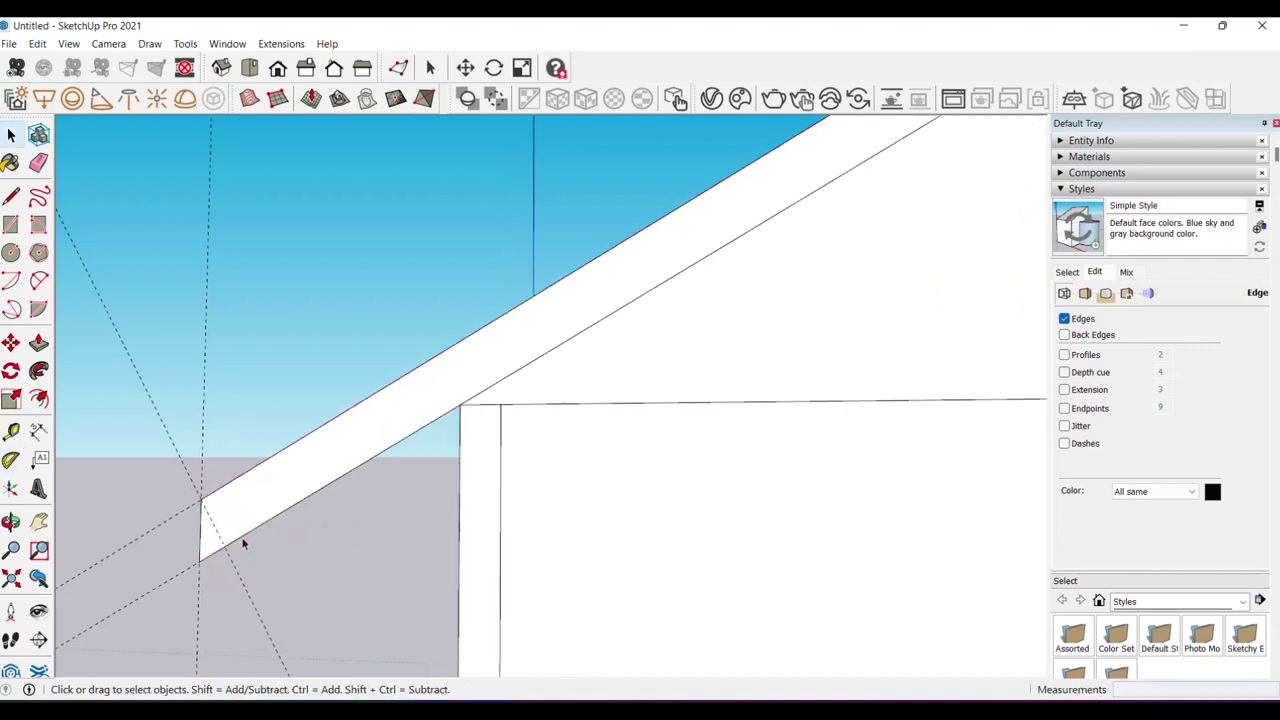
key(l)
click(224, 544)
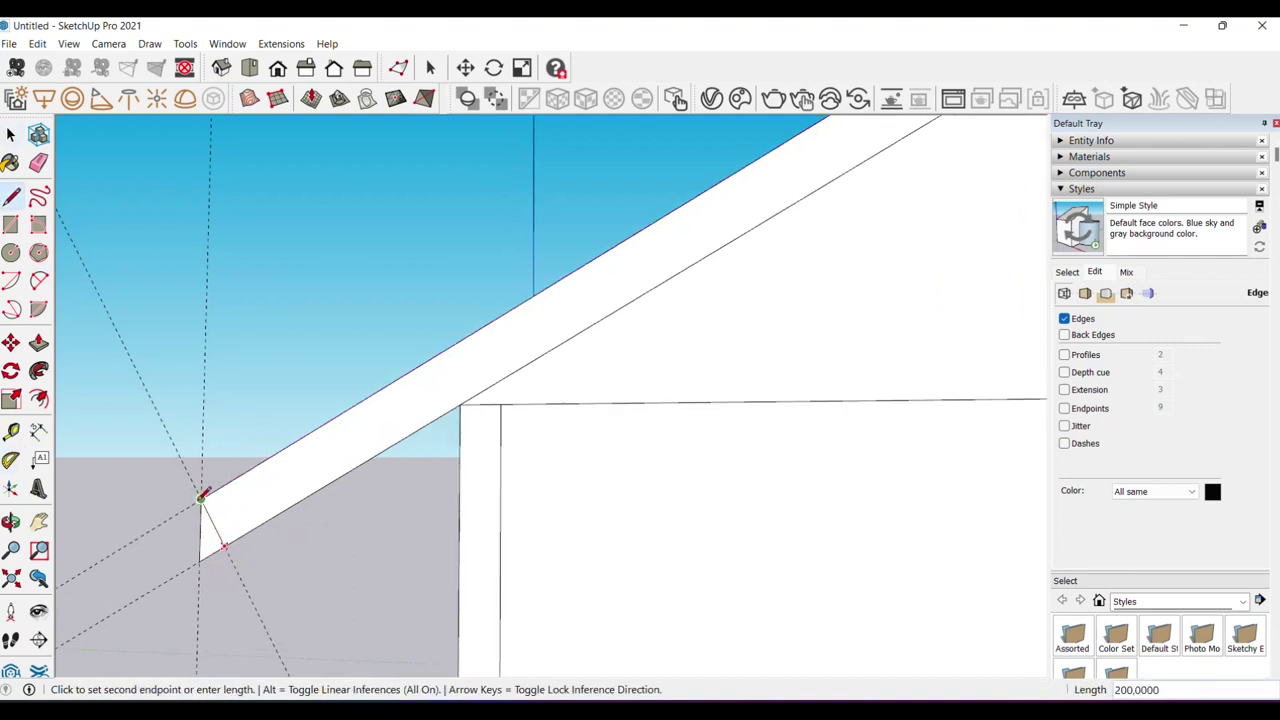
click(202, 496)
key(space)
scroll(231, 541, down, 1)
- Erase the guides and old vertical rafter end, then place a guide offset from the rafter end
key(e)
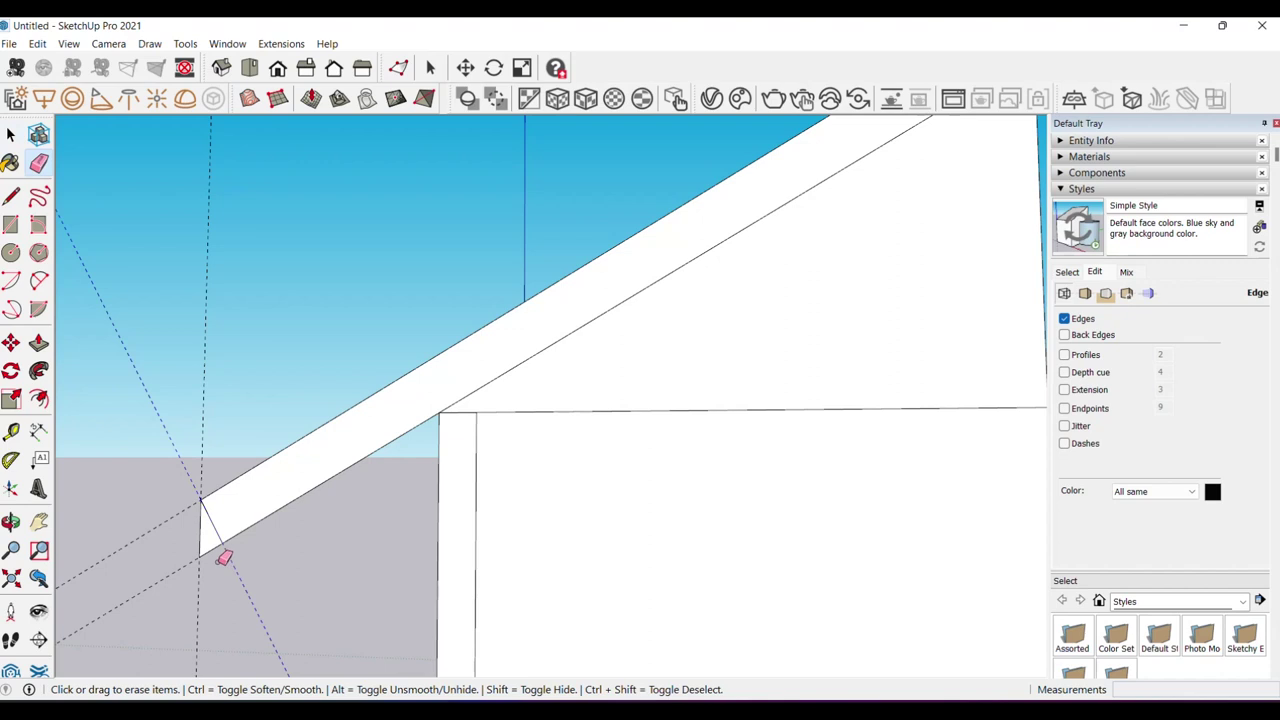
drag(228, 560, 190, 532)
key(space)
middle_drag(237, 531, 214, 523)
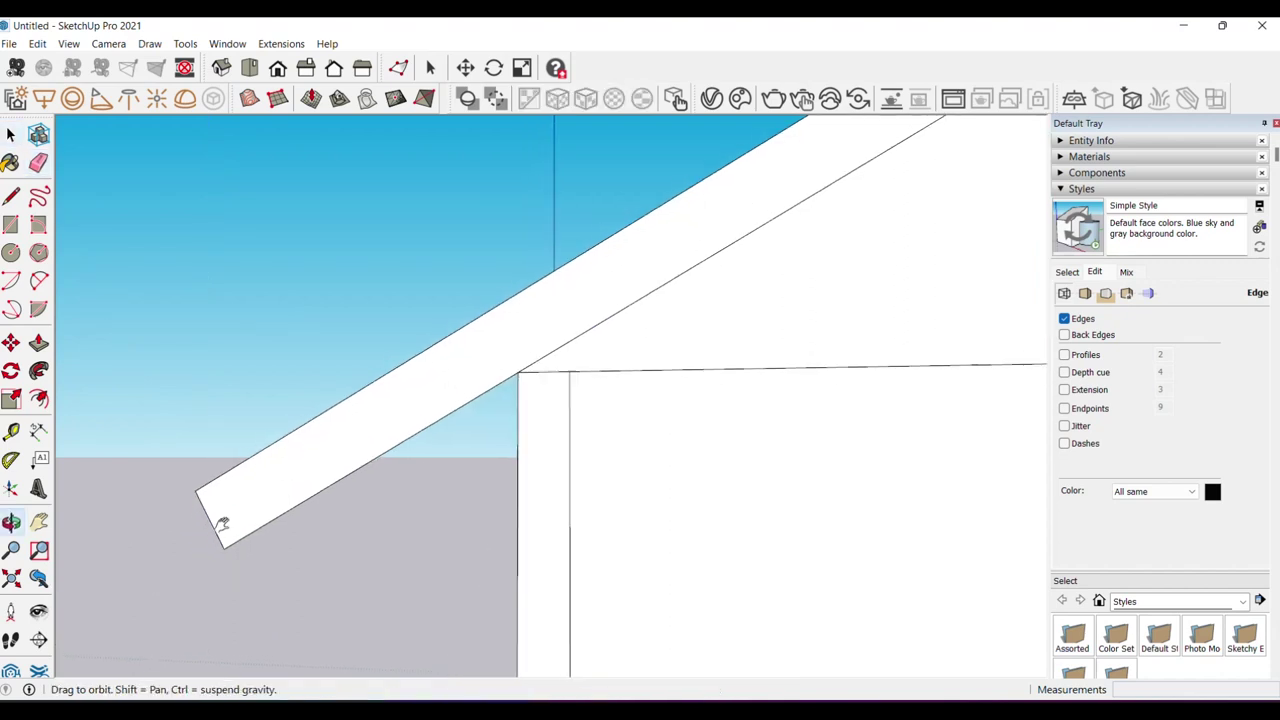
key(t)
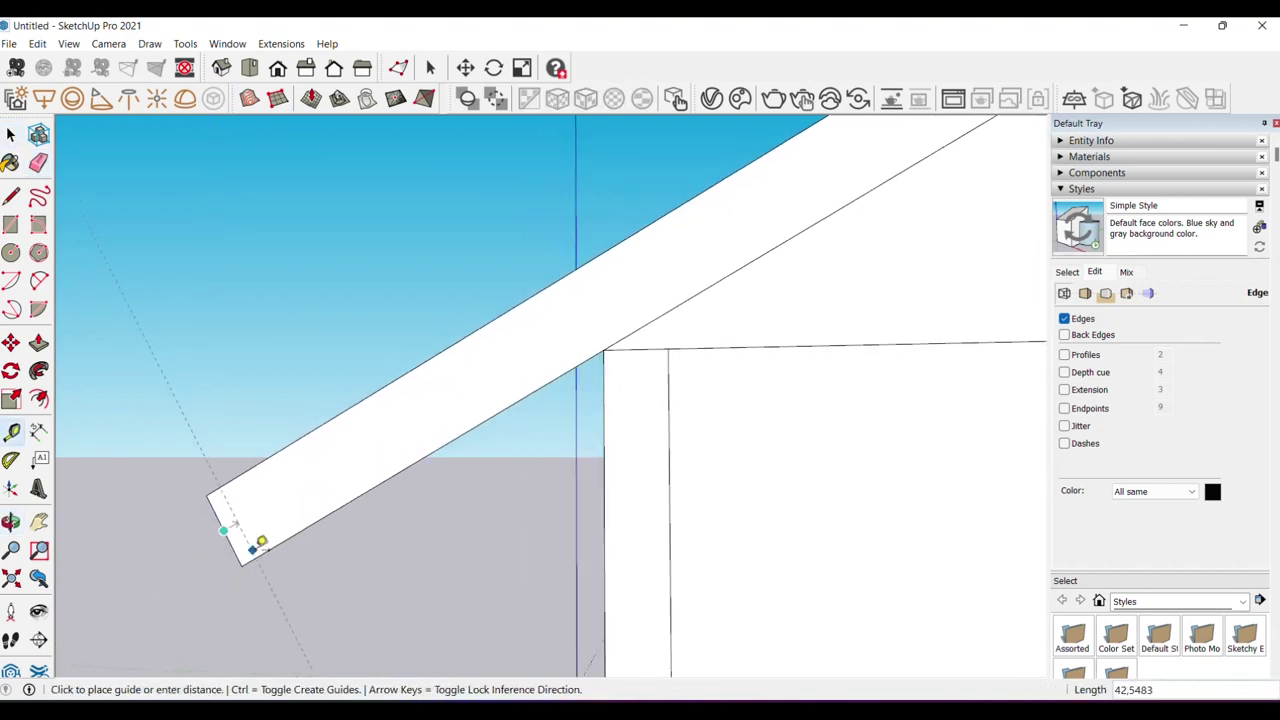
scroll(256, 536, up, 1)
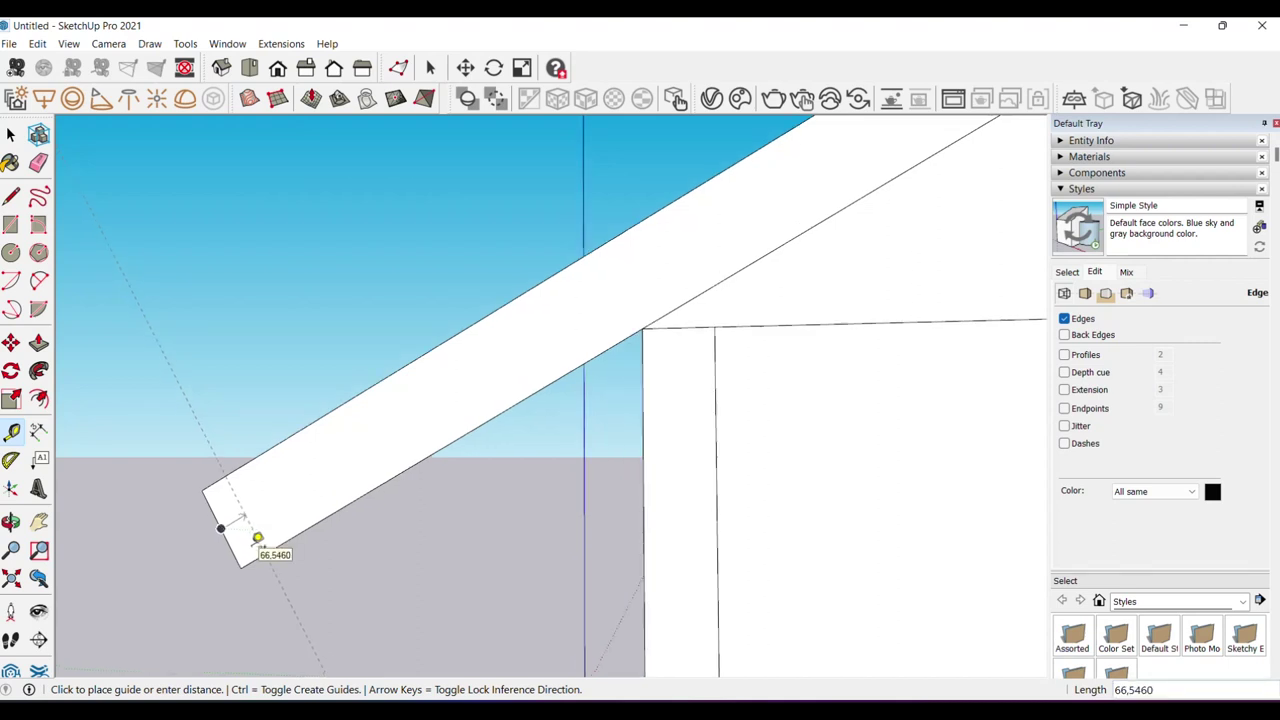
click(257, 538)
key(space)
- Draw a short 50 lip down from the rafter's bottom corner
middle_drag(246, 566, 252, 566)
key(l)
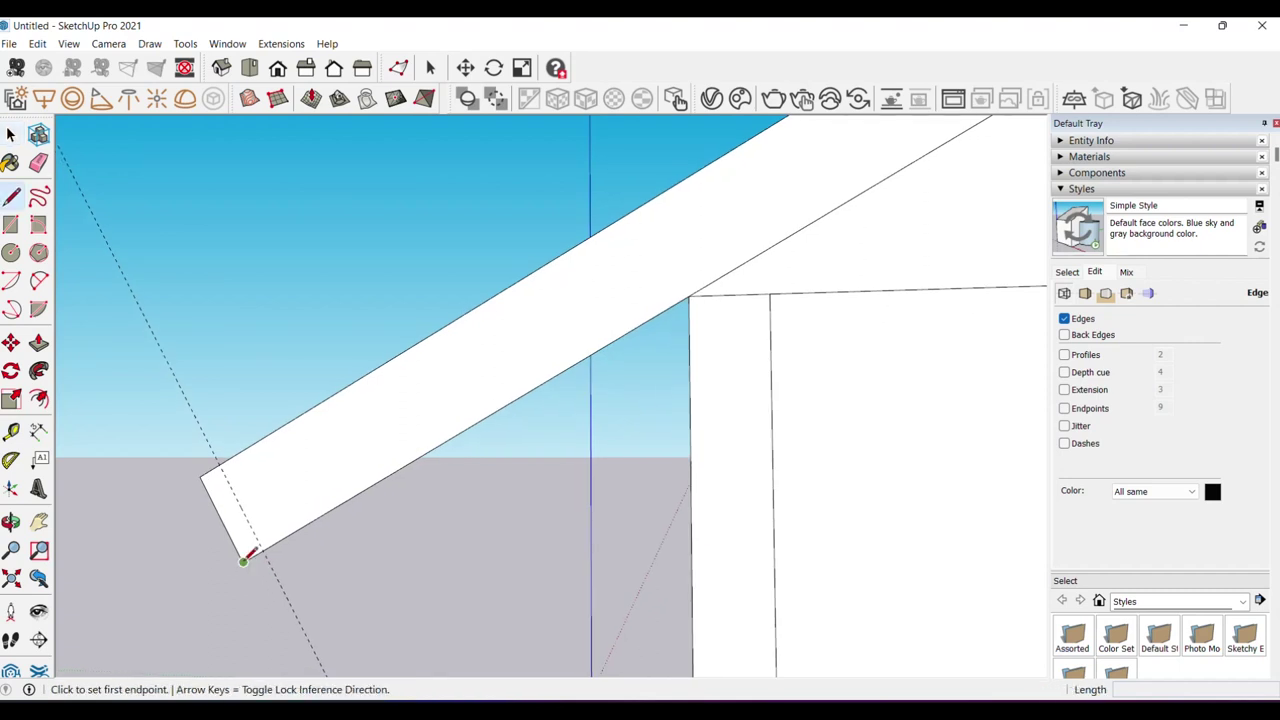
click(244, 560)
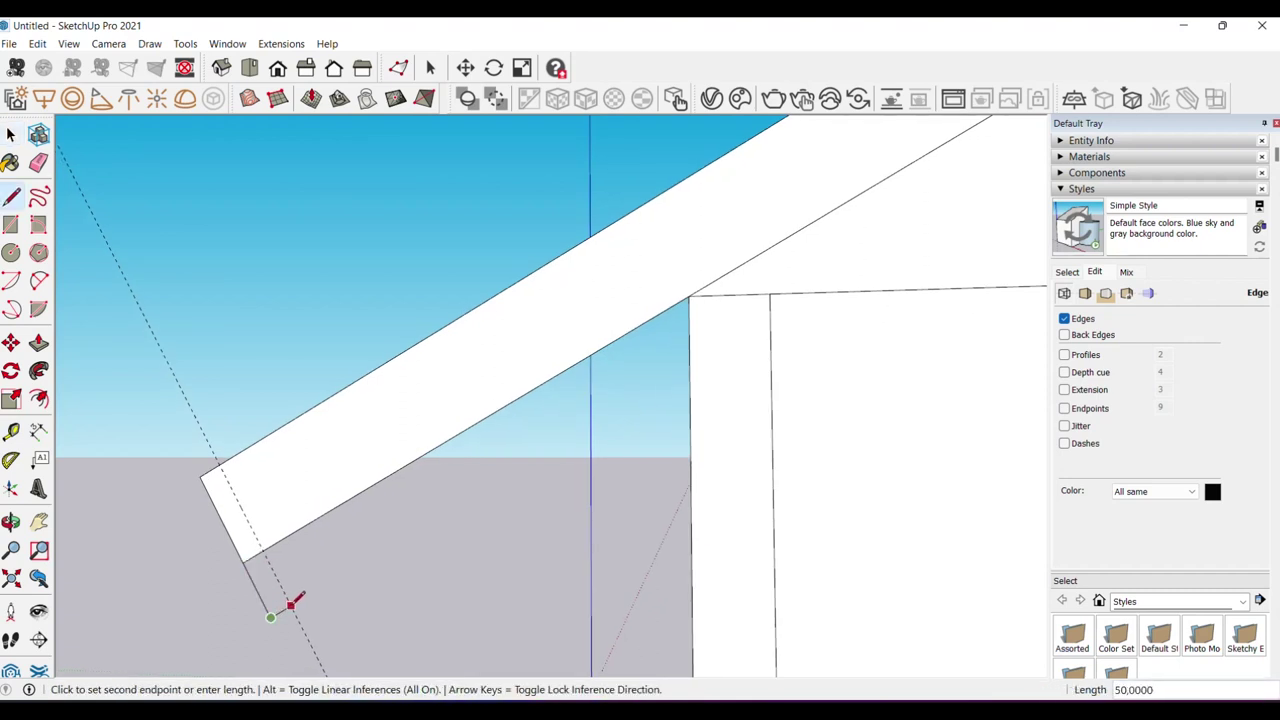
click(270, 617)
key(space)
mouse_move(263, 545)
middle_down()
mouse_move(266, 560)
mouse_move(246, 531)
middle_up()
key(e)
key(space)
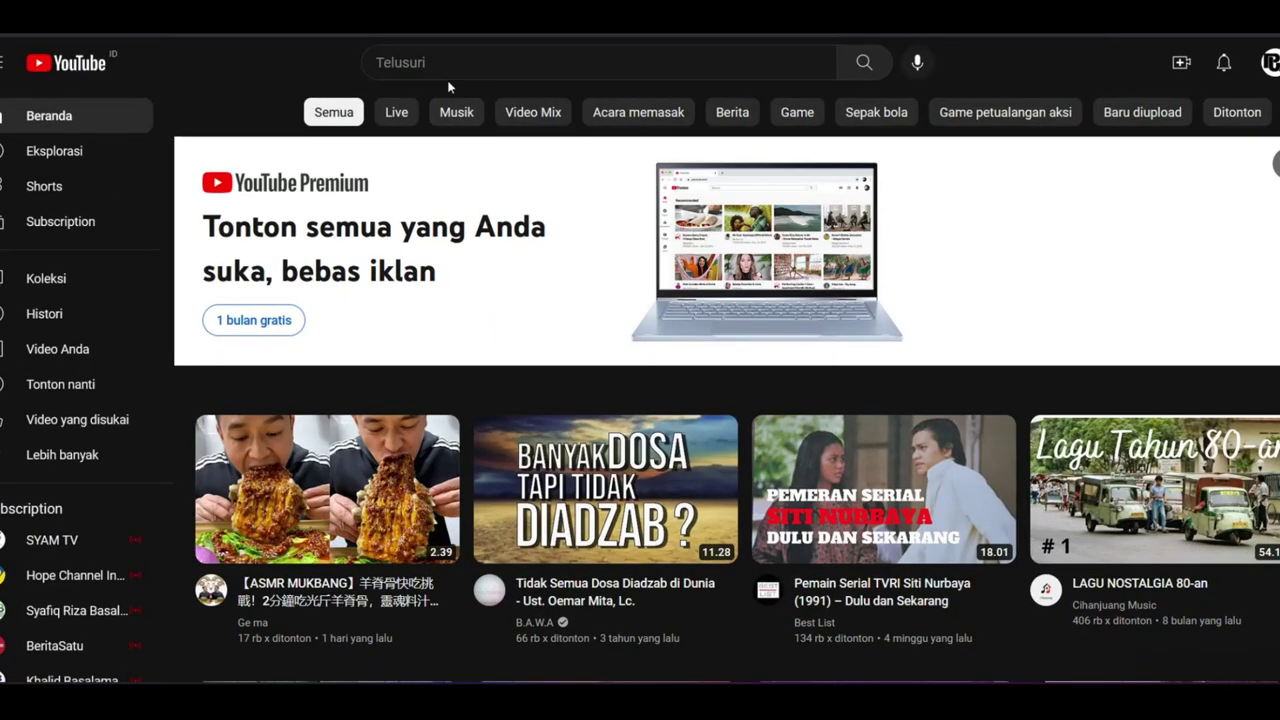
- Search YouTube for the tutorial creator's channel from the recent search suggestions
click(448, 70)
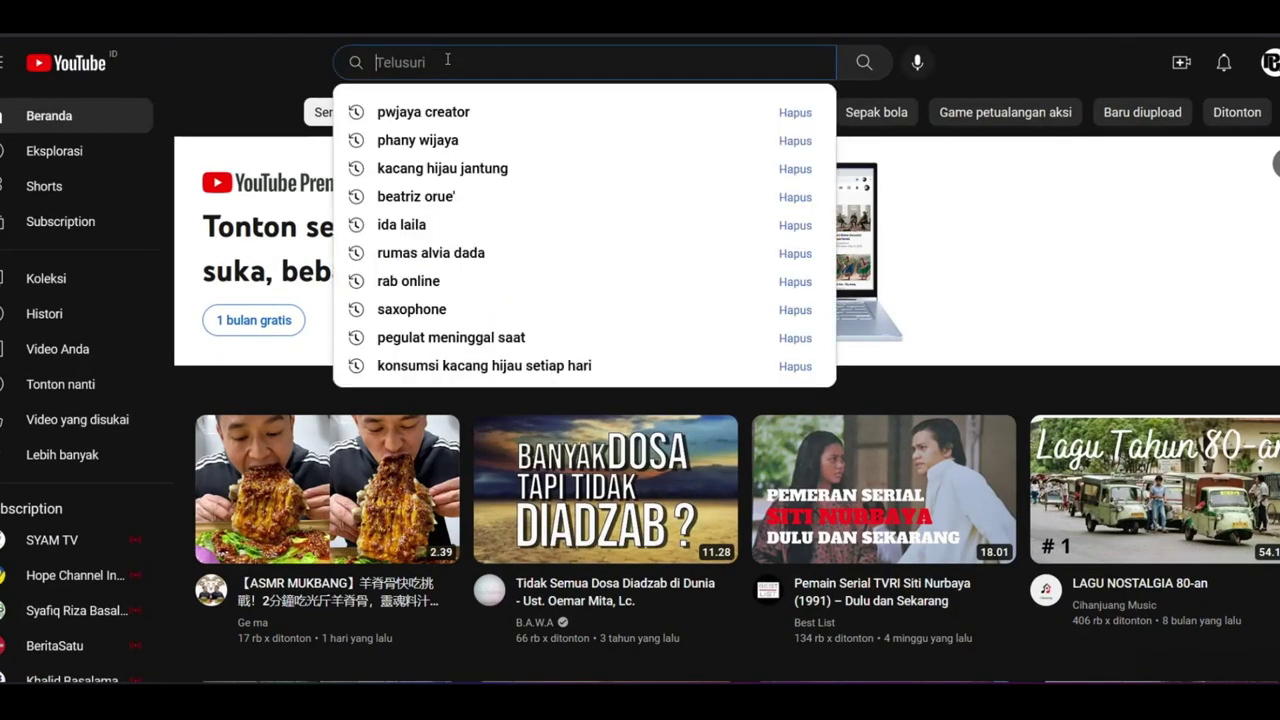
click(425, 114)
scroll(443, 214, down, 5)
scroll(363, 153, up, 1)
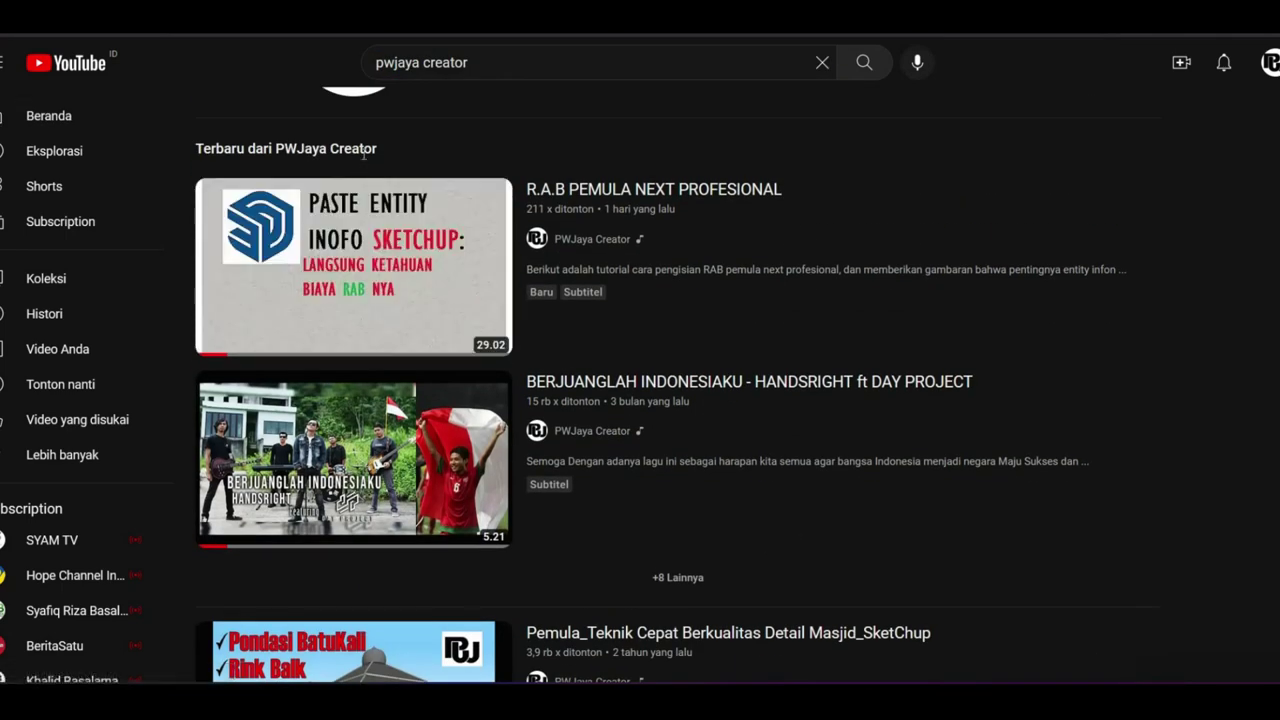
scroll(363, 148, up, 1)
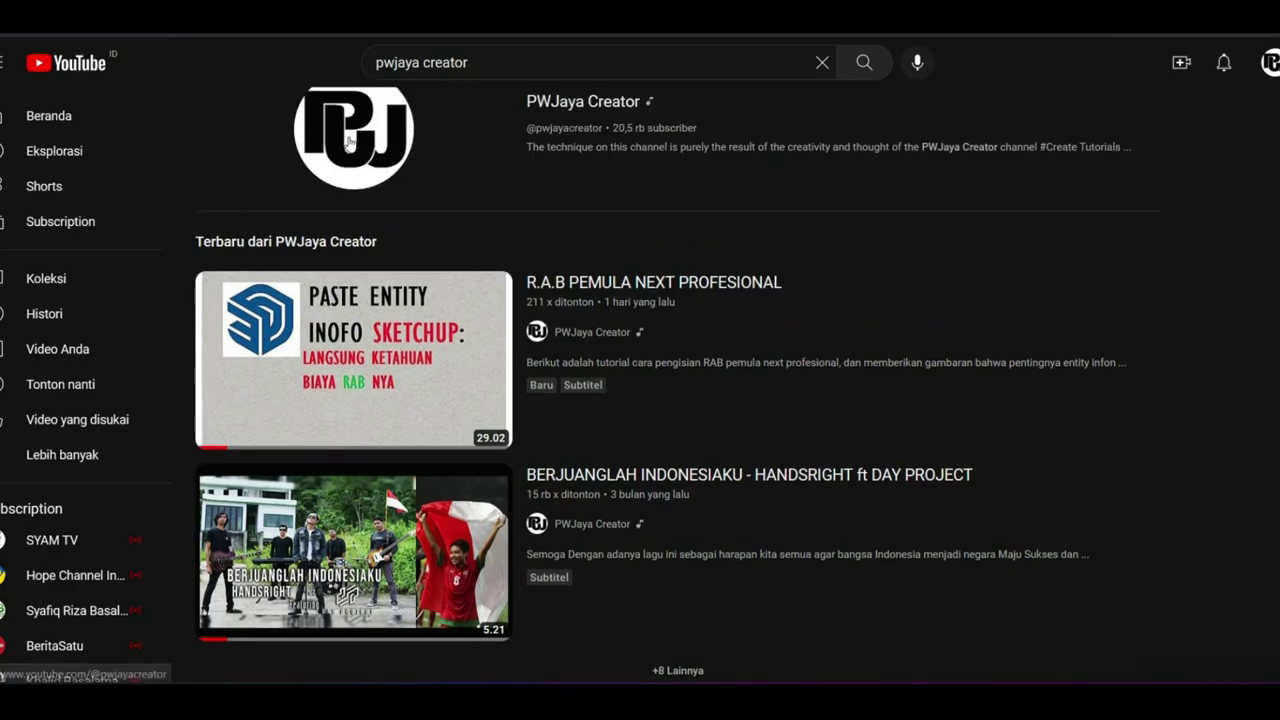
scroll(435, 293, down, 5)
scroll(435, 293, down, 4)
scroll(435, 293, down, 3)
scroll(431, 289, up, 5)
scroll(431, 289, up, 2)
scroll(370, 236, up, 2)
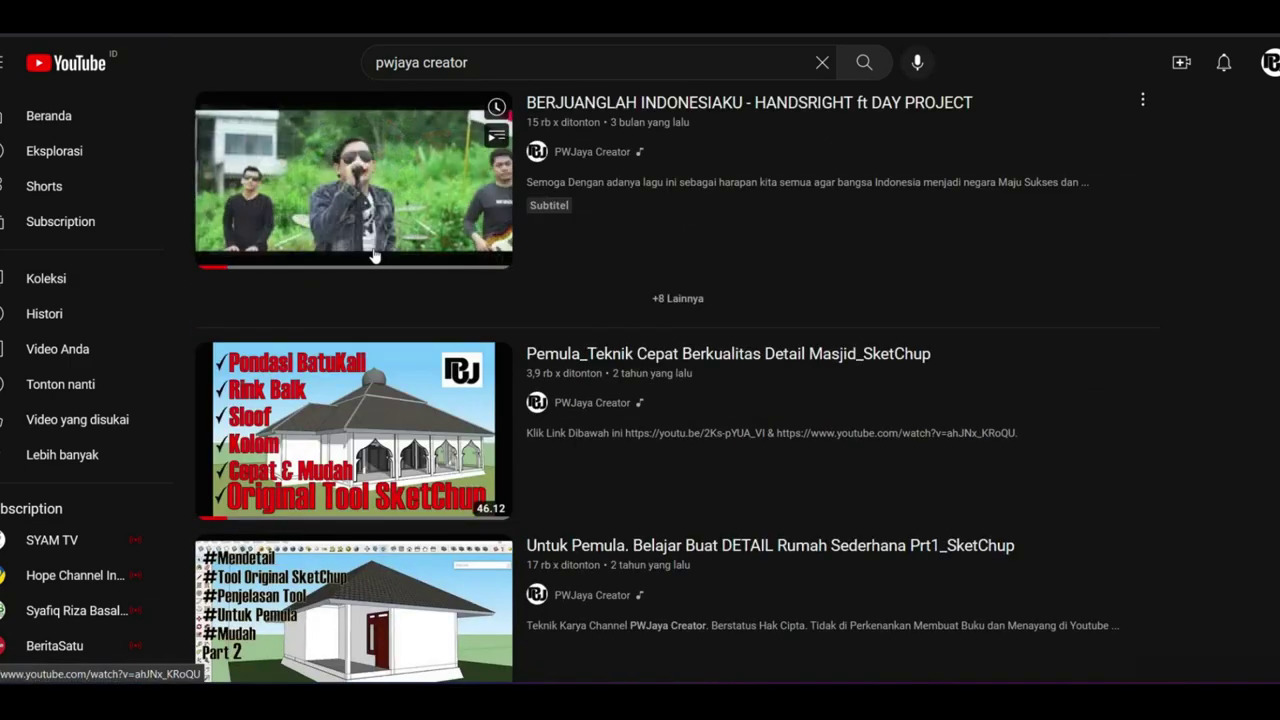
scroll(370, 245, up, 2)
scroll(364, 212, up, 2)
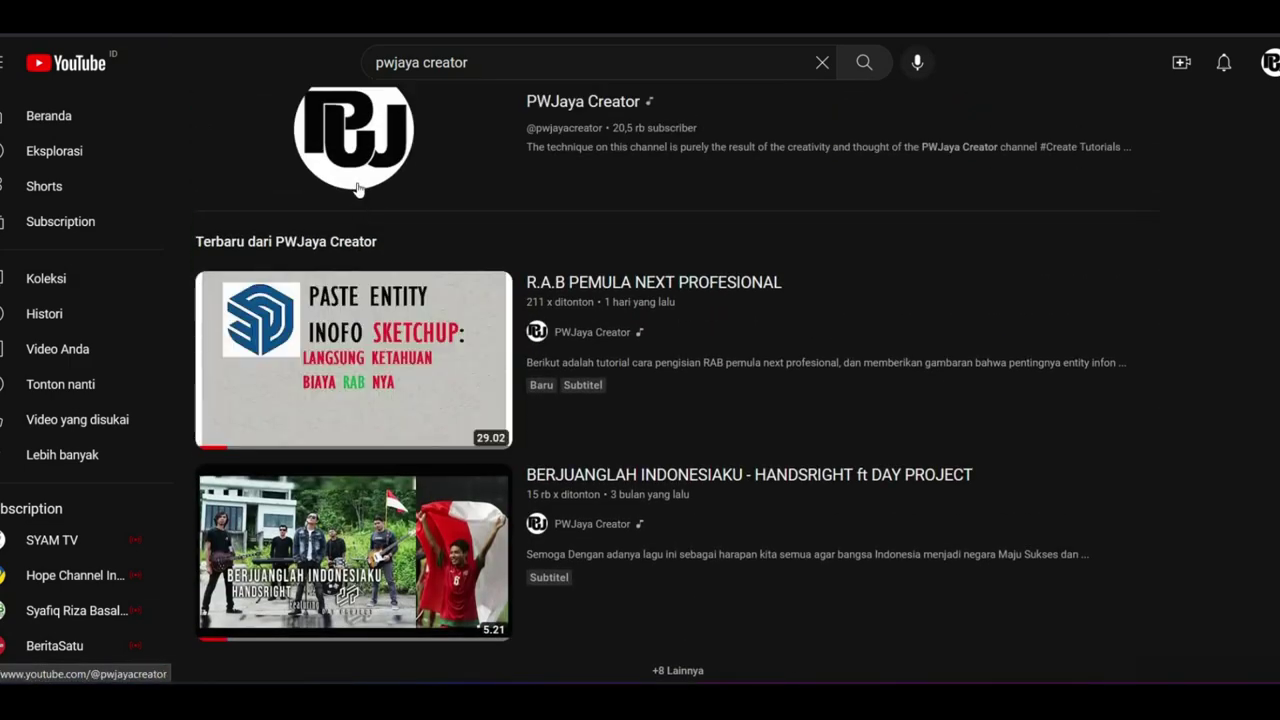
- On the channel's video list, open 'Sketchup Teknik Cepat Buat Detail Konstruksi Rumah Dua Lantai Part 1'
click(358, 189)
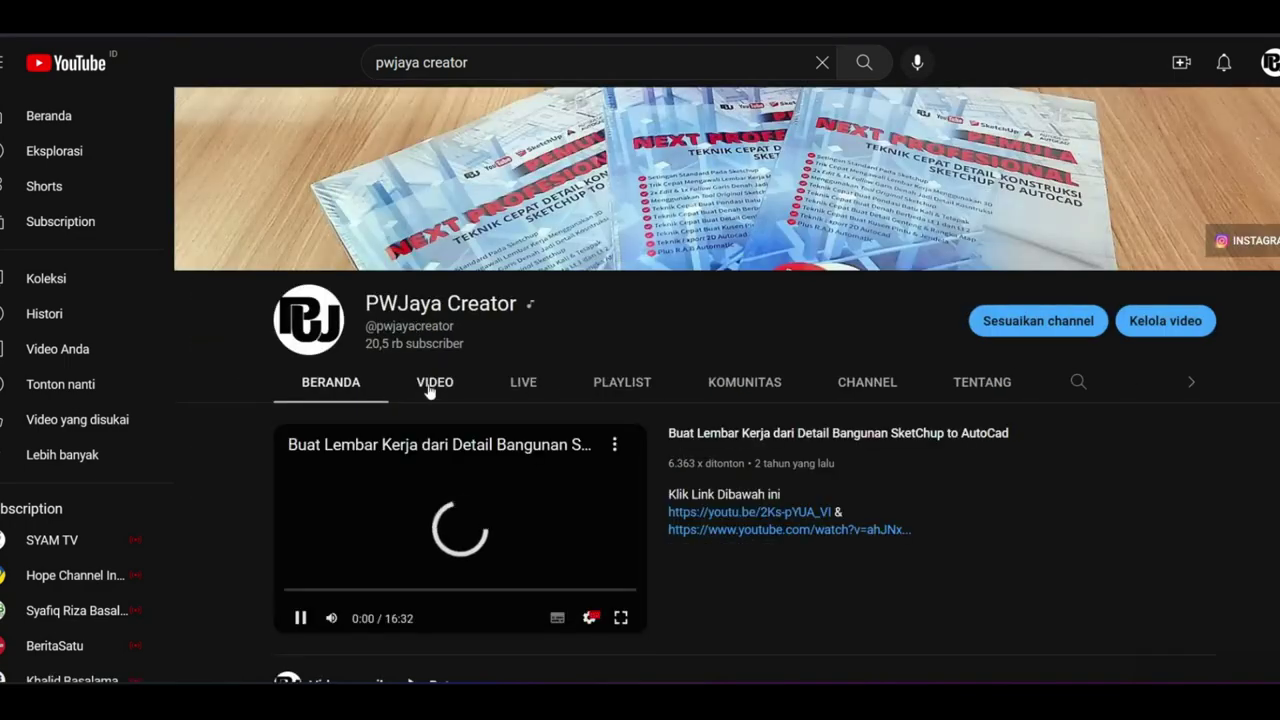
click(430, 388)
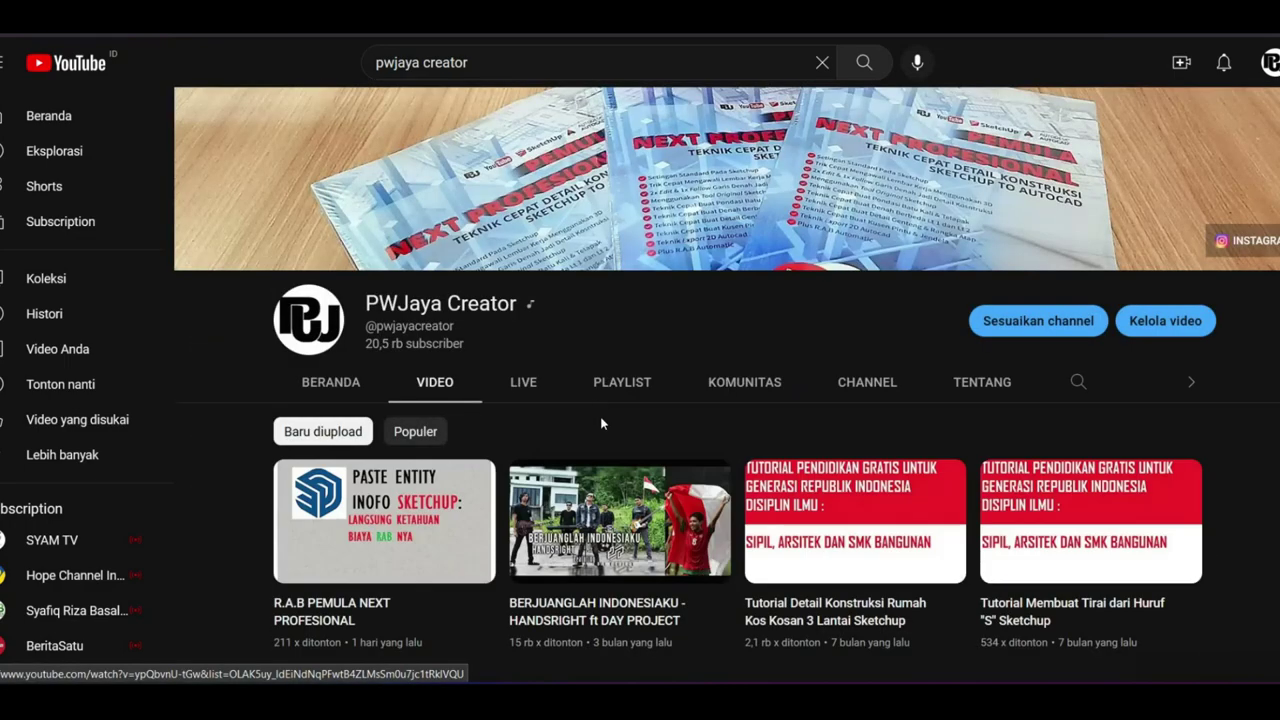
scroll(601, 423, down, 5)
scroll(601, 423, down, 5)
scroll(598, 416, down, 3)
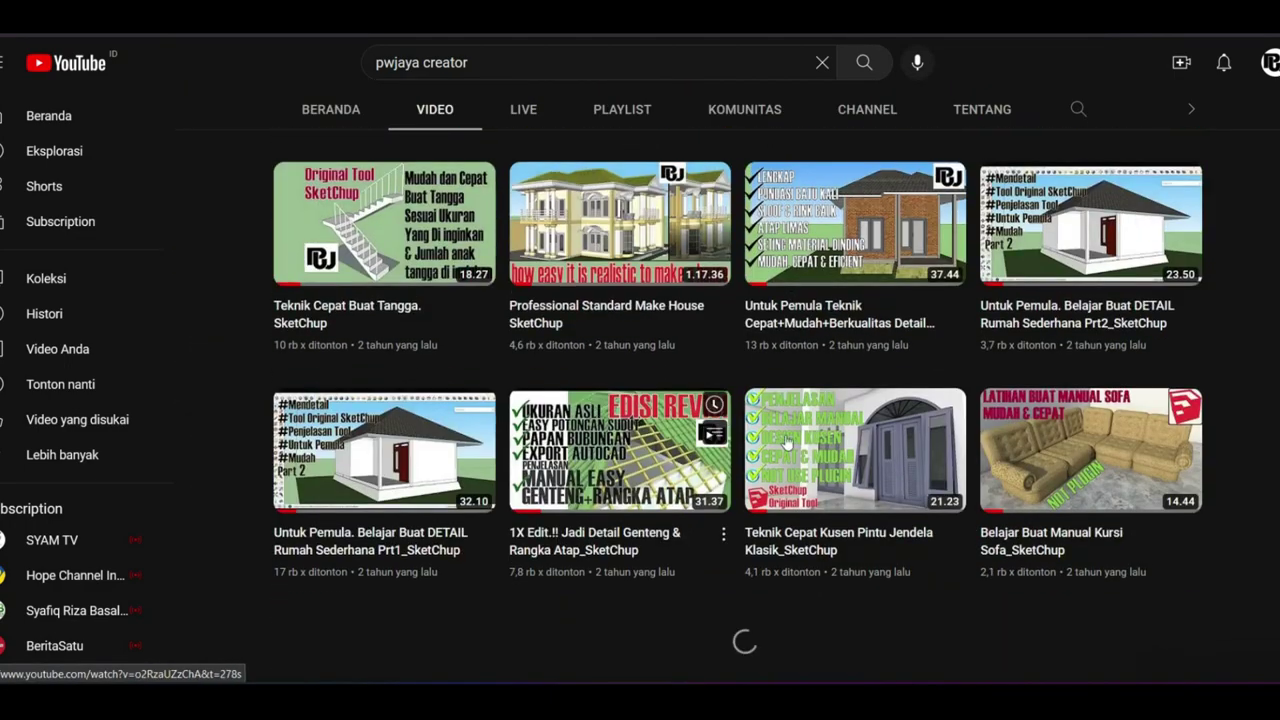
scroll(846, 443, down, 5)
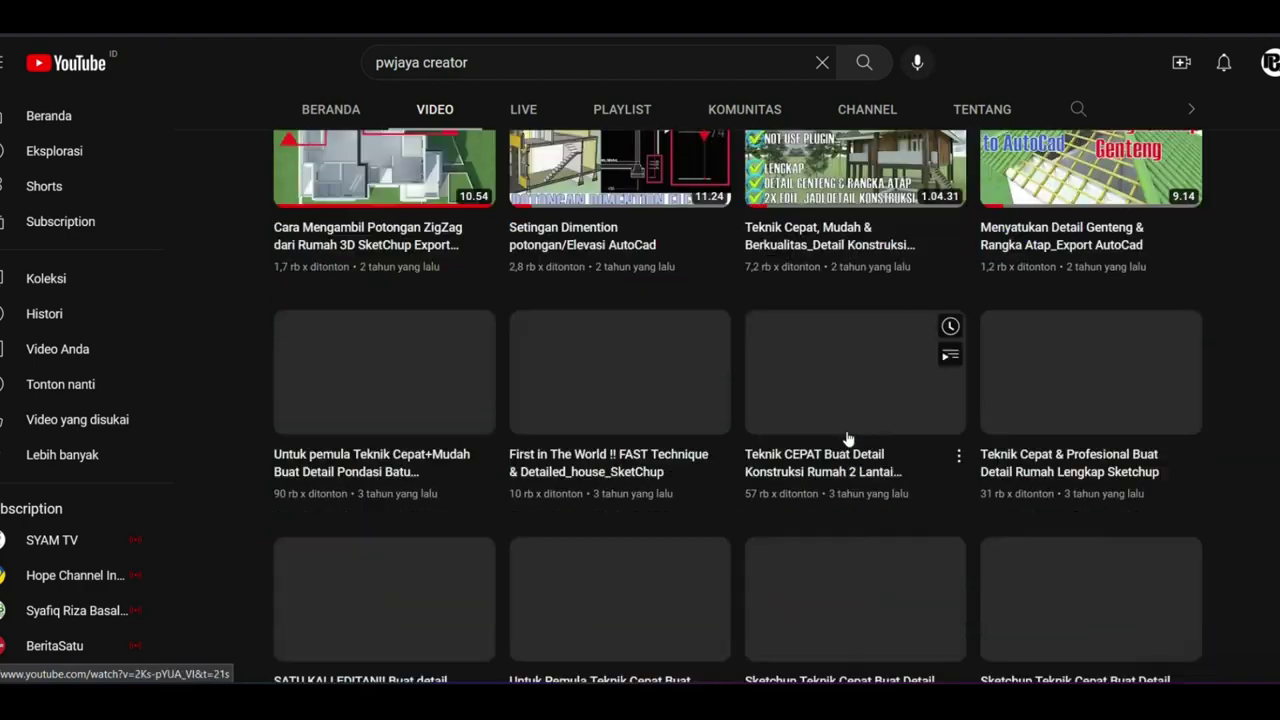
scroll(805, 432, down, 5)
scroll(1010, 330, up, 3)
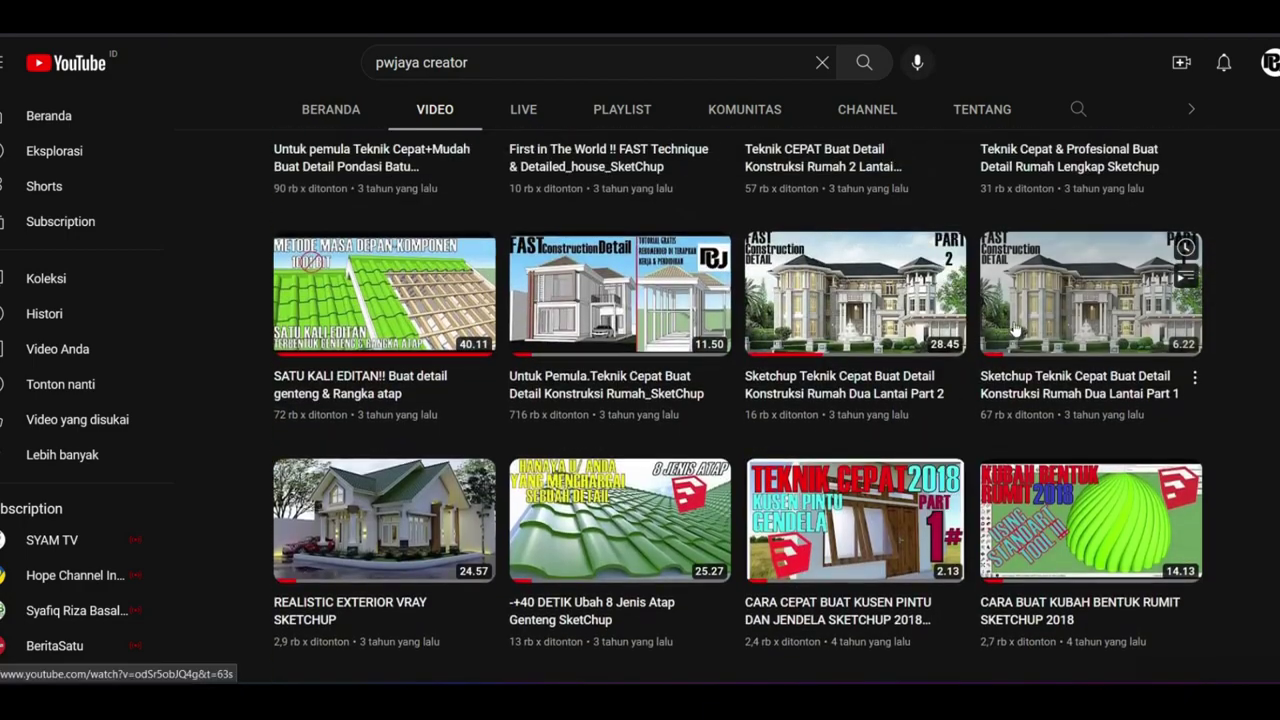
click(1012, 328)
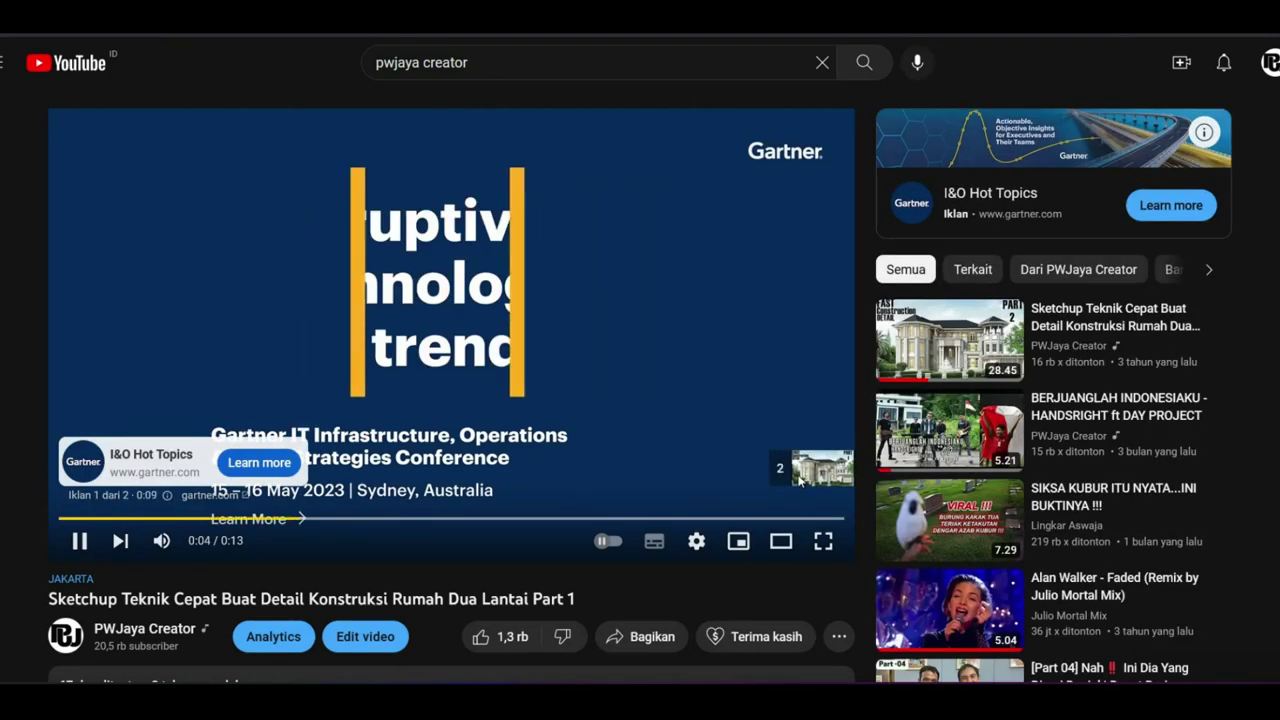
- Skip the YouTube ad and replay the two-storey house video from near its start
click(796, 476)
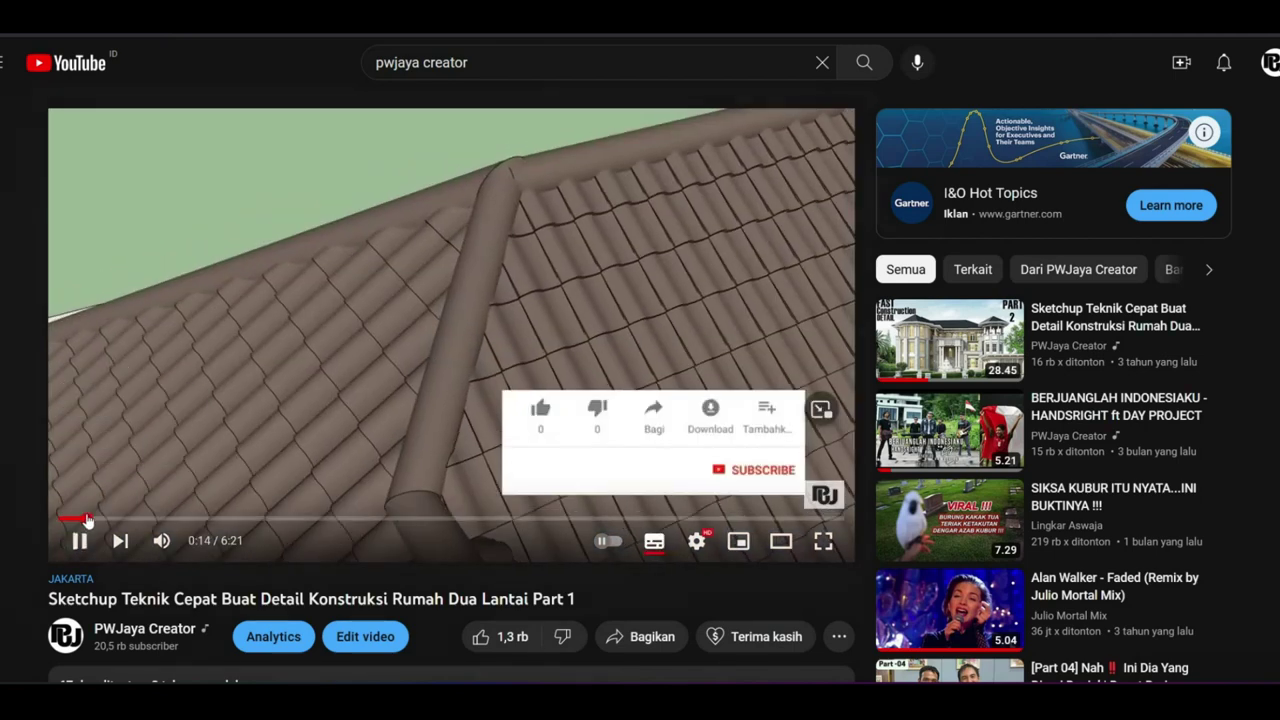
drag(87, 519, 74, 520)
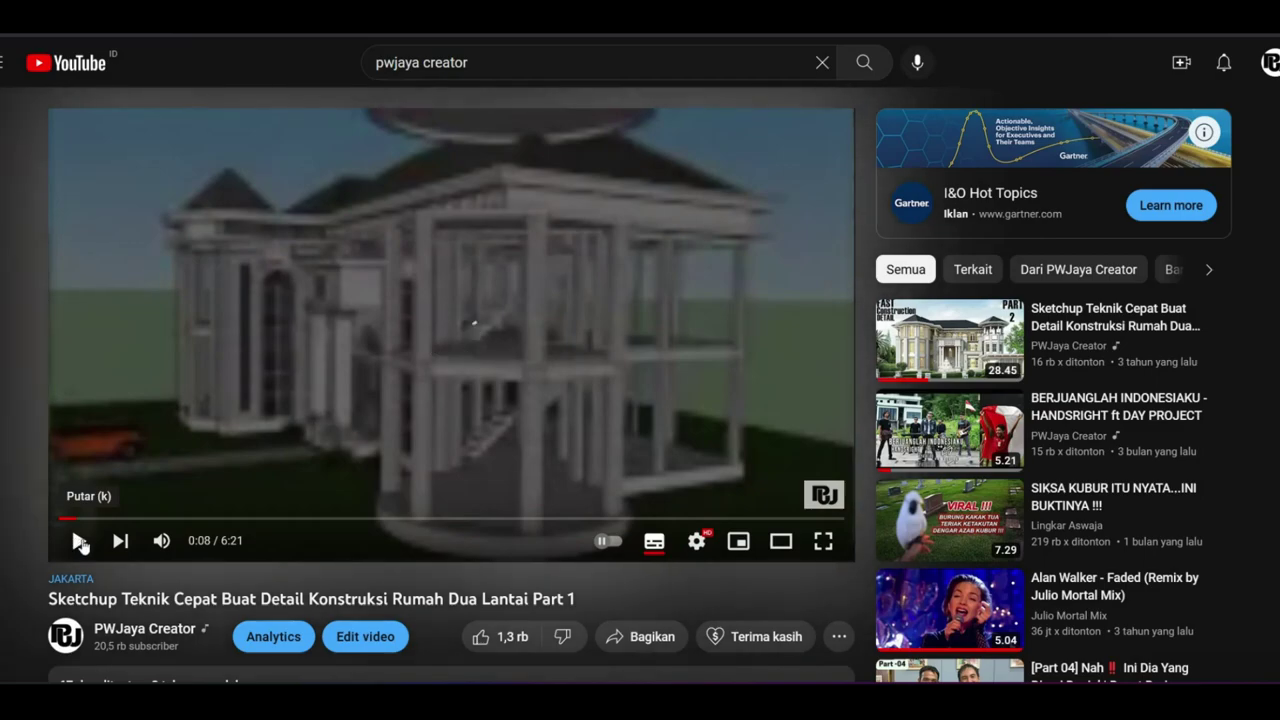
click(78, 545)
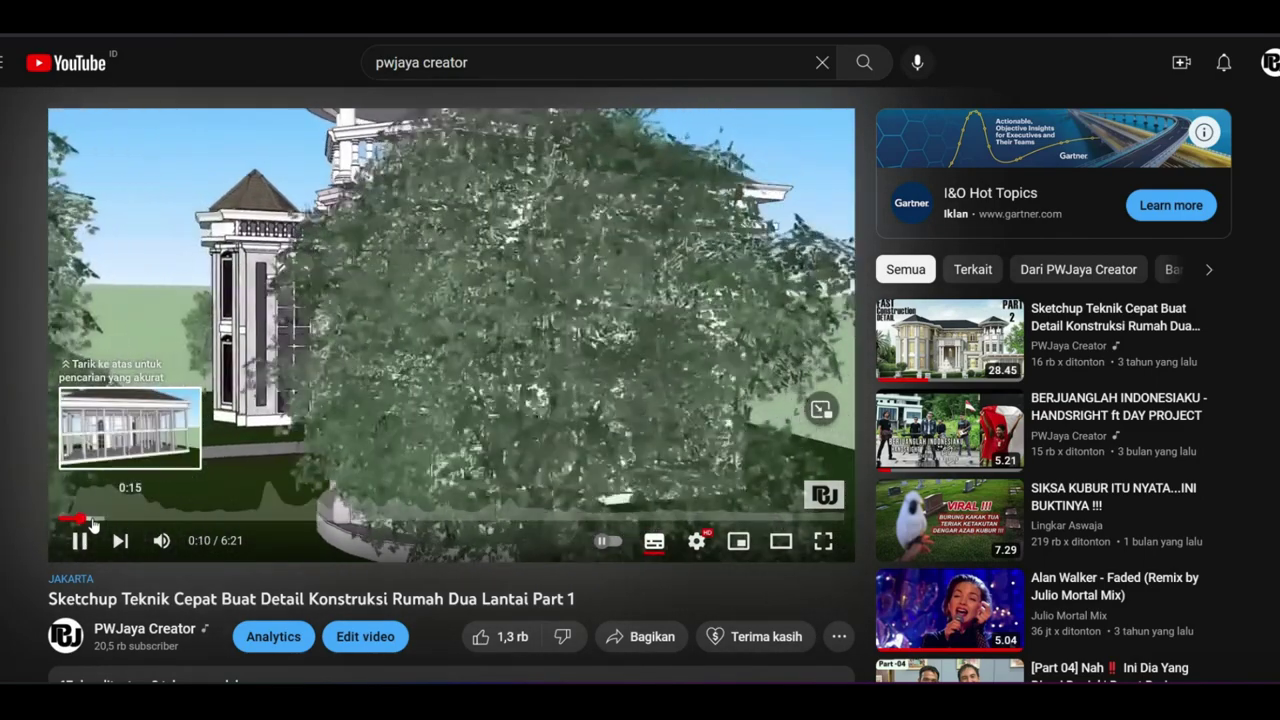
- Skim ahead past the exterior and balcony shots, pausing at 0:50 on the roof tiles
click(91, 520)
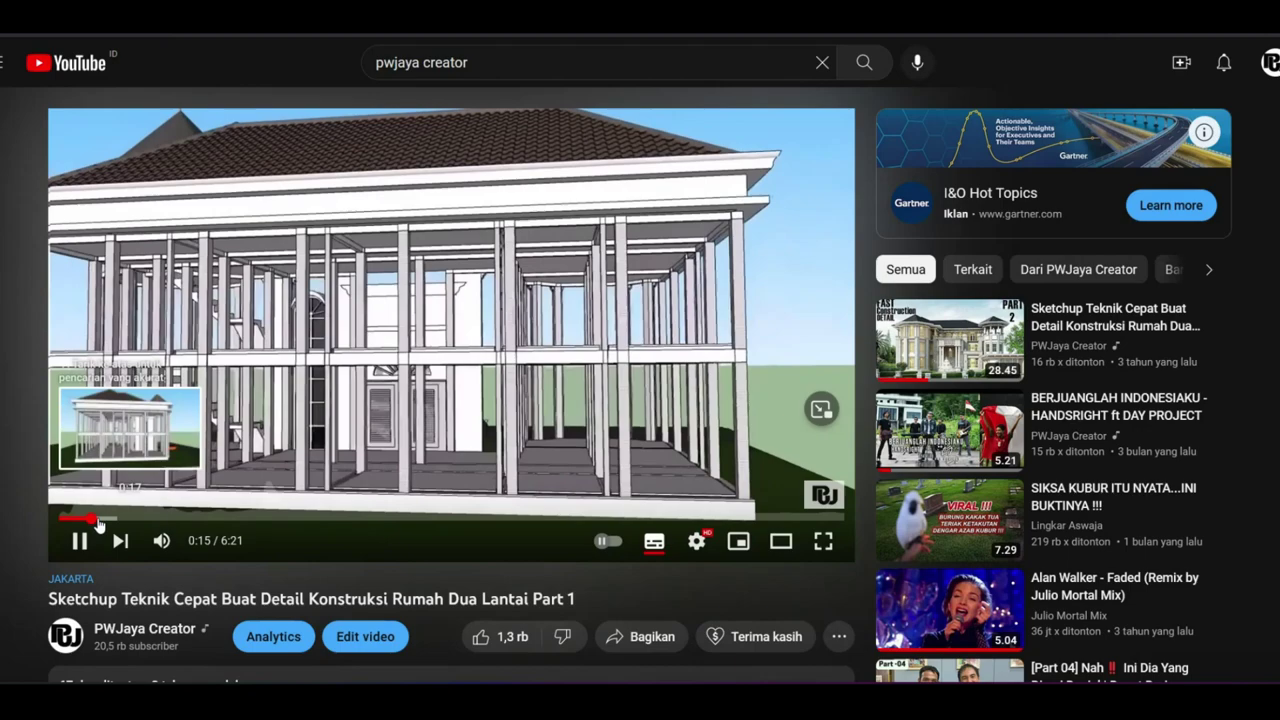
click(108, 520)
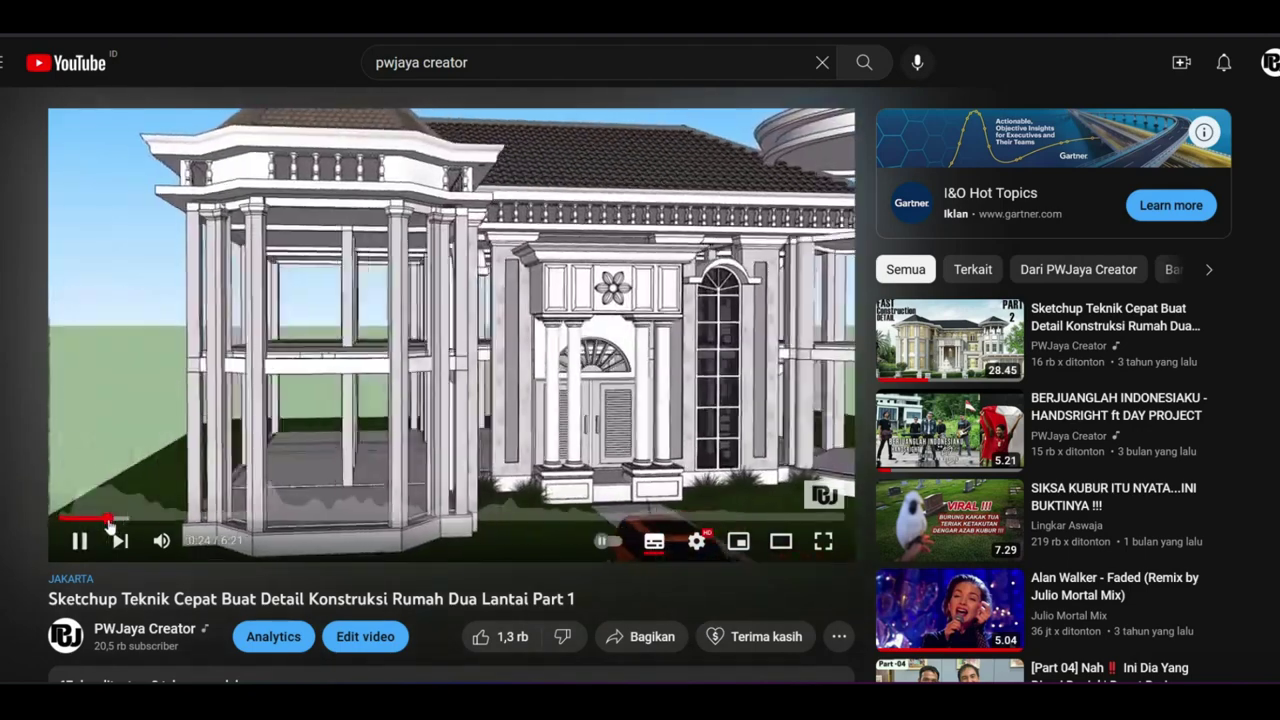
click(128, 520)
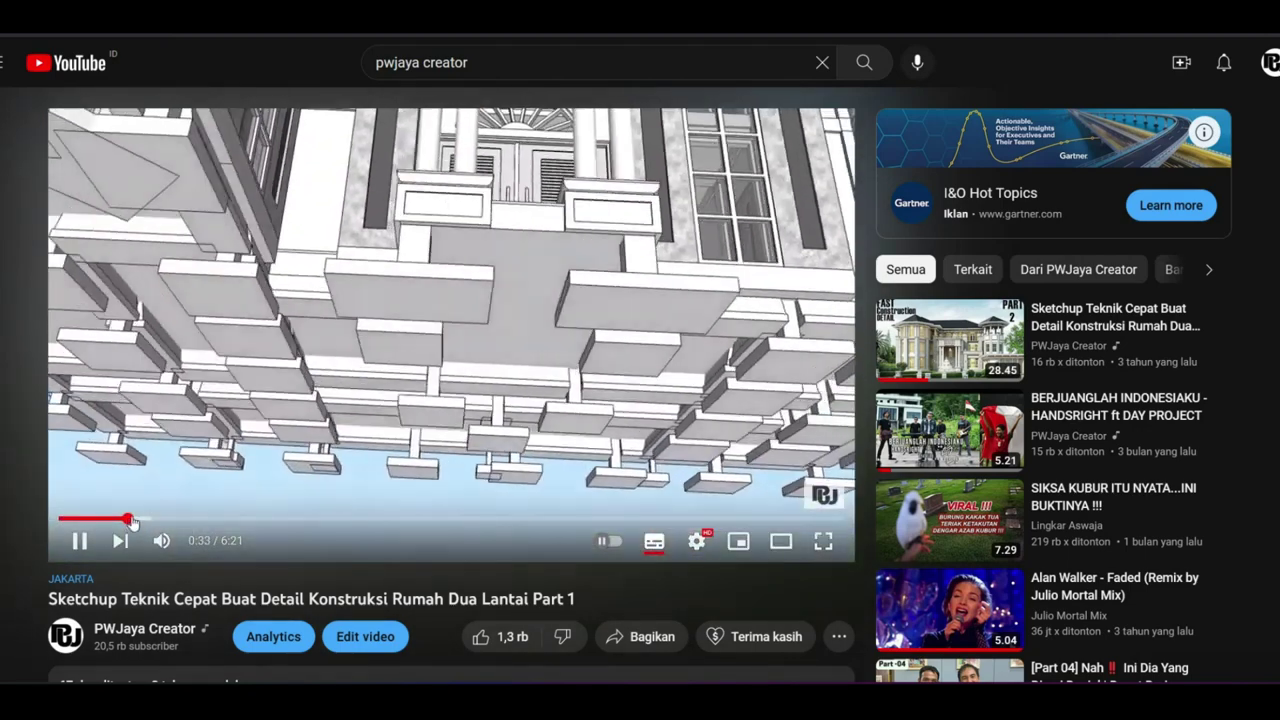
click(139, 520)
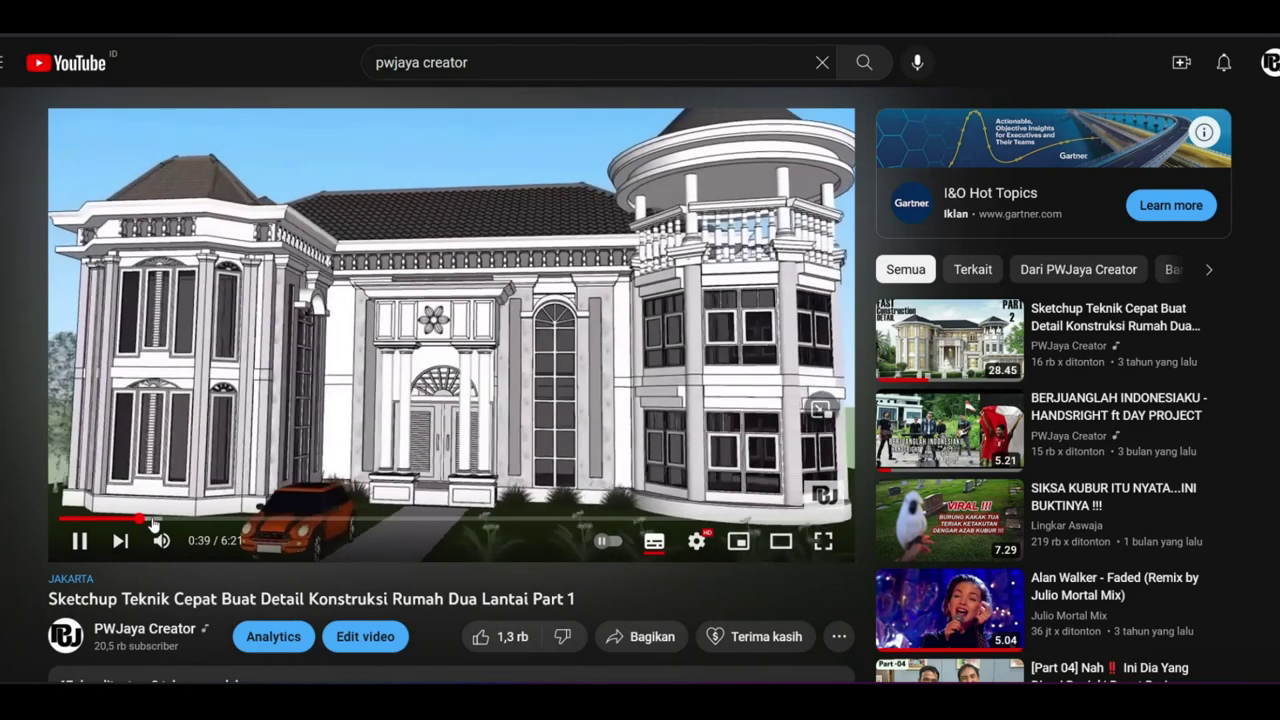
click(153, 520)
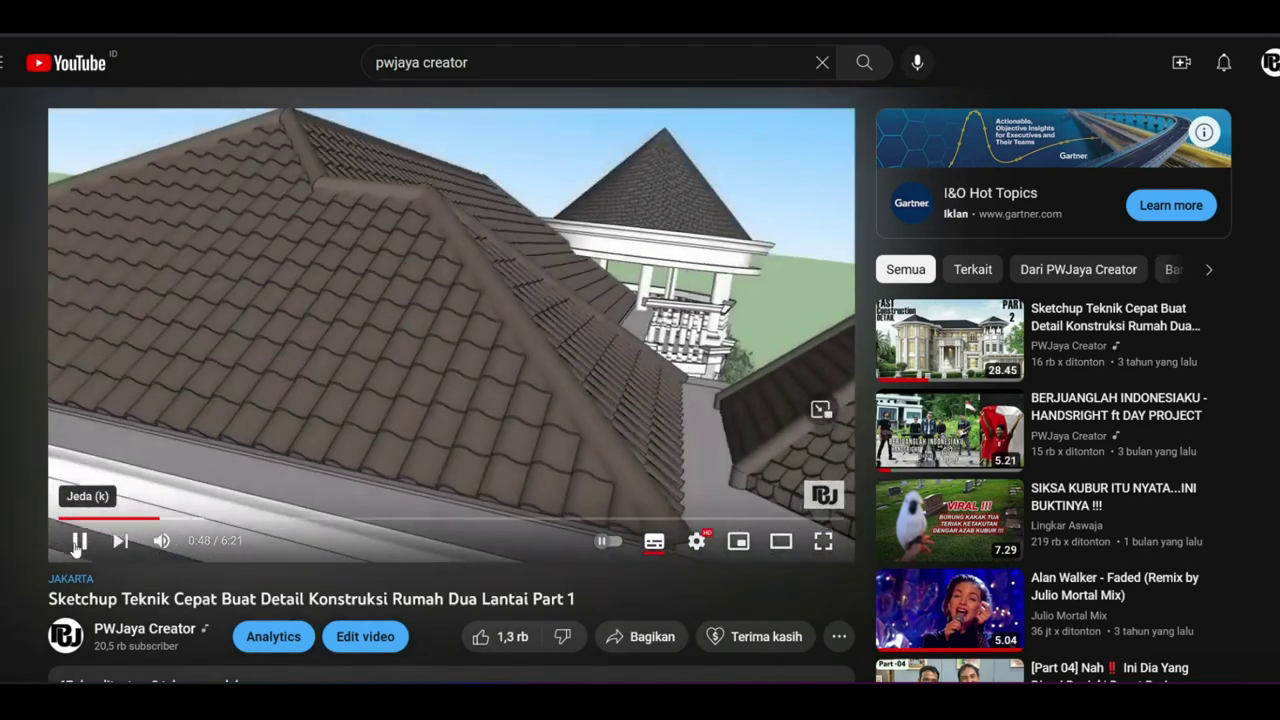
click(80, 541)
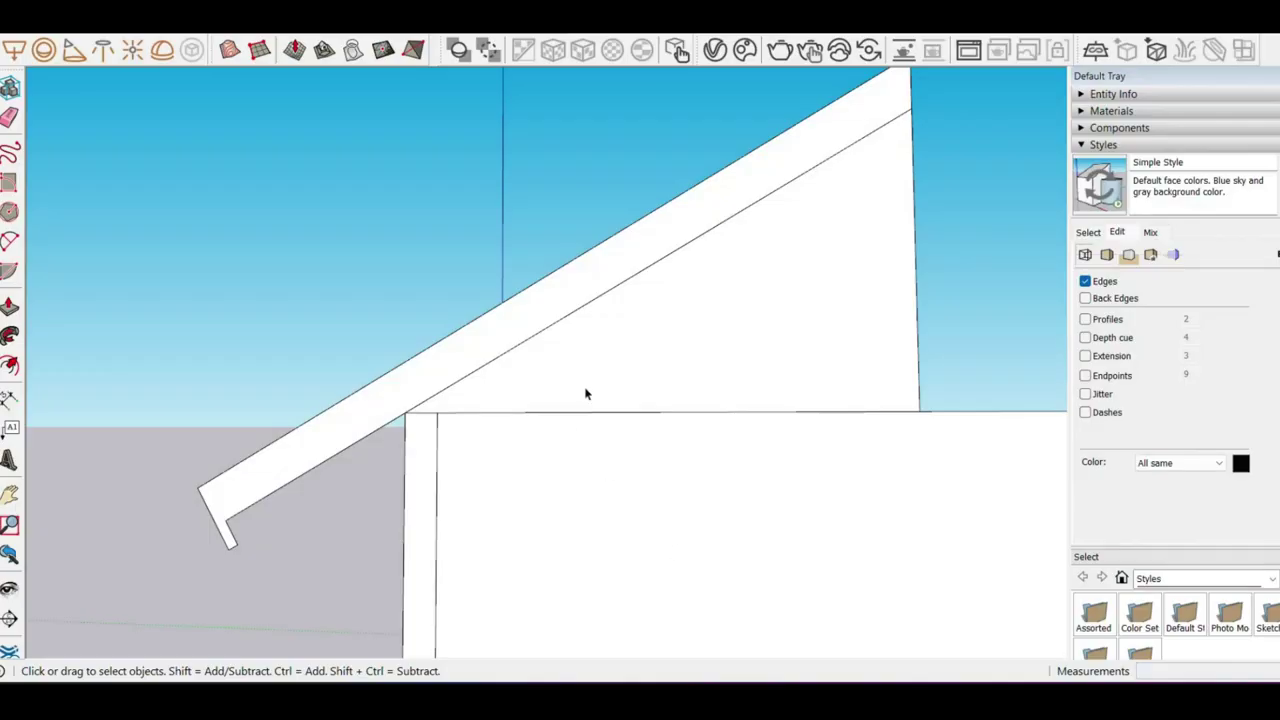
scroll(590, 380, down, 2)
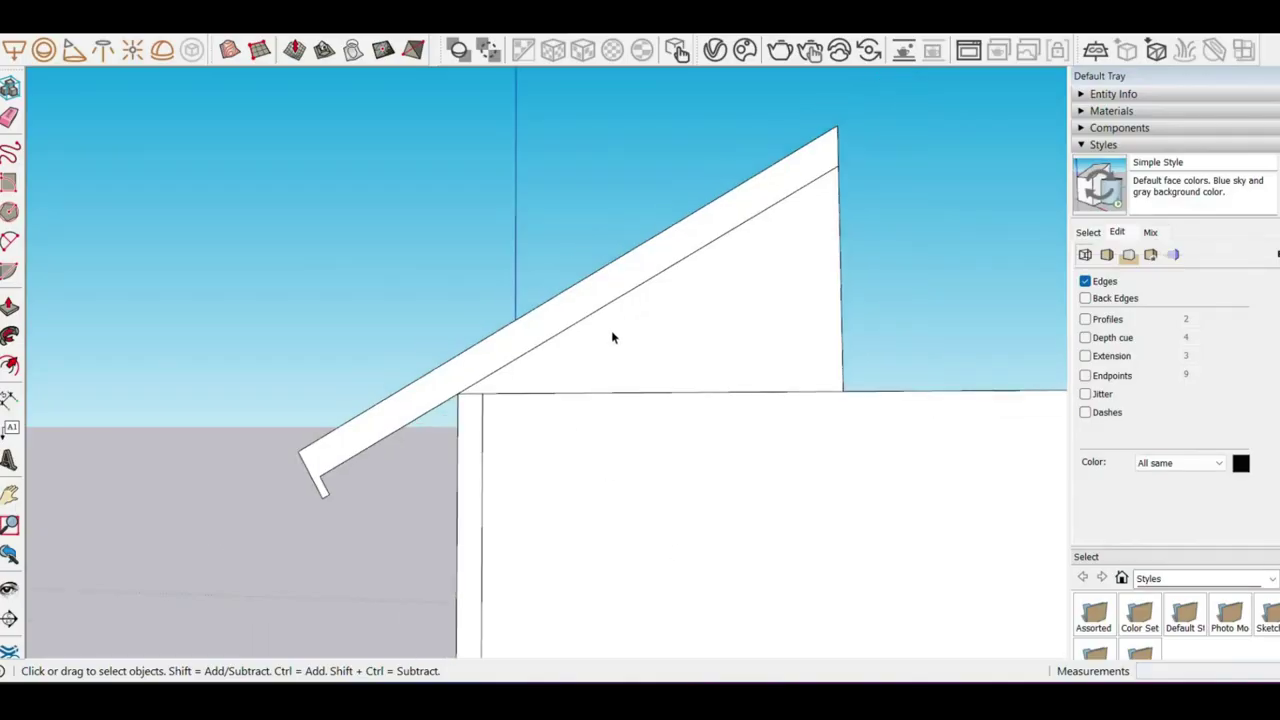
- Erase the stray inner edge of the roof board
key(e)
click(618, 303)
scroll(608, 332, down, 2)
key(space)
- Draw a rectangular face spanning the tops of the walls
mouse_move(607, 340)
middle_down()
mouse_move(614, 571)
mouse_move(594, 471)
mouse_move(586, 486)
middle_up()
key(r)
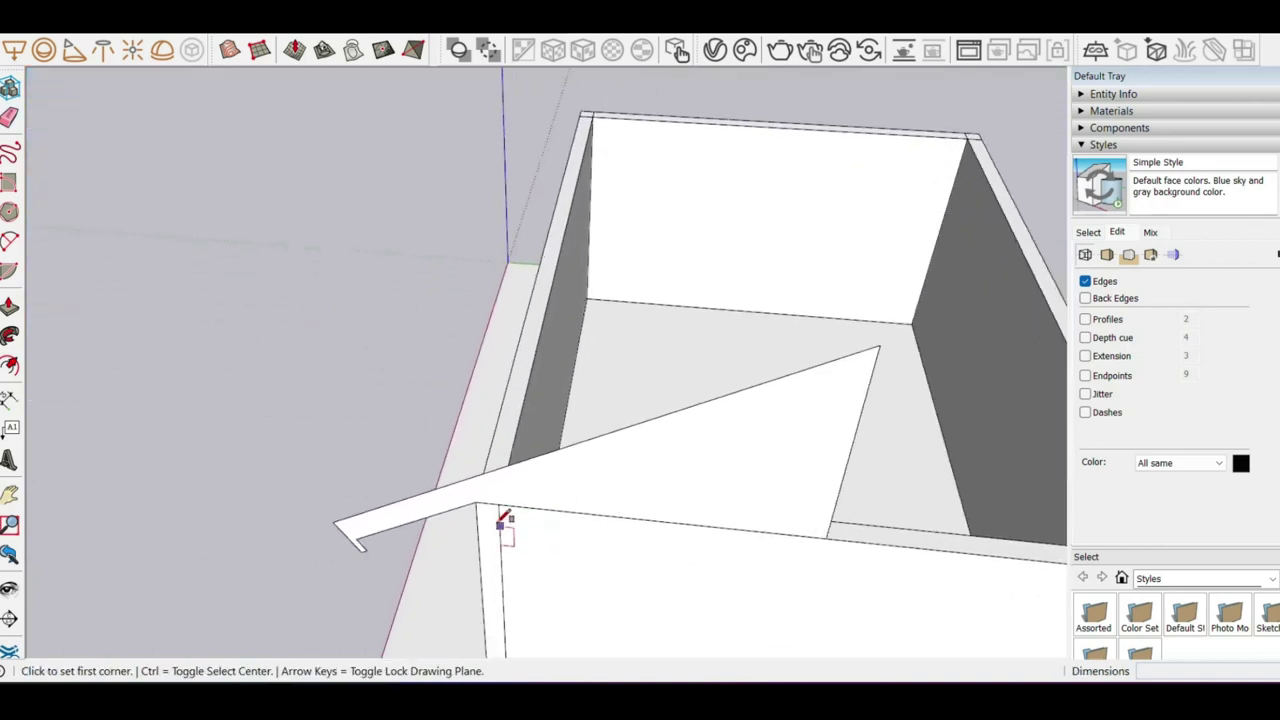
click(510, 522)
scroll(814, 214, down, 2)
scroll(914, 186, down, 2)
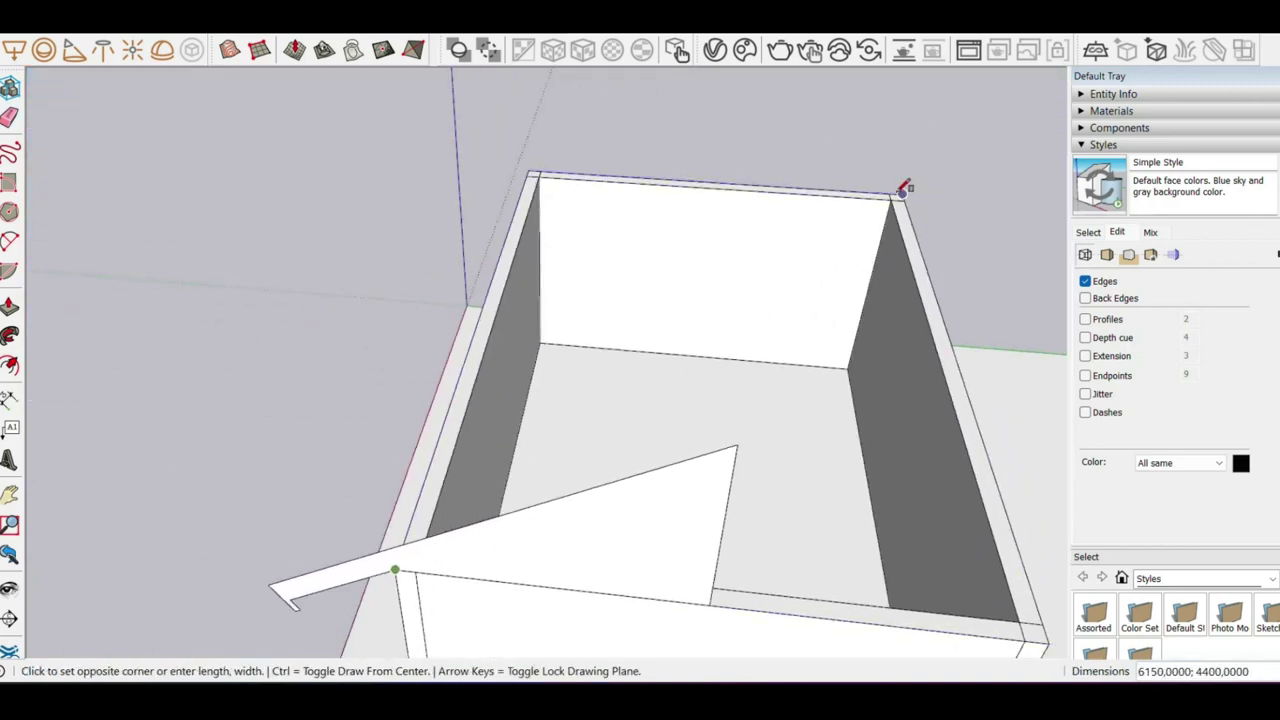
click(903, 191)
key(space)
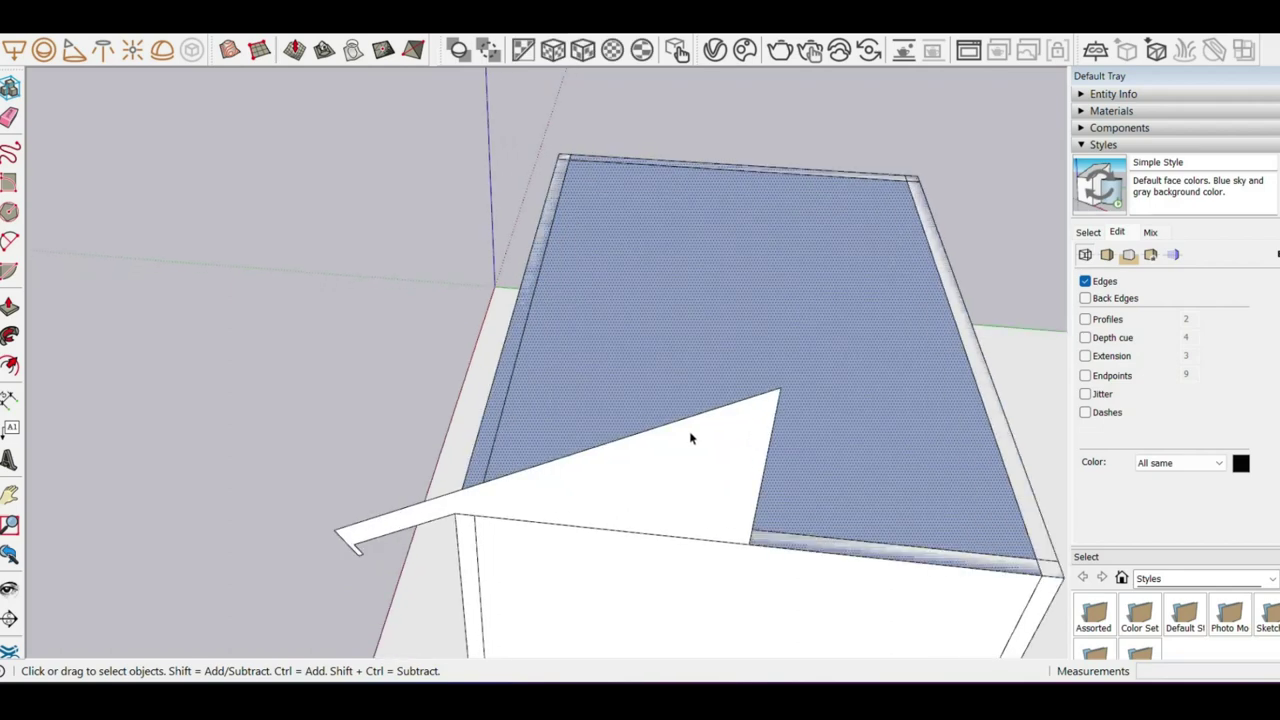
middle_drag(690, 440, 206, 376)
- Push/Pull the top face and orbit around the resulting hip-roofed house
click(10, 336)
mouse_move(606, 477)
middle_down()
mouse_move(666, 486)
mouse_move(566, 377)
mouse_move(595, 417)
mouse_move(880, 209)
mouse_move(814, 77)
mouse_move(908, 437)
middle_up()
key(space)
mouse_move(748, 428)
middle_down()
mouse_move(888, 555)
mouse_move(771, 517)
mouse_move(803, 489)
mouse_move(703, 323)
mouse_move(591, 394)
mouse_move(686, 314)
mouse_move(509, 429)
middle_up()
key(e)
key(space)
- Group the selected hip roof faces with Make Group, then orbit to check the roof group
click(588, 397)
right_click(560, 380)
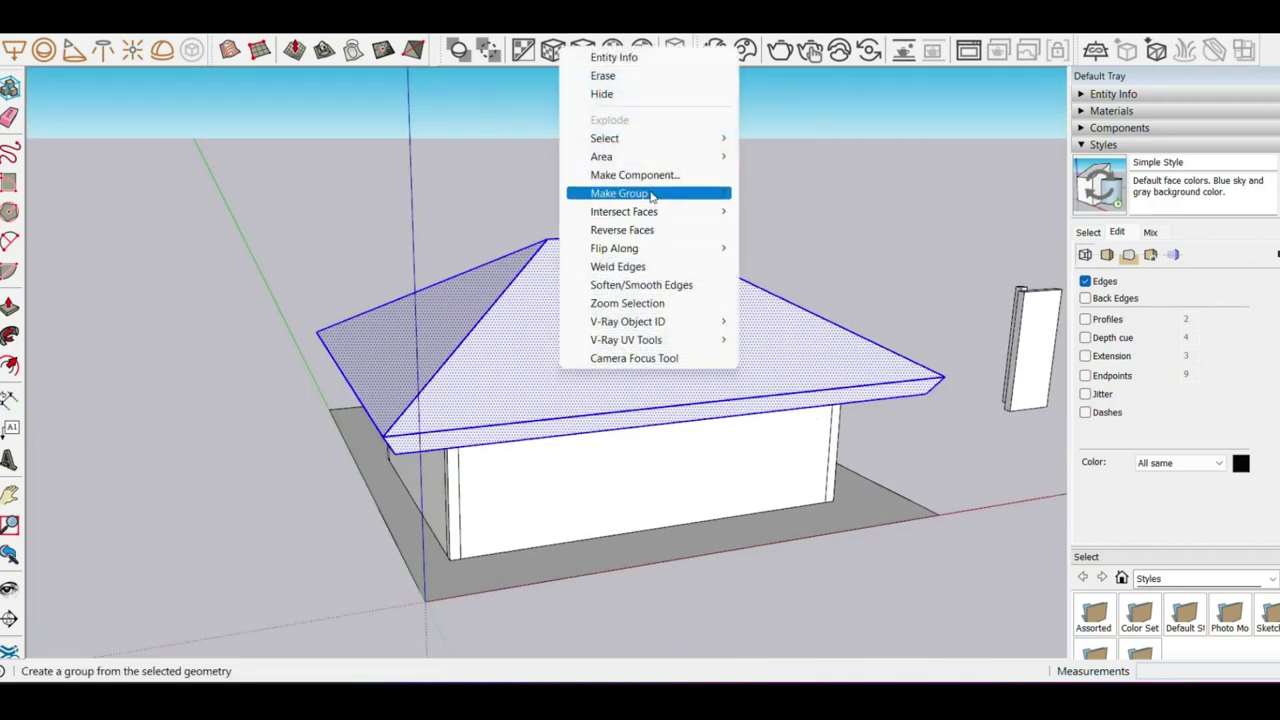
click(650, 194)
click(677, 277)
mouse_move(677, 277)
middle_down()
mouse_move(680, 334)
mouse_move(777, 203)
mouse_move(668, 328)
middle_up()
click(777, 203)
click(667, 337)
middle_drag(543, 408, 473, 435)
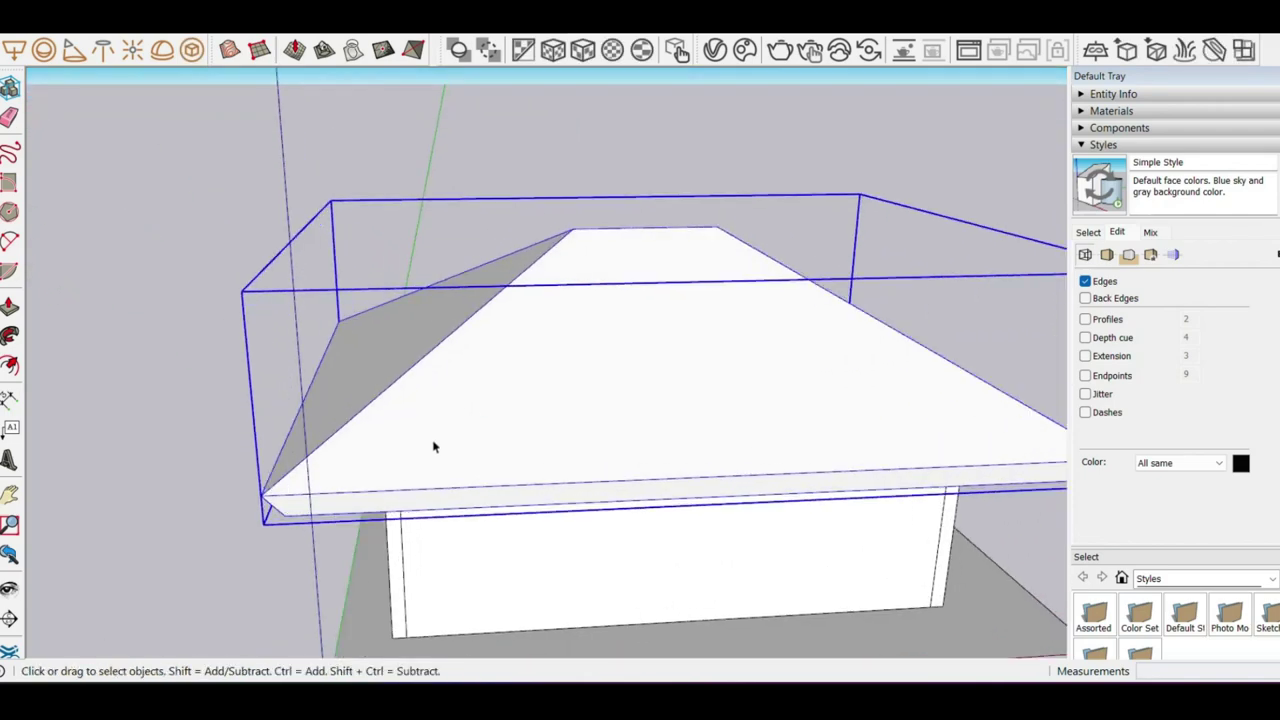
middle_drag(434, 447, 480, 457)
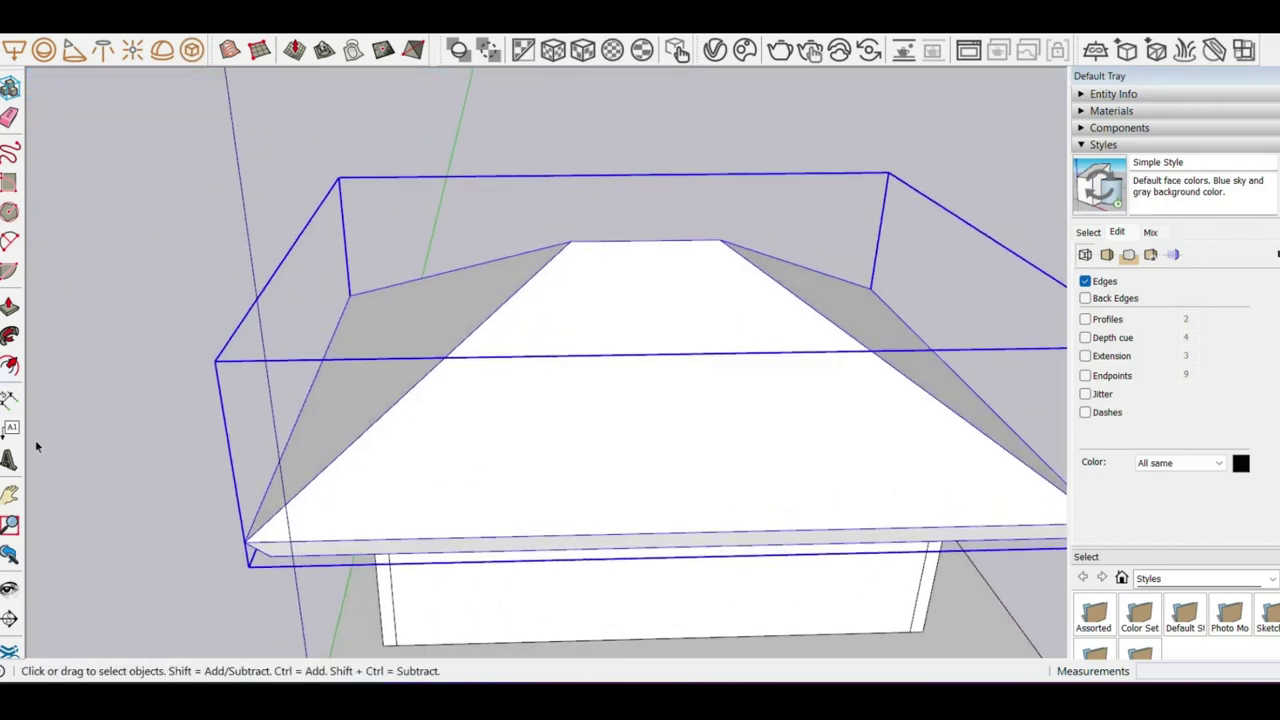
- Place an angled Protractor guide across the roof slab corner
click(9, 398)
scroll(466, 552, up, 2)
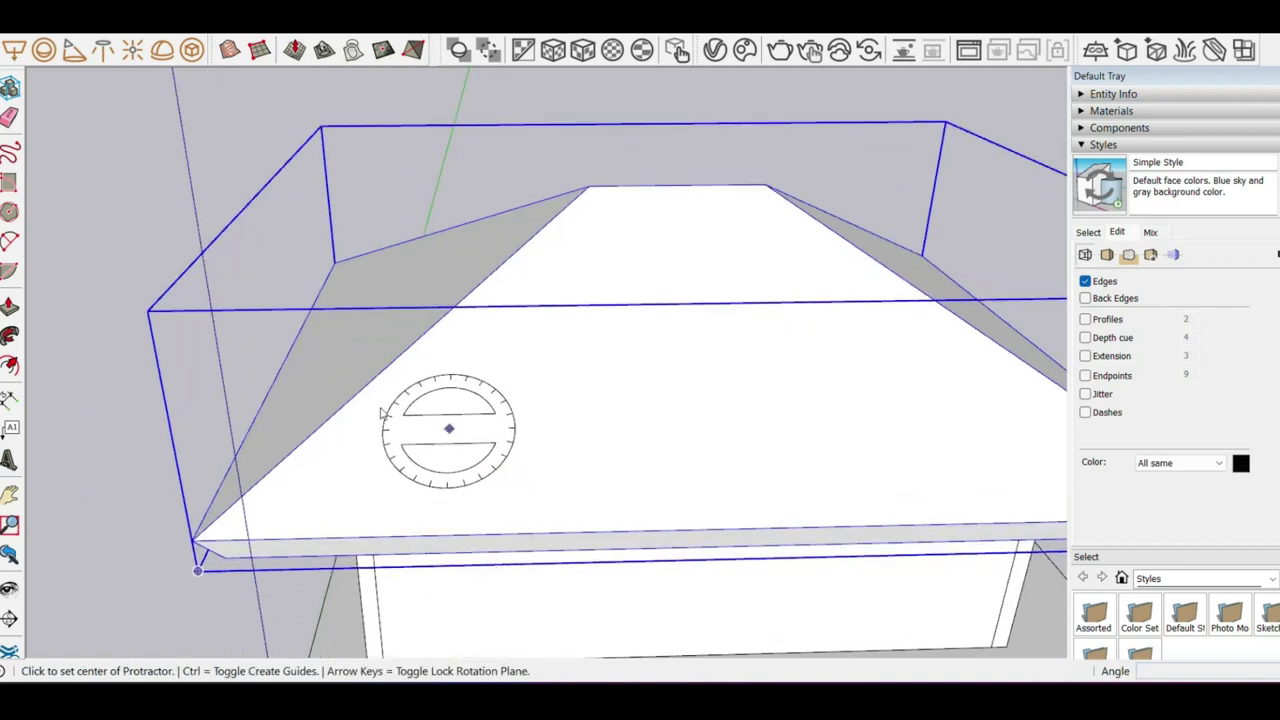
click(9, 427)
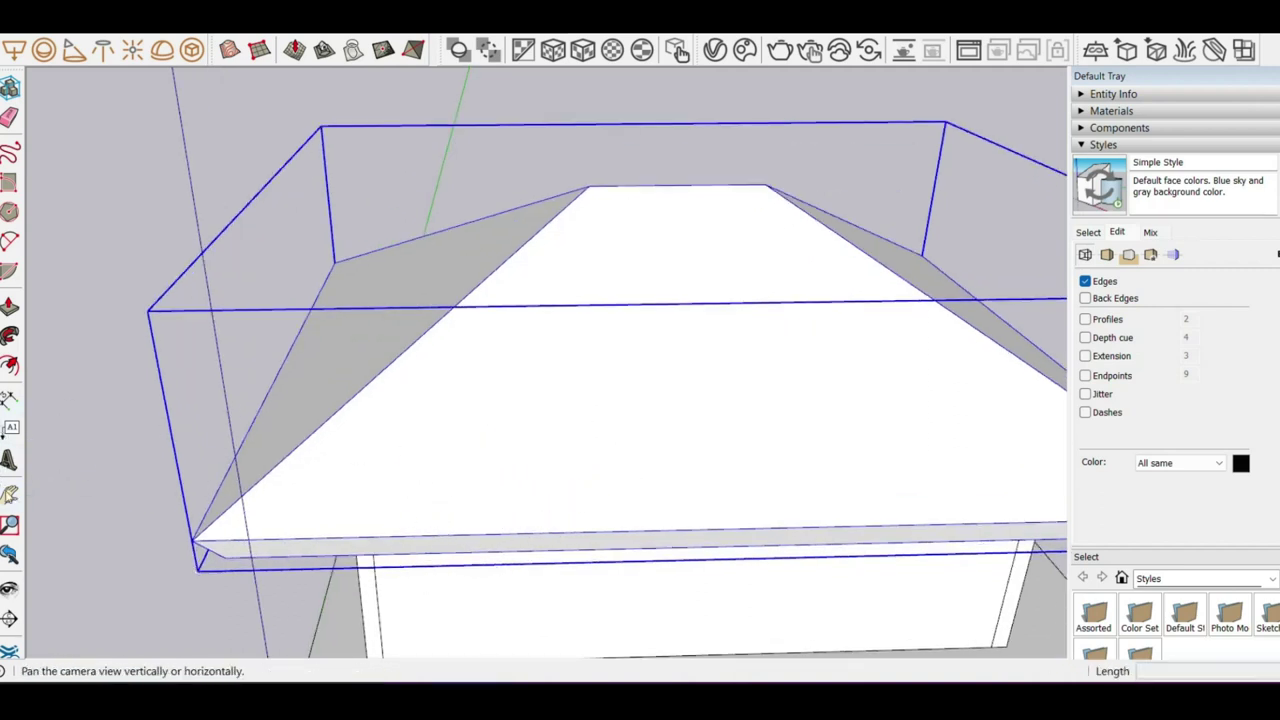
click(9, 398)
scroll(334, 537, up, 2)
scroll(263, 523, up, 1)
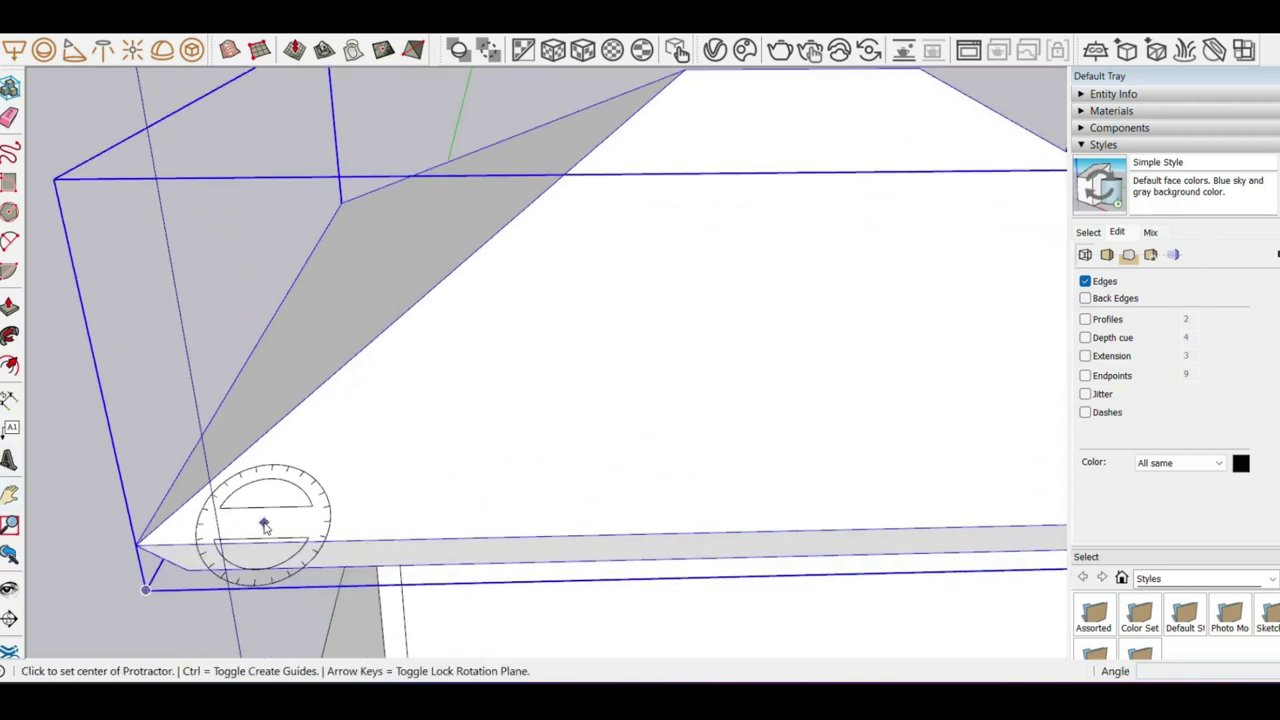
scroll(206, 514, up, 1)
scroll(210, 500, up, 1)
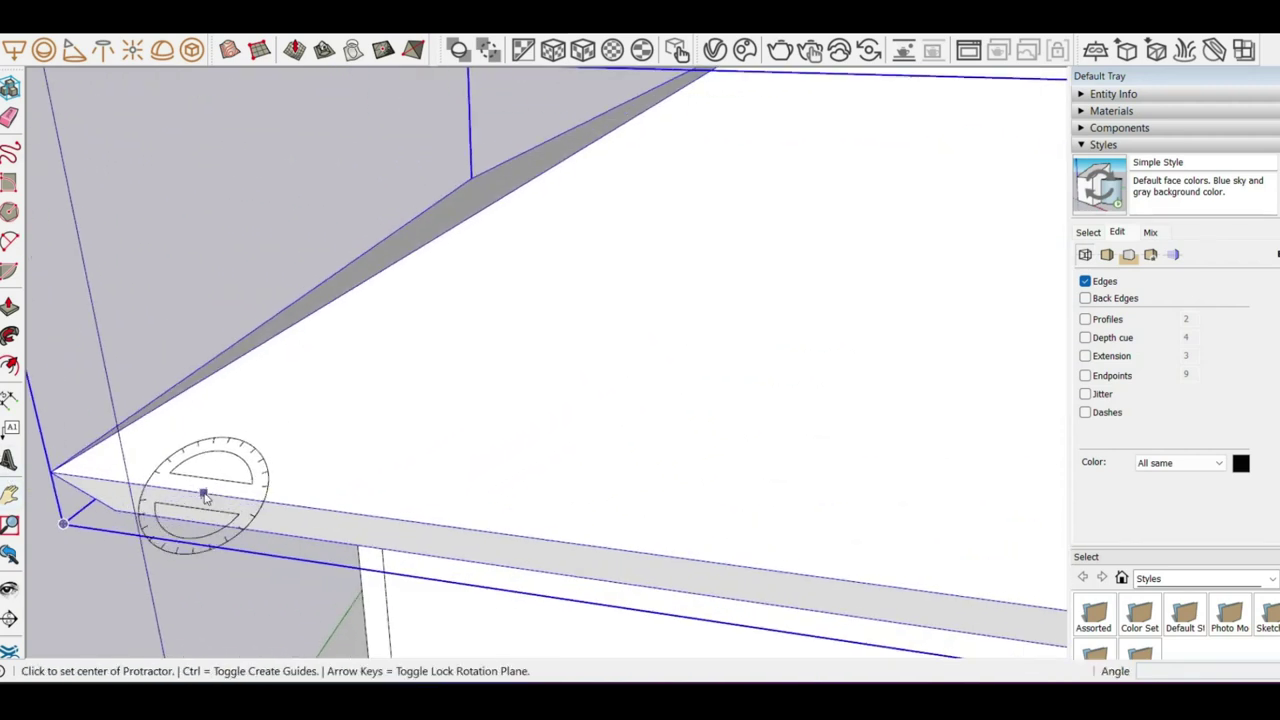
click(203, 492)
click(252, 498)
click(224, 441)
mouse_move(229, 437)
middle_down()
mouse_move(300, 443)
mouse_move(500, 514)
middle_up()
scroll(530, 567, up, 1)
key(space)
- Add parallel Tape Measure guides 200 and 220 from the dashed guide
scroll(530, 567, up, 1)
key(t)
scroll(520, 565, up, 1)
scroll(537, 538, up, 1)
click(527, 541)
text(200)
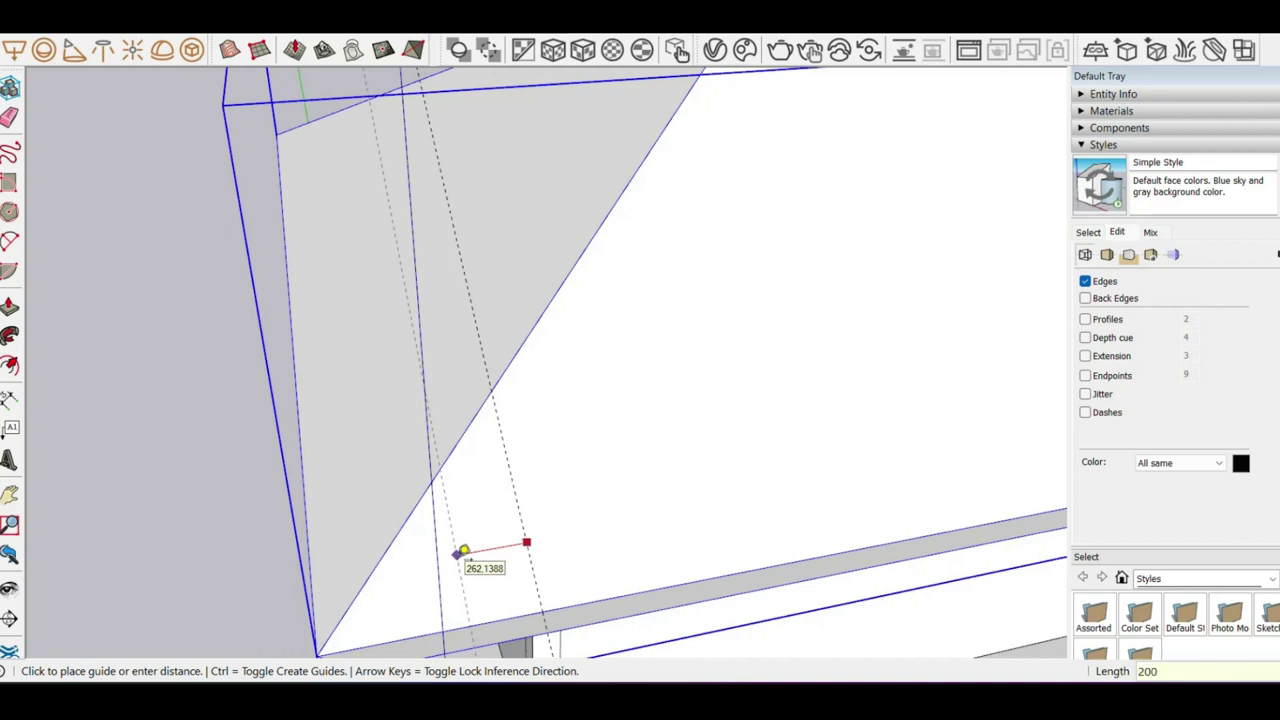
key(Return)
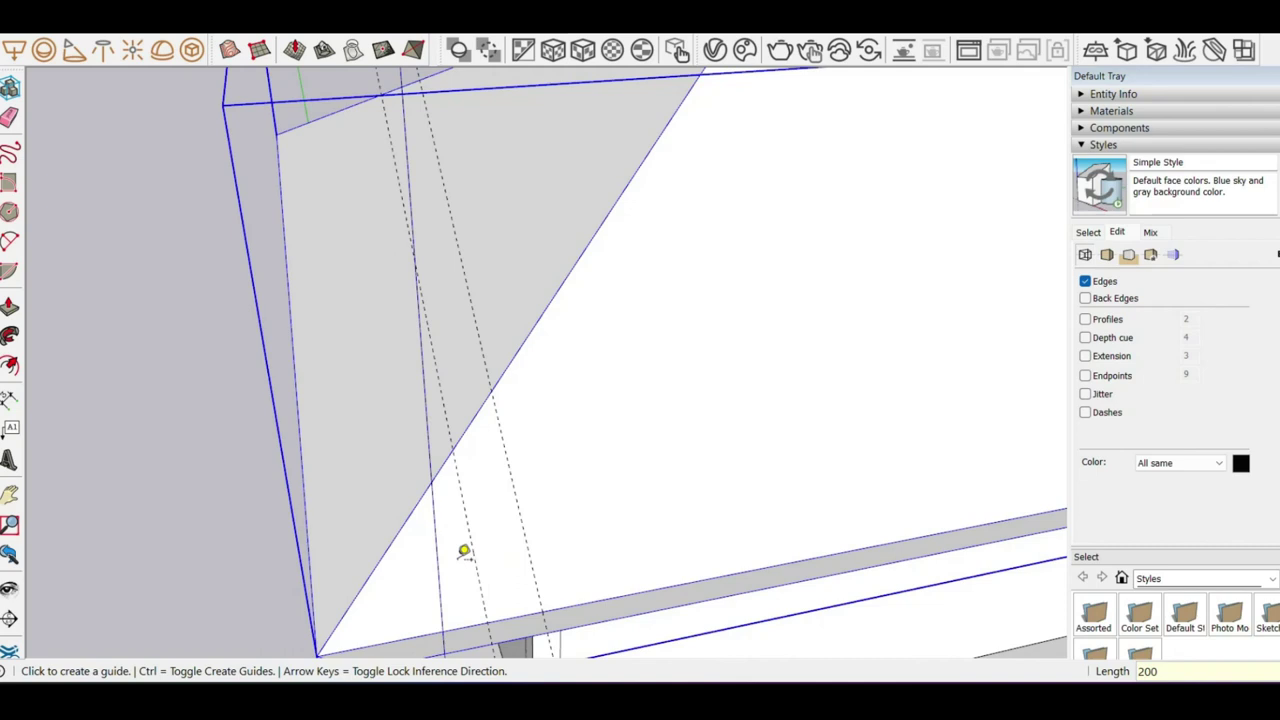
scroll(464, 551, up, 1)
click(535, 547)
text(220)
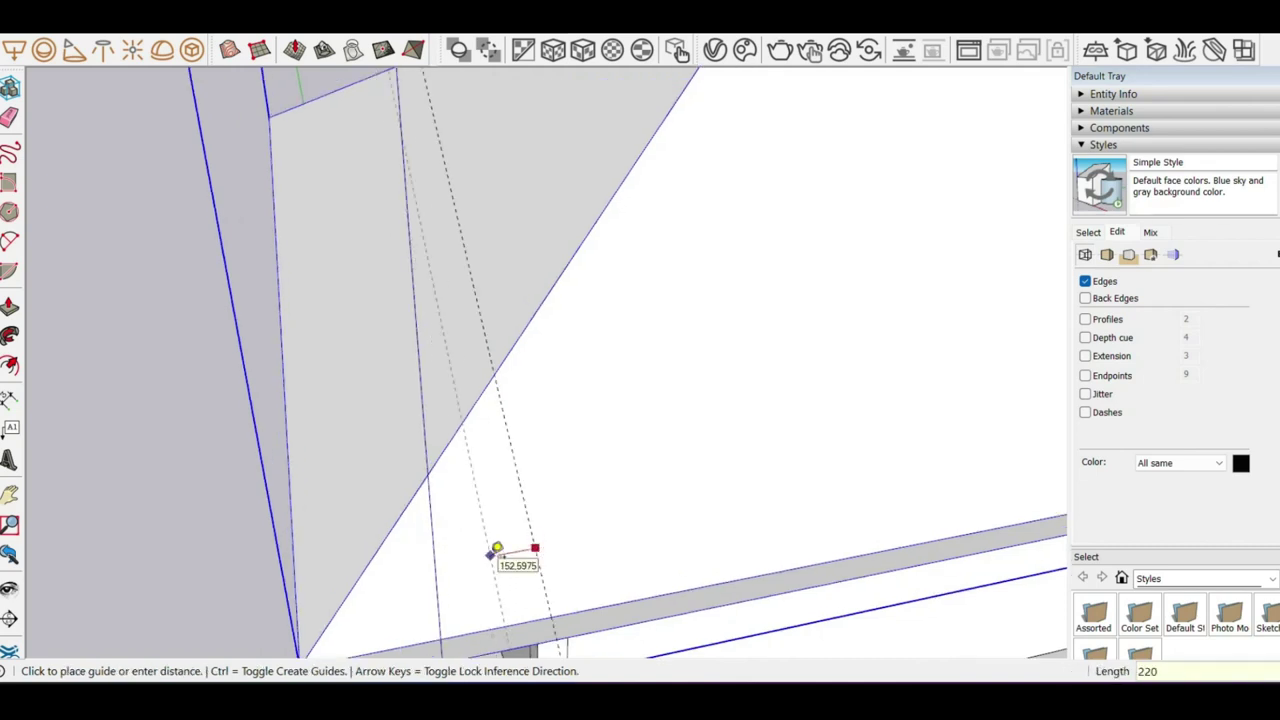
key(Return)
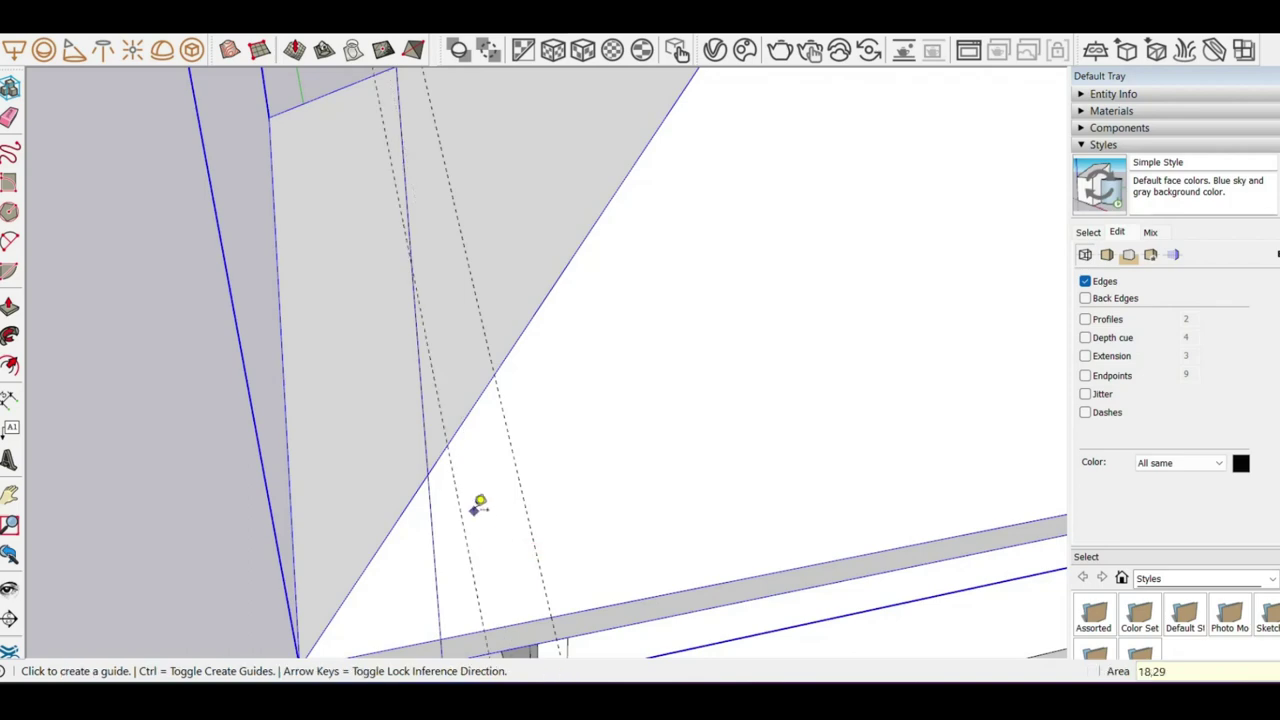
scroll(480, 506, down, 2)
scroll(517, 491, up, 1)
key(space)
- Bring the roof corner into view and reposition the selected item with Move
mouse_move(517, 535)
middle_down()
mouse_move(457, 560)
mouse_move(463, 531)
mouse_move(374, 569)
mouse_move(487, 522)
middle_up()
scroll(487, 522, up, 1)
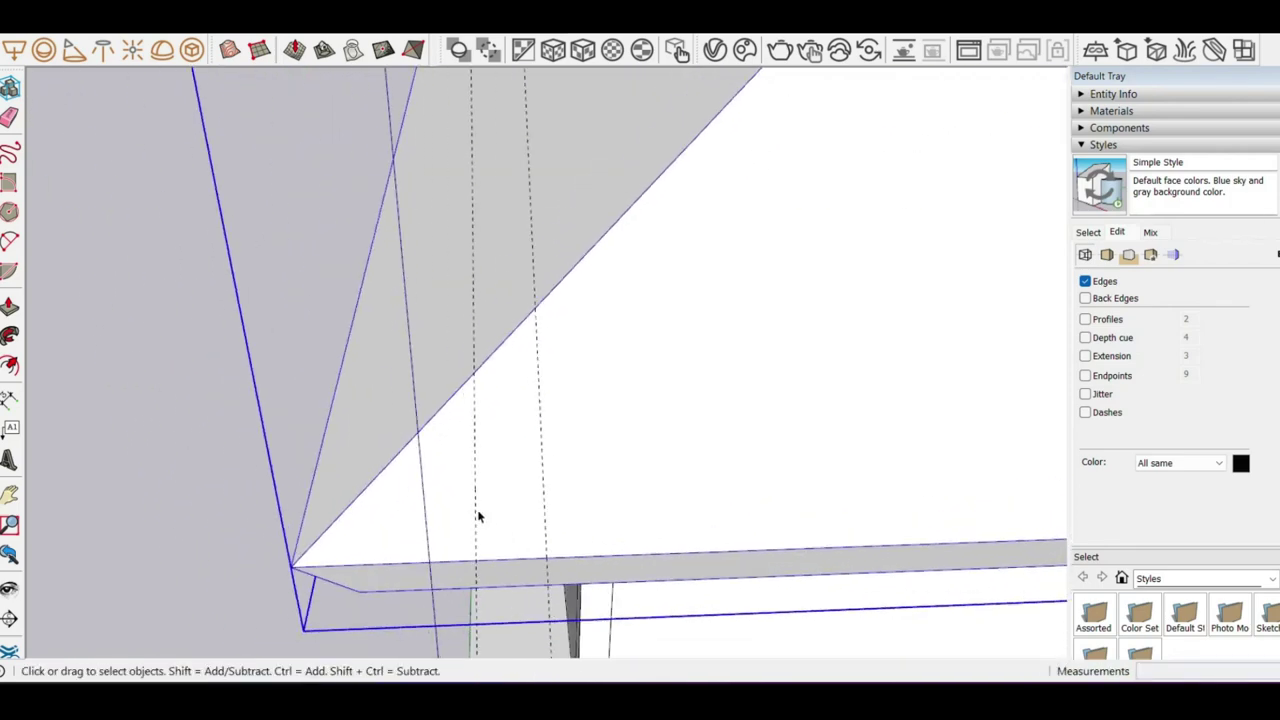
click(473, 514)
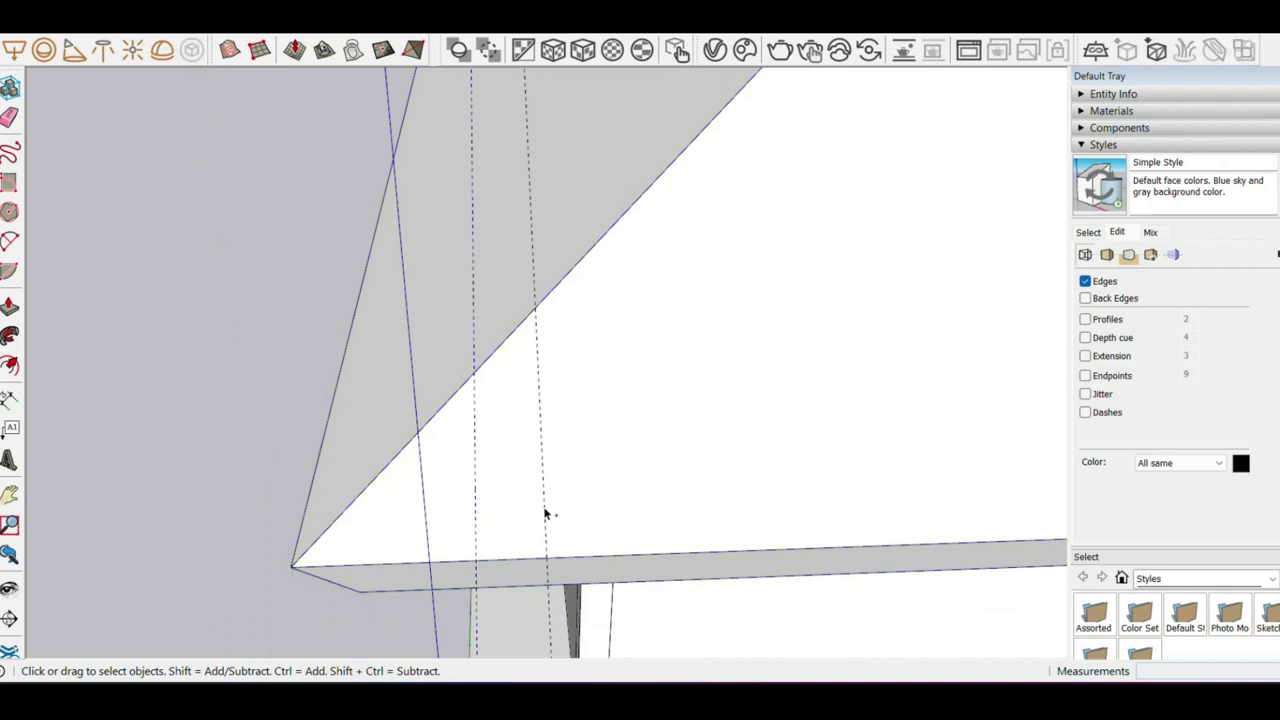
key(m)
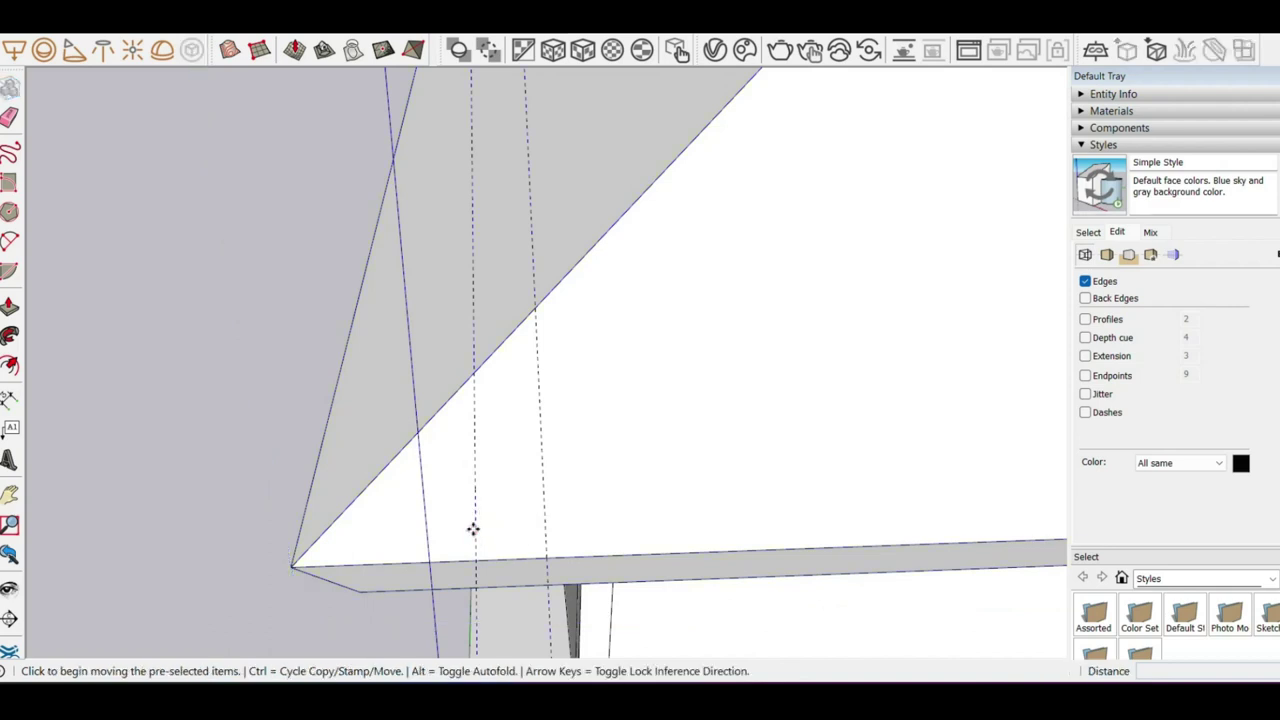
click(473, 529)
click(283, 566)
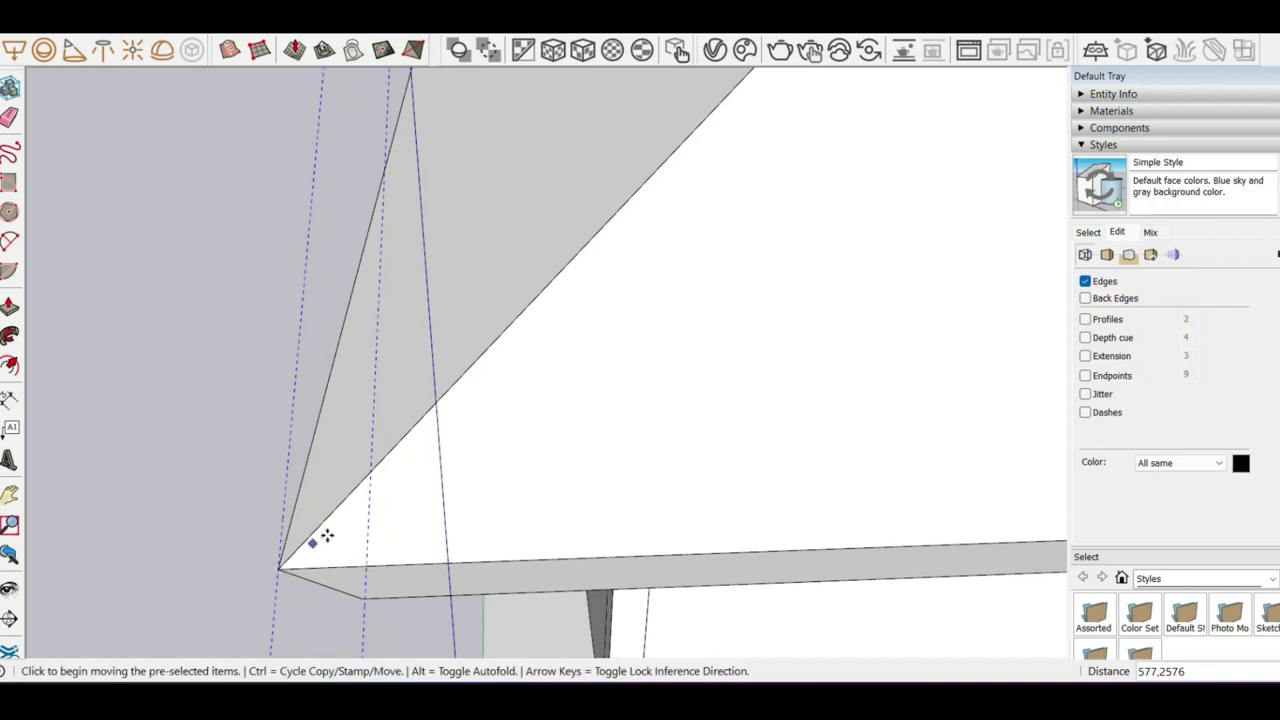
key(space)
scroll(354, 486, up, 1)
scroll(400, 537, up, 1)
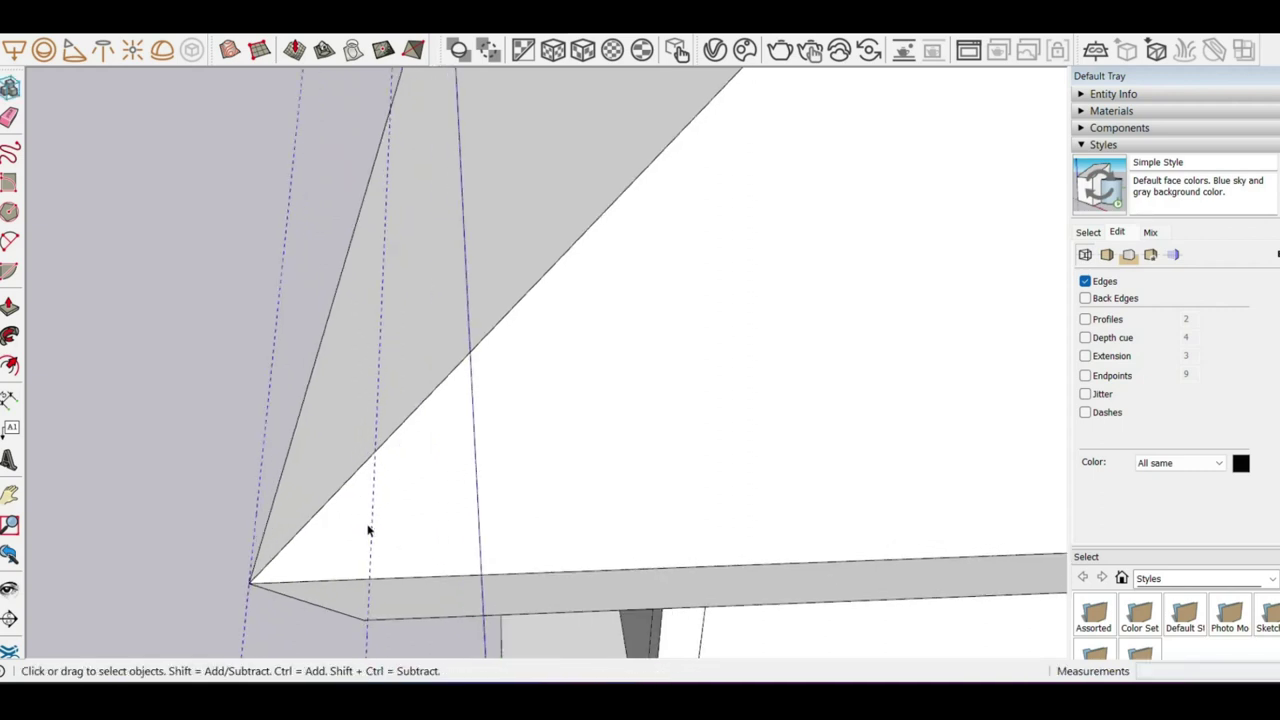
- Copy the guide 220 units along the roof corner using Move with Ctrl
key(m)
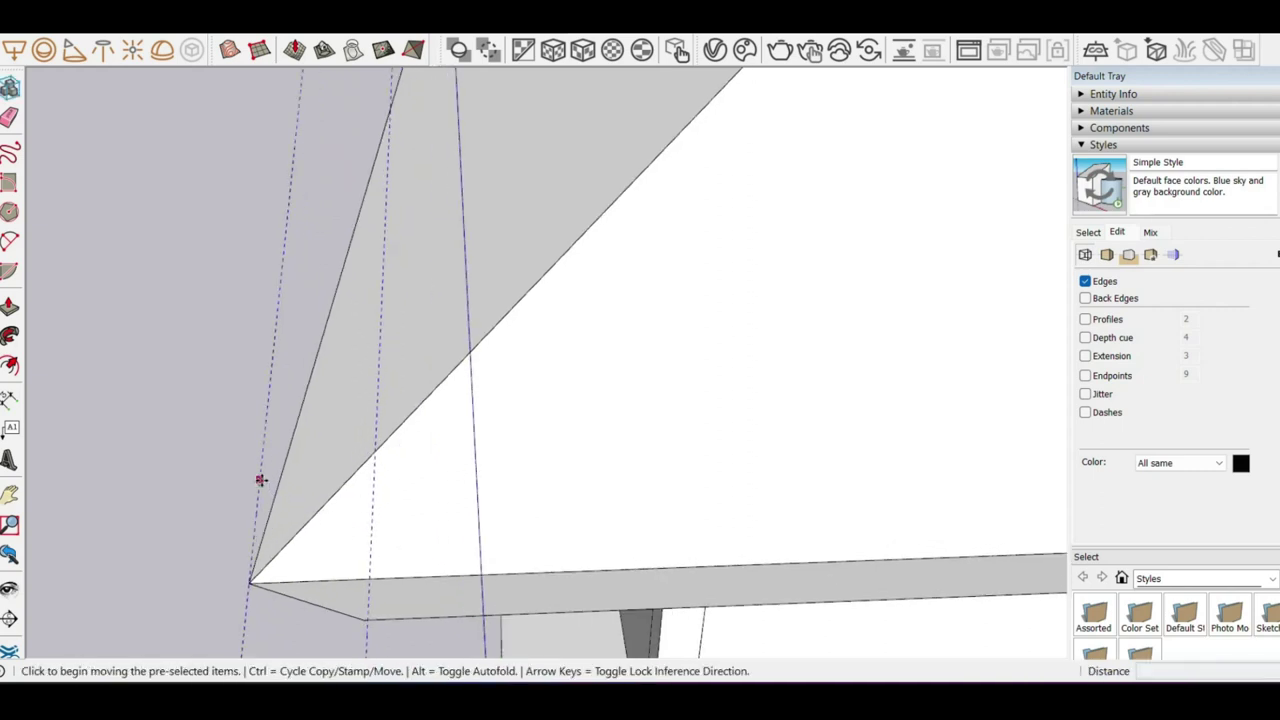
click(260, 480)
key(ctrl)
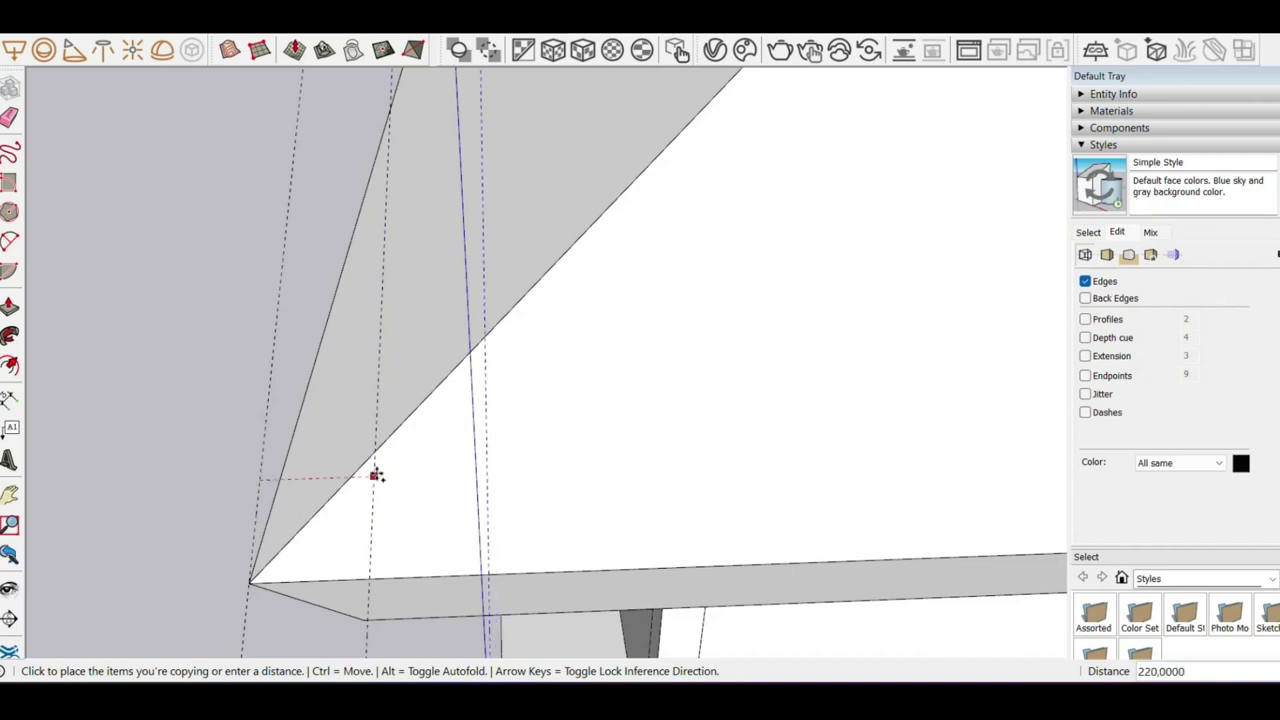
click(374, 477)
key(space)
scroll(323, 528, up, 2)
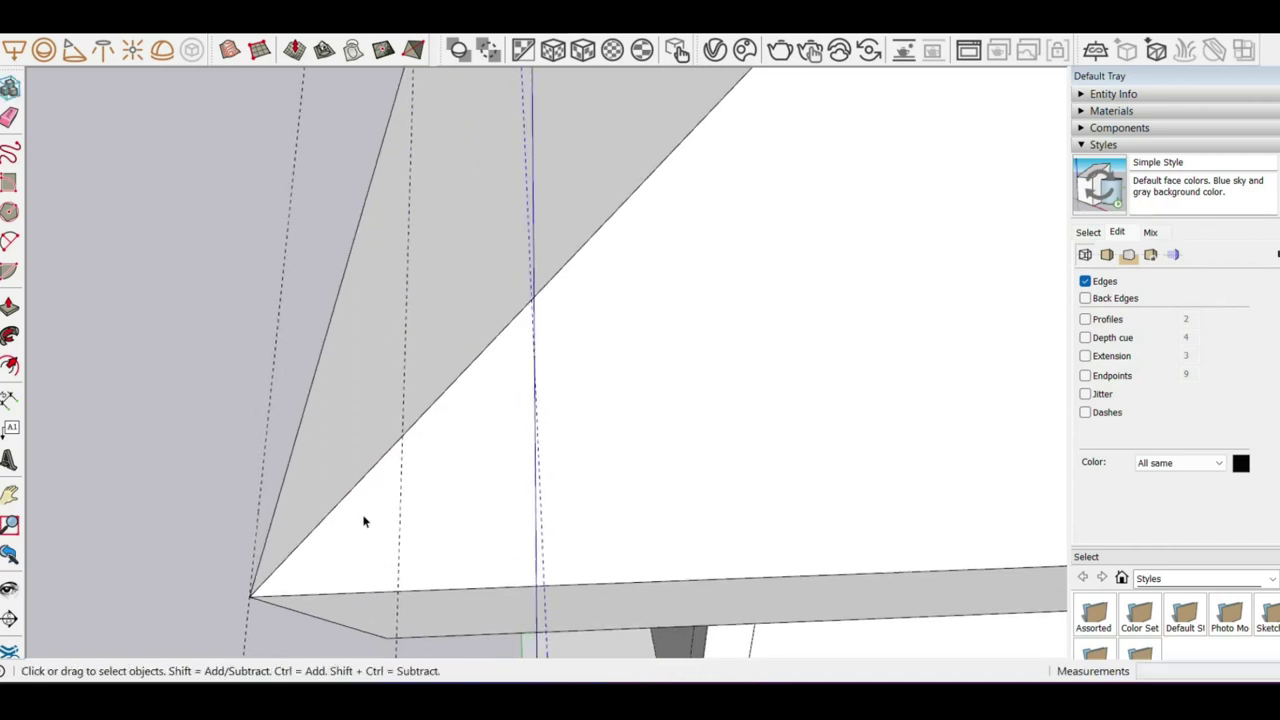
- Start a line on the roof edge, then cancel it after orbiting the corner
key(l)
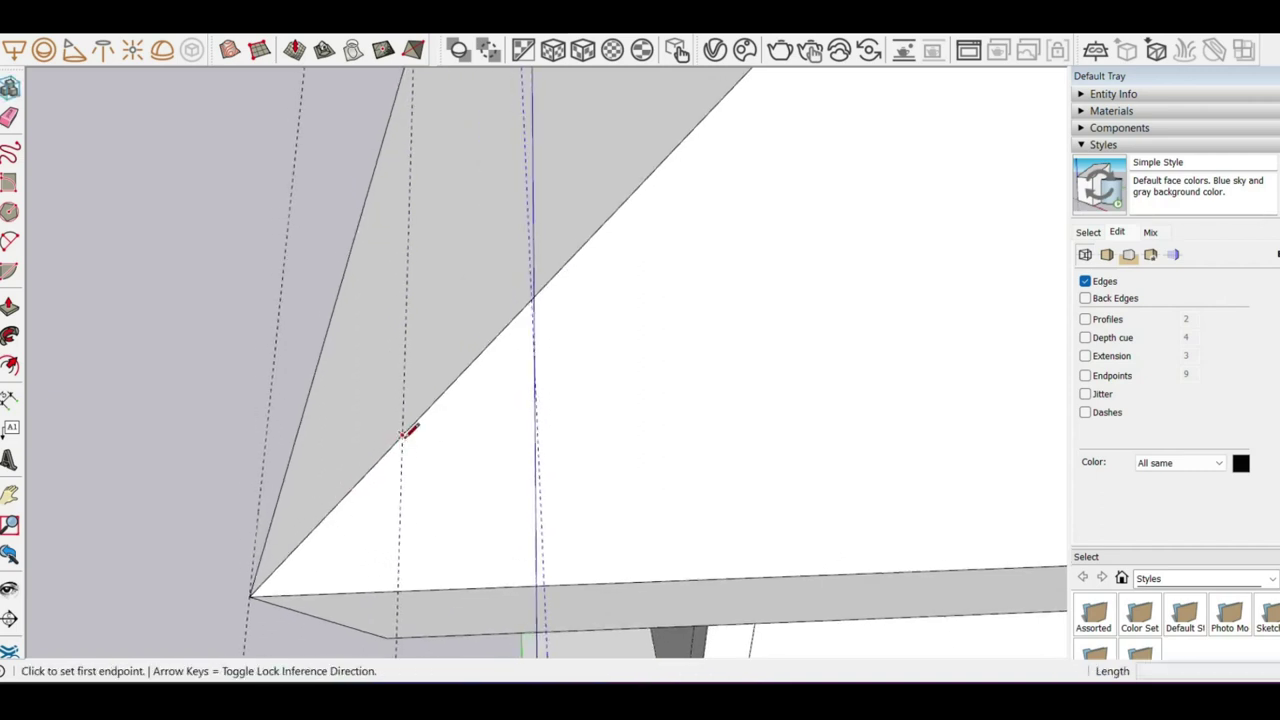
click(402, 434)
middle_drag(540, 428, 274, 434)
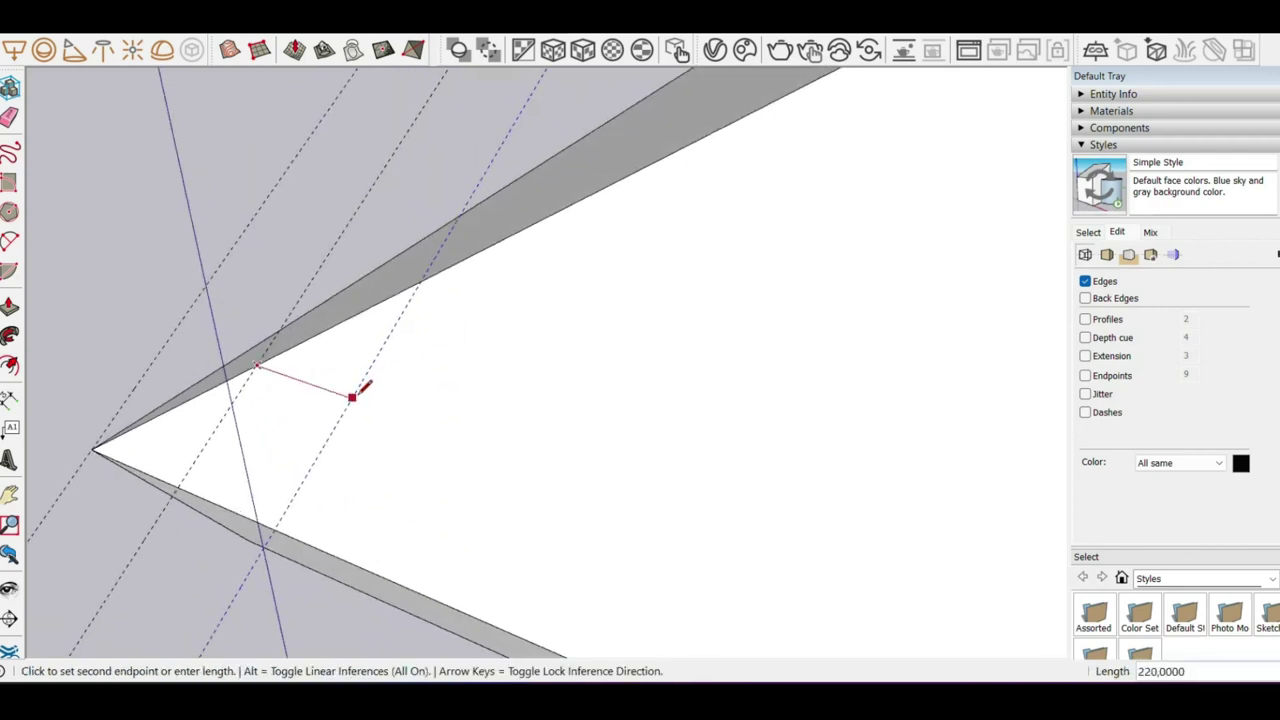
scroll(360, 392, down, 3)
key(space)
scroll(391, 380, down, 4)
scroll(449, 409, down, 3)
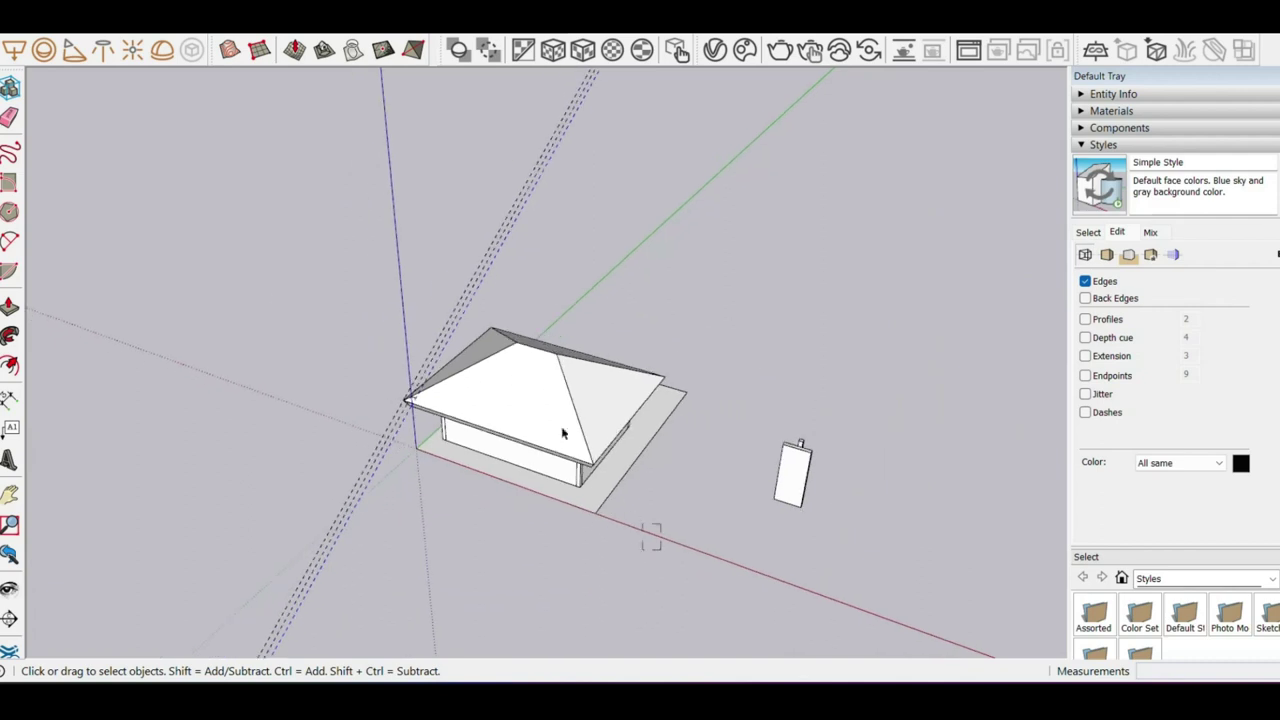
- Select the roof group and move it back into position
click(562, 433)
scroll(433, 430, up, 1)
key(m)
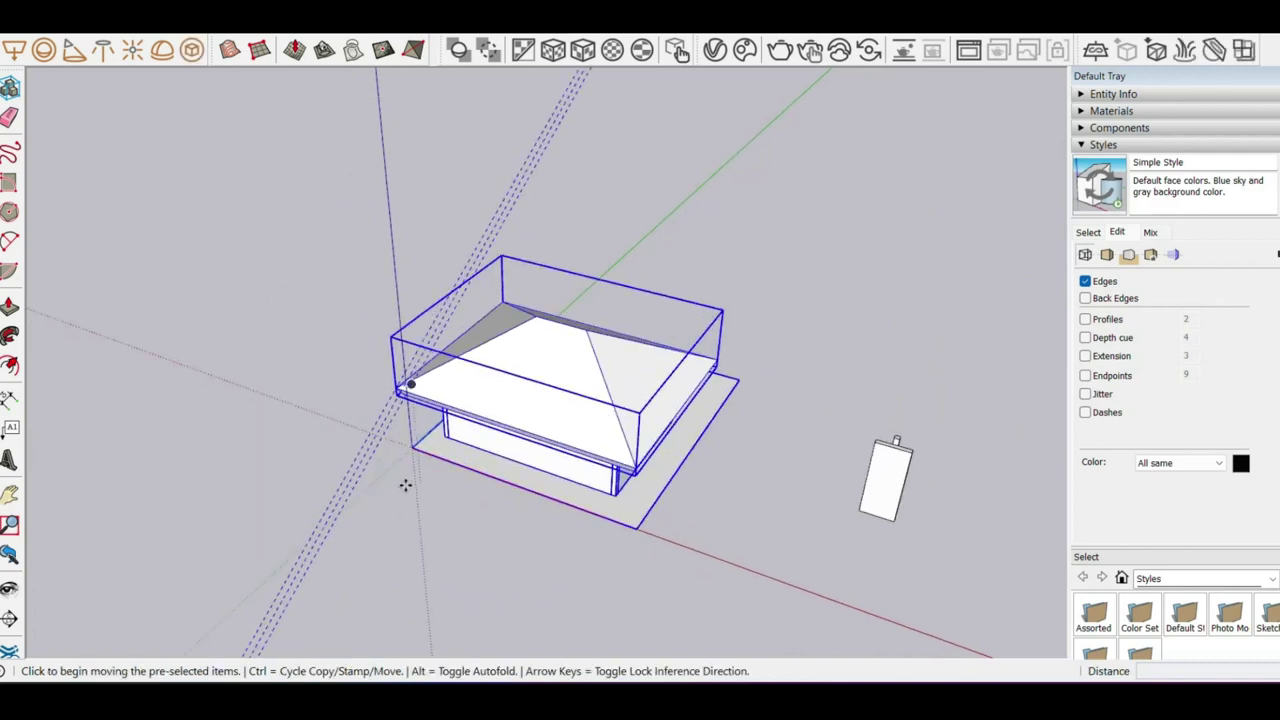
click(405, 485)
click(531, 523)
key(space)
scroll(543, 514, up, 2)
scroll(473, 478, up, 1)
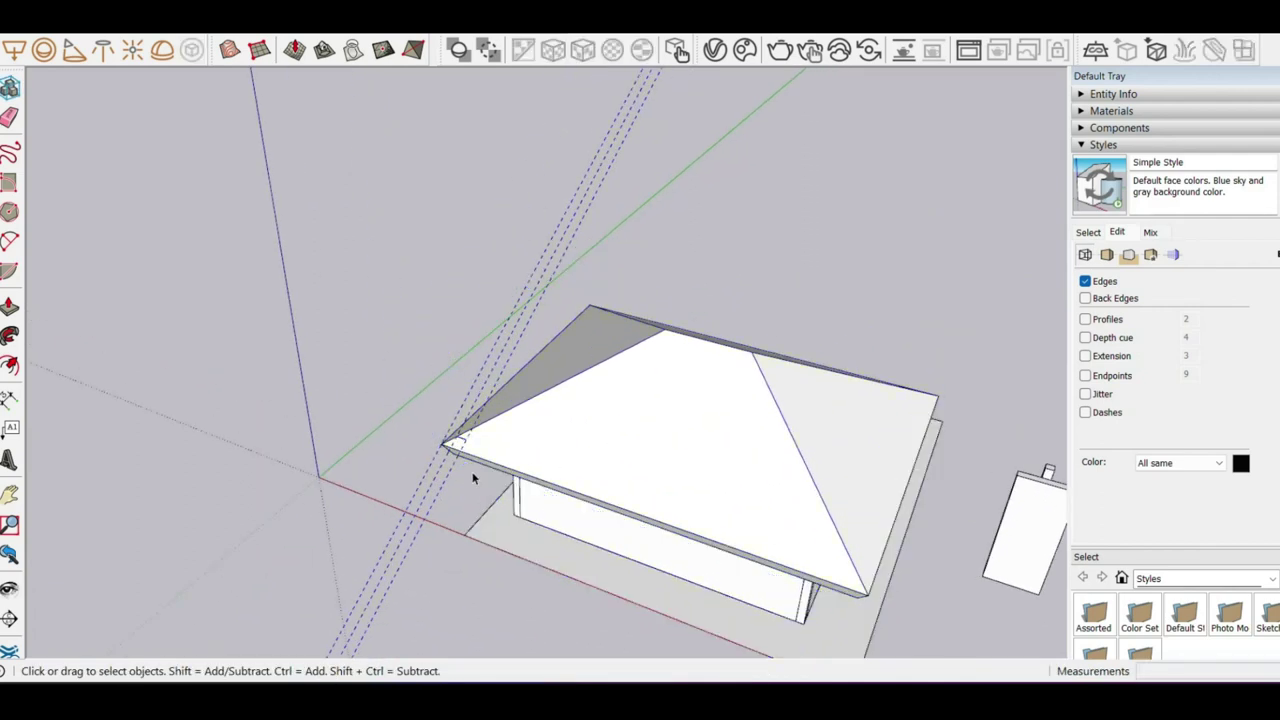
scroll(473, 478, up, 2)
scroll(440, 465, up, 2)
scroll(431, 460, up, 1)
scroll(449, 463, up, 1)
- Draw the block outline with lines, running 220 units along the guide and closing at the start
key(l)
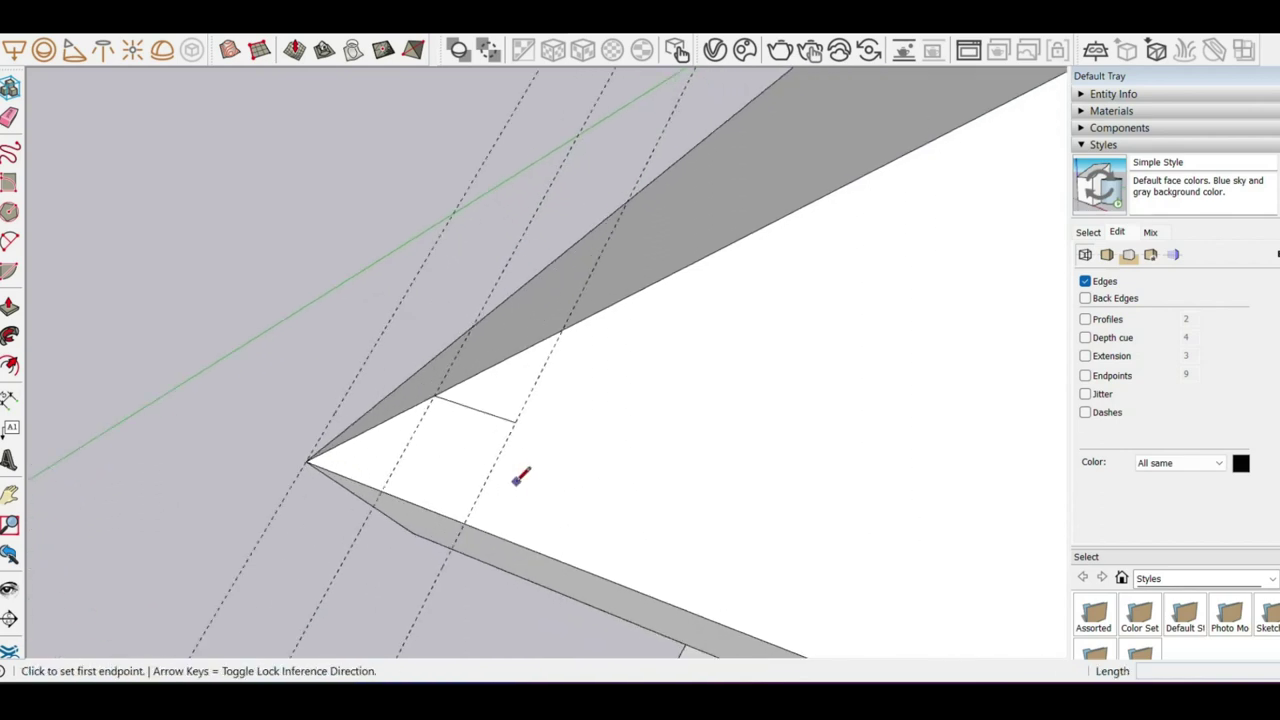
scroll(519, 478, up, 1)
click(514, 418)
click(459, 526)
click(429, 383)
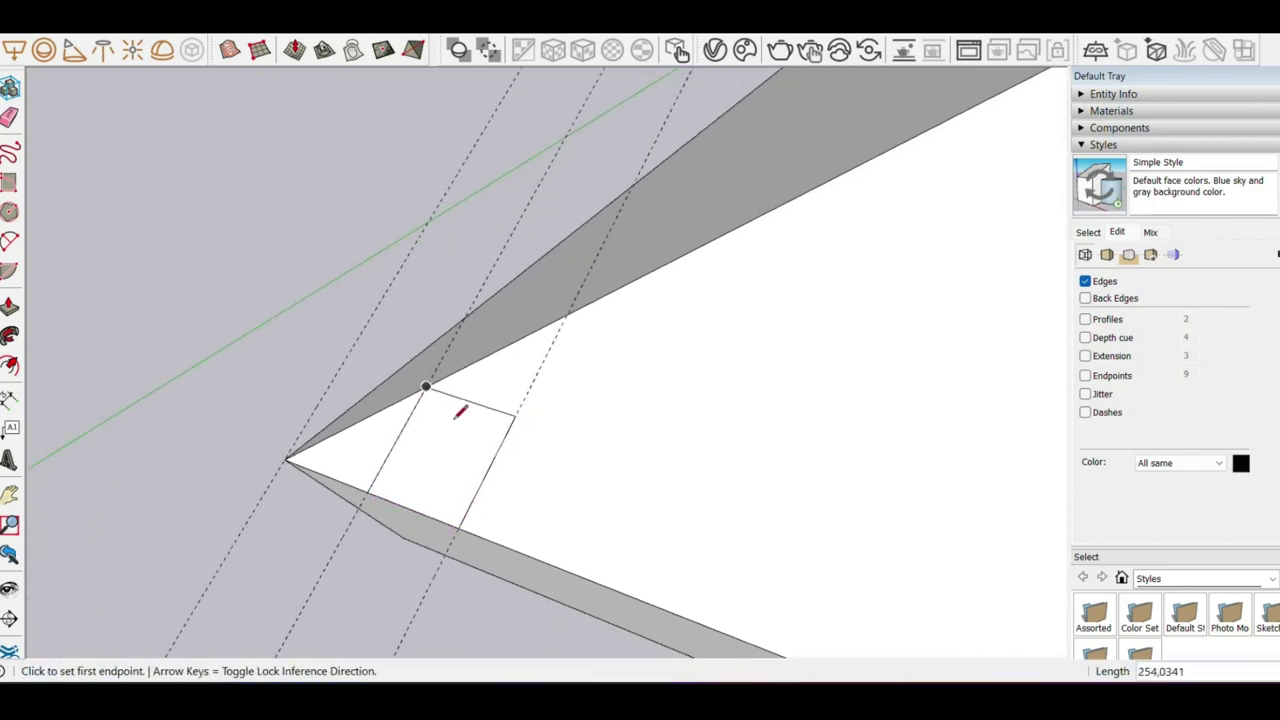
scroll(434, 443, down, 1)
scroll(436, 473, up, 1)
key(space)
- Group the new square face, then convert that group into a component
double_click(436, 473)
right_click(436, 470)
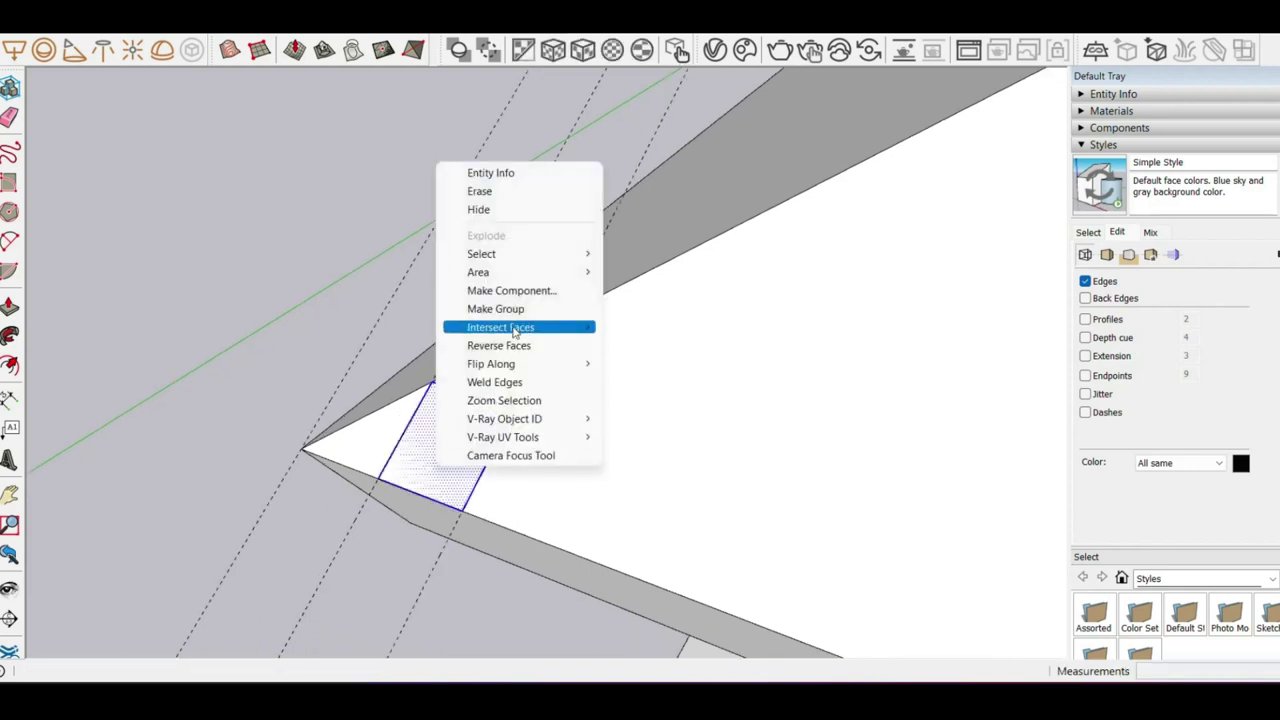
click(515, 310)
right_click(431, 457)
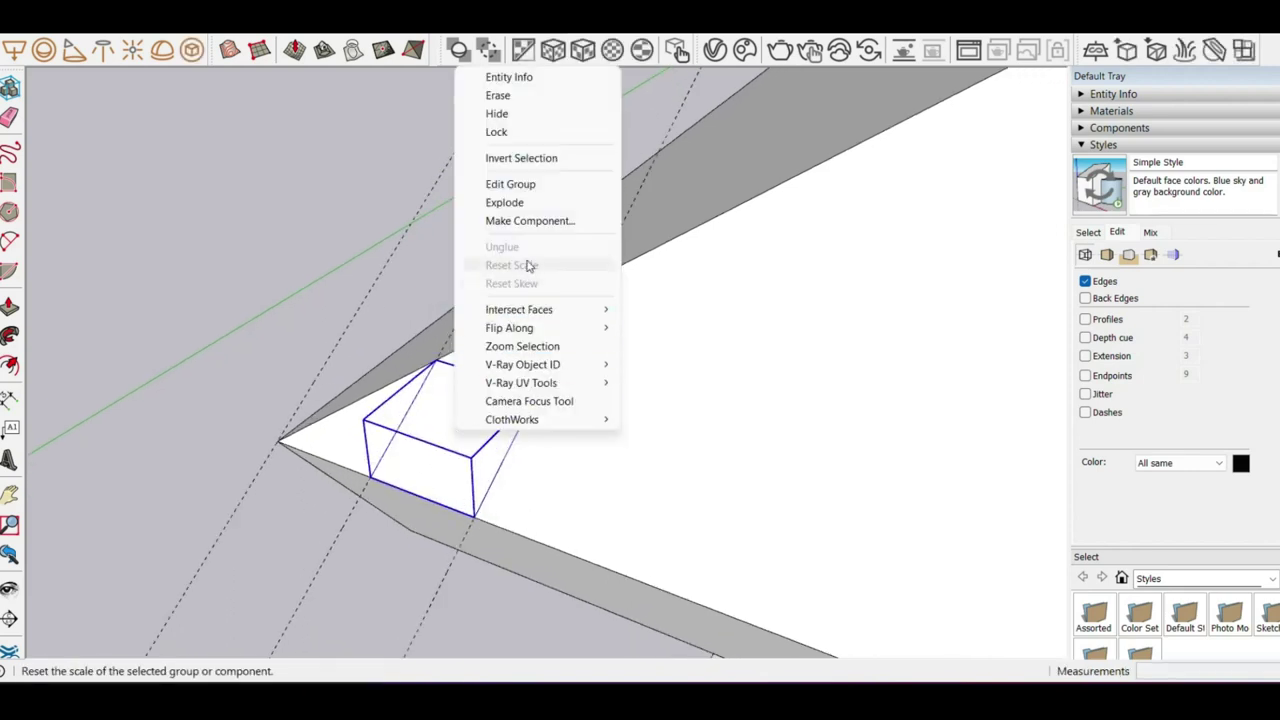
click(510, 219)
click(645, 530)
mouse_move(643, 531)
middle_down()
mouse_move(510, 468)
mouse_move(630, 386)
middle_up()
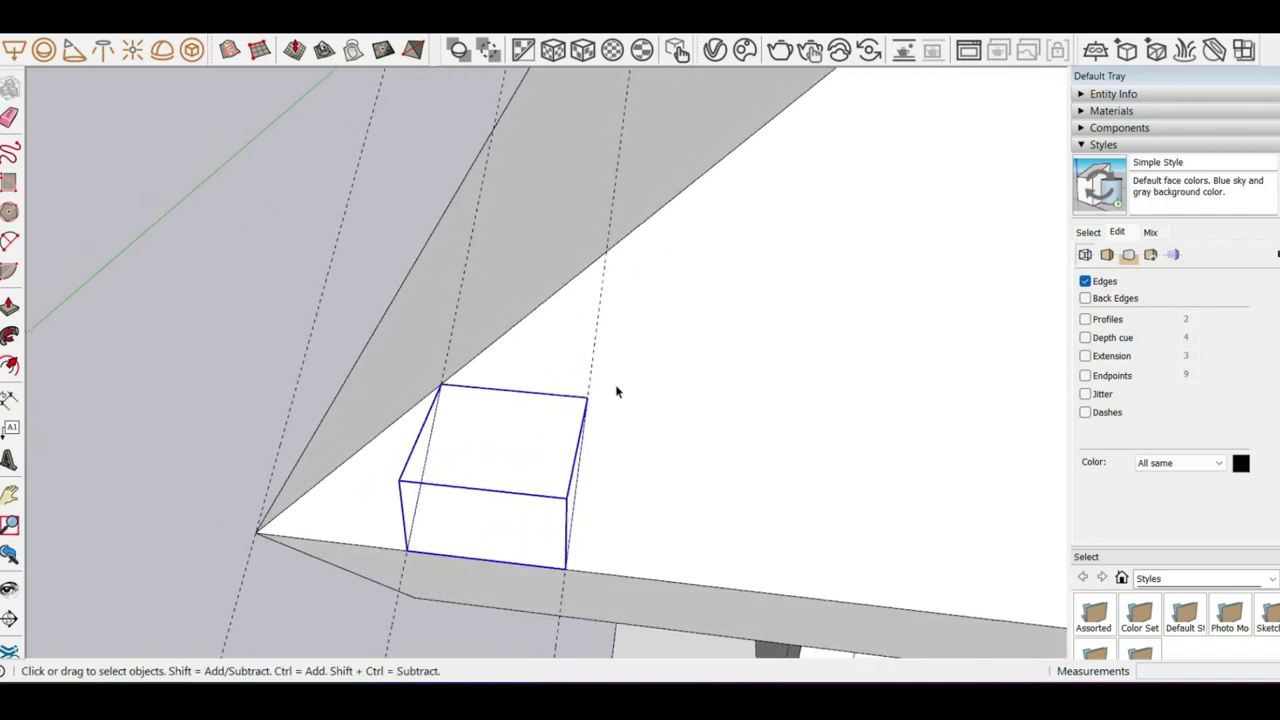
click(1104, 145)
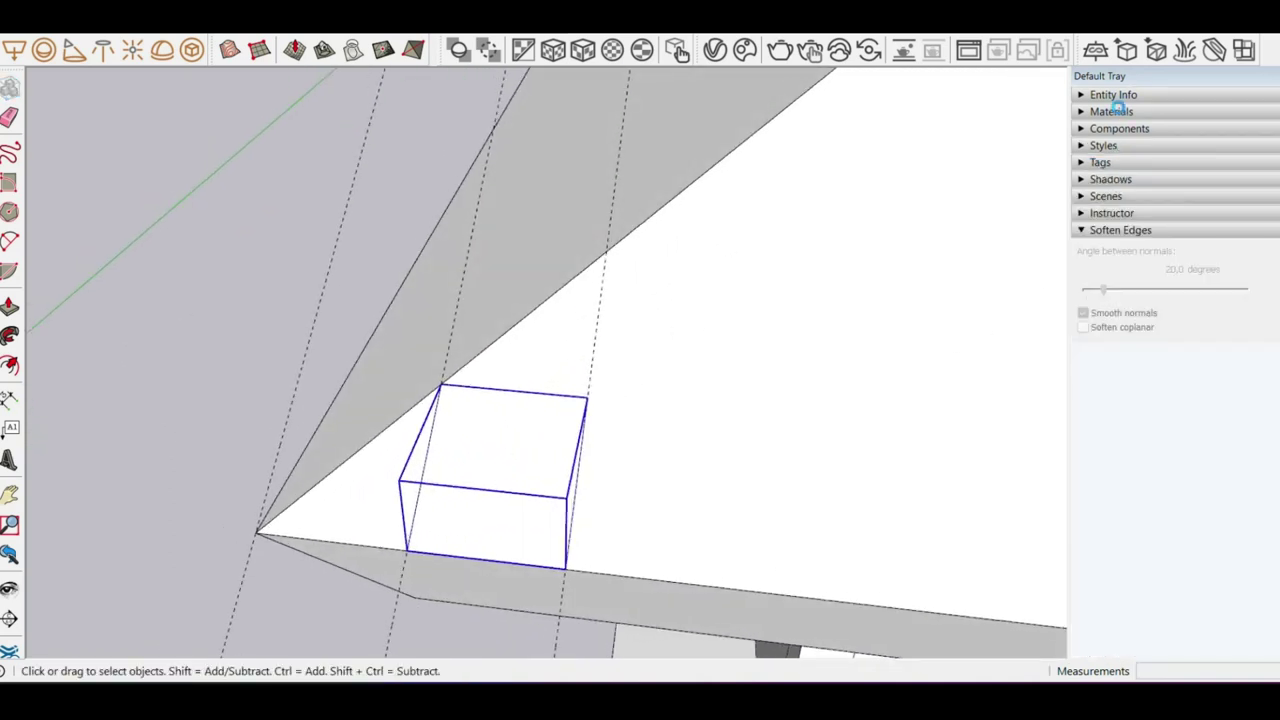
- Choose the blue Color I03 from the Colors materials collection
click(1118, 111)
click(1163, 222)
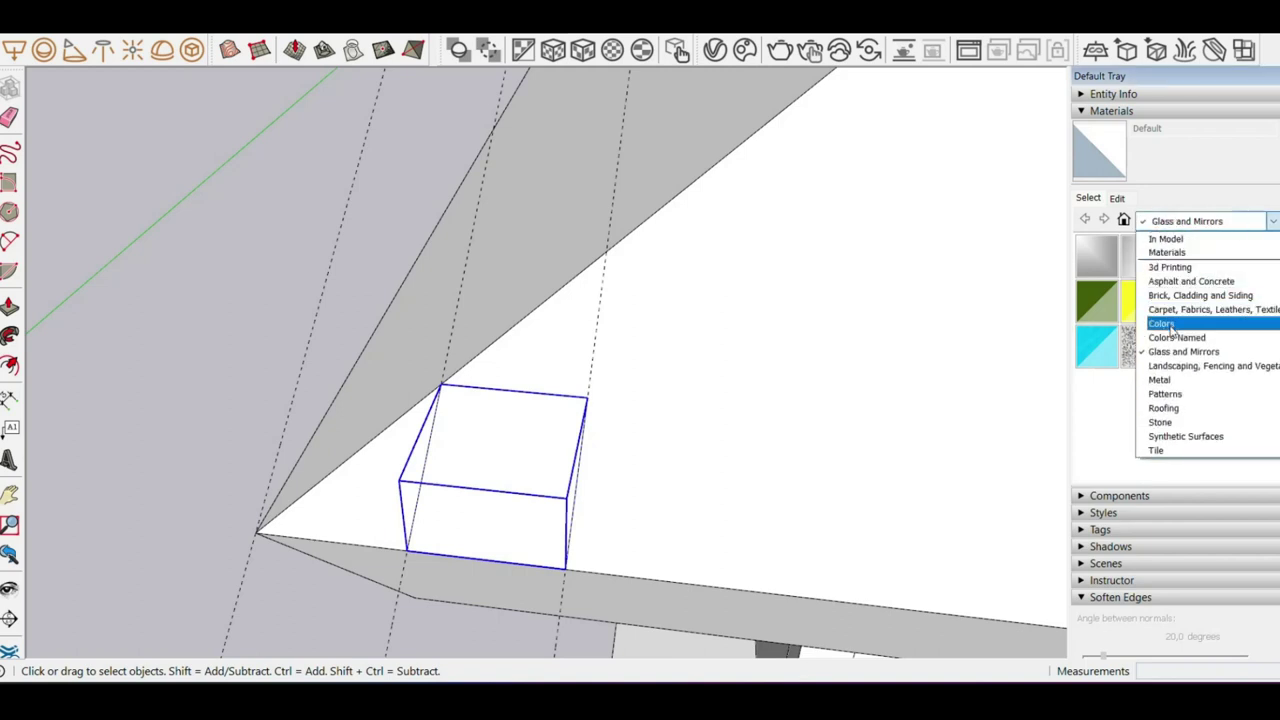
click(1168, 324)
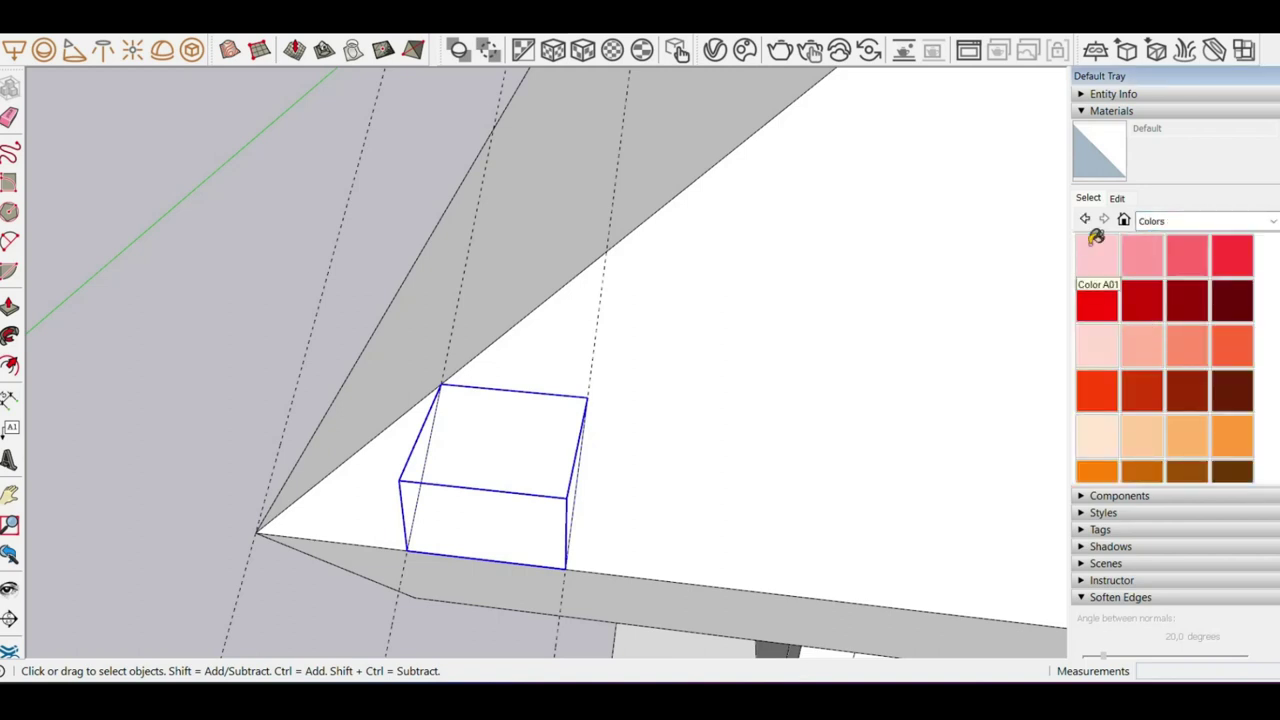
click(1097, 255)
scroll(1150, 326, down, 3)
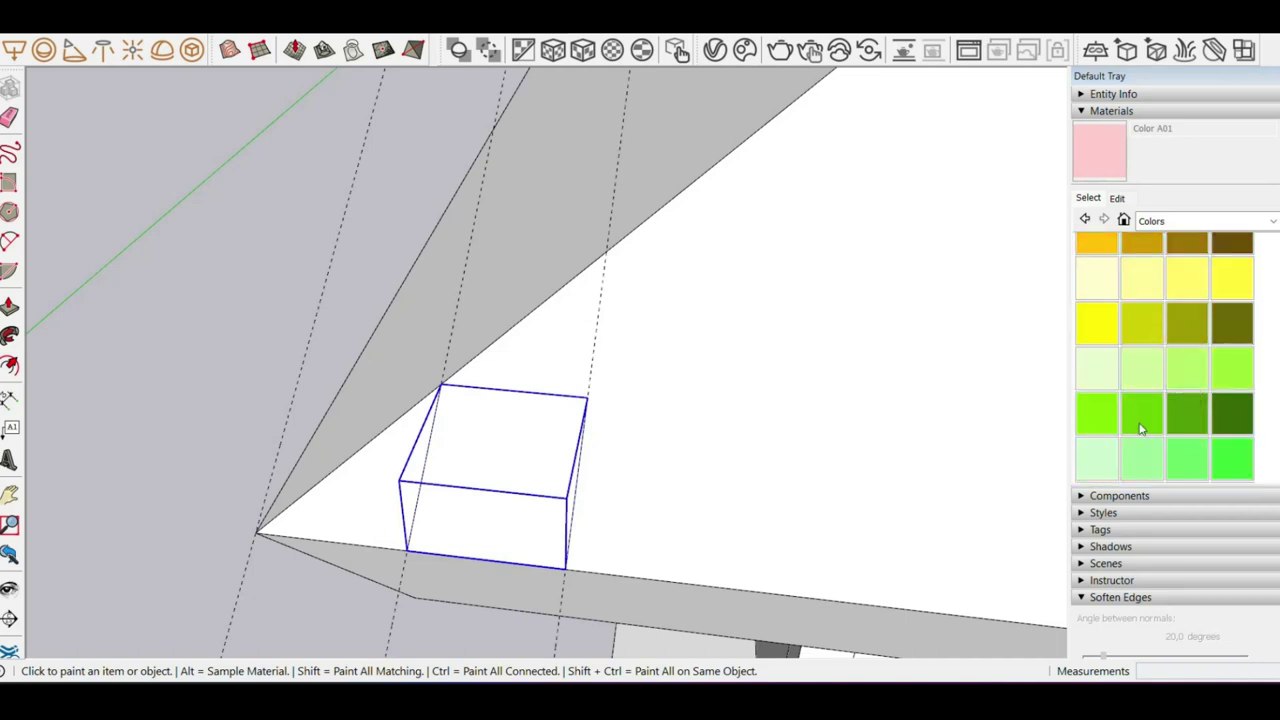
scroll(1147, 441, down, 3)
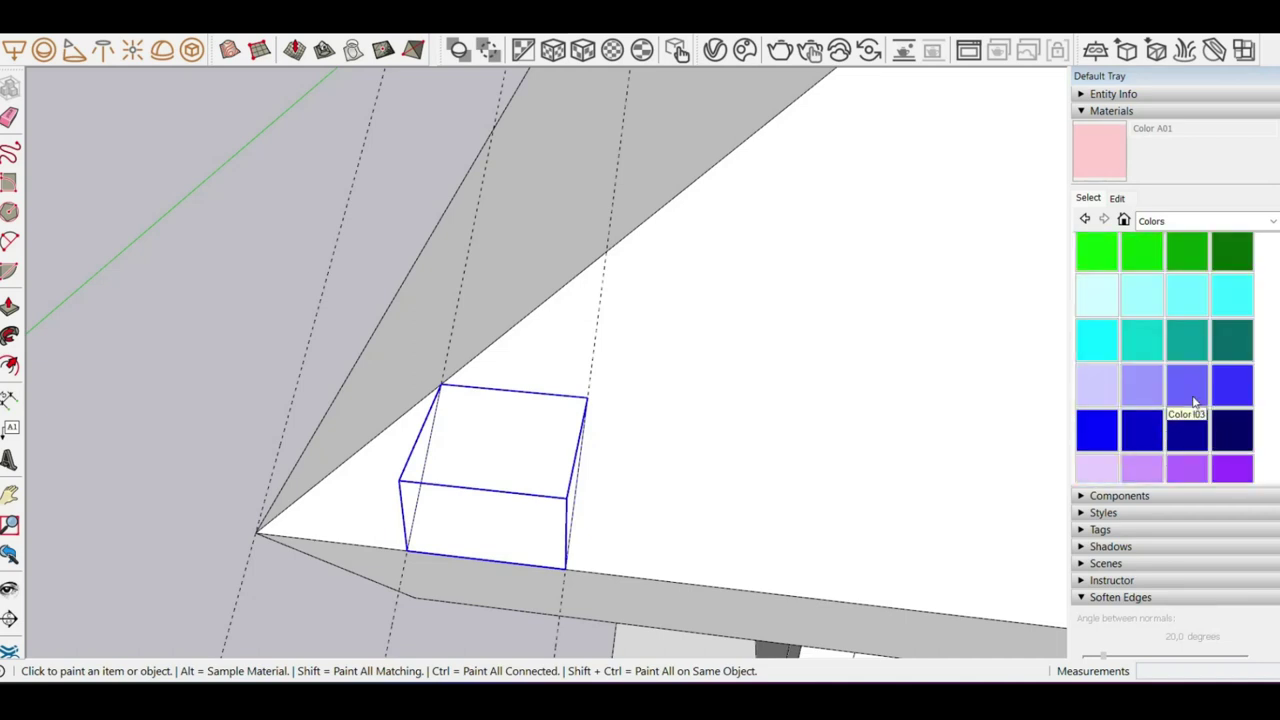
click(1193, 400)
scroll(551, 478, up, 1)
- Open the corner block and paint its face blue with Color I03
key(space)
double_click(531, 471)
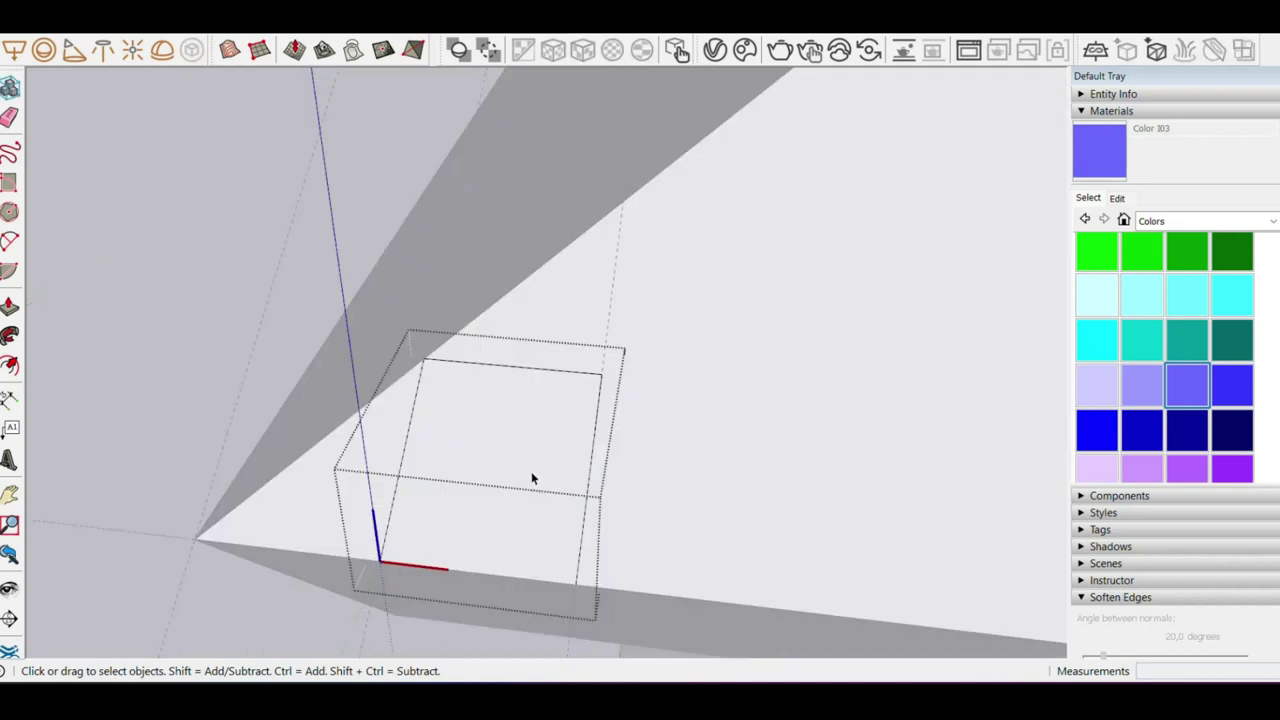
click(1105, 178)
click(540, 443)
key(space)
- Copy the blue block right beside the original along the eave and make the copy unique
scroll(514, 457, up, 1)
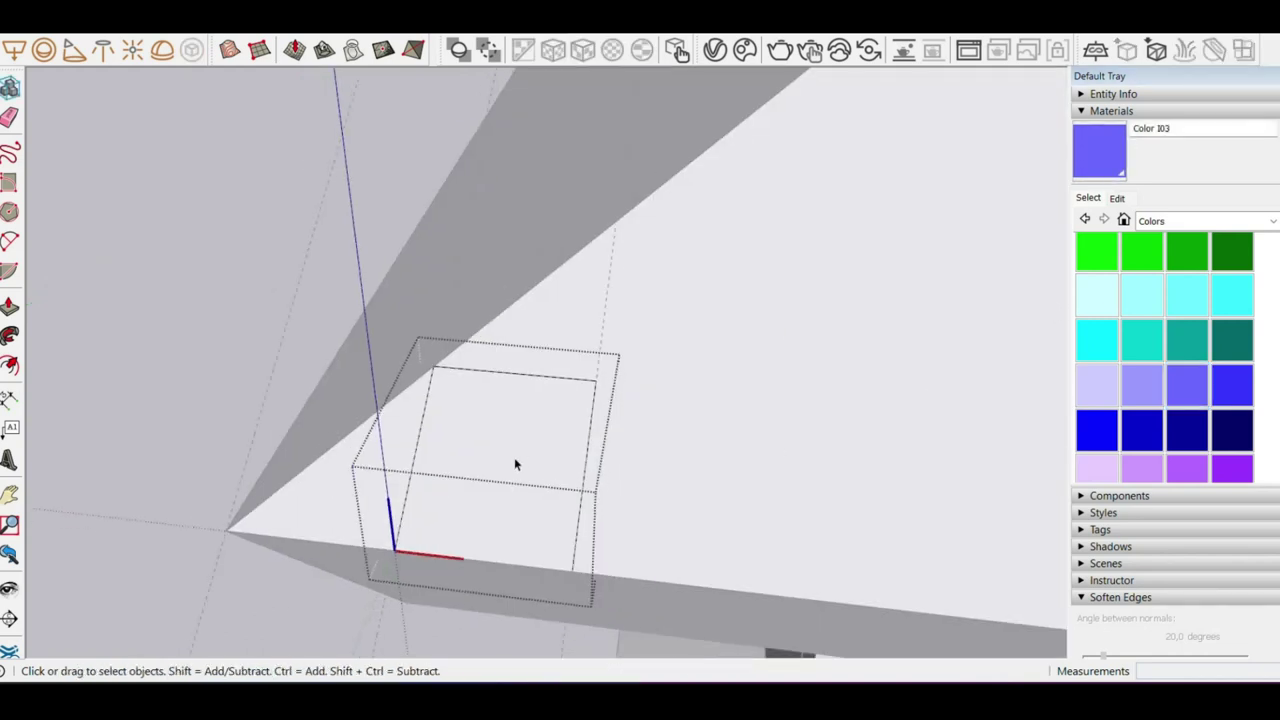
scroll(487, 484, up, 2)
triple_click(472, 507)
mouse_move(477, 506)
middle_down()
mouse_move(503, 505)
mouse_move(428, 506)
middle_up()
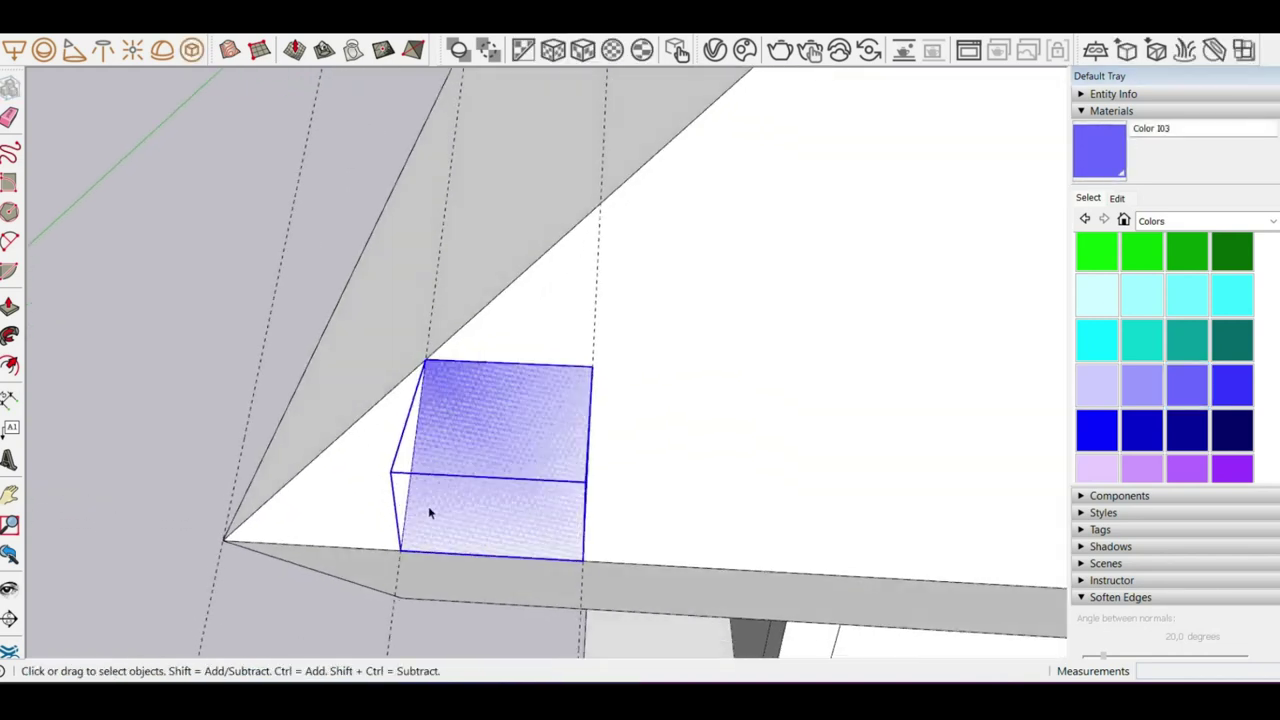
key(m)
key(ctrl)
click(400, 549)
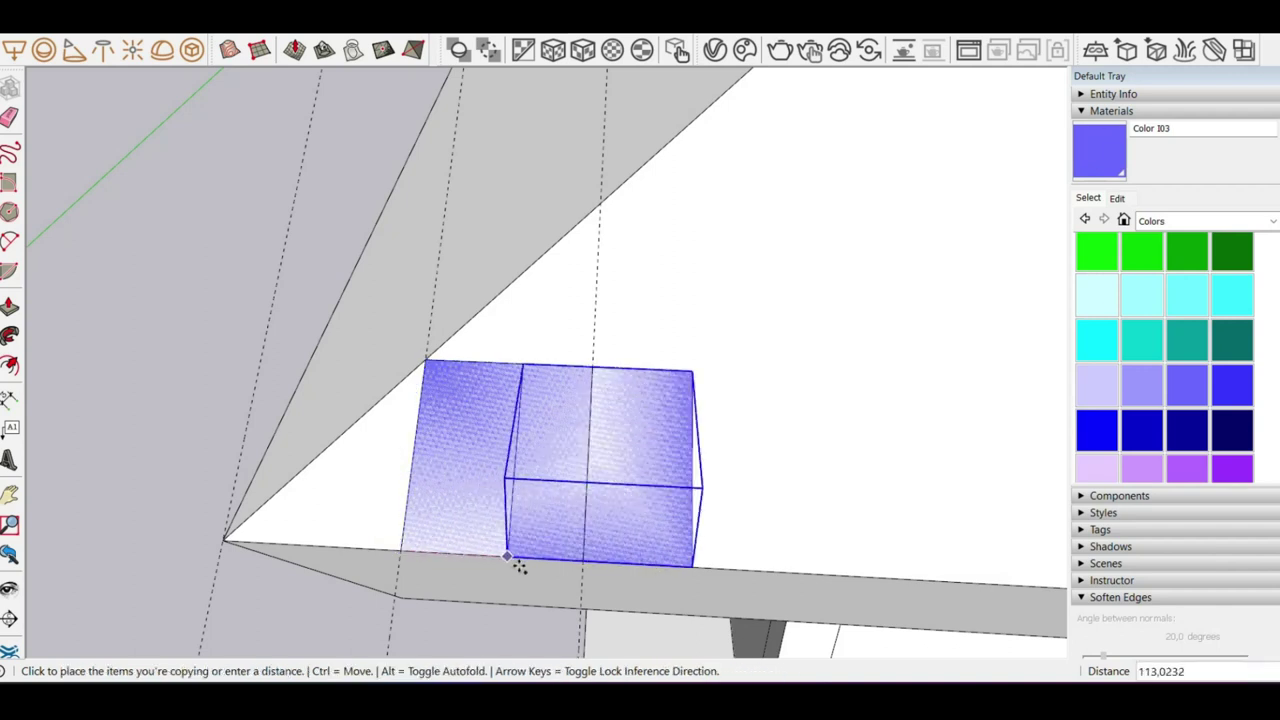
click(584, 562)
key(space)
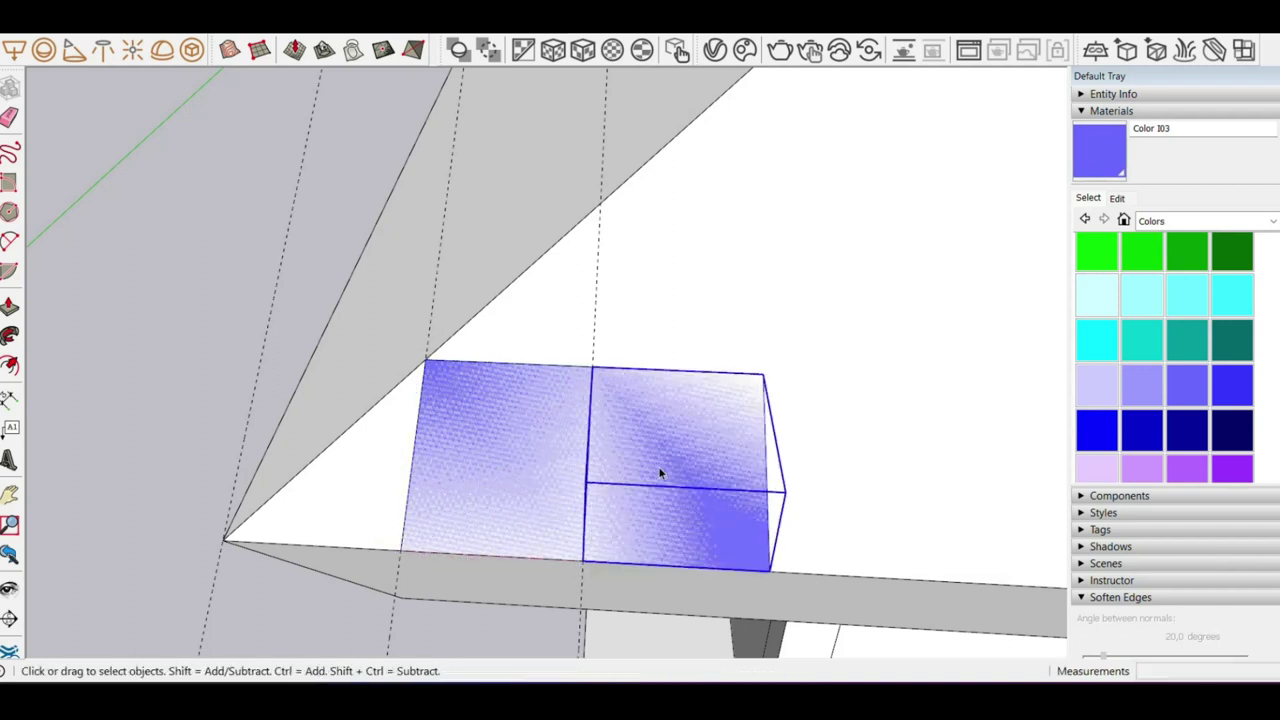
right_click(660, 460)
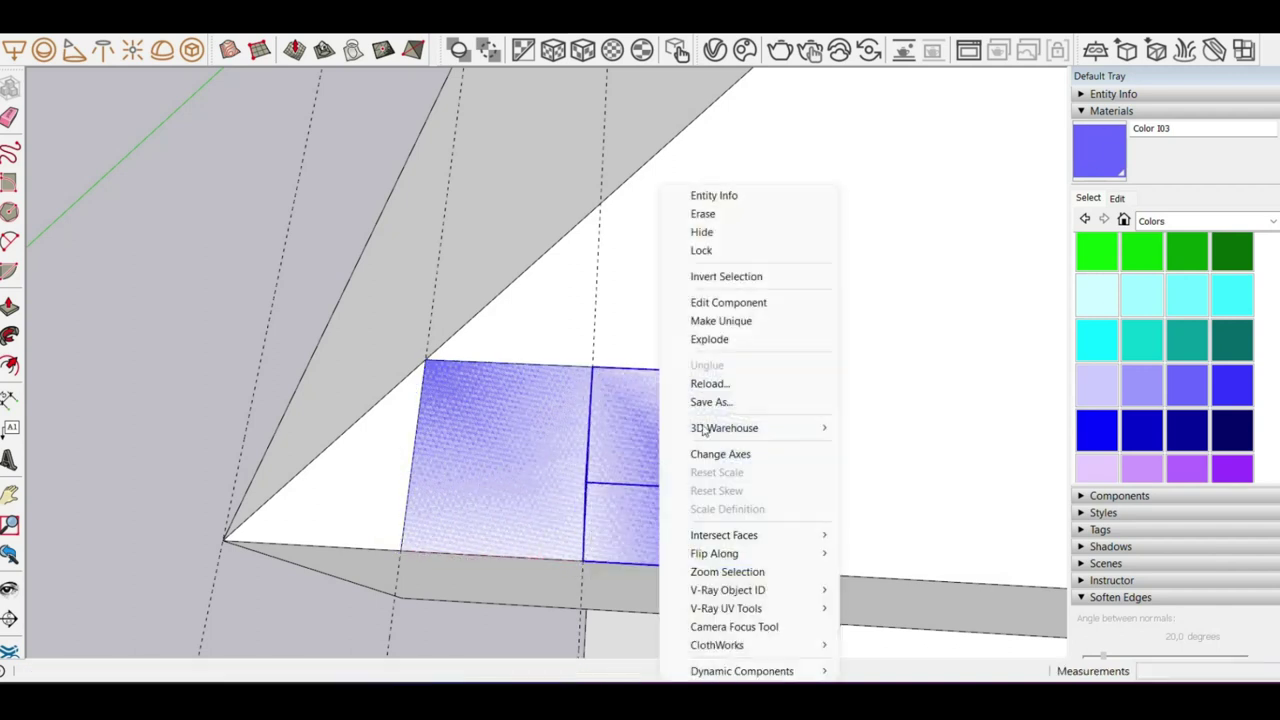
click(740, 320)
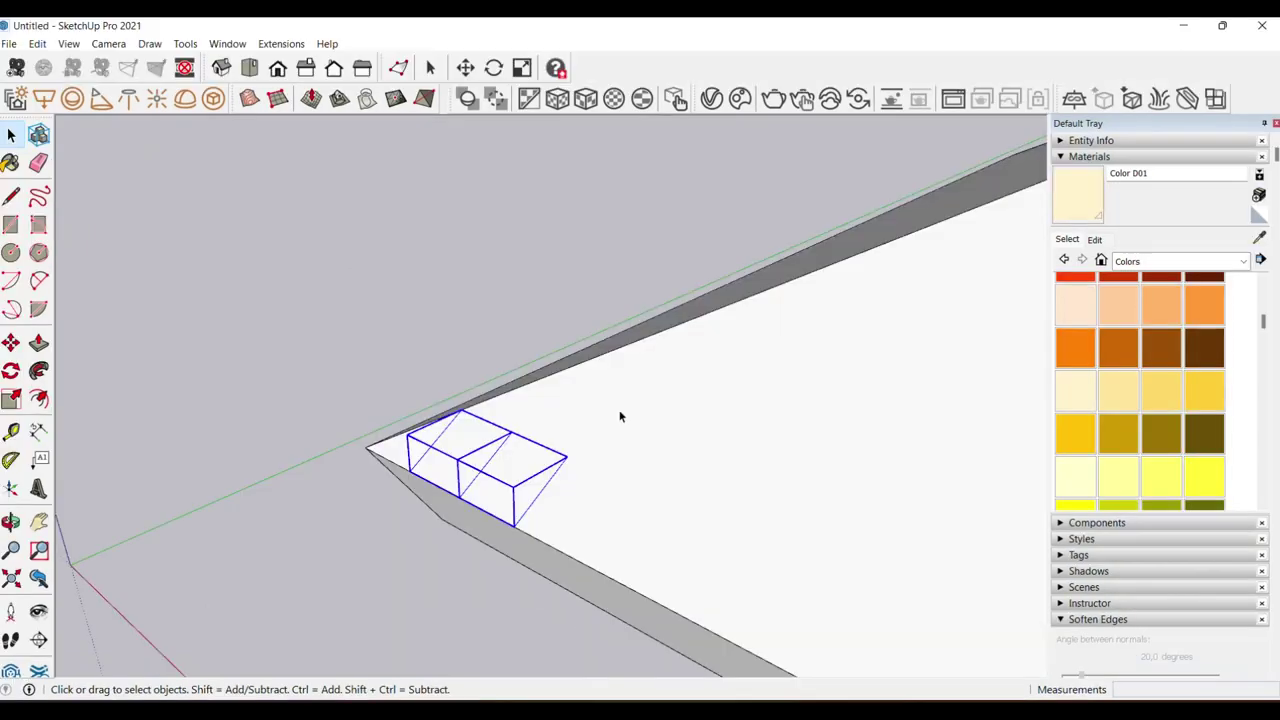
- Select the roof's sloped face and bring up the material collections list
mouse_move(620, 414)
middle_down()
mouse_move(502, 443)
mouse_move(571, 428)
mouse_move(266, 423)
middle_up()
click(266, 423)
click(1236, 261)
scroll(1175, 300, up, 1)
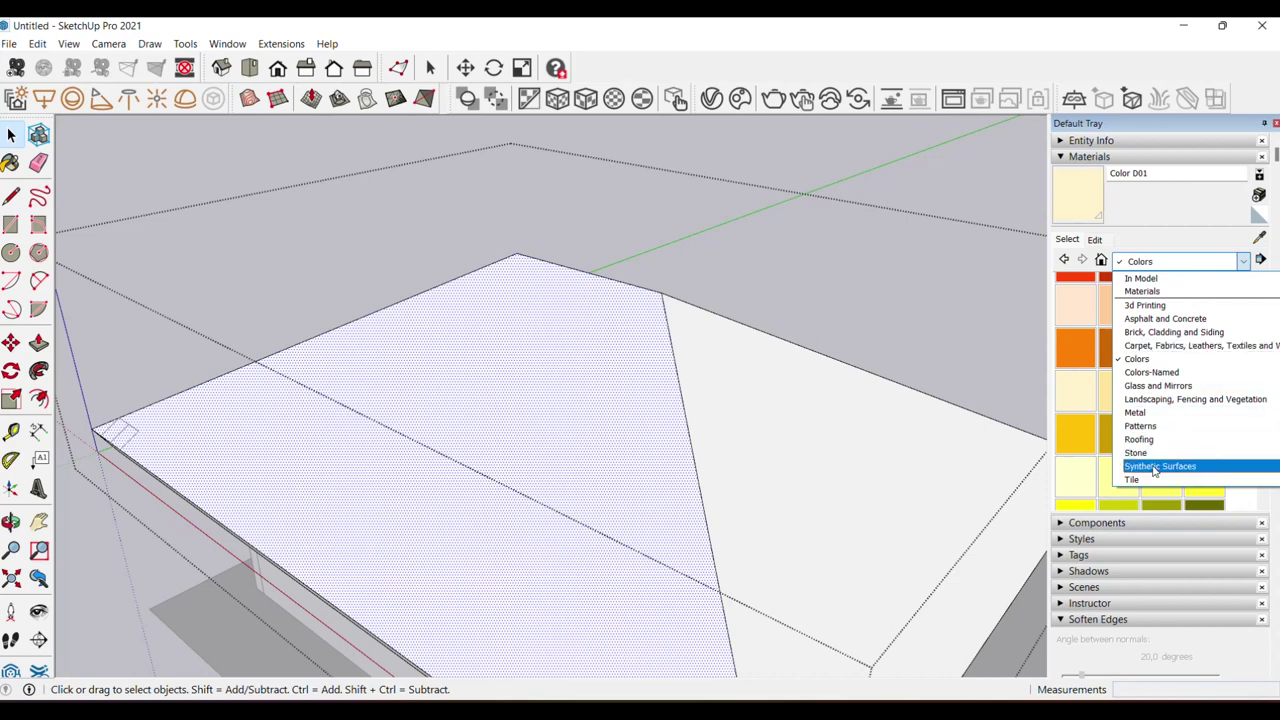
- Paint the roof slopes with Translucent Glass Gray from Glass and Mirrors
click(1158, 385)
click(1165, 347)
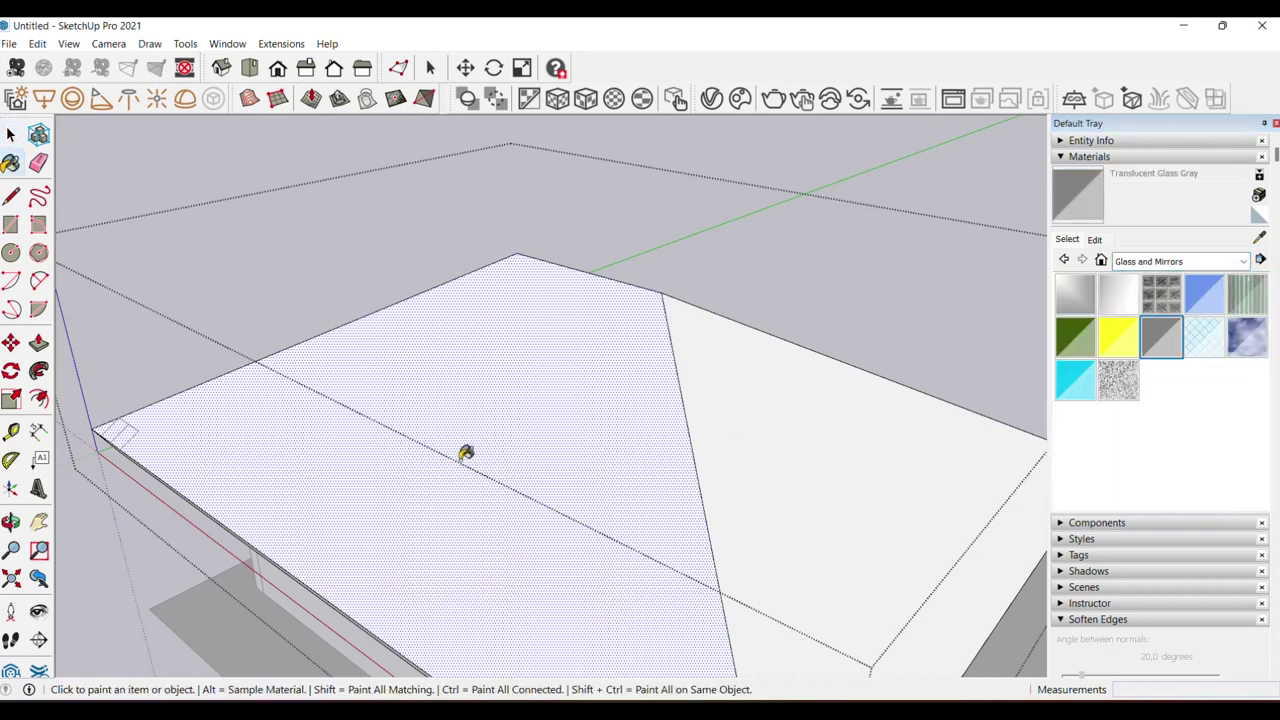
click(466, 451)
middle_drag(466, 451, 660, 486)
click(784, 388)
middle_drag(784, 388, 666, 397)
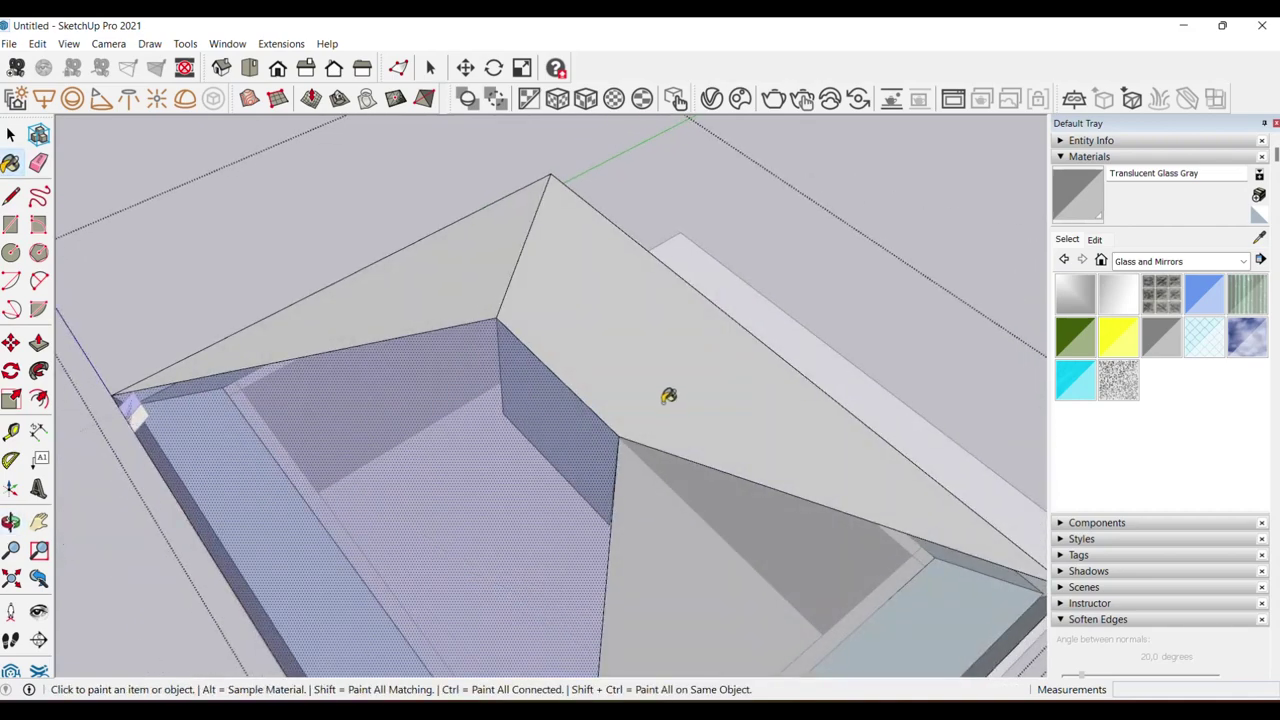
click(661, 392)
click(397, 376)
middle_drag(397, 376, 418, 476)
scroll(257, 606, up, 3)
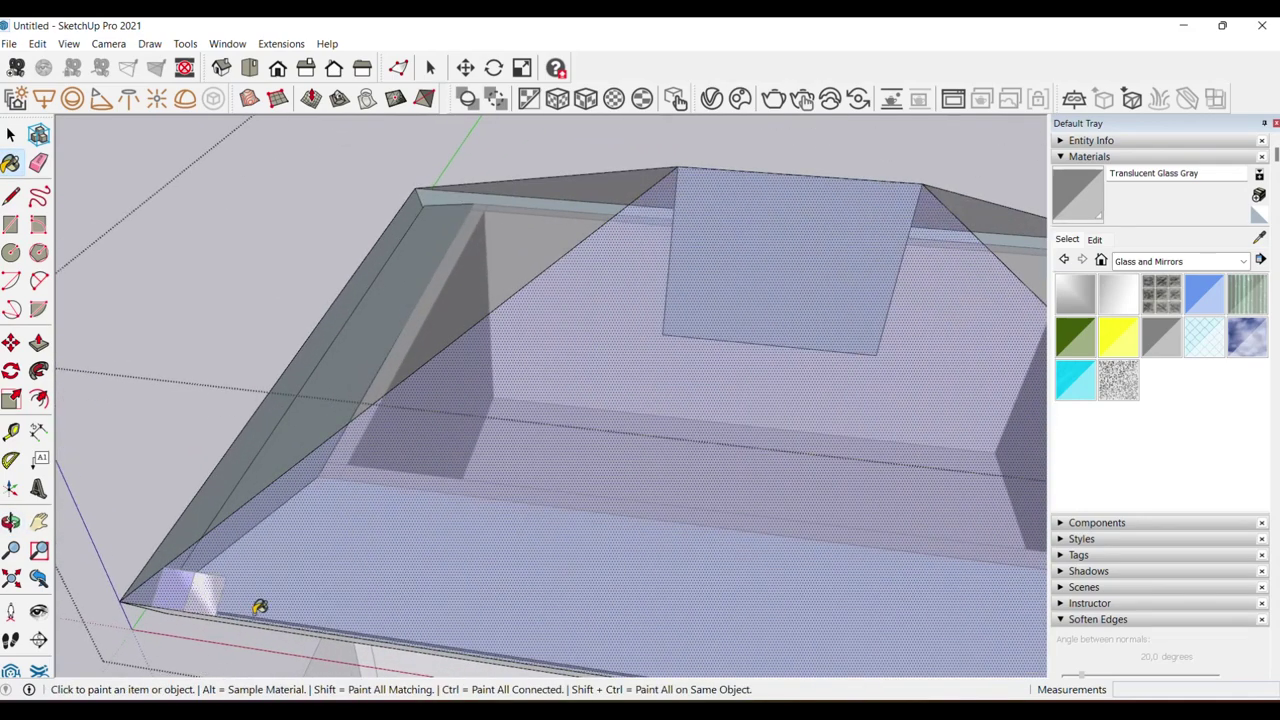
scroll(191, 609, up, 3)
scroll(234, 580, up, 2)
scroll(189, 508, up, 2)
- Select the roof group and convert it into a component
key(space)
scroll(205, 517, down, 2)
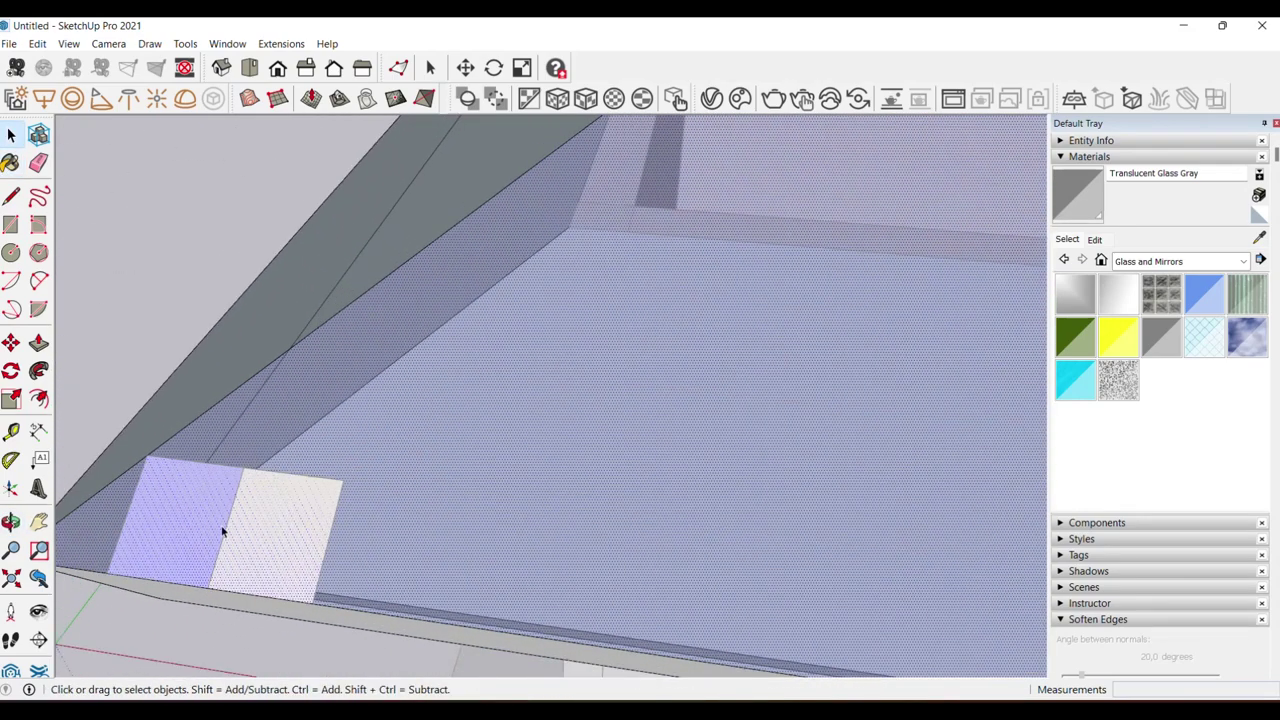
scroll(292, 516, down, 3)
scroll(300, 522, down, 3)
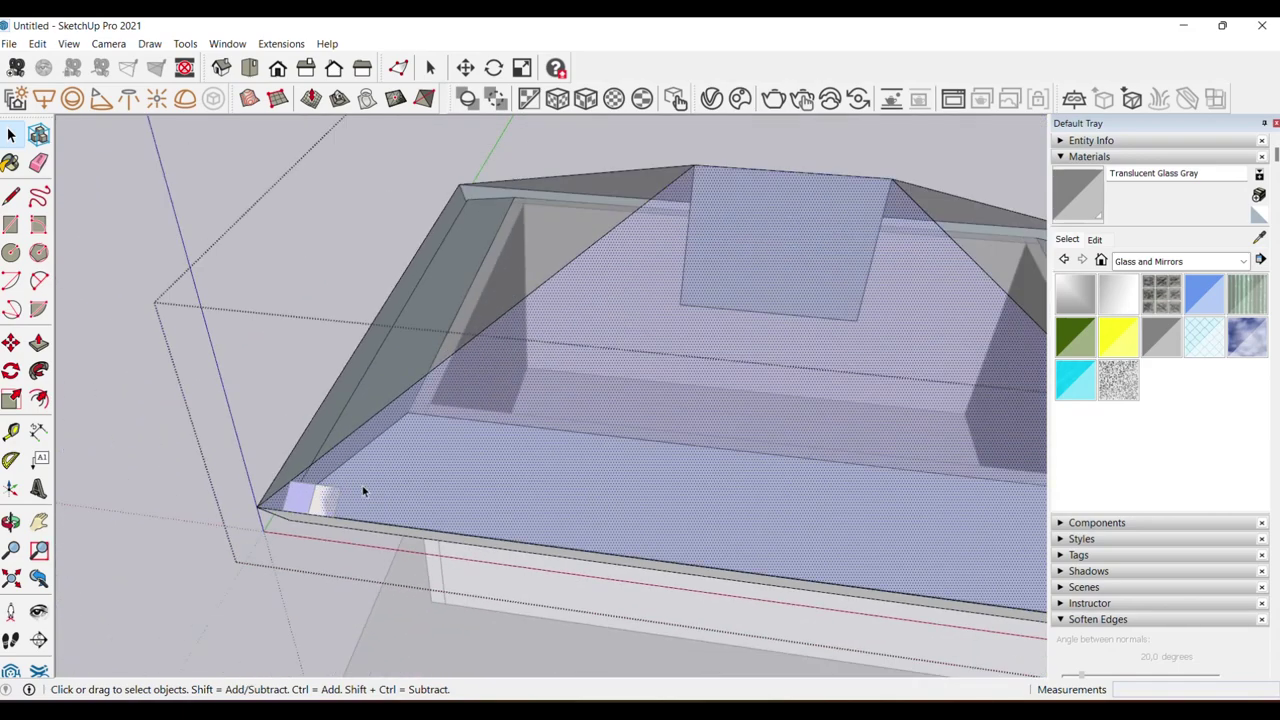
scroll(354, 491, down, 2)
click(477, 407)
right_click(520, 400)
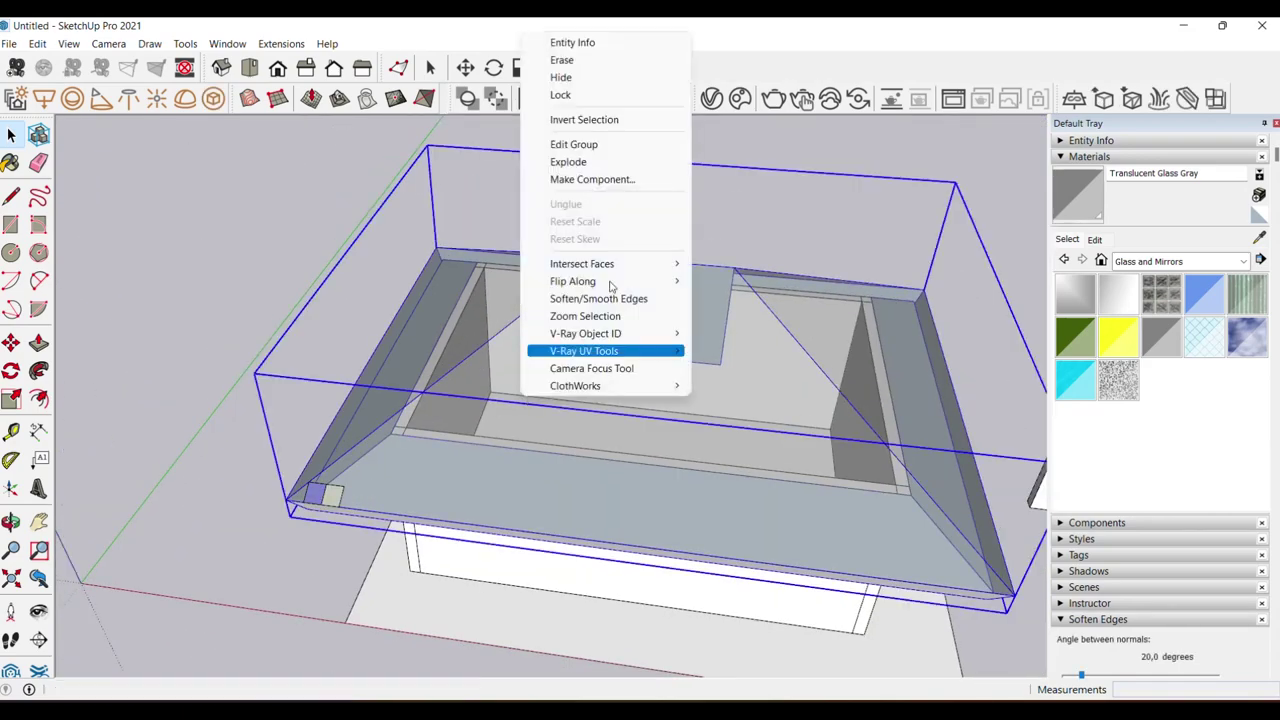
click(602, 187)
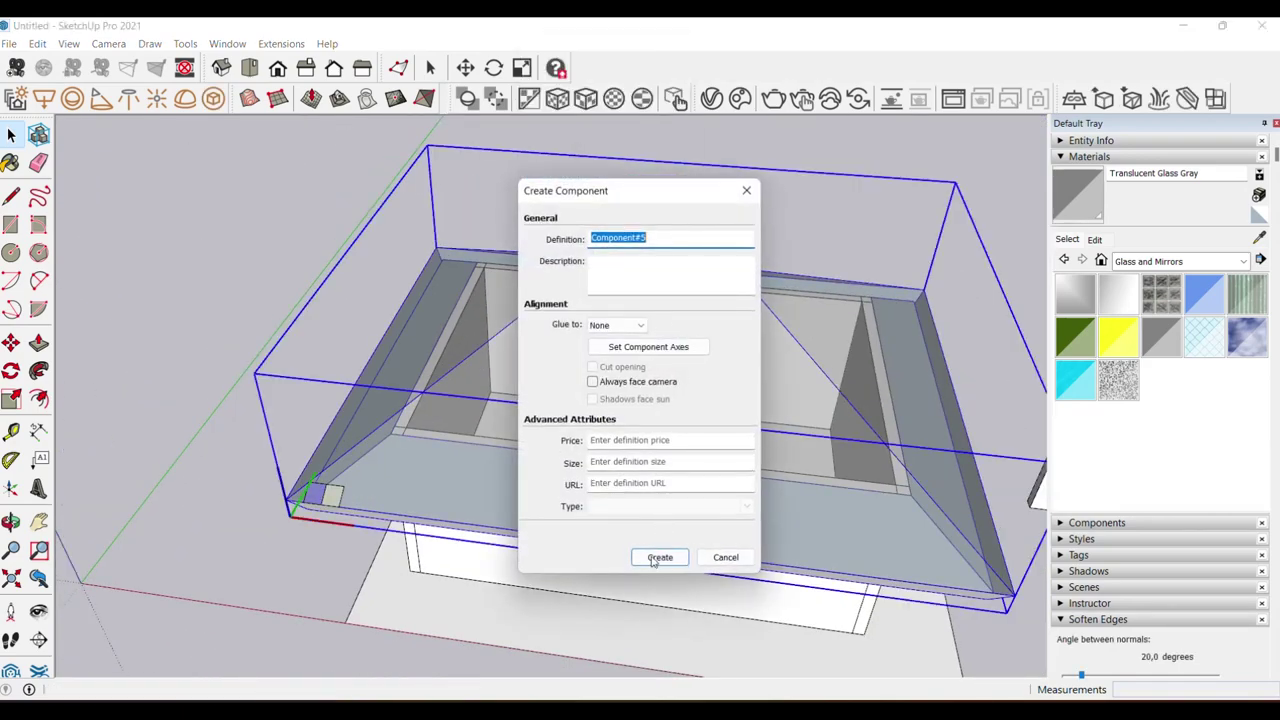
click(655, 557)
- Place a copy of the roof component to the right of the house
scroll(519, 437, down, 2)
scroll(514, 437, down, 2)
key(m)
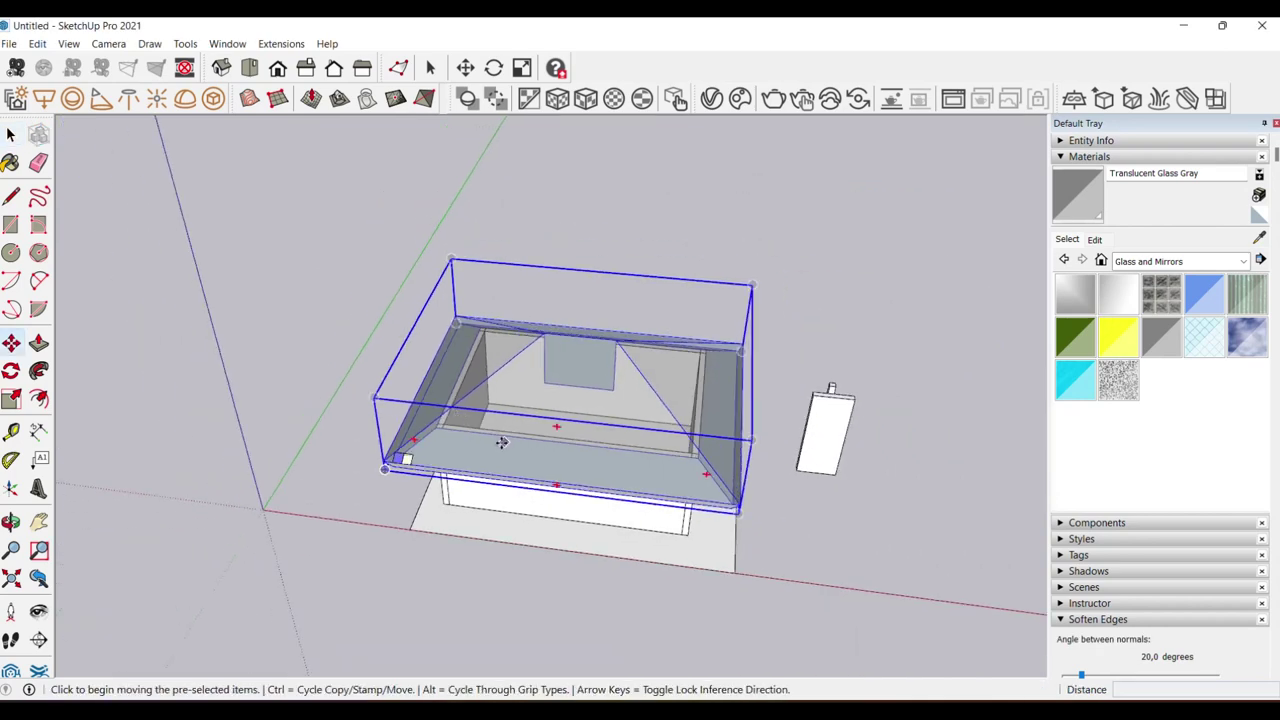
key(ctrl)
click(500, 443)
click(906, 512)
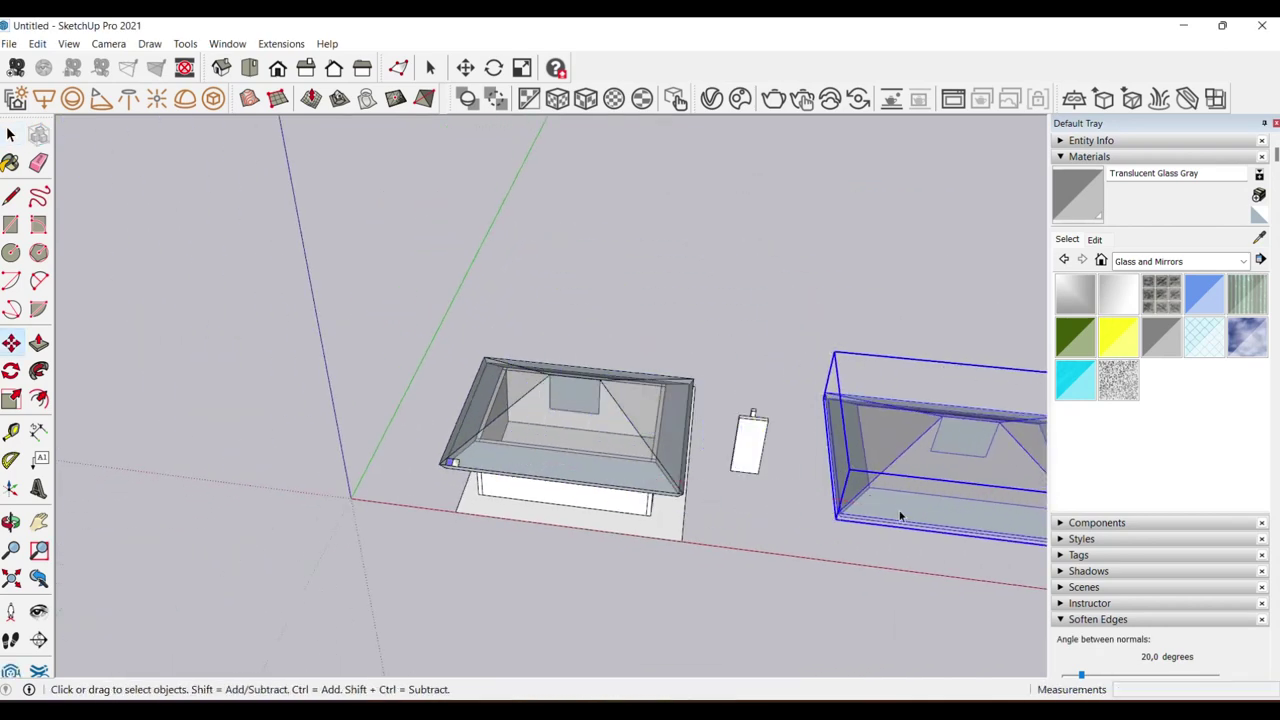
- Open and leave the roof copy, then clear the selection
key(space)
double_click(905, 488)
click(905, 488)
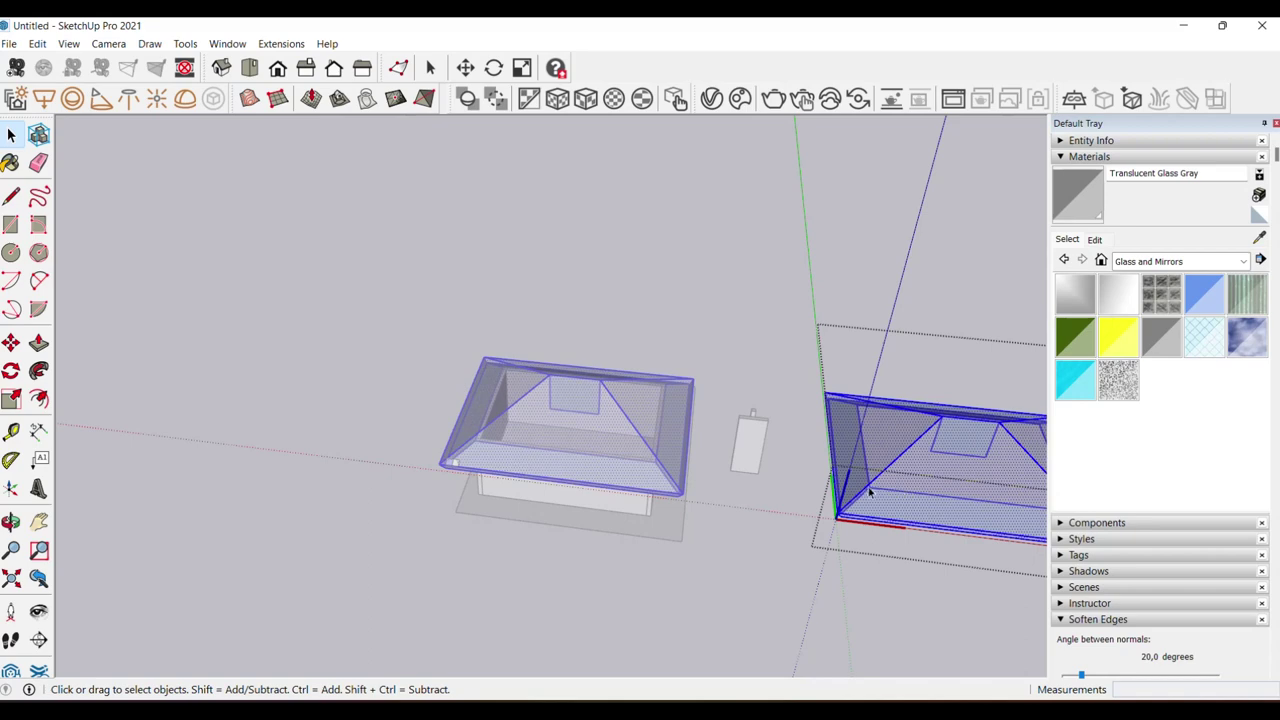
click(391, 557)
- Zoom to the roof's front-left corner and group the blue and cream box
scroll(391, 557, up, 2)
scroll(450, 455, up, 3)
scroll(428, 503, up, 3)
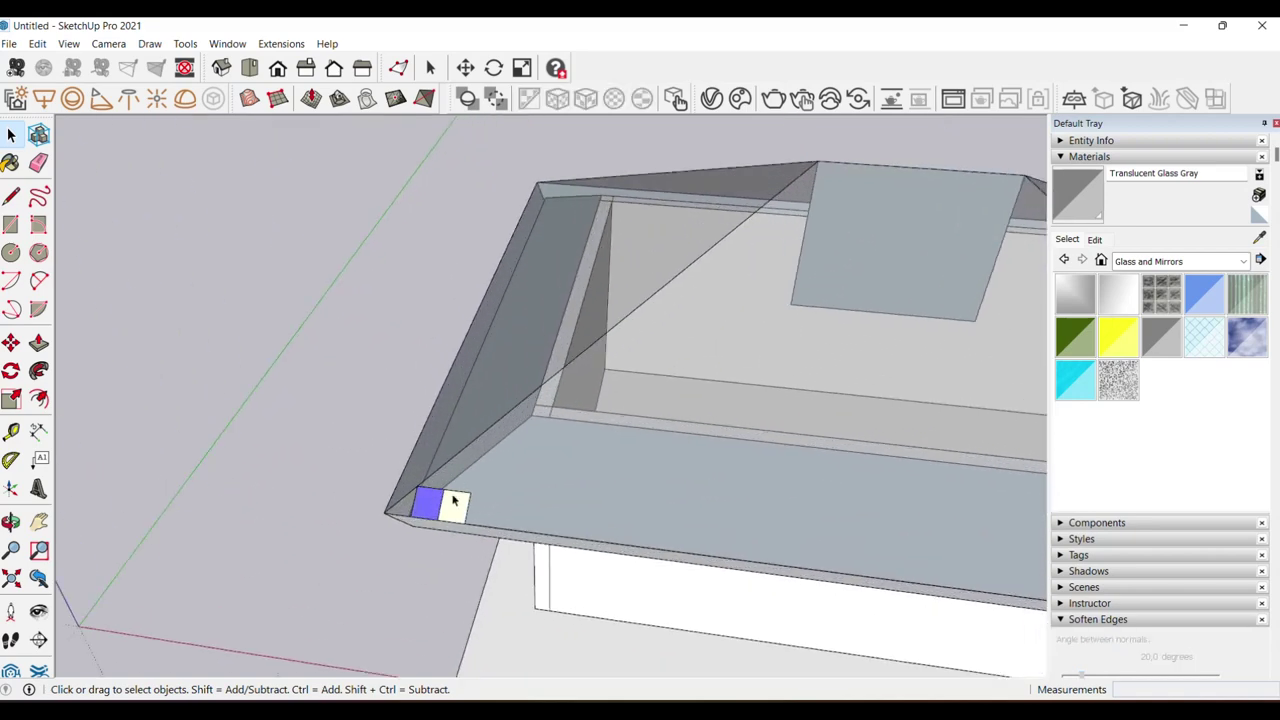
scroll(413, 514, up, 3)
mouse_move(413, 514)
middle_down()
mouse_move(366, 455)
mouse_move(399, 421)
middle_up()
scroll(366, 455, down, 3)
scroll(366, 455, up, 3)
scroll(399, 421, up, 1)
scroll(399, 421, up, 2)
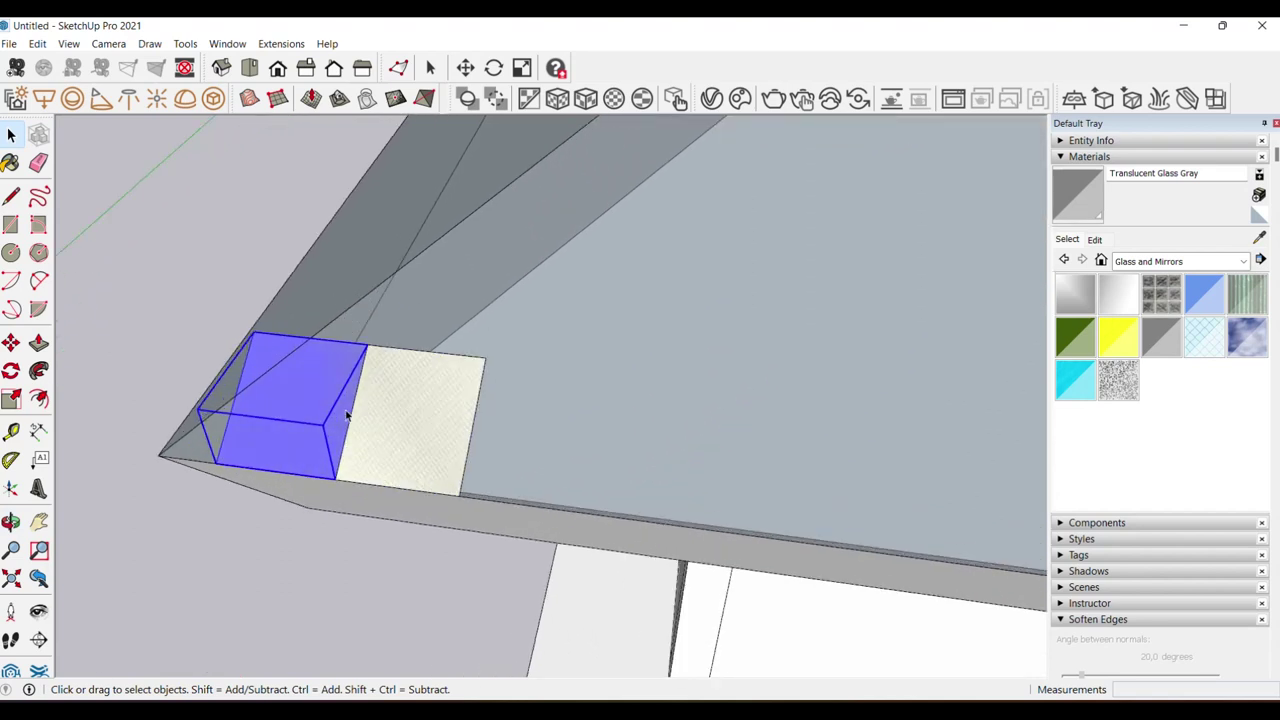
scroll(399, 421, up, 1)
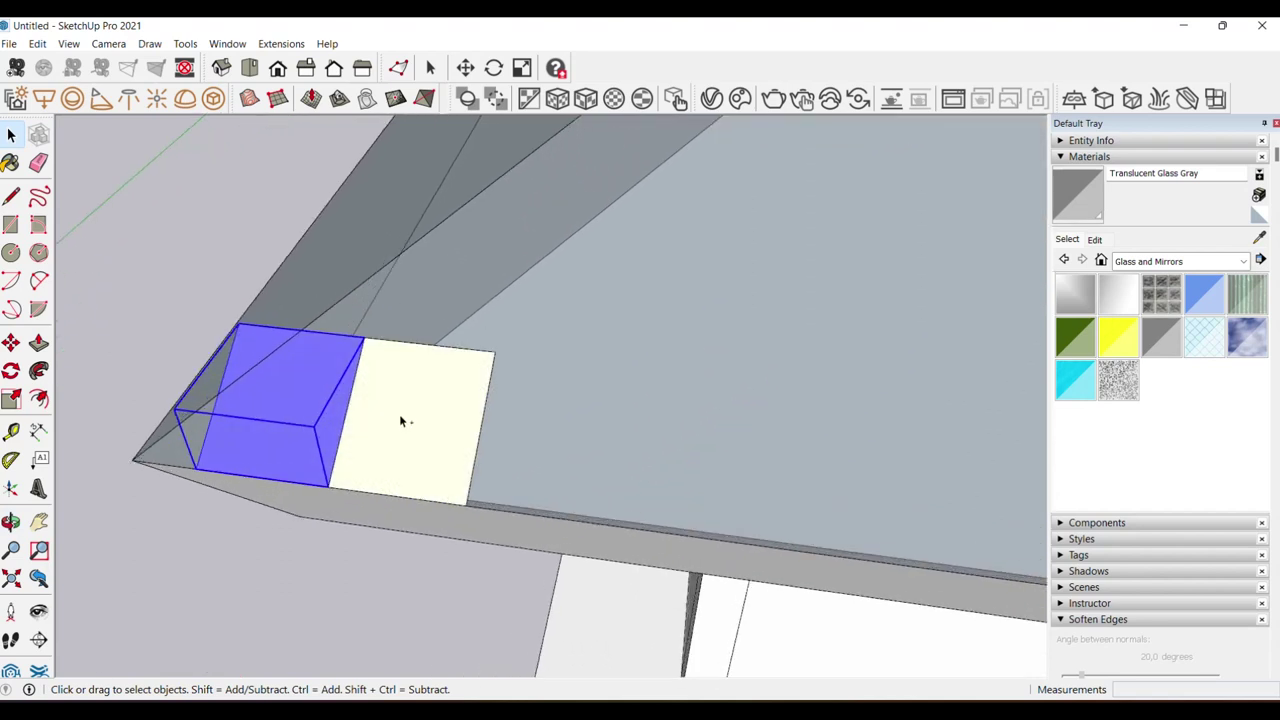
triple_click(304, 409)
right_click(310, 402)
click(379, 232)
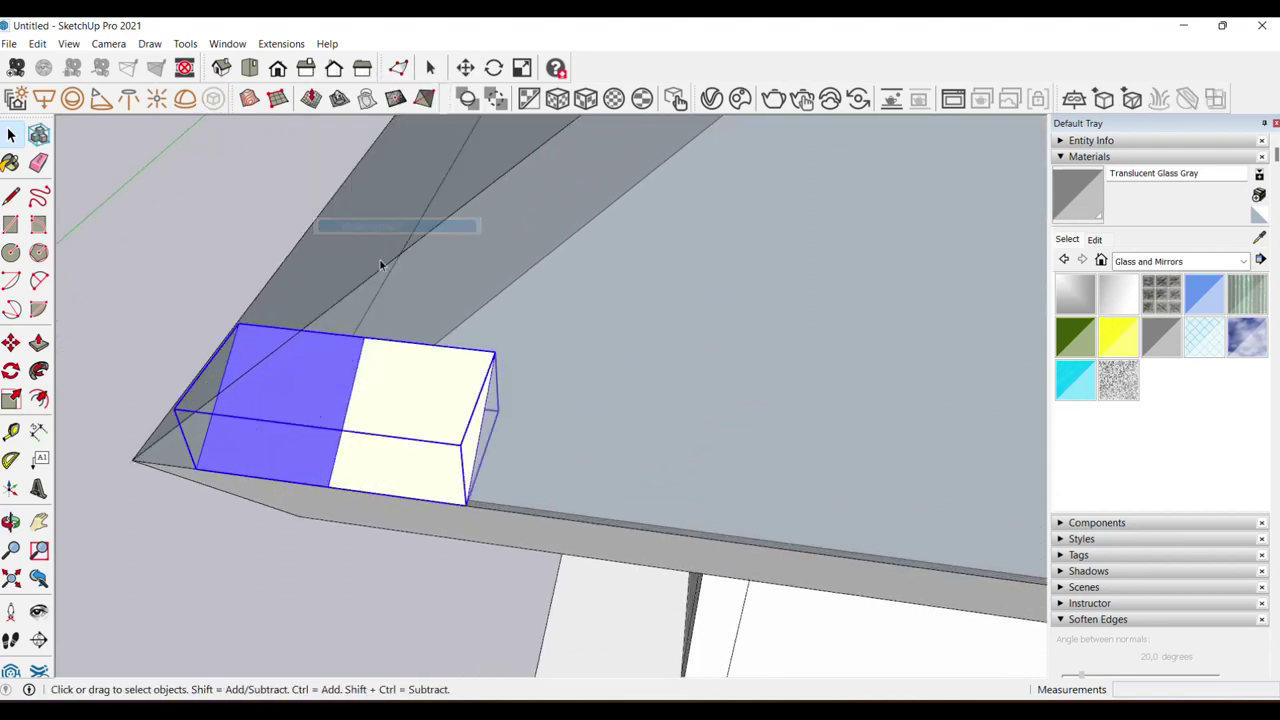
- Start moving the box group from its bottom corner
scroll(406, 417, down, 2)
scroll(397, 403, up, 1)
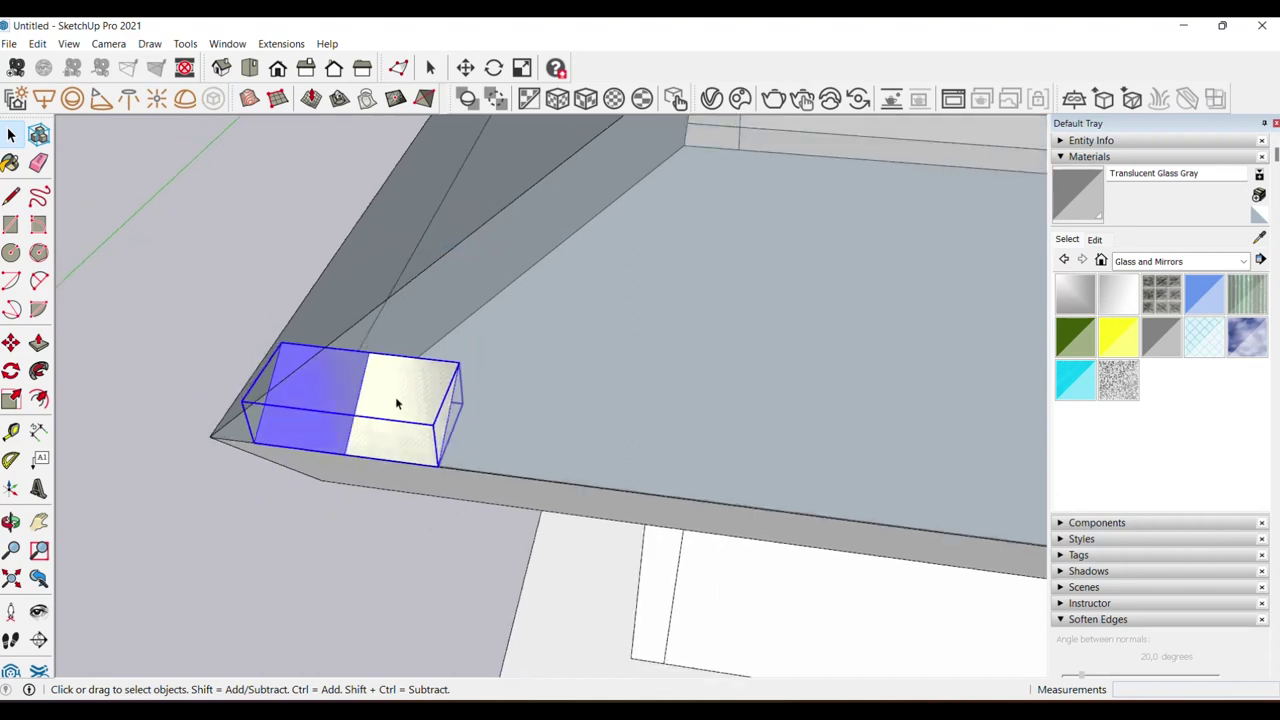
scroll(395, 396, down, 2)
scroll(395, 396, up, 1)
scroll(387, 431, up, 1)
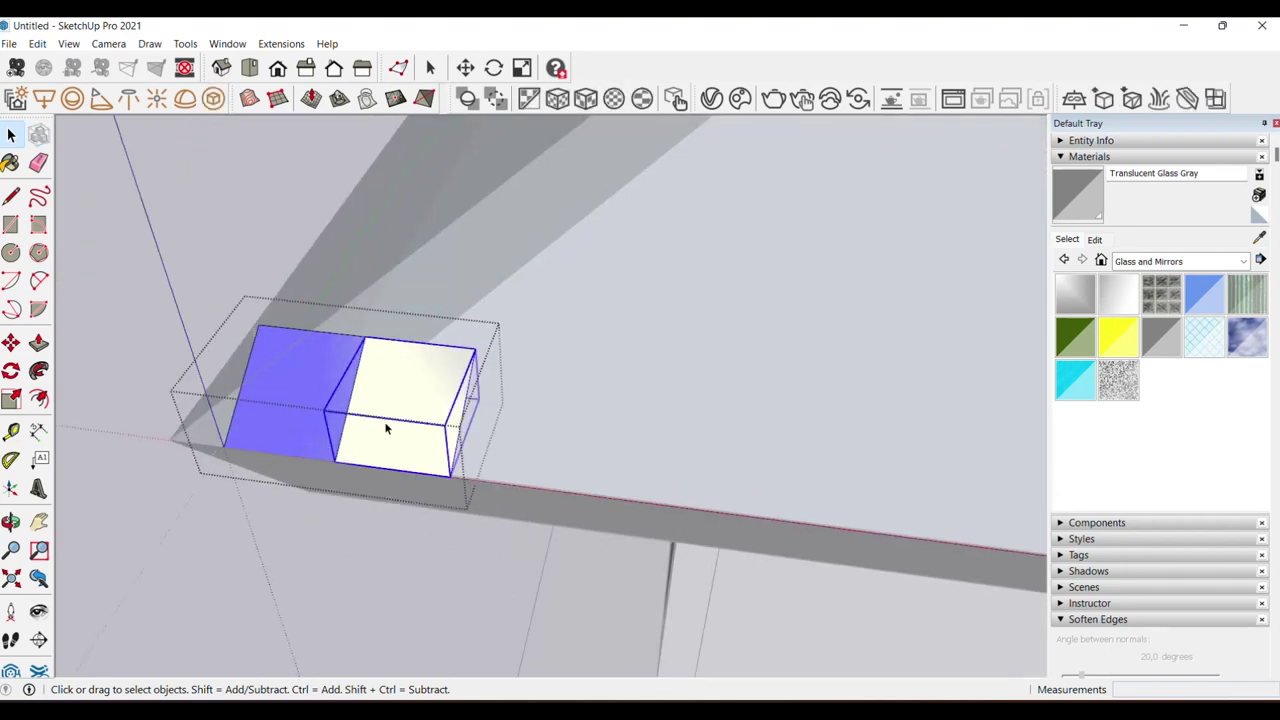
key(m)
click(336, 461)
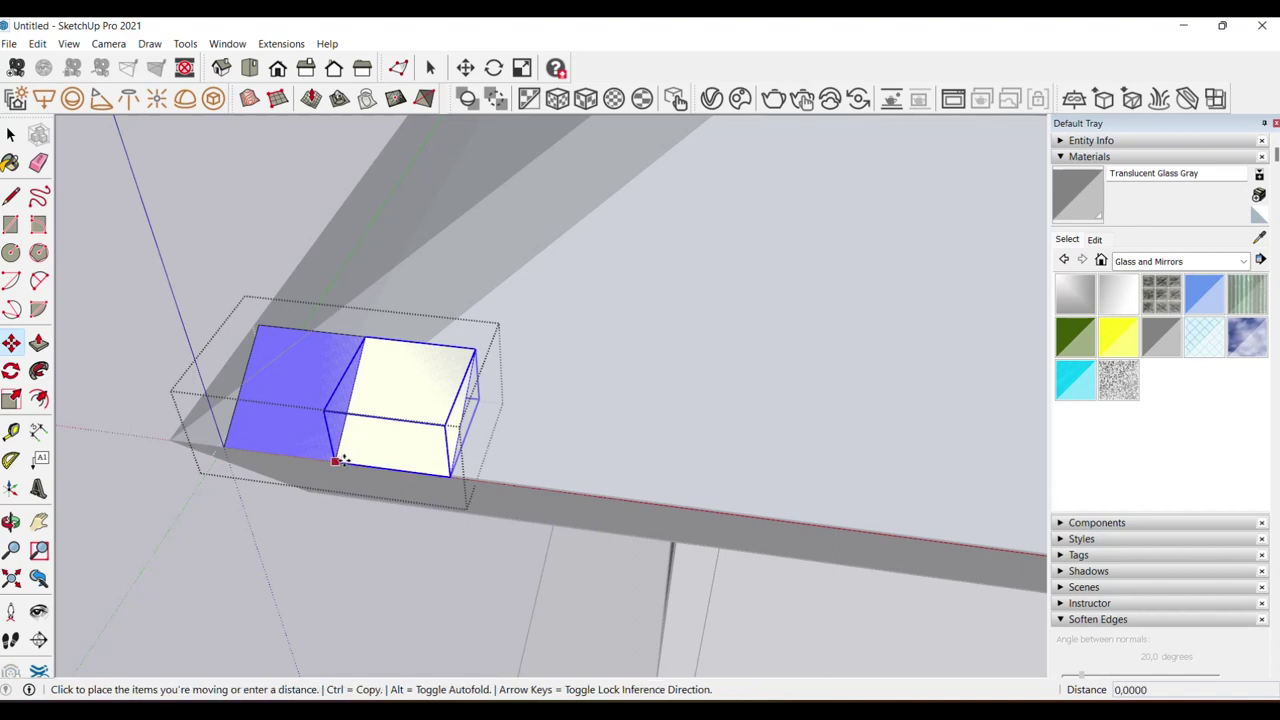
- Set the box down at its raised position to stagger the cubes, then select the lower box
click(375, 350)
key(space)
middle_drag(375, 350, 318, 376)
triple_click(318, 376)
- Array the cube pair diagonally from the eave corner up the hip toward the apex
key(m)
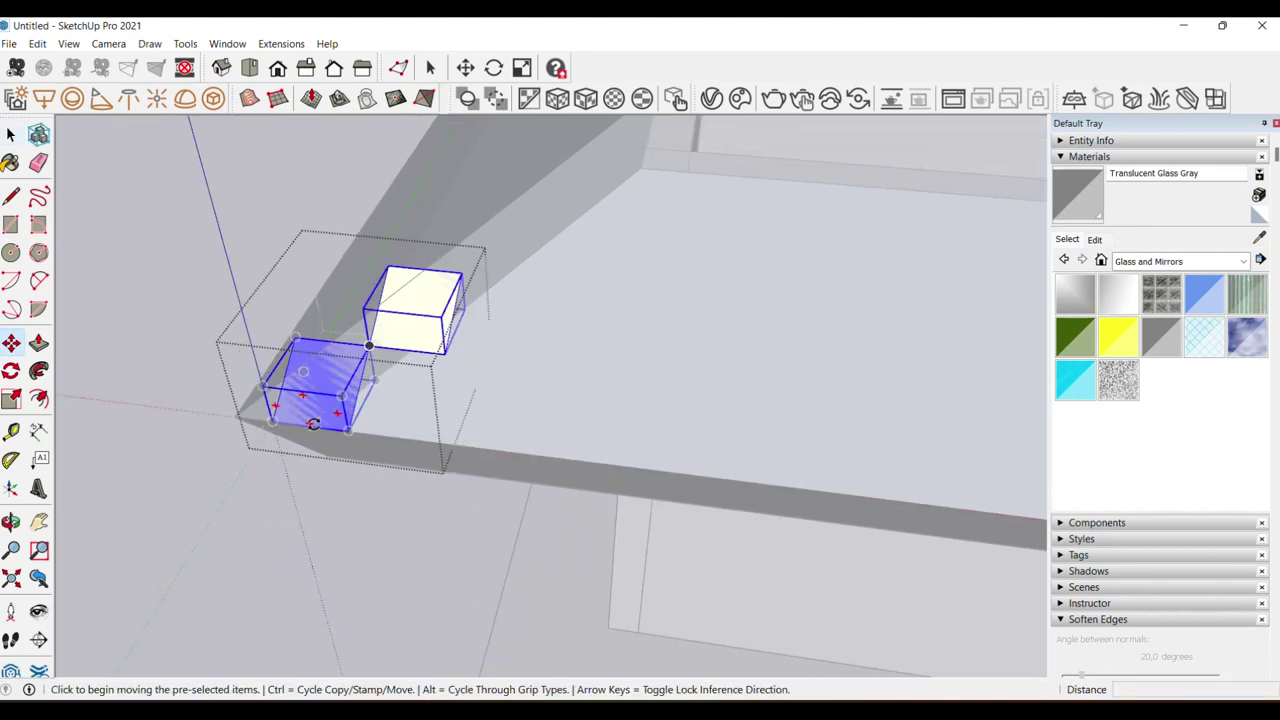
key(ctrl)
click(272, 421)
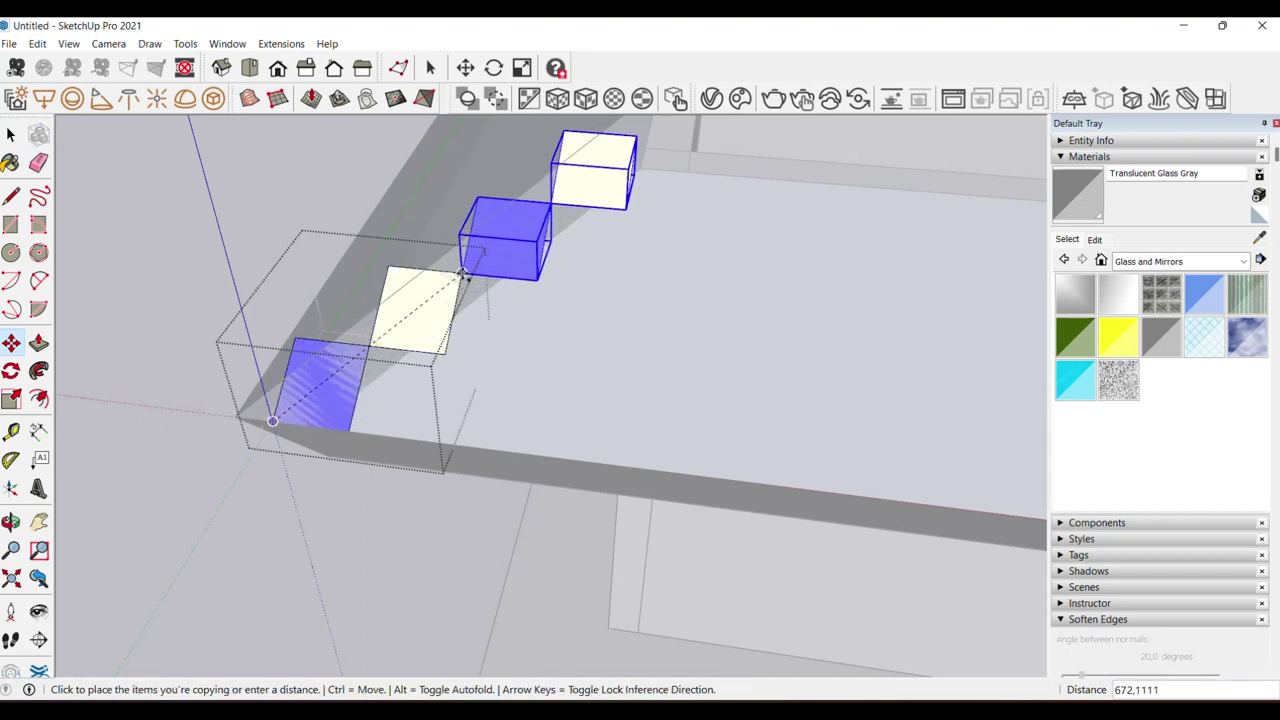
click(462, 276)
text(*10)
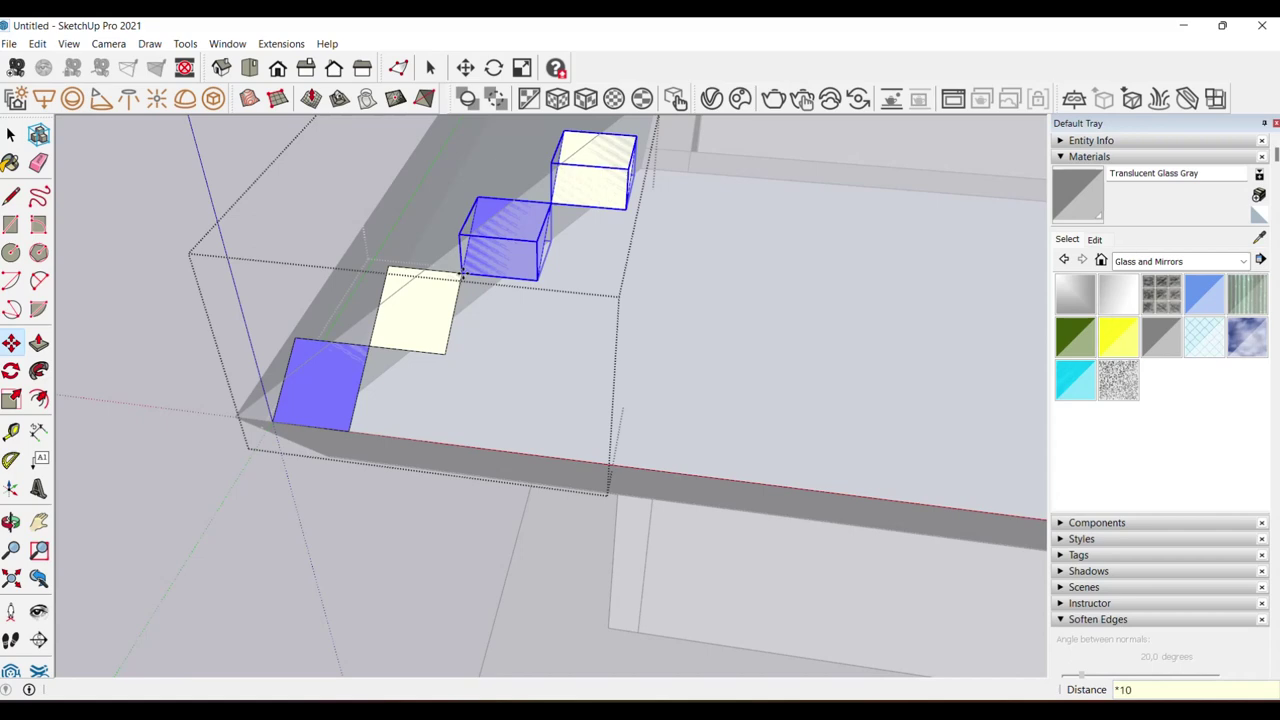
key(Return)
key(space)
scroll(580, 443, down, 5)
middle_drag(580, 443, 726, 320)
scroll(740, 321, up, 1)
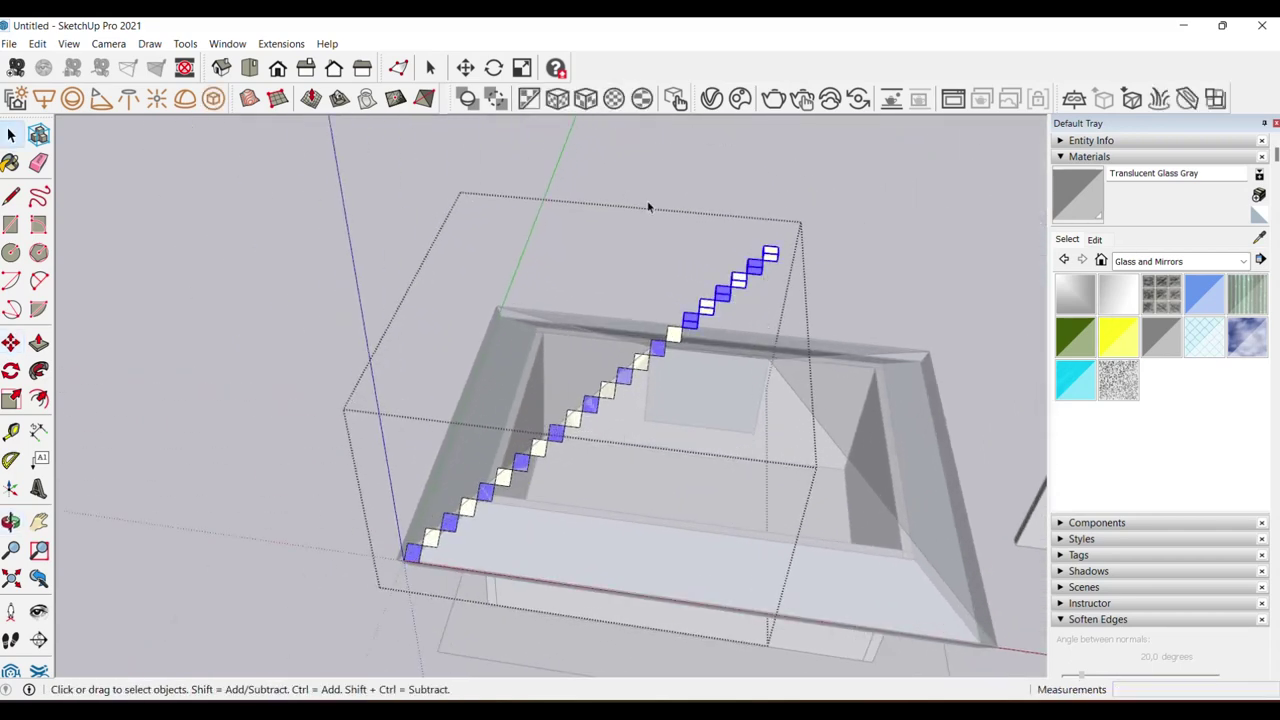
- Orbit and zoom in toward the top of the diagonal cube run
scroll(716, 289, up, 2)
scroll(706, 337, down, 2)
scroll(677, 349, up, 2)
scroll(677, 317, down, 2)
middle_drag(677, 317, 642, 373)
scroll(642, 373, down, 2)
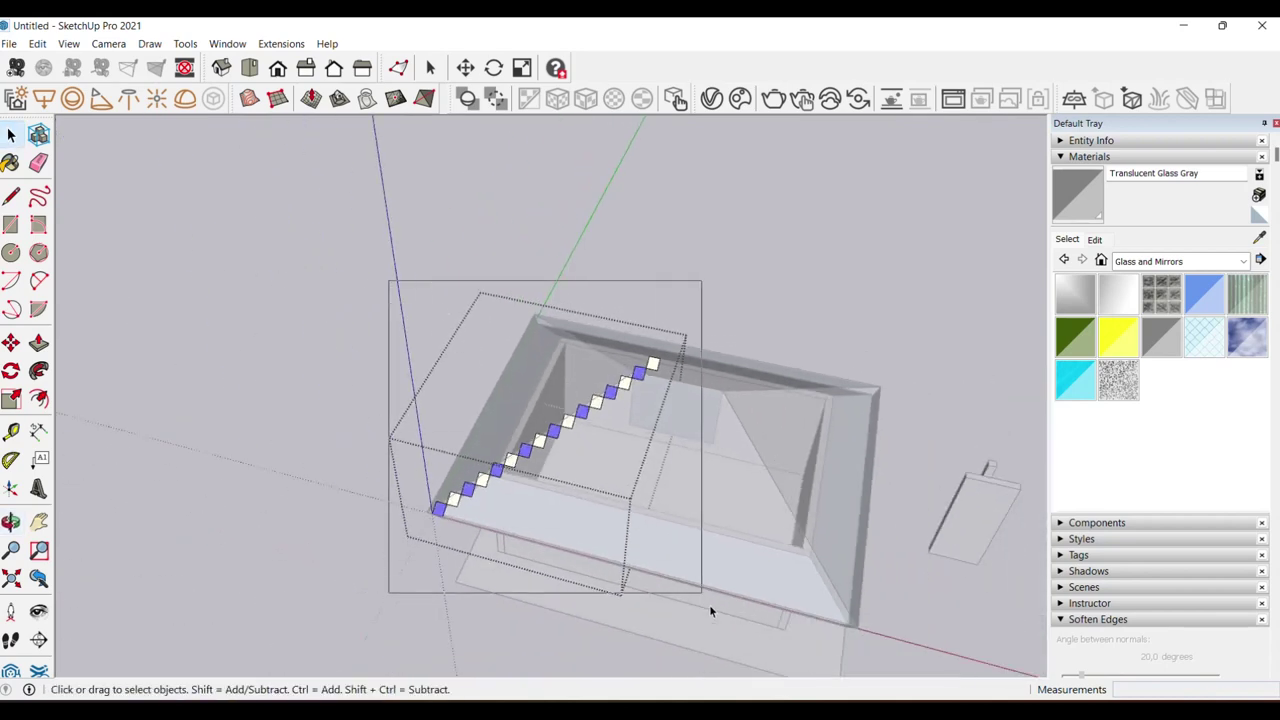
scroll(687, 400, up, 2)
scroll(687, 400, up, 2)
middle_drag(687, 407, 615, 365)
scroll(615, 365, up, 1)
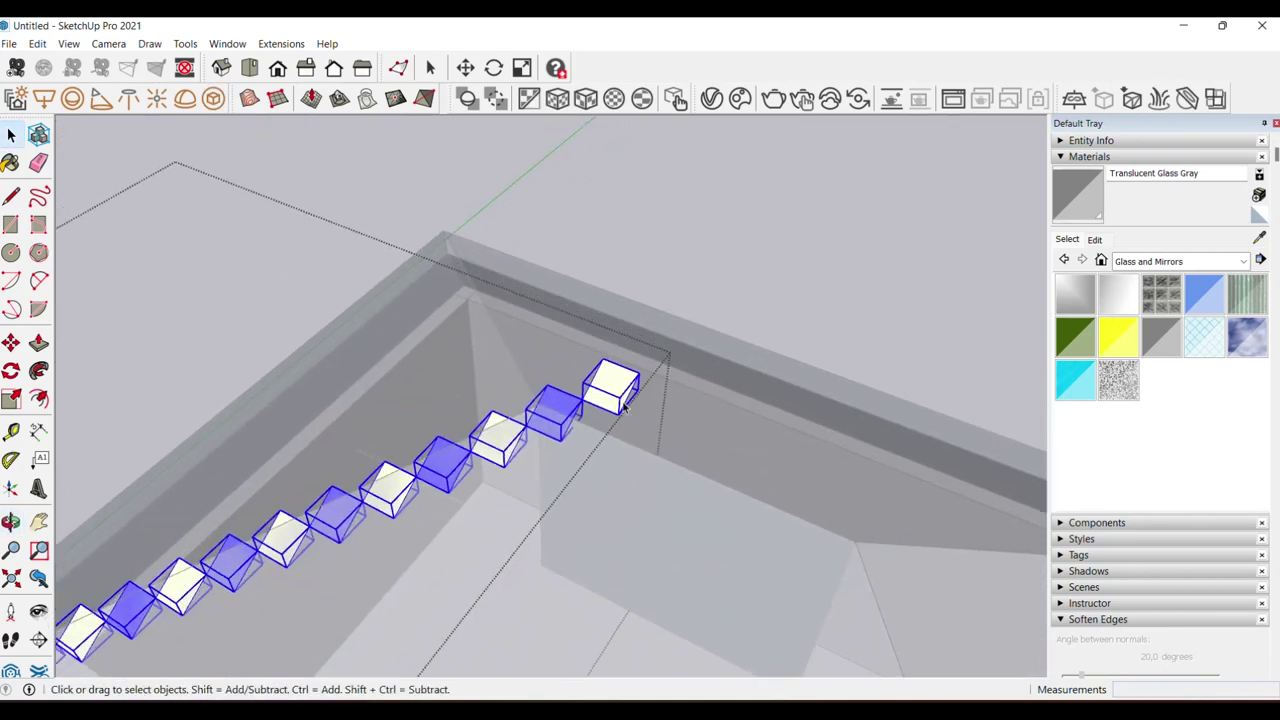
scroll(615, 365, up, 1)
scroll(617, 360, up, 1)
- Copy the diagonal cube run sideways 16 times into a checker band, then view from the top
key(m)
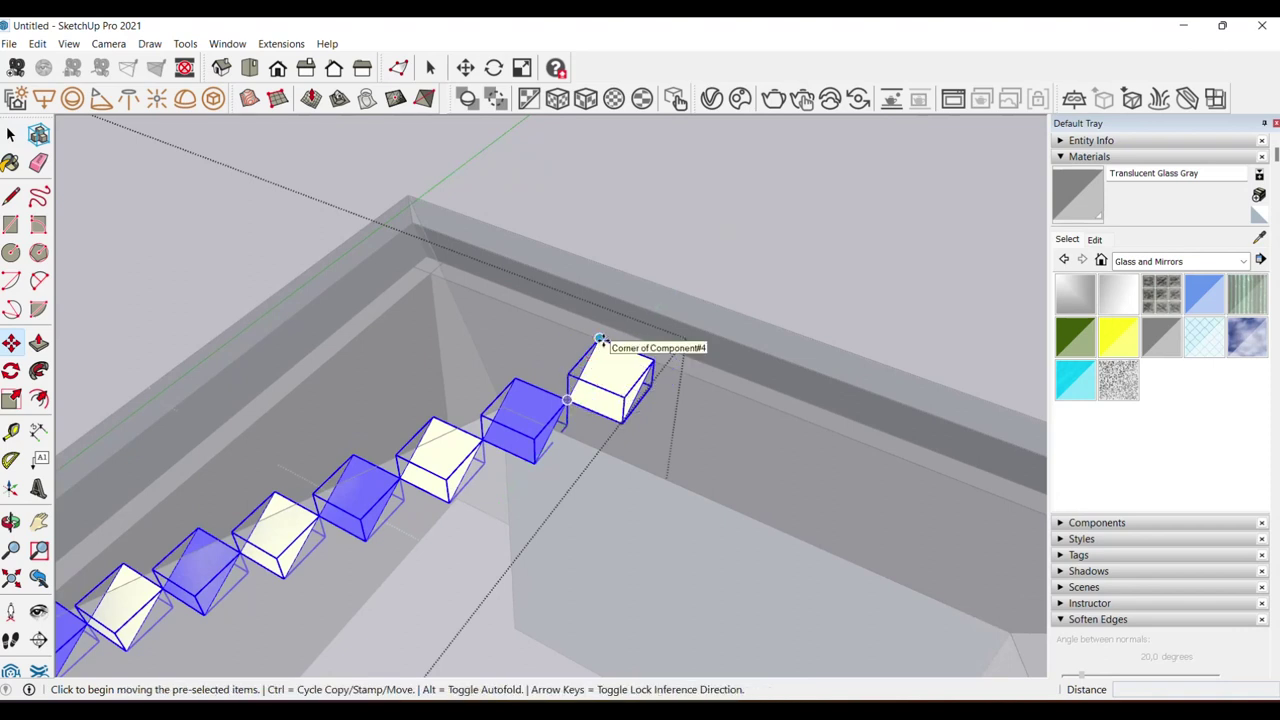
key(ctrl)
click(600, 340)
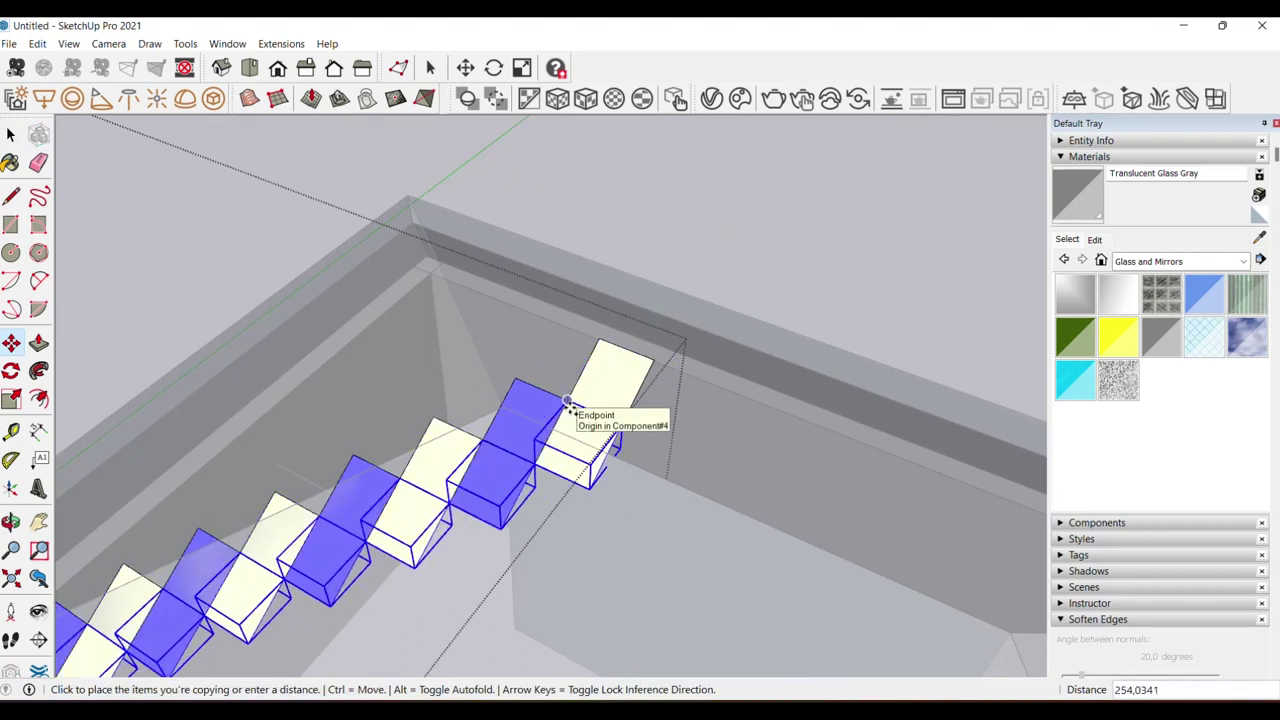
click(567, 402)
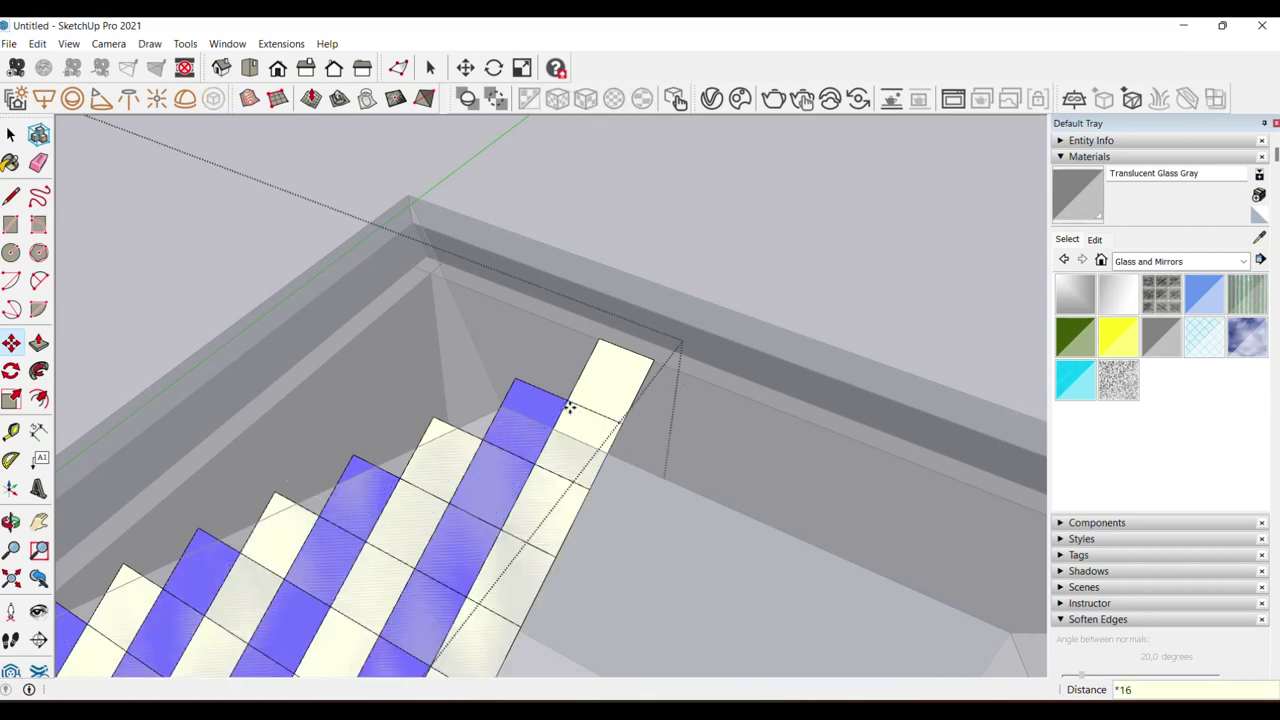
key(space)
scroll(602, 317, down, 5)
mouse_move(602, 317)
middle_down()
mouse_move(702, 496)
mouse_move(590, 453)
middle_up()
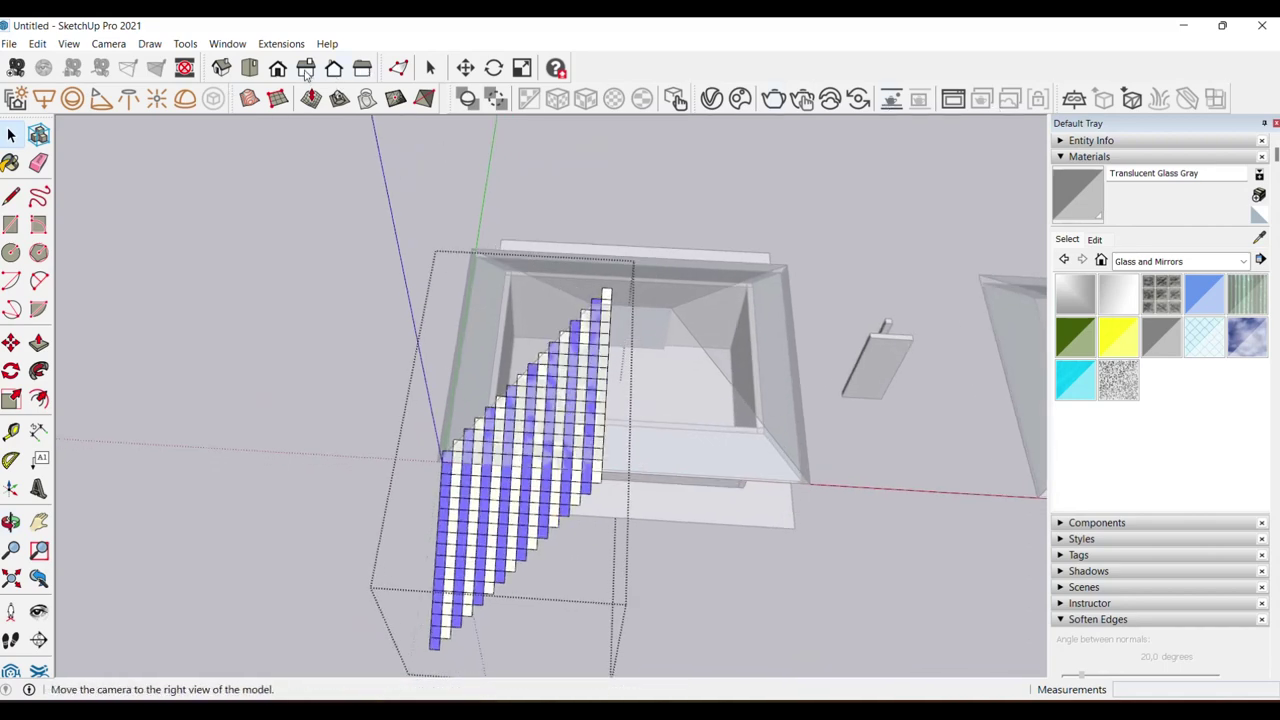
click(249, 67)
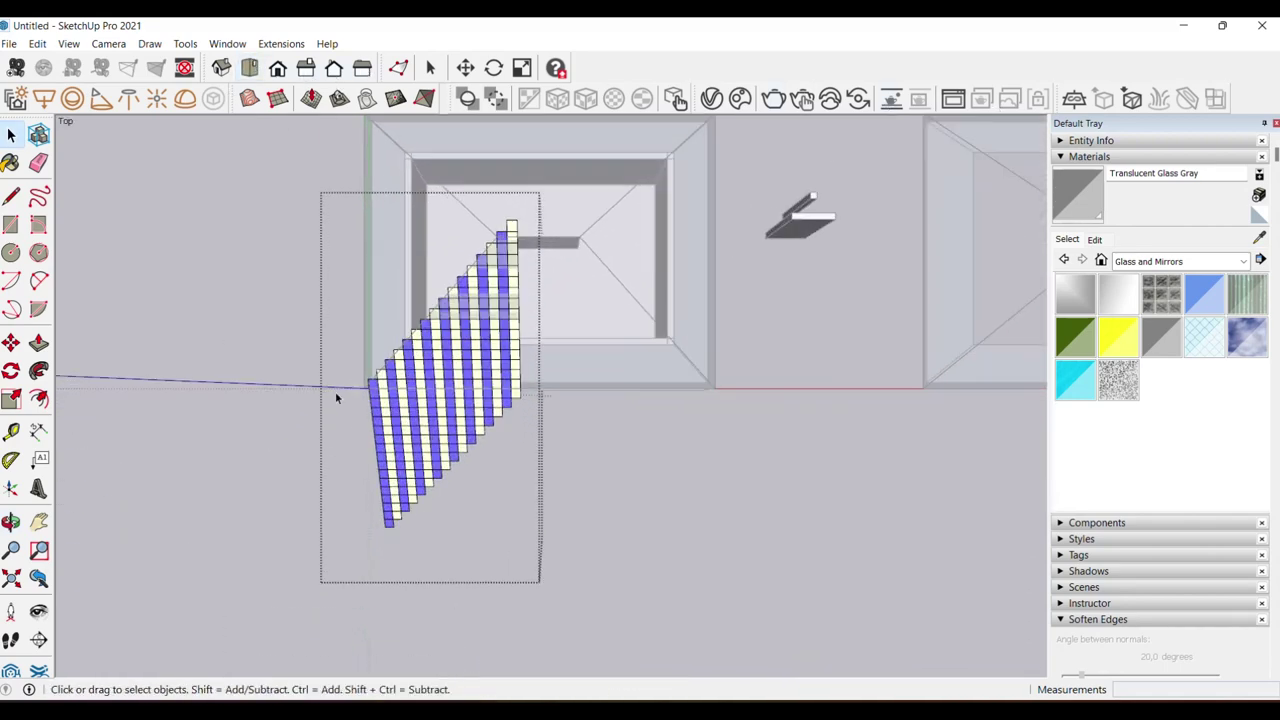
scroll(450, 404, up, 2)
scroll(450, 404, up, 2)
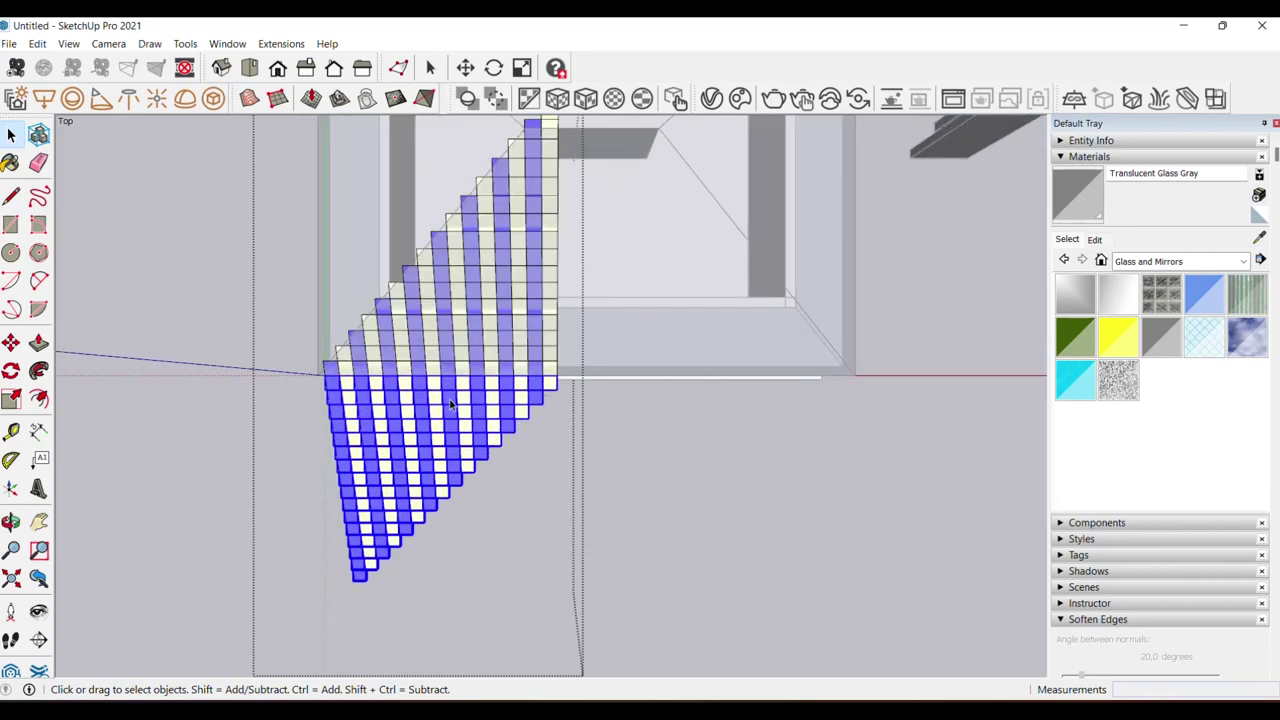
middle_drag(450, 404, 533, 172)
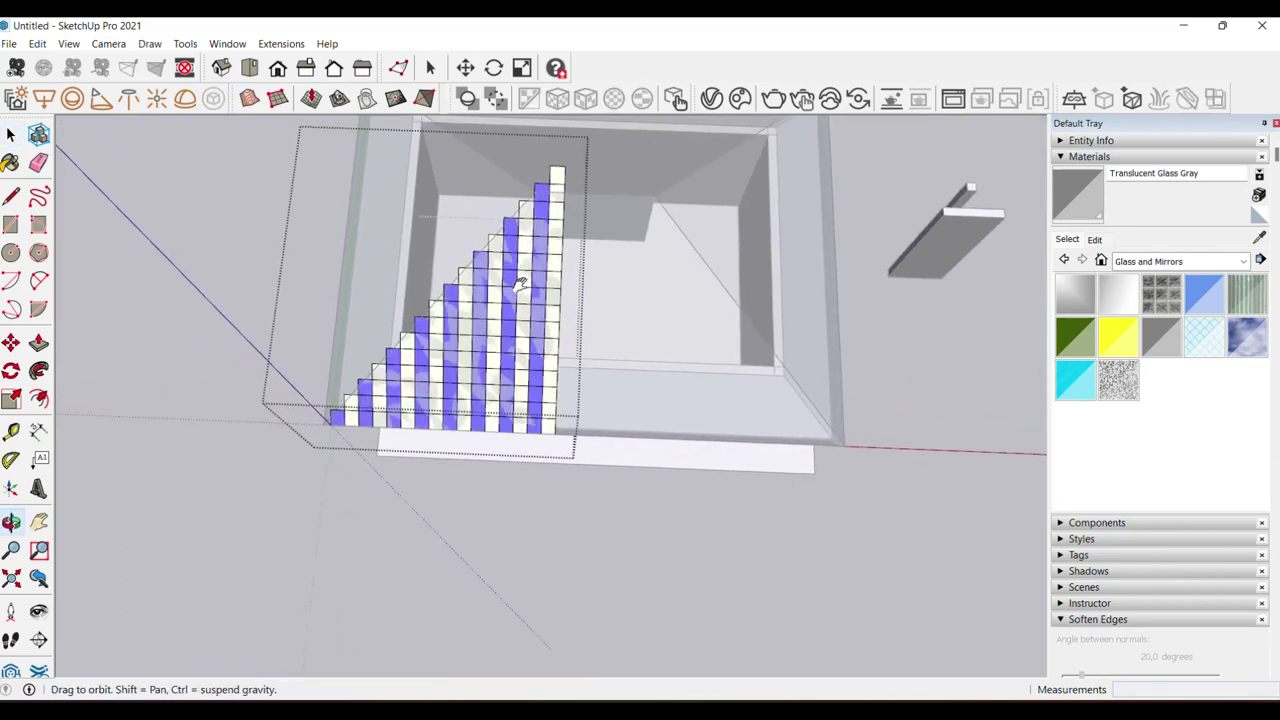
middle_drag(601, 441, 522, 160)
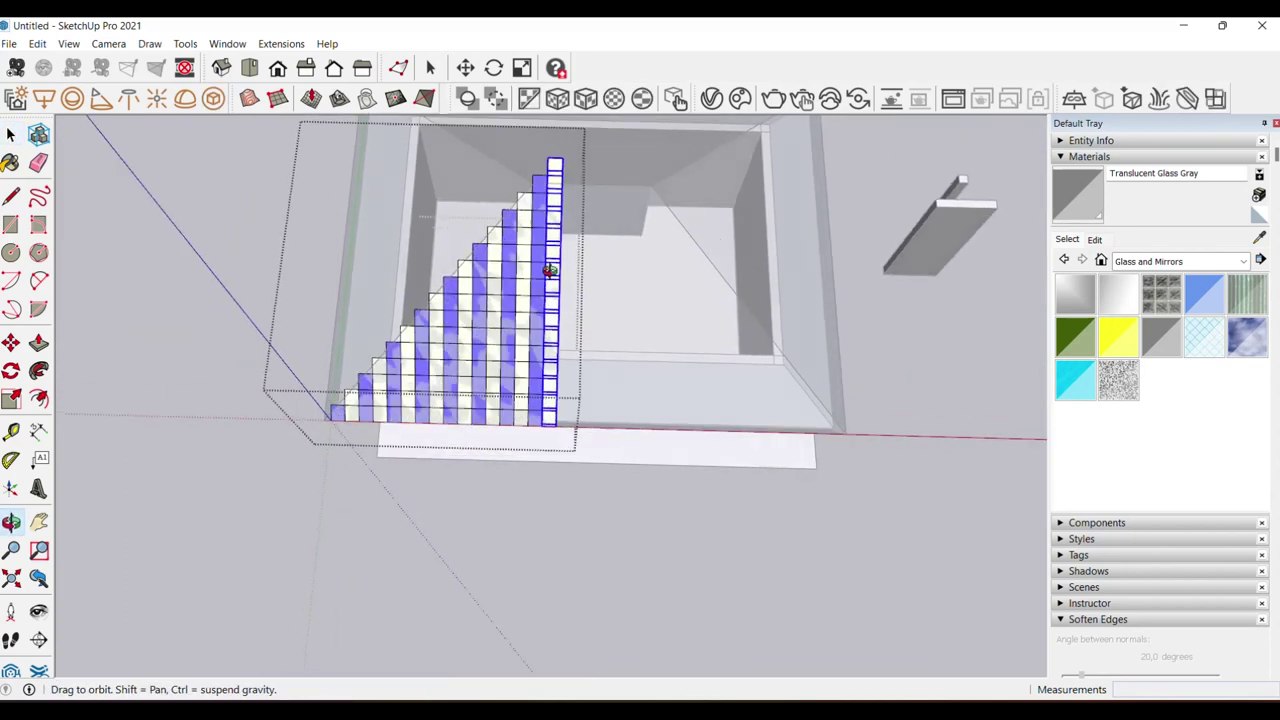
scroll(533, 365, up, 2)
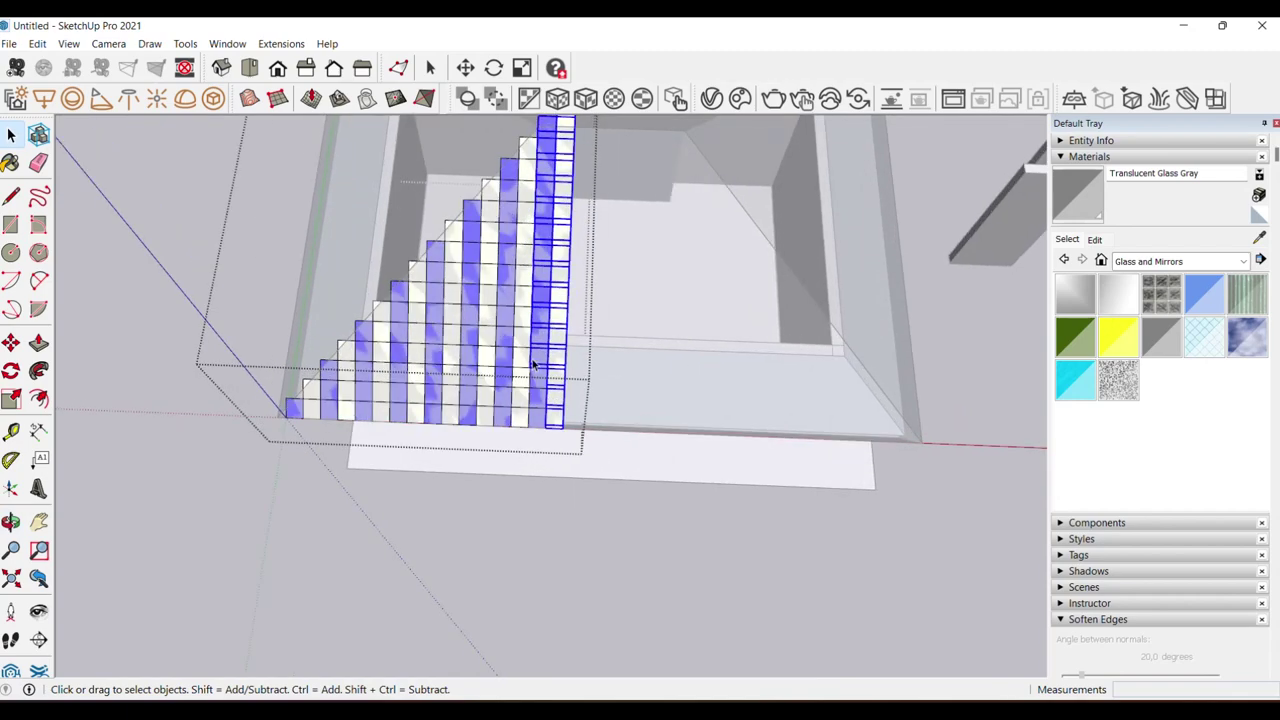
scroll(540, 400, up, 2)
scroll(551, 425, up, 3)
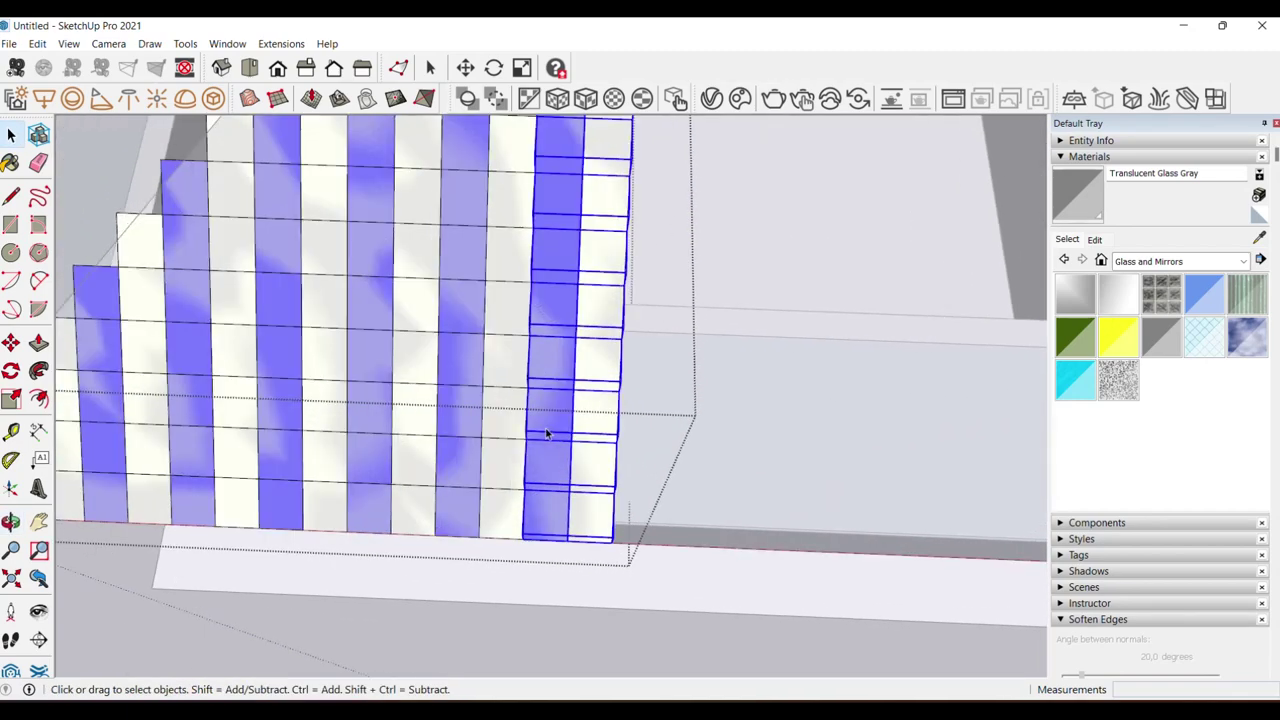
scroll(530, 420, up, 2)
key(m)
click(513, 398)
key(ctrl)
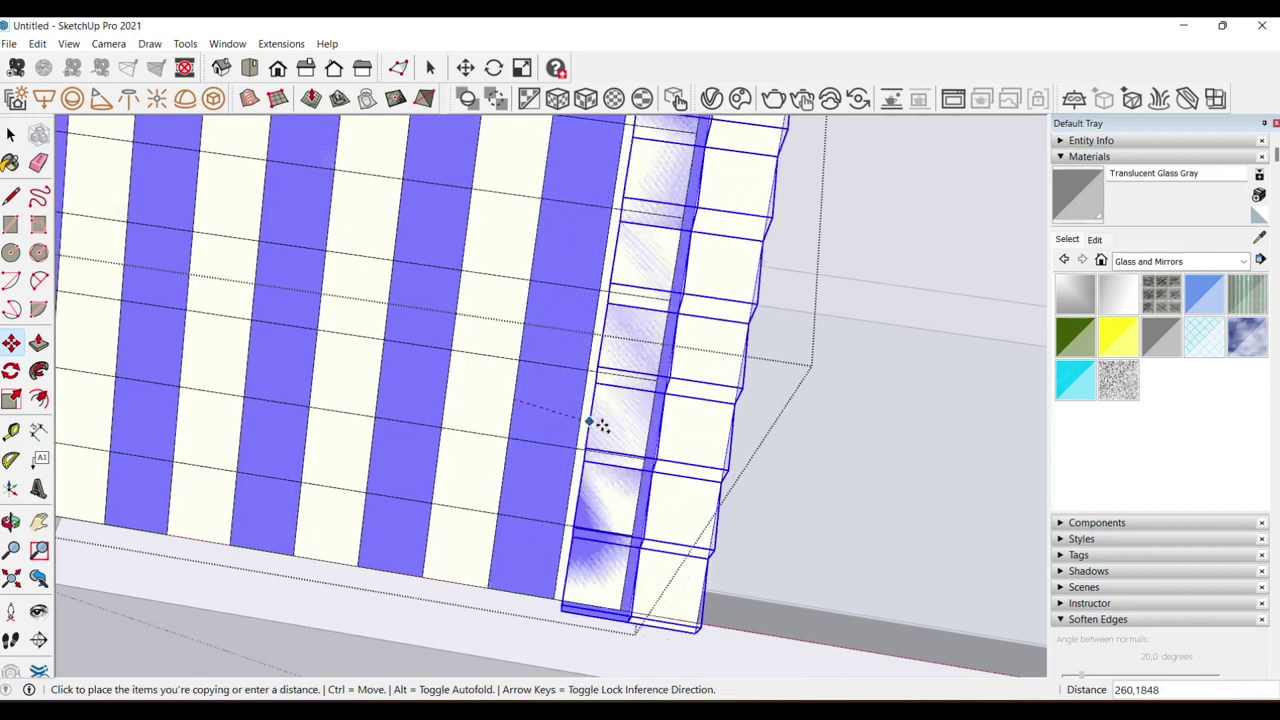
- Array the block column one block to the right into 19 columns
click(650, 424)
text(*1)
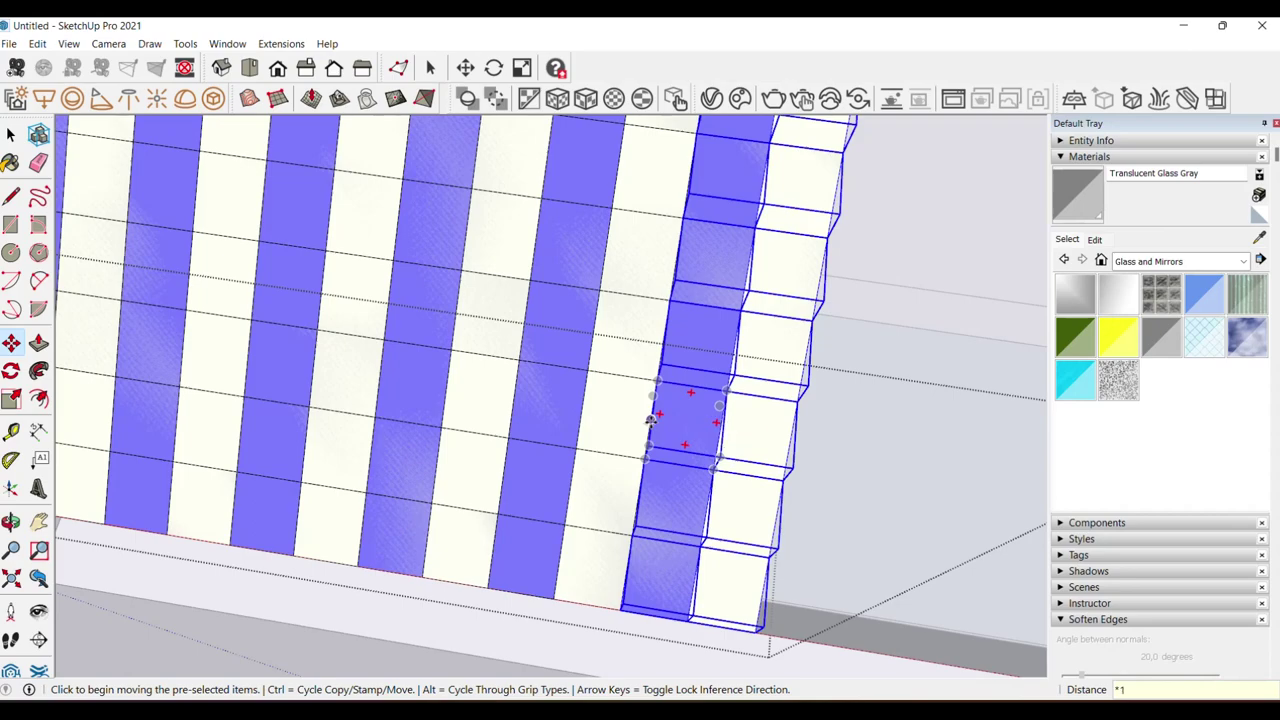
text(9)
key(Return)
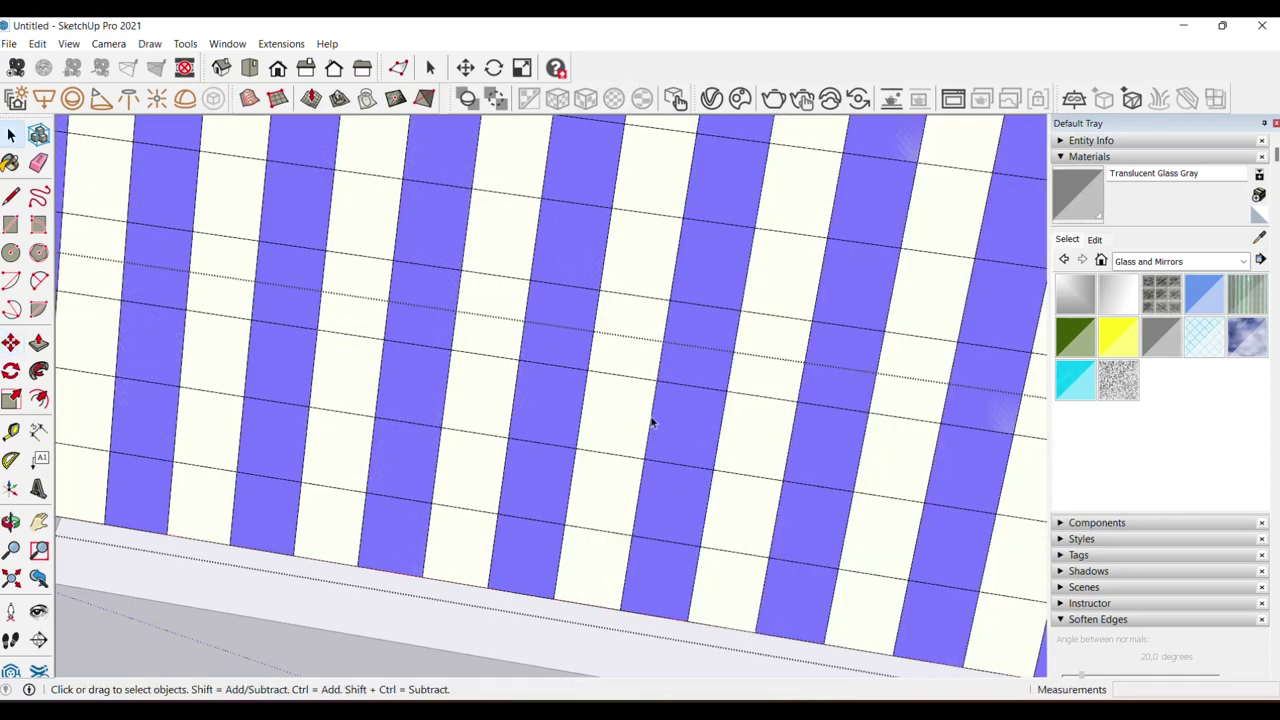
- Select and delete the surplus columns beyond the roof edge
scroll(650, 428, down, 5)
scroll(537, 414, down, 5)
mouse_move(634, 314)
middle_down()
mouse_move(494, 384)
mouse_move(710, 558)
middle_up()
drag(555, 197, 555, 198)
key(Delete)
middle_drag(556, 234, 522, 297)
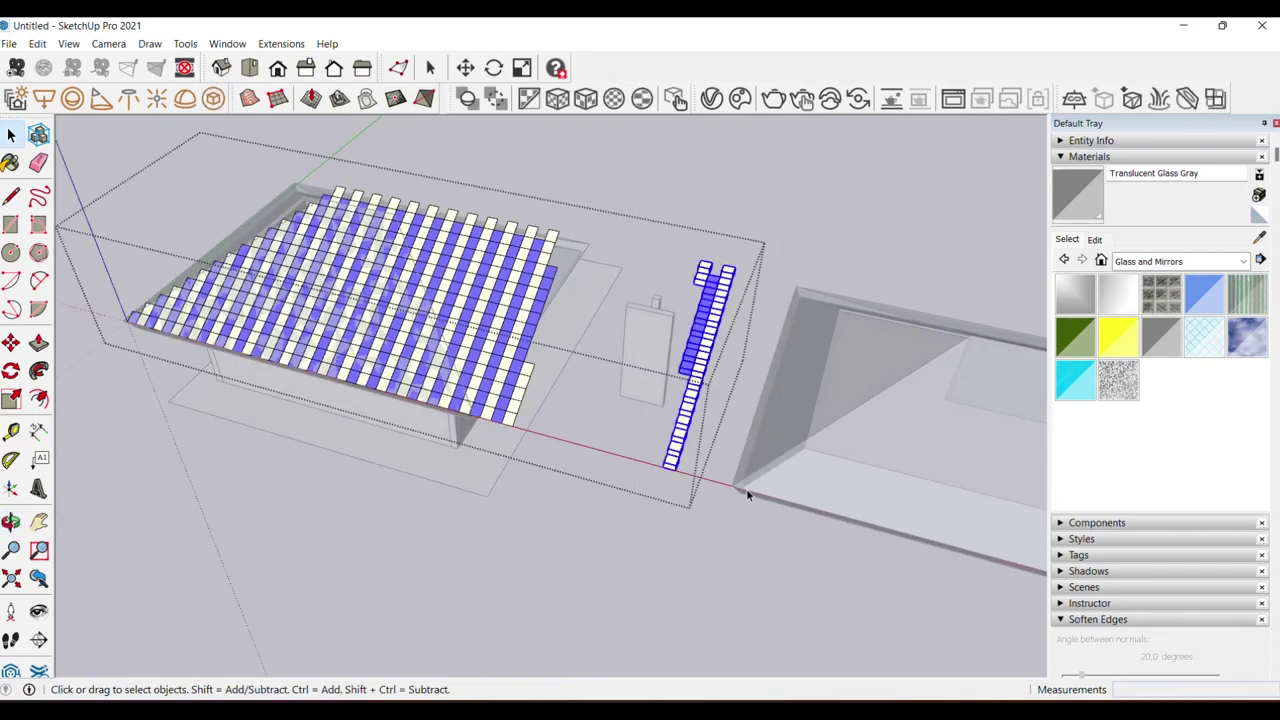
- Delete the leftover block staircases and the extra right-hand blocks
key(Delete)
mouse_move(537, 400)
middle_down()
mouse_move(523, 297)
mouse_move(650, 471)
middle_up()
key(Delete)
middle_drag(531, 337, 568, 400)
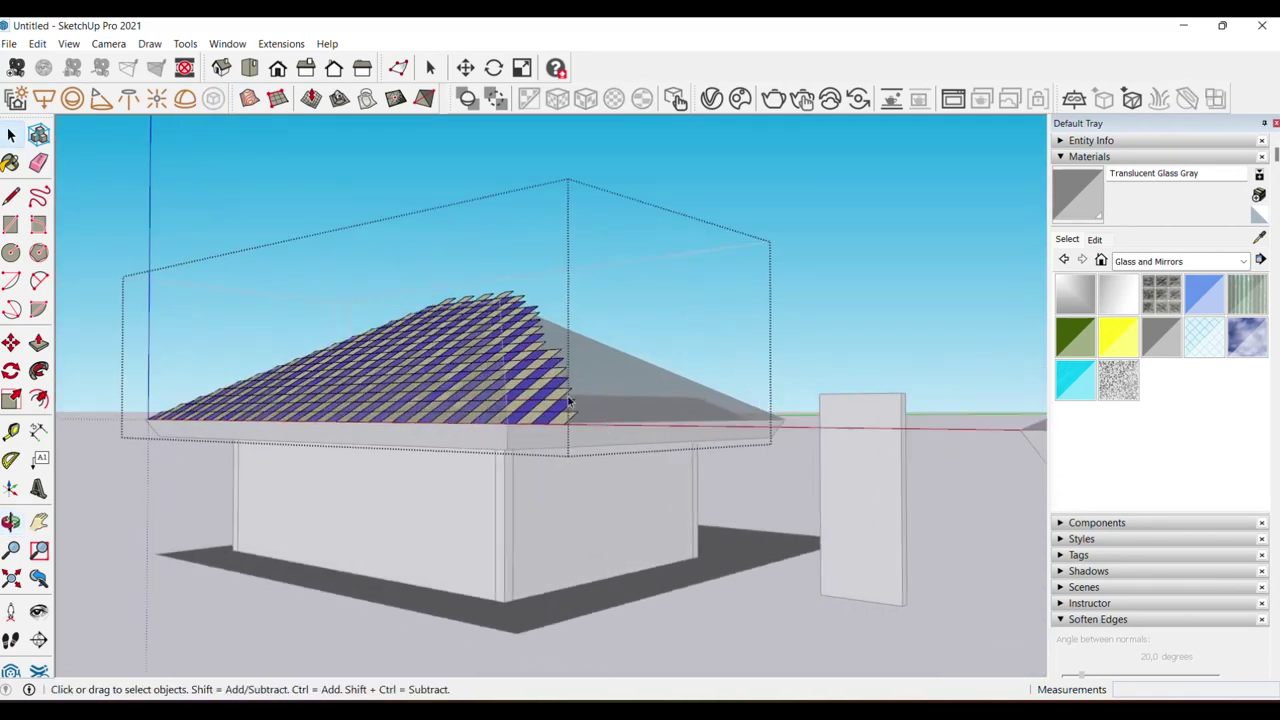
click(531, 262)
scroll(522, 320, up, 2)
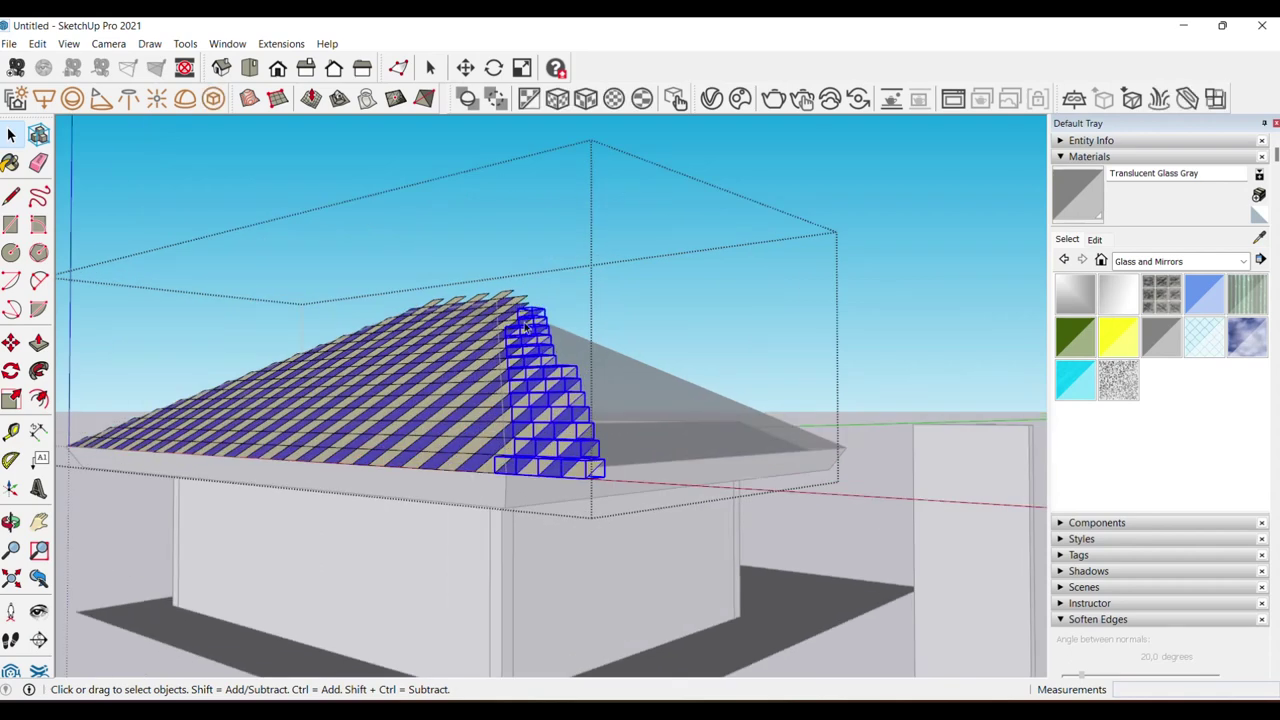
scroll(538, 443, up, 2)
scroll(538, 443, up, 2)
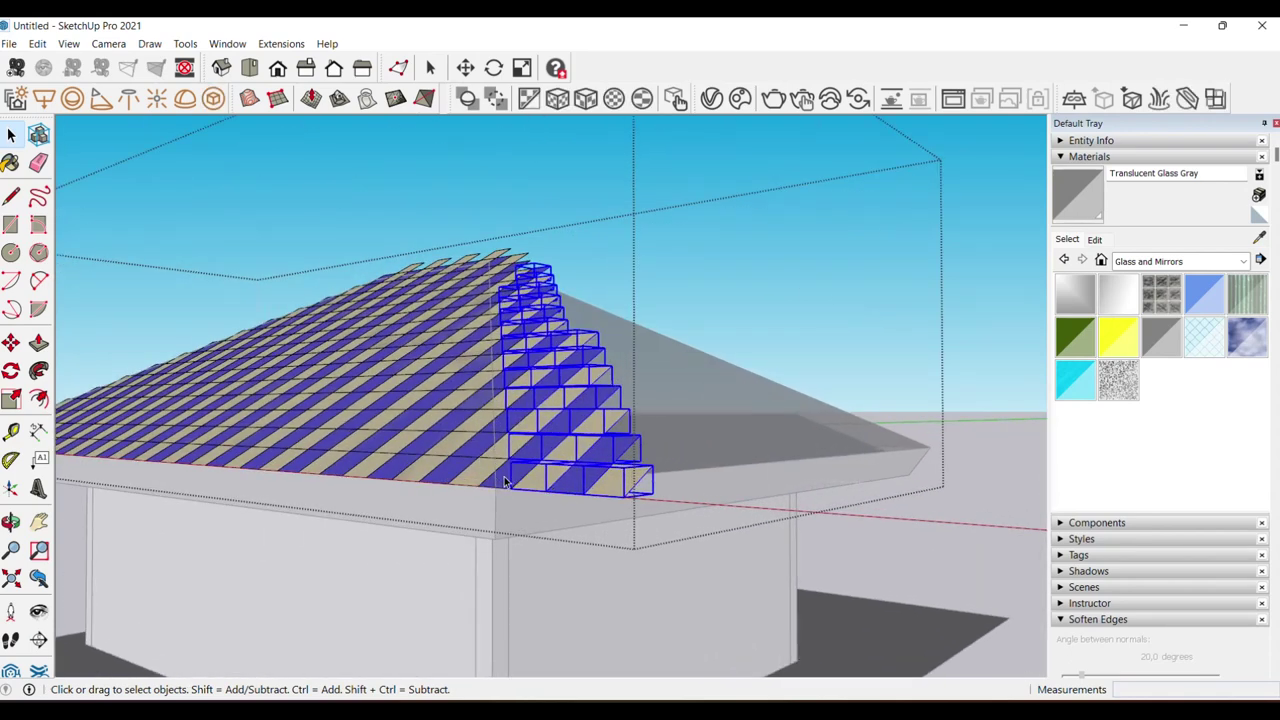
key(Delete)
- Orbit around the roof corner to inspect the remaining triangular checker array
mouse_move(505, 482)
middle_down()
mouse_move(514, 448)
mouse_move(564, 455)
mouse_move(574, 394)
middle_up()
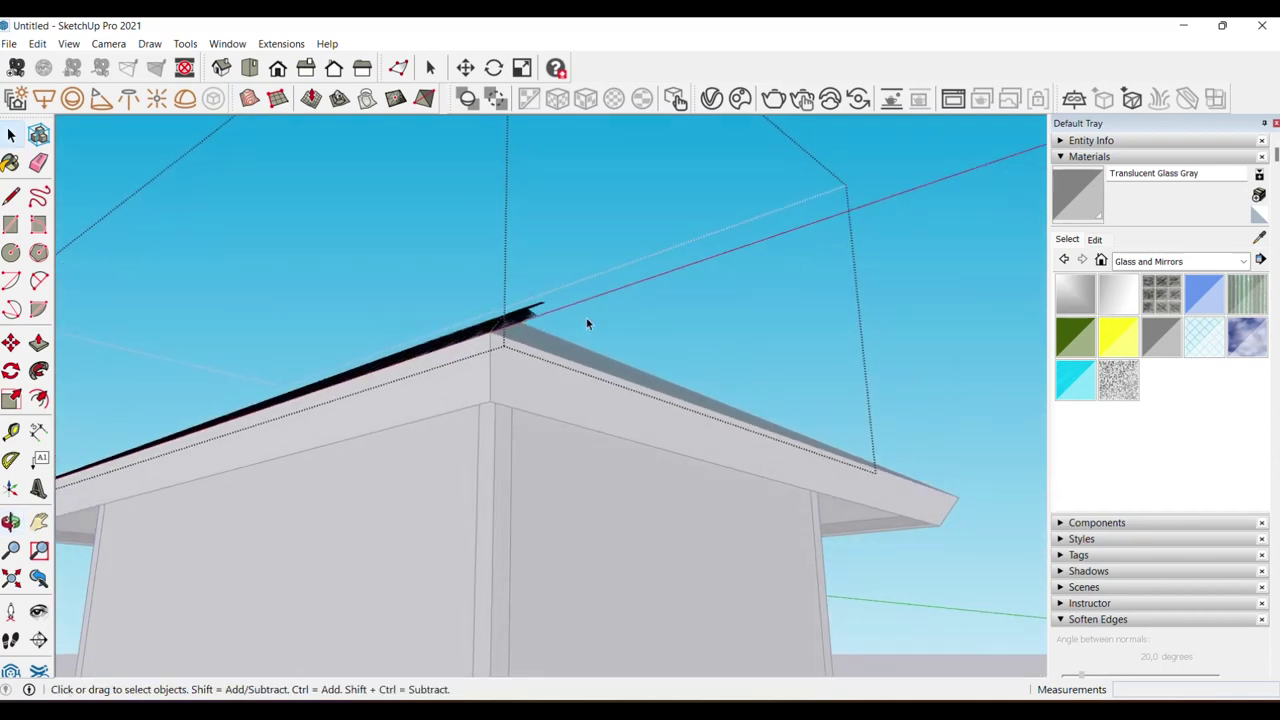
mouse_move(553, 311)
middle_down()
mouse_move(514, 343)
mouse_move(551, 320)
mouse_move(540, 296)
middle_up()
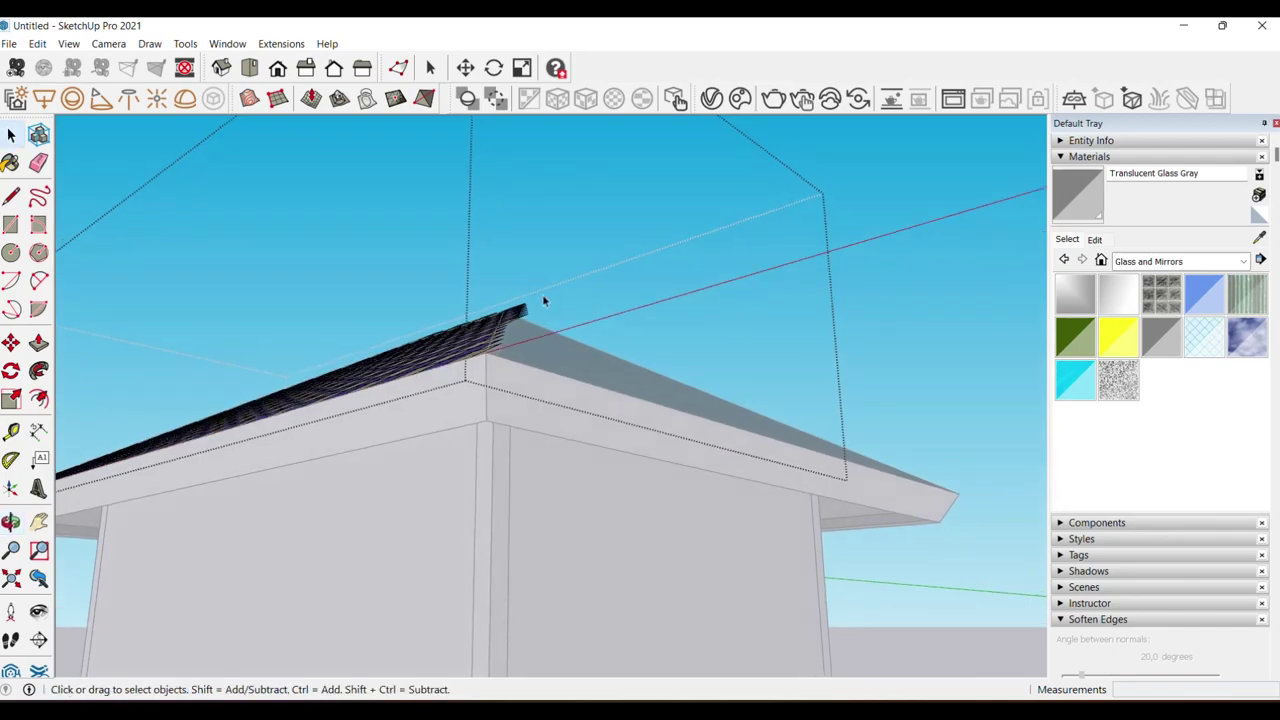
mouse_move(543, 317)
middle_down()
mouse_move(590, 476)
mouse_move(616, 389)
mouse_move(623, 543)
mouse_move(608, 524)
middle_up()
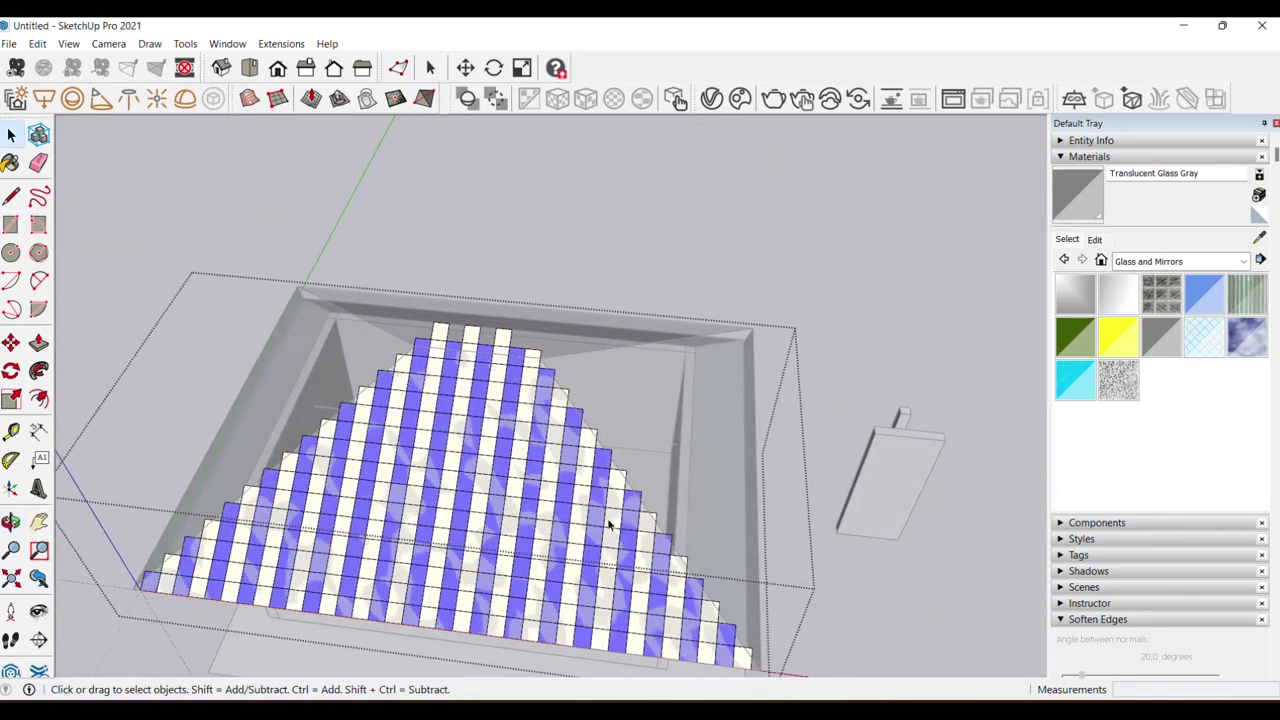
scroll(630, 532, down, 3)
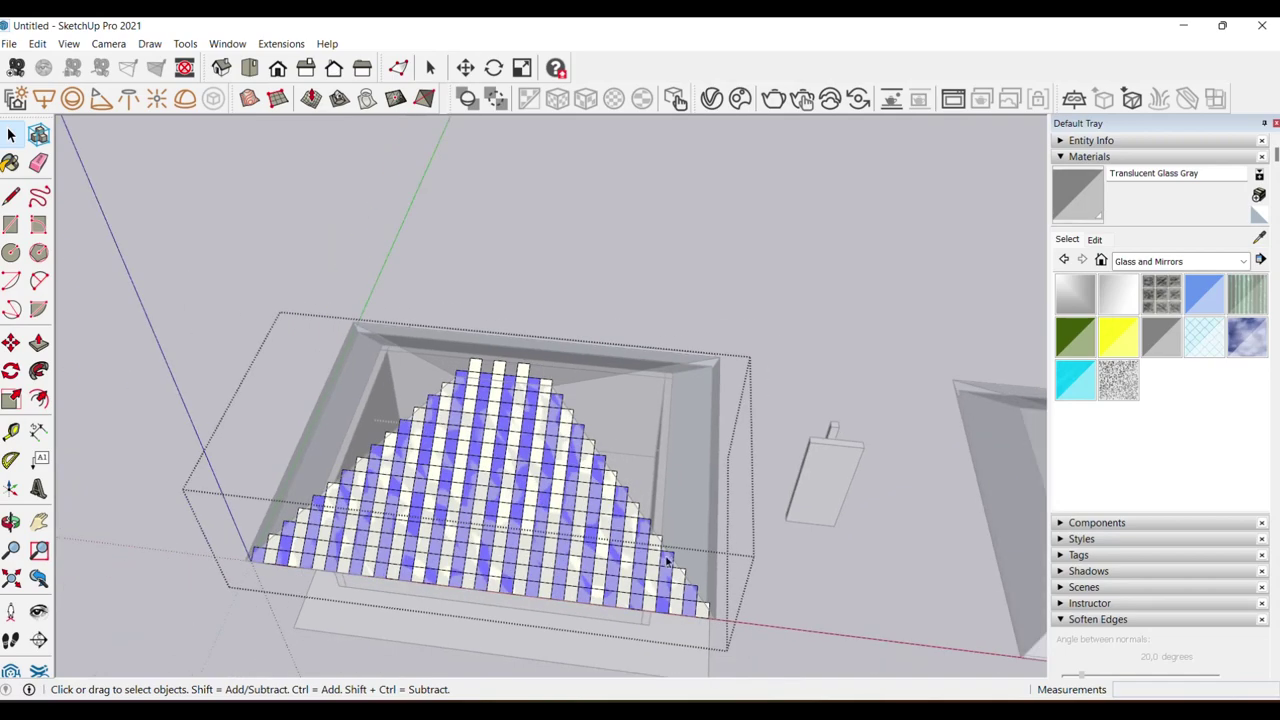
scroll(668, 565, up, 4)
- Move the triangular checker array so its corner block's midpoint snaps onto the roof corner edge
mouse_move(677, 580)
middle_down()
mouse_move(660, 560)
mouse_move(240, 500)
middle_up()
scroll(222, 487, up, 3)
scroll(302, 525, up, 2)
click(269, 499)
scroll(269, 499, up, 2)
scroll(269, 496, up, 2)
scroll(269, 496, up, 2)
key(m)
click(277, 514)
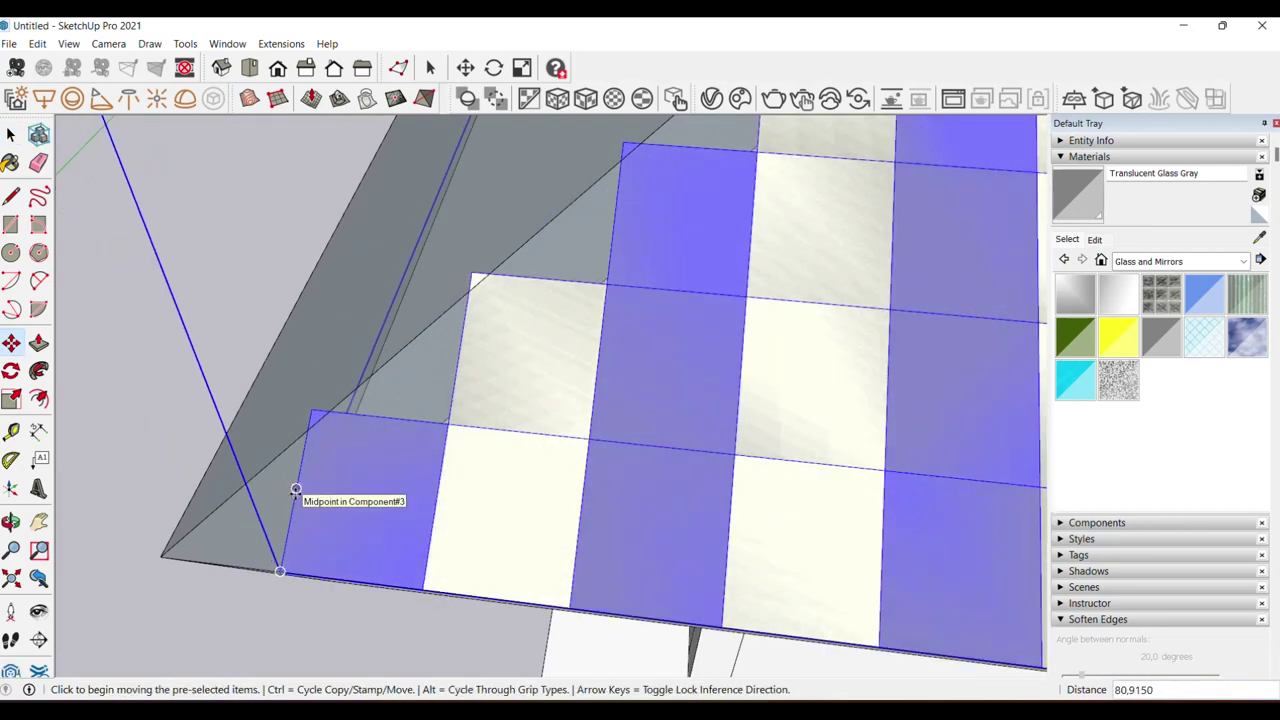
click(295, 490)
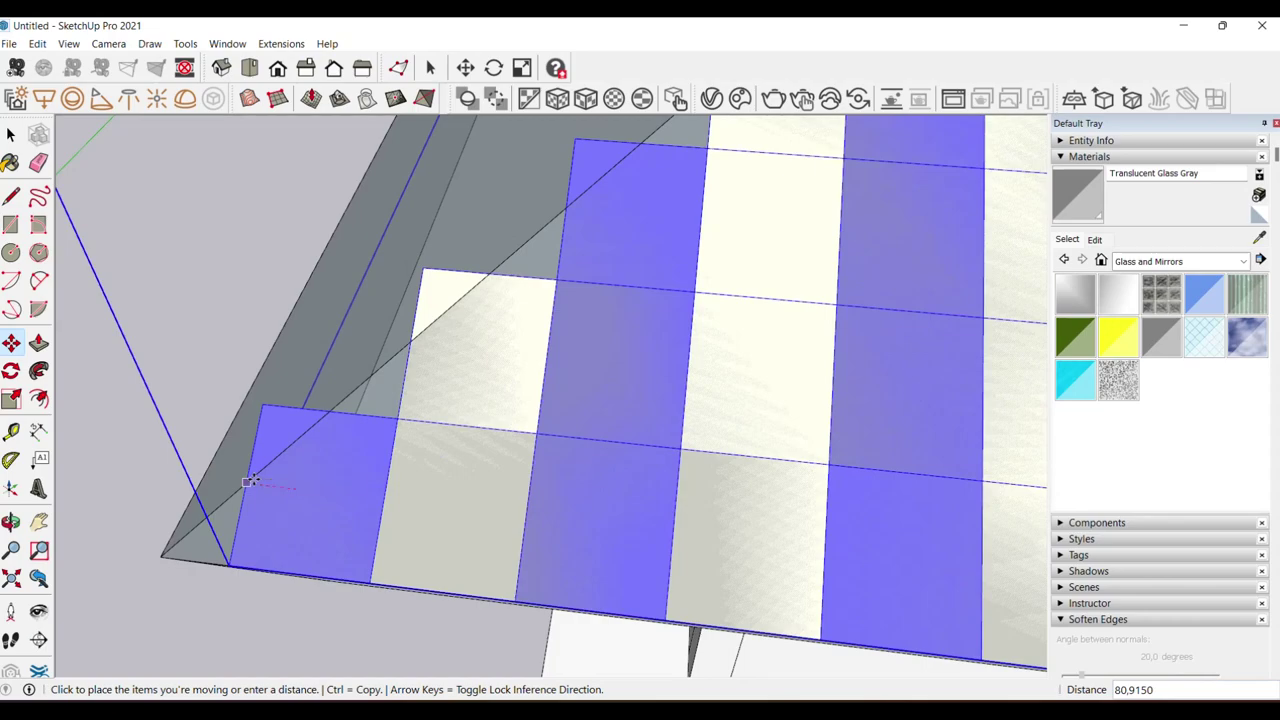
click(254, 480)
key(space)
- Orbit and zoom around the roof corner to check the array's alignment
scroll(214, 491, down, 3)
middle_drag(214, 491, 306, 486)
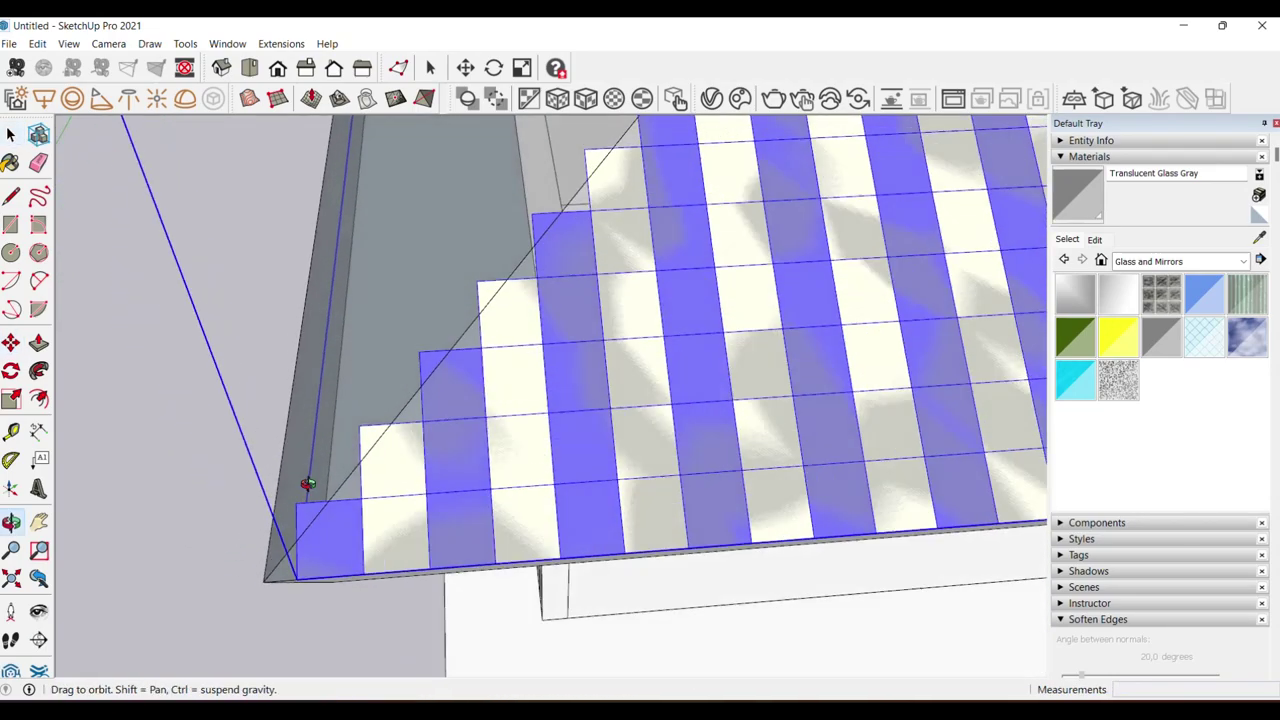
scroll(352, 496, up, 3)
scroll(352, 496, up, 2)
scroll(345, 515, down, 3)
mouse_move(329, 514)
middle_down()
mouse_move(406, 520)
mouse_move(86, 523)
mouse_move(388, 482)
middle_up()
scroll(388, 482, down, 3)
scroll(420, 478, up, 2)
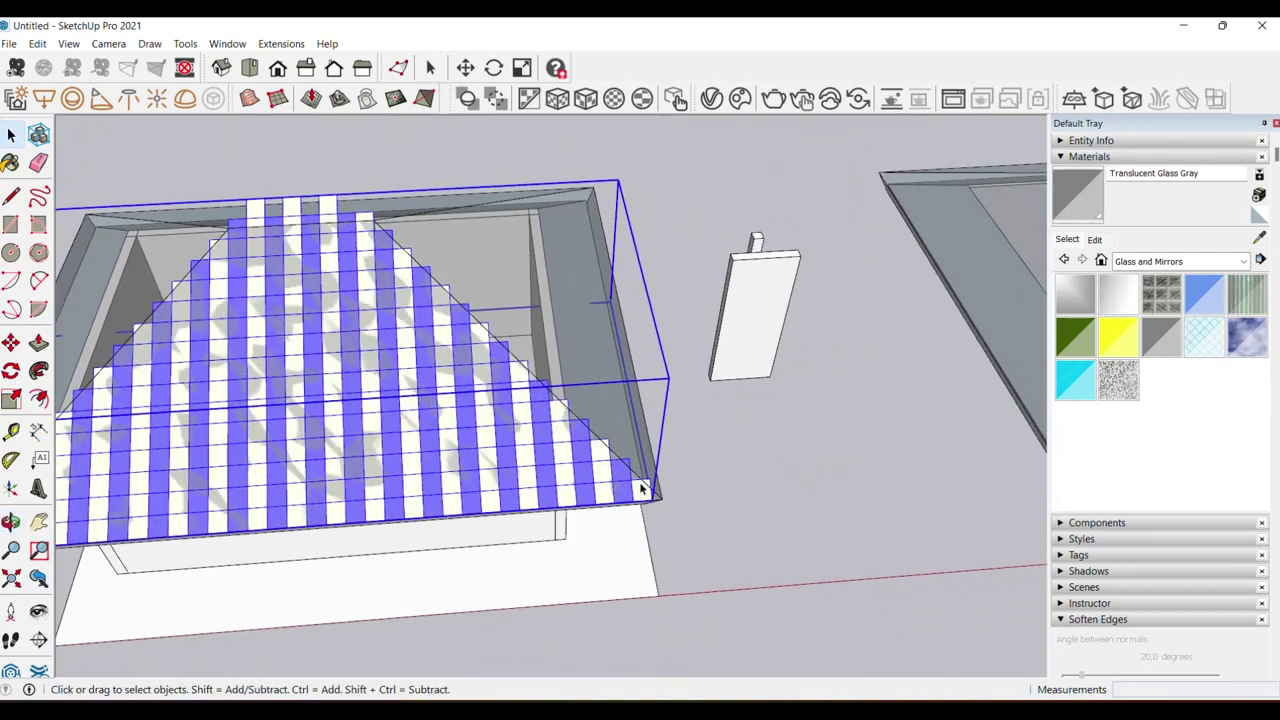
scroll(470, 470, up, 2)
scroll(505, 465, up, 2)
scroll(525, 460, up, 2)
scroll(525, 460, up, 1)
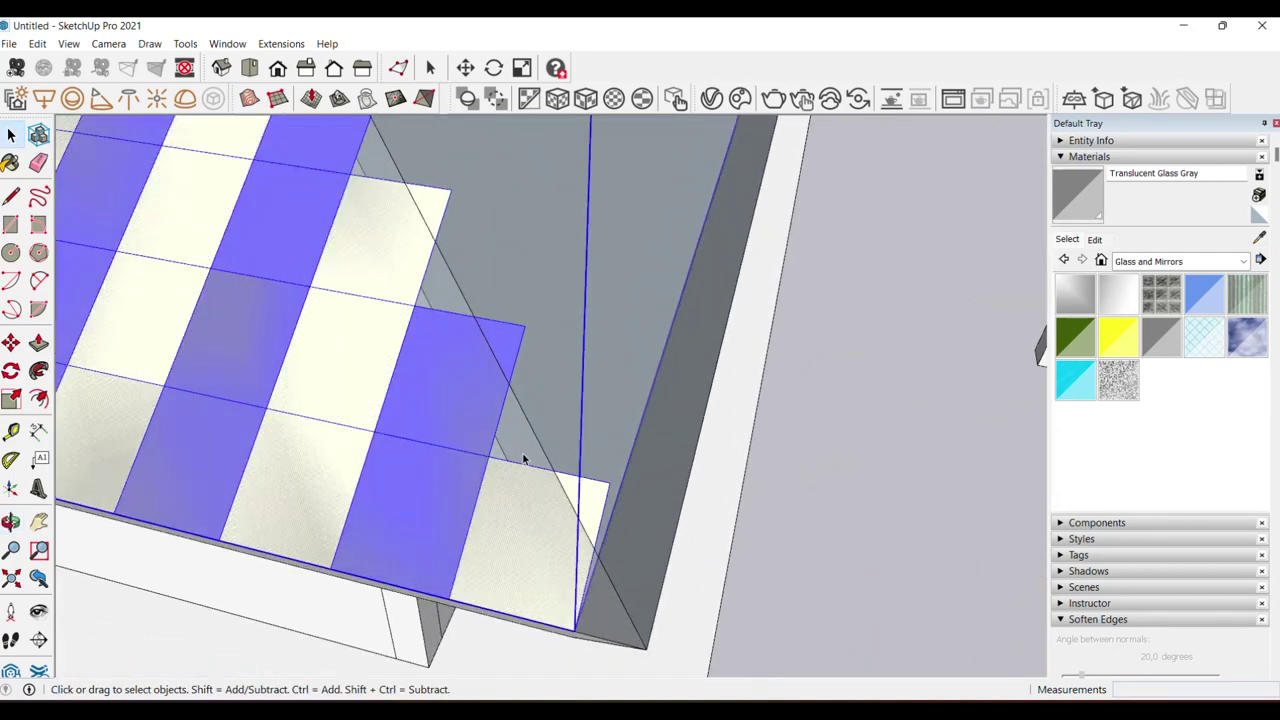
scroll(545, 470, down, 1)
mouse_move(535, 468)
middle_down()
mouse_move(551, 466)
mouse_move(490, 449)
mouse_move(622, 431)
mouse_move(428, 422)
mouse_move(440, 467)
middle_up()
- Start and cancel a line, then orbit out to the whole house and select the checker array
key(l)
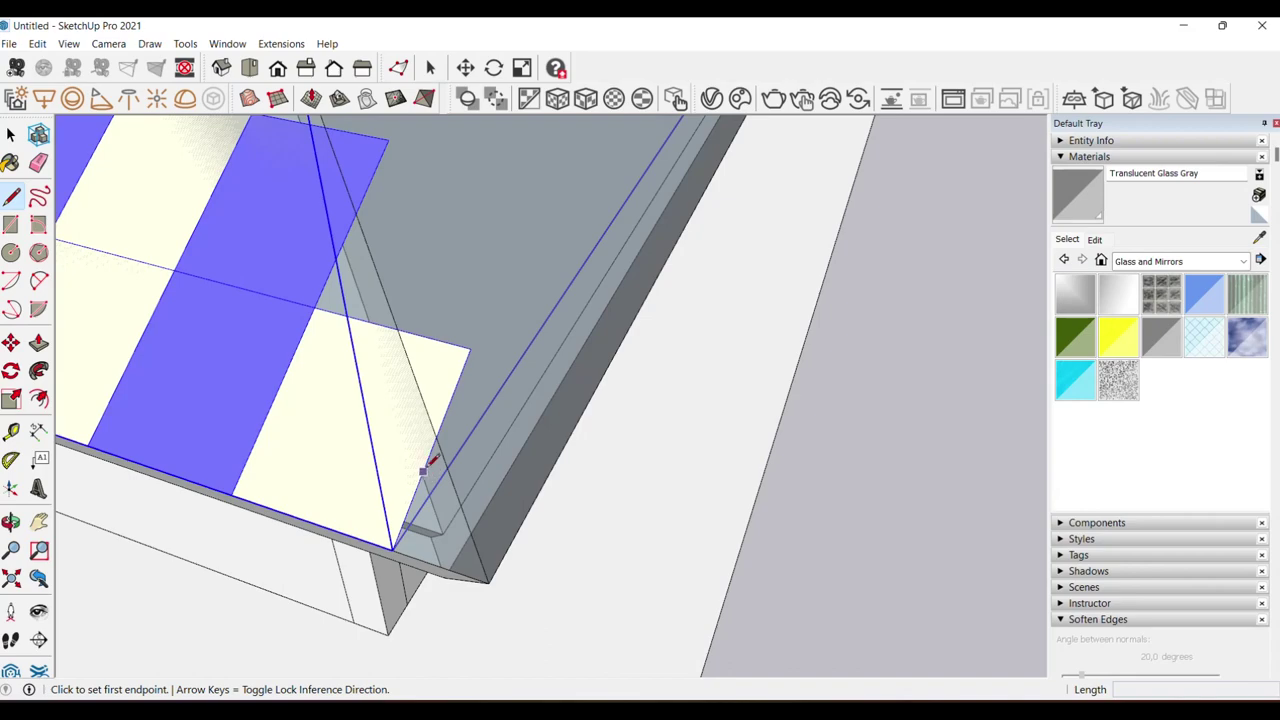
key(space)
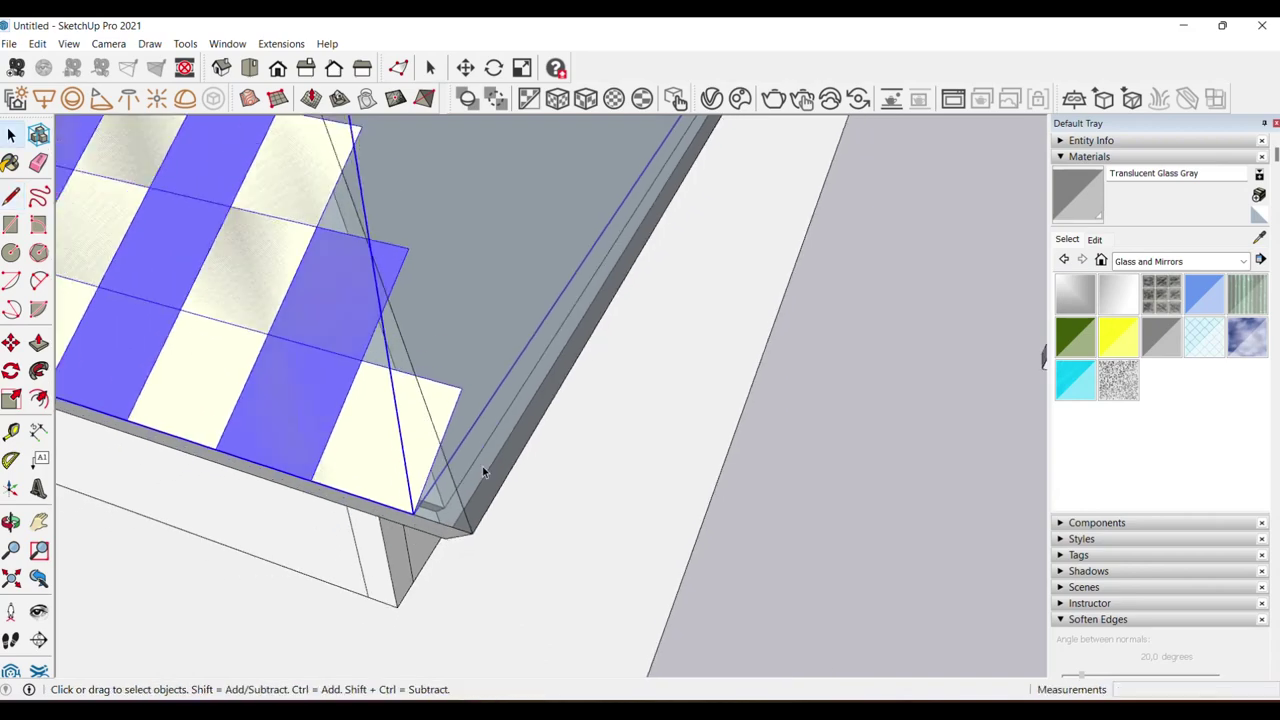
scroll(603, 514, down, 5)
mouse_move(646, 514)
middle_down()
mouse_move(410, 482)
mouse_move(443, 458)
middle_up()
click(440, 455)
- Copy the checker array and rotate the copy a quarter turn (-90°)
click(475, 580)
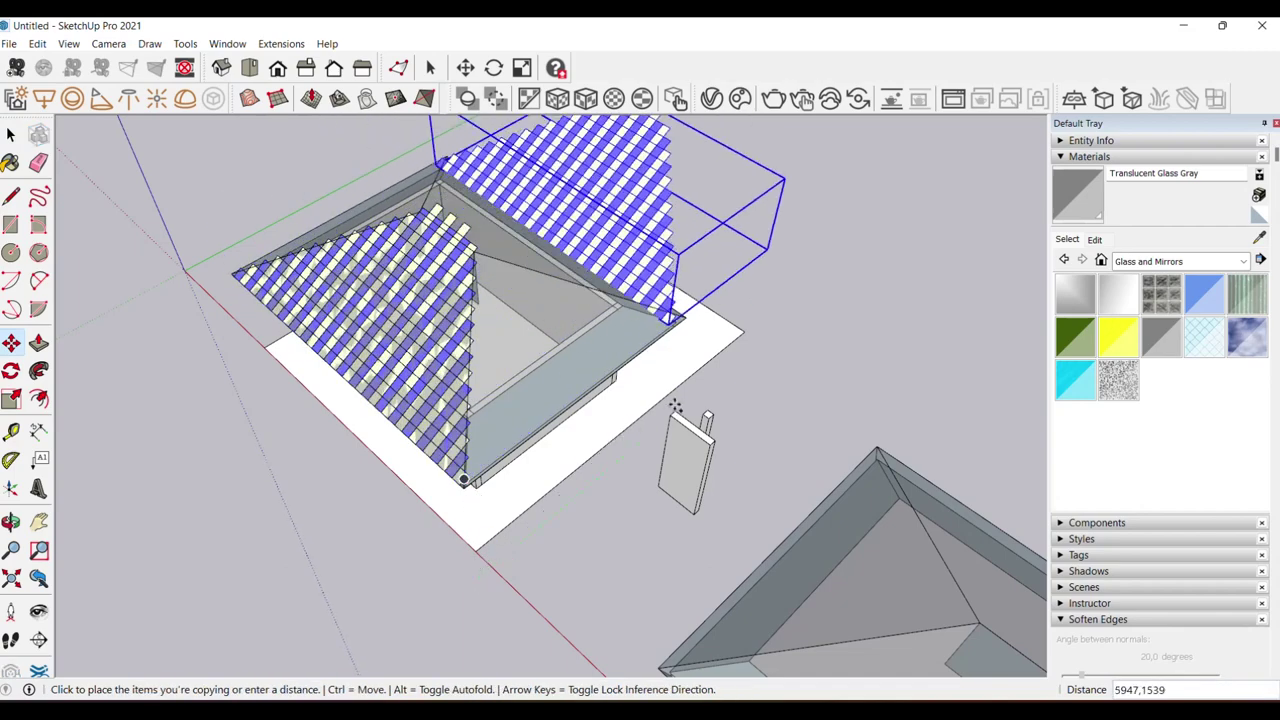
mouse_move(723, 373)
middle_down()
mouse_move(590, 524)
mouse_move(600, 360)
middle_up()
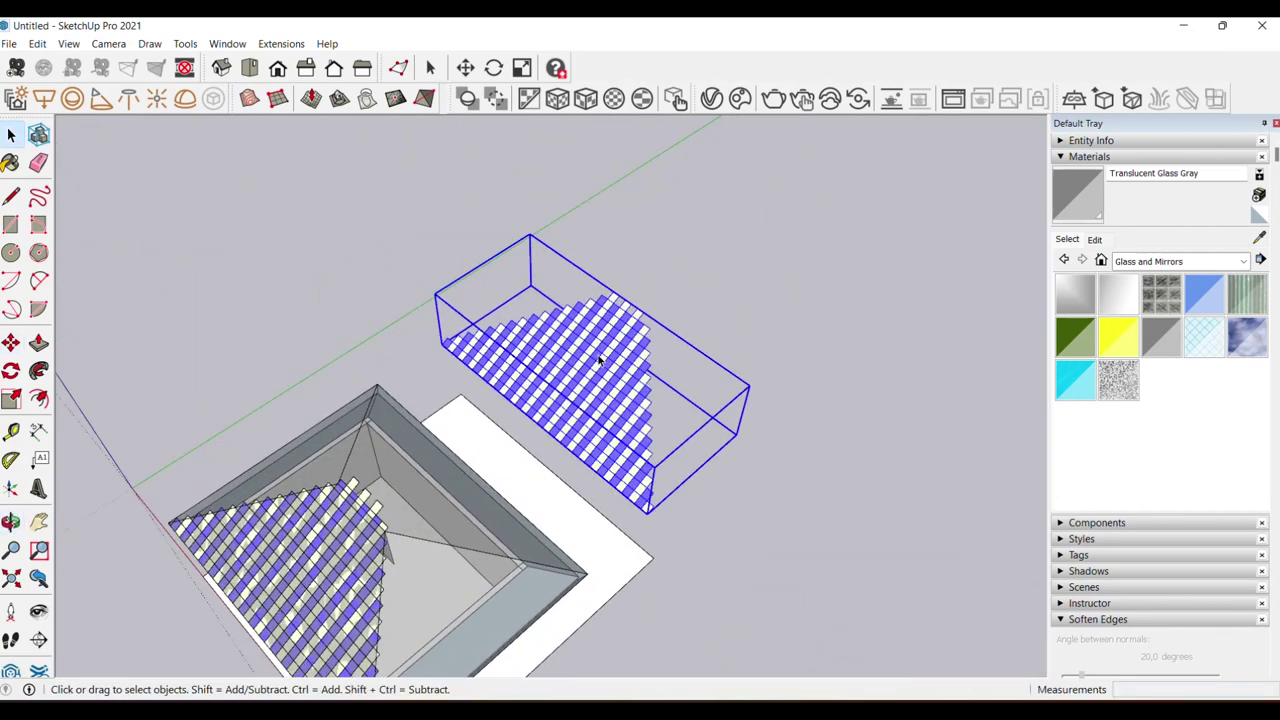
click(618, 309)
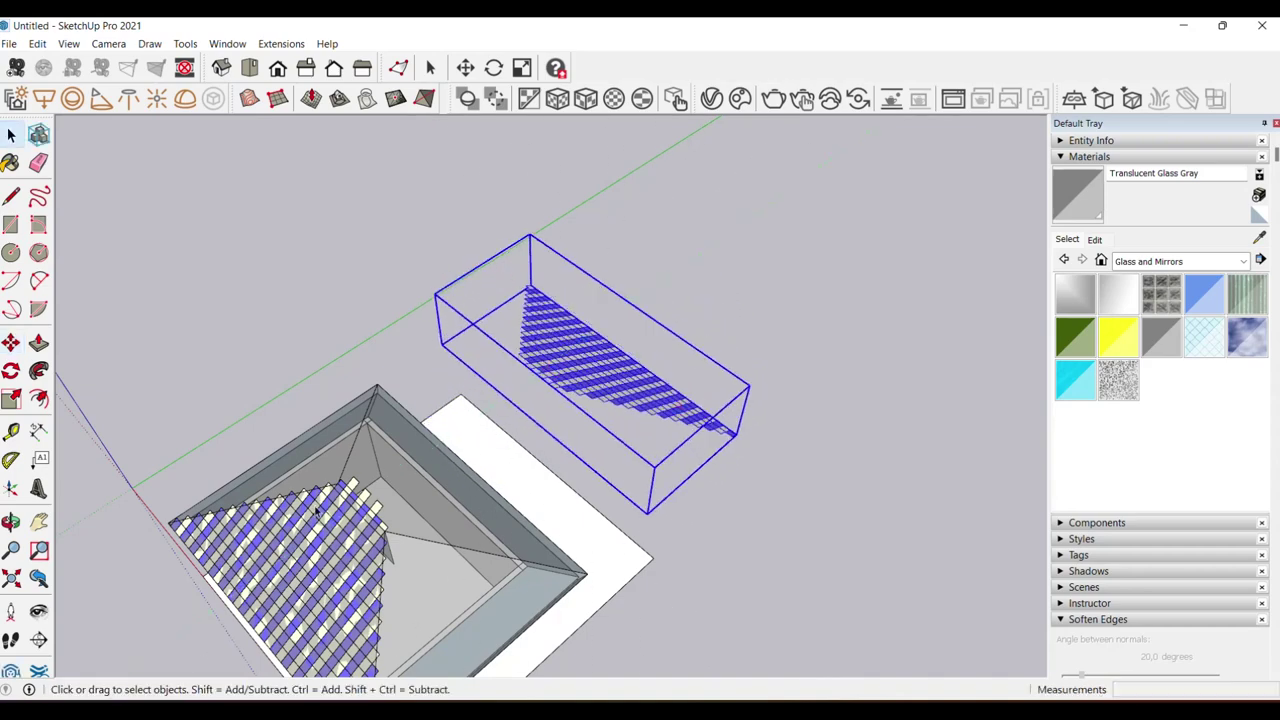
middle_drag(316, 510, 487, 433)
scroll(490, 450, up, 3)
scroll(505, 470, up, 2)
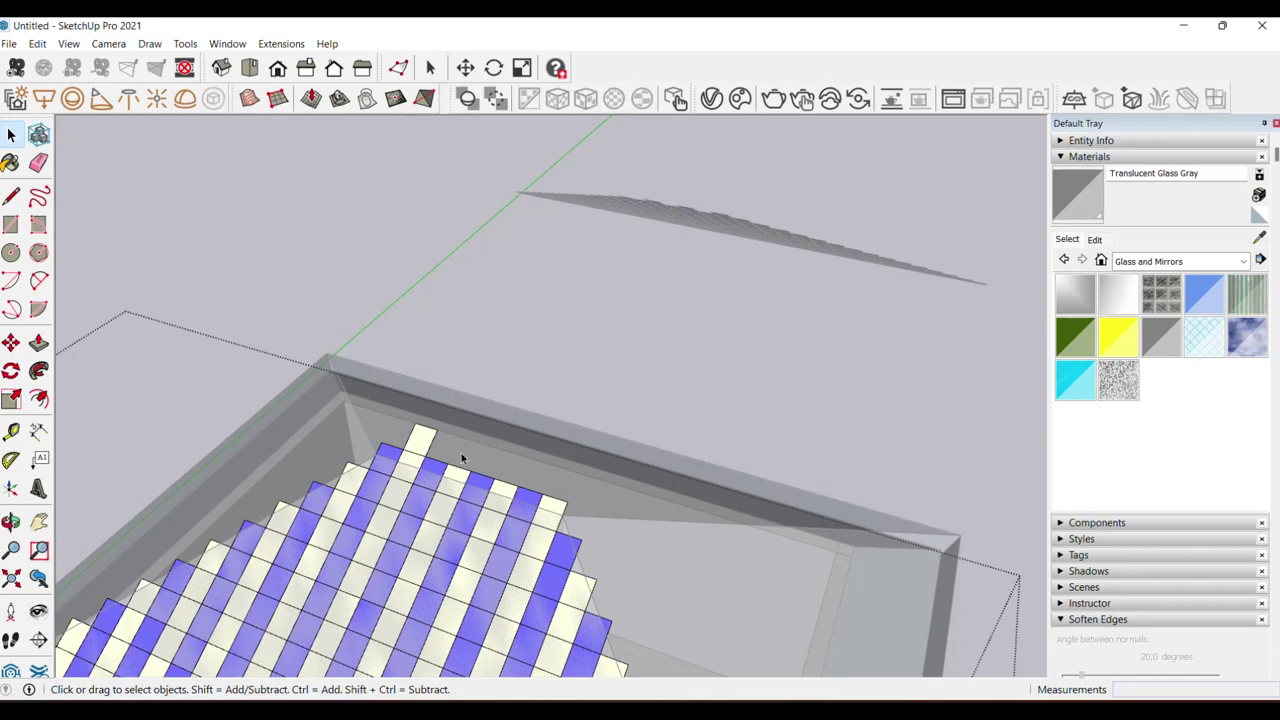
scroll(419, 440, down, 2)
scroll(460, 480, down, 4)
mouse_move(480, 480)
middle_down()
mouse_move(686, 366)
mouse_move(600, 440)
middle_up()
- Move the rotated copy onto the adjacent roof face, snapping its corner to the roof corner
click(686, 367)
scroll(600, 440, up, 3)
scroll(575, 450, up, 2)
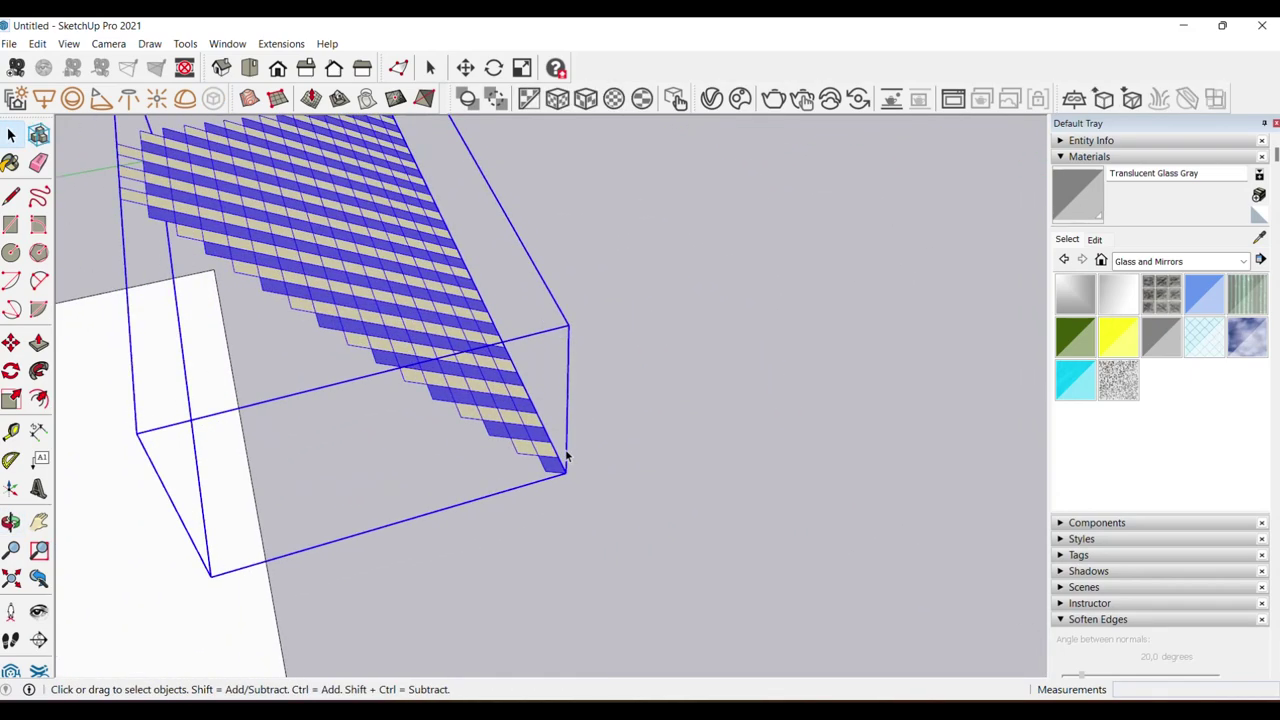
scroll(555, 460, up, 2)
key(m)
scroll(556, 466, down, 2)
click(557, 470)
scroll(530, 450, down, 2)
mouse_move(523, 443)
middle_down()
mouse_move(357, 400)
mouse_move(260, 475)
middle_up()
scroll(258, 472, up, 3)
scroll(360, 470, up, 3)
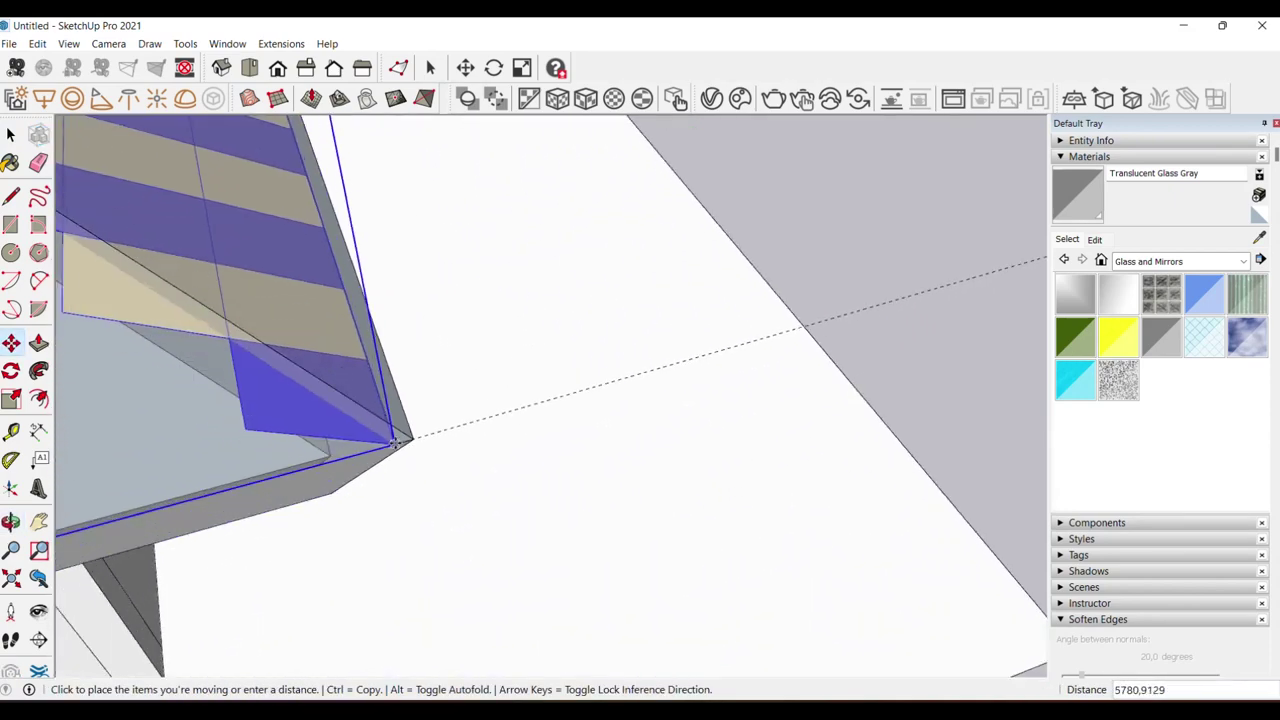
click(400, 440)
scroll(400, 440, down, 3)
key(space)
- Begin nudging the copy into alignment, then orbit out to view the whole hip roof
middle_drag(277, 357, 357, 463)
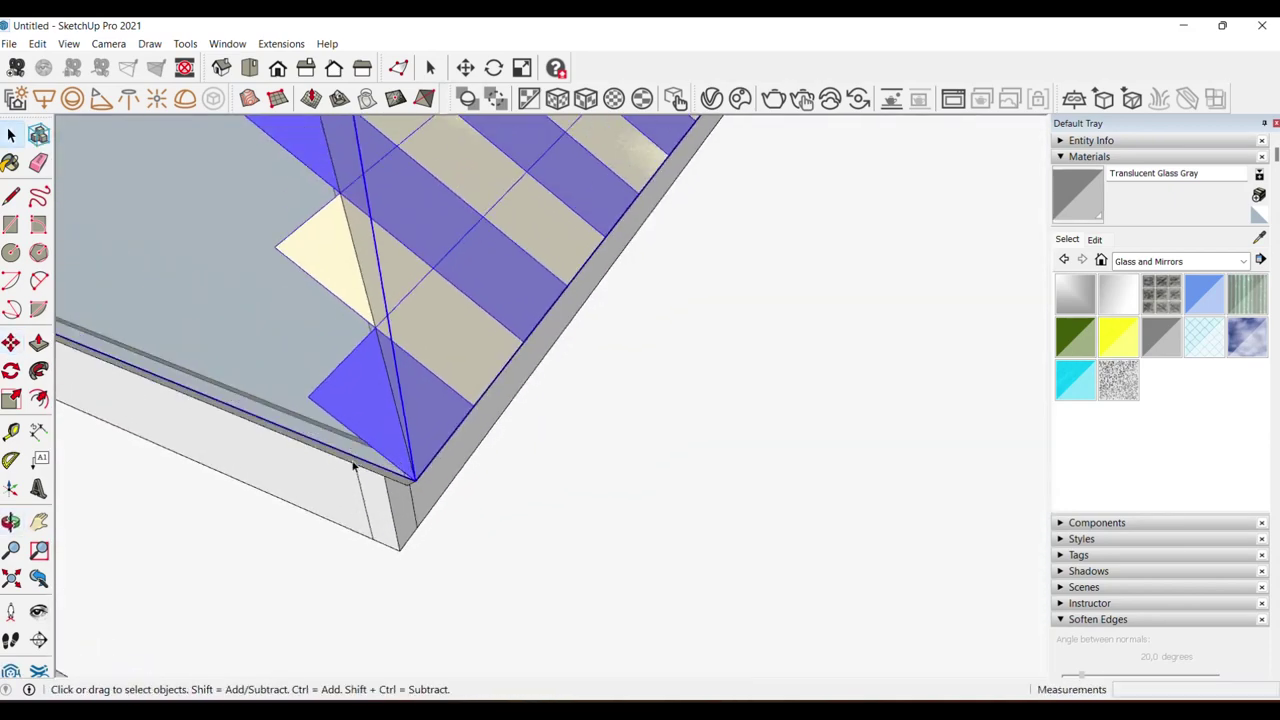
scroll(362, 420, up, 3)
key(m)
click(363, 432)
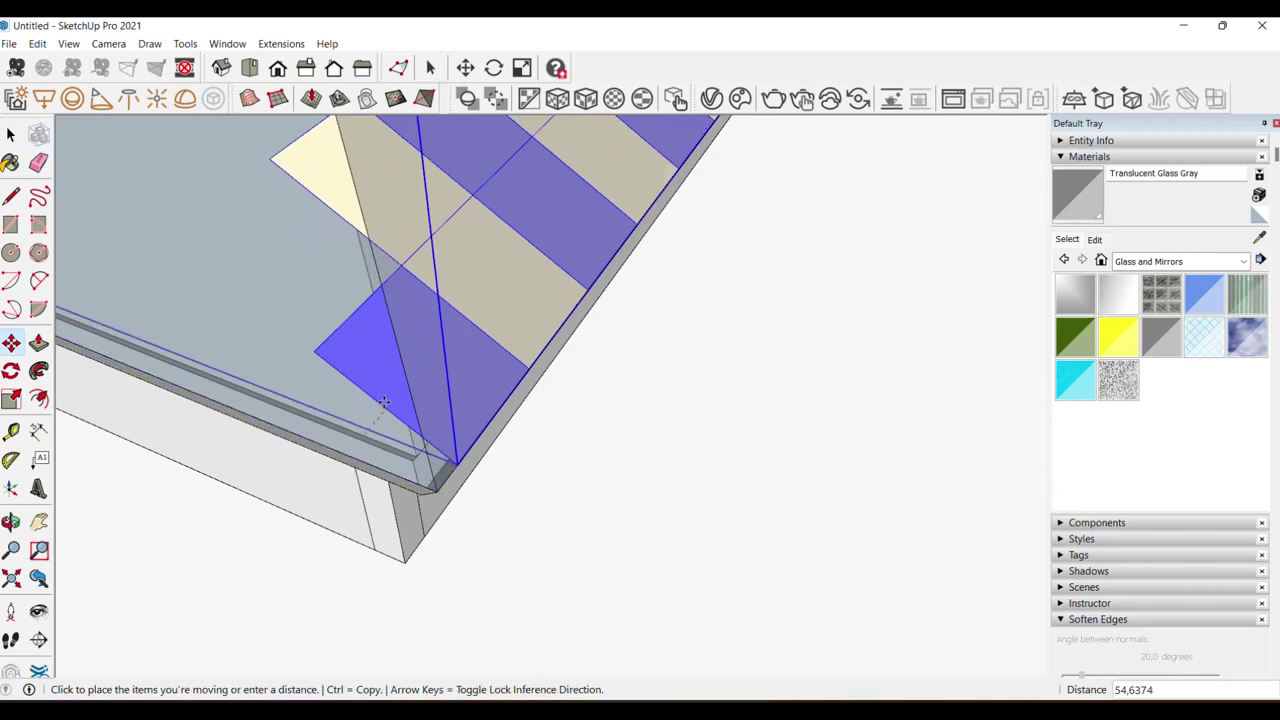
scroll(376, 433, down, 5)
mouse_move(314, 431)
middle_down()
mouse_move(277, 397)
mouse_move(603, 403)
middle_up()
middle_drag(402, 398, 445, 455)
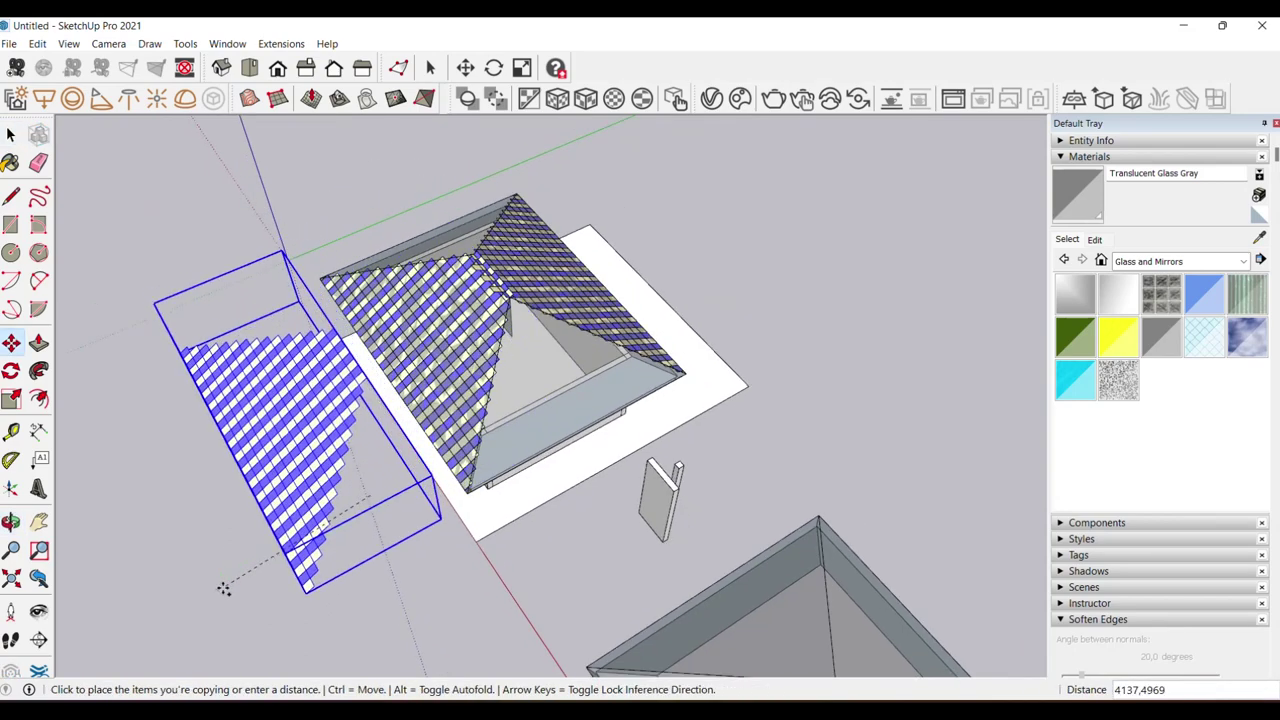
- Carry the new array copy toward the remaining roof face and rotate it to face the front
middle_drag(200, 580, 338, 468)
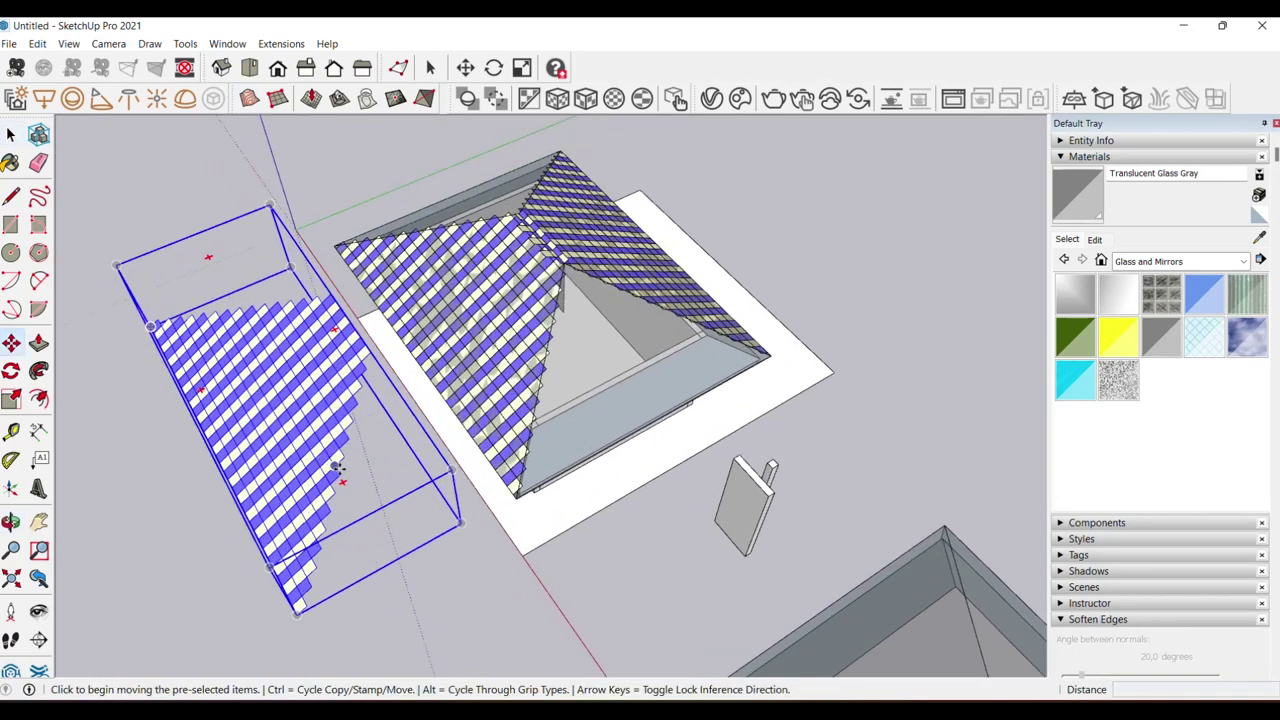
click(345, 483)
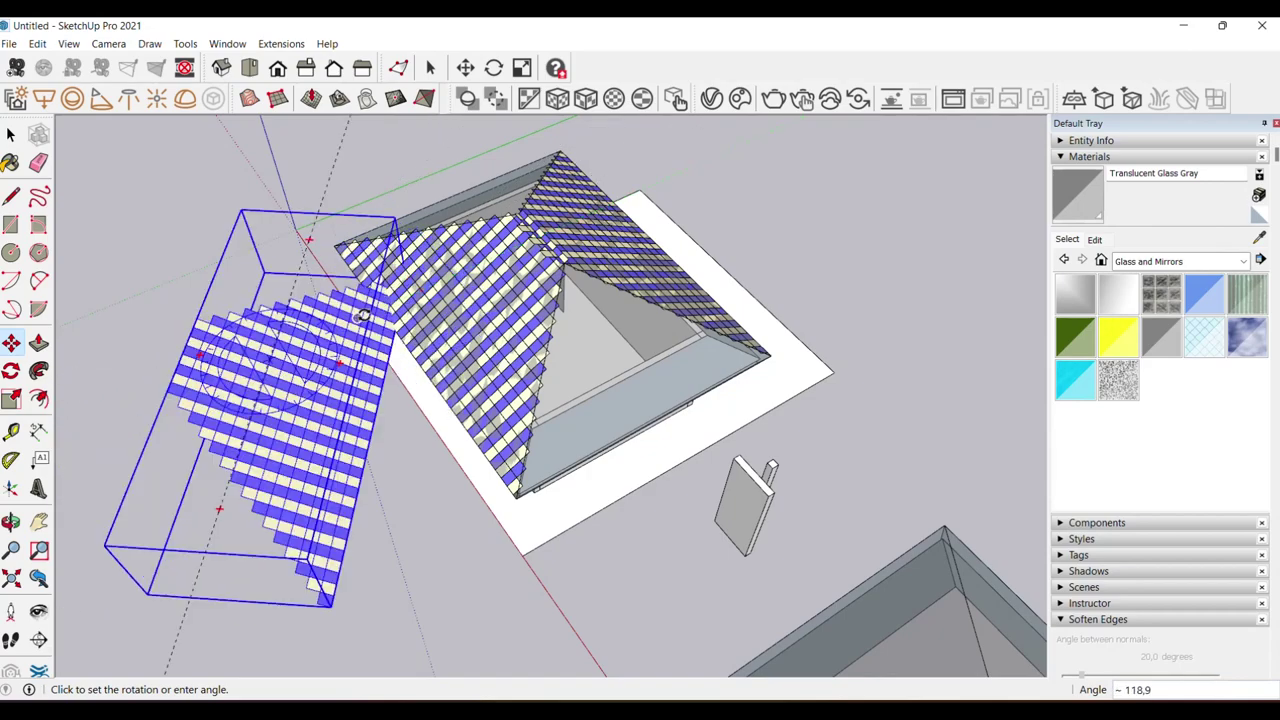
middle_drag(355, 340, 350, 280)
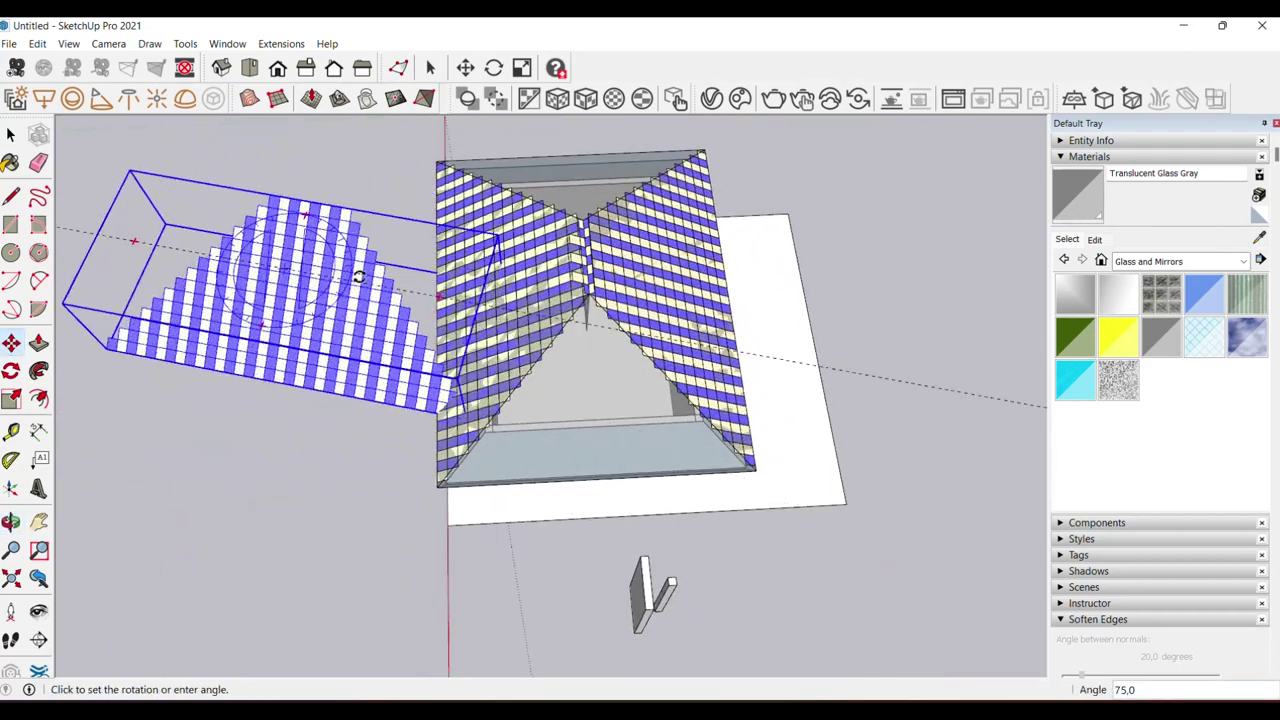
click(365, 268)
middle_drag(365, 268, 300, 330)
scroll(200, 400, up, 5)
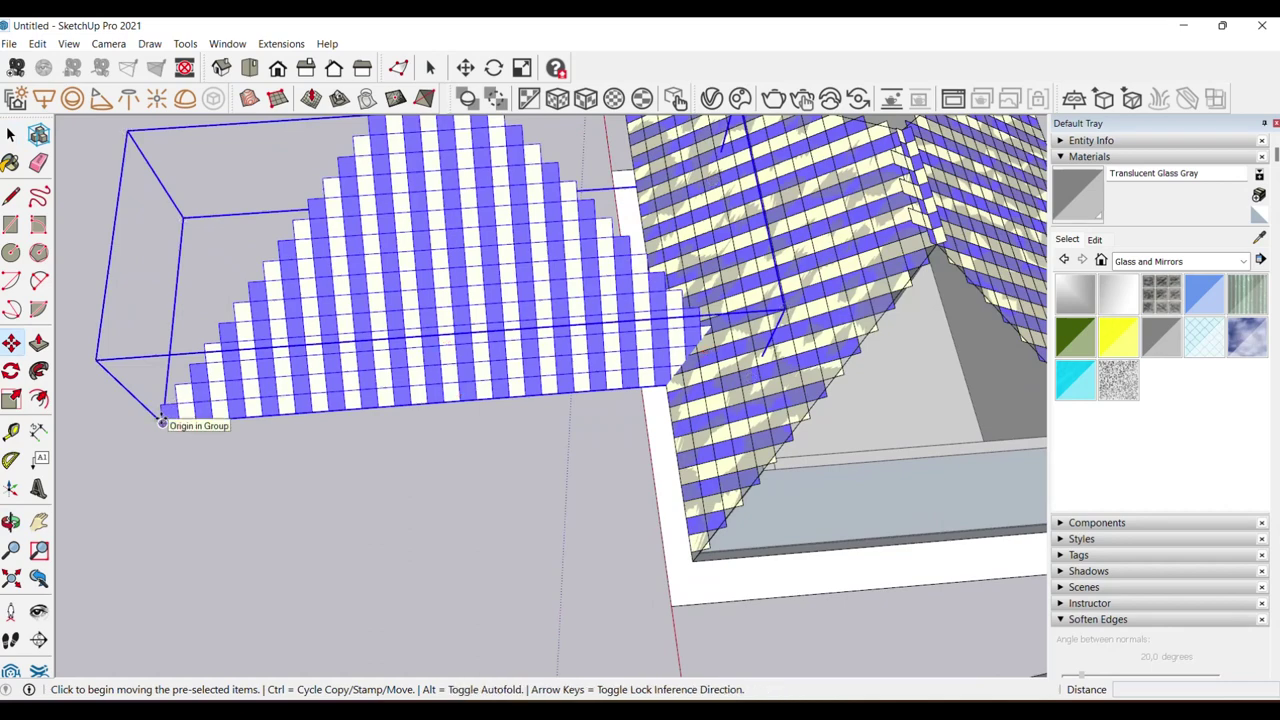
scroll(162, 422, up, 2)
scroll(162, 422, up, 1)
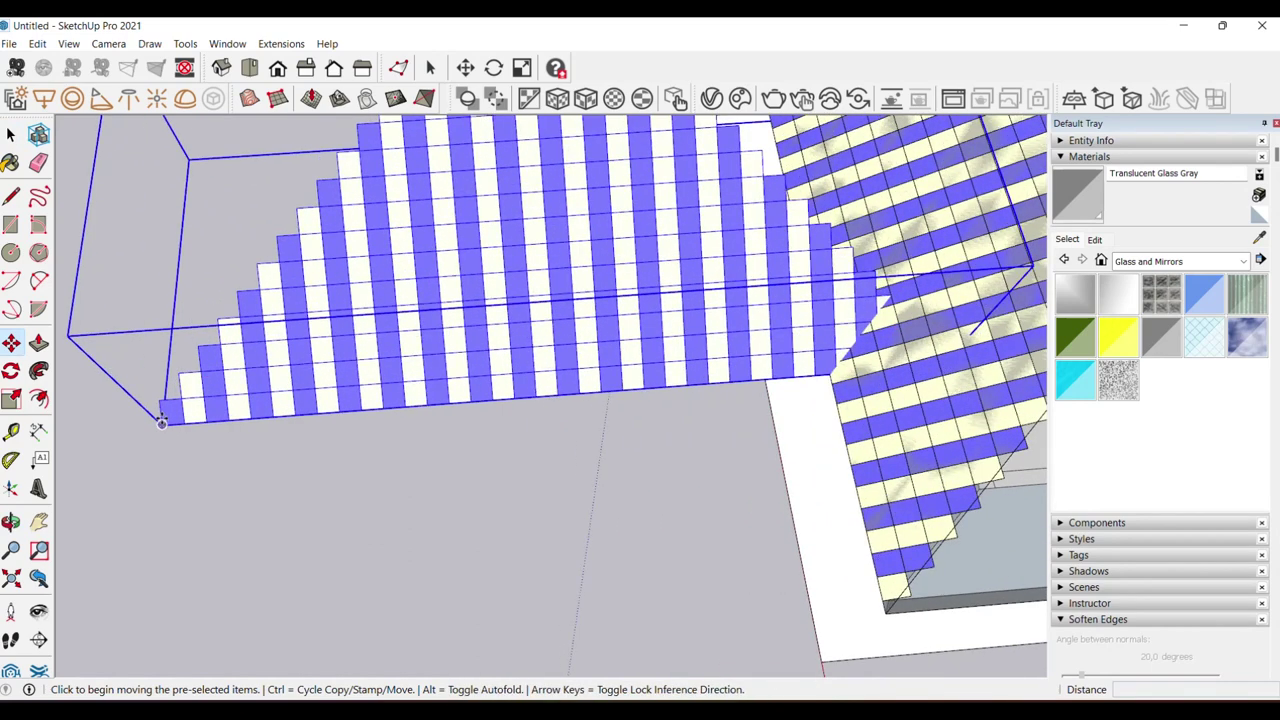
scroll(161, 420, up, 1)
- Snap the array's corner endpoint exactly onto the roof corner endpoint
click(160, 409)
mouse_move(97, 409)
middle_down()
mouse_move(166, 394)
mouse_move(512, 518)
mouse_move(504, 450)
middle_up()
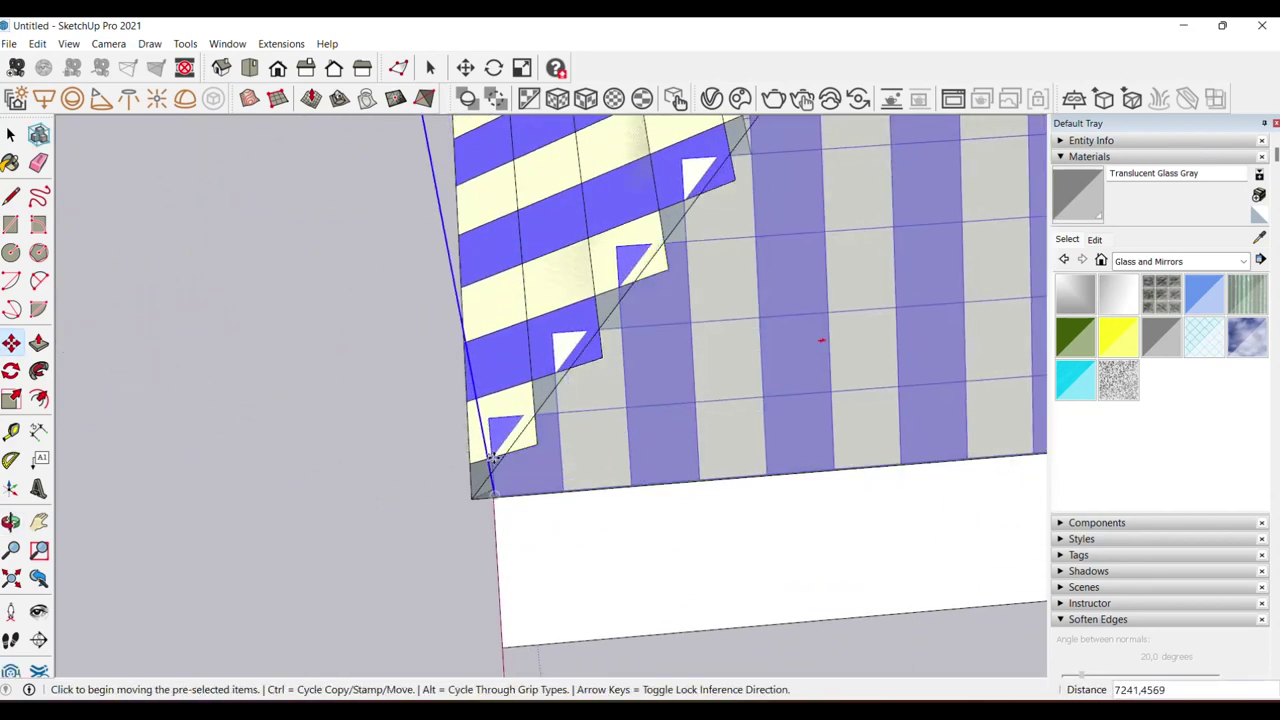
scroll(490, 470, up, 2)
scroll(494, 486, up, 2)
scroll(480, 450, up, 1)
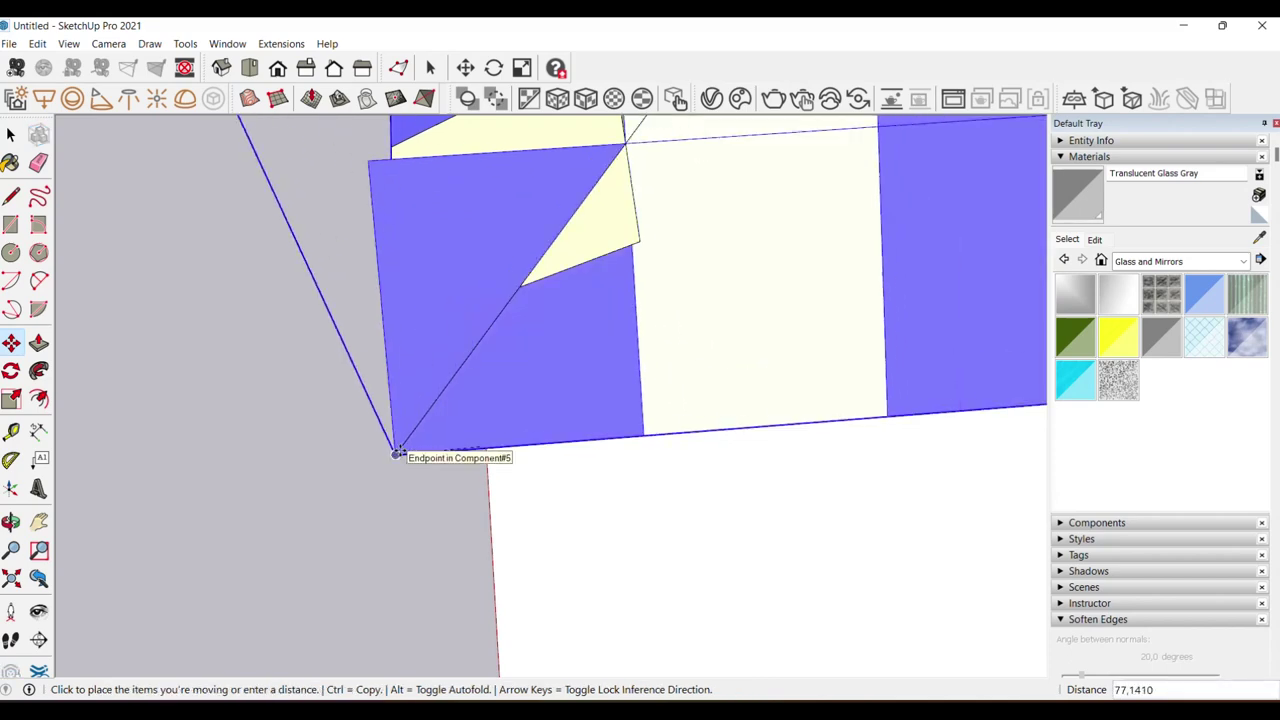
click(384, 310)
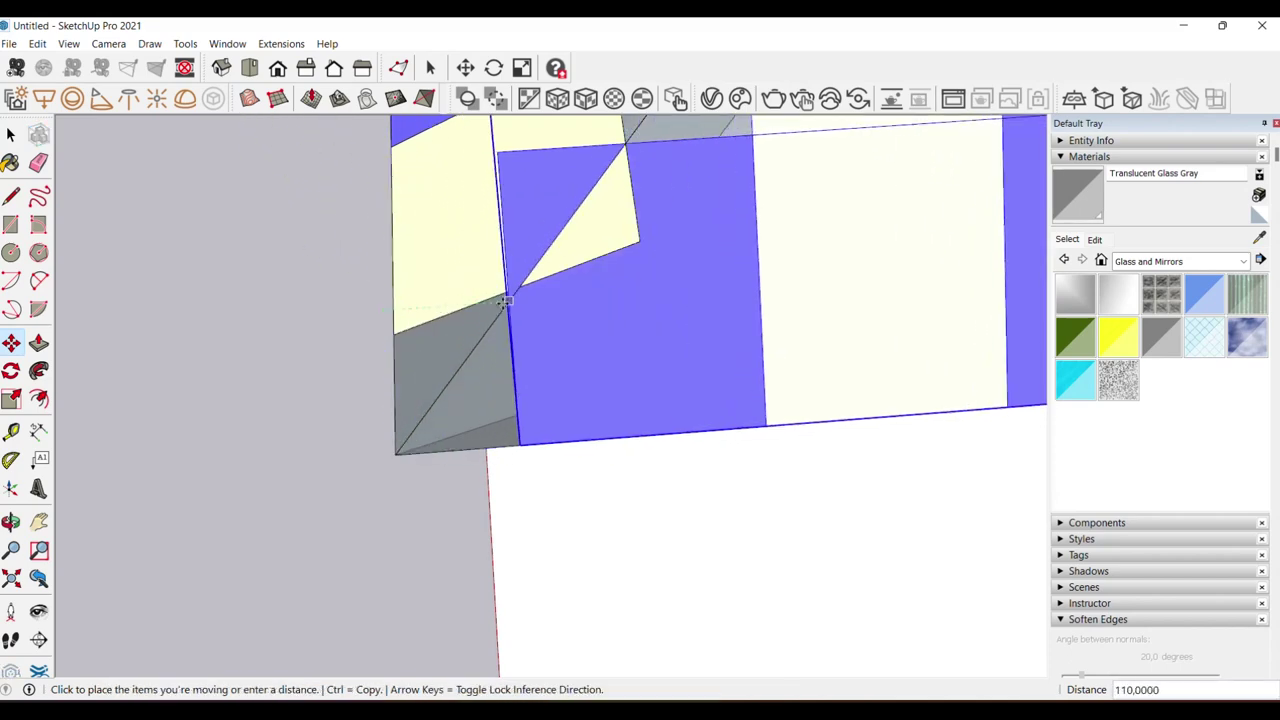
click(511, 302)
key(space)
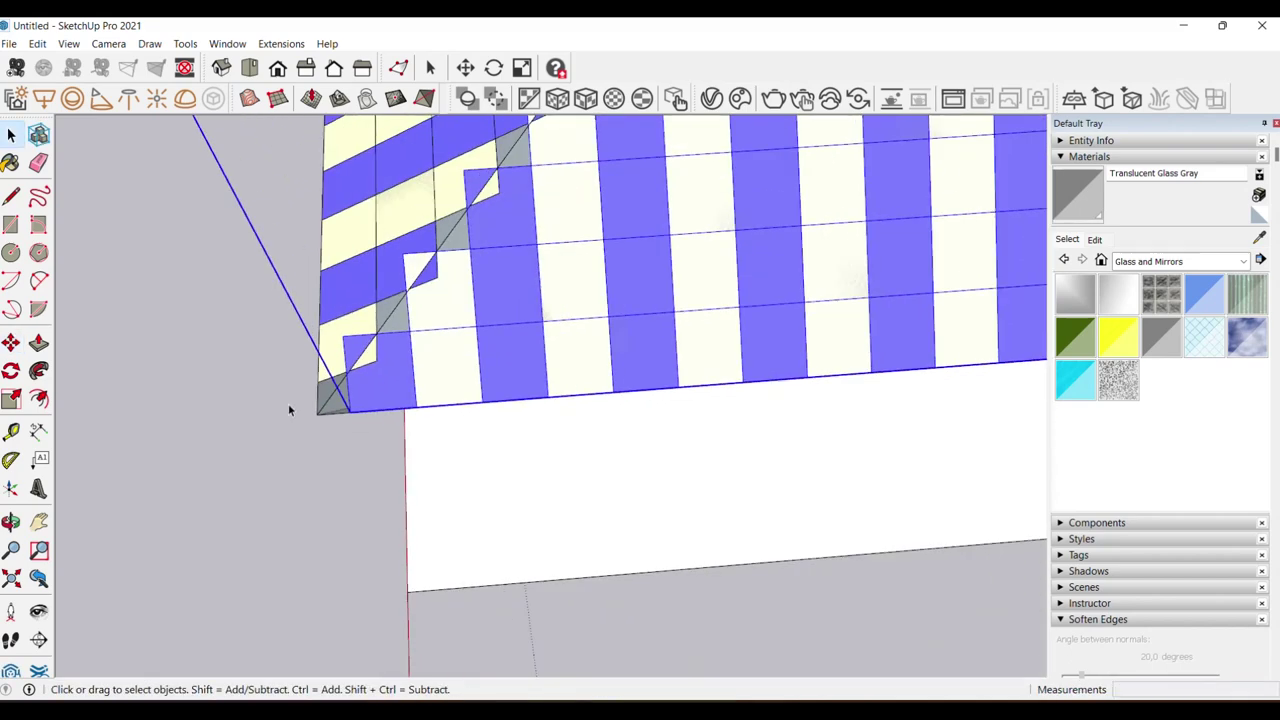
- Orbit out to see the whole roof and select the checker array on it
scroll(400, 350, down, 5)
mouse_move(288, 403)
middle_down()
mouse_move(645, 377)
mouse_move(660, 325)
middle_up()
scroll(645, 377, down, 3)
drag(660, 325, 564, 121)
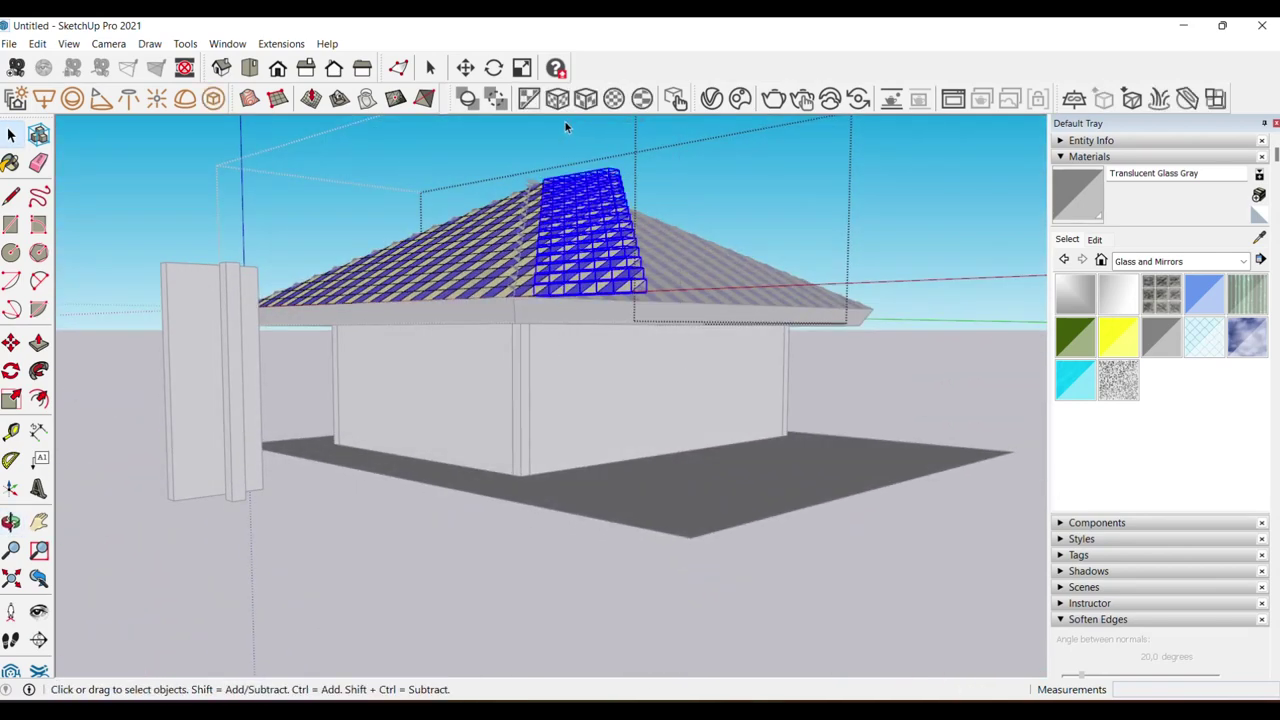
middle_drag(569, 207, 582, 310)
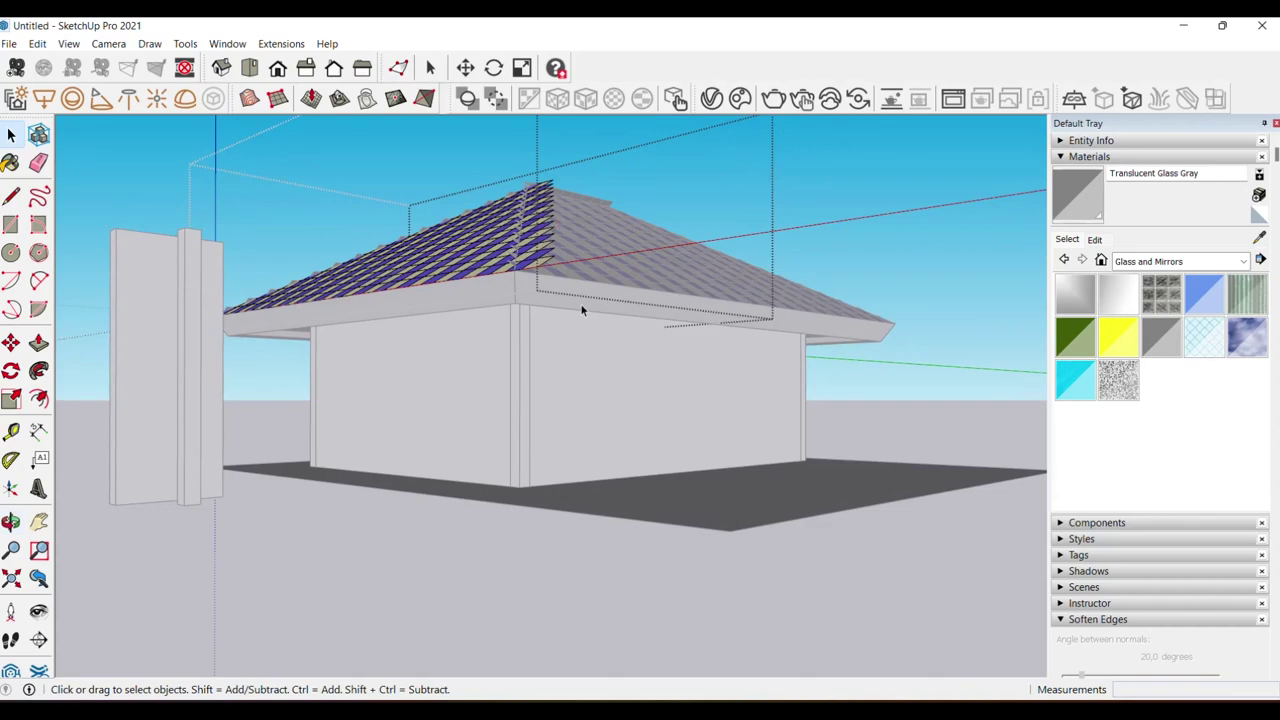
middle_drag(542, 146, 565, 295)
scroll(587, 302, up, 1)
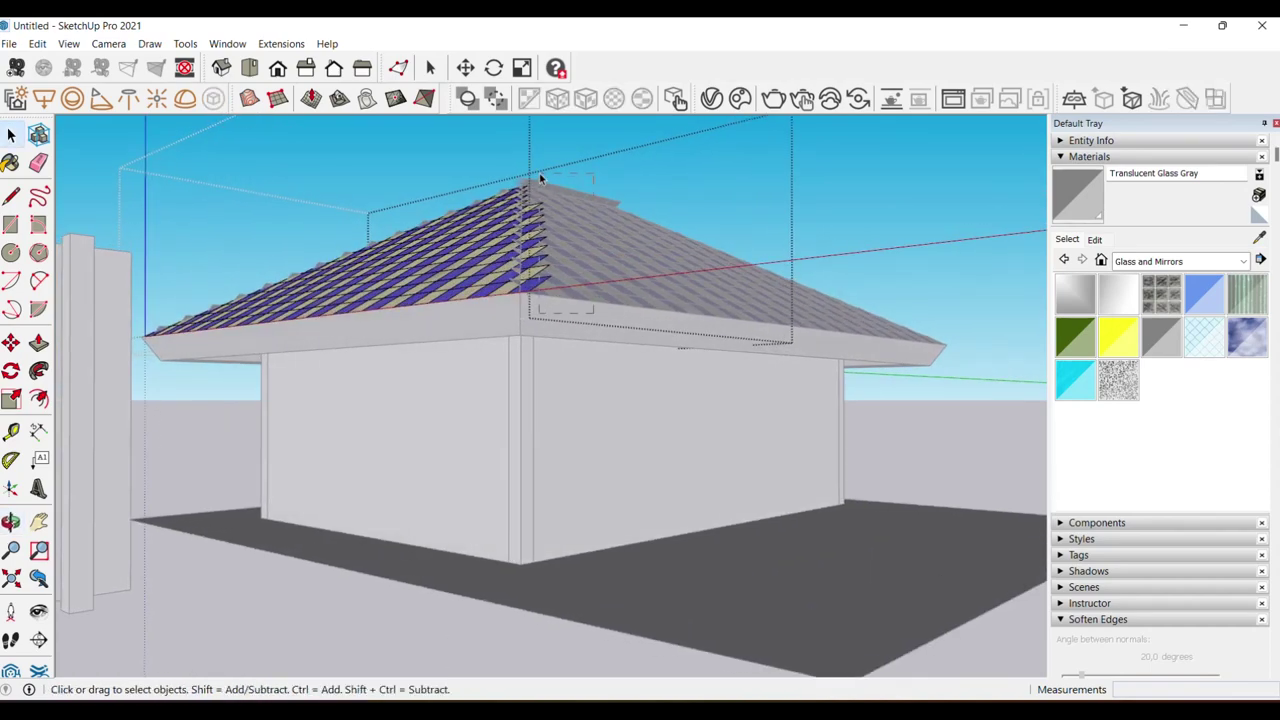
middle_drag(540, 178, 575, 441)
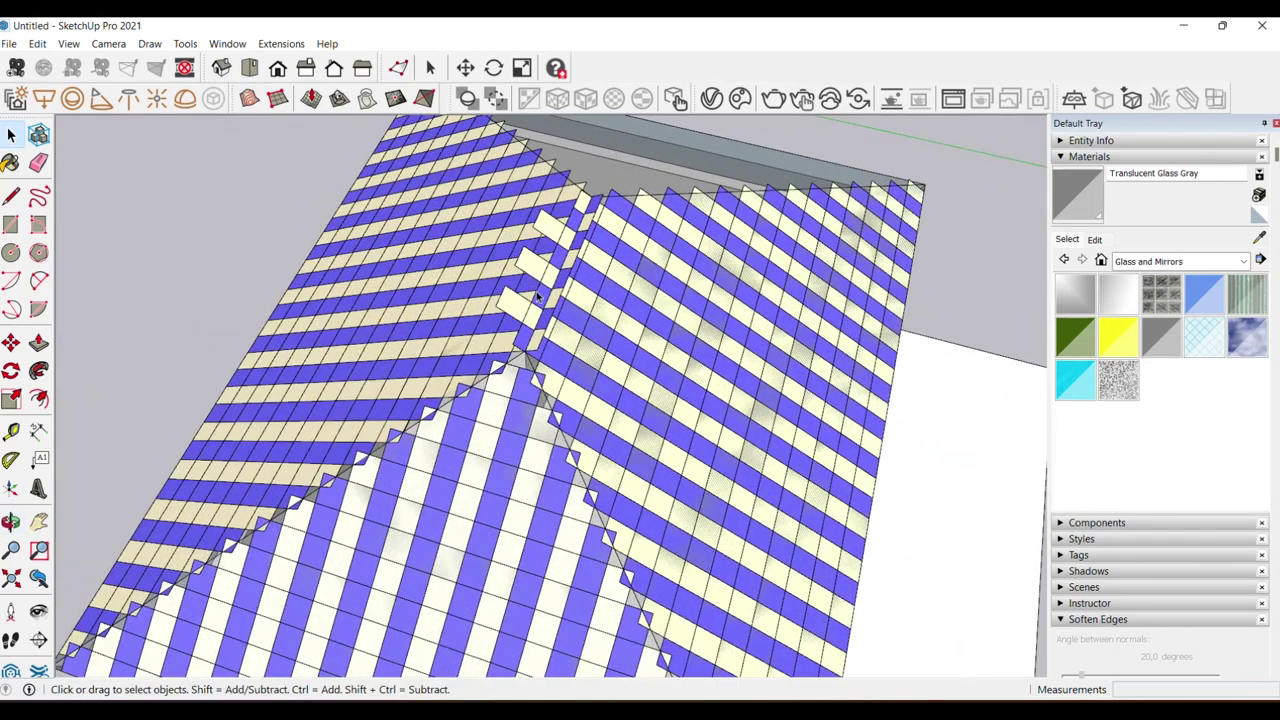
double_click(535, 270)
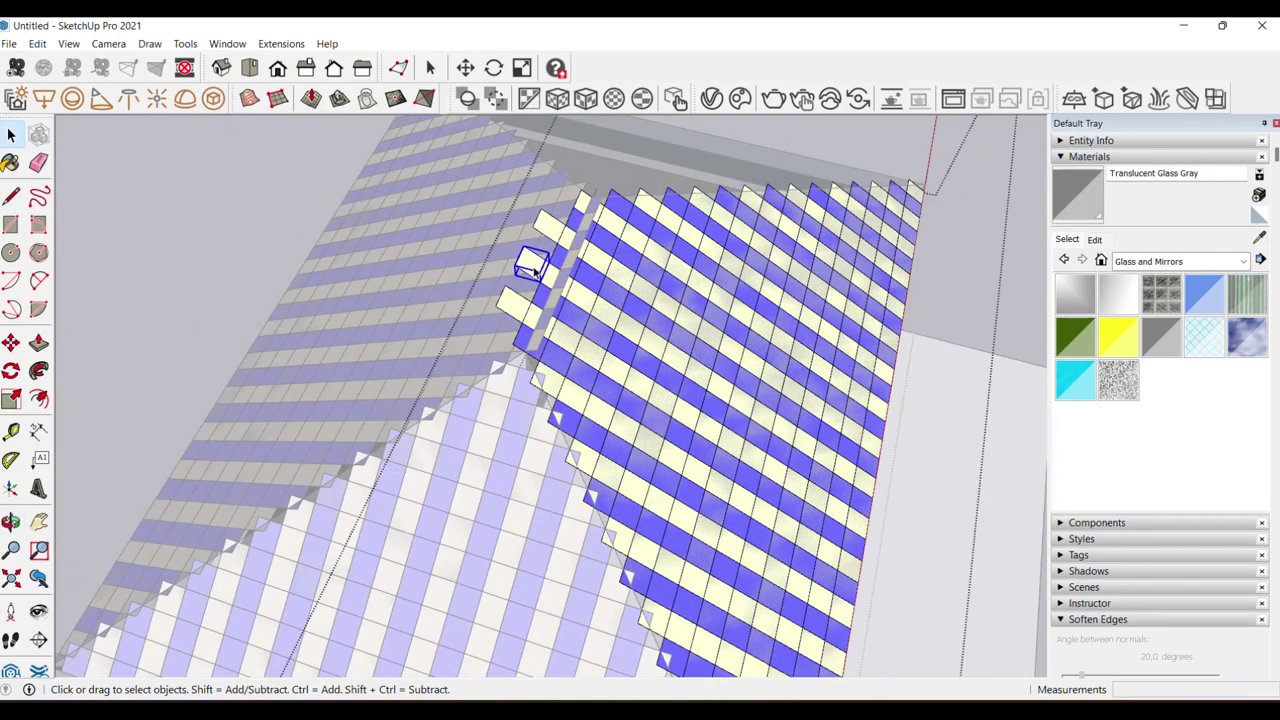
double_click(511, 312)
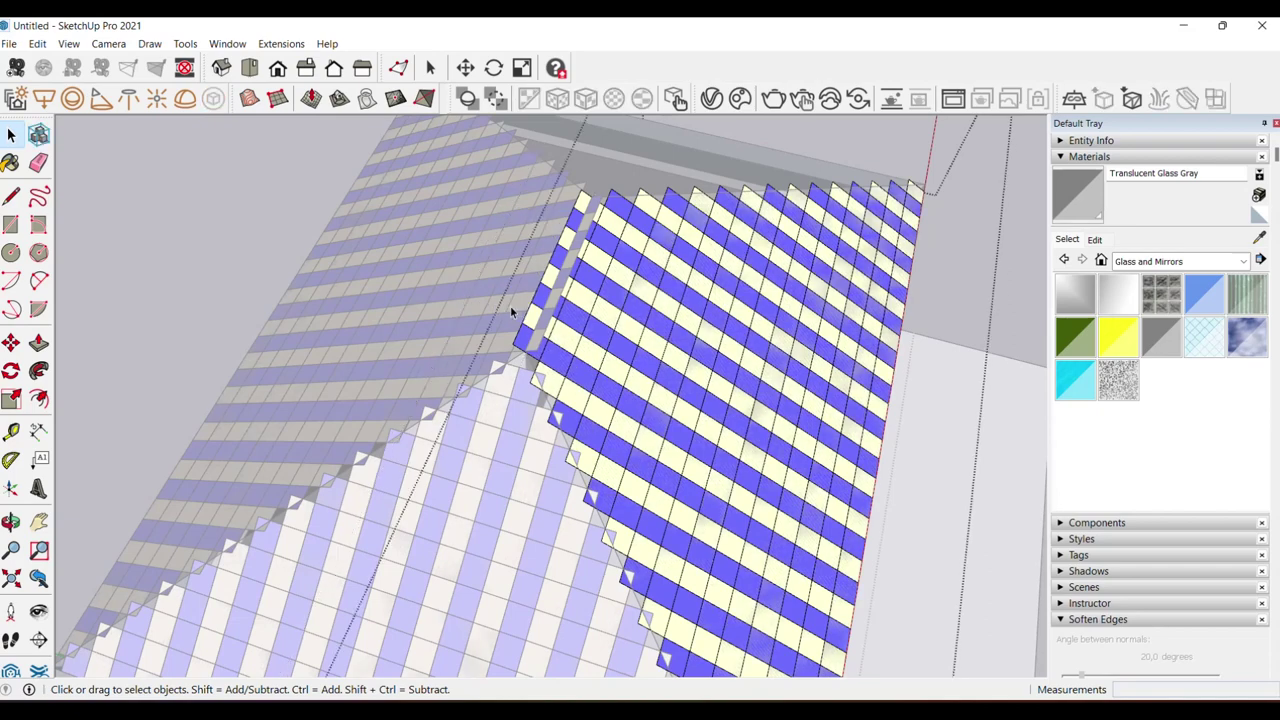
scroll(525, 315, down, 2)
scroll(525, 315, down, 3)
scroll(295, 386, down, 2)
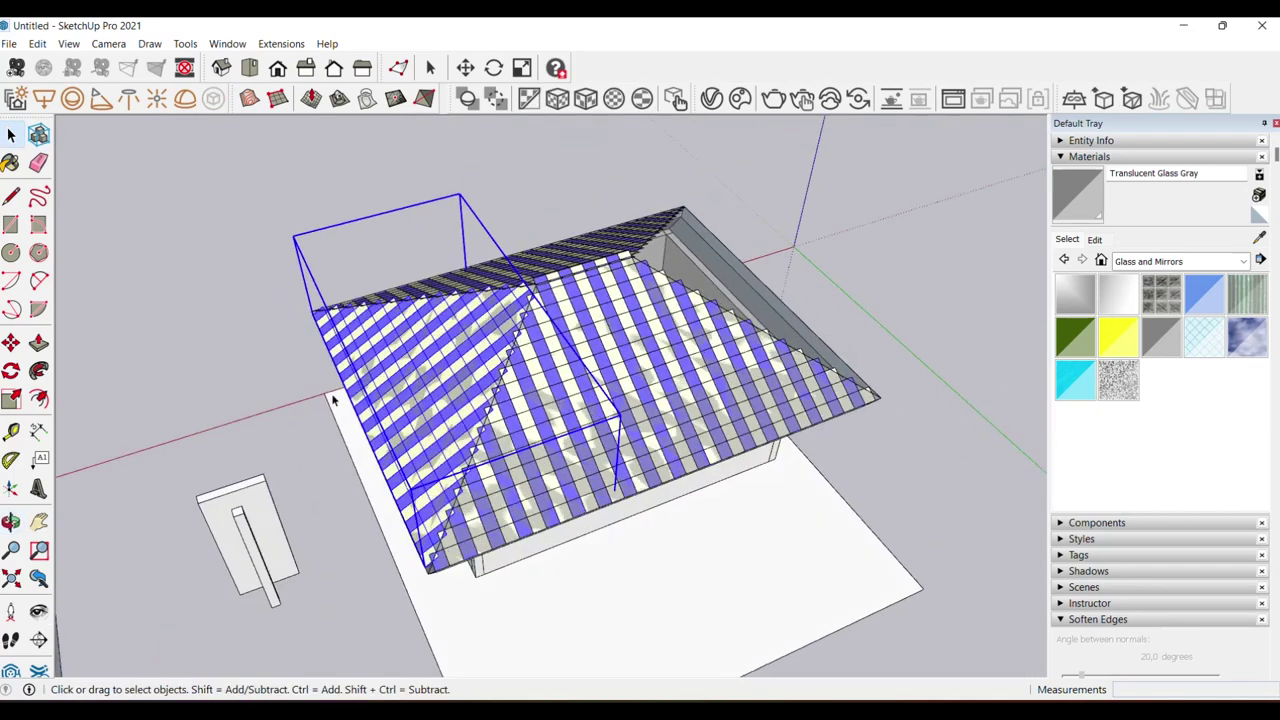
scroll(546, 480, down, 2)
scroll(546, 480, up, 1)
key(m)
- Move the triangular array off the roof and rotate it a quarter turn (-90°)
middle_drag(500, 584, 426, 569)
click(426, 569)
click(642, 365)
key(space)
middle_drag(642, 365, 660, 380)
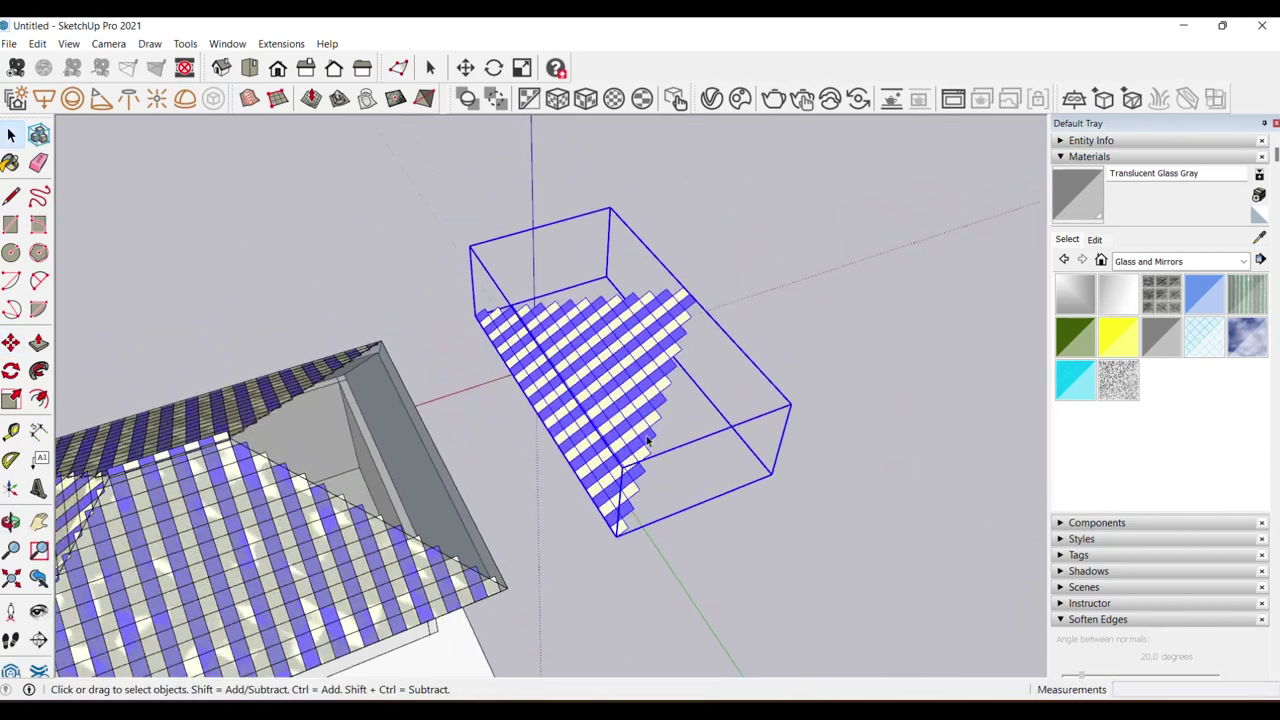
key(m)
click(690, 404)
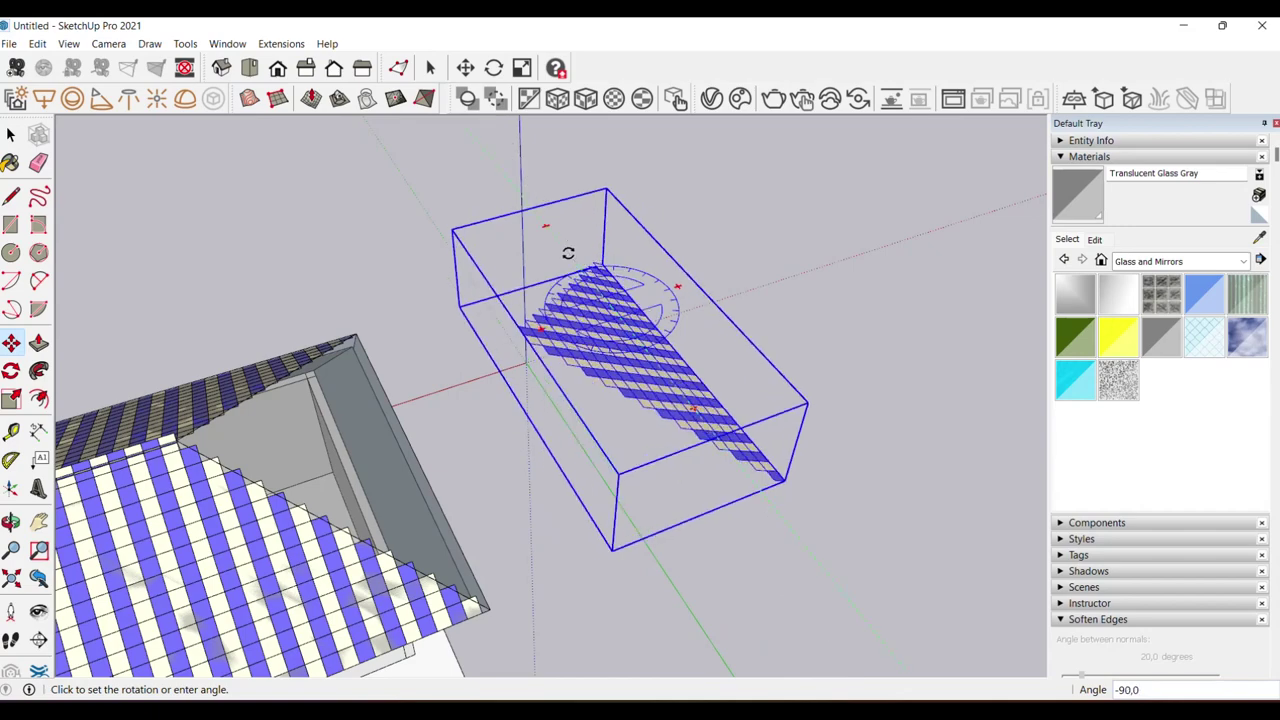
middle_drag(709, 385, 678, 486)
- Move the rotated array back, sliding it 110 so its corner snaps onto the roof corner
key(m)
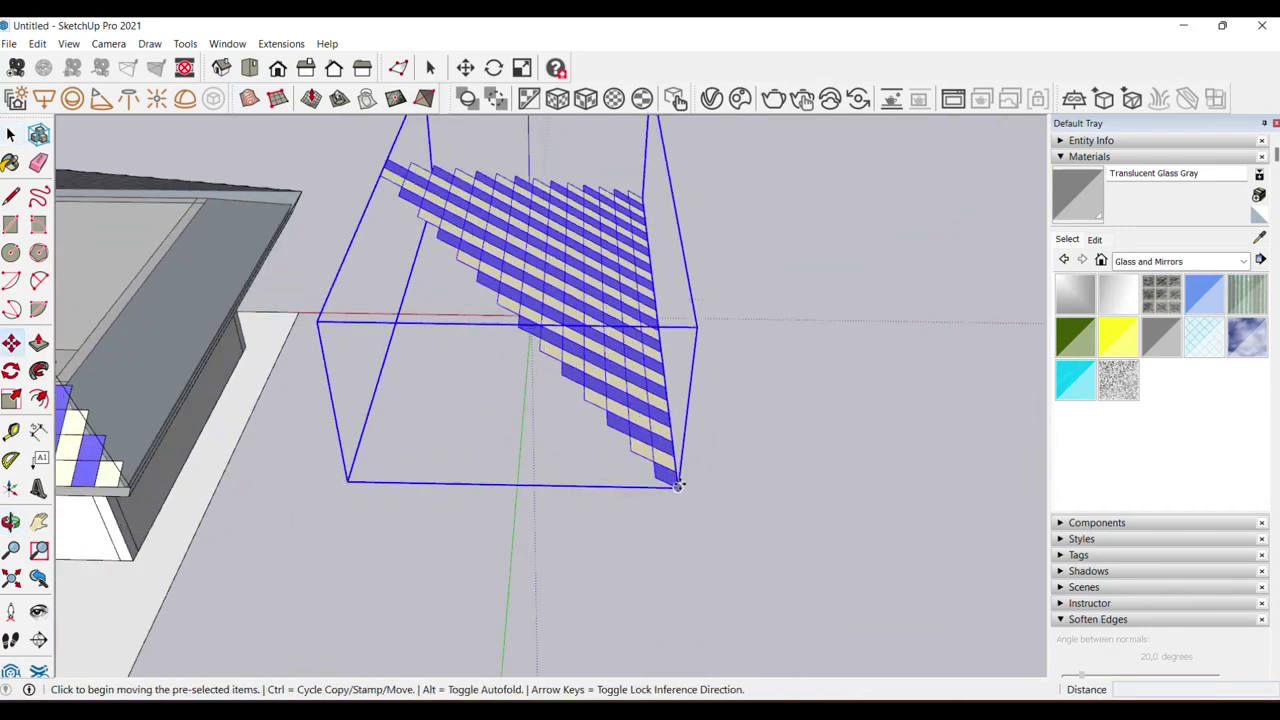
click(677, 487)
mouse_move(677, 487)
middle_down()
mouse_move(416, 497)
mouse_move(214, 363)
middle_up()
click(416, 497)
scroll(262, 486, up, 3)
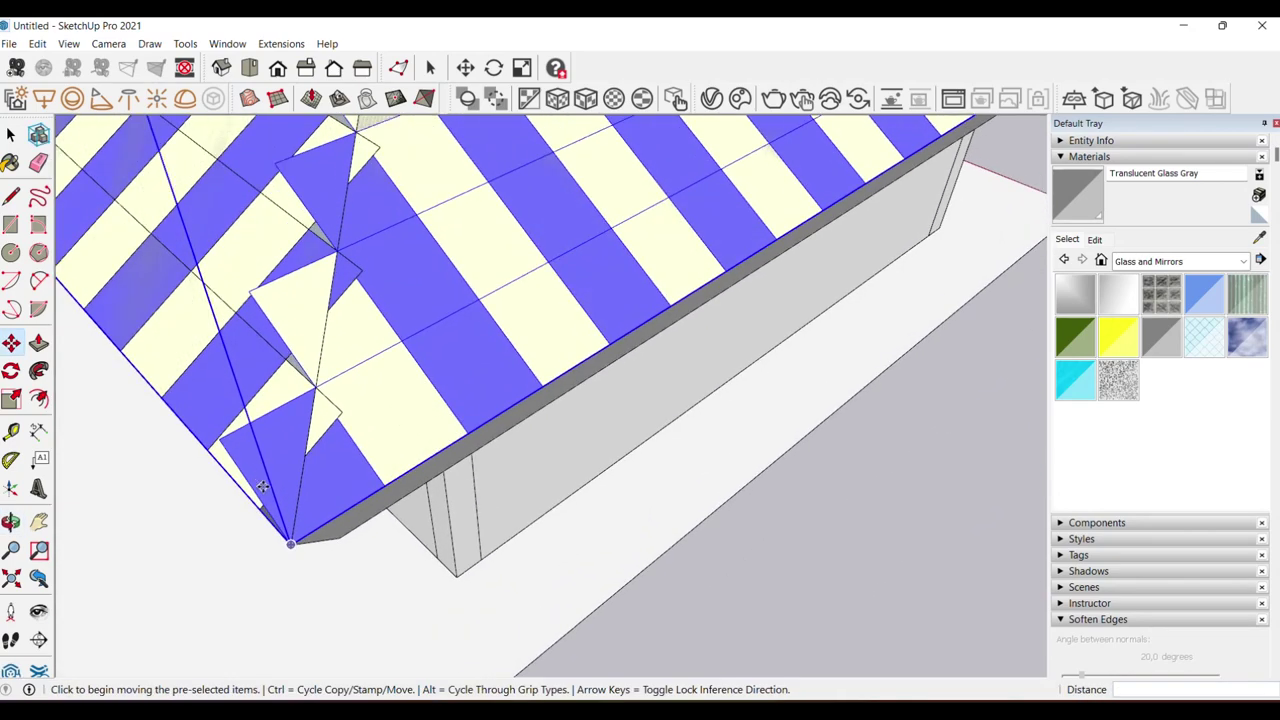
click(256, 495)
middle_drag(256, 495, 308, 460)
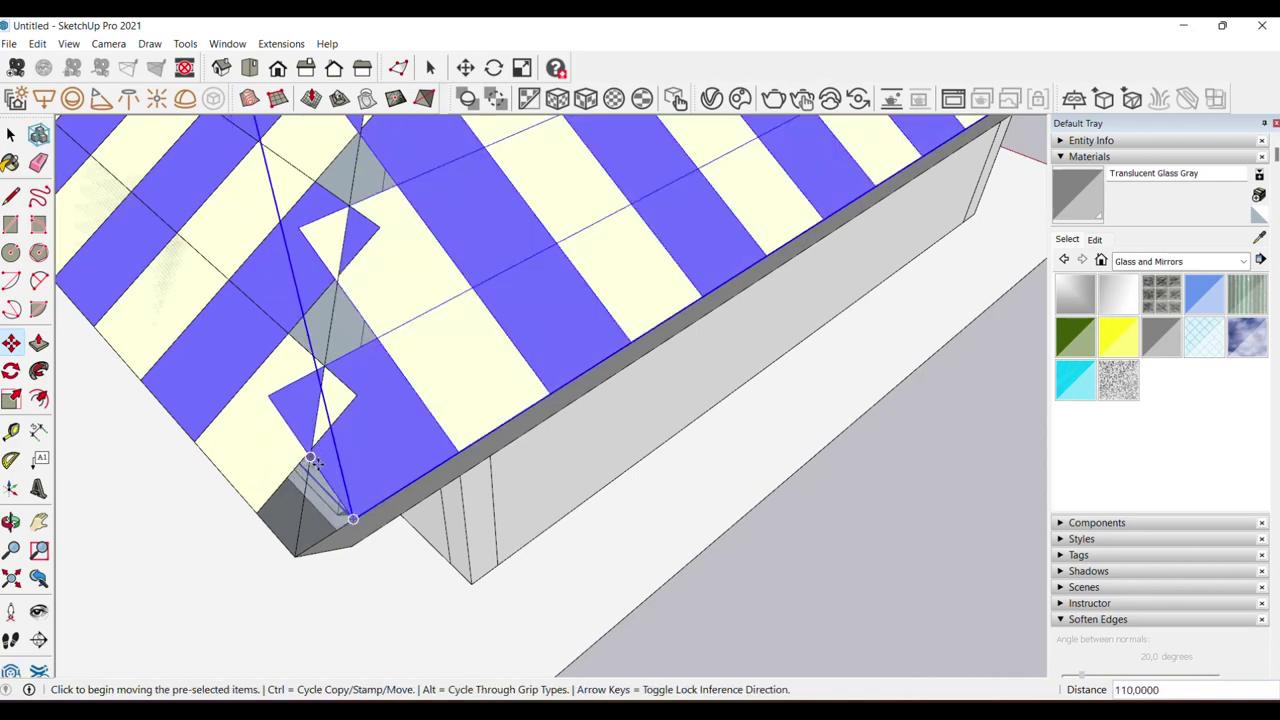
key(space)
scroll(312, 460, down, 3)
- Orbit and zoom around the roof to inspect the placed array along the hip
middle_drag(300, 500, 291, 537)
scroll(291, 537, up, 3)
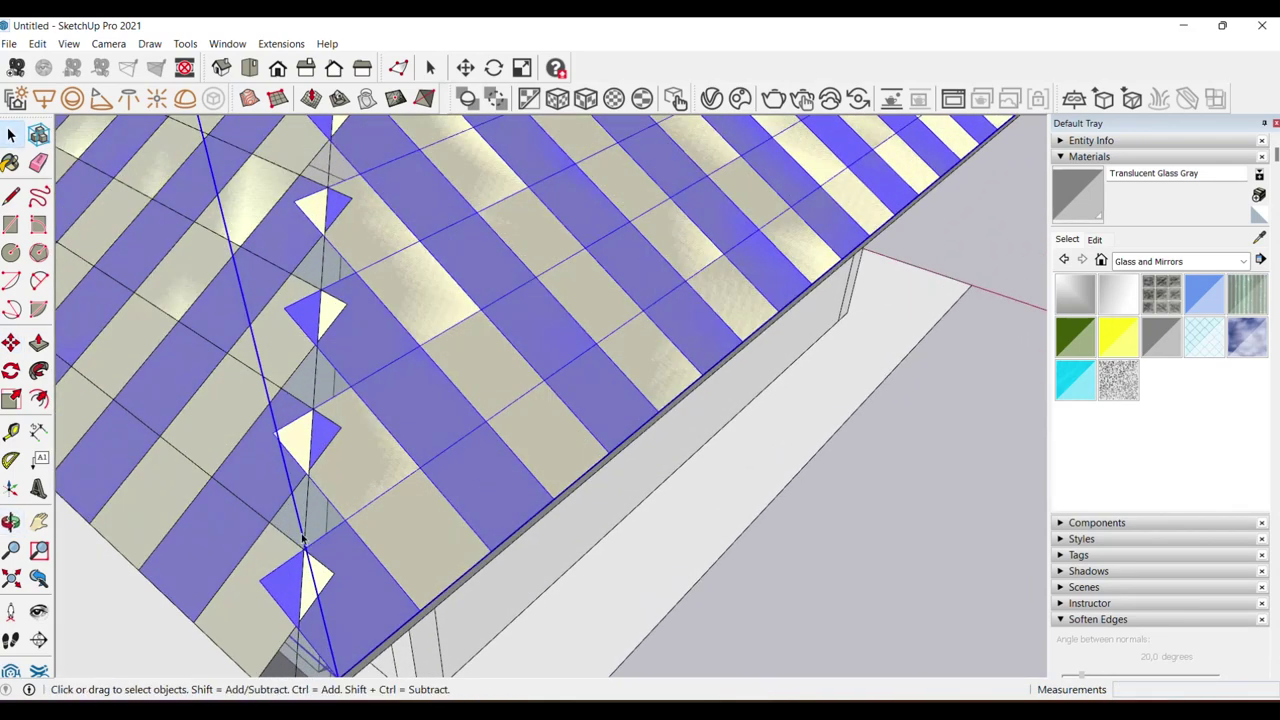
scroll(280, 510, up, 2)
scroll(287, 510, down, 3)
middle_drag(287, 510, 400, 590)
mouse_move(263, 463)
middle_down()
mouse_move(411, 522)
mouse_move(500, 540)
middle_up()
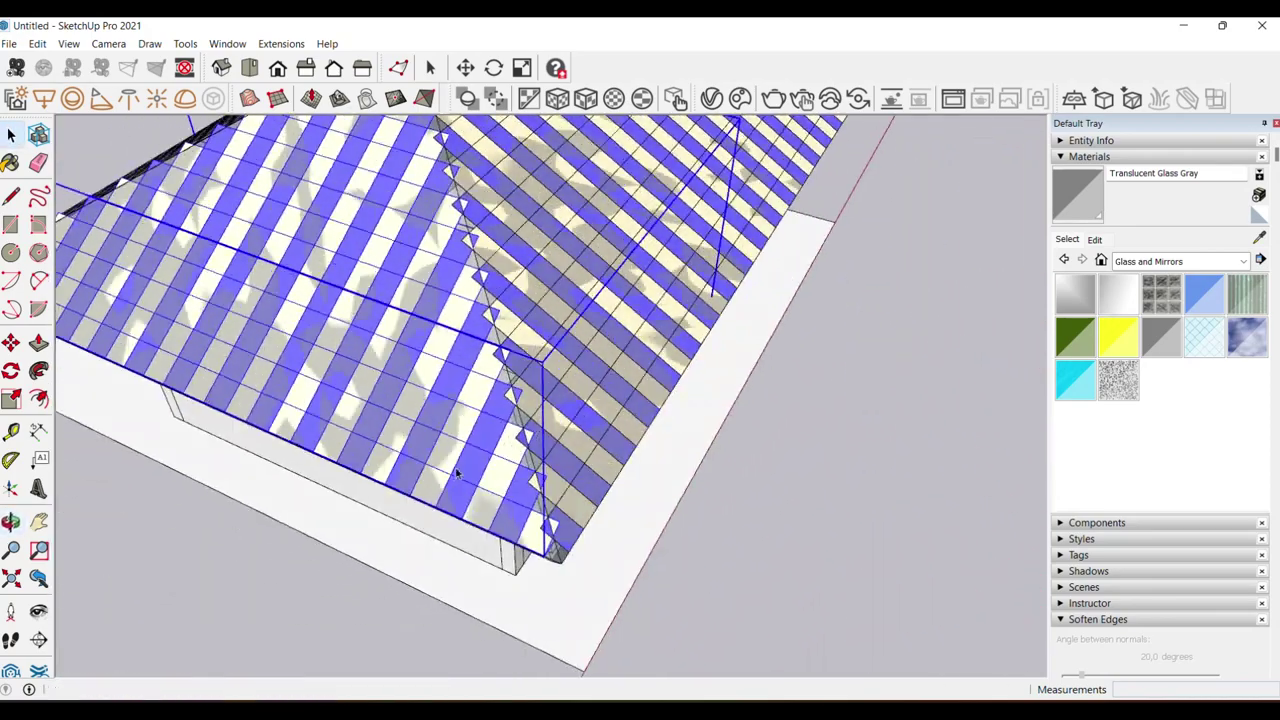
scroll(560, 545, up, 3)
scroll(575, 550, up, 2)
scroll(582, 552, up, 2)
scroll(582, 552, down, 2)
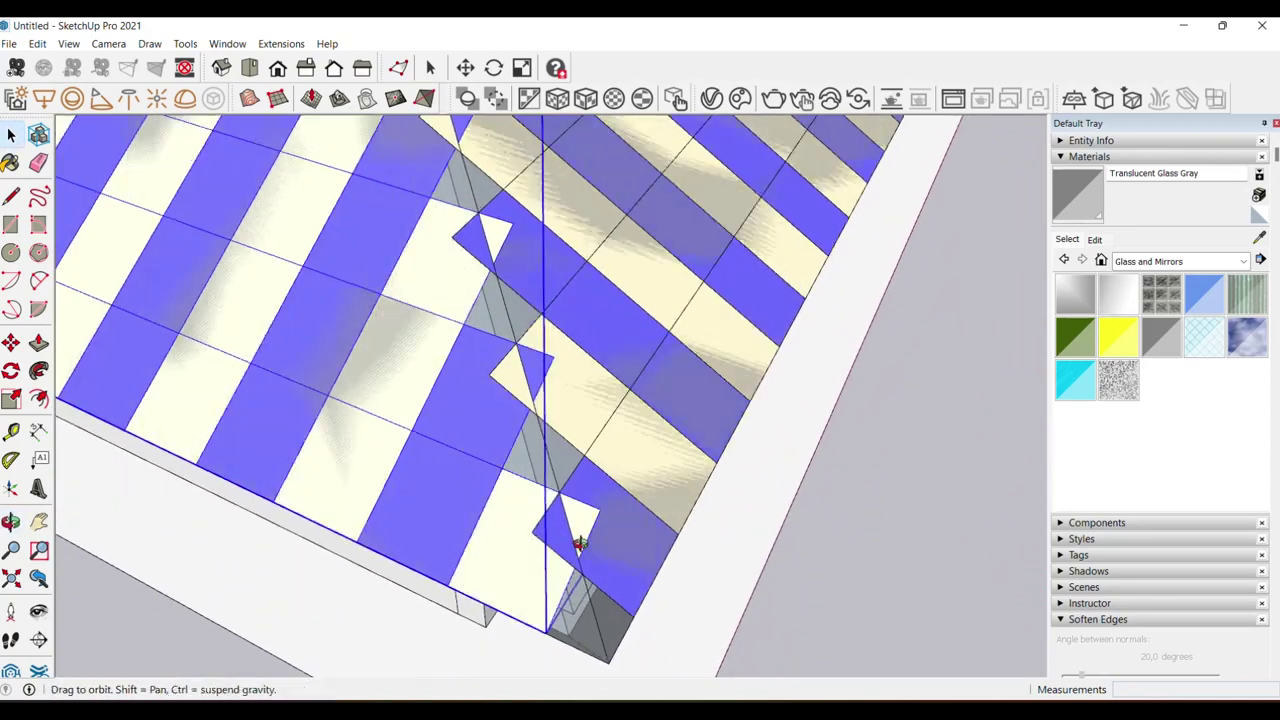
scroll(571, 537, down, 3)
scroll(363, 509, down, 5)
mouse_move(549, 423)
middle_down()
mouse_move(430, 428)
mouse_move(690, 428)
middle_up()
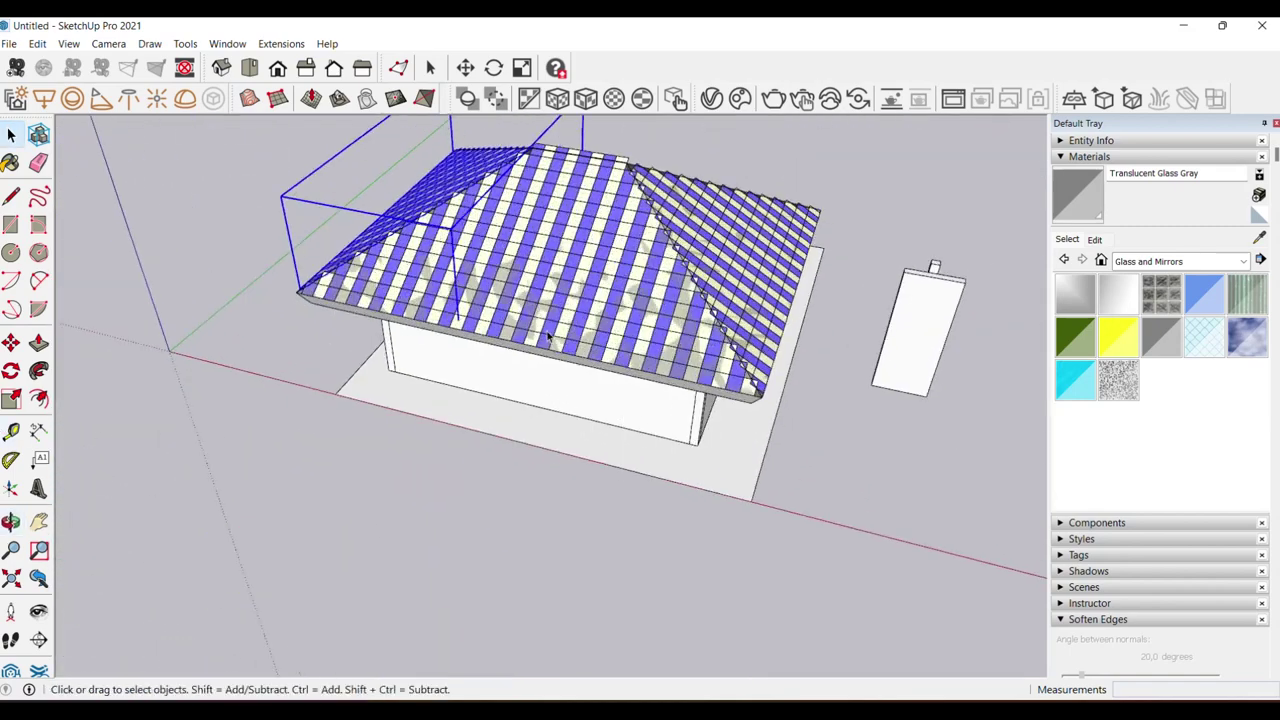
scroll(692, 425, up, 1)
scroll(693, 425, up, 3)
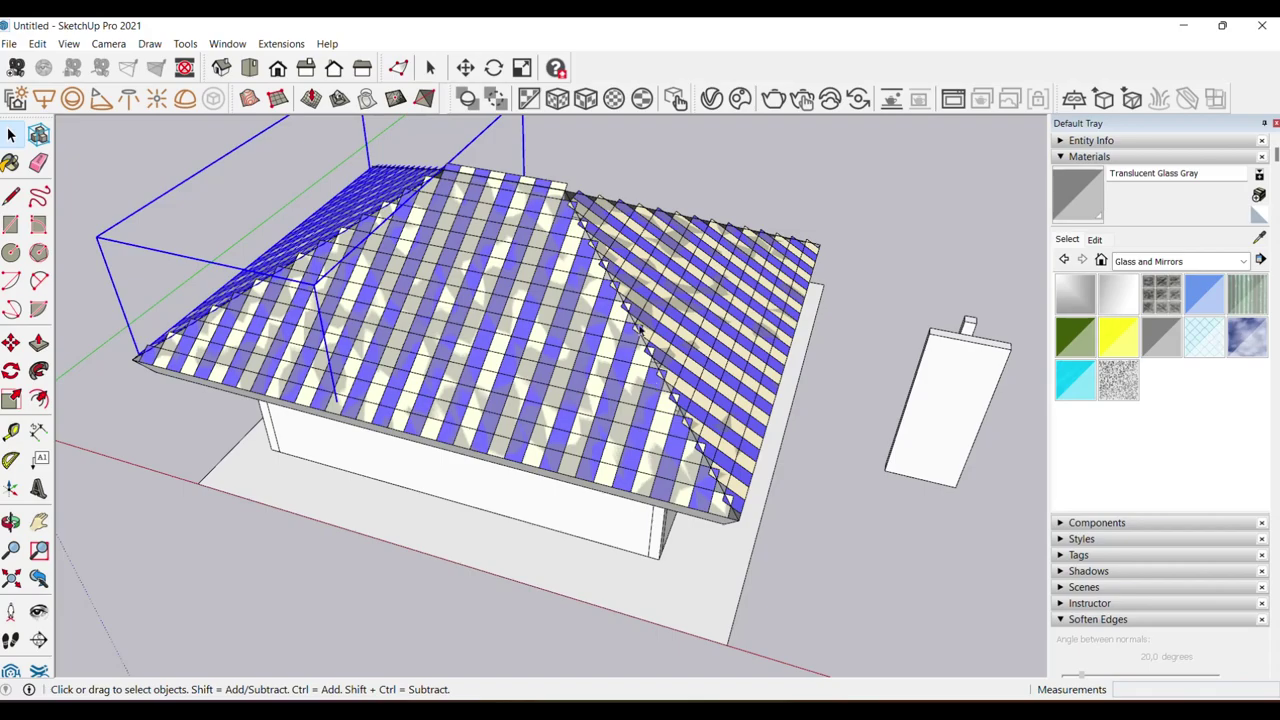
scroll(728, 468, up, 2)
scroll(732, 510, up, 2)
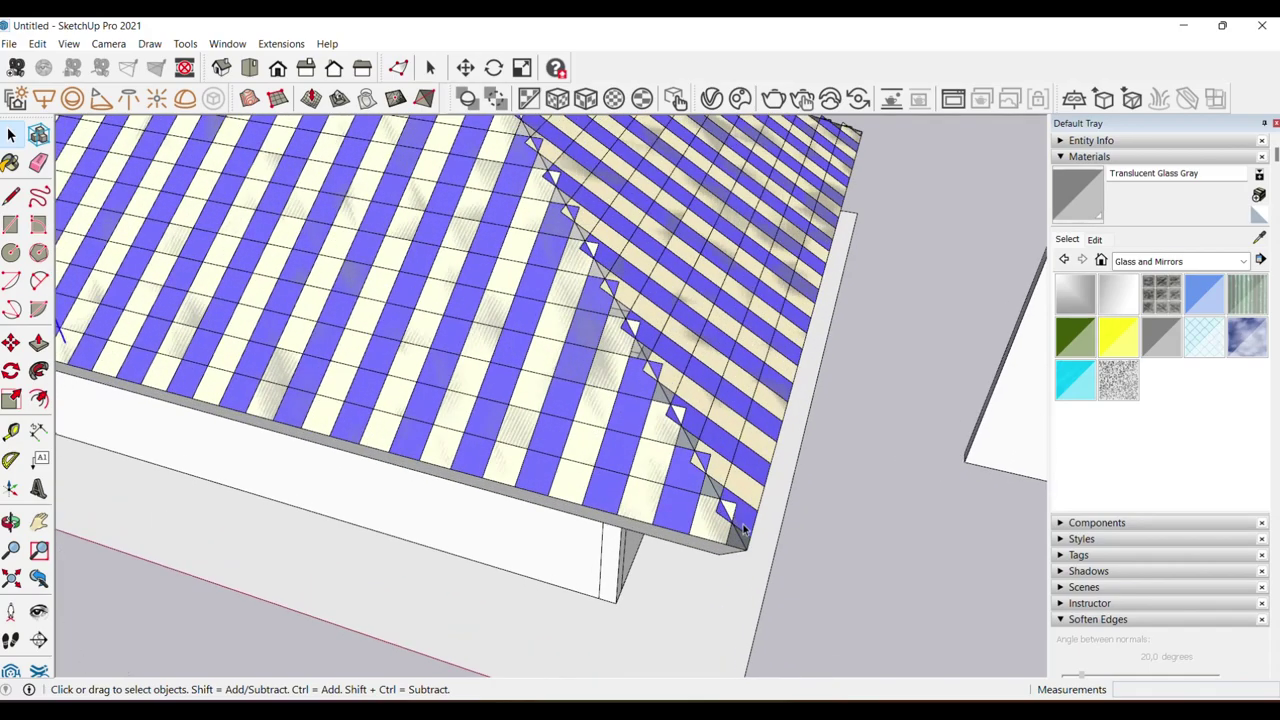
scroll(743, 530, down, 3)
mouse_move(457, 371)
middle_down()
mouse_move(531, 394)
mouse_move(507, 458)
mouse_move(686, 423)
mouse_move(515, 430)
middle_up()
scroll(686, 409, down, 3)
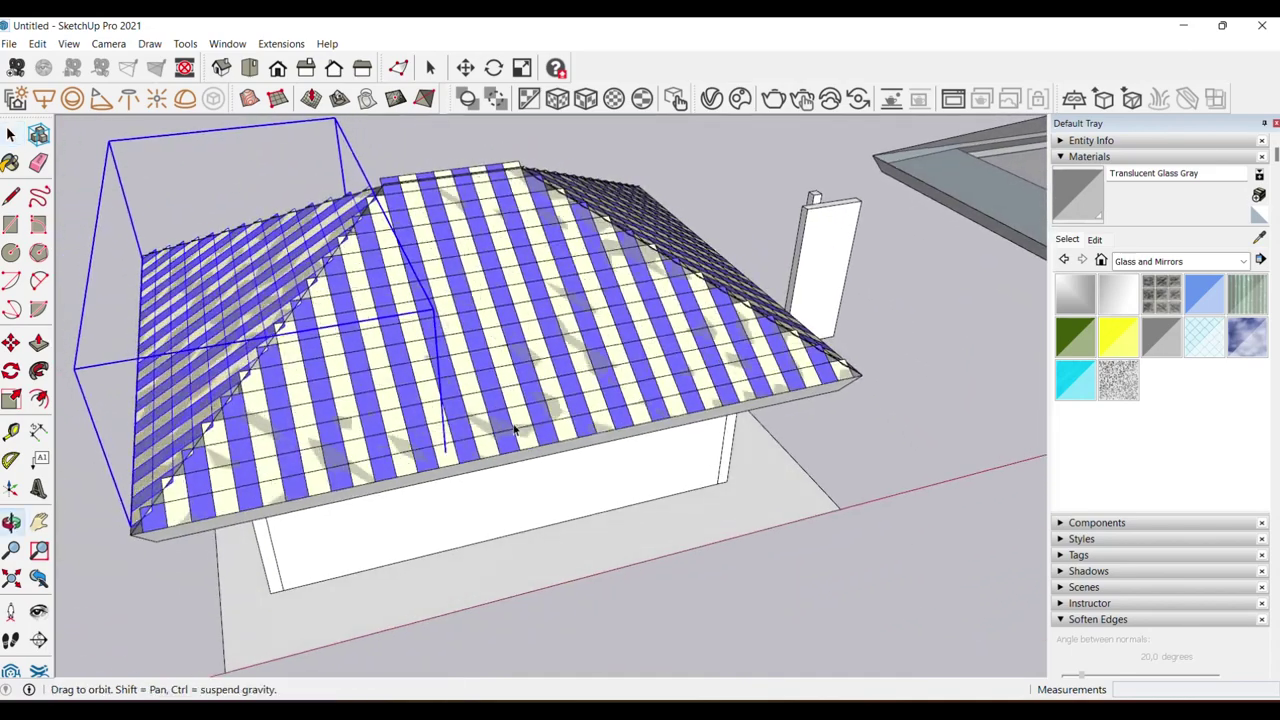
scroll(205, 495, up, 2)
scroll(205, 495, up, 1)
scroll(210, 498, up, 2)
scroll(217, 503, up, 2)
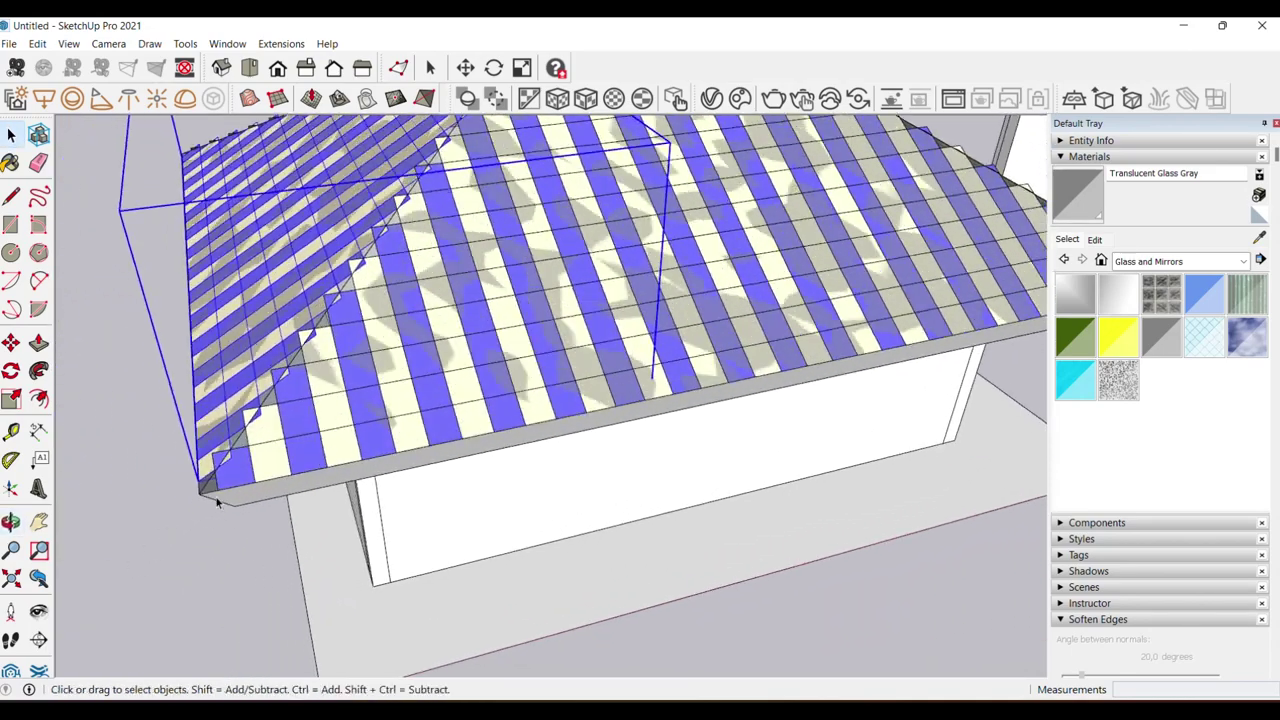
key(l)
scroll(212, 510, up, 2)
mouse_move(208, 520)
middle_down()
mouse_move(194, 523)
mouse_move(250, 470)
middle_up()
scroll(250, 470, up, 2)
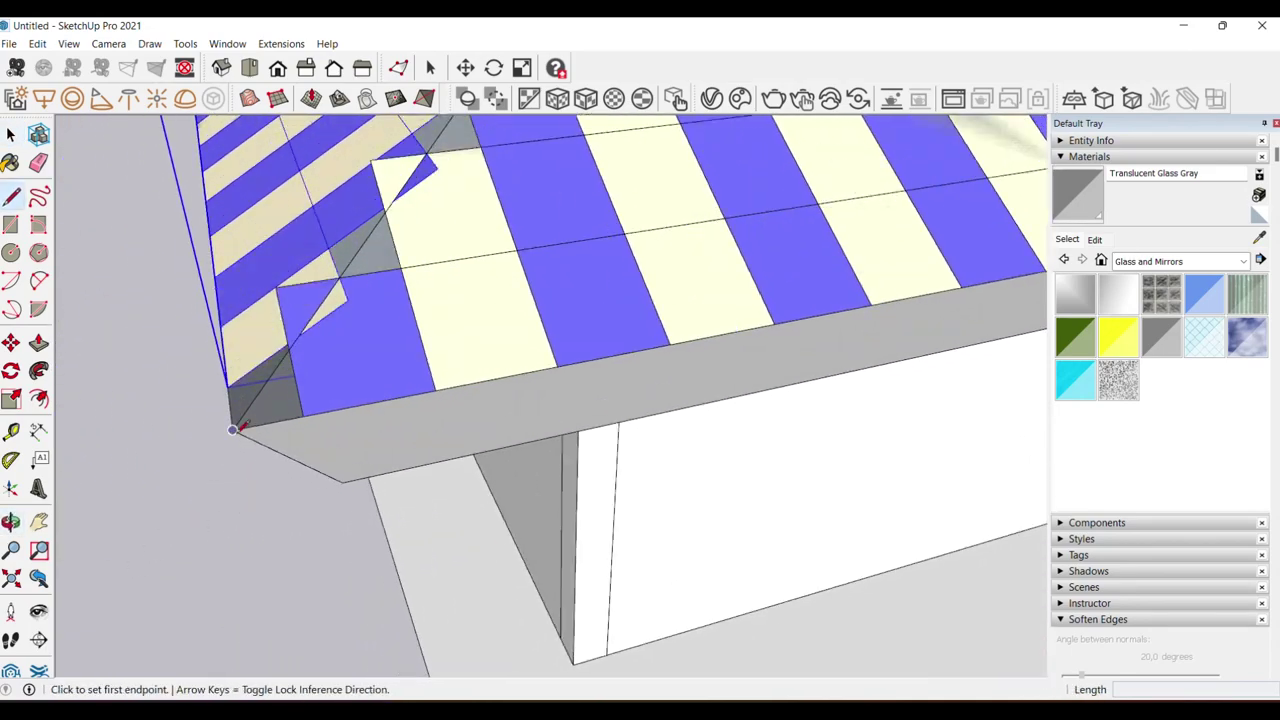
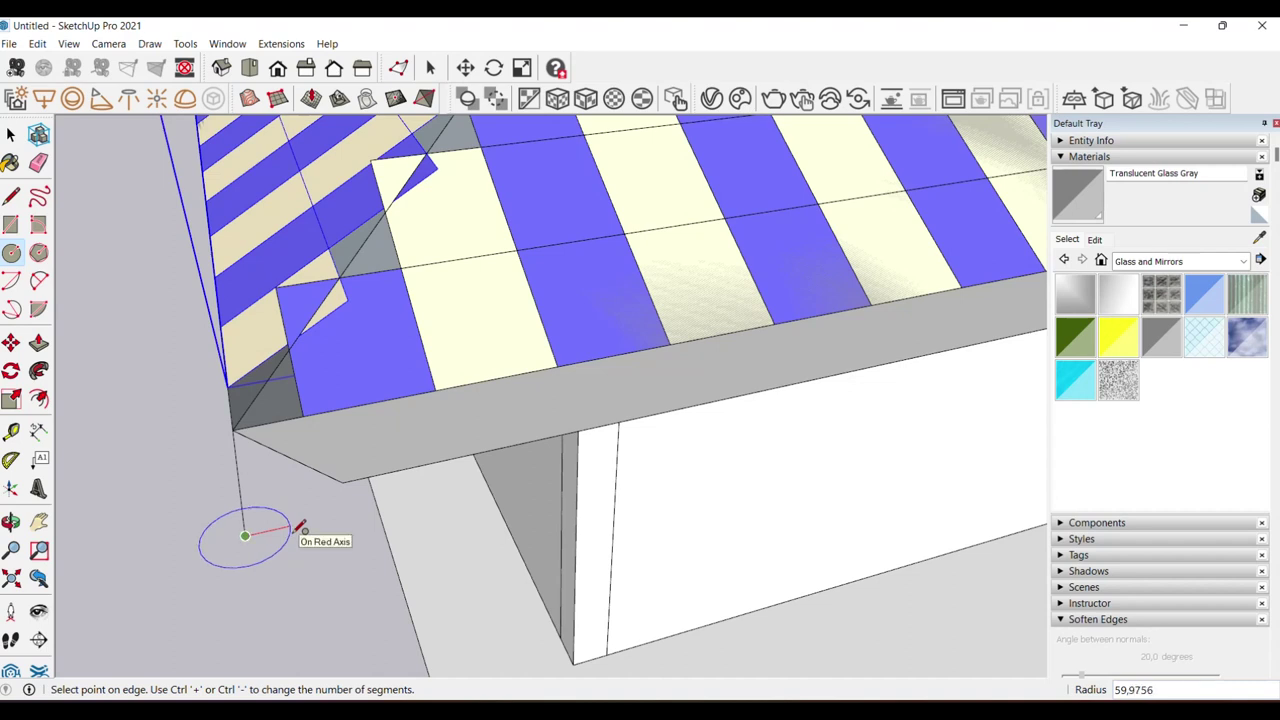
- Finish the small circle below the hip corner and start a line from the roof corner
click(299, 527)
key(space)
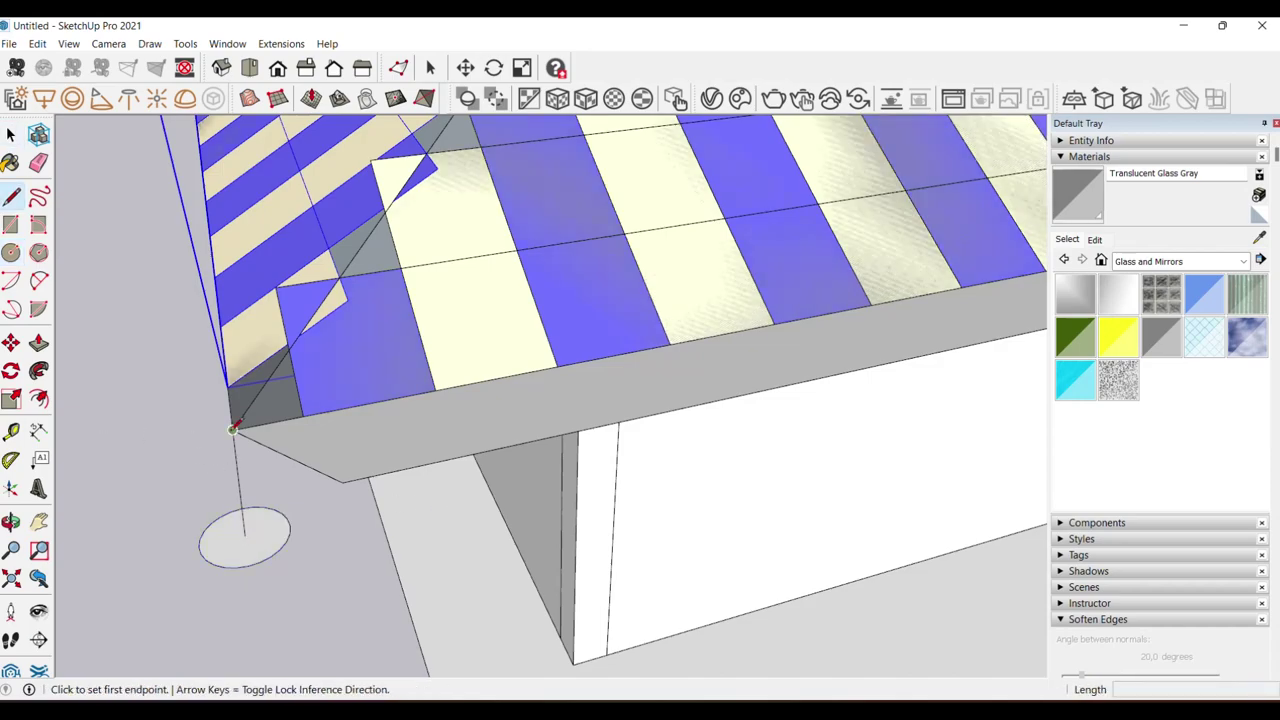
click(232, 430)
scroll(232, 430, down, 3)
middle_drag(232, 430, 424, 366)
scroll(424, 366, up, 3)
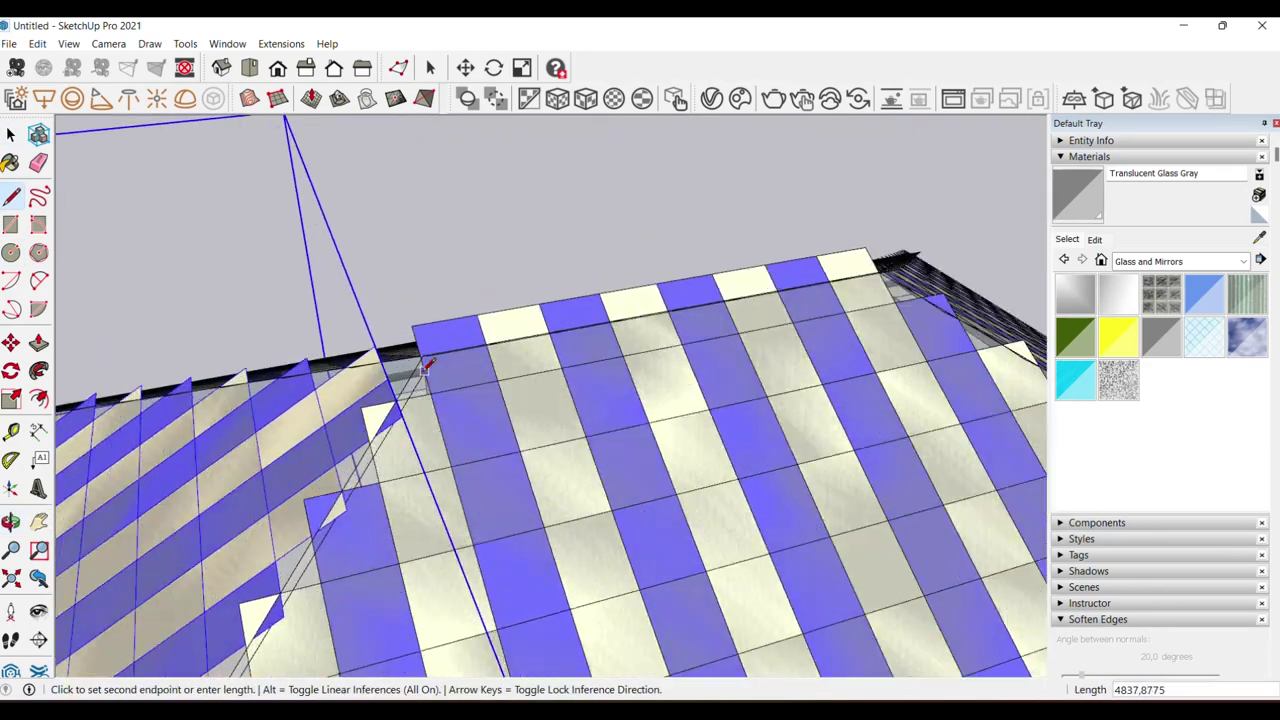
scroll(424, 366, up, 5)
mouse_move(409, 363)
middle_down()
mouse_move(413, 397)
mouse_move(427, 356)
middle_up()
mouse_move(185, 450)
middle_down()
mouse_move(540, 360)
mouse_move(437, 460)
mouse_move(437, 409)
middle_up()
- Inspect the roof edge and wall from several angles, then cancel the unfinished line
scroll(543, 357, up, 3)
scroll(478, 384, up, 3)
scroll(96, 316, down, 2)
scroll(96, 316, down, 5)
middle_drag(96, 316, 737, 503)
scroll(737, 503, up, 2)
scroll(737, 503, up, 2)
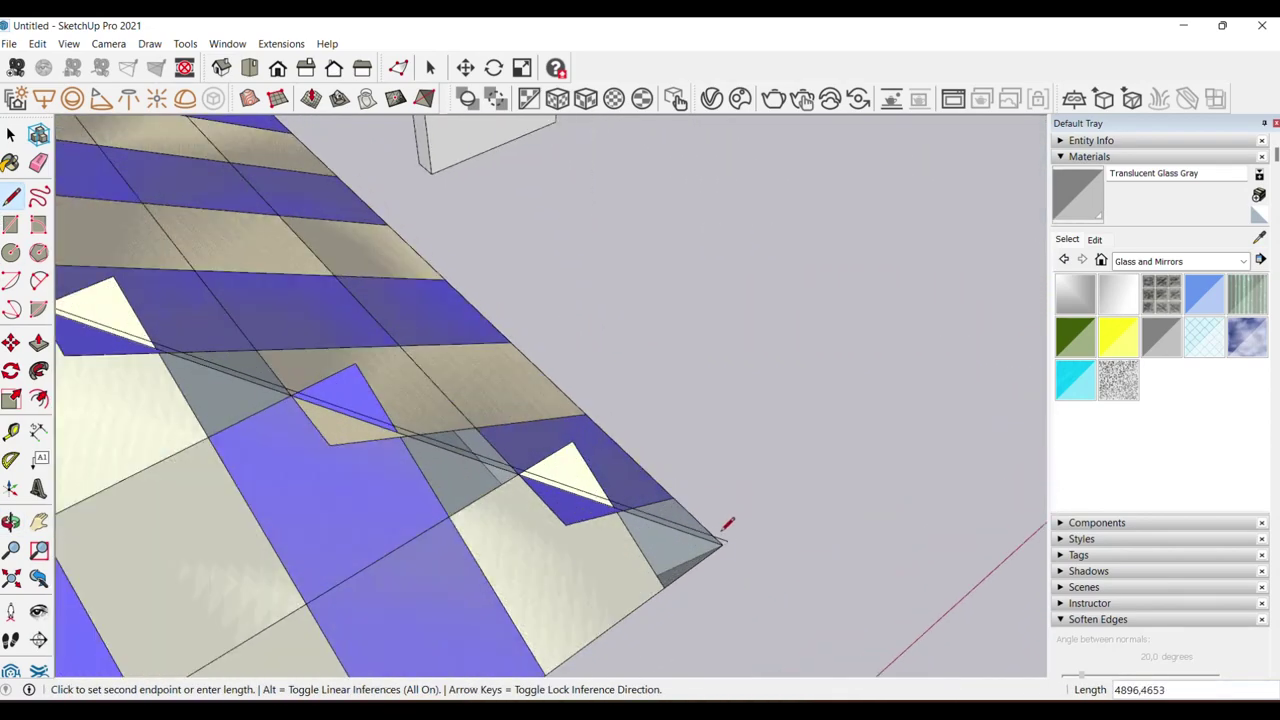
middle_drag(722, 542, 529, 366)
scroll(623, 471, down, 3)
scroll(626, 402, up, 2)
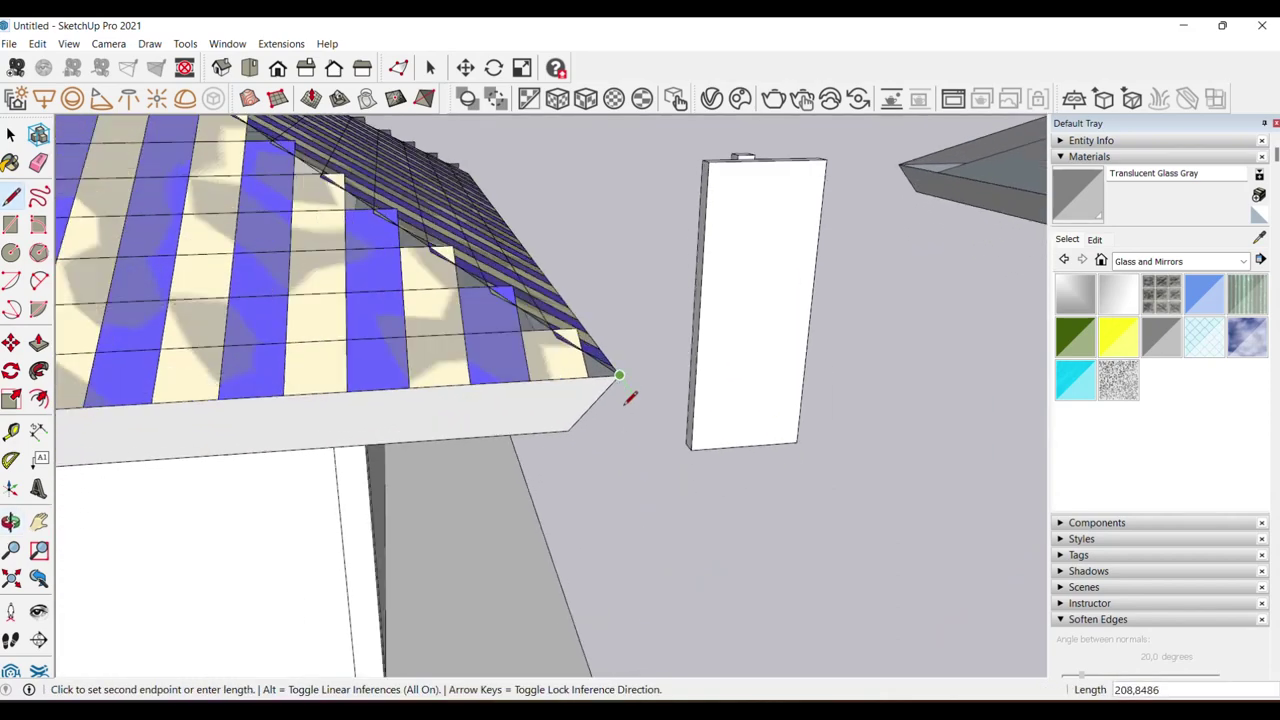
key(space)
scroll(663, 366, down, 5)
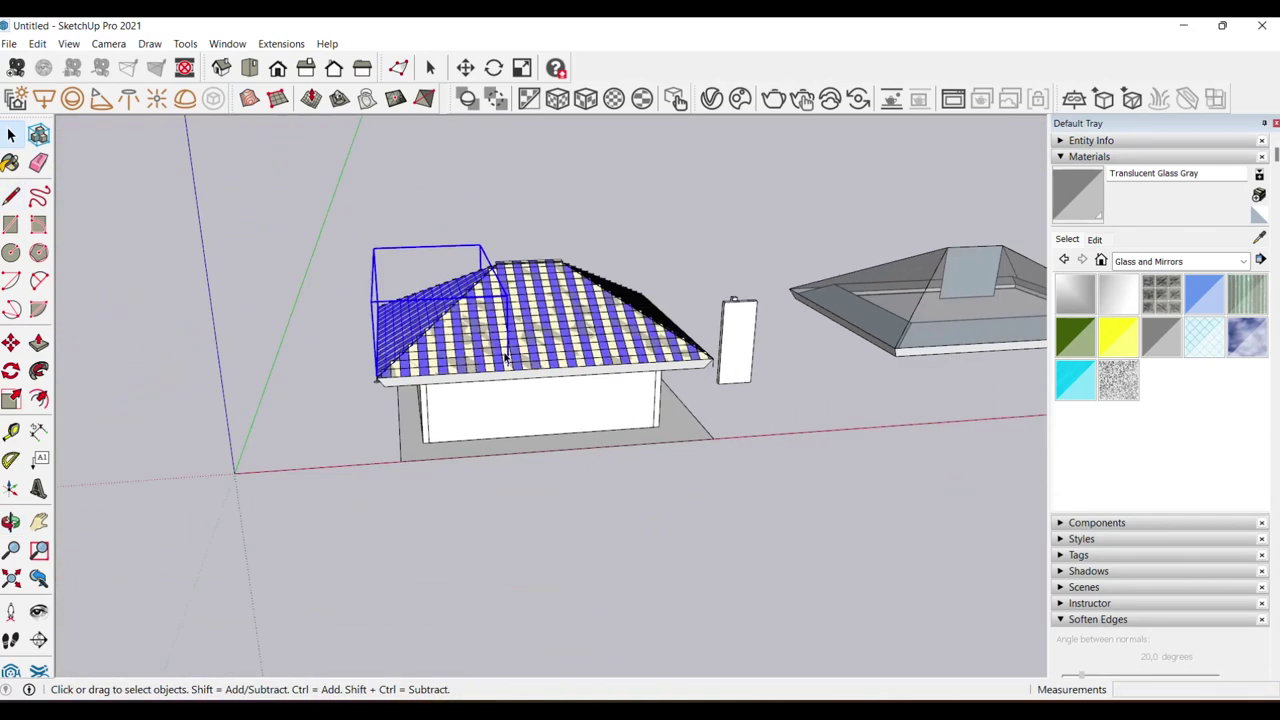
middle_drag(663, 366, 383, 383)
scroll(493, 453, up, 4)
scroll(493, 453, up, 3)
scroll(505, 440, down, 2)
mouse_move(514, 434)
middle_down()
mouse_move(493, 533)
mouse_move(429, 514)
middle_up()
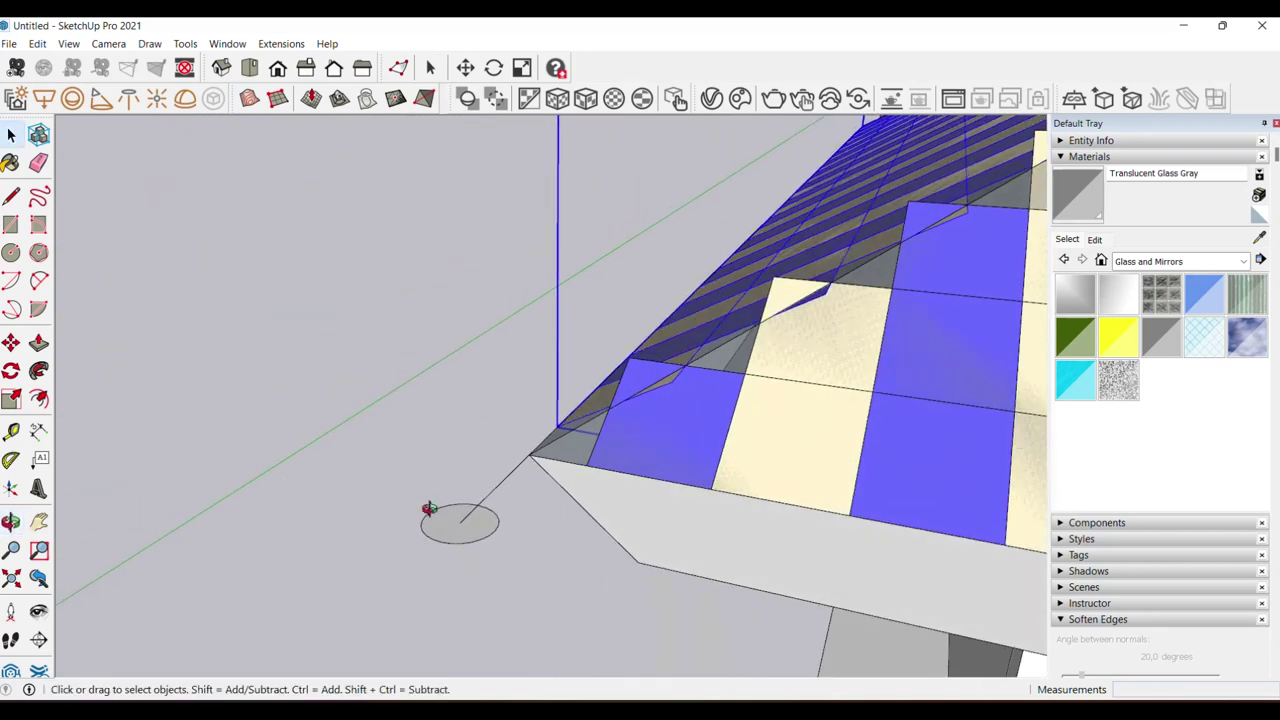
scroll(466, 517, up, 2)
scroll(477, 530, up, 2)
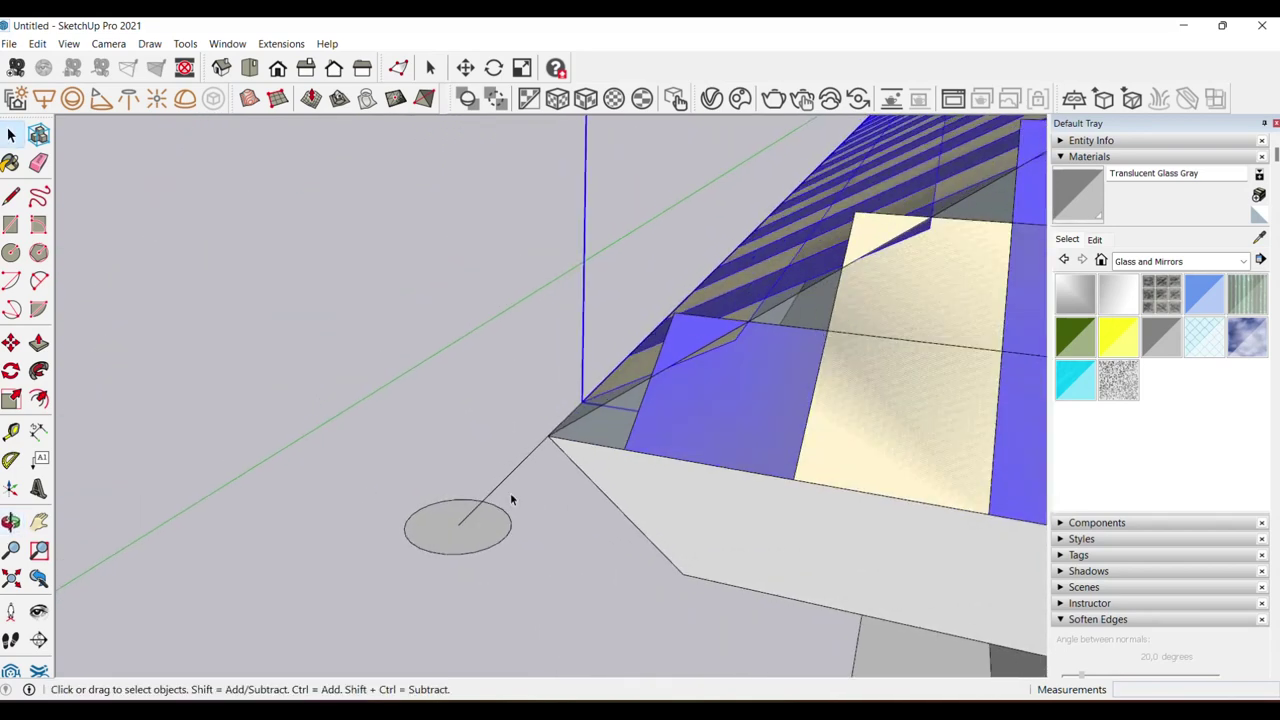
- Draw a vertical line down from the roof corner and delete the old slanted line and circle
key(l)
click(548, 436)
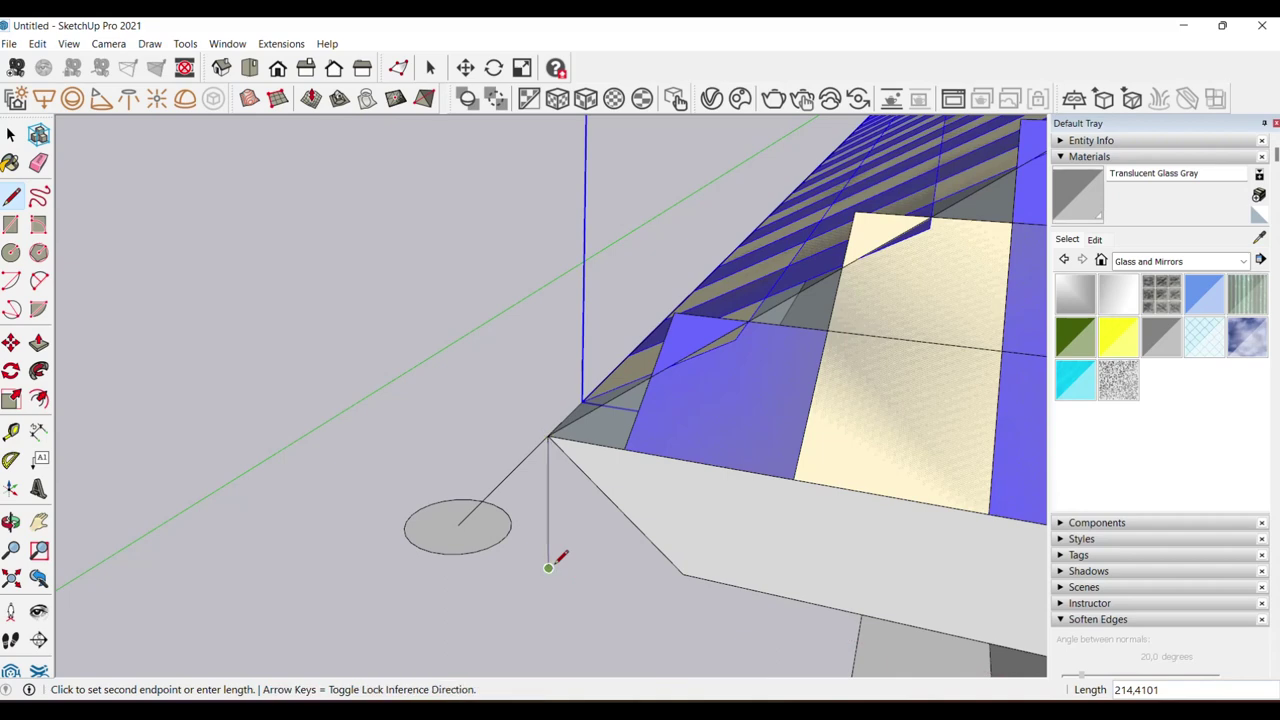
click(548, 566)
key(space)
click(480, 530)
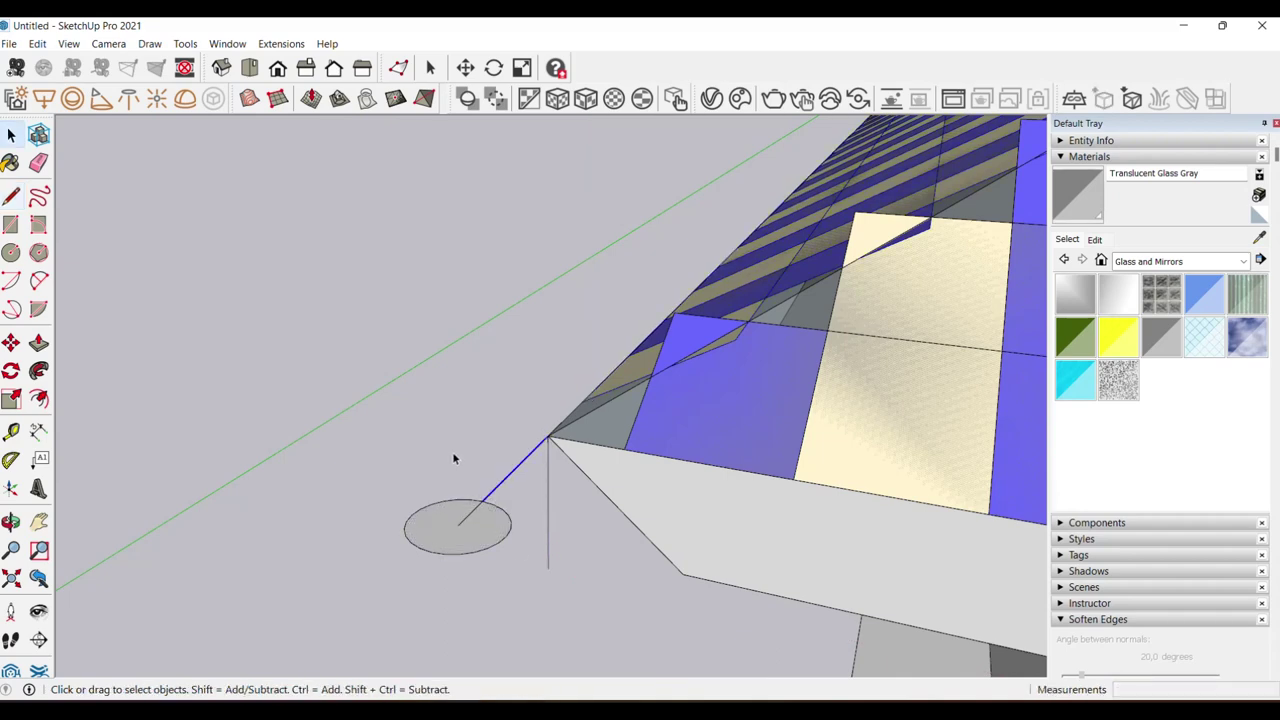
key(Delete)
click(470, 515)
key(Delete)
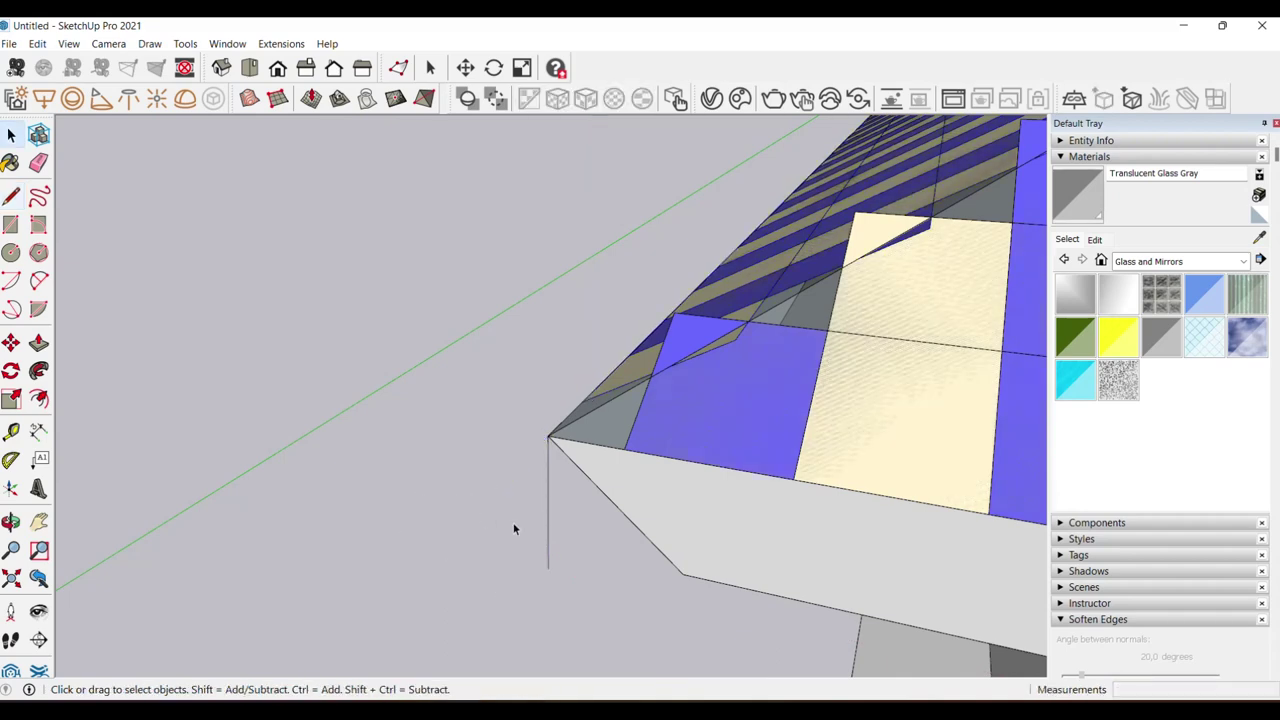
- Draw a new circle at the vertical line's foot and select it with the line and hip edges
key(c)
click(548, 568)
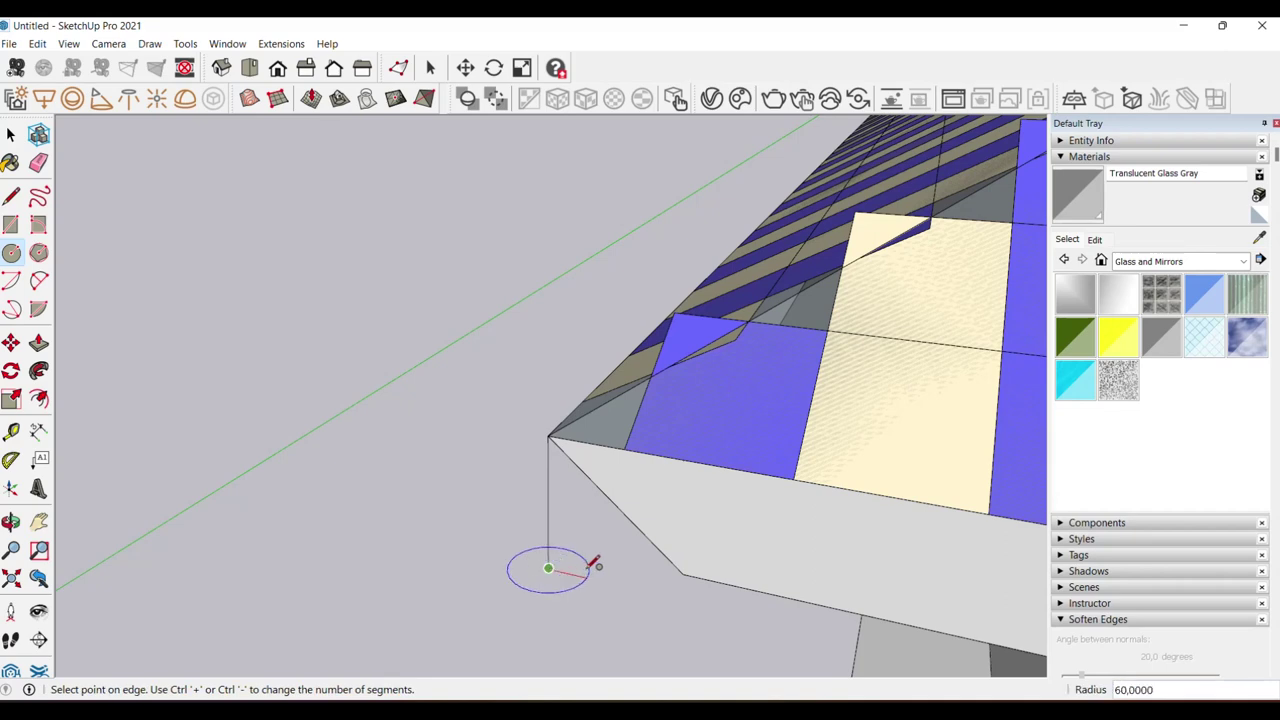
click(603, 568)
key(space)
click(562, 580)
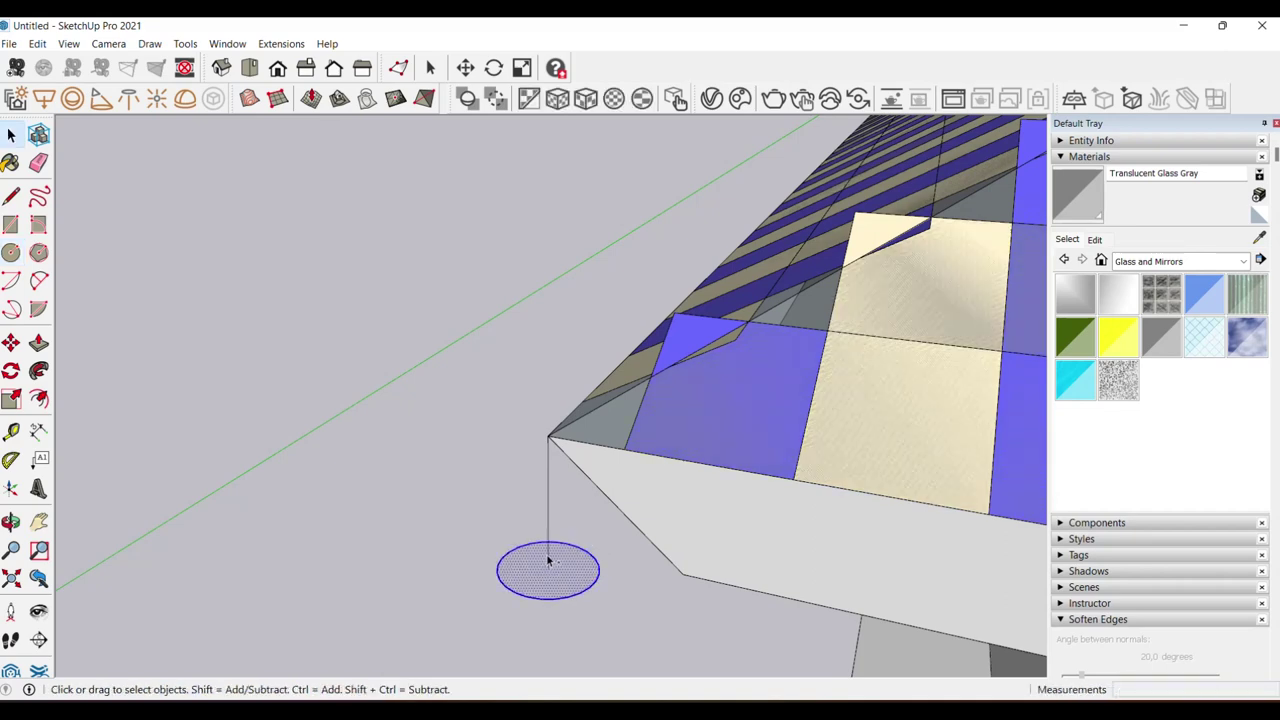
click(549, 549)
- Sweep the circle along the line and hip edges with Follow Me into a round pipe
scroll(549, 549, down, 5)
mouse_move(535, 478)
middle_down()
mouse_move(697, 478)
mouse_move(520, 470)
middle_up()
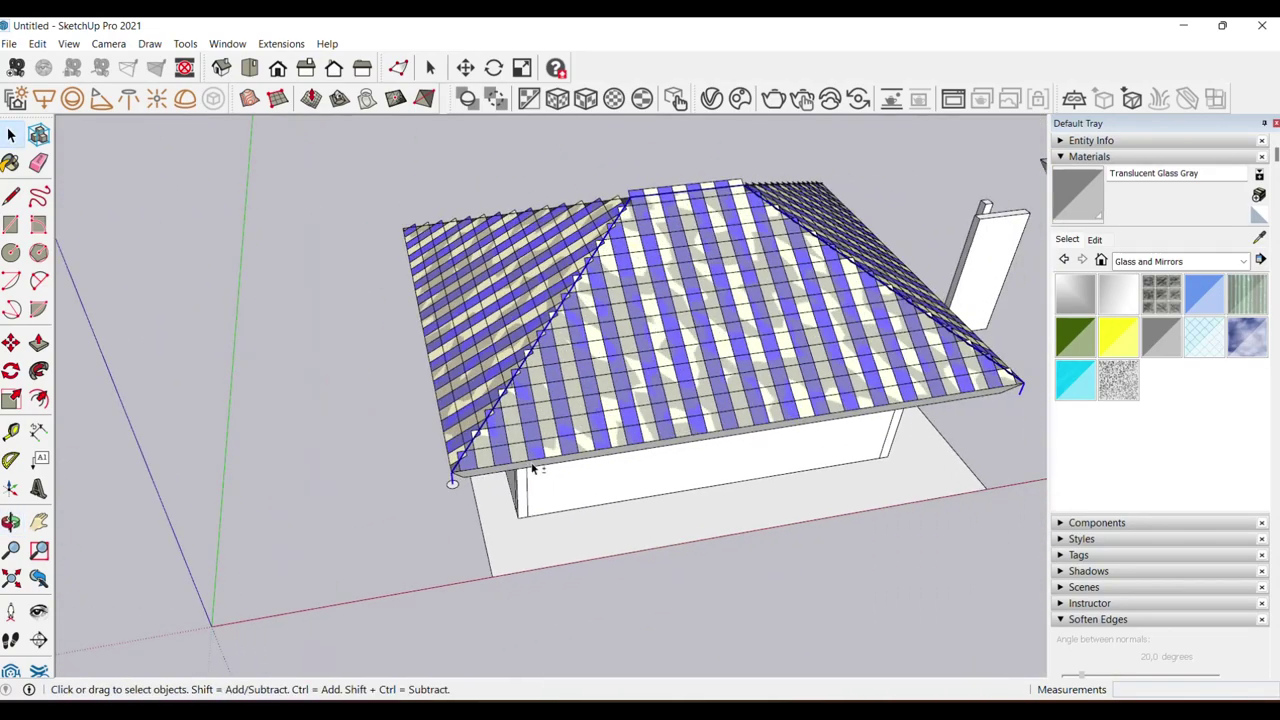
scroll(400, 500, up, 3)
scroll(400, 500, up, 3)
scroll(400, 500, up, 3)
click(38, 398)
click(400, 590)
scroll(277, 500, down, 3)
scroll(411, 484, down, 3)
key(space)
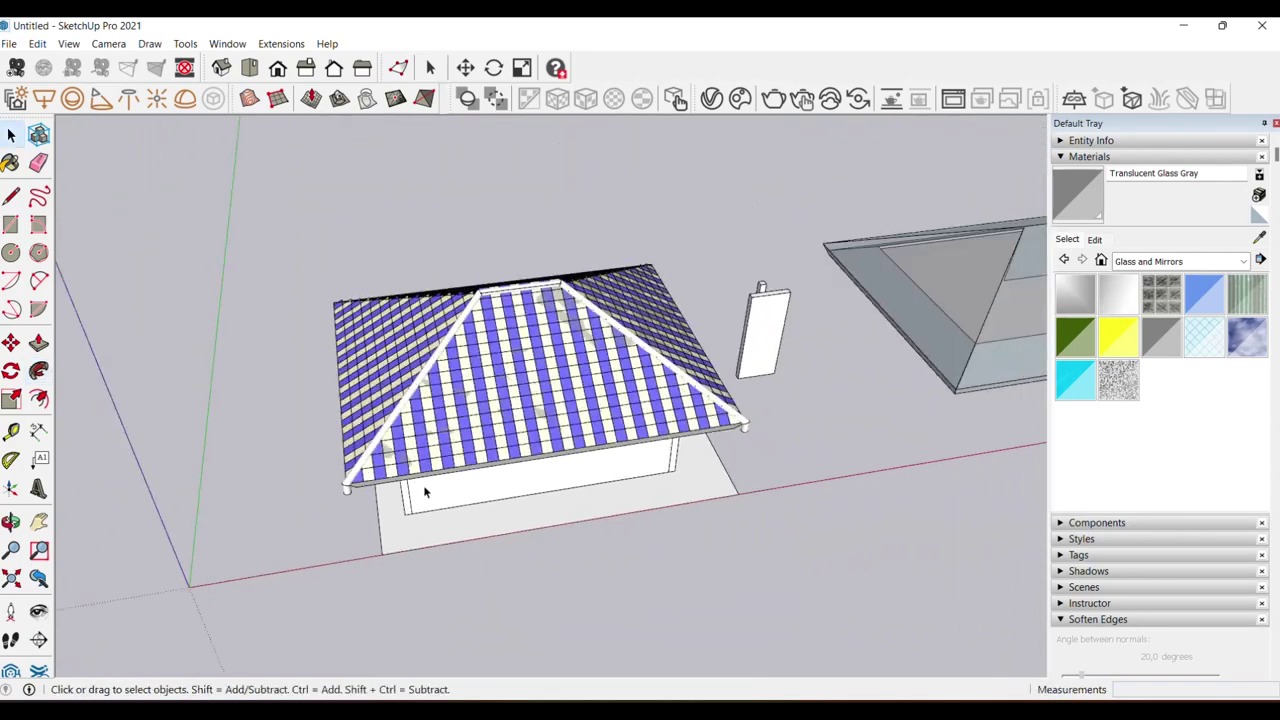
scroll(760, 448, up, 3)
scroll(731, 409, up, 2)
- Offset the disc's outline to create a ring profile
mouse_move(731, 409)
middle_down()
mouse_move(309, 266)
mouse_move(316, 201)
mouse_move(423, 251)
mouse_move(595, 454)
mouse_move(391, 433)
middle_up()
scroll(423, 251, down, 2)
mouse_move(265, 425)
middle_down()
mouse_move(366, 380)
mouse_move(276, 448)
middle_up()
middle_drag(225, 487, 288, 516)
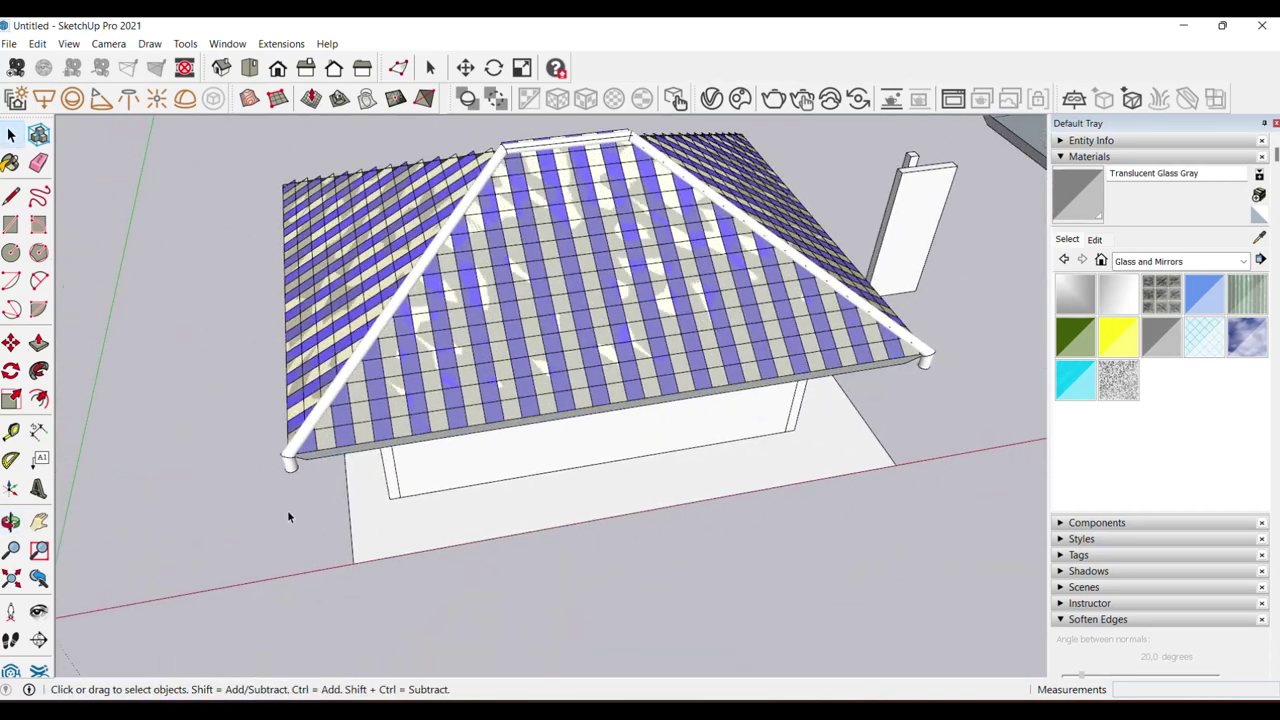
scroll(288, 516, up, 3)
scroll(300, 480, up, 2)
scroll(310, 455, up, 2)
scroll(320, 438, up, 1)
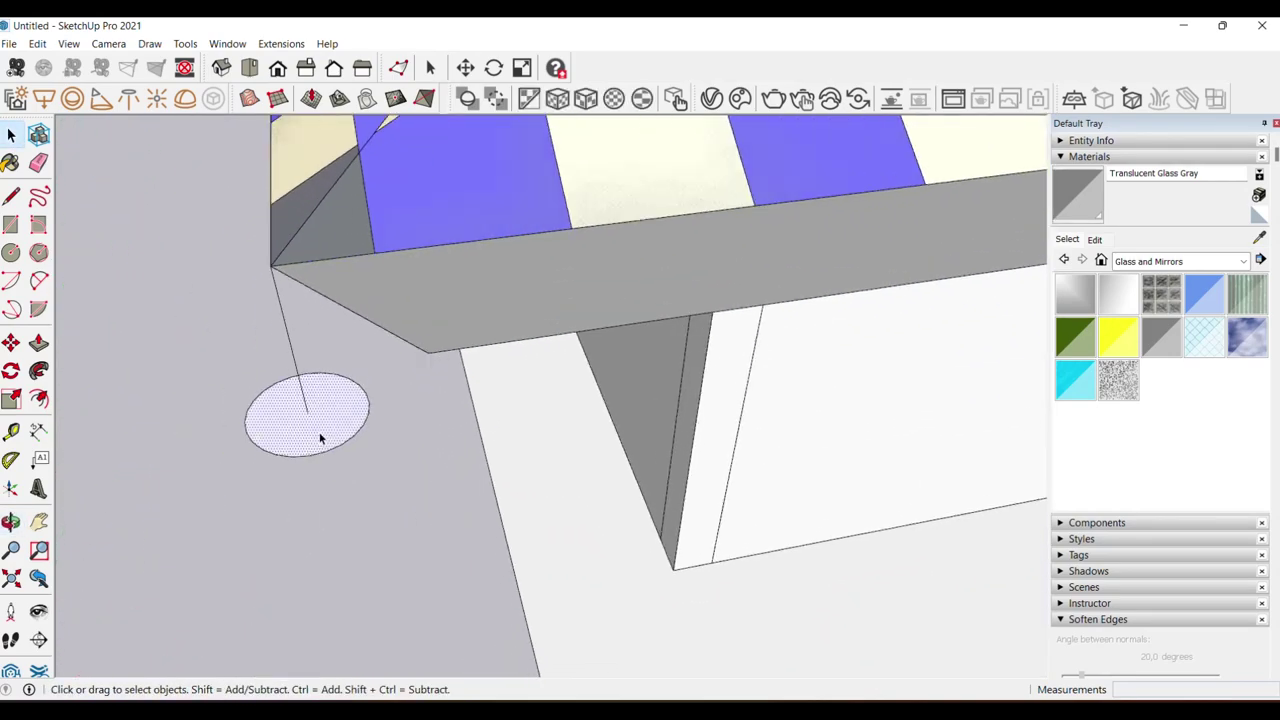
key(f)
click(320, 440)
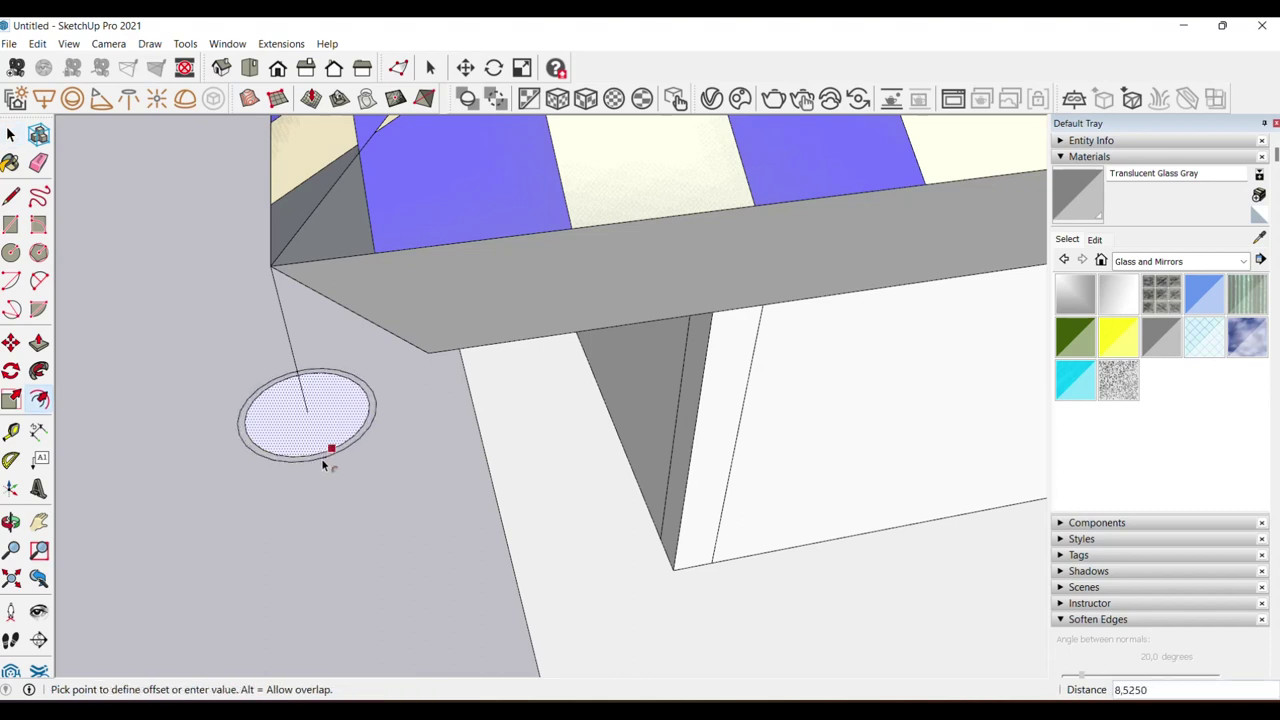
click(321, 458)
key(space)
- Sweep the offset disc along the roof edges with Follow Me into a second pipe
scroll(317, 445, up, 1)
scroll(315, 443, up, 1)
scroll(314, 443, down, 2)
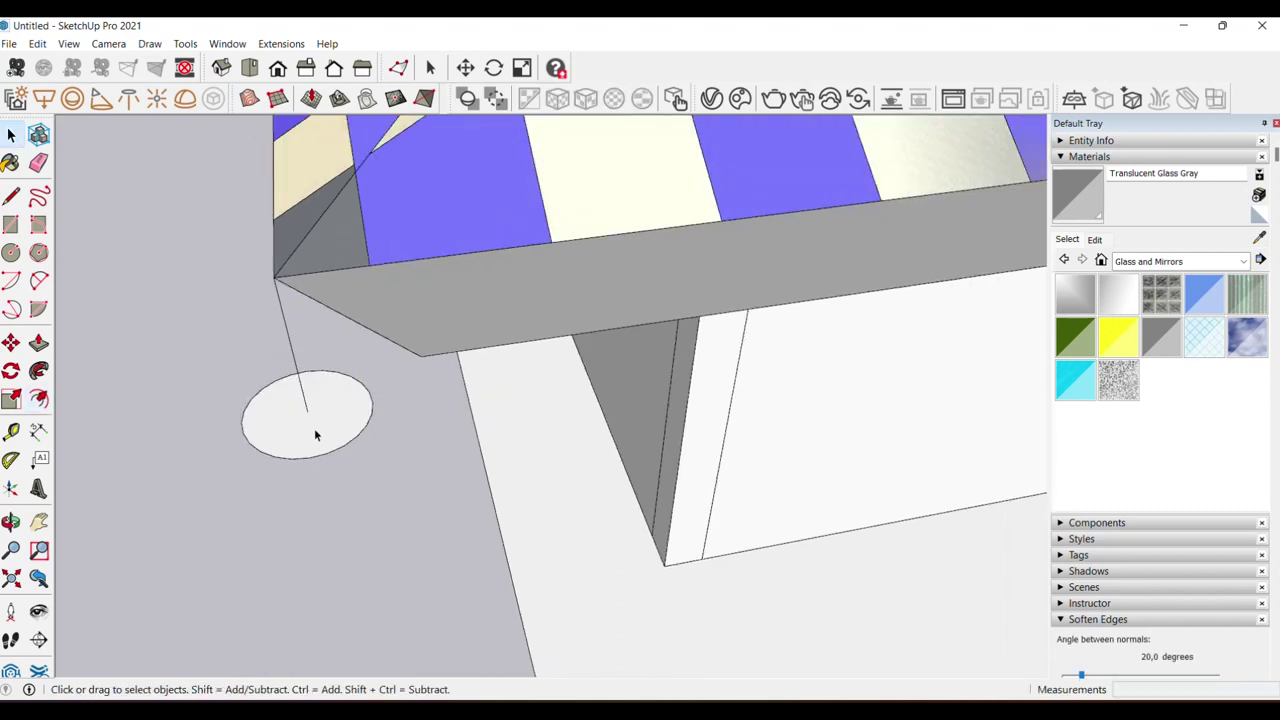
click(38, 371)
click(286, 443)
mouse_move(271, 443)
middle_down()
mouse_move(300, 434)
mouse_move(235, 390)
mouse_move(414, 449)
mouse_move(400, 449)
mouse_move(371, 349)
mouse_move(500, 452)
middle_up()
key(space)
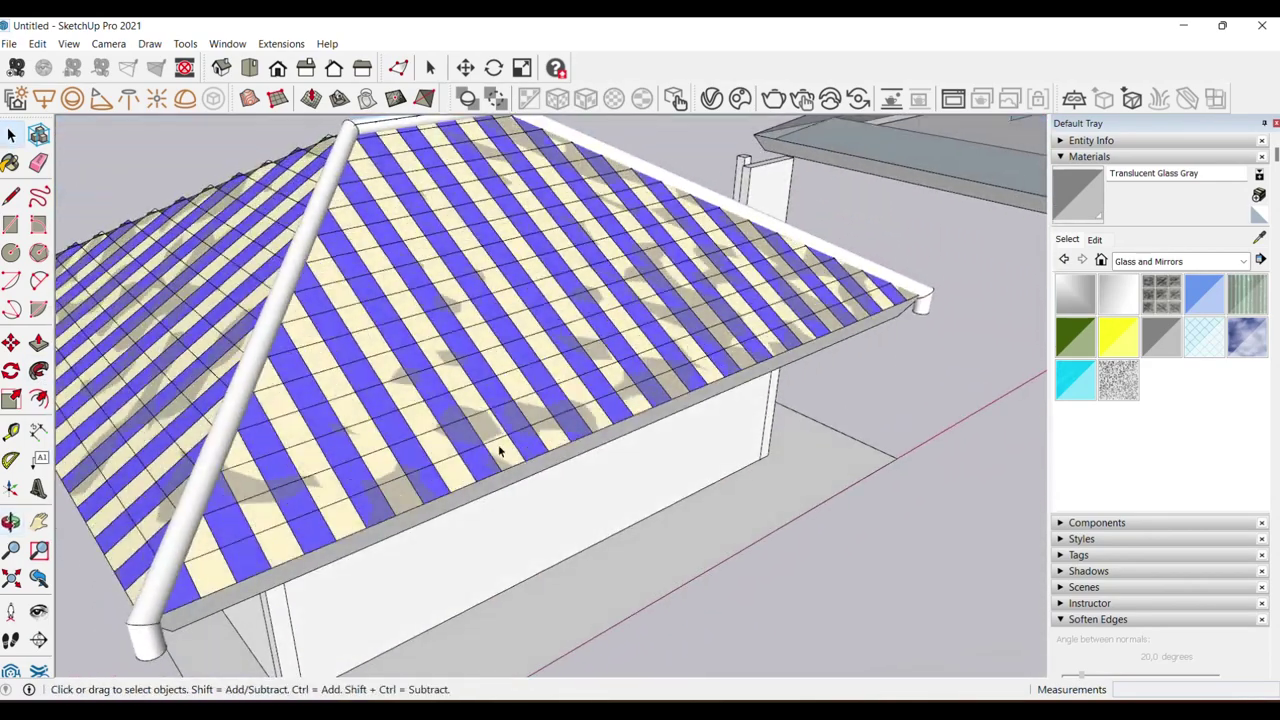
- Select the hip pipe and inspect it around the roof corner, then clear the selection
scroll(500, 452, down, 5)
scroll(494, 470, up, 5)
click(597, 528)
scroll(597, 528, down, 2)
mouse_move(597, 528)
middle_down()
mouse_move(566, 529)
mouse_move(598, 572)
mouse_move(614, 443)
mouse_move(629, 449)
middle_up()
scroll(660, 470, up, 3)
scroll(725, 490, up, 2)
mouse_move(755, 490)
middle_down()
mouse_move(749, 420)
mouse_move(778, 478)
mouse_move(759, 443)
middle_up()
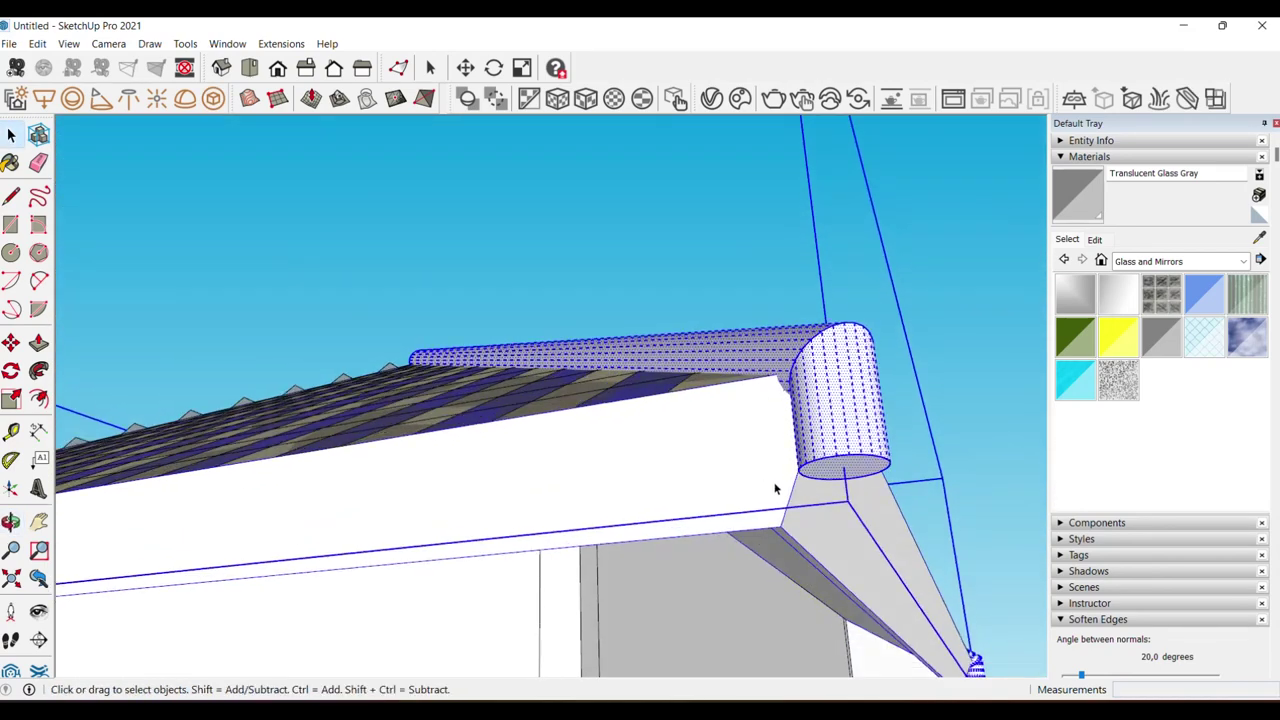
key(Escape)
middle_drag(785, 497, 782, 537)
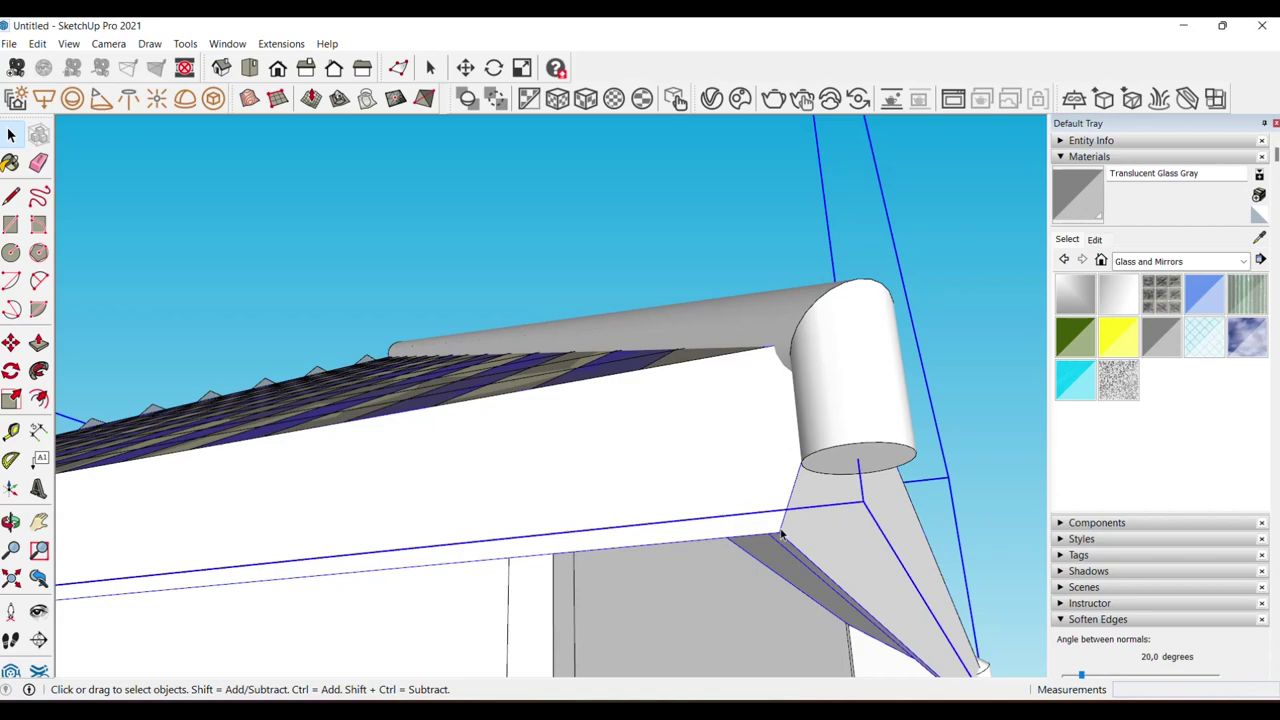
- Draw a short line from the pipe's corner end up toward the roof top
key(l)
click(782, 537)
mouse_move(782, 537)
middle_down()
mouse_move(766, 580)
mouse_move(747, 589)
mouse_move(722, 428)
mouse_move(731, 395)
mouse_move(714, 434)
middle_up()
click(725, 459)
key(space)
- Select the ridge pipe, then the hip ridge-cap trim to copy
click(731, 395)
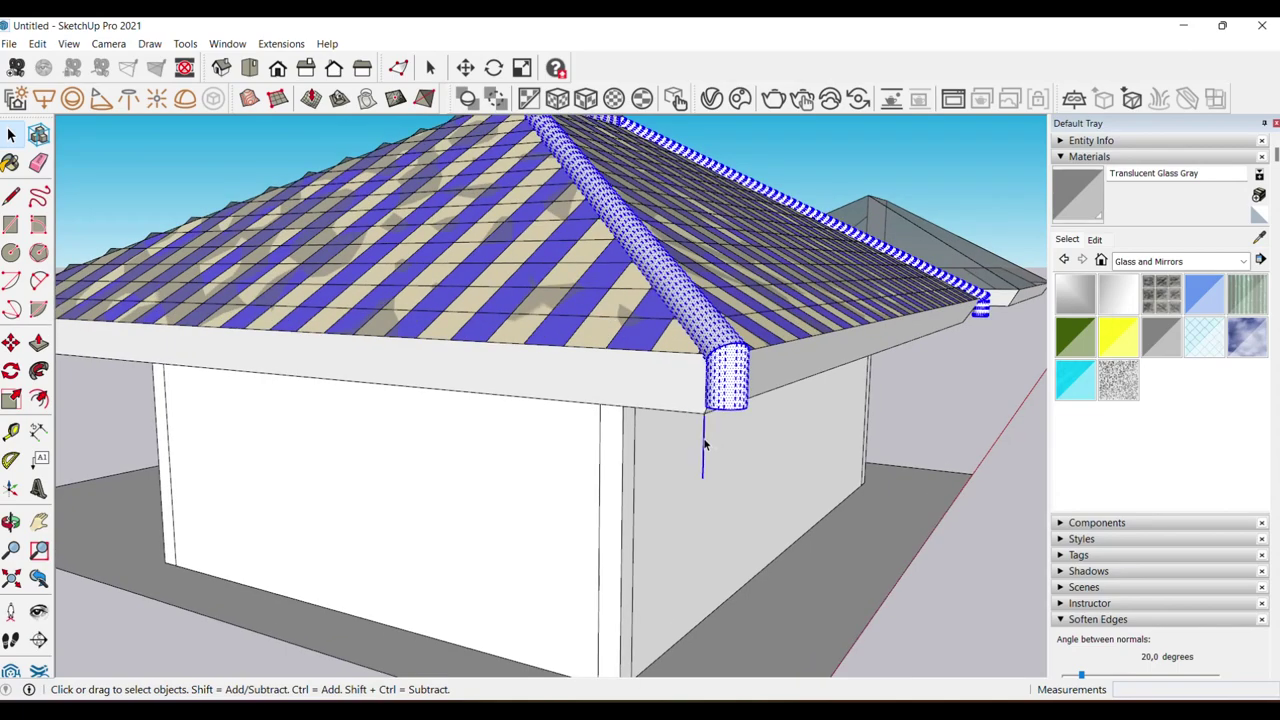
scroll(704, 444, down, 3)
middle_drag(704, 444, 297, 459)
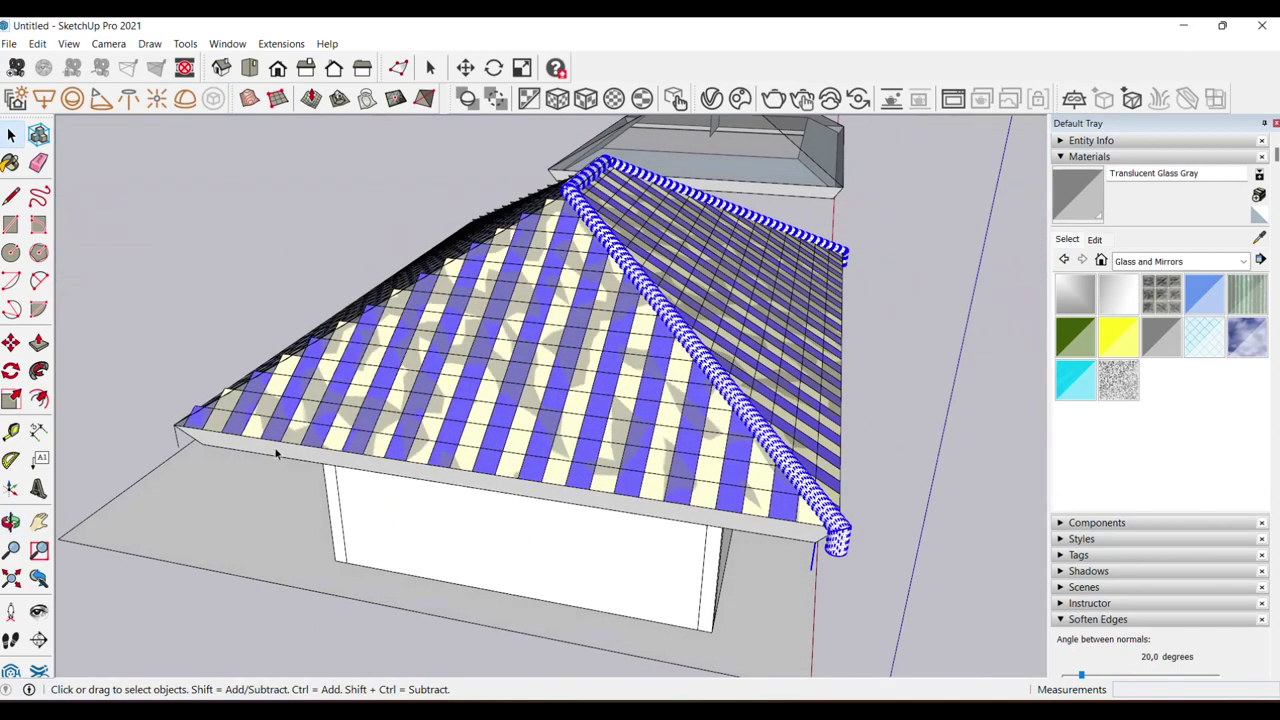
scroll(297, 459, up, 5)
scroll(302, 461, up, 1)
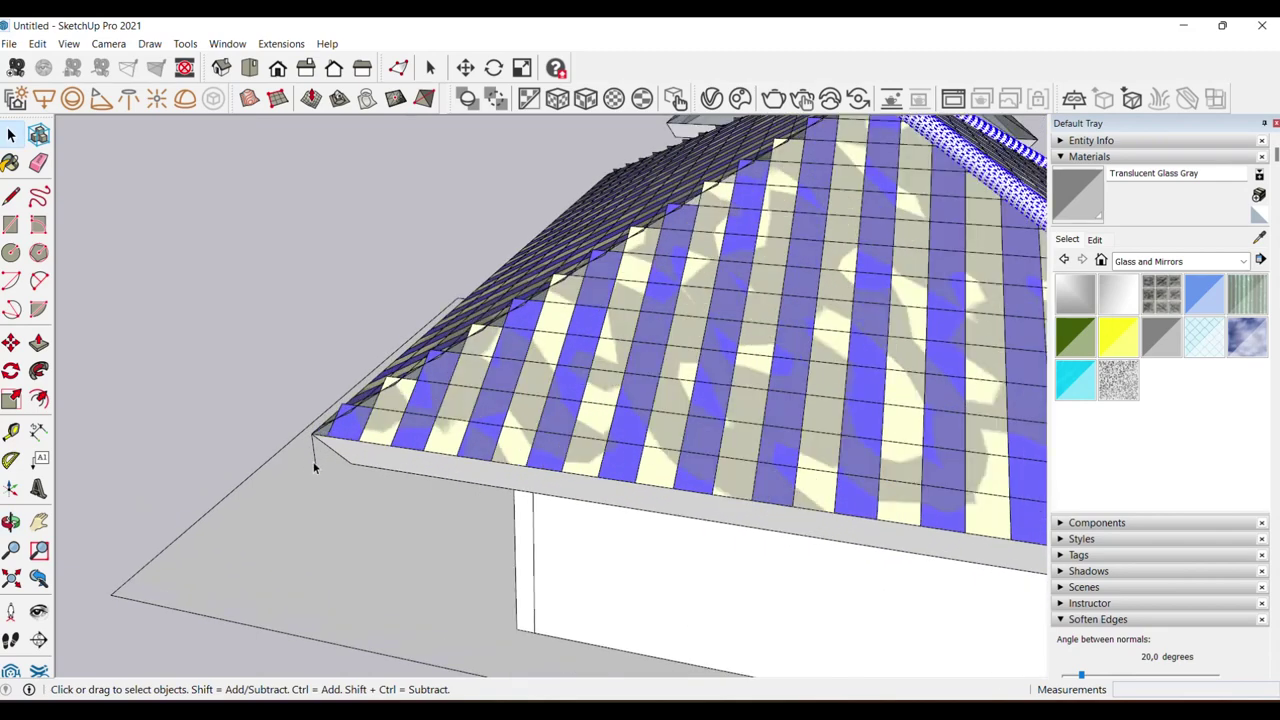
click(314, 464)
scroll(320, 460, down, 3)
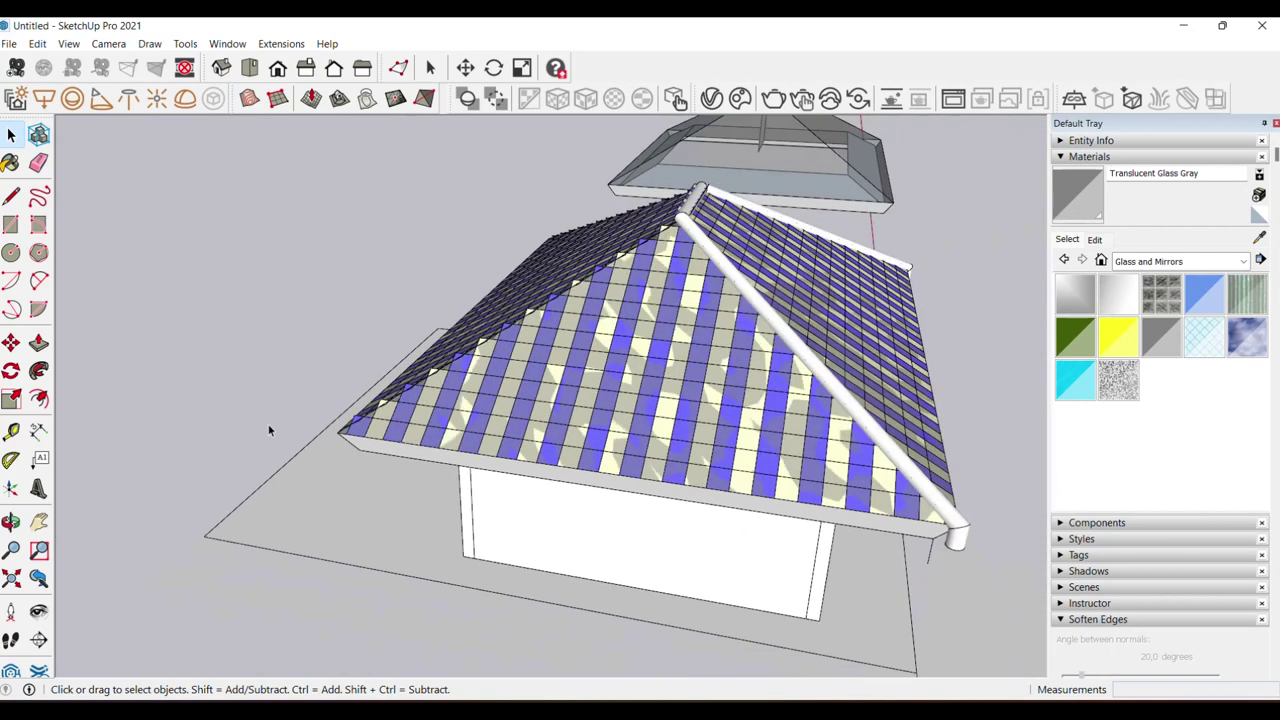
middle_drag(271, 430, 343, 443)
- Paste a copy of the hip trim in open space beside the house
key(ctrl+v)
click(240, 434)
key(m)
key(space)
scroll(236, 405, up, 2)
scroll(234, 390, up, 1)
scroll(220, 375, down, 2)
right_click(217, 353)
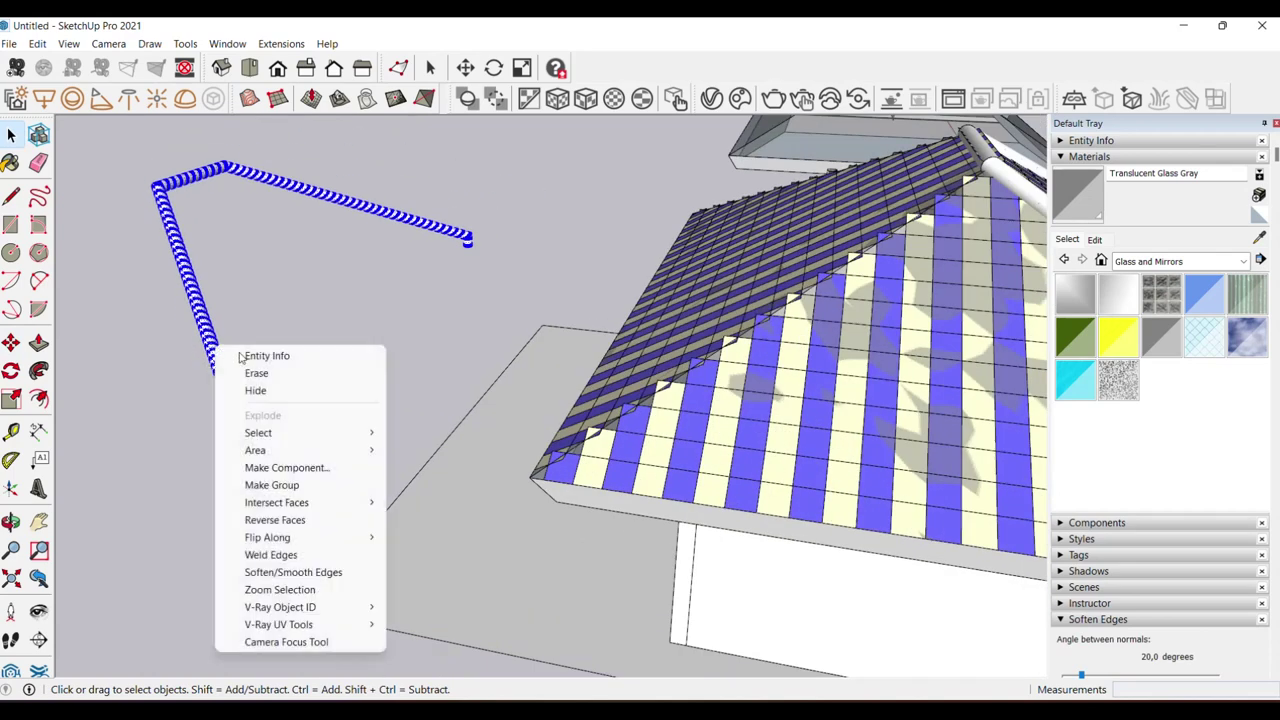
mouse_move(300, 537)
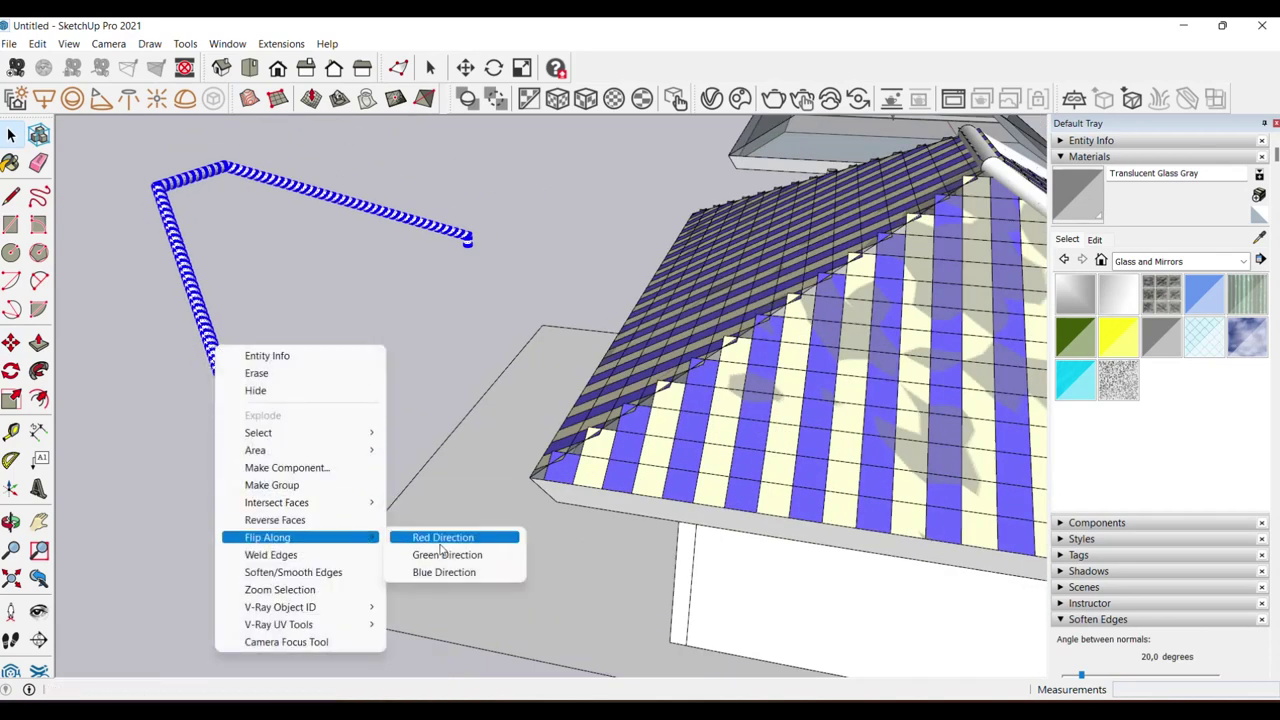
- Flip the copied trim along the green direction
click(445, 555)
scroll(360, 358, down, 3)
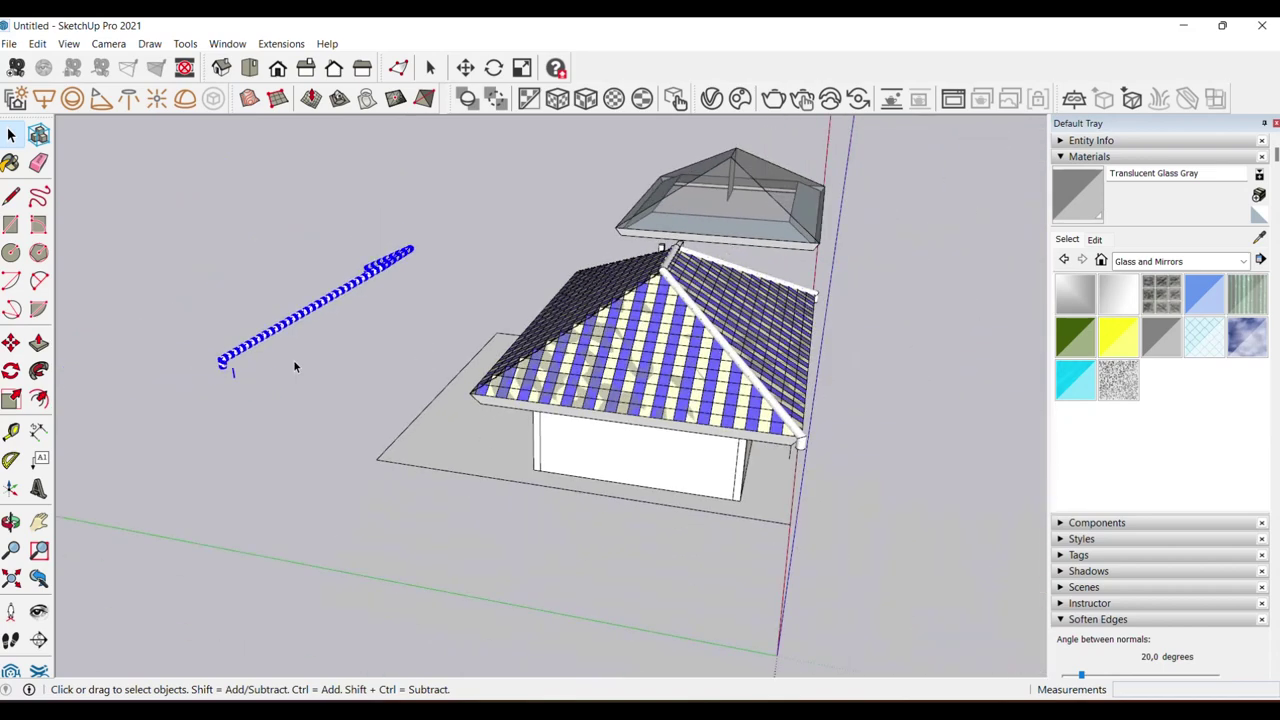
scroll(223, 362, up, 3)
scroll(223, 370, up, 2)
mouse_move(223, 378)
middle_down()
mouse_move(273, 397)
mouse_move(258, 406)
mouse_move(94, 291)
middle_up()
- Move the flipped trim onto the roof's opposite hip corner
key(m)
click(230, 390)
scroll(94, 306, up, 3)
scroll(433, 318, up, 3)
scroll(425, 232, up, 3)
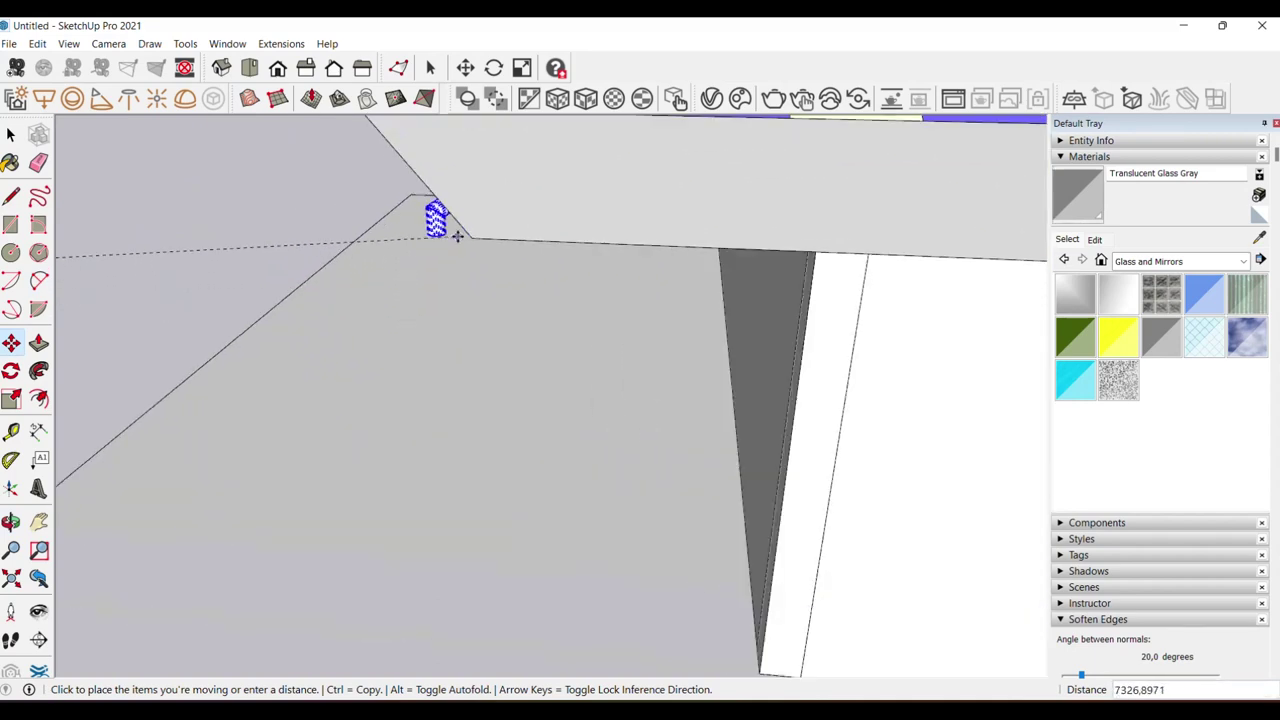
click(471, 238)
key(space)
scroll(449, 273, down, 3)
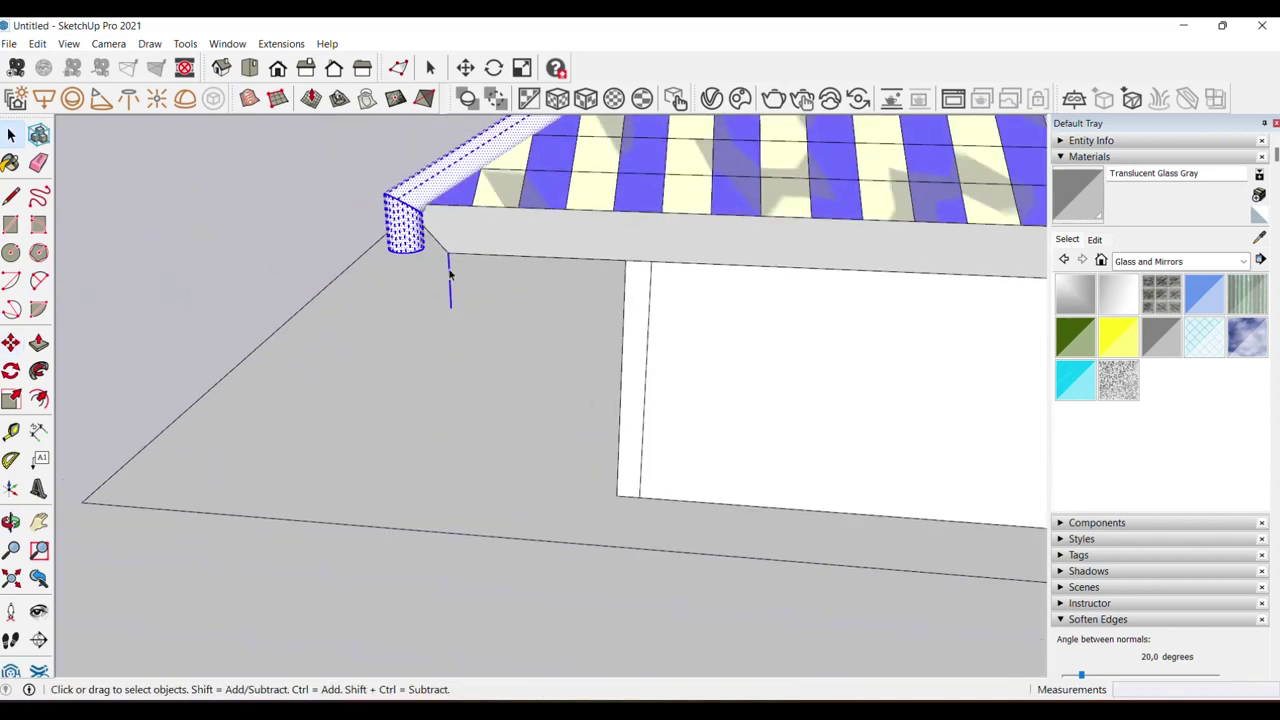
- Erase the stray vertical line and view the whole house
key(e)
click(451, 280)
key(space)
scroll(435, 285, down, 5)
mouse_move(435, 285)
middle_down()
mouse_move(457, 334)
mouse_move(491, 358)
mouse_move(163, 314)
mouse_move(409, 329)
mouse_move(474, 302)
middle_up()
scroll(676, 422, up, 2)
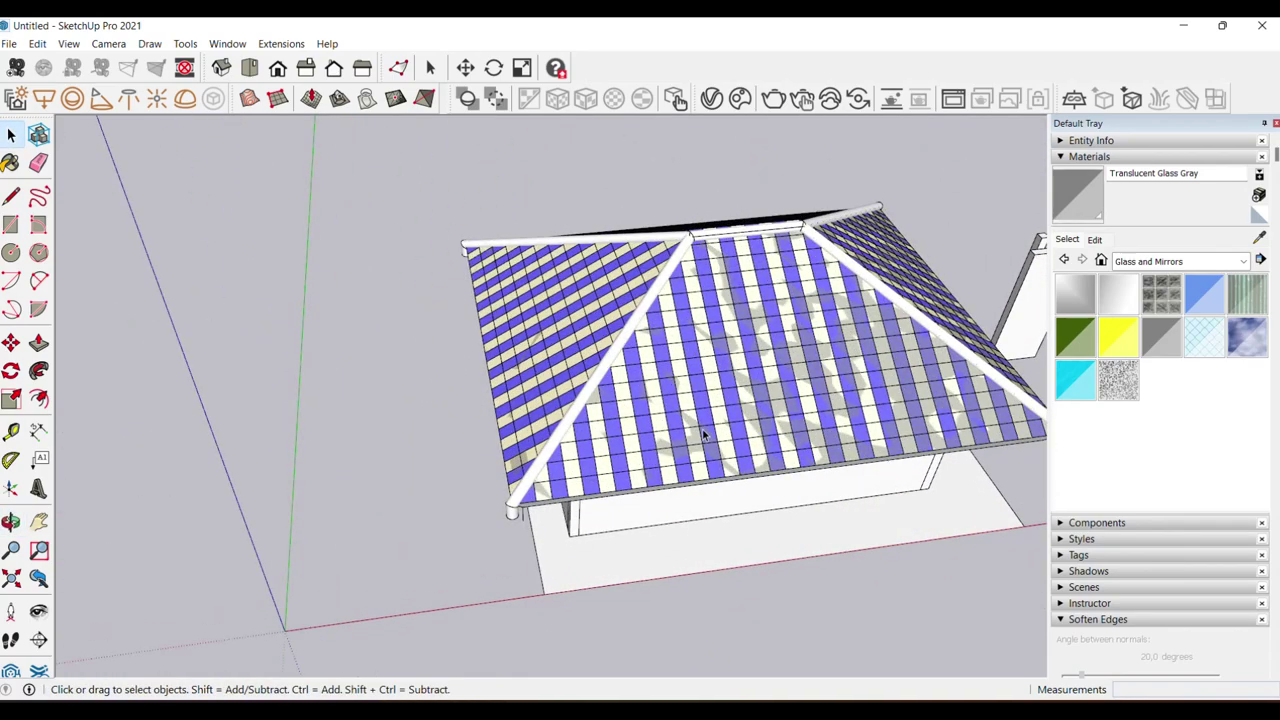
scroll(471, 486, up, 2)
scroll(563, 391, up, 4)
scroll(565, 389, up, 1)
double_click(563, 381)
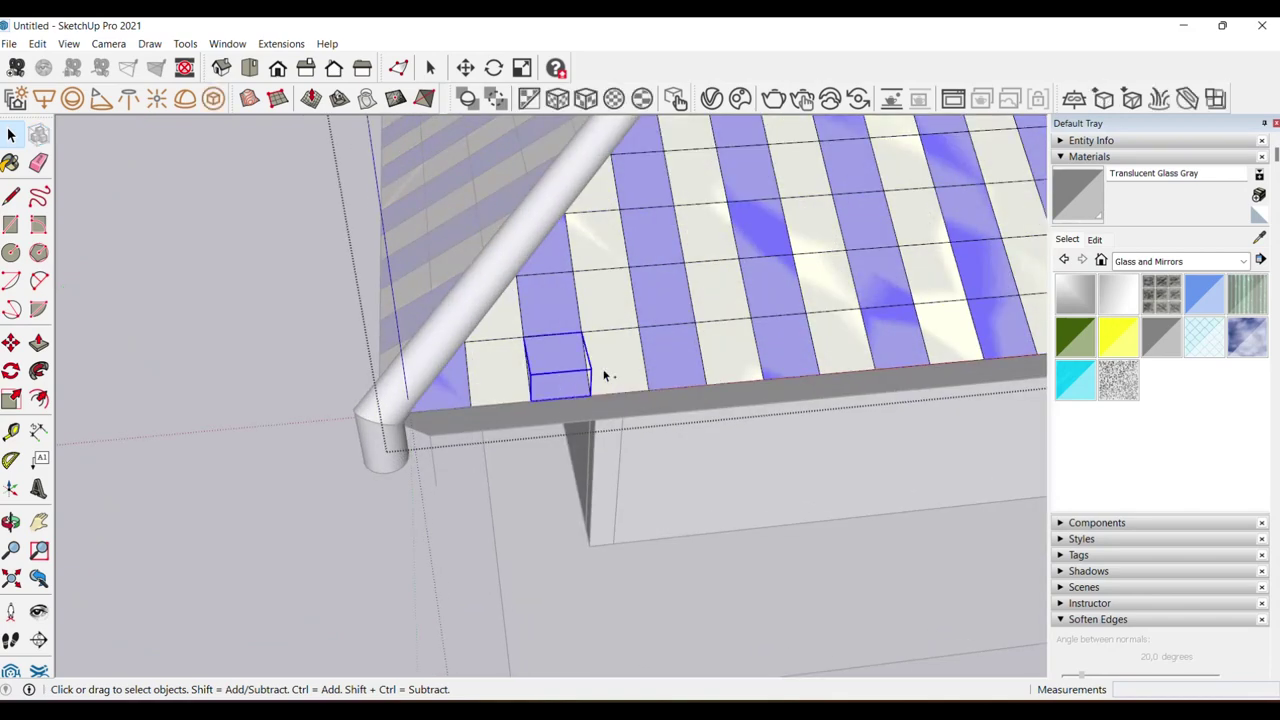
- Copy the two selected roof tiles and paste them onto the open ground beside the house
key(ctrl+c)
scroll(613, 378, down, 4)
scroll(560, 400, down, 2)
key(ctrl+v)
click(403, 447)
scroll(410, 448, up, 2)
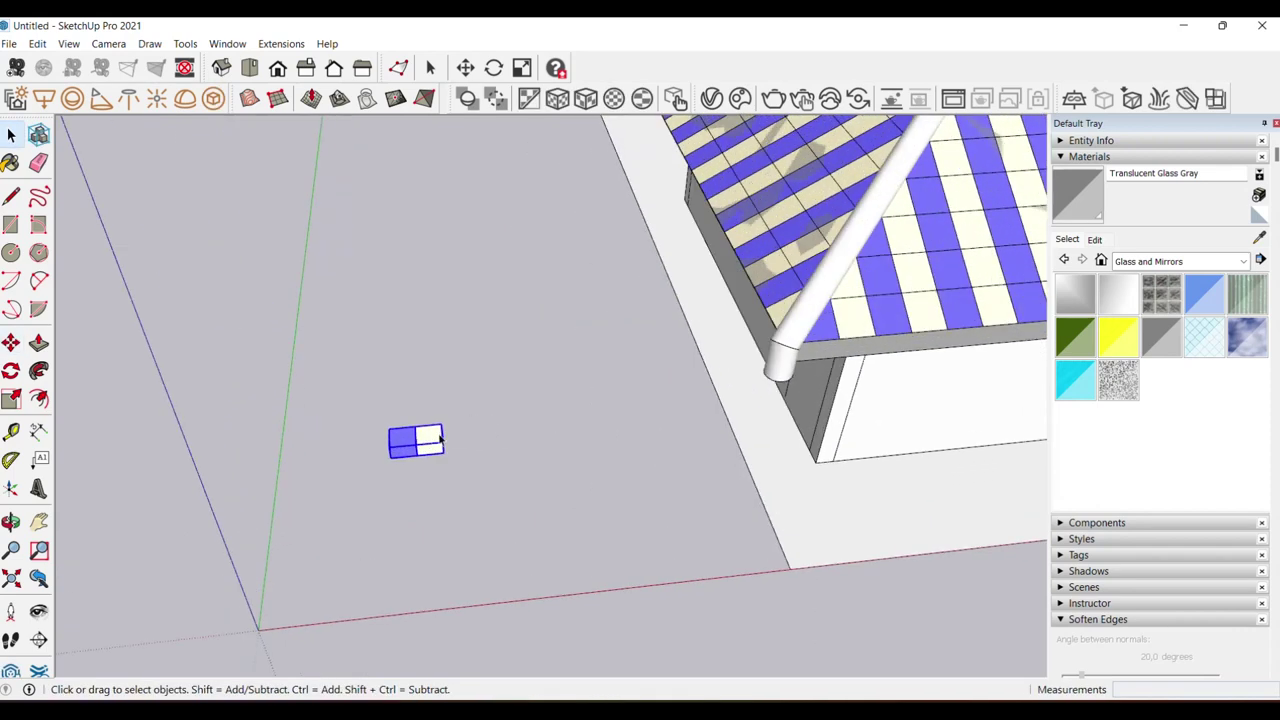
scroll(425, 450, up, 2)
scroll(440, 470, up, 2)
- Move one pasted tile to the right so the two tiles sit apart
key(m)
click(444, 484)
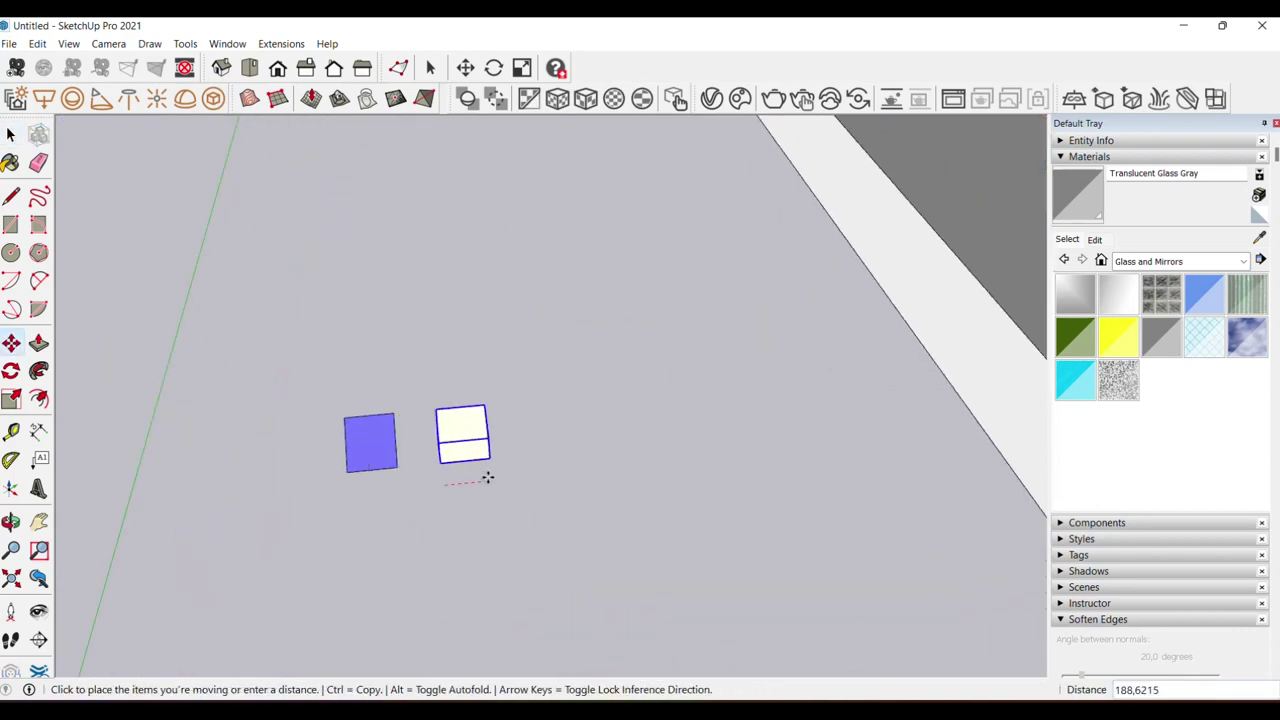
click(486, 477)
key(space)
mouse_move(486, 477)
middle_down()
mouse_move(214, 294)
mouse_move(487, 410)
mouse_move(437, 394)
mouse_move(462, 412)
middle_up()
key(m)
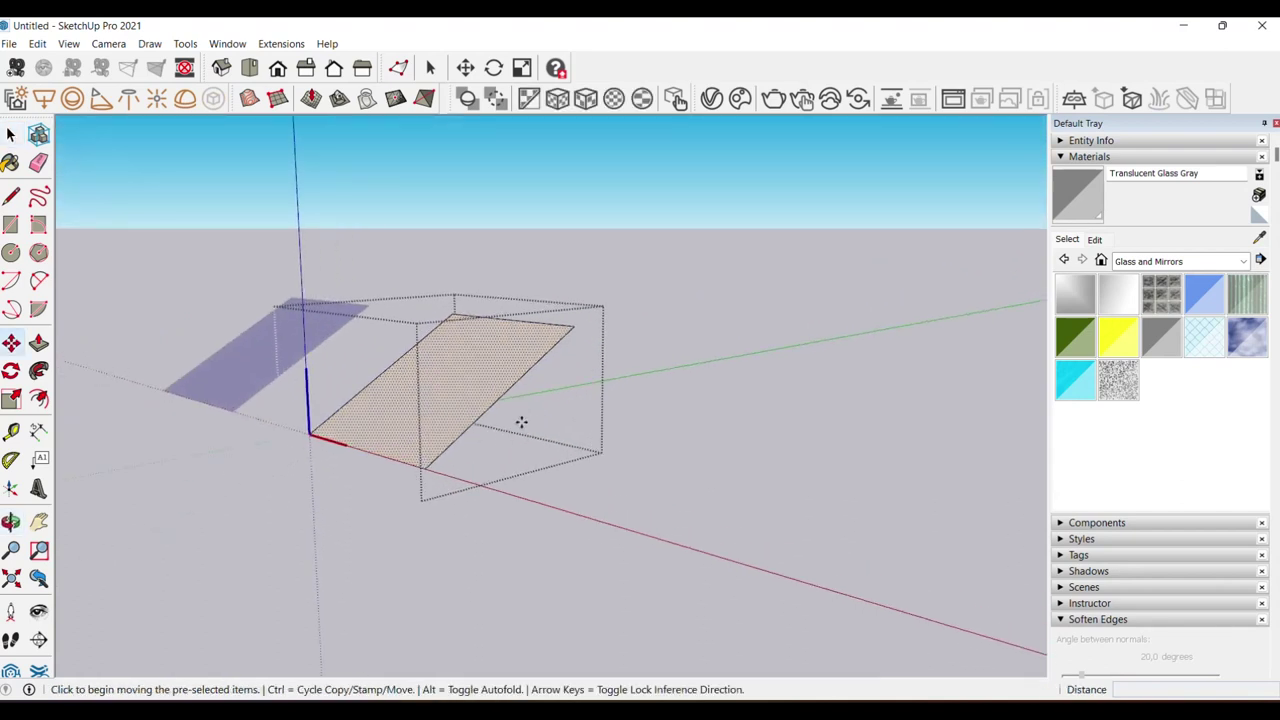
- Push/Pull the slanted tile face out into a solid
key(space)
key(p)
click(466, 400)
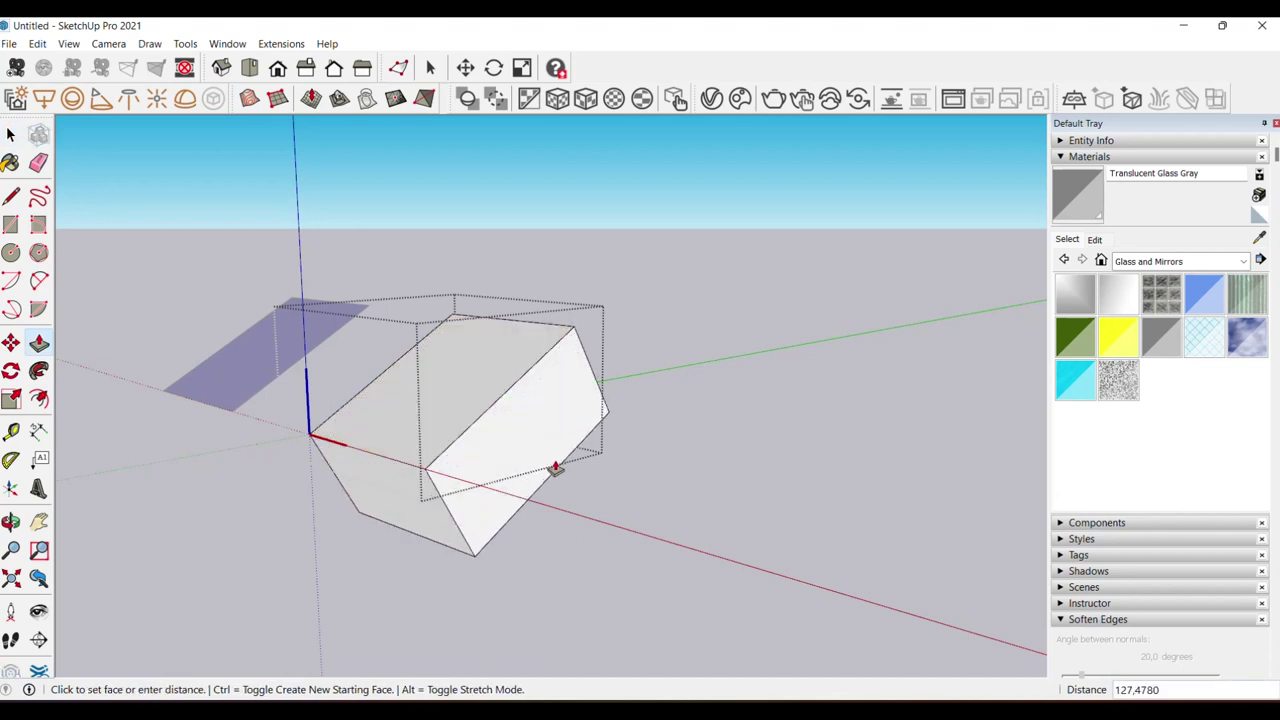
click(566, 482)
key(space)
middle_drag(459, 496, 466, 497)
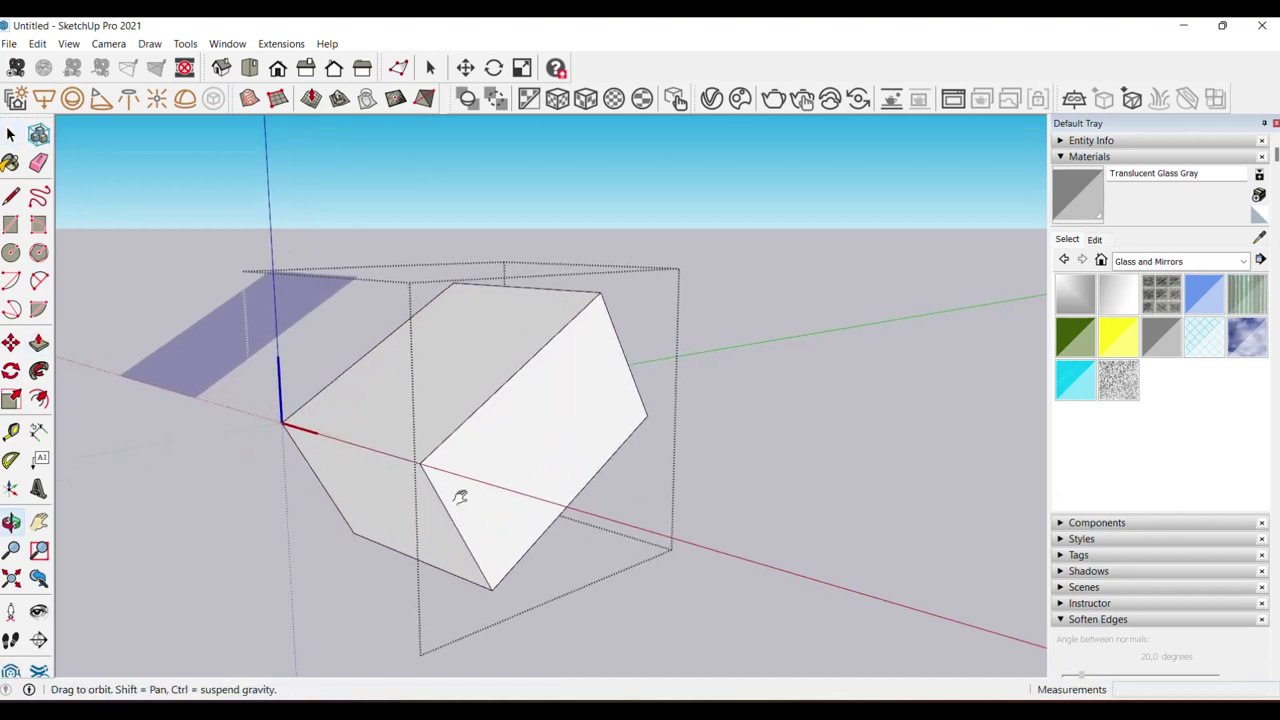
- Erase the stray edges and the lower-left triangular face of the solid
key(e)
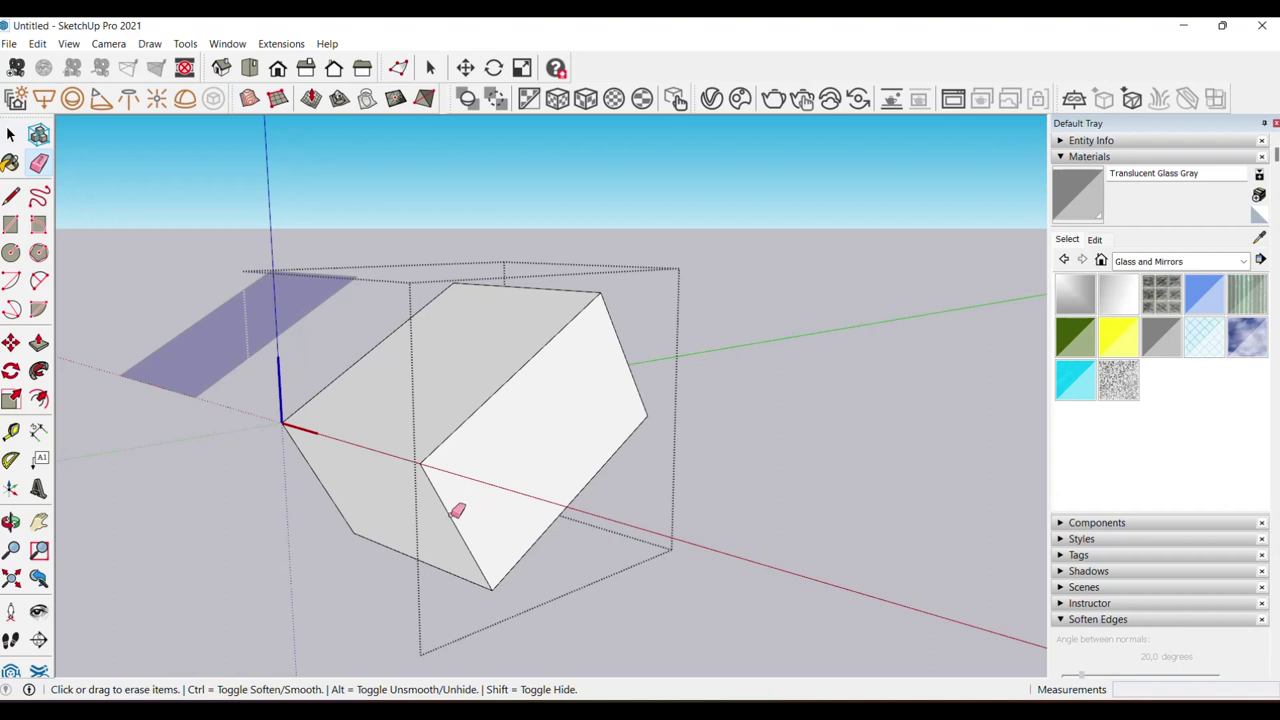
click(459, 508)
middle_drag(516, 406, 429, 425)
click(310, 468)
key(space)
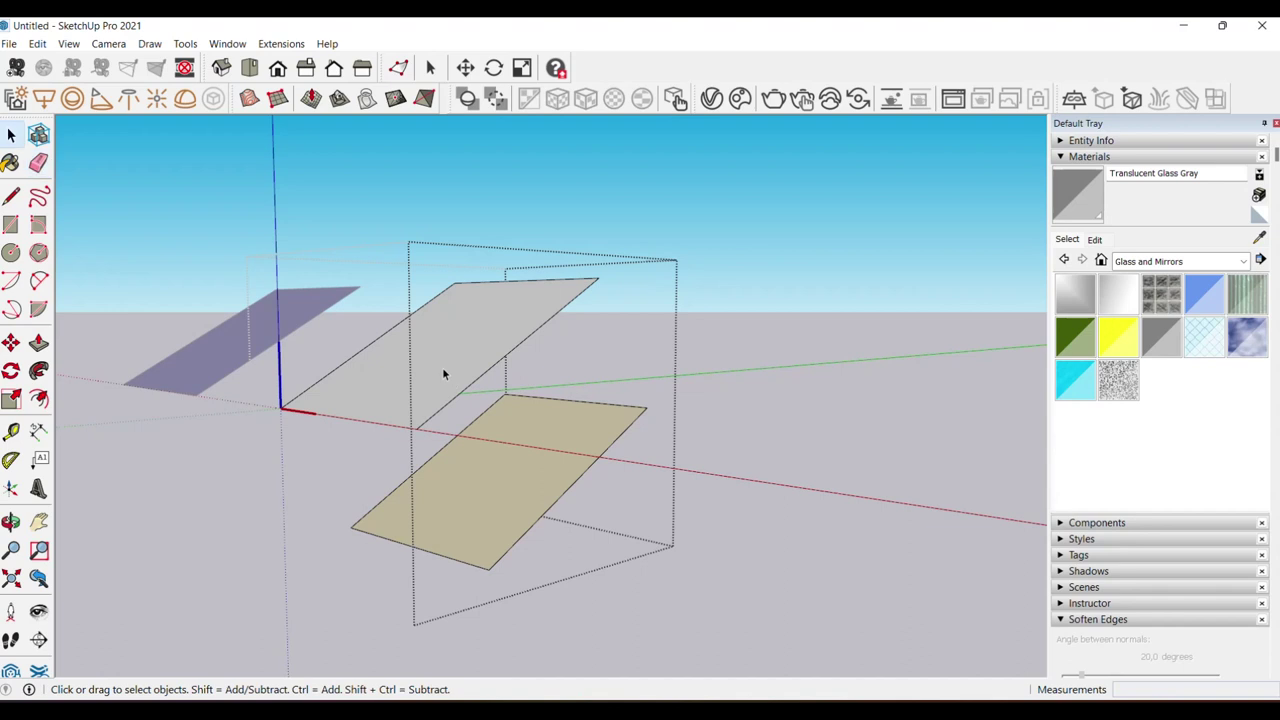
- Push/Pull the upper slanted face upward into a thick box
click(426, 335)
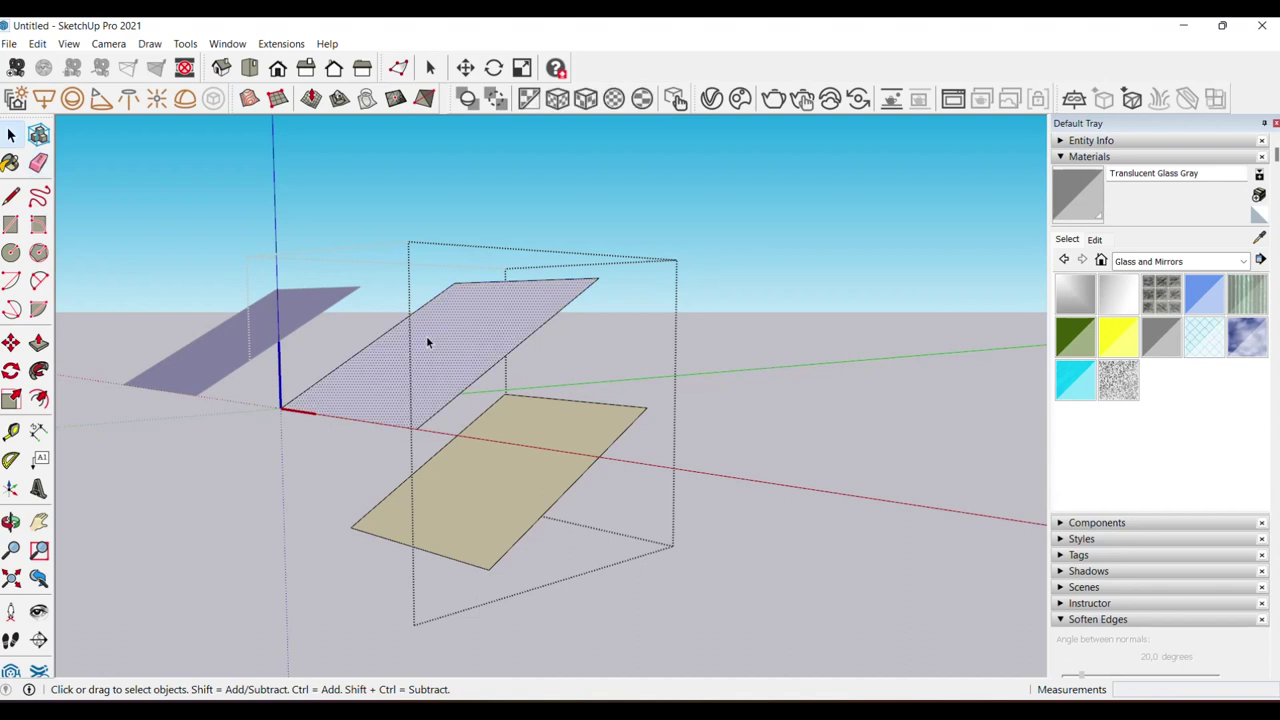
click(549, 506)
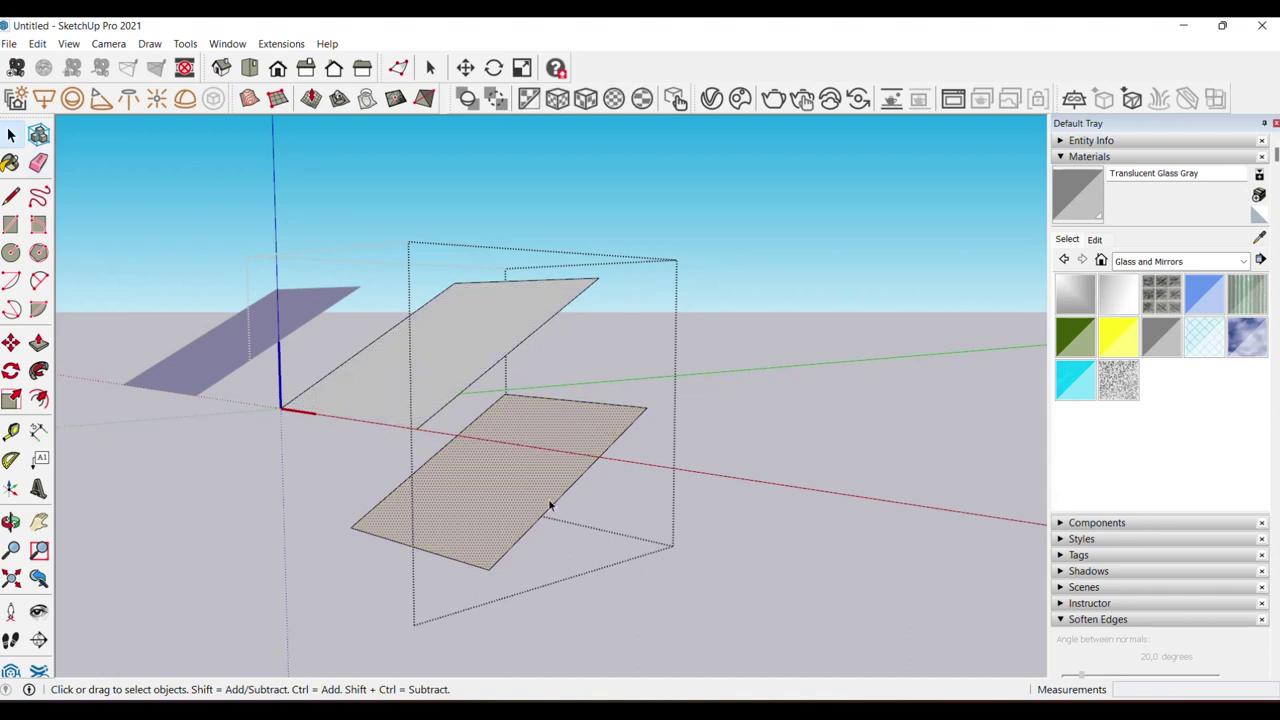
click(440, 364)
mouse_move(440, 364)
middle_down()
mouse_move(393, 364)
mouse_move(444, 357)
mouse_move(412, 316)
middle_up()
key(p)
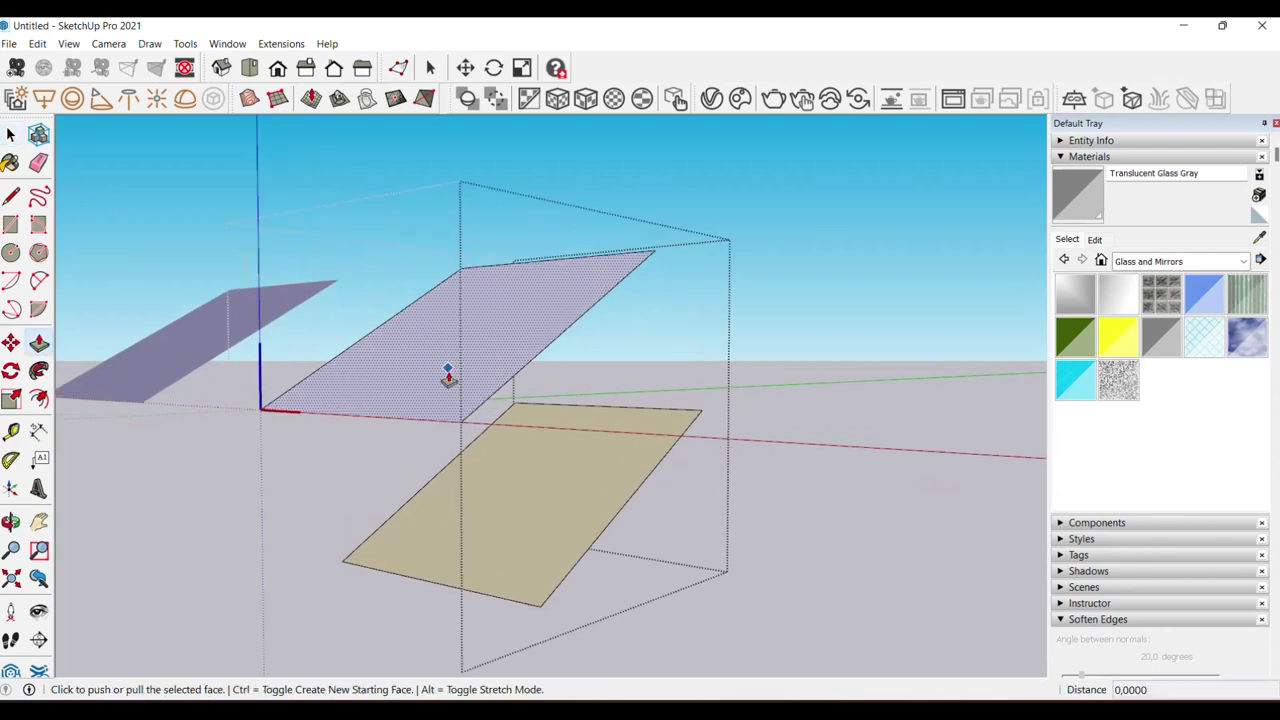
click(452, 370)
click(454, 385)
click(454, 388)
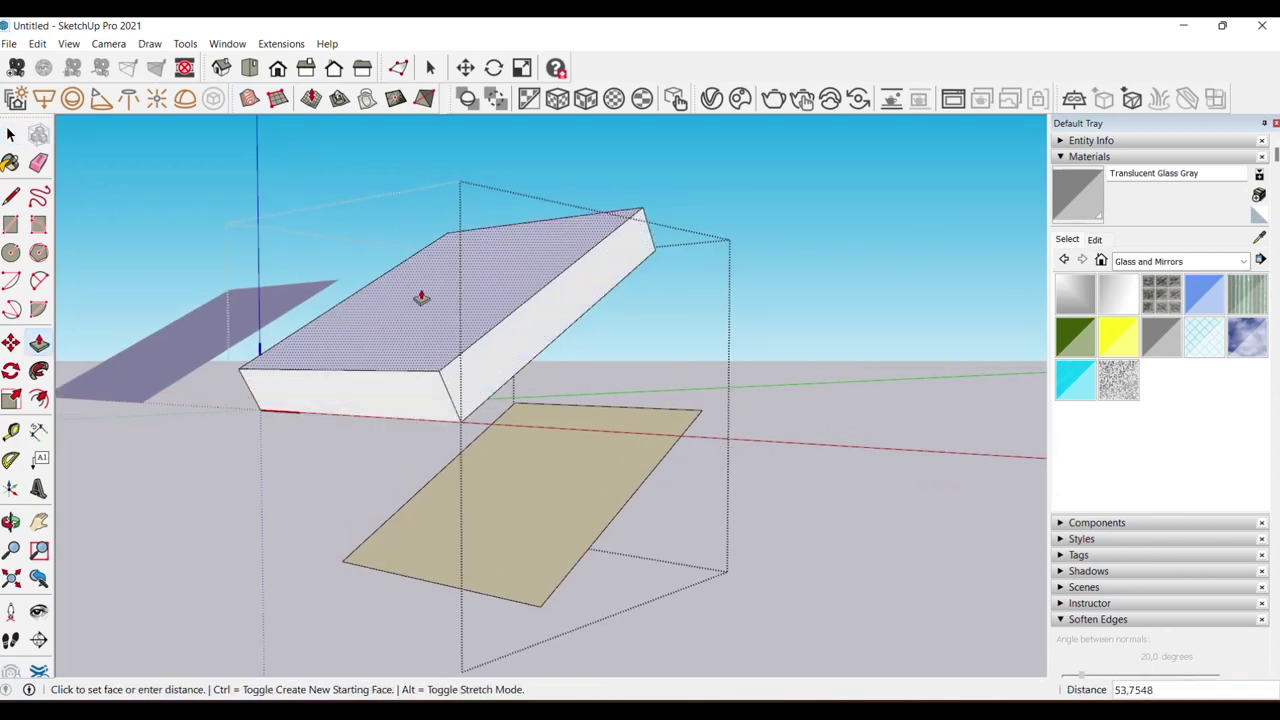
click(399, 233)
key(space)
mouse_move(389, 243)
middle_down()
mouse_move(477, 226)
mouse_move(531, 331)
mouse_move(580, 386)
mouse_move(524, 406)
middle_up()
- Place two vertical guide lines on the box's front face, then start an arc at its left edge
key(t)
click(428, 406)
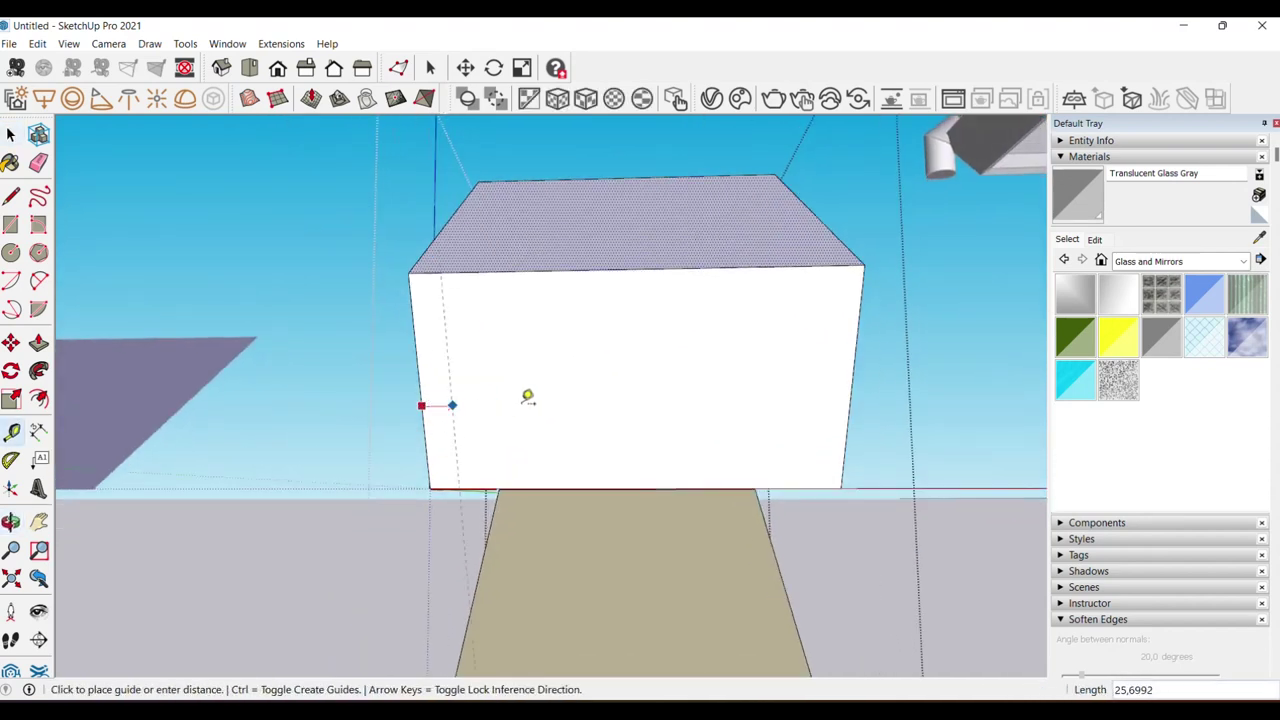
click(635, 480)
click(632, 424)
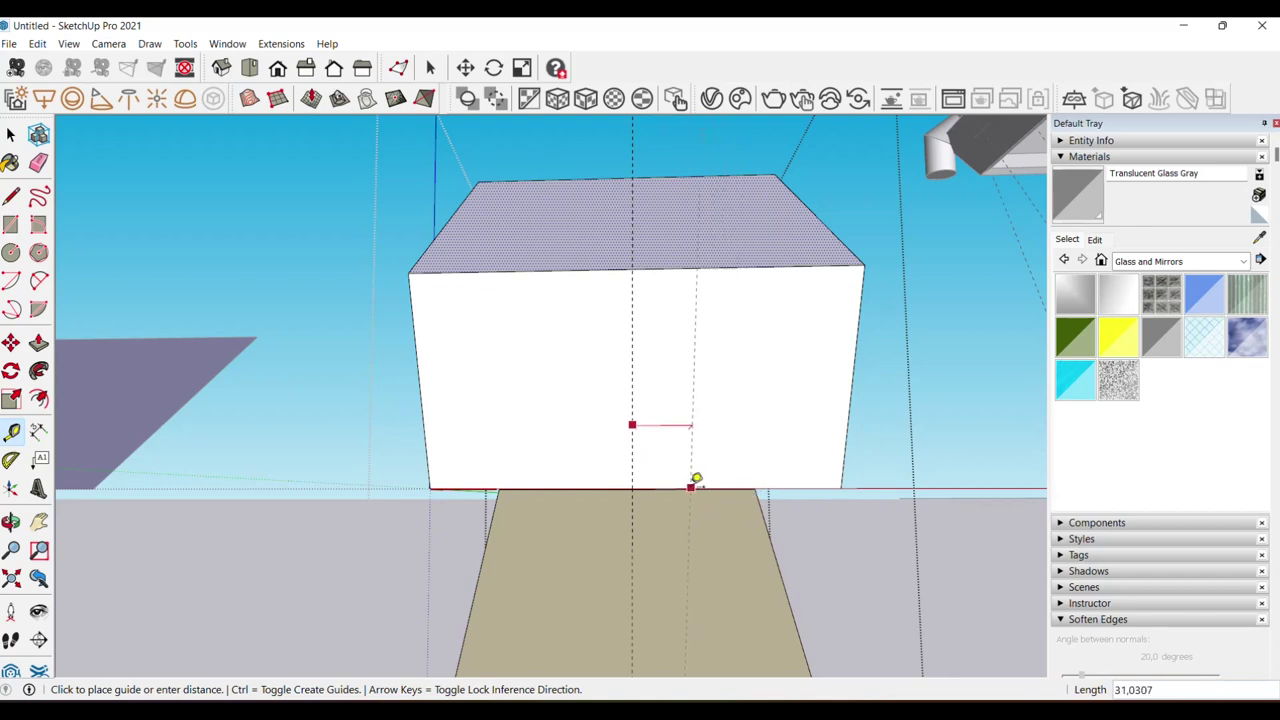
click(696, 480)
key(space)
scroll(586, 451, up, 2)
key(a)
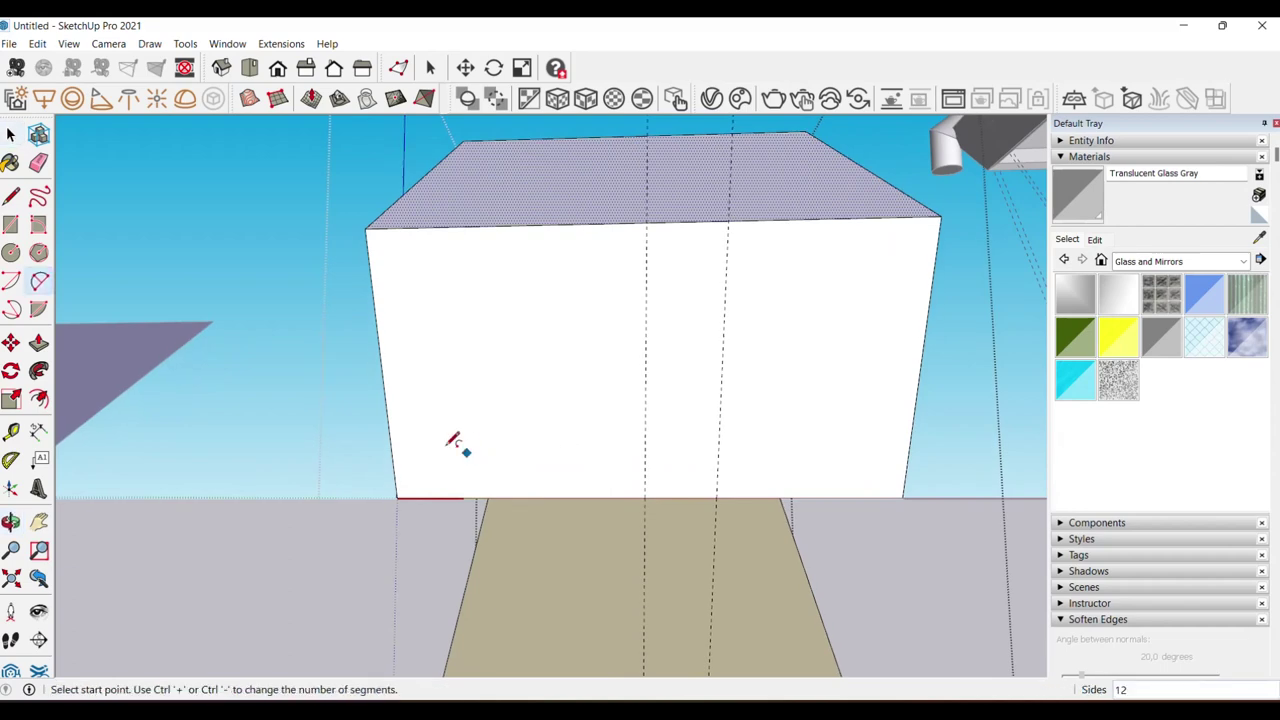
click(391, 442)
- Finish the first arc across the front face with an upward bulge
click(719, 440)
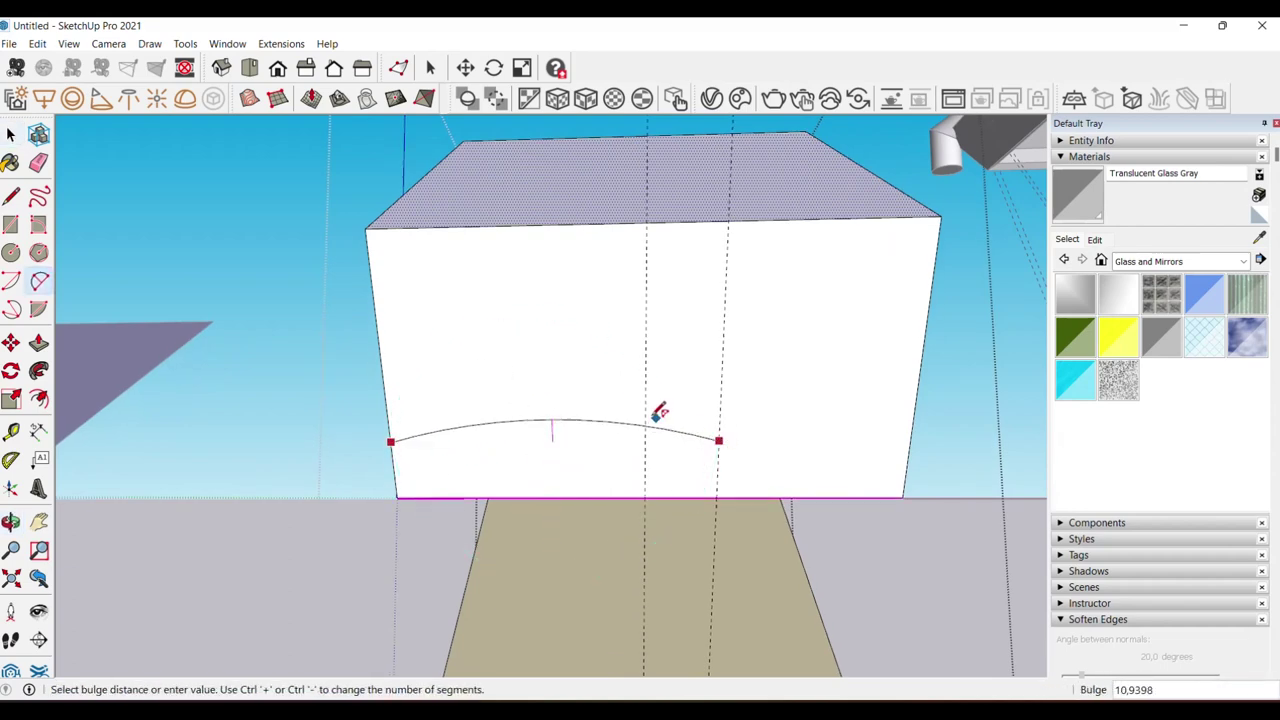
click(614, 372)
key(space)
middle_drag(811, 451, 516, 453)
- Push/Pull the box's end face outward by 30
key(p)
click(520, 449)
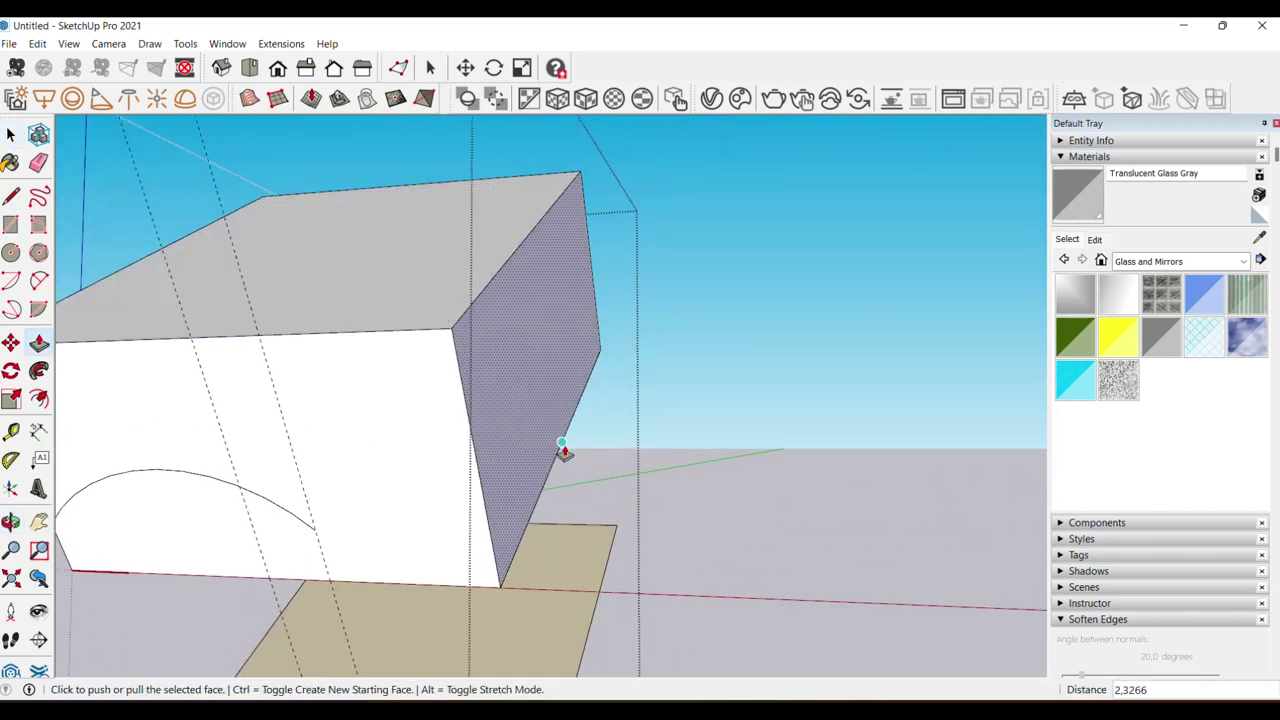
click(509, 437)
text(30,0000)
key(Return)
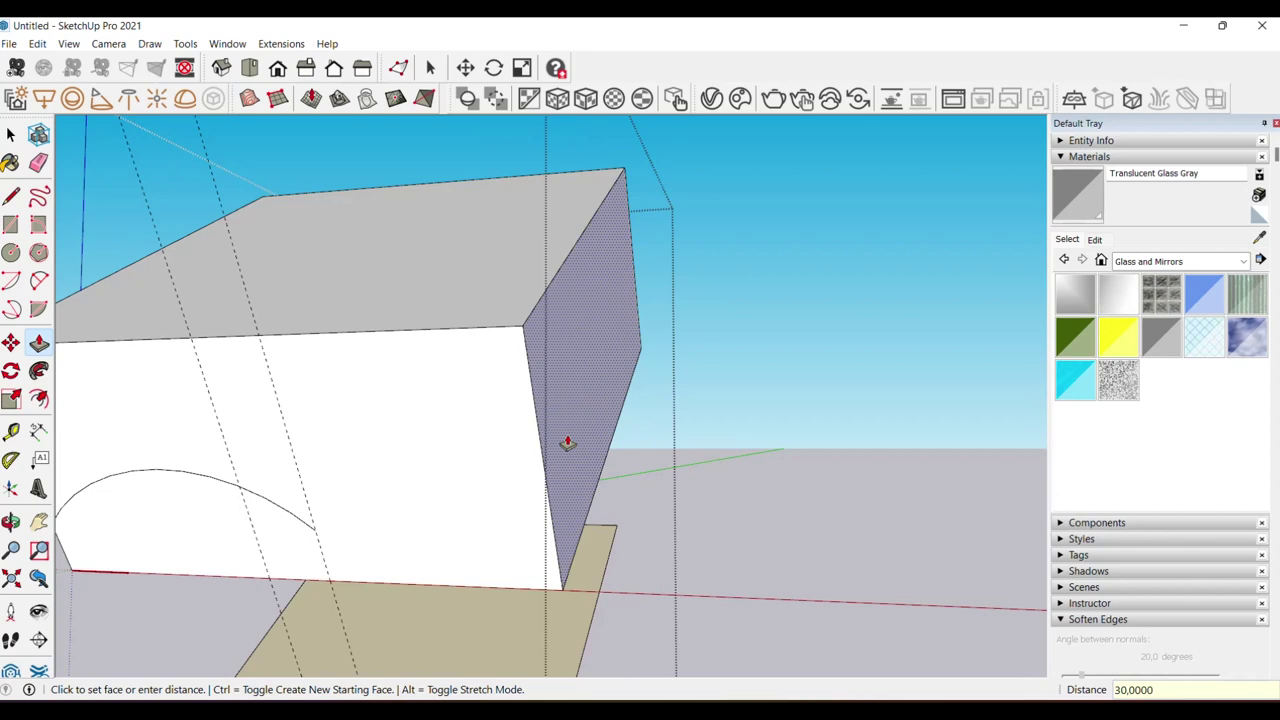
key(space)
mouse_move(252, 488)
middle_down()
mouse_move(455, 476)
mouse_move(446, 486)
middle_up()
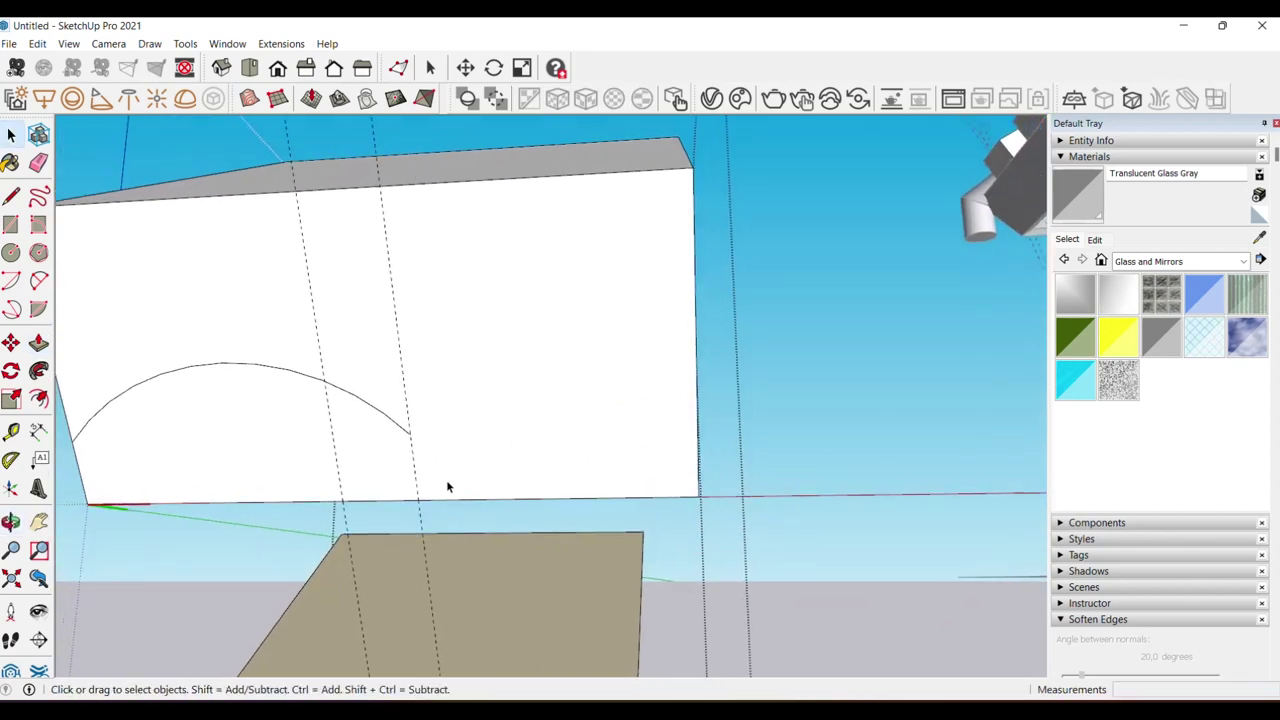
- Attempt a second arc from the first arc's end, then cancel it
key(q)
key(space)
key(a)
click(410, 433)
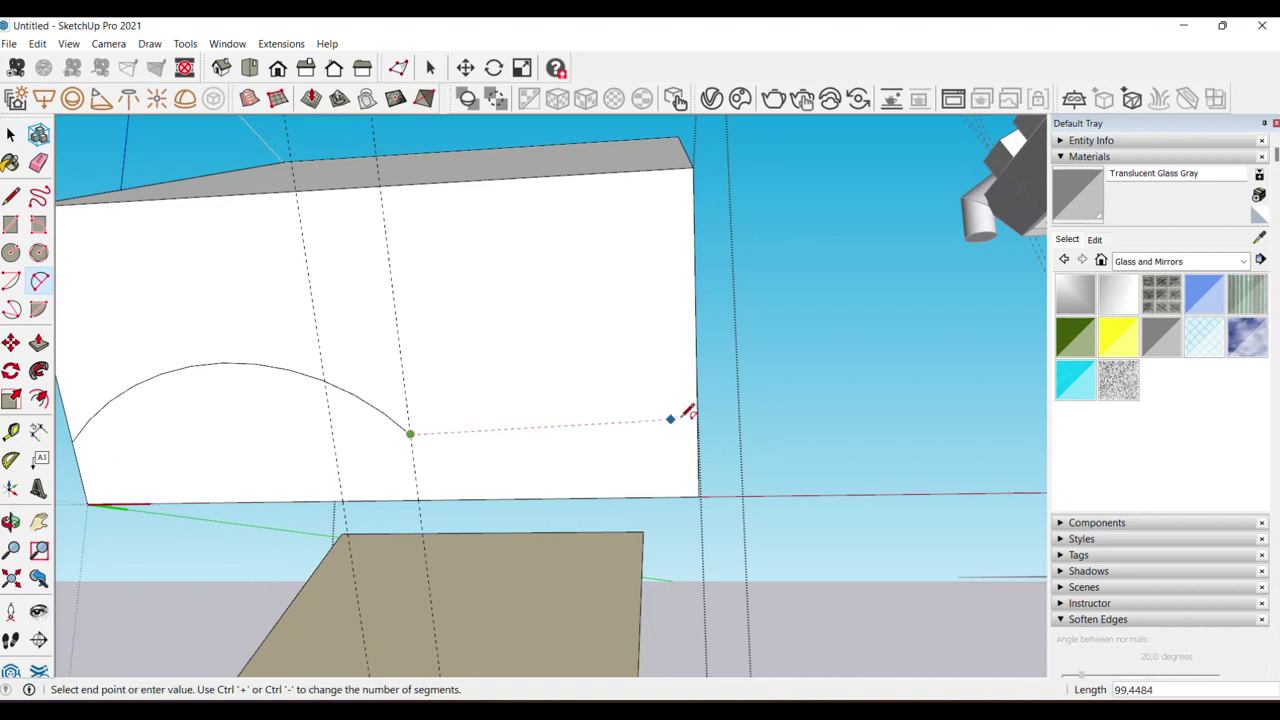
click(698, 428)
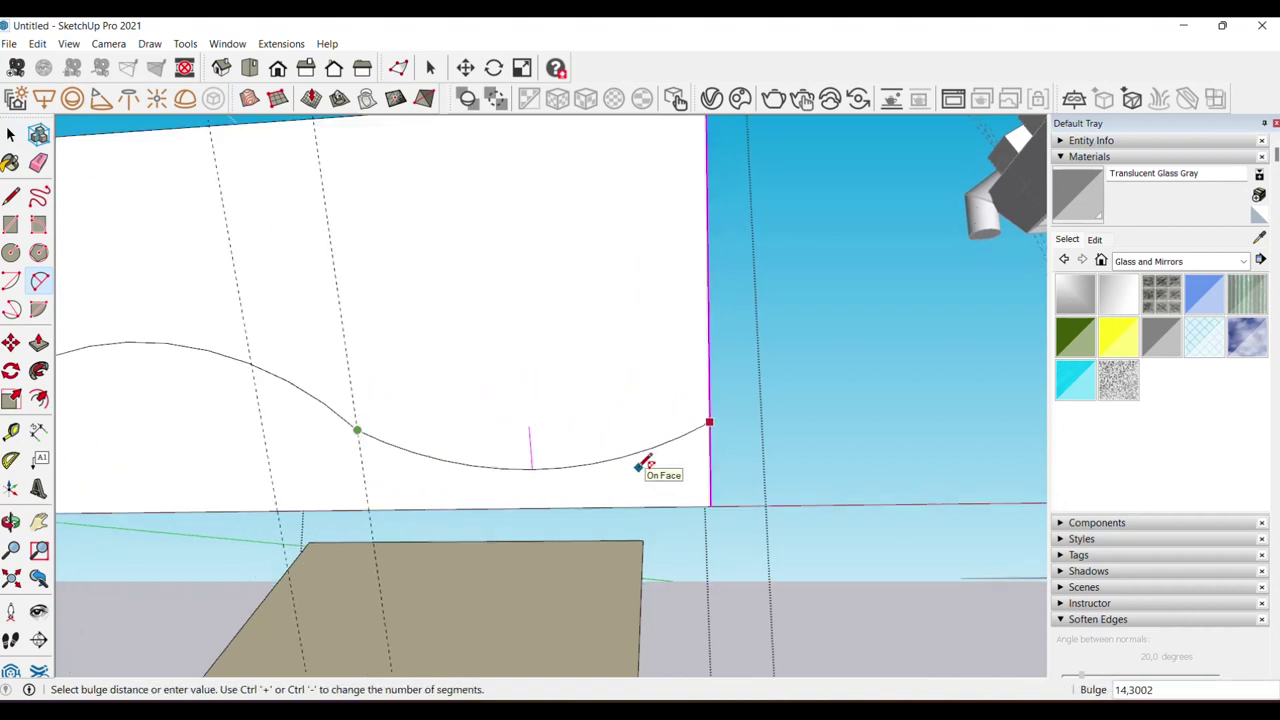
middle_drag(640, 457, 606, 470)
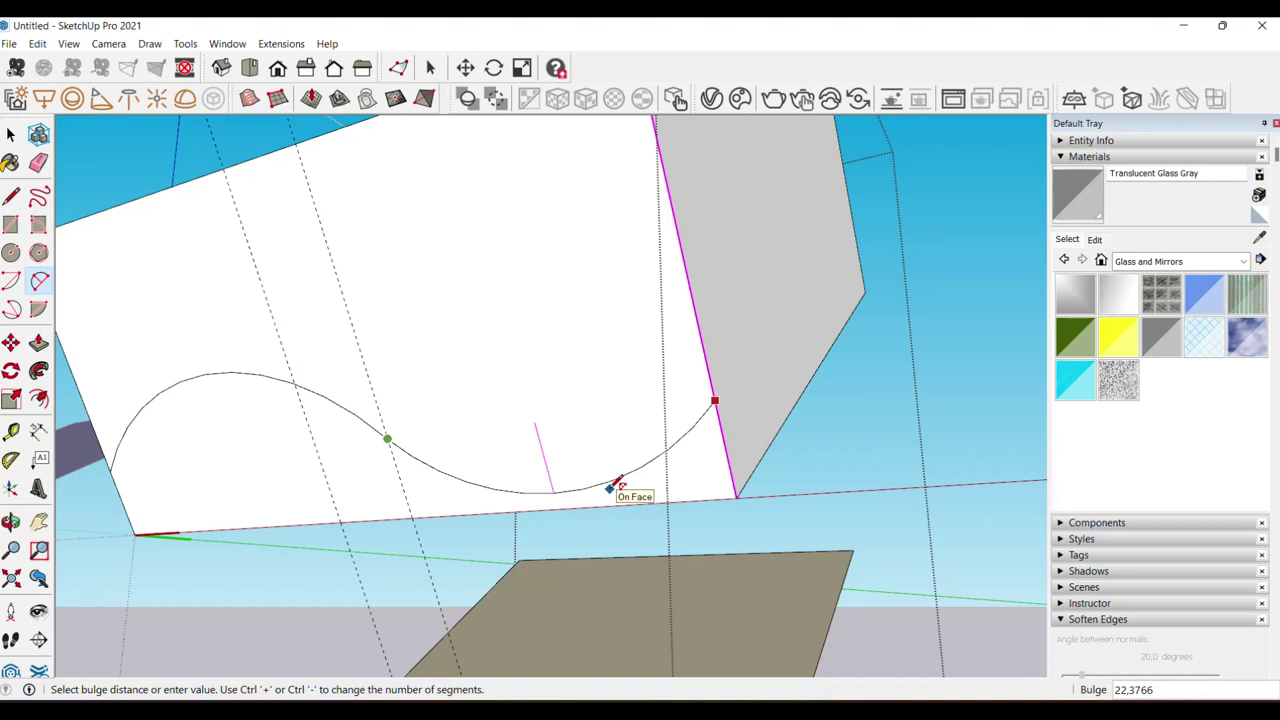
key(space)
middle_drag(591, 466, 560, 429)
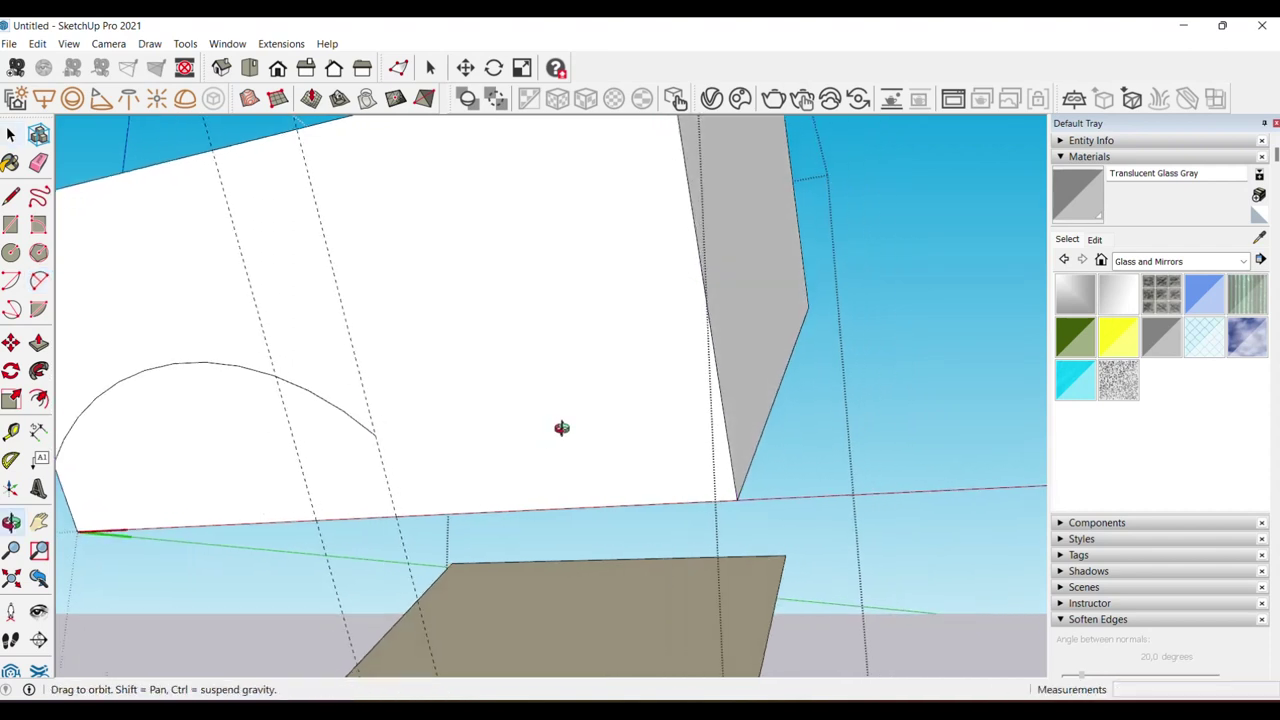
- Add a guide line from the bottom edge through the first arc's end point
key(t)
click(490, 510)
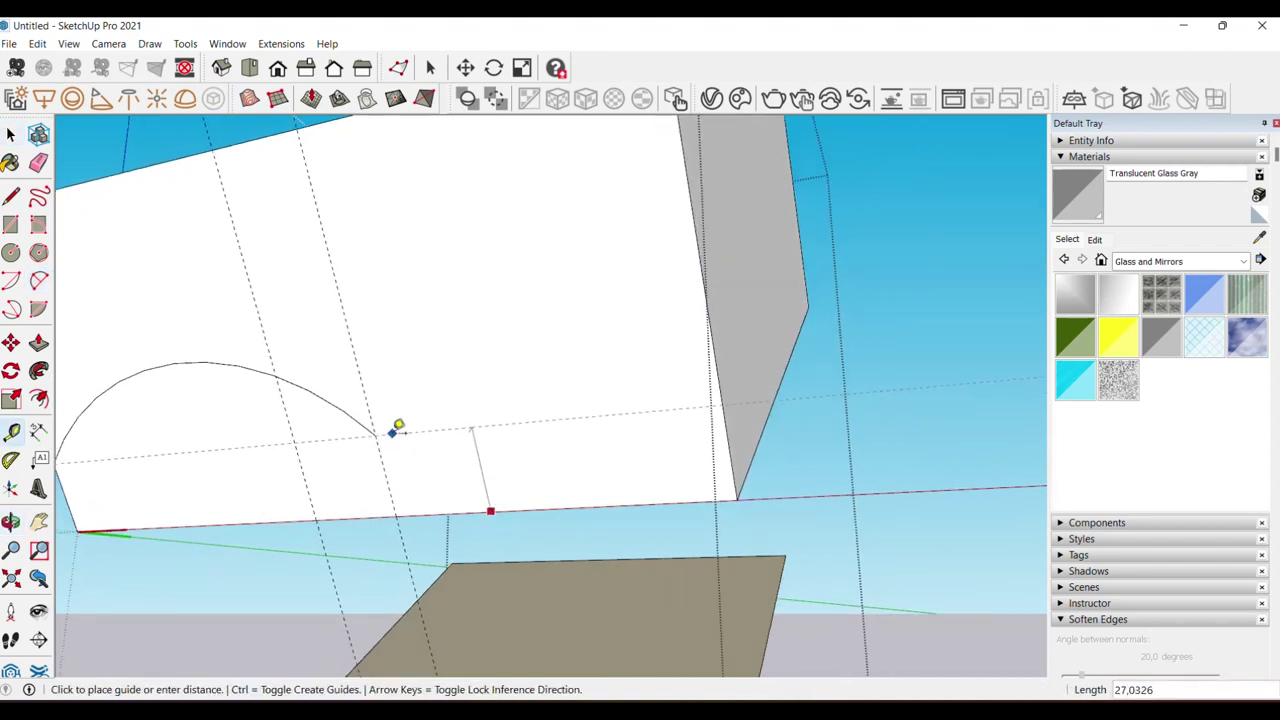
click(380, 432)
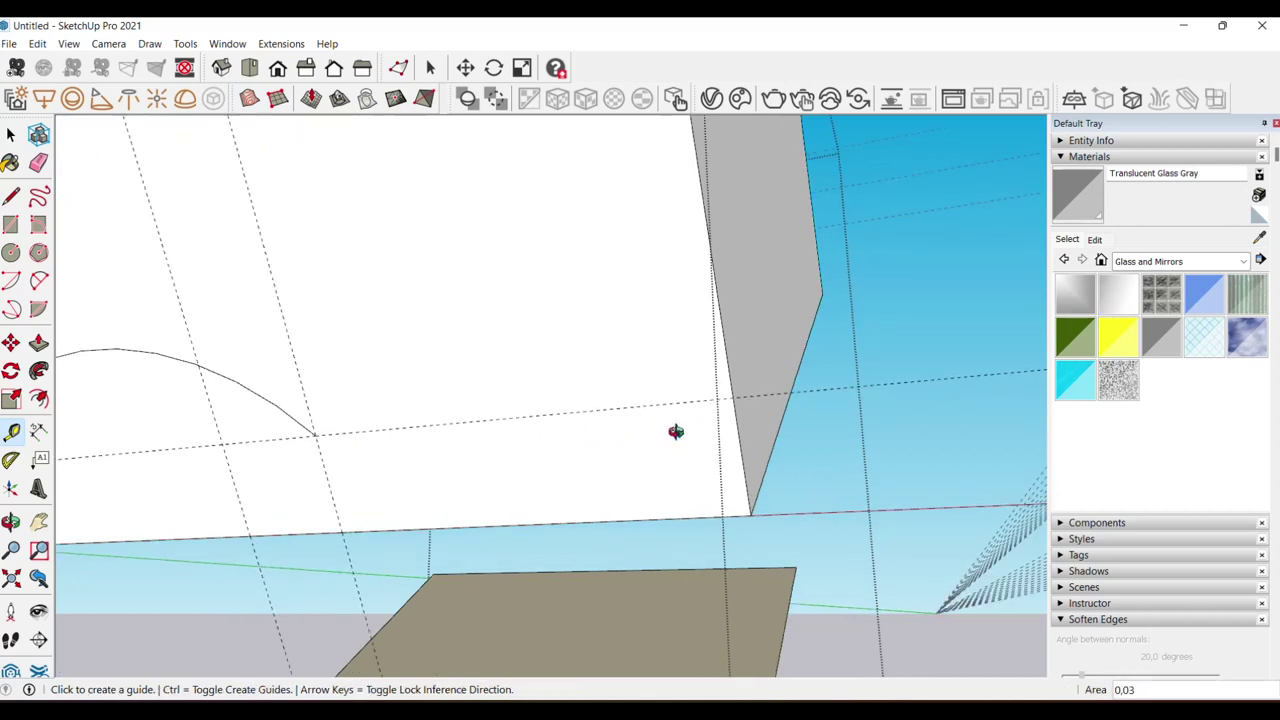
middle_drag(650, 430, 680, 393)
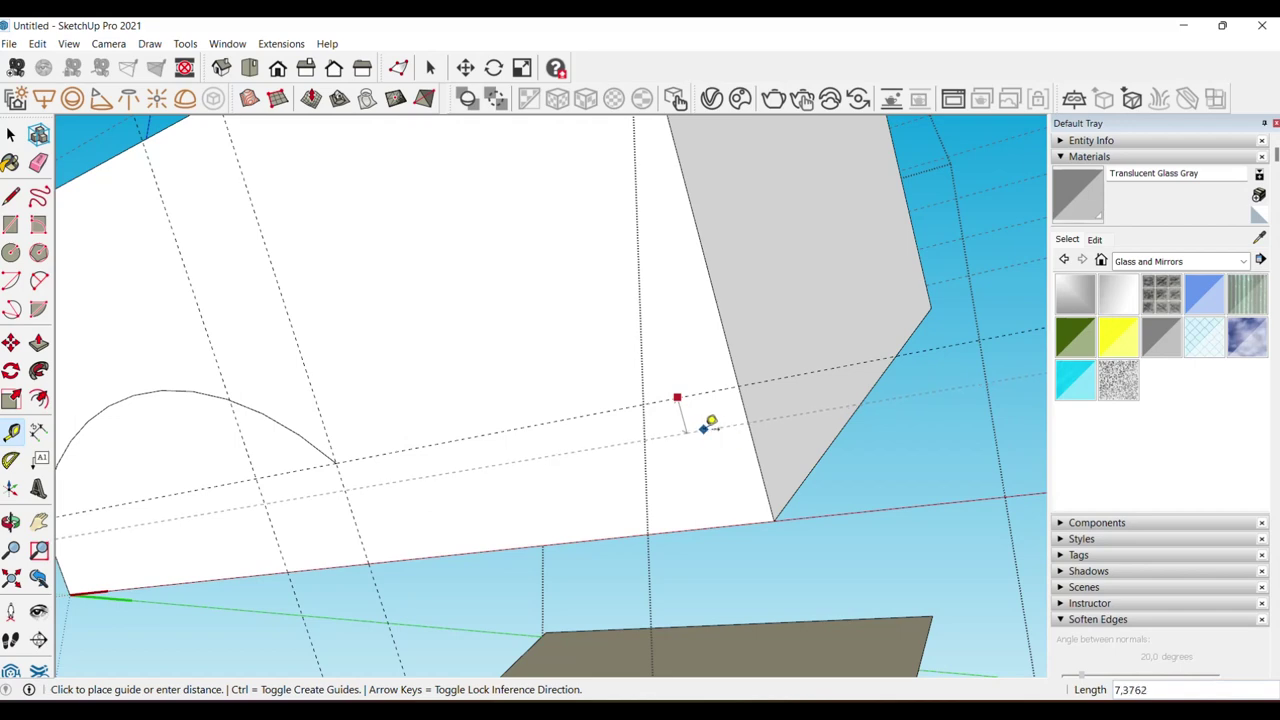
middle_drag(710, 422, 509, 486)
key(space)
- Draw a second arc bulging downward to the right edge, completing the S-wave
key(a)
click(322, 442)
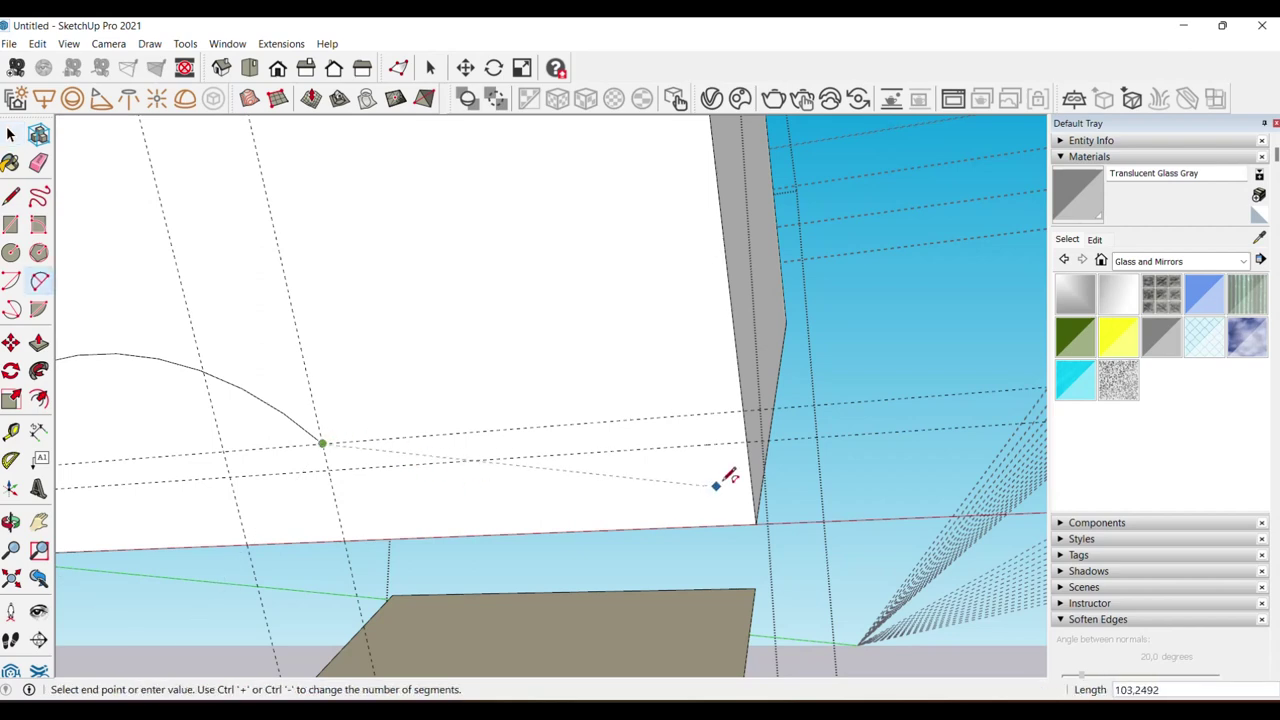
click(751, 434)
middle_drag(603, 500, 523, 503)
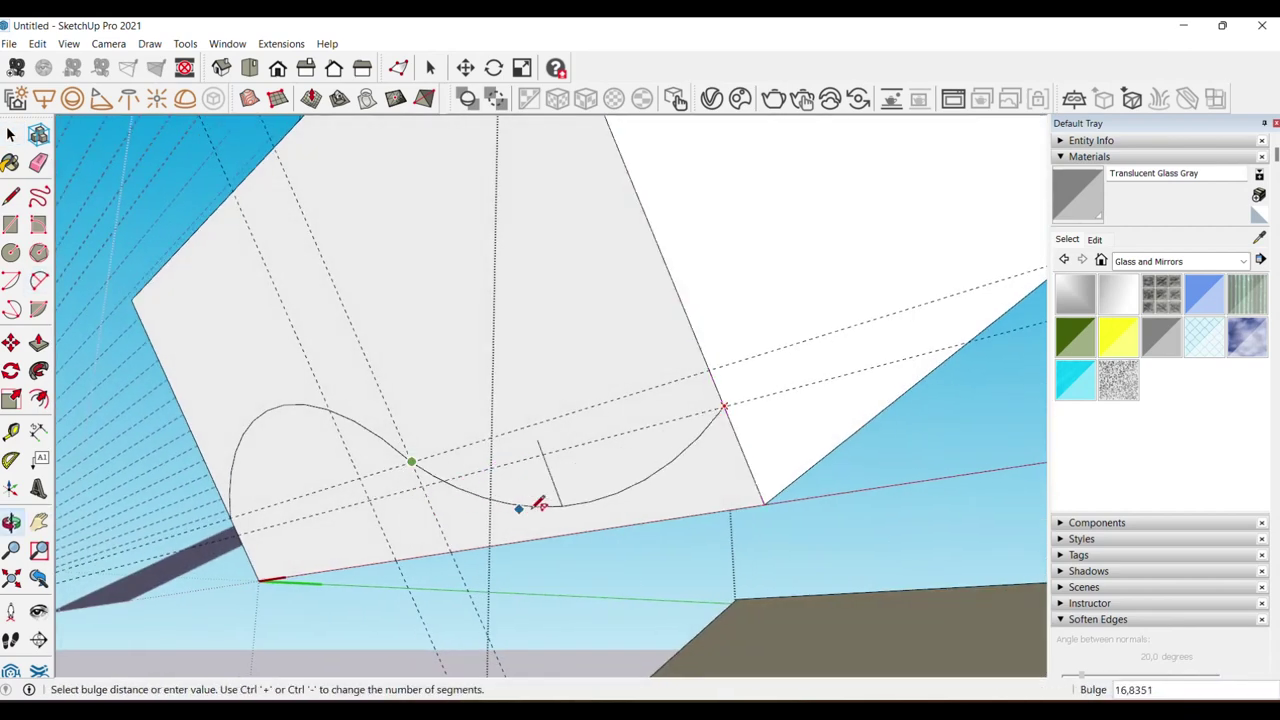
click(616, 515)
key(space)
mouse_move(589, 509)
middle_down()
mouse_move(751, 491)
mouse_move(579, 451)
middle_up()
click(582, 440)
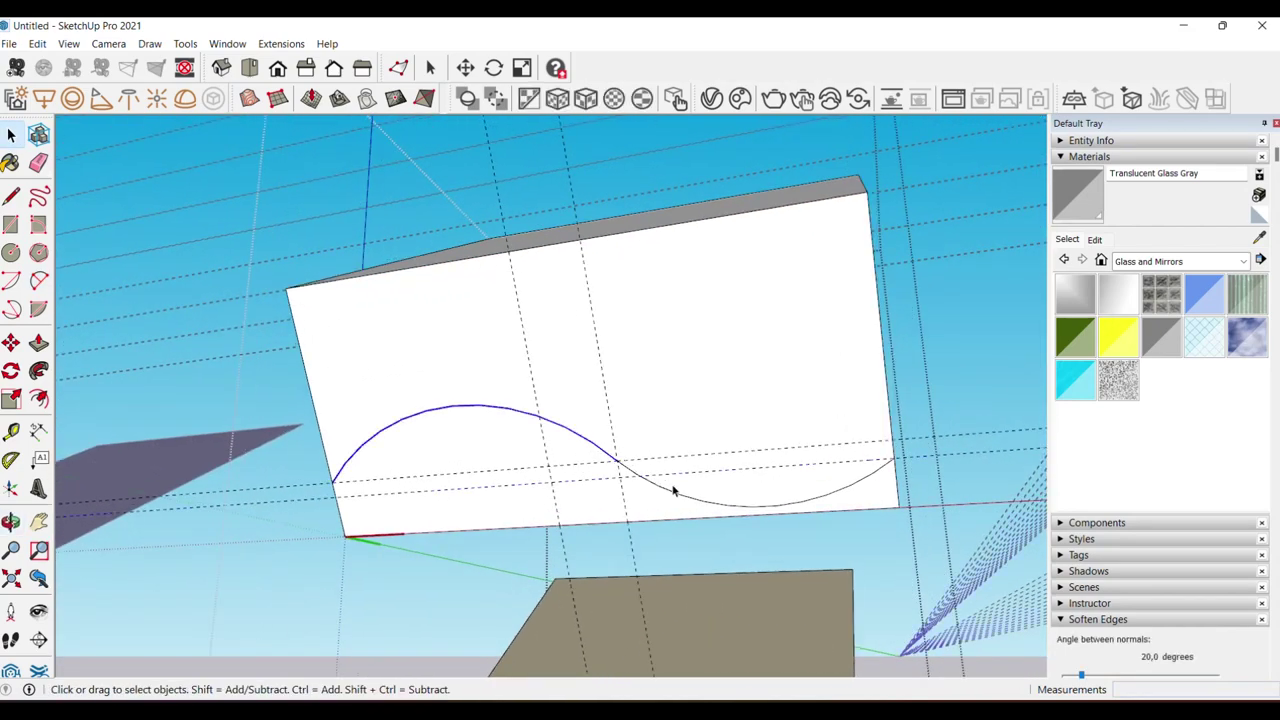
- Select both arcs of the wave and move the curve higher on the face
shift+click(671, 489)
mouse_move(671, 489)
middle_down()
mouse_move(755, 486)
mouse_move(617, 508)
middle_up()
key(m)
click(611, 500)
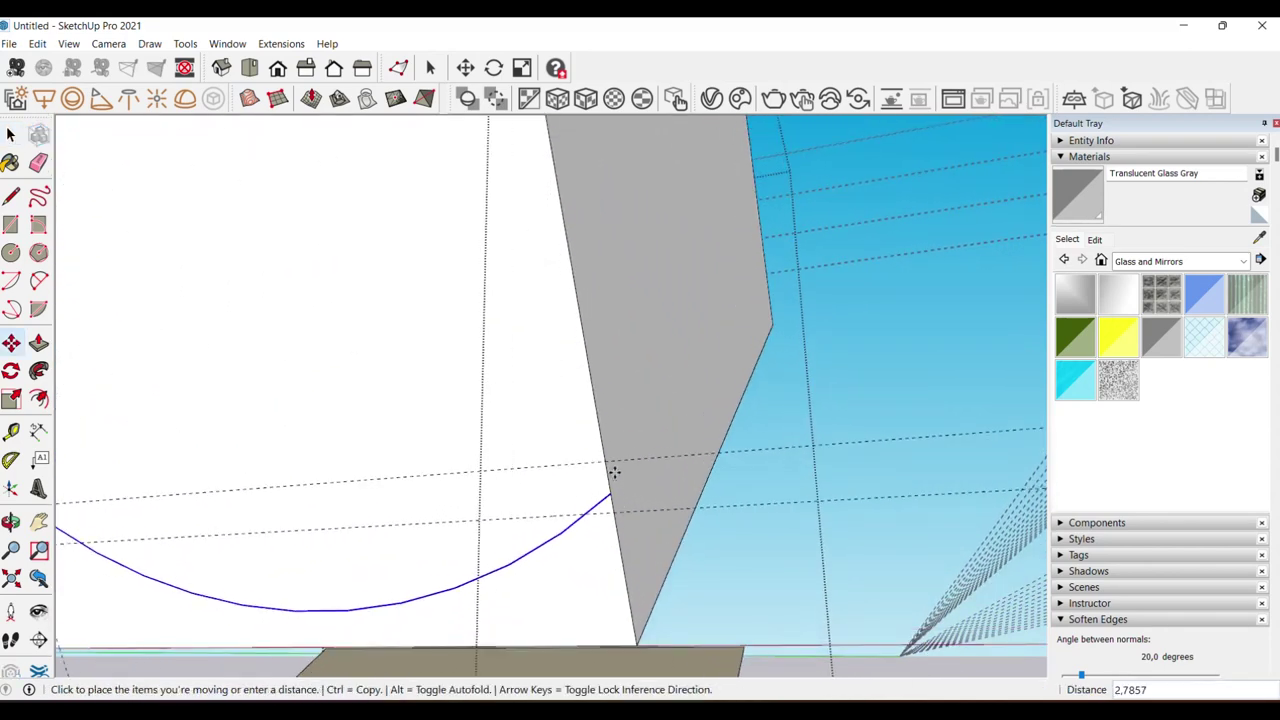
click(606, 462)
key(space)
scroll(677, 444, down, 2)
middle_drag(677, 444, 636, 444)
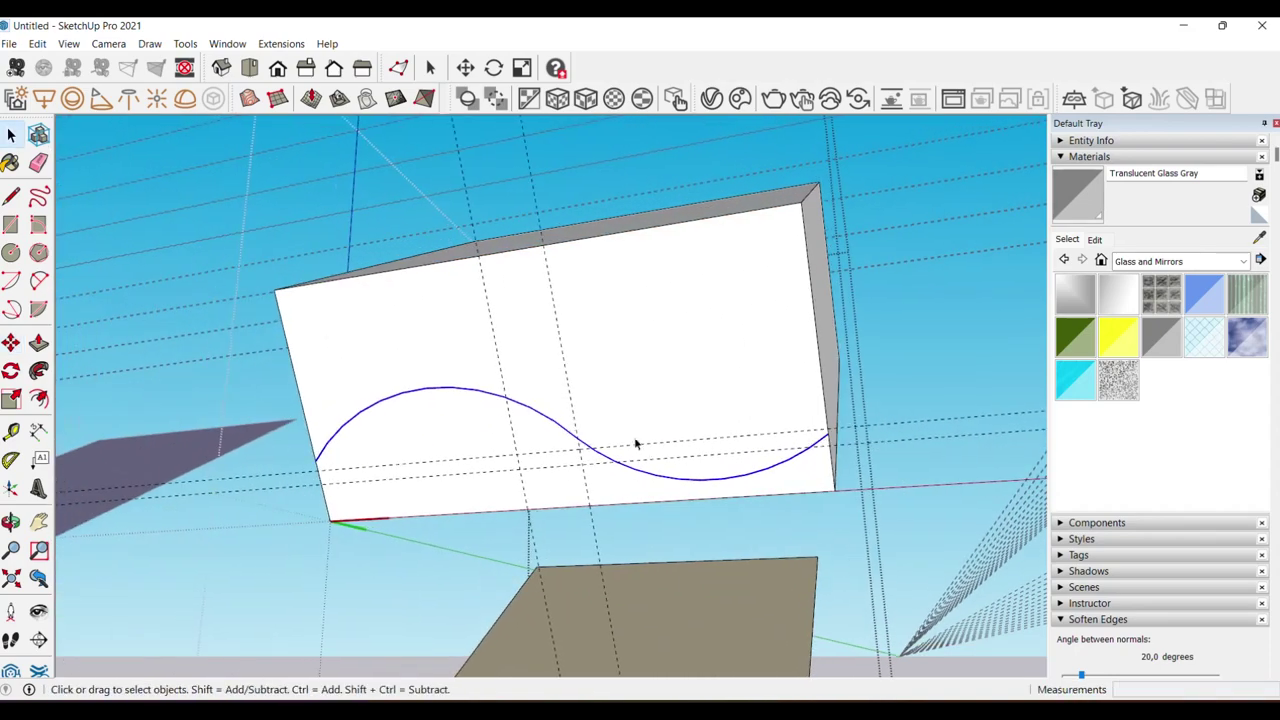
scroll(636, 443, up, 2)
- Copy the wave curve from its endpoint and place the copy slightly below the original
key(m)
scroll(551, 449, up, 1)
scroll(534, 449, up, 1)
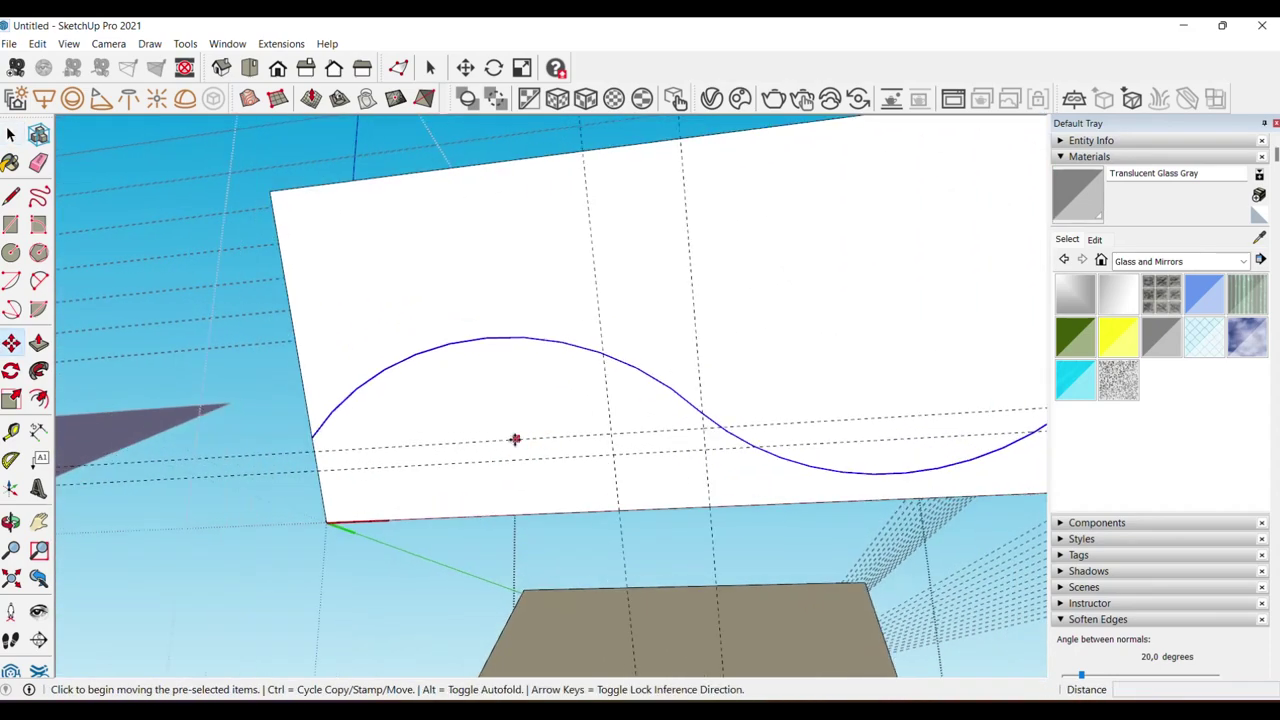
middle_drag(515, 440, 354, 428)
scroll(631, 331, up, 1)
scroll(646, 277, up, 1)
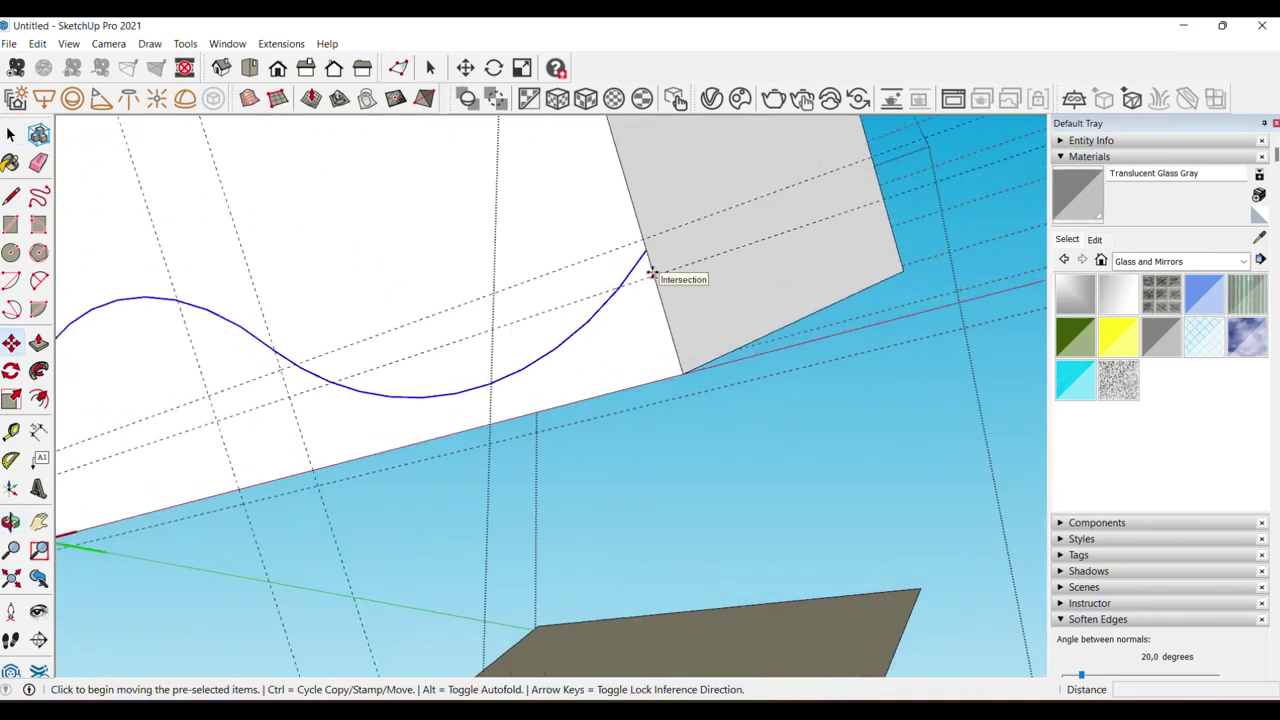
click(651, 273)
key(ctrl)
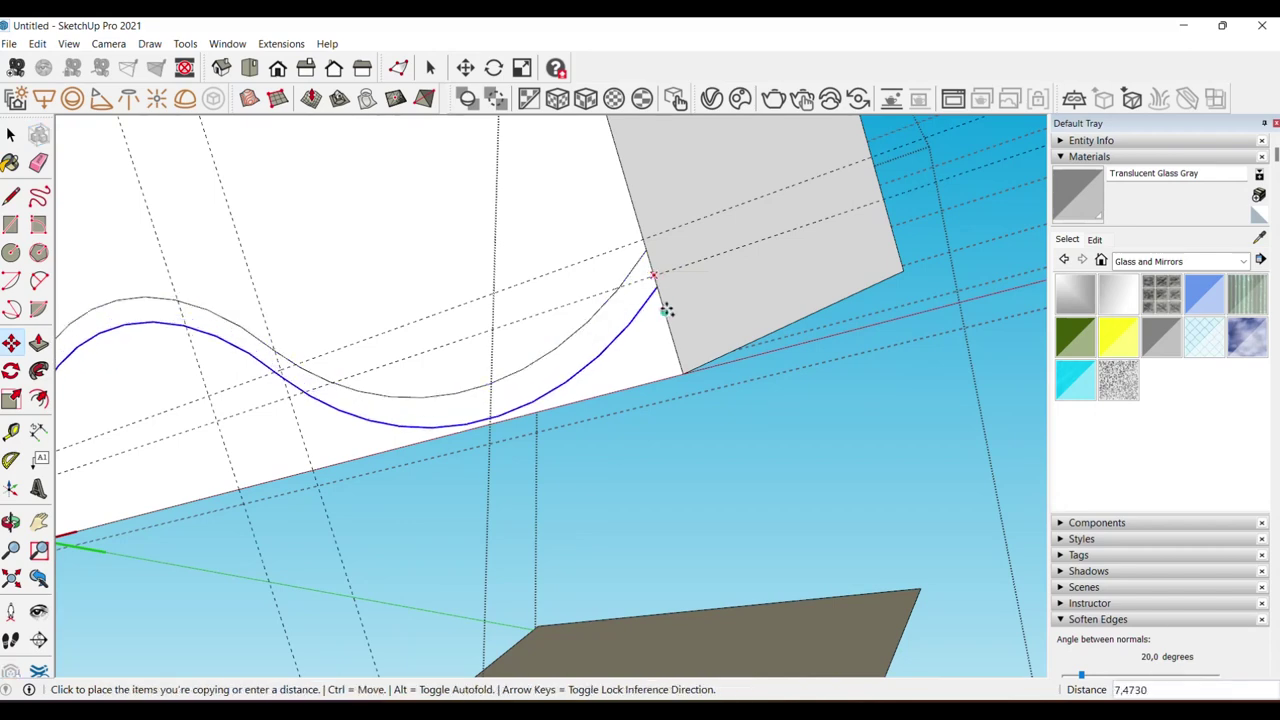
click(667, 316)
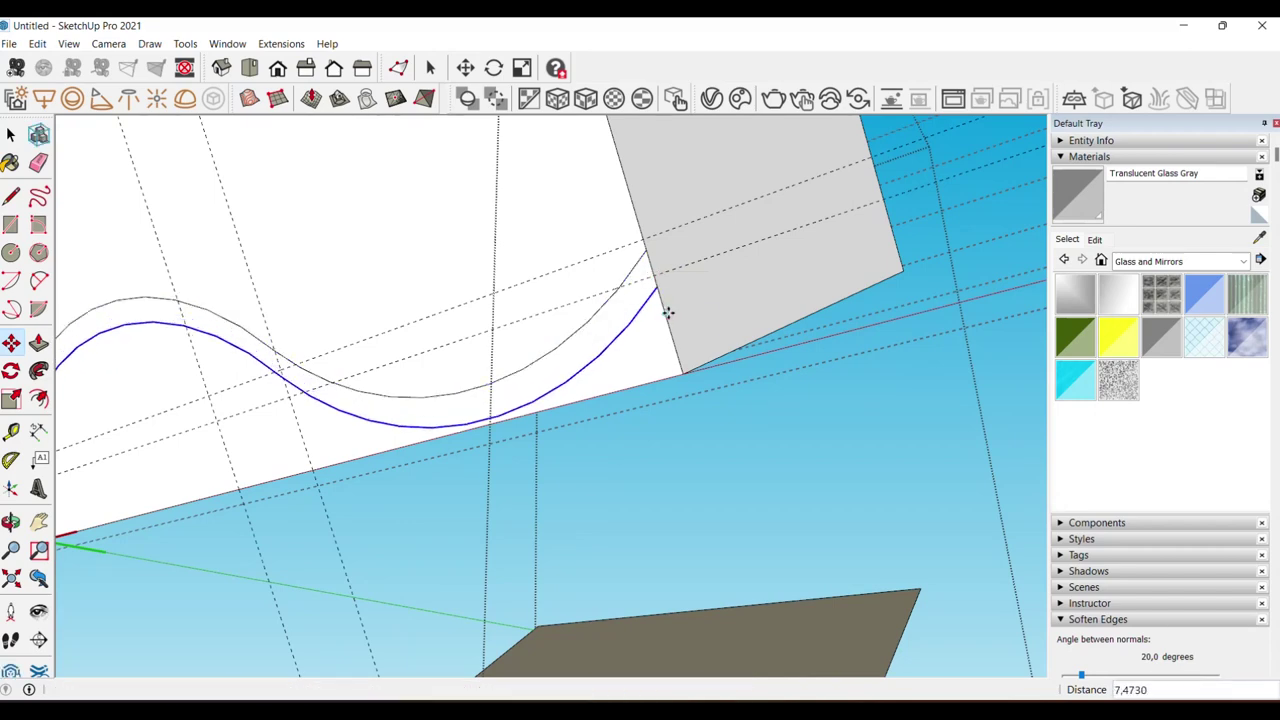
key(space)
- Zoom and orbit to inspect the face showing both curves
middle_drag(600, 349, 575, 370)
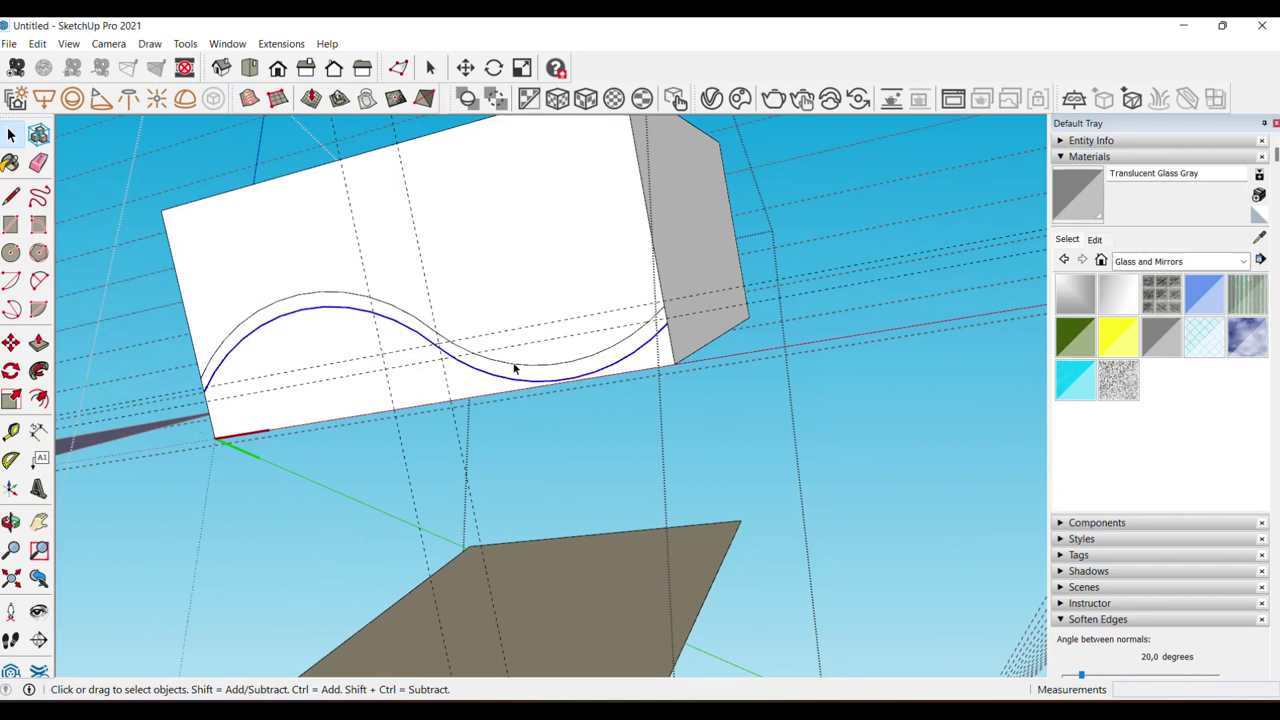
scroll(514, 369, up, 1)
scroll(583, 378, up, 1)
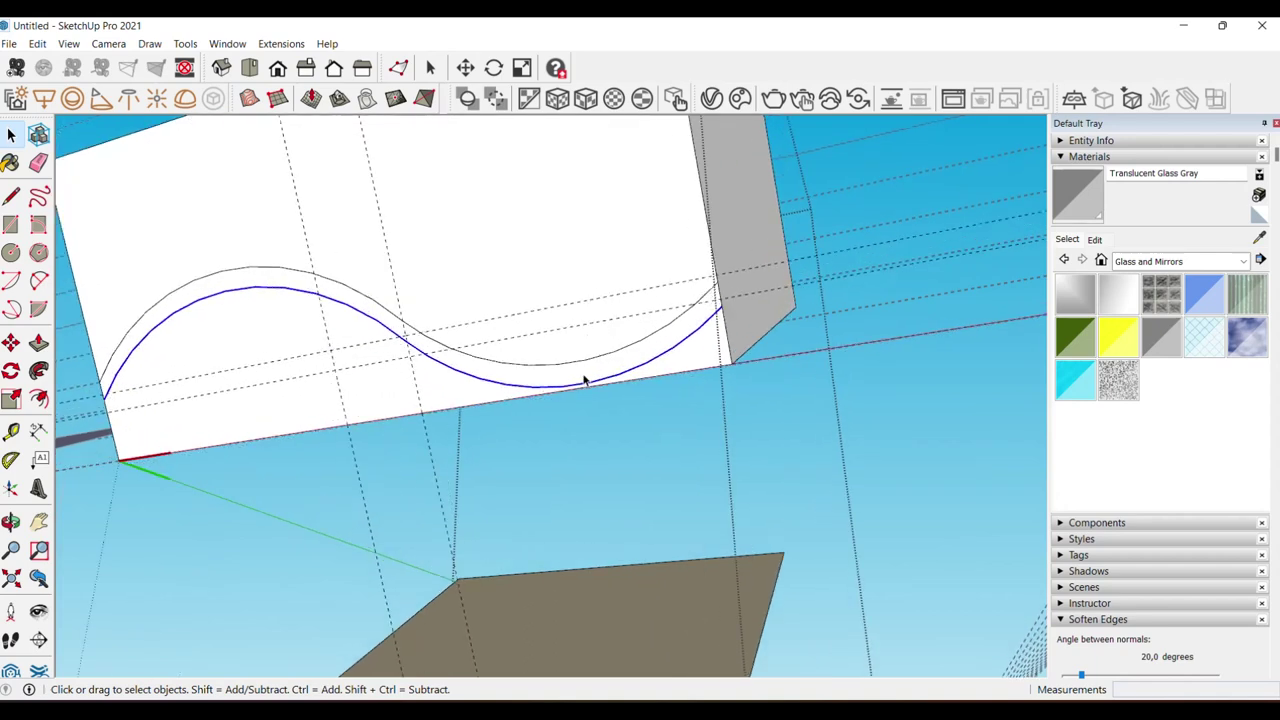
scroll(584, 379, up, 1)
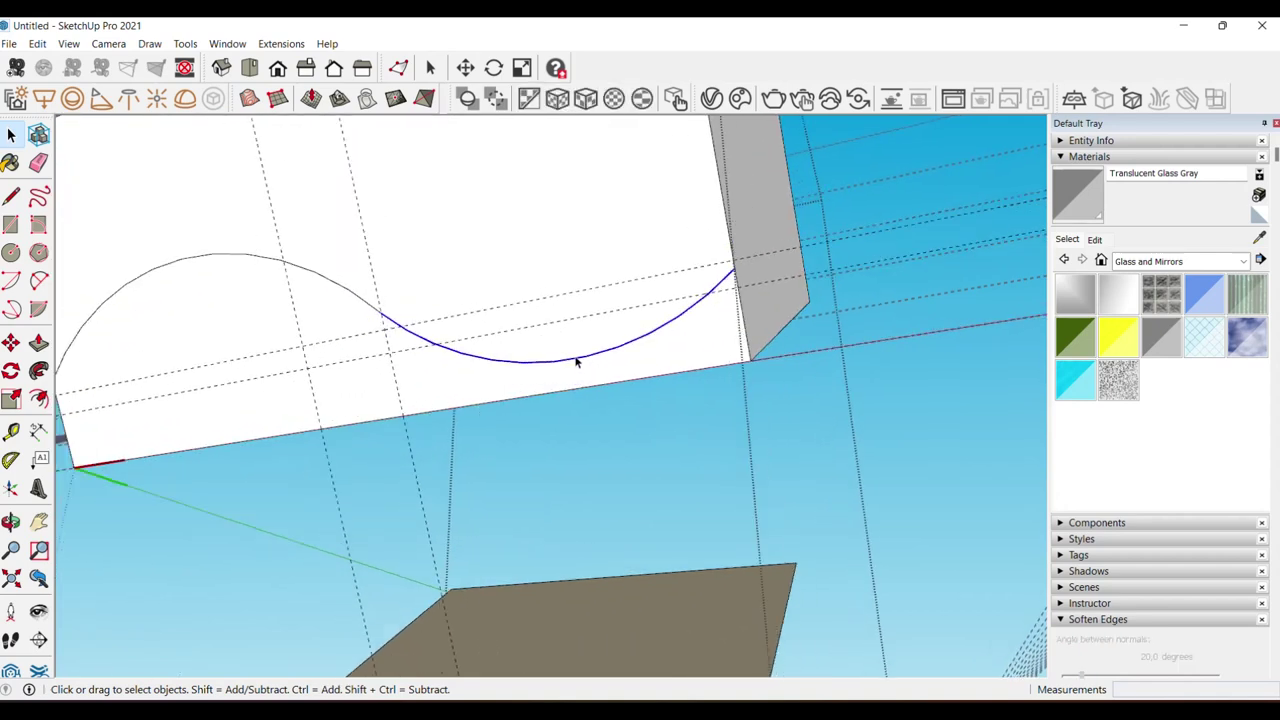
middle_drag(576, 362, 371, 292)
scroll(698, 302, up, 2)
scroll(684, 352, up, 1)
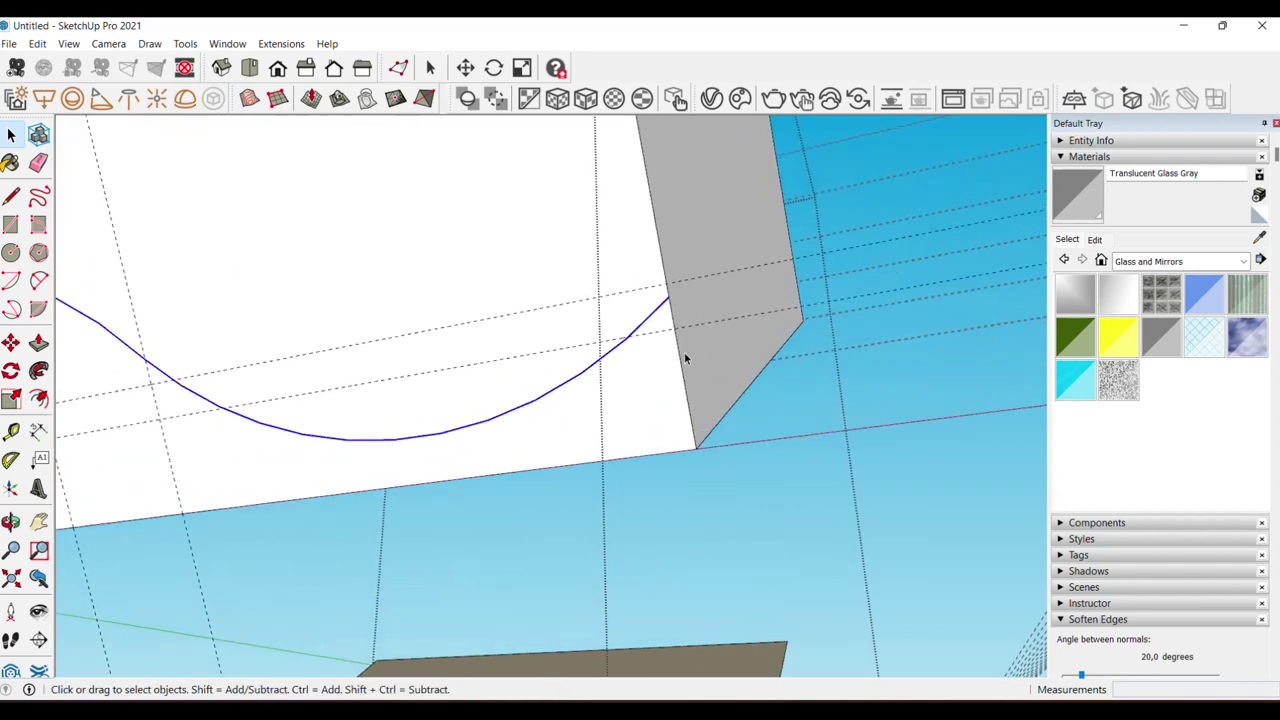
scroll(684, 352, up, 1)
- Copy the curve again and place it lower on the face, outlining the wavy band
key(m)
click(684, 358)
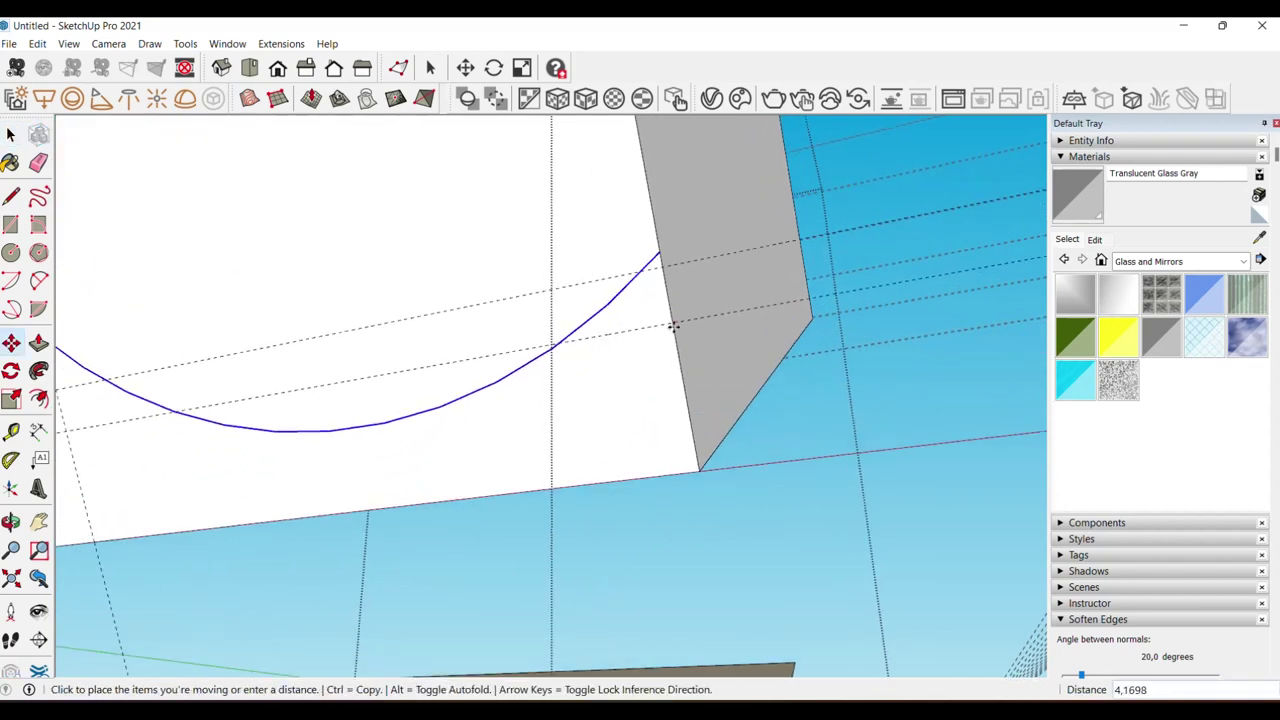
key(Escape)
click(681, 363)
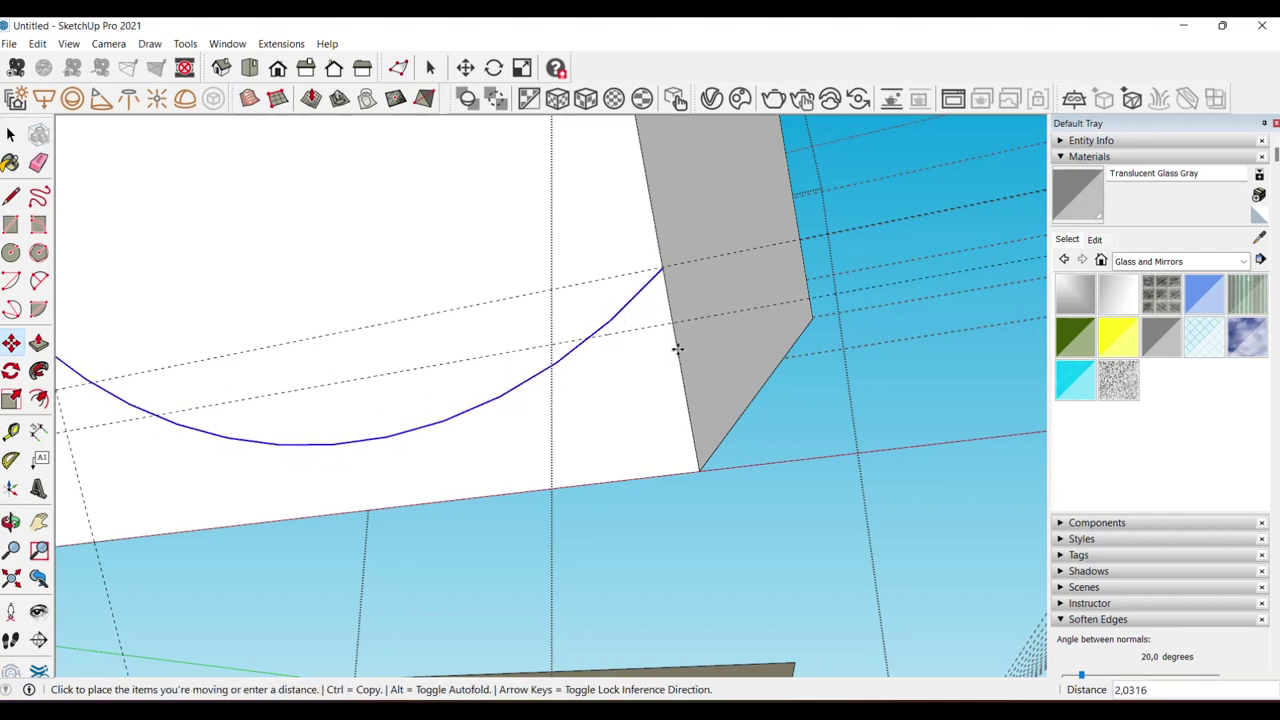
key(Escape)
middle_drag(683, 343, 668, 318)
key(ctrl)
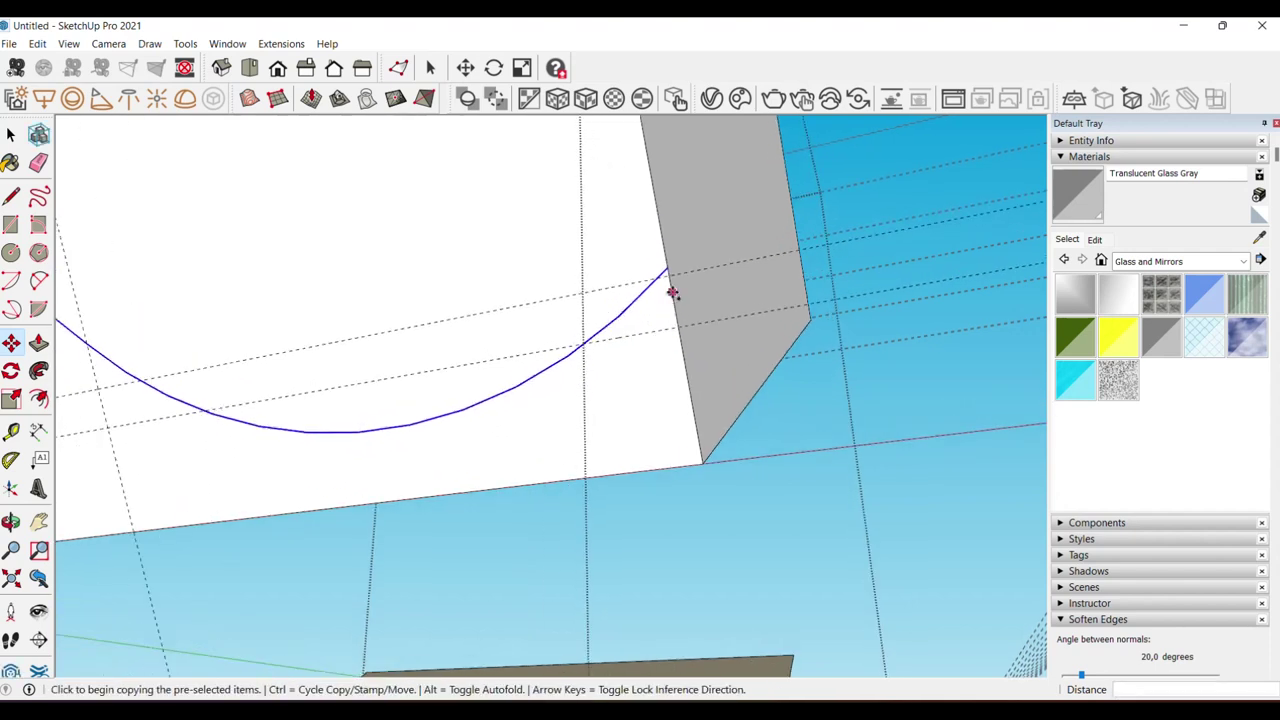
click(672, 291)
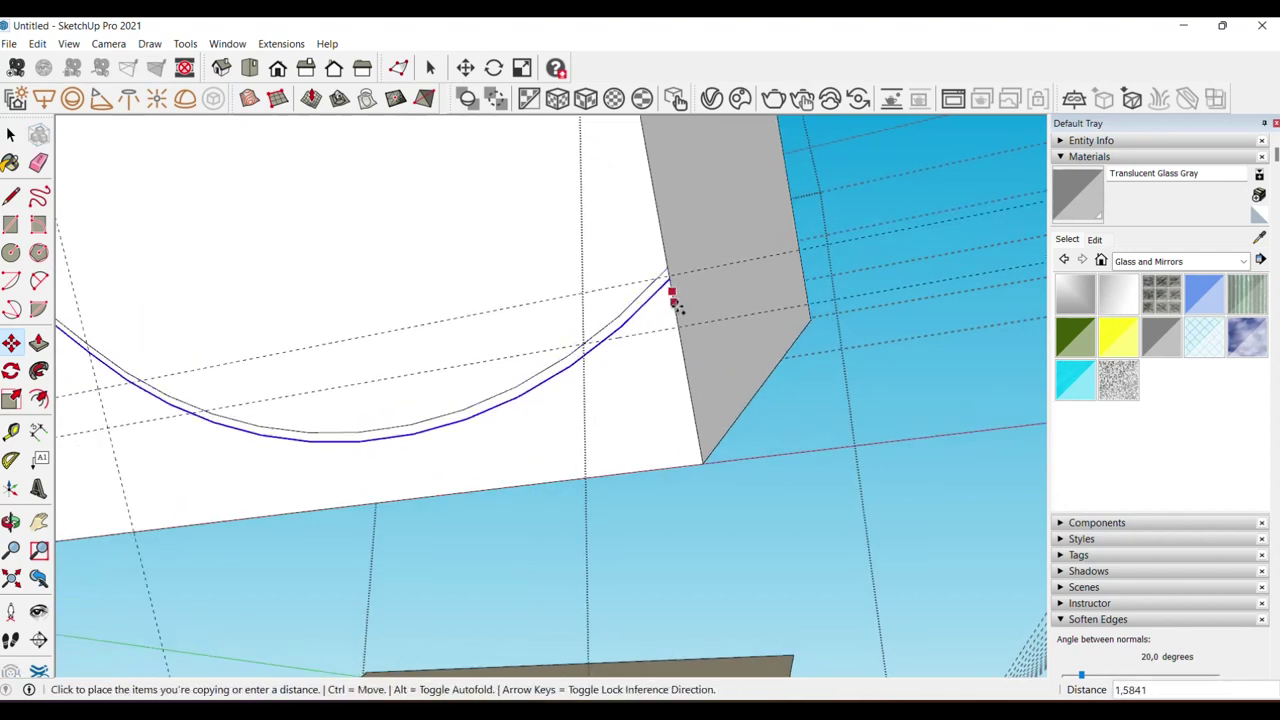
click(683, 365)
key(space)
mouse_move(683, 365)
middle_down()
mouse_move(685, 412)
mouse_move(517, 486)
mouse_move(620, 494)
mouse_move(528, 497)
mouse_move(560, 500)
middle_up()
- Select the whole box except the S-band face and diagonal edge, and delete it
key(e)
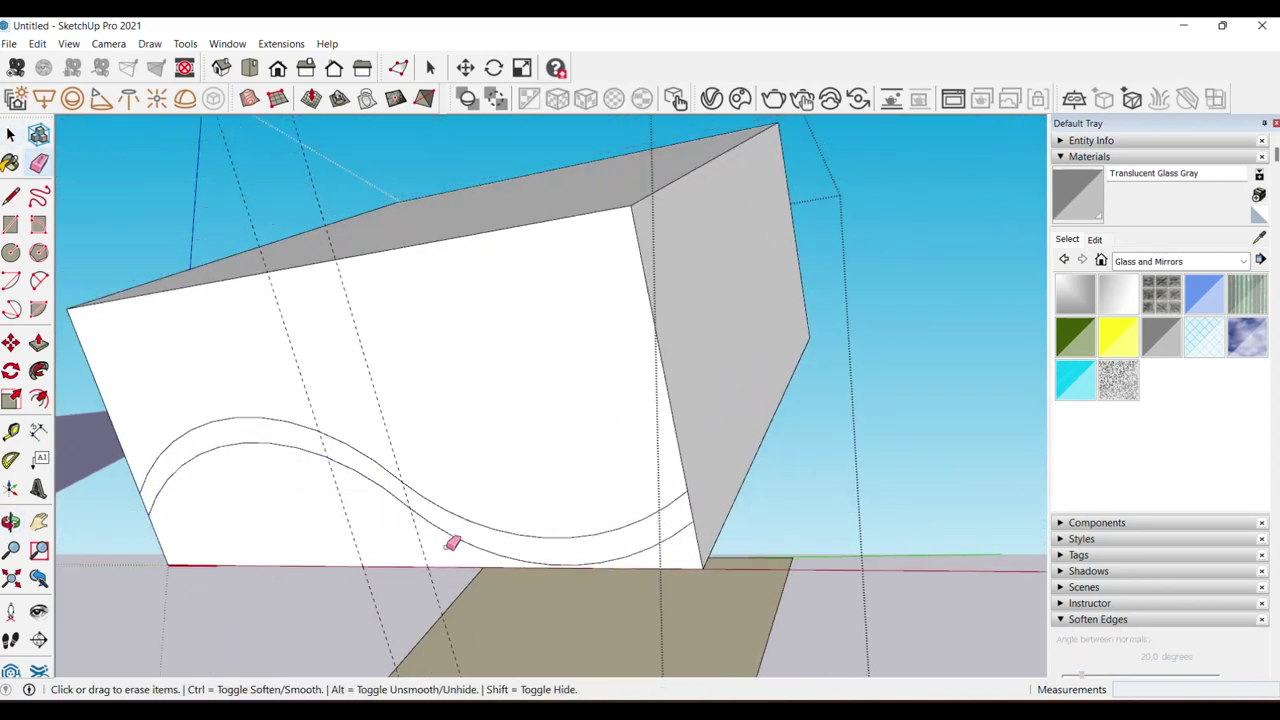
key(space)
scroll(502, 459, down, 3)
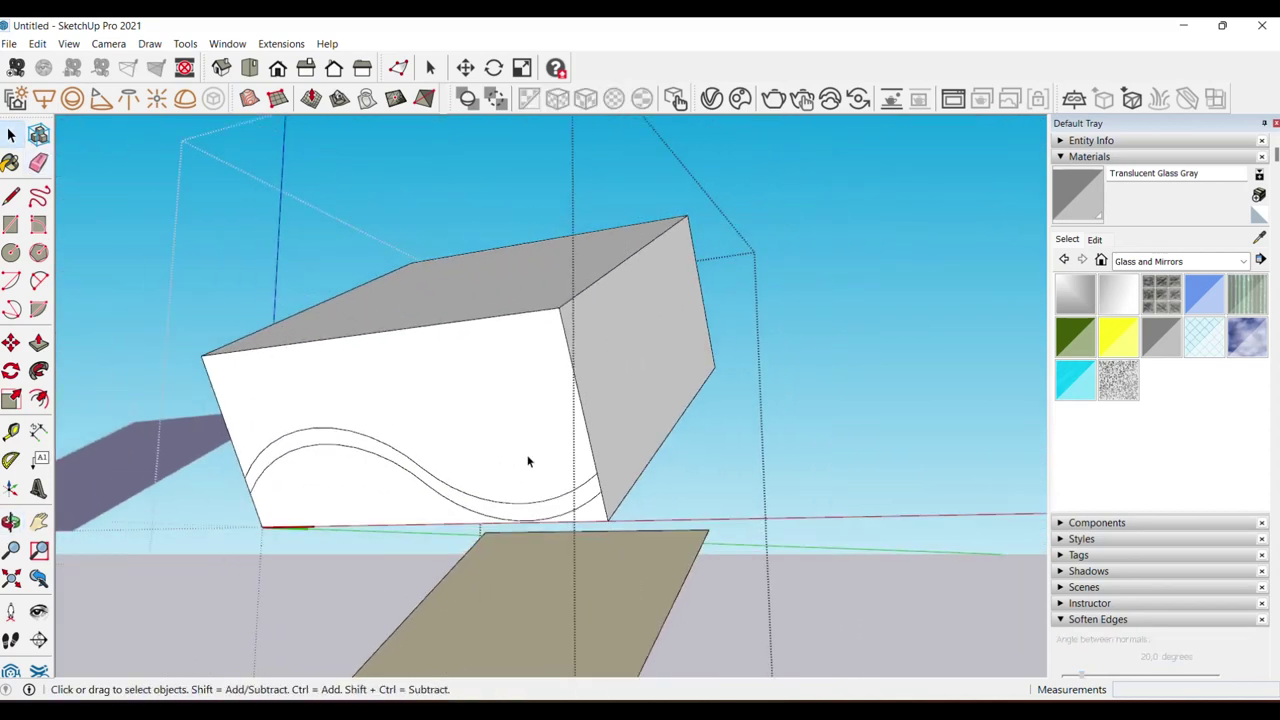
triple_click(528, 455)
scroll(590, 480, up, 2)
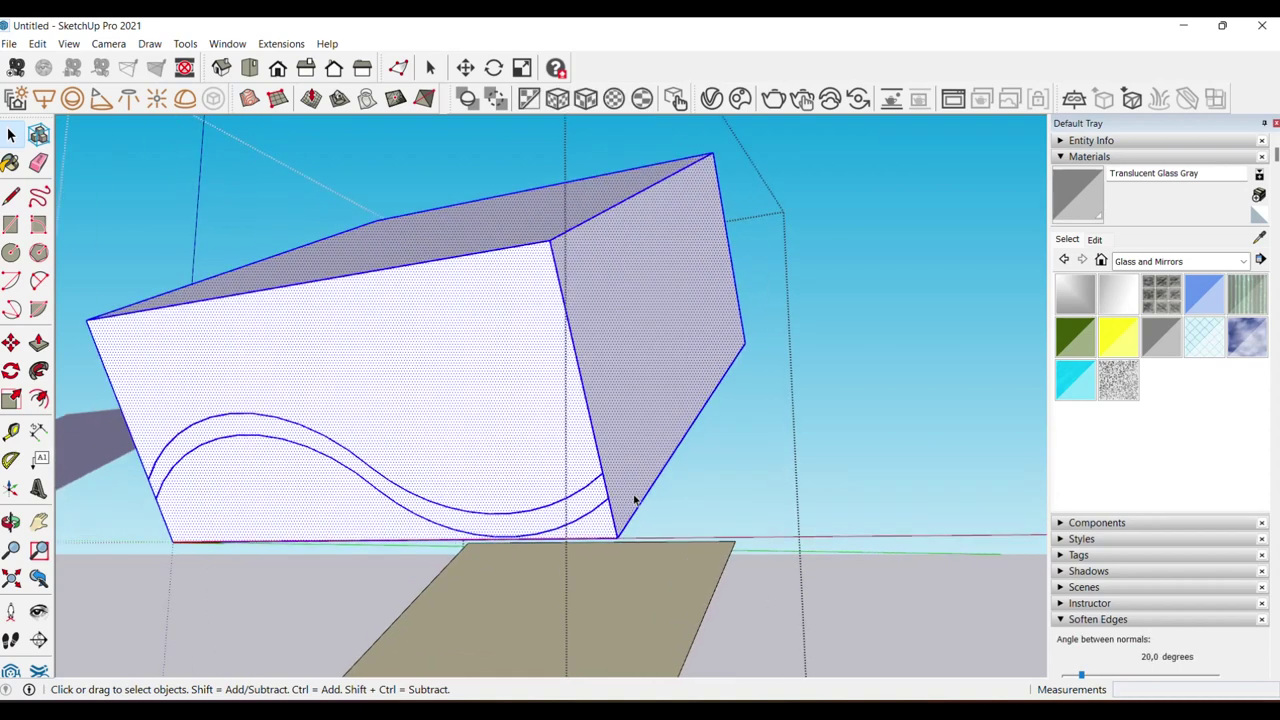
scroll(645, 499, up, 1)
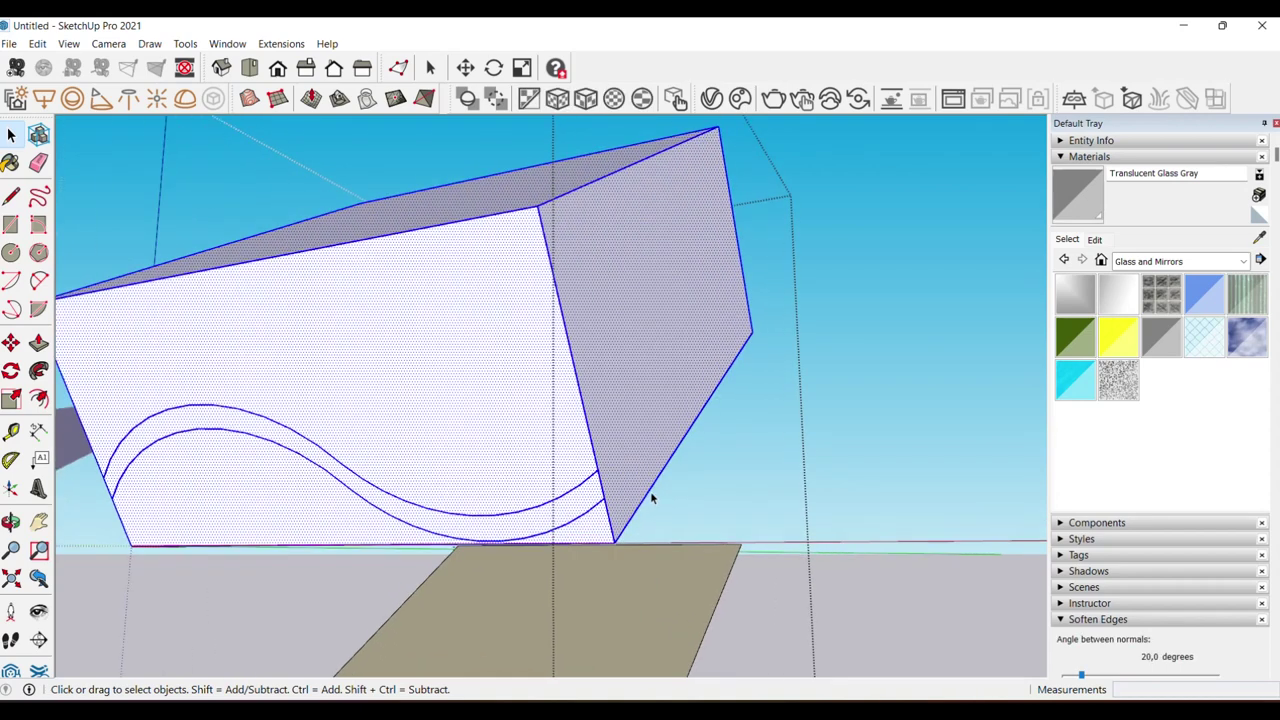
shift+click(580, 512)
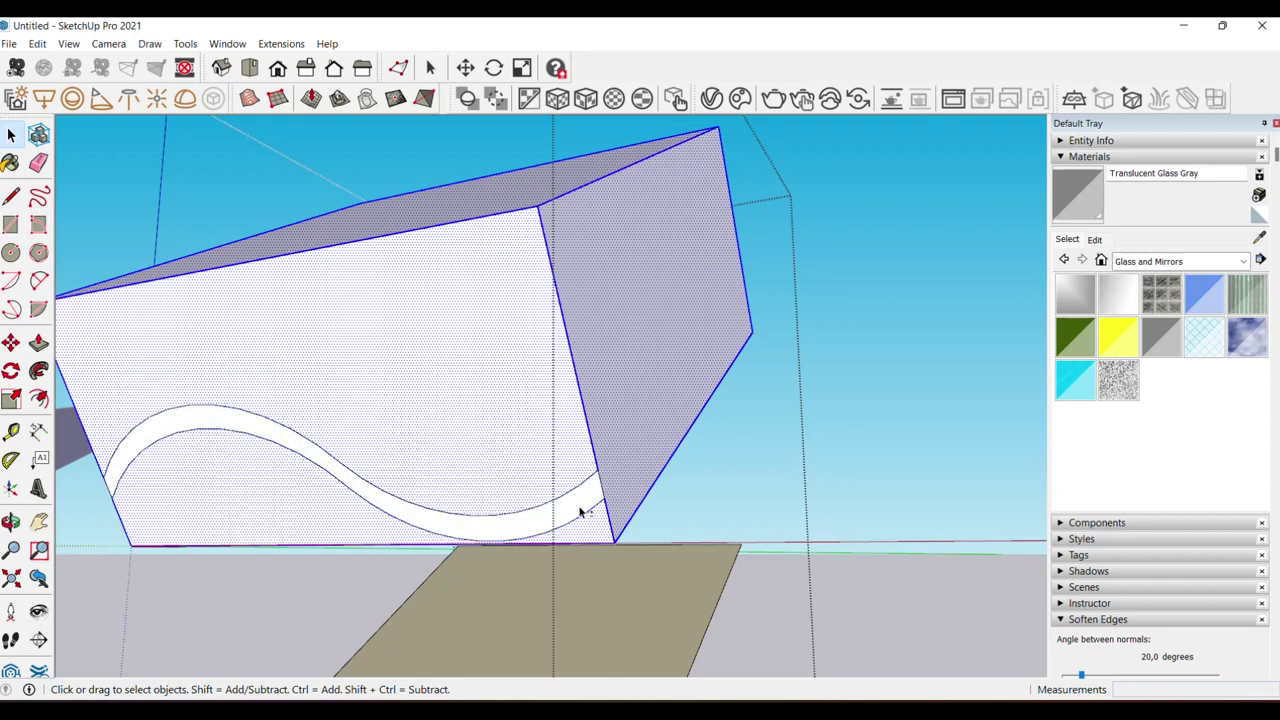
shift+click(643, 510)
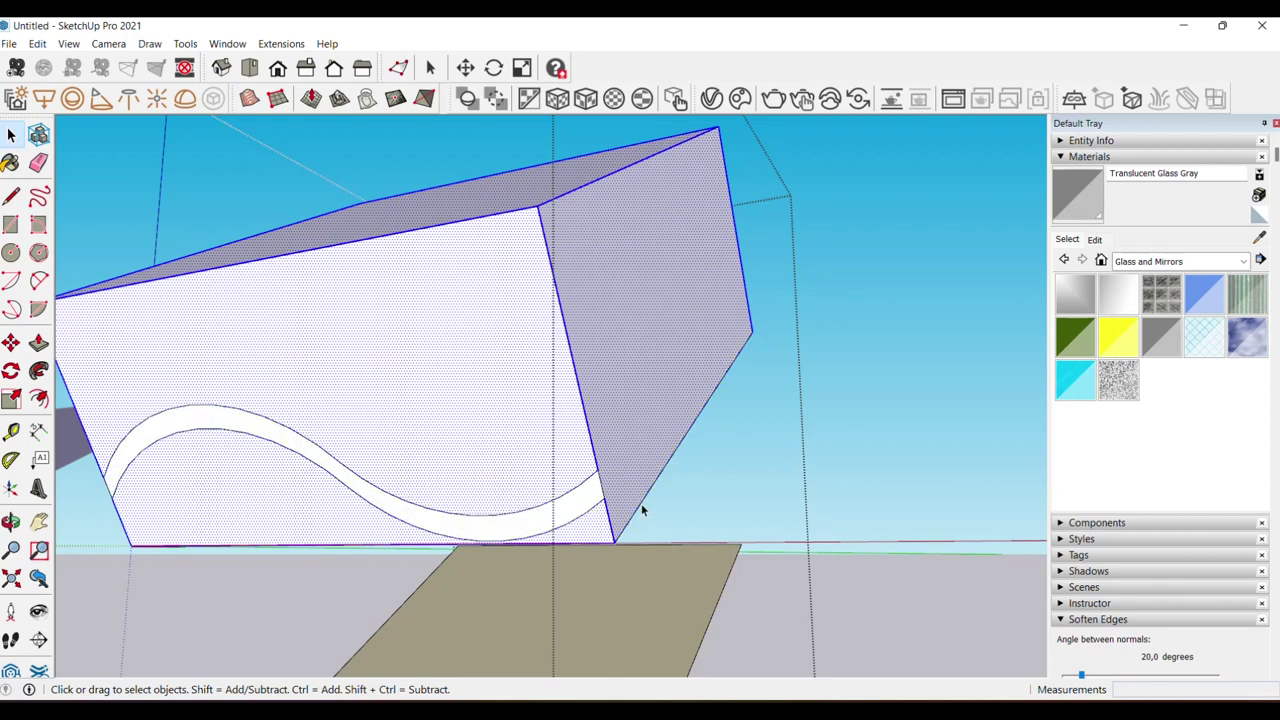
key(Delete)
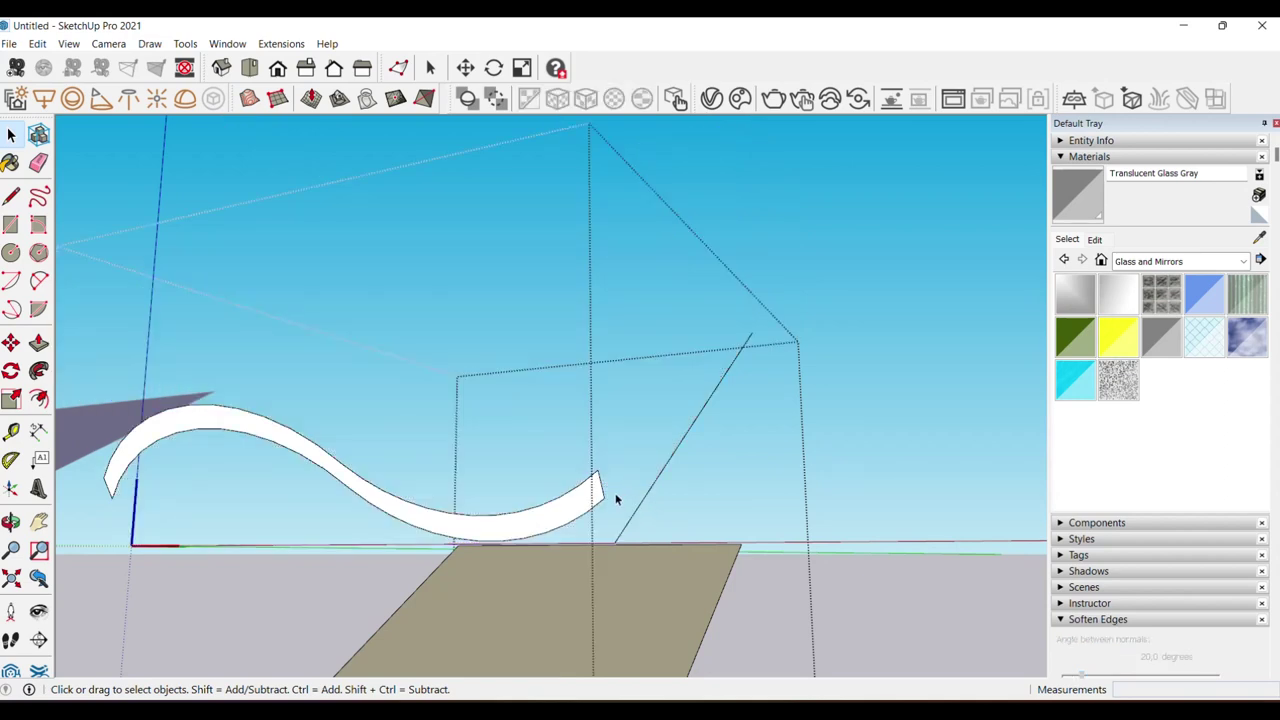
- Select the white S-band, then just its lower and upper curved edges
click(597, 497)
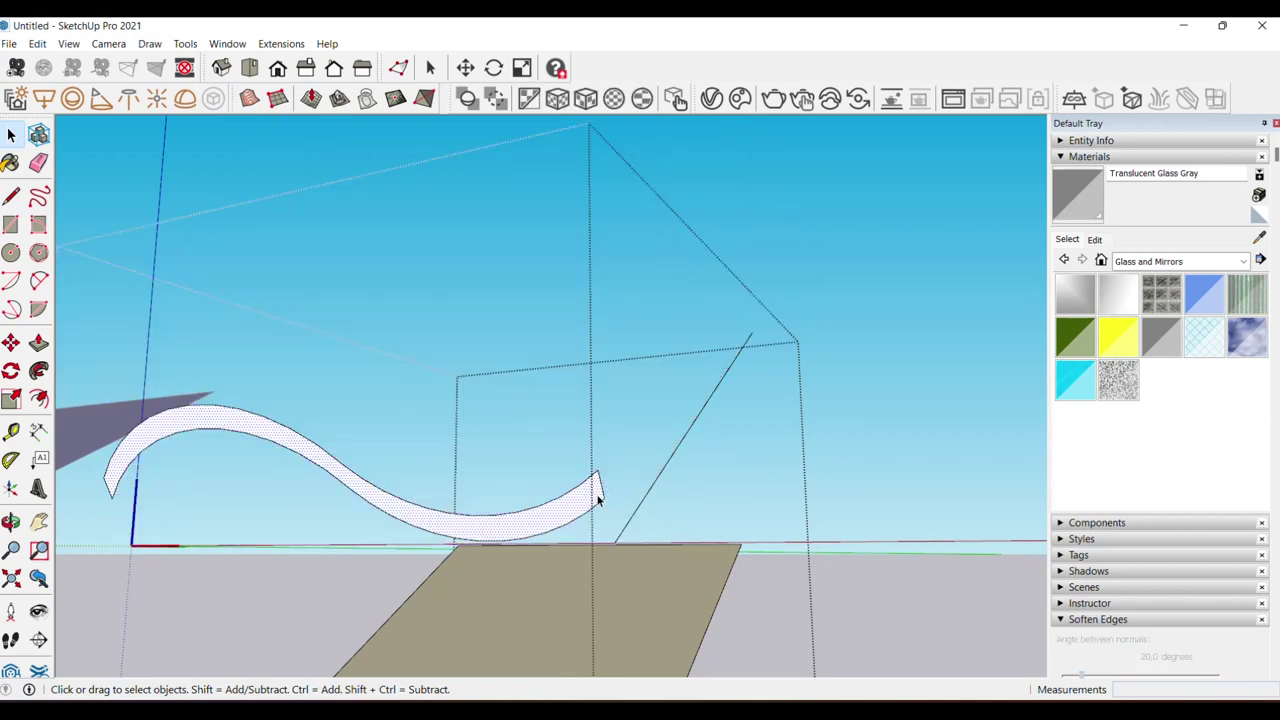
click(583, 519)
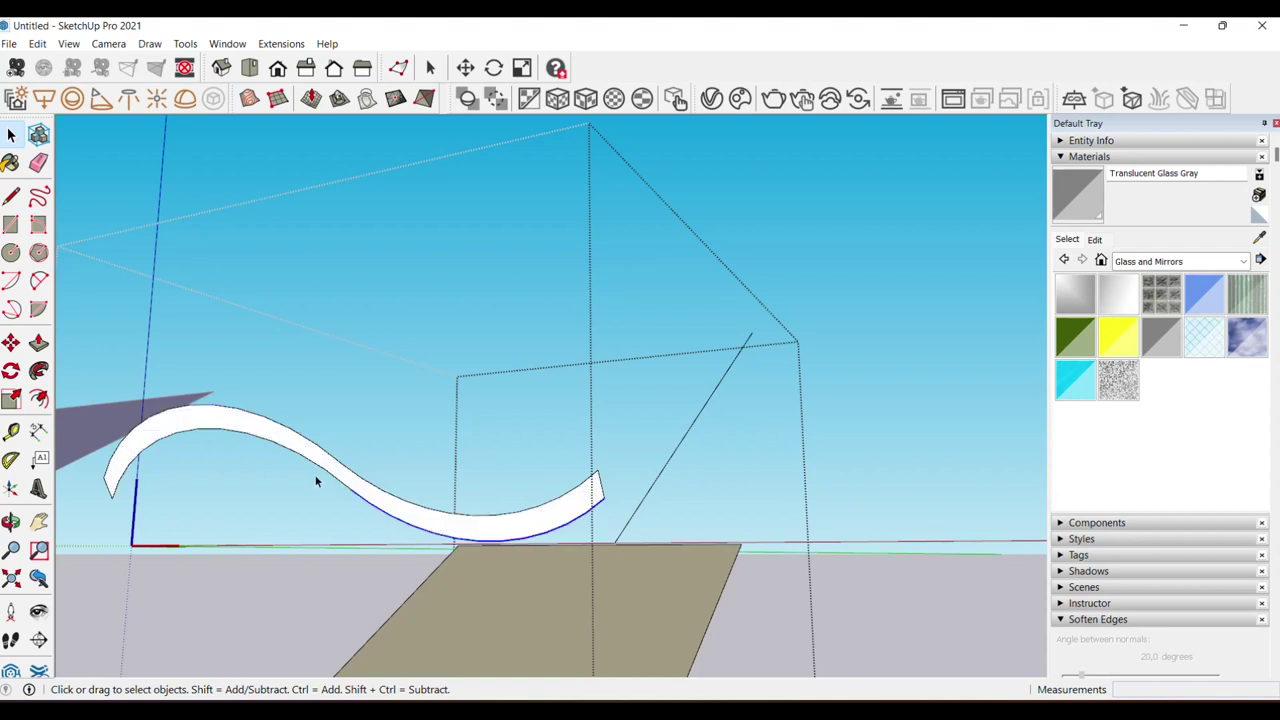
ctrl+click(293, 452)
- Copy the wave curves up to the raised line's endpoint
key(m)
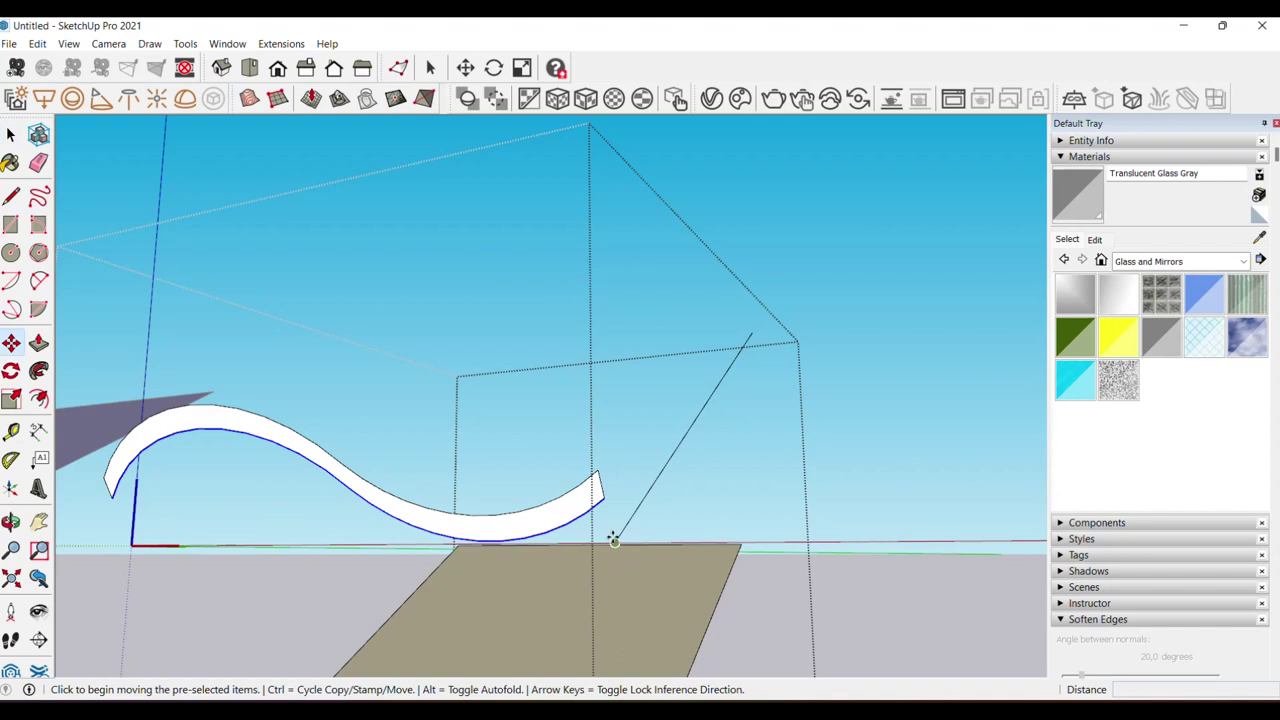
middle_drag(614, 540, 592, 514)
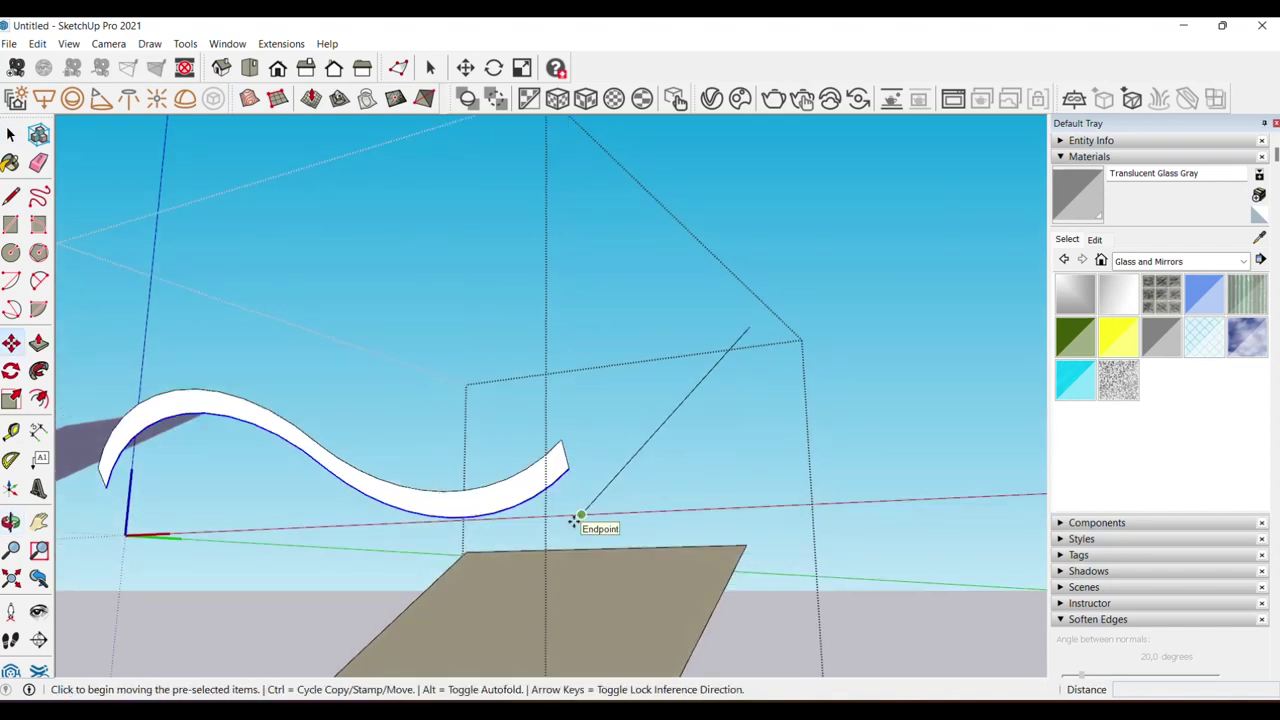
key(ctrl)
click(580, 516)
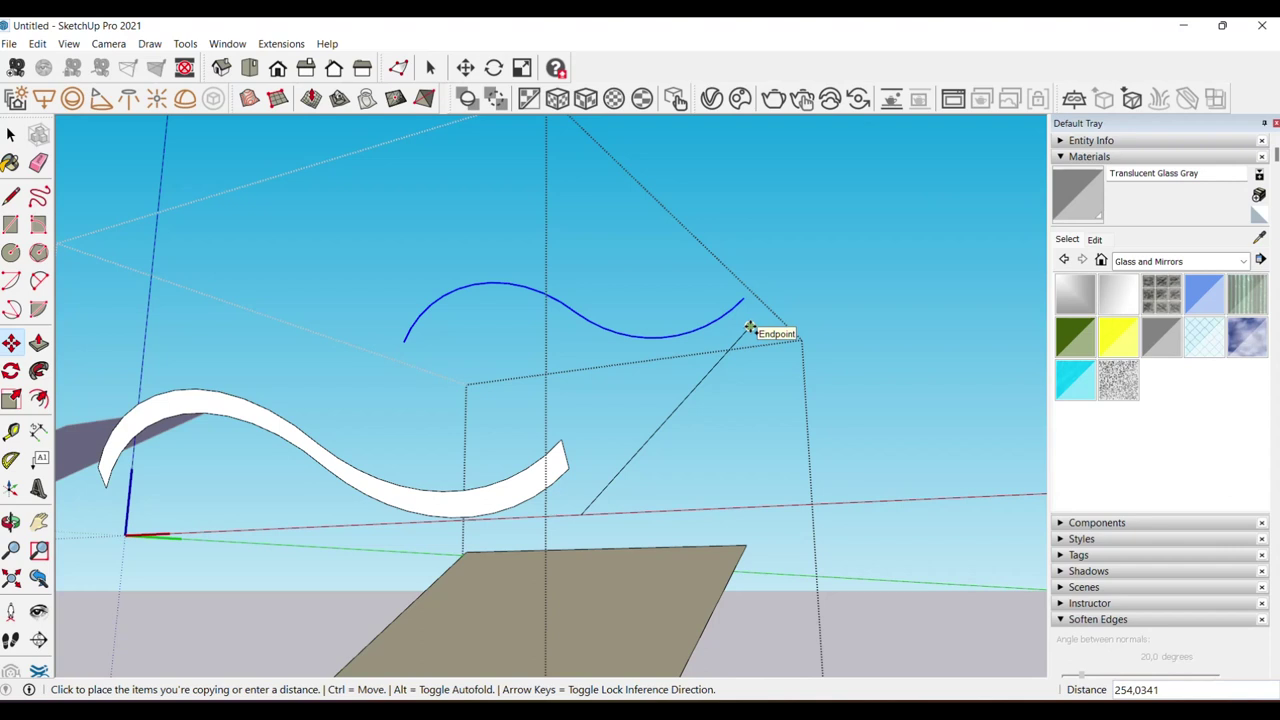
click(750, 326)
key(space)
middle_drag(596, 424, 602, 432)
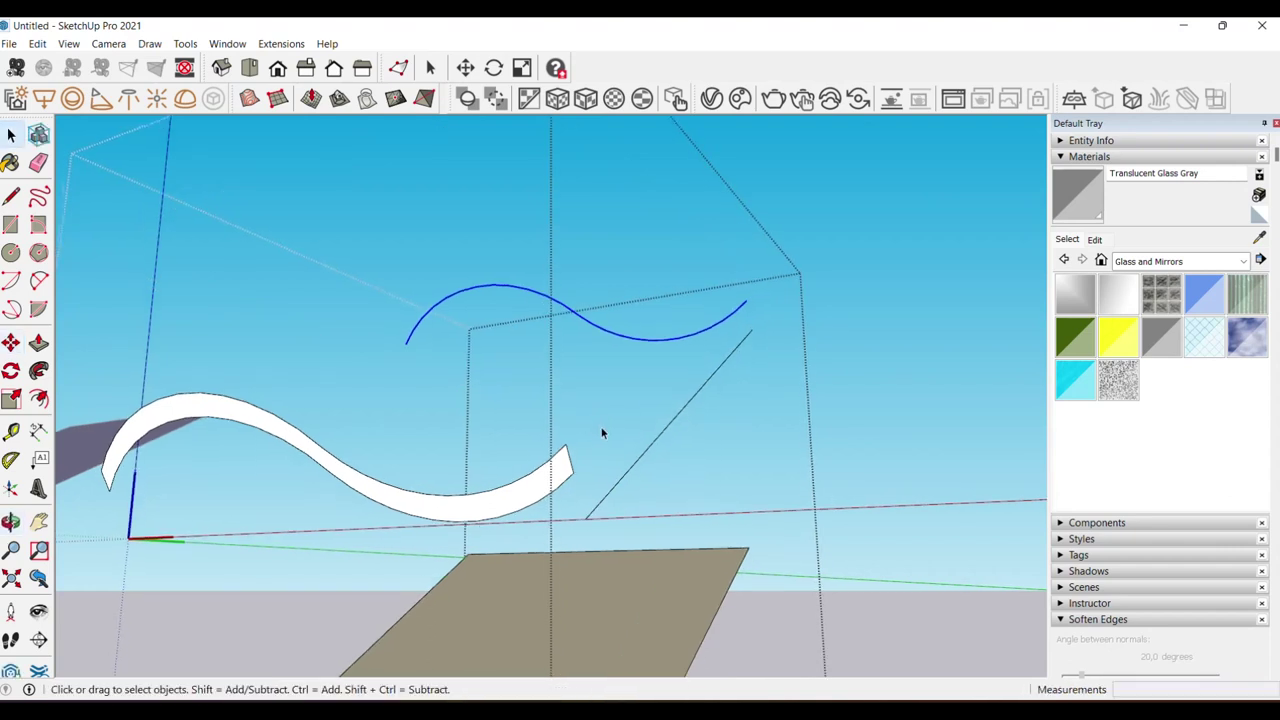
- Draw two lines from the band's corners up to the raised curve's ends
key(l)
click(567, 443)
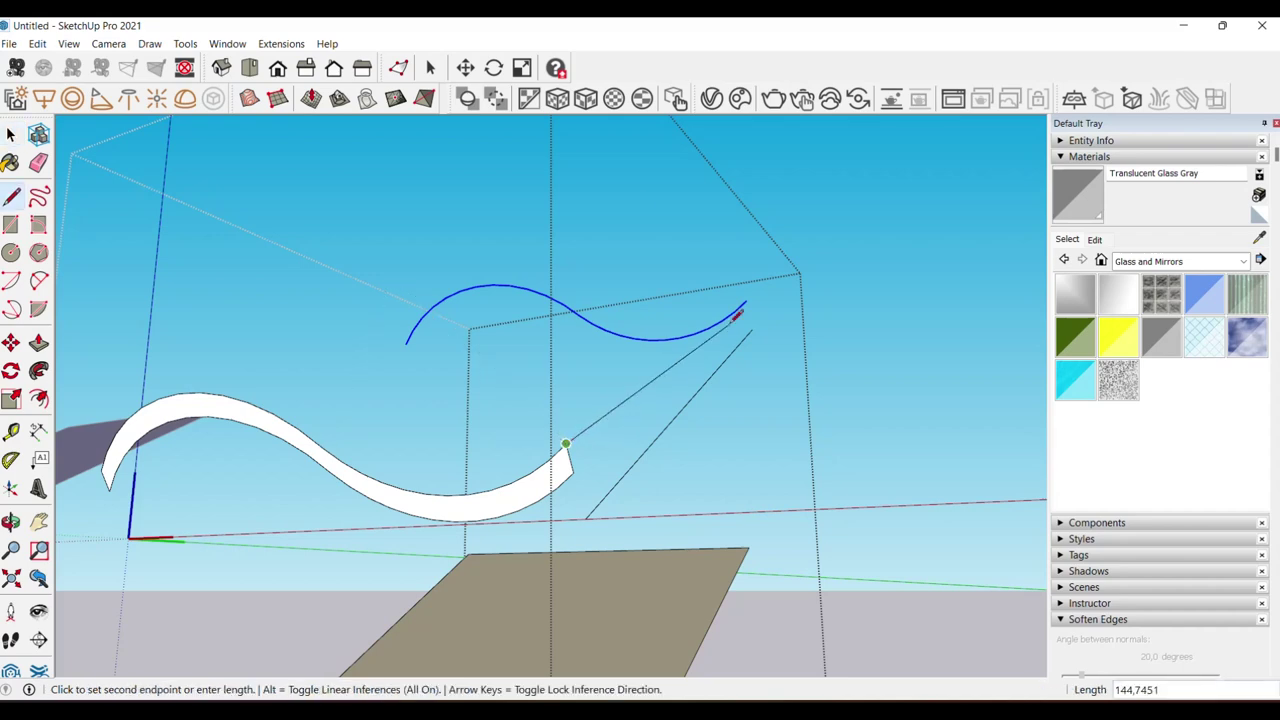
click(747, 299)
key(space)
mouse_move(737, 323)
middle_down()
mouse_move(441, 537)
mouse_move(412, 528)
middle_up()
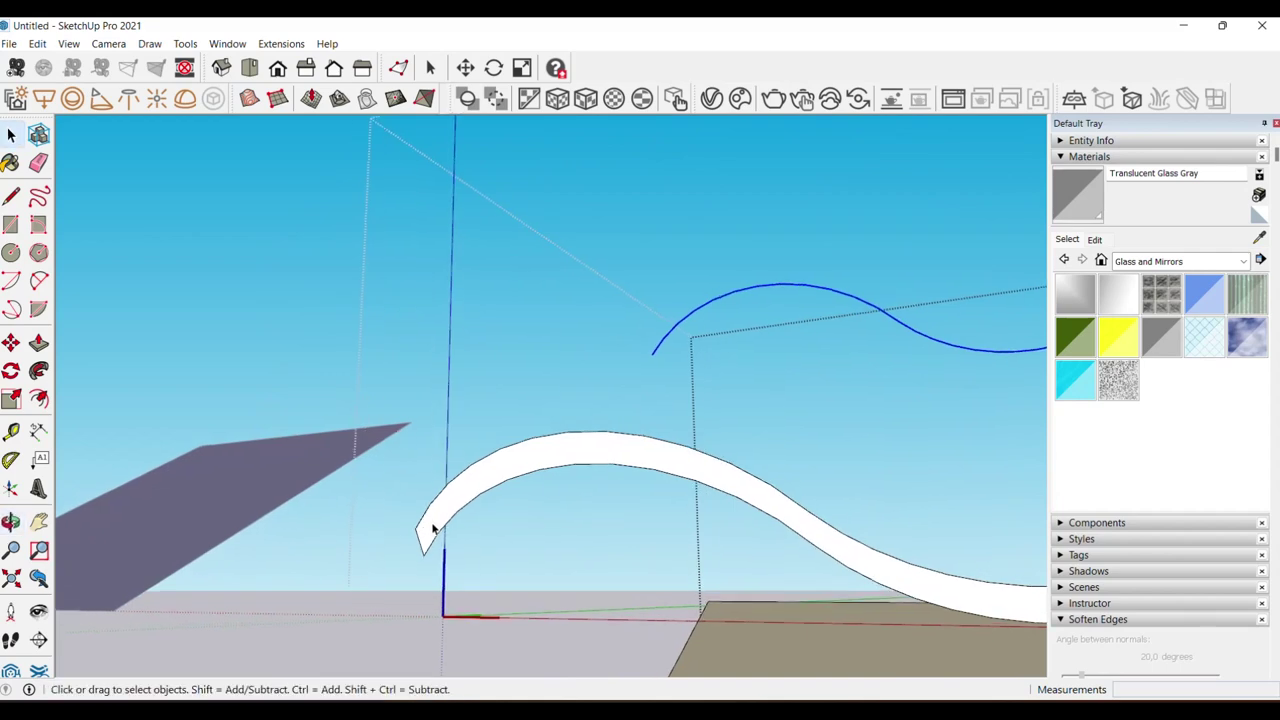
key(l)
click(412, 528)
click(671, 338)
key(space)
mouse_move(671, 338)
middle_down()
mouse_move(659, 401)
mouse_move(456, 433)
mouse_move(566, 477)
mouse_move(623, 477)
mouse_move(634, 444)
middle_up()
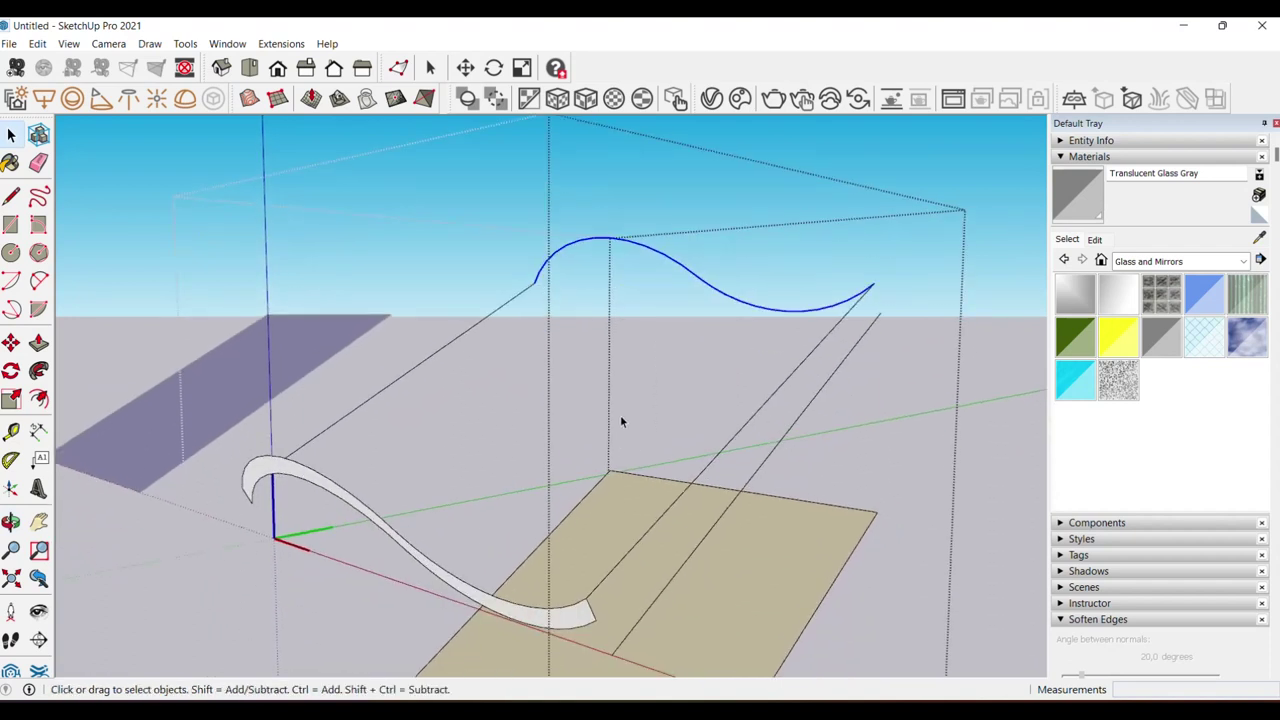
- Copy the raised curve down to the band's end as five evenly spaced copies
key(m)
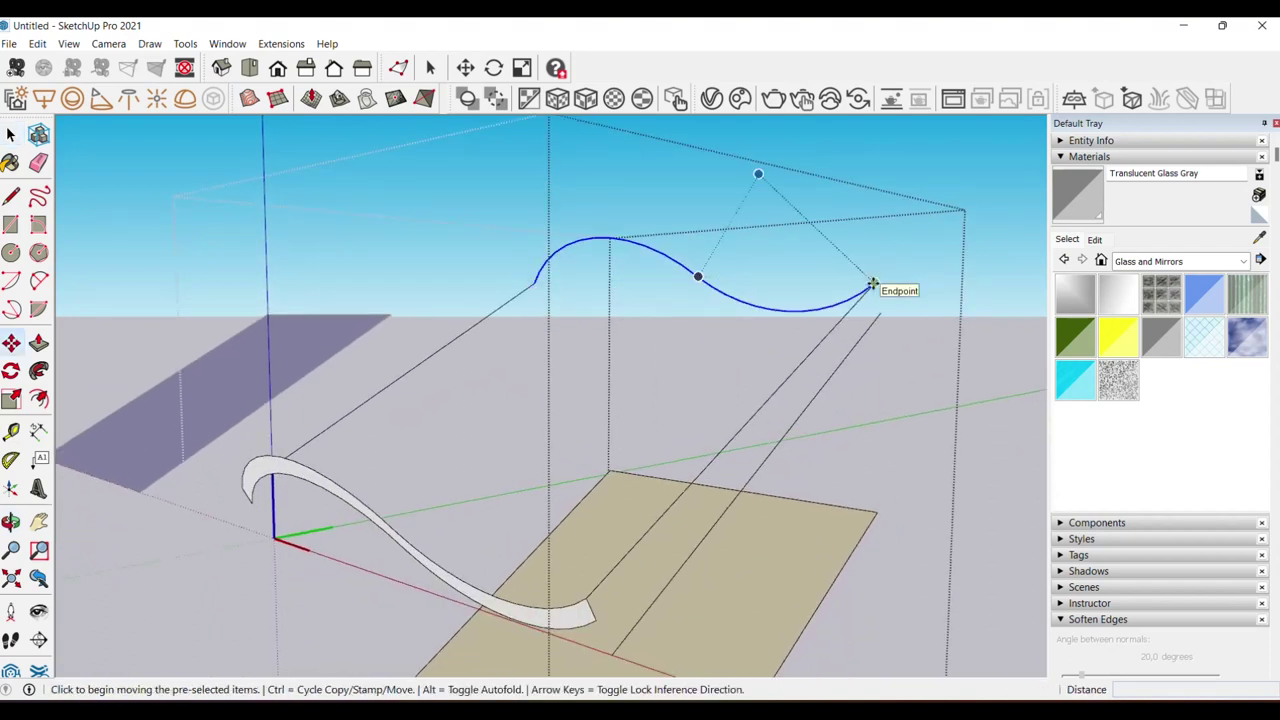
key(ctrl)
click(873, 285)
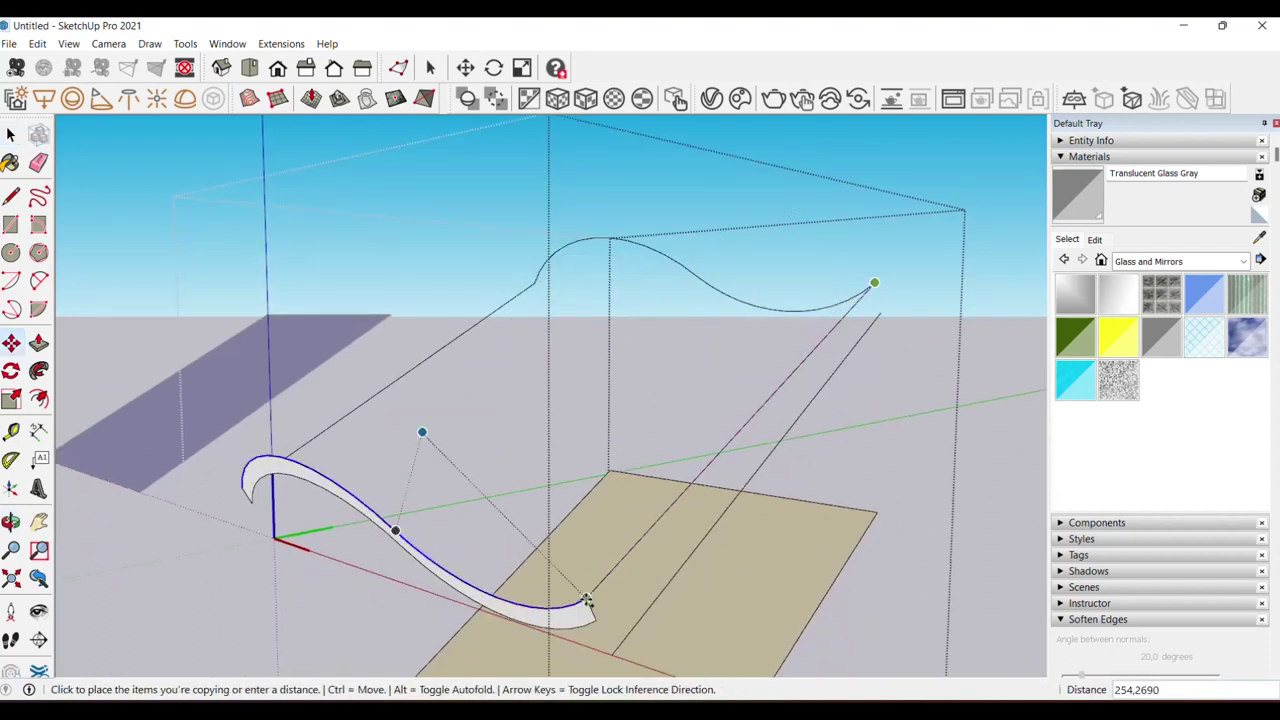
click(586, 602)
text(/5)
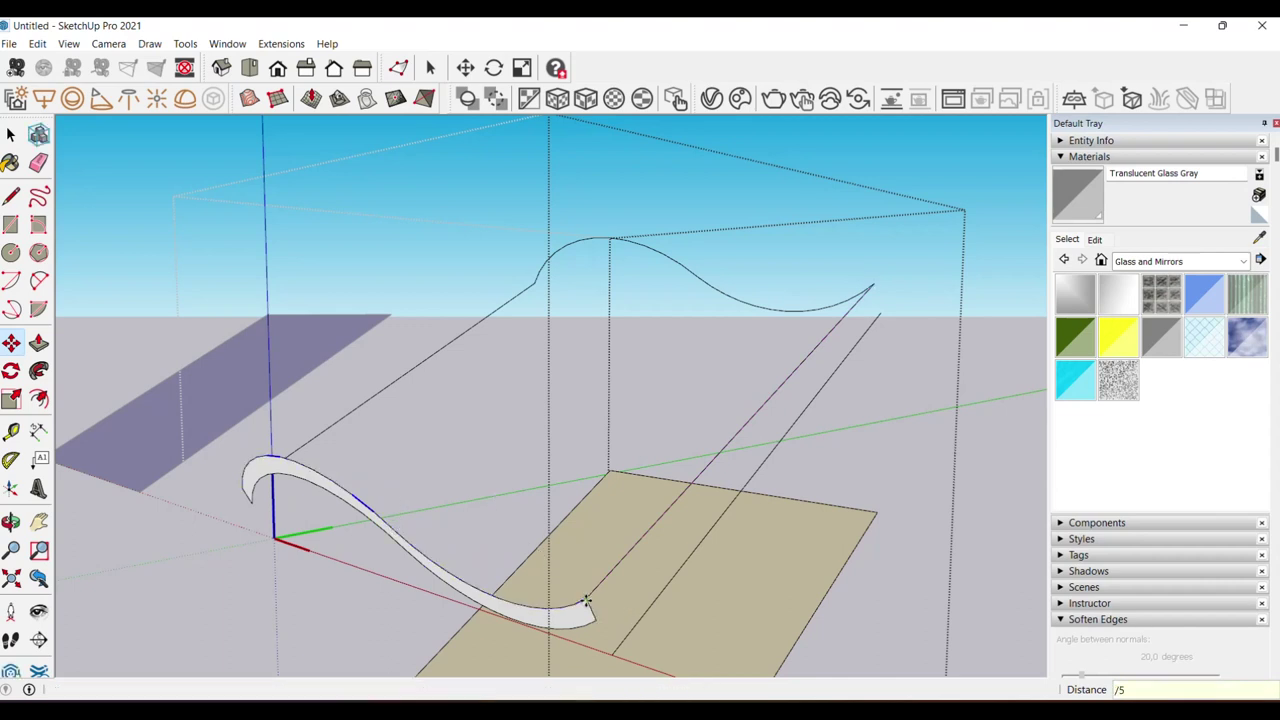
key(Return)
key(space)
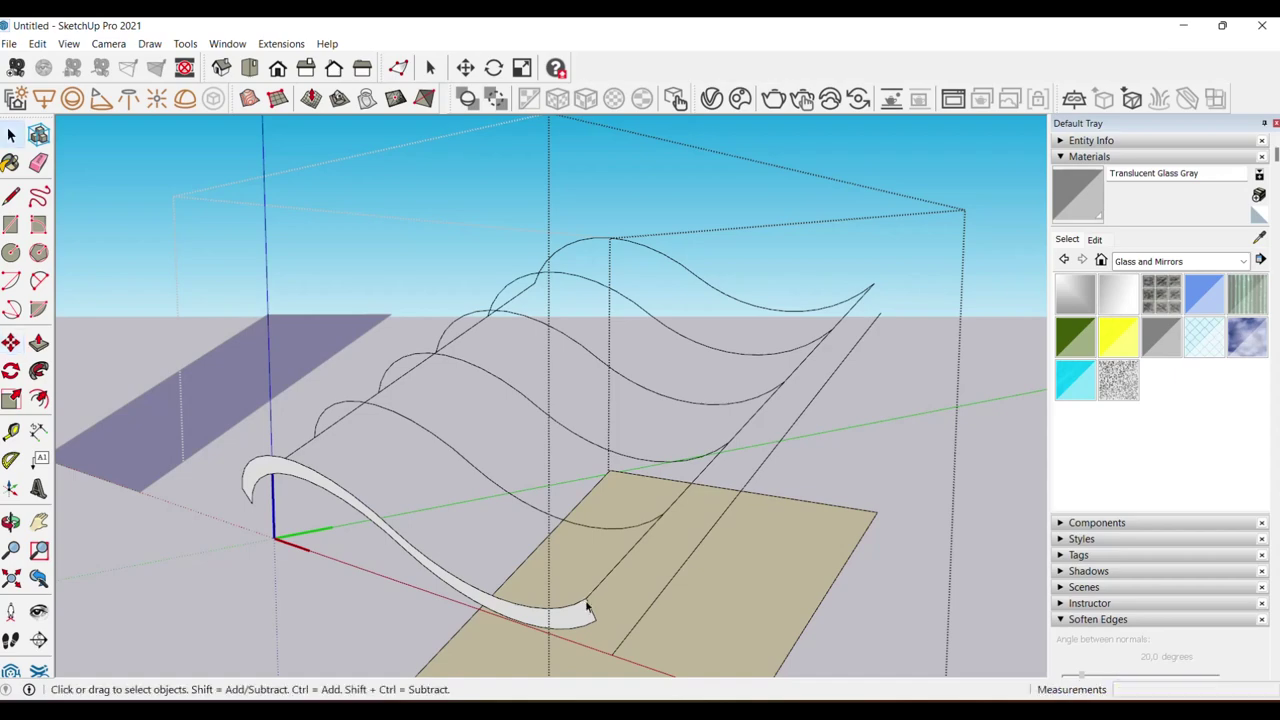
middle_drag(567, 545, 620, 485)
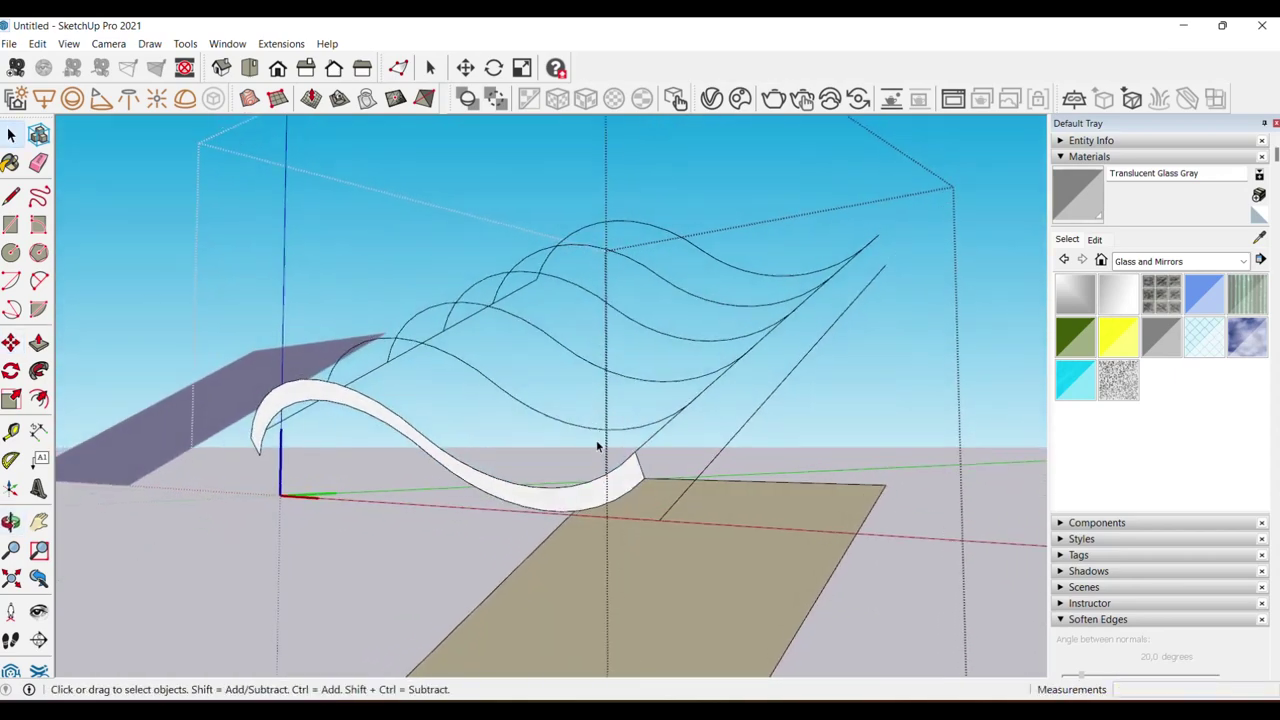
mouse_move(614, 491)
middle_down()
mouse_move(700, 428)
mouse_move(663, 431)
mouse_move(677, 427)
middle_up()
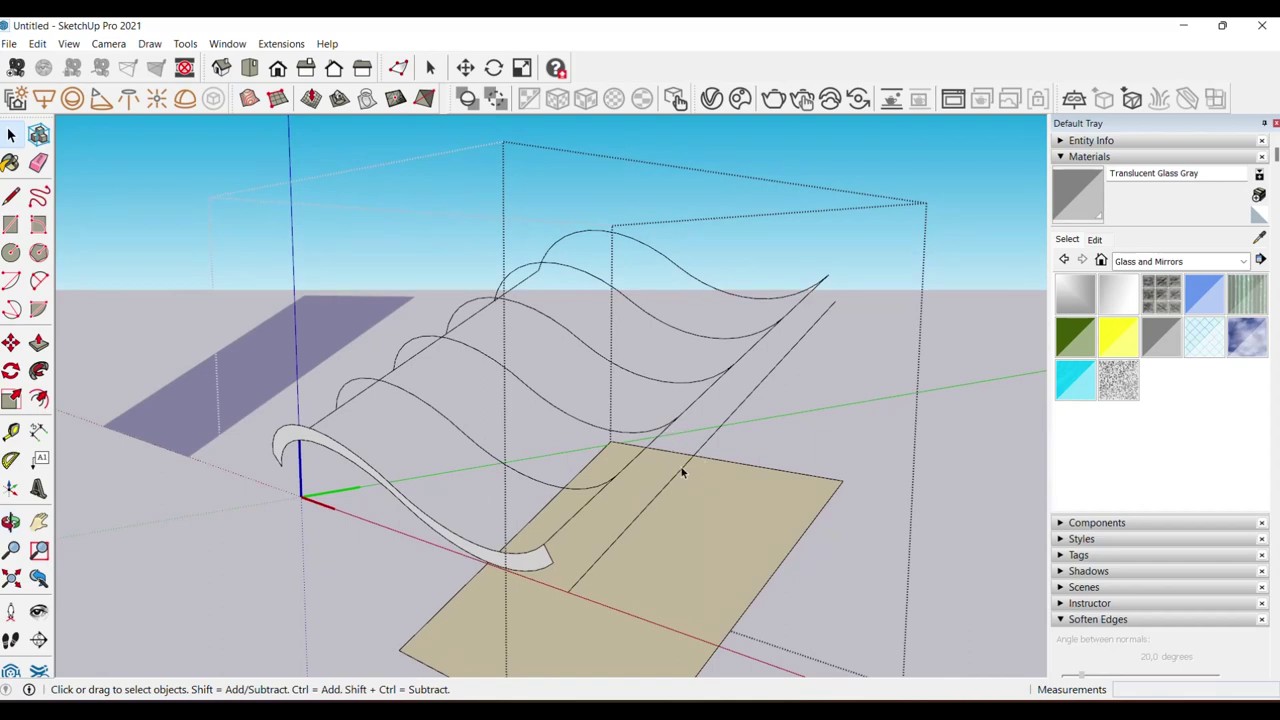
- Delete the stray diagonal line
click(687, 475)
click(718, 430)
mouse_move(723, 434)
middle_down()
mouse_move(760, 408)
mouse_move(765, 420)
middle_up()
key(Delete)
middle_drag(614, 488, 630, 523)
- Draw an edge from the ribbon's lower tip to the top wave tip
key(l)
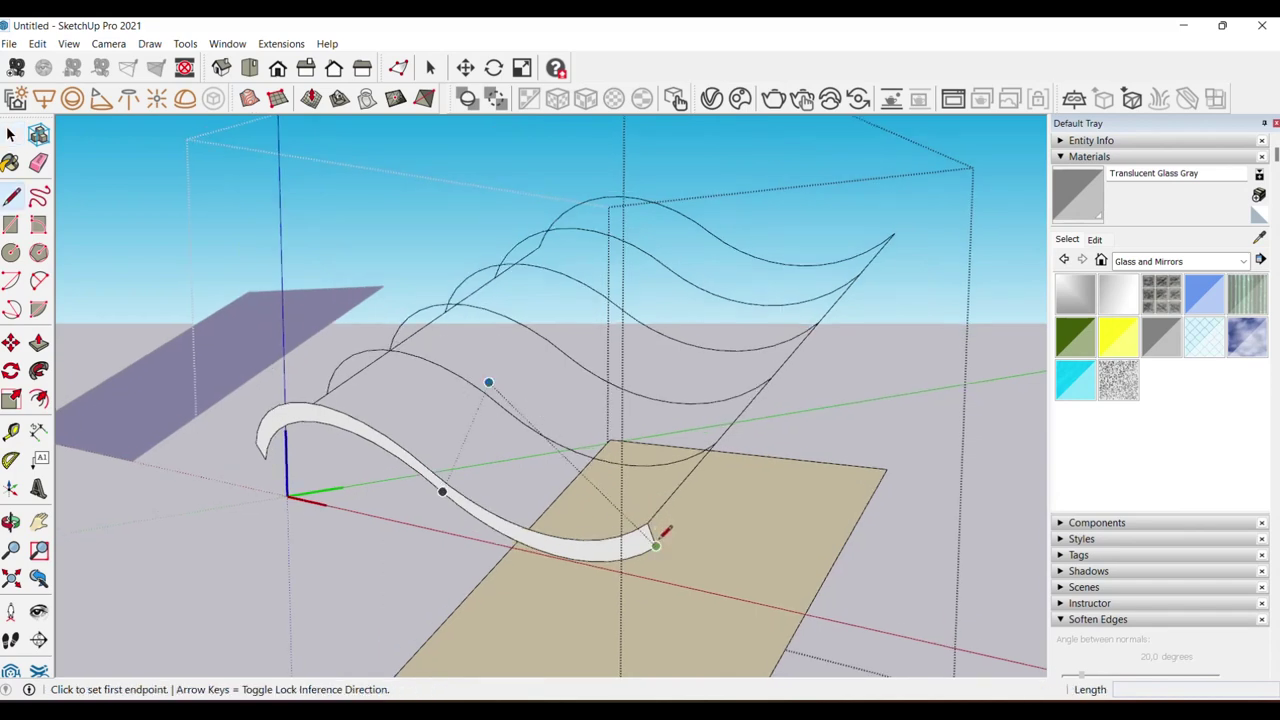
click(655, 545)
click(880, 242)
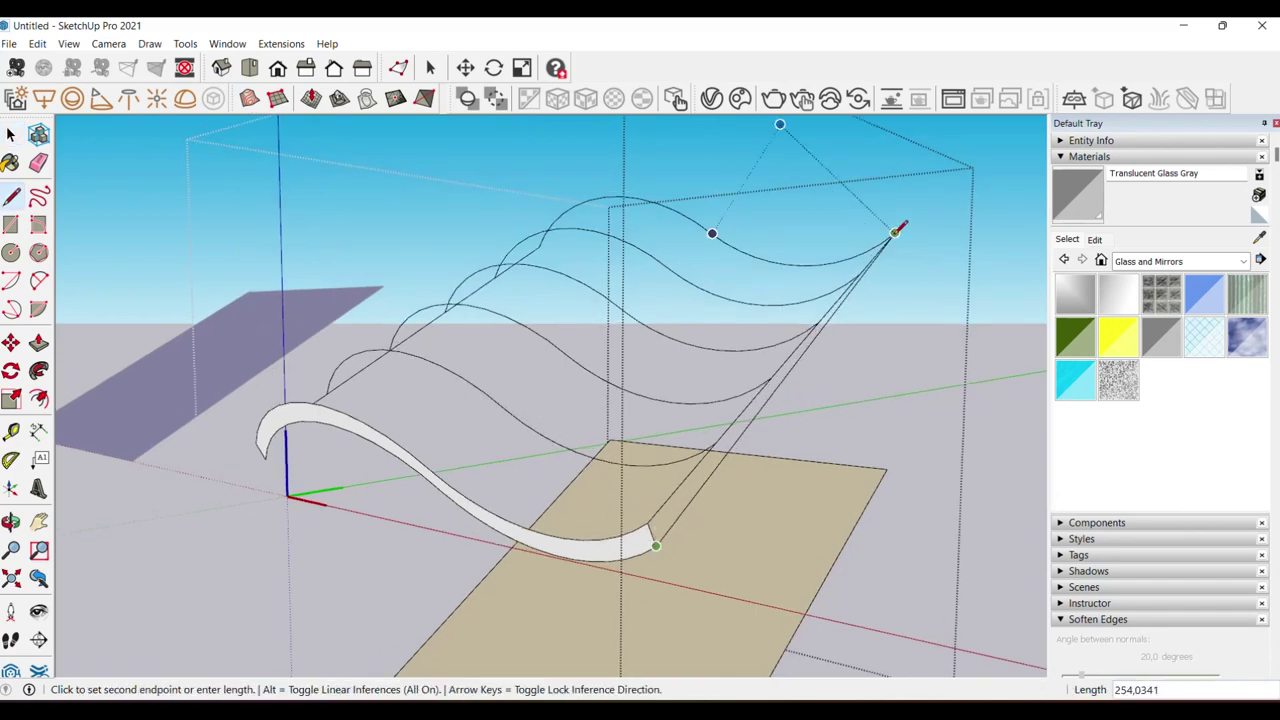
key(space)
middle_drag(780, 125, 693, 379)
middle_drag(418, 395, 608, 414)
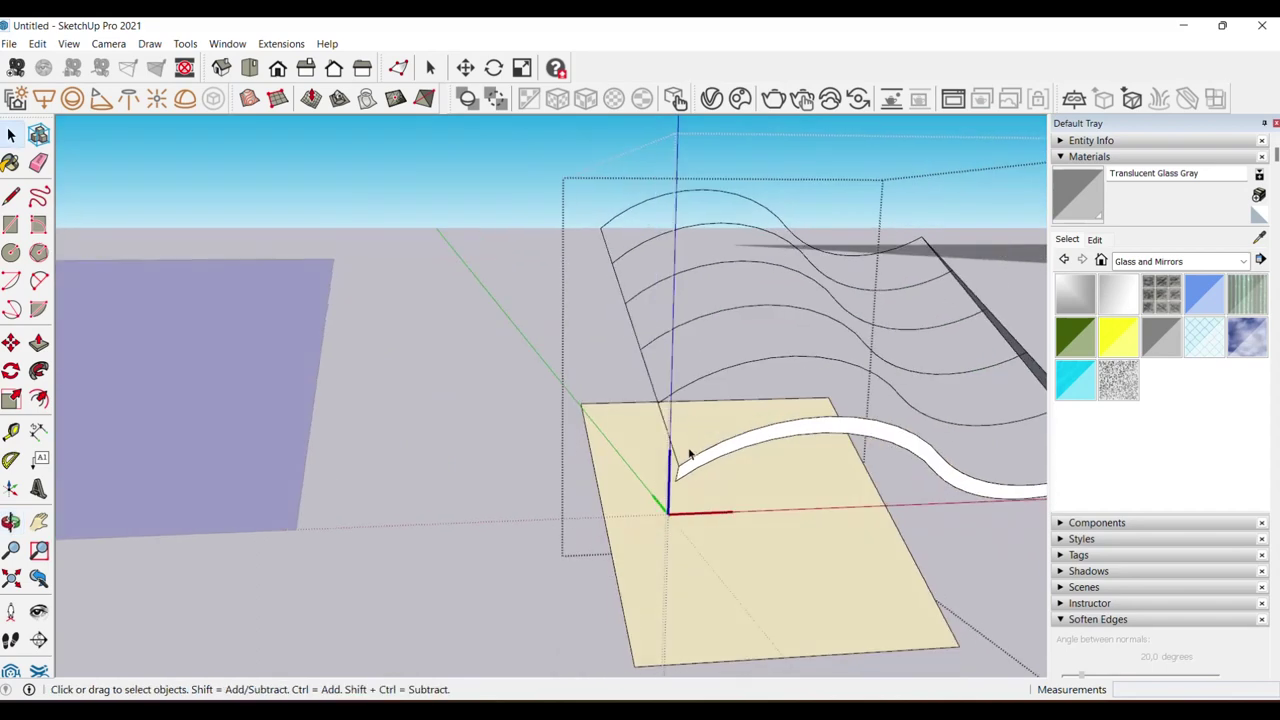
mouse_move(686, 451)
middle_down()
mouse_move(700, 480)
mouse_move(637, 374)
middle_up()
- Draw an edge from the ribbon's other tip to the wave's top-left corner
key(l)
click(678, 484)
click(588, 232)
key(space)
mouse_move(592, 234)
middle_down()
mouse_move(677, 300)
mouse_move(673, 385)
mouse_move(814, 251)
mouse_move(691, 343)
middle_up()
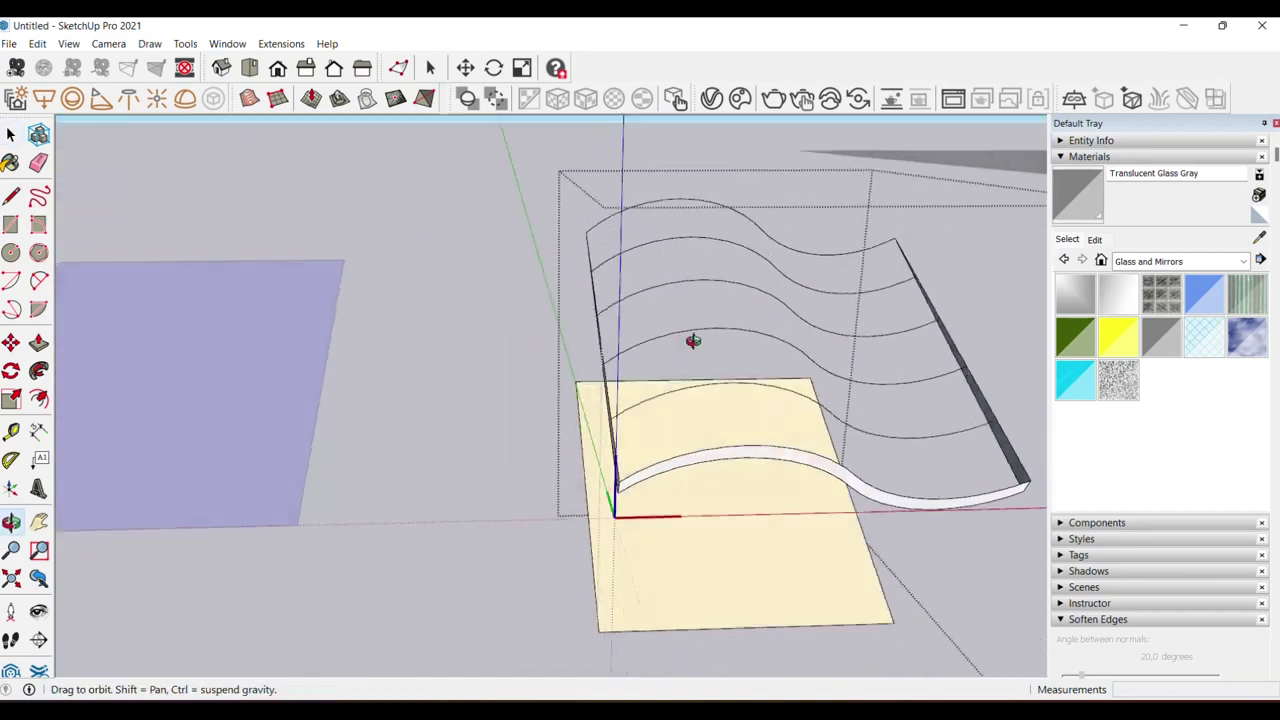
mouse_move(814, 400)
middle_down()
mouse_move(769, 282)
mouse_move(781, 316)
middle_up()
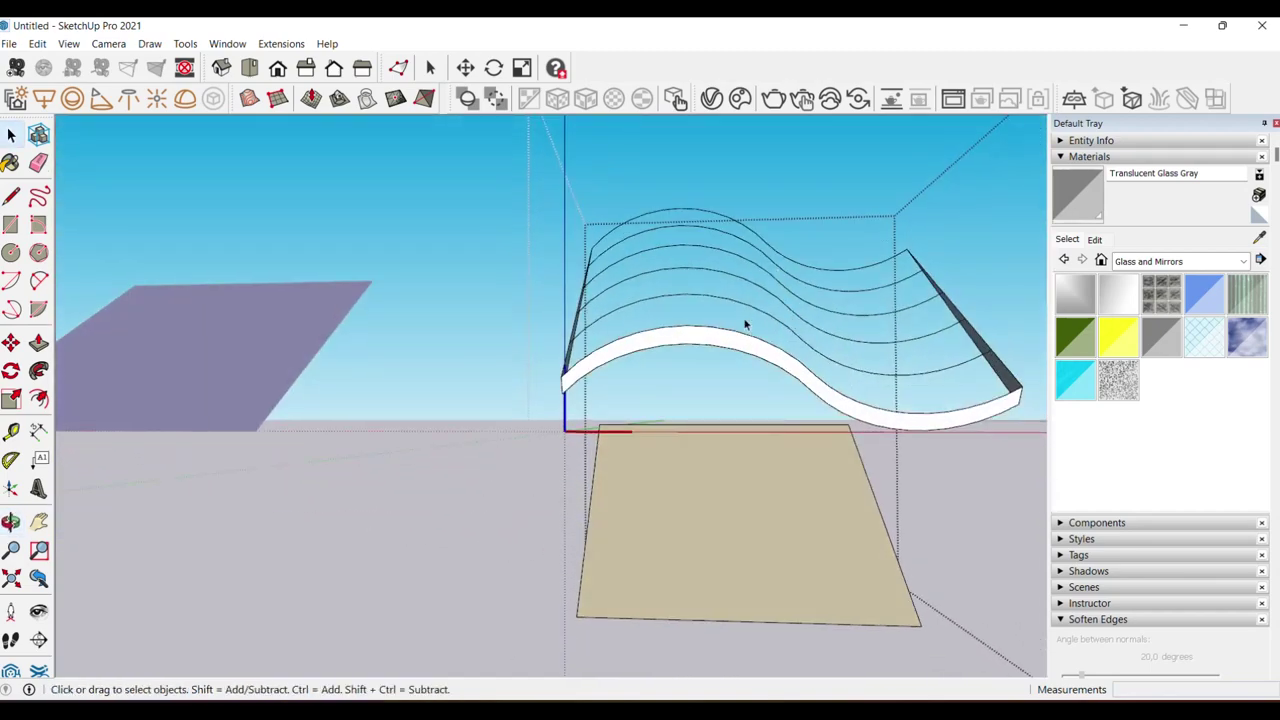
drag(743, 320, 658, 193)
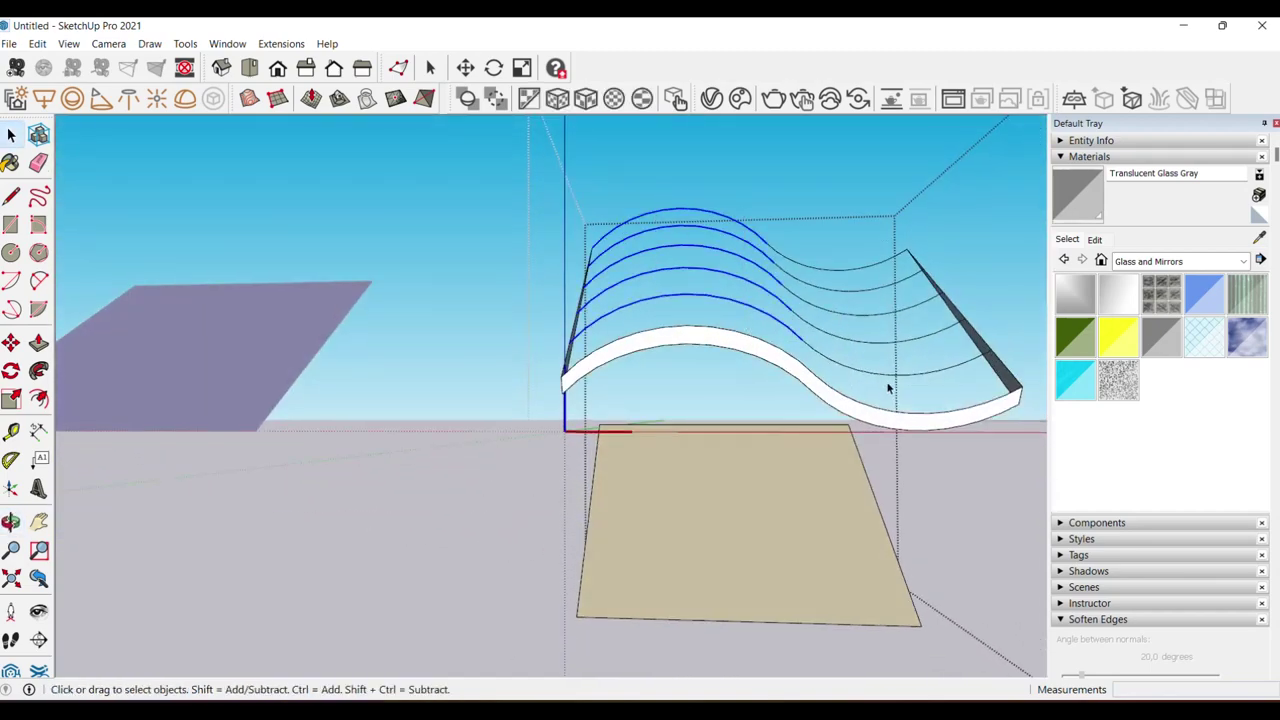
- Select all the wave curves, leaving the white plank face out of the selection
drag(828, 252, 828, 252)
mouse_move(828, 252)
middle_down()
mouse_move(694, 306)
mouse_move(733, 400)
middle_up()
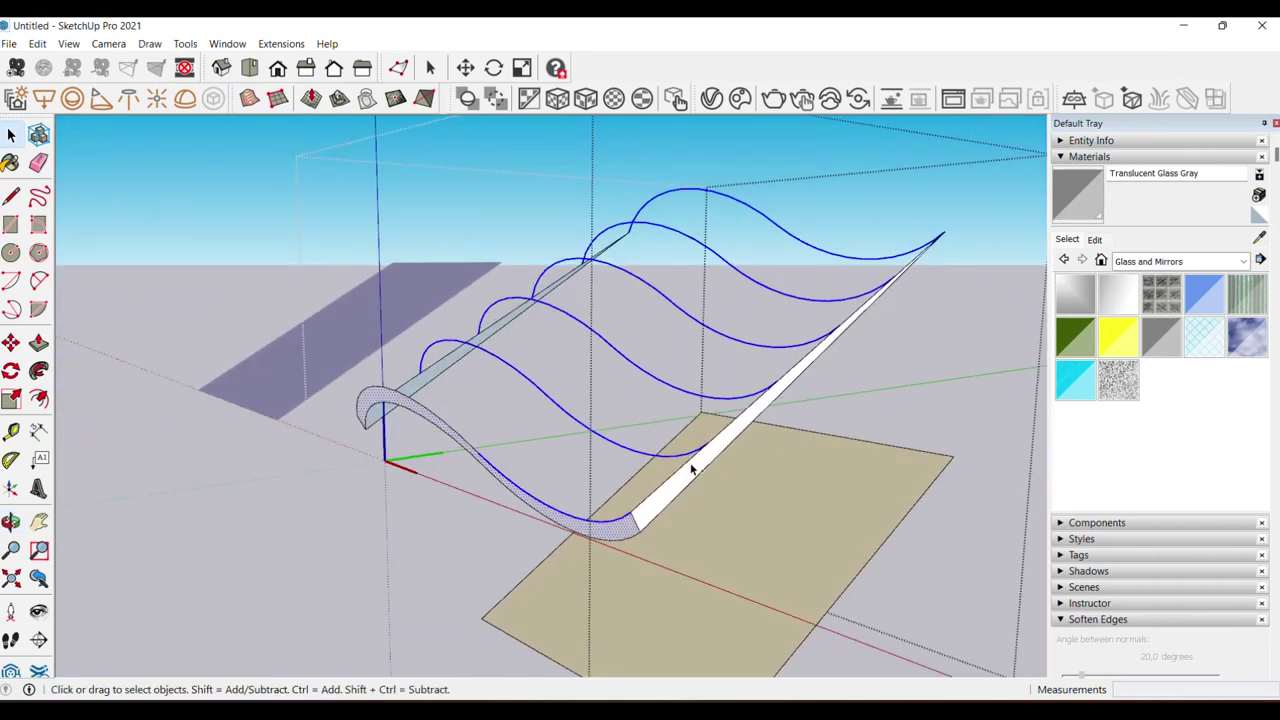
middle_drag(765, 393, 757, 423)
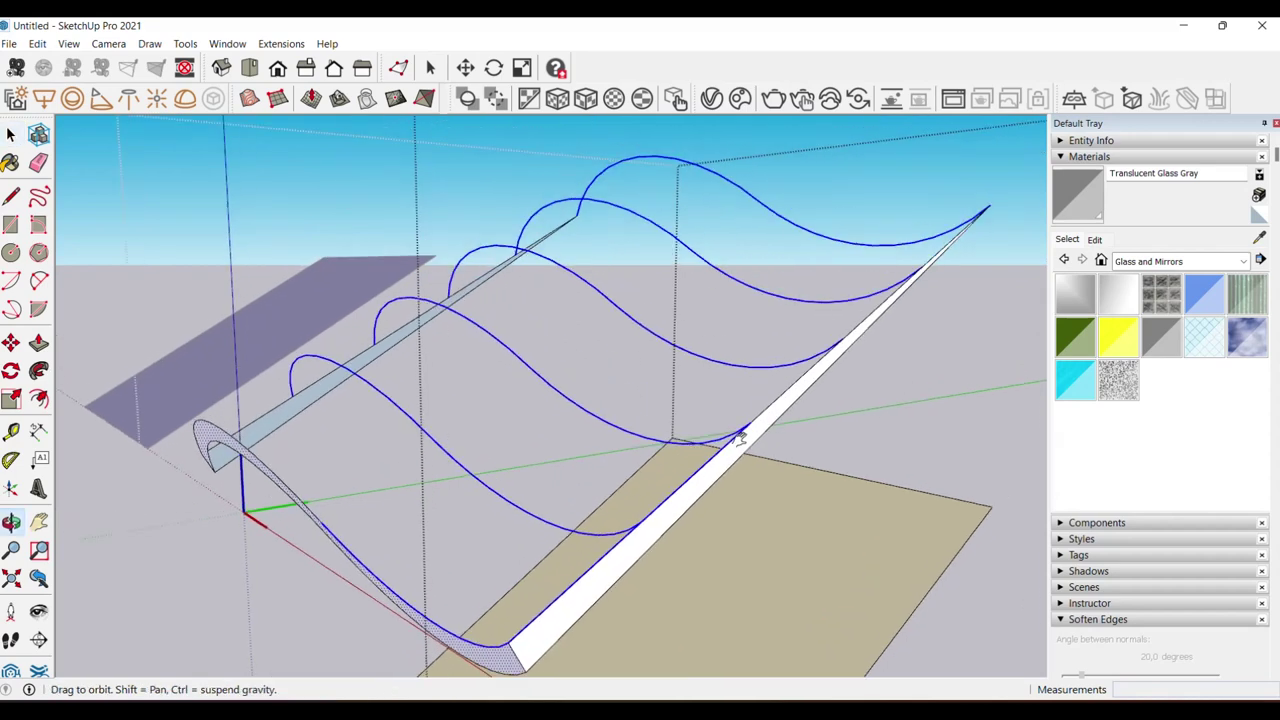
scroll(737, 463, up, 2)
scroll(729, 457, up, 1)
scroll(694, 486, up, 1)
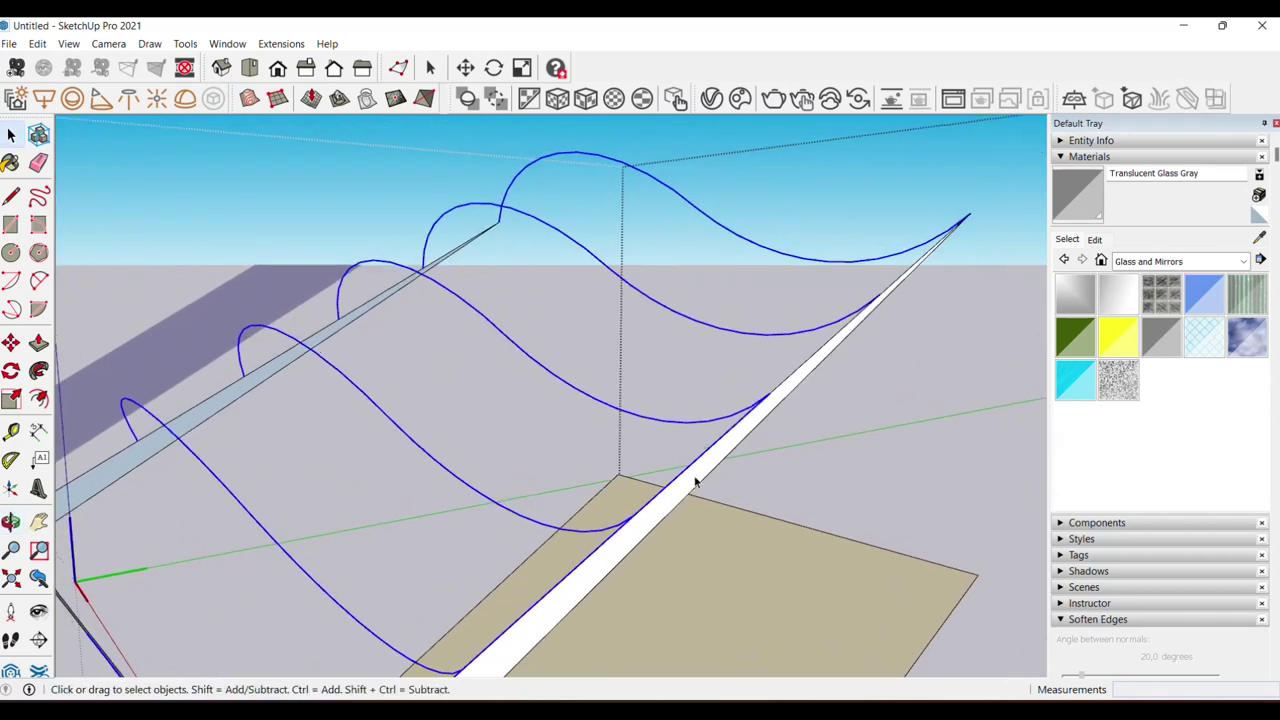
scroll(695, 482, up, 1)
shift+click(696, 482)
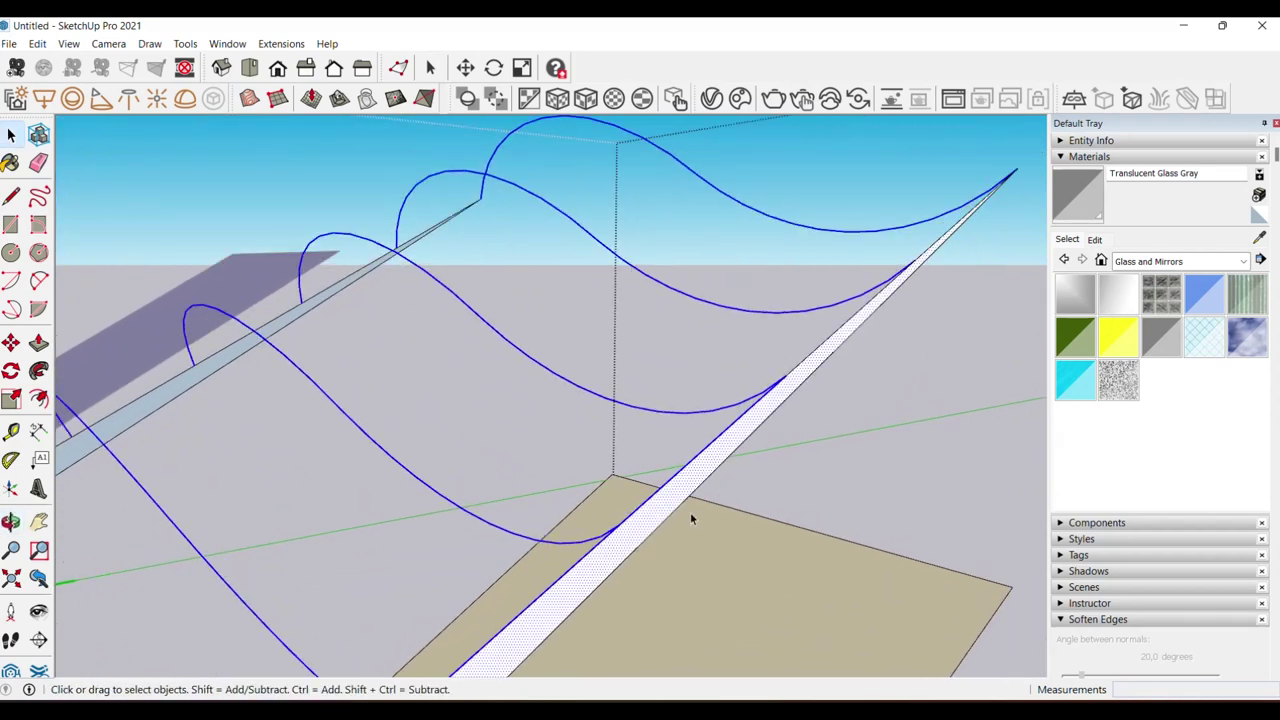
shift+click(696, 482)
- Orbit and zoom to inspect the selected curves at the plank end
mouse_move(723, 457)
middle_down()
mouse_move(680, 491)
mouse_move(737, 449)
mouse_move(785, 440)
mouse_move(471, 486)
mouse_move(831, 380)
mouse_move(445, 507)
middle_up()
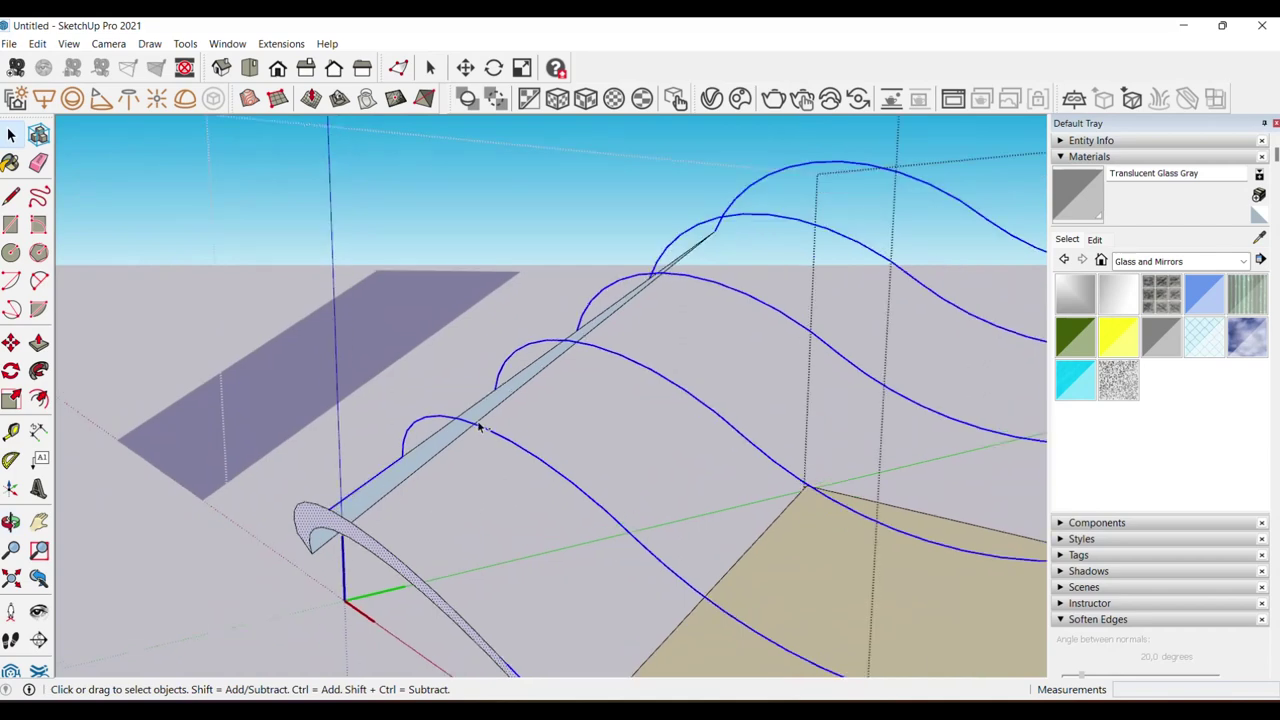
middle_drag(516, 391, 508, 441)
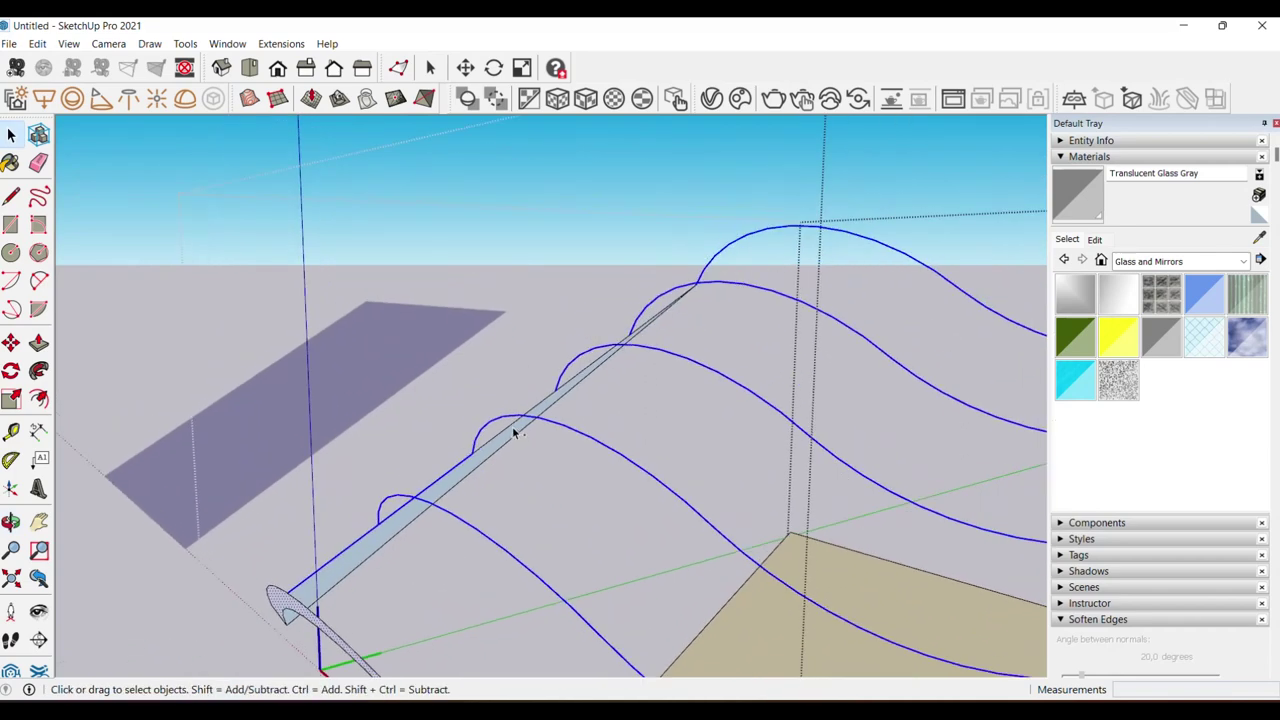
scroll(546, 402, up, 2)
scroll(574, 385, up, 2)
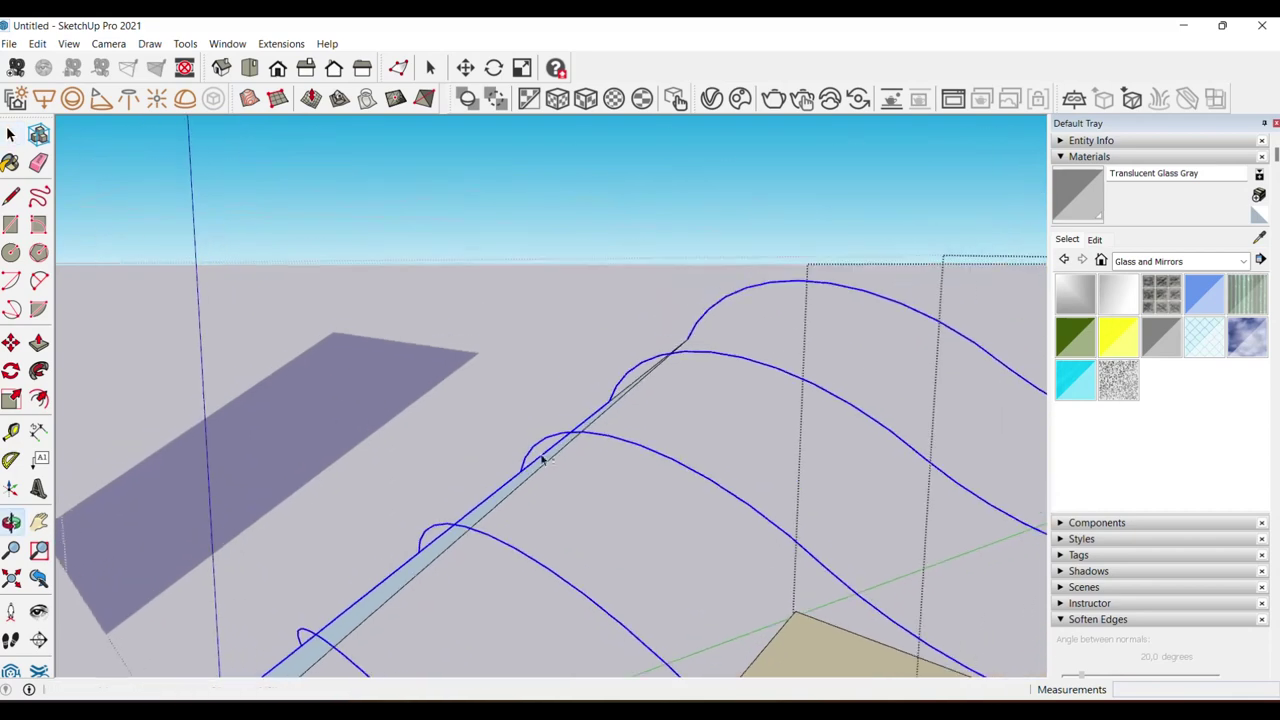
scroll(620, 397, up, 1)
scroll(623, 399, down, 3)
scroll(528, 423, up, 2)
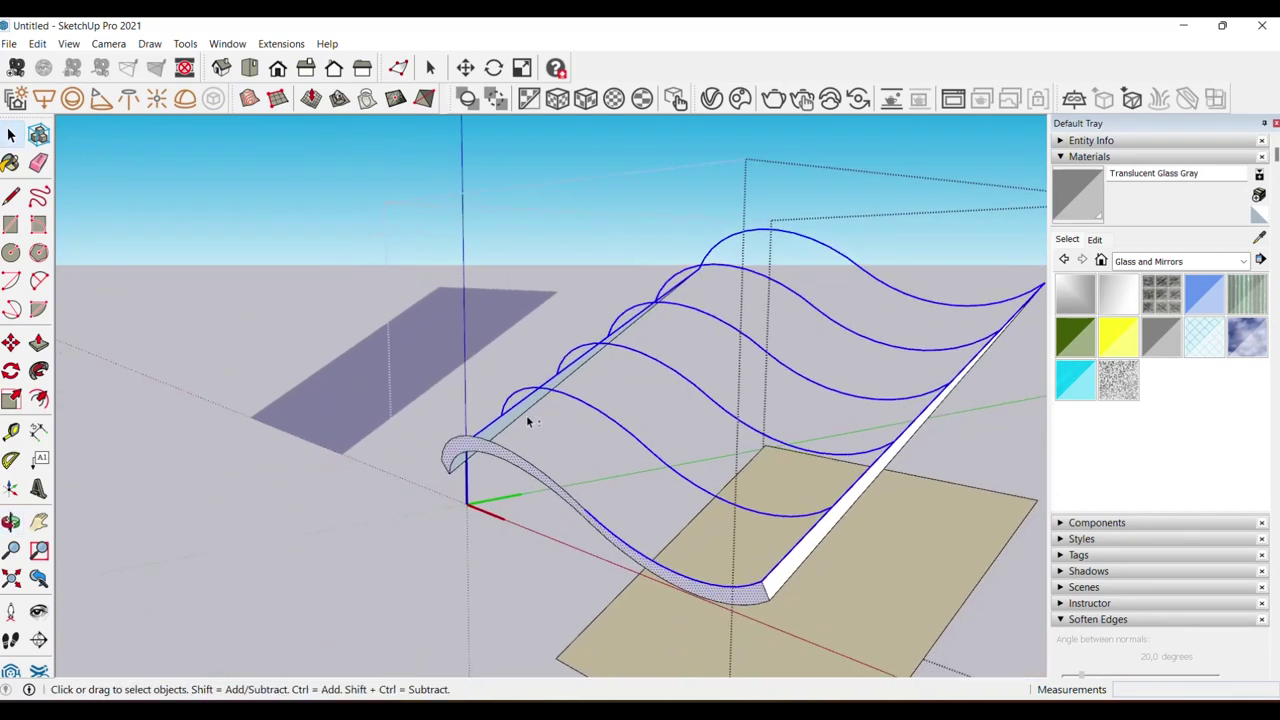
scroll(528, 423, up, 1)
scroll(483, 449, up, 2)
scroll(484, 440, up, 1)
scroll(487, 432, up, 1)
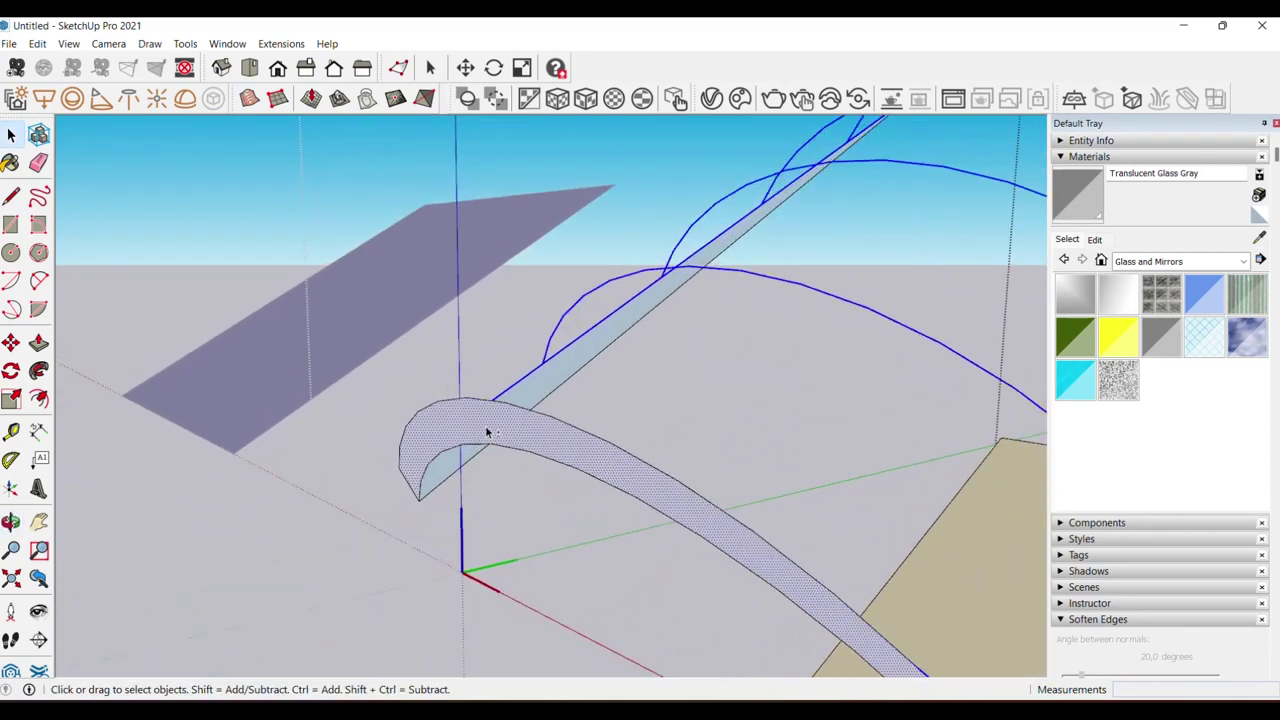
middle_drag(487, 432, 430, 362)
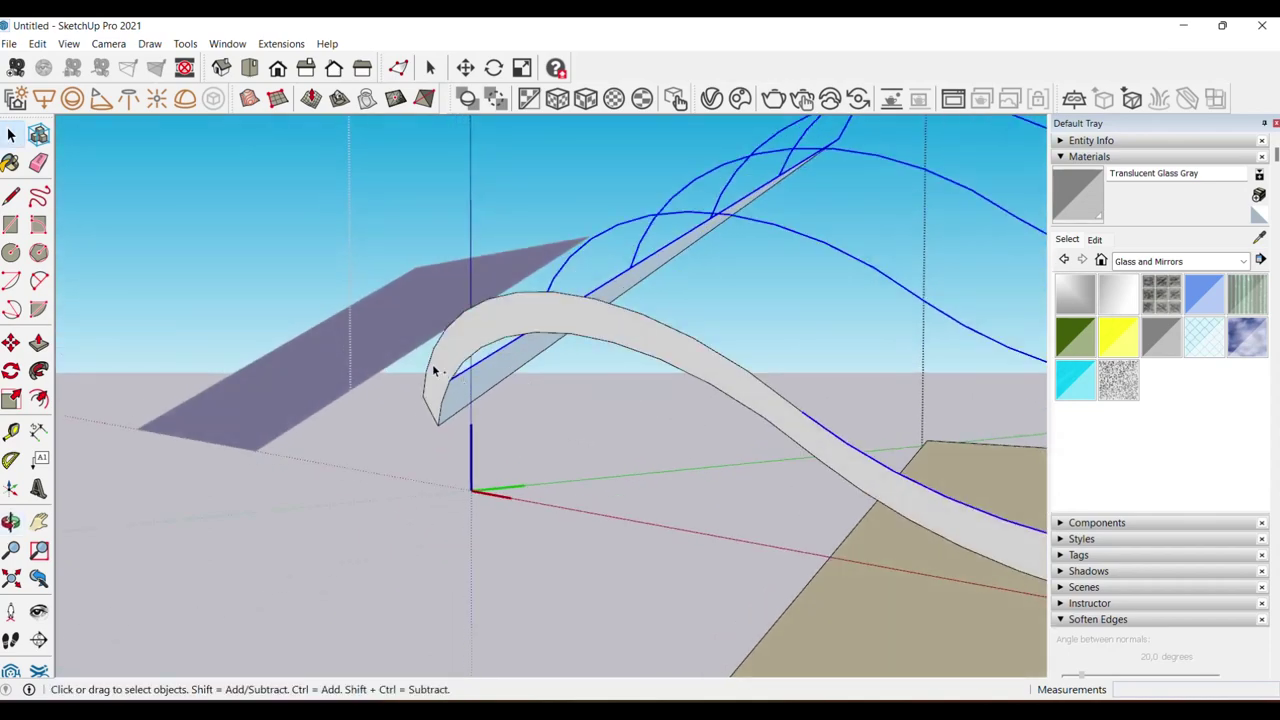
scroll(505, 365, down, 3)
mouse_move(849, 449)
middle_down()
mouse_move(643, 437)
mouse_move(490, 410)
middle_up()
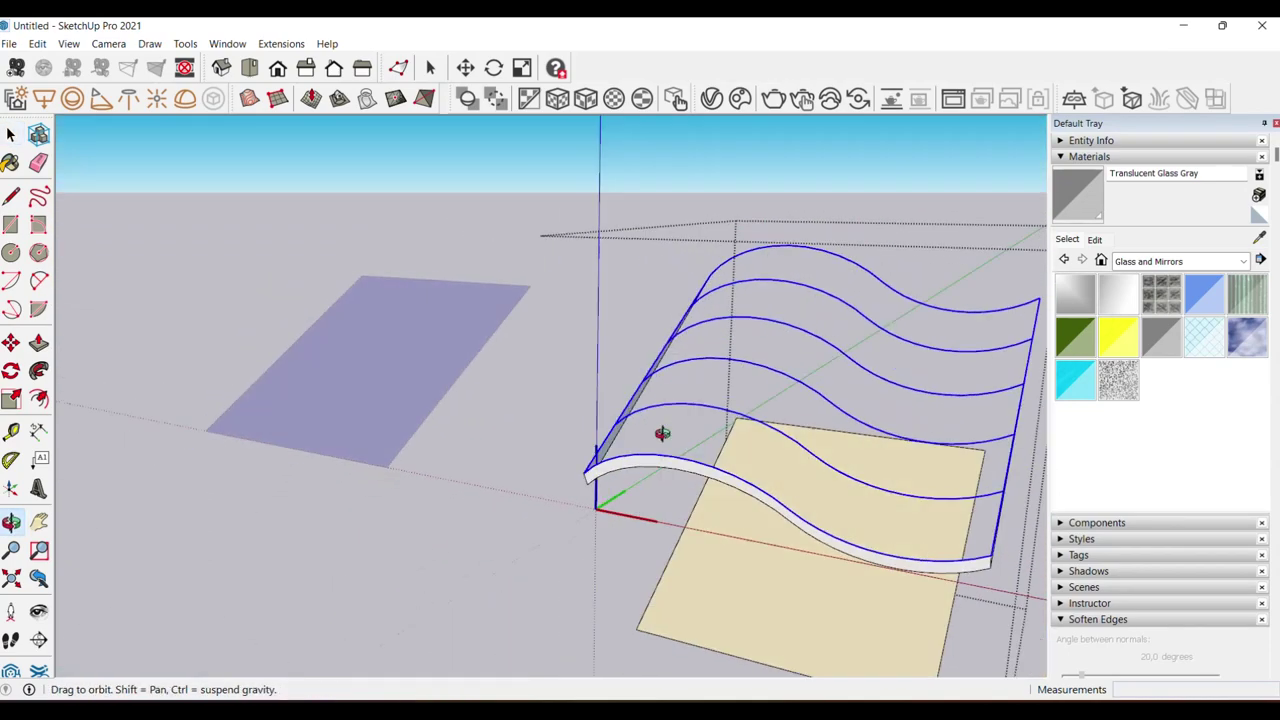
- Turn on the Sandbox toolbar from View > Toolbars
click(70, 44)
click(96, 60)
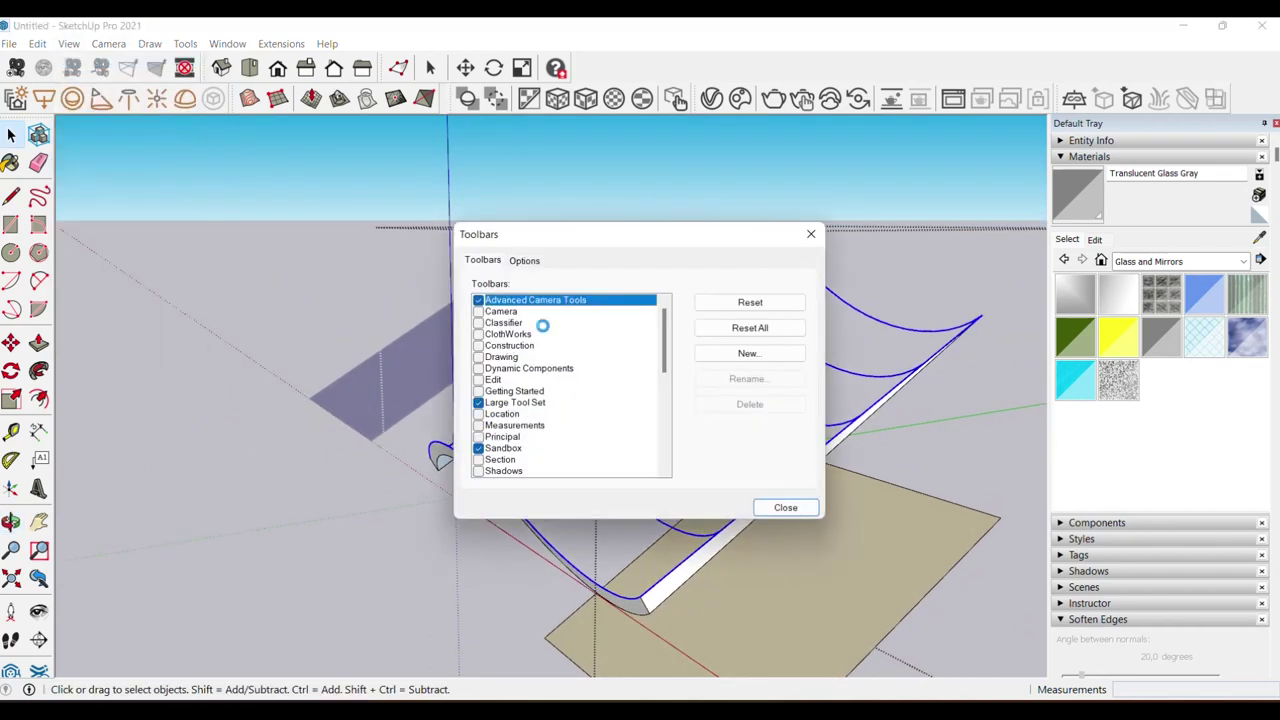
scroll(565, 380, down, 1)
click(517, 421)
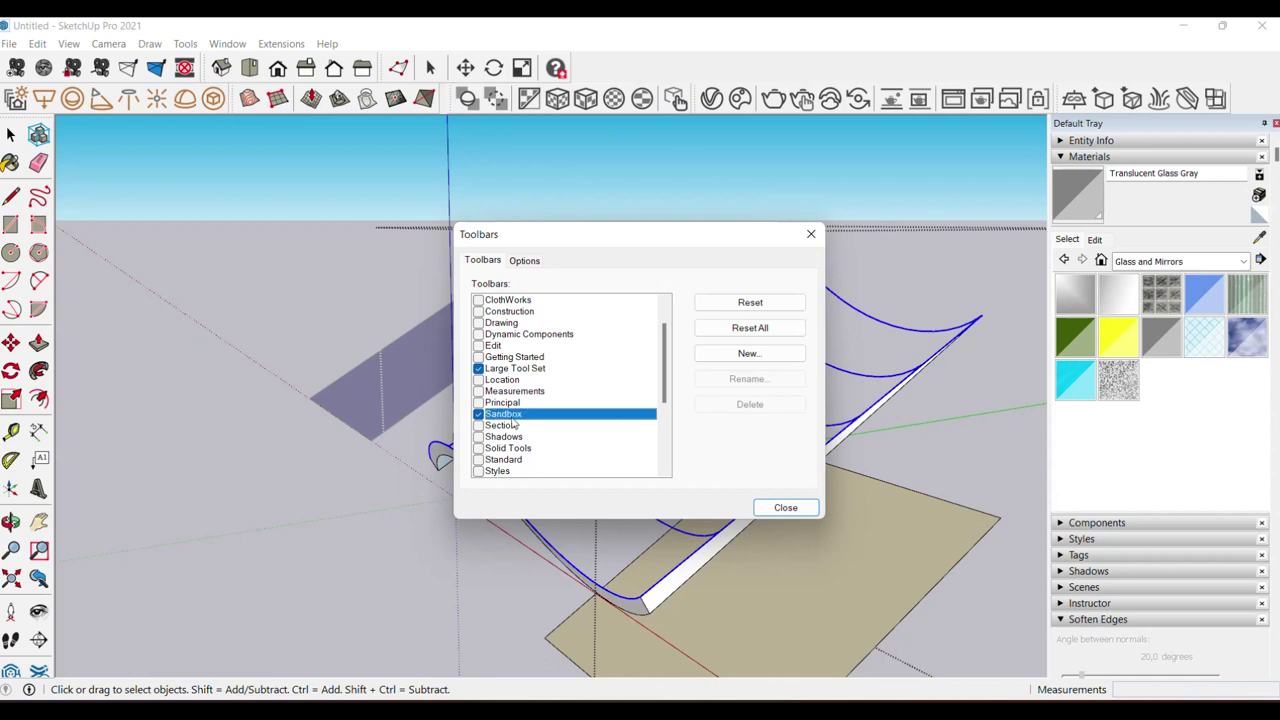
click(481, 418)
click(481, 418)
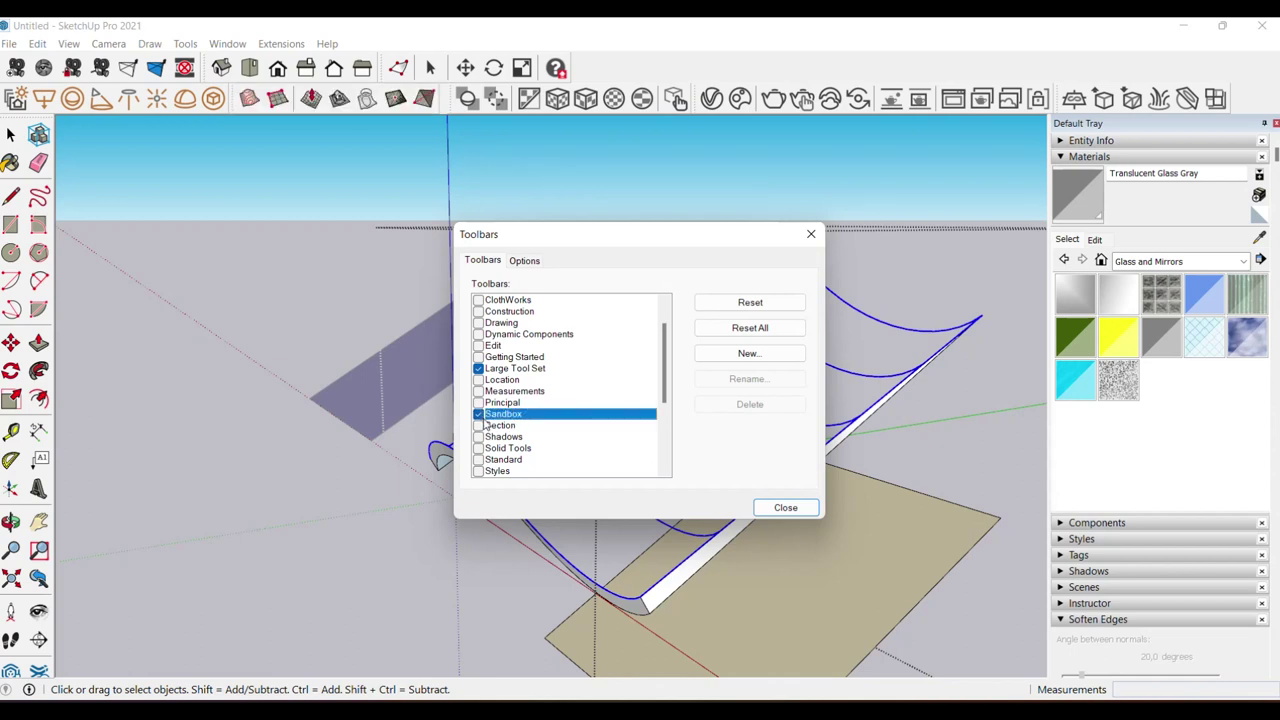
click(811, 234)
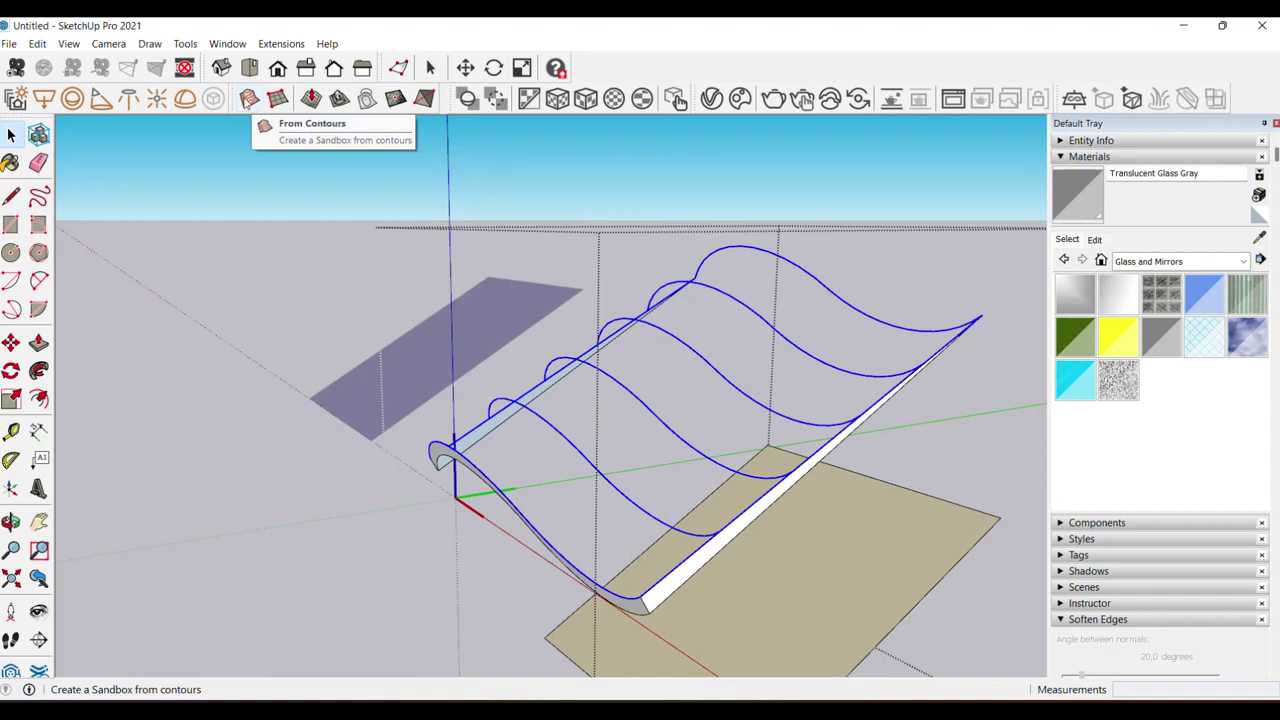
- Build a From Contours surface from the curves and explode its group
click(249, 99)
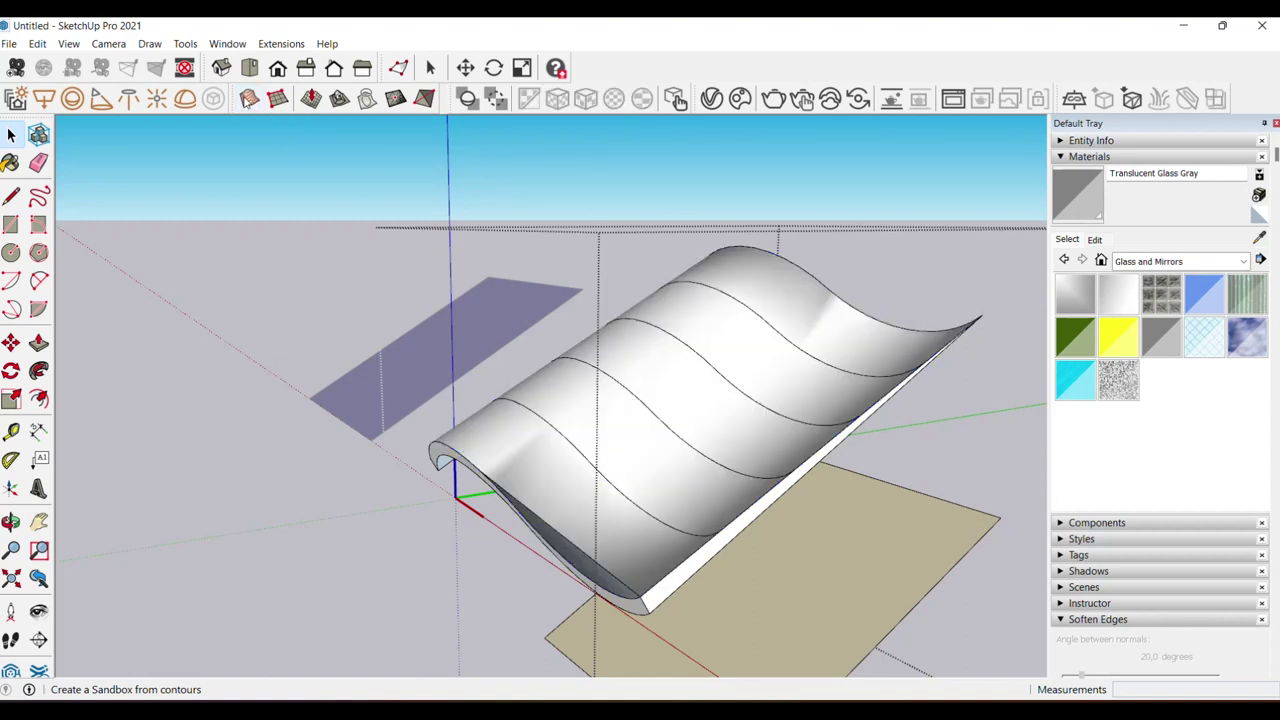
middle_drag(541, 319, 697, 394)
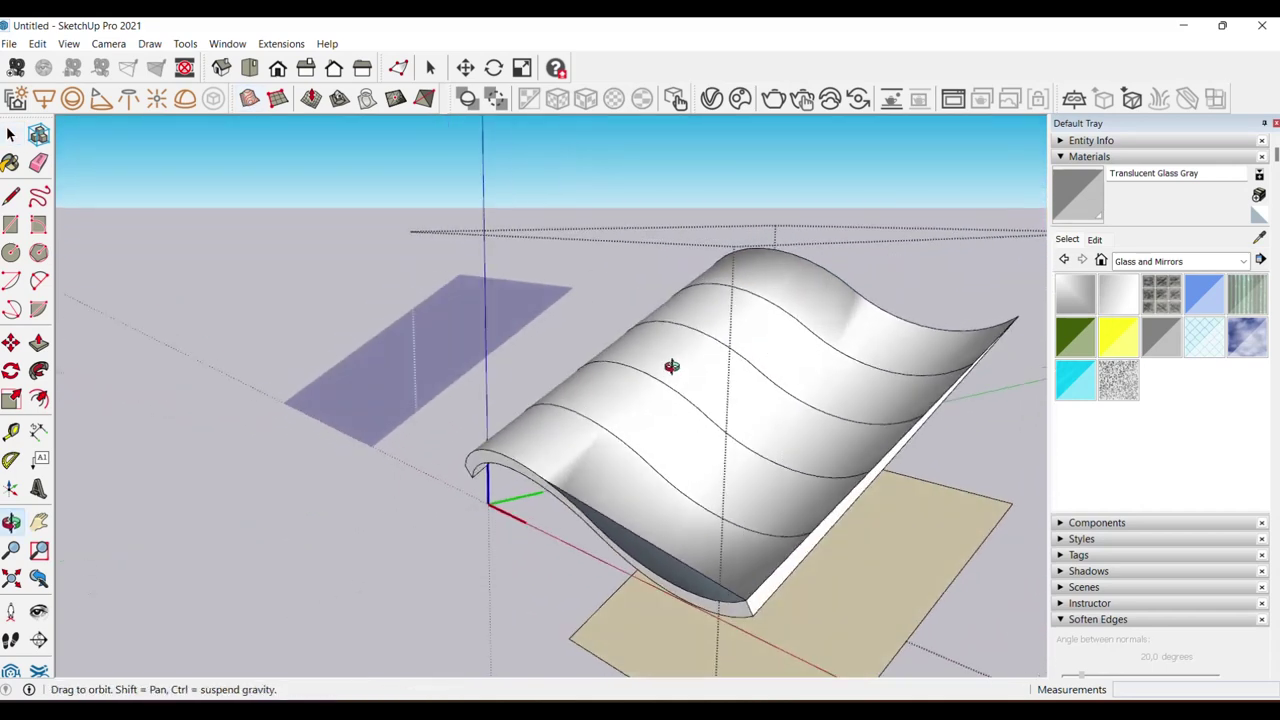
click(697, 394)
right_click(688, 380)
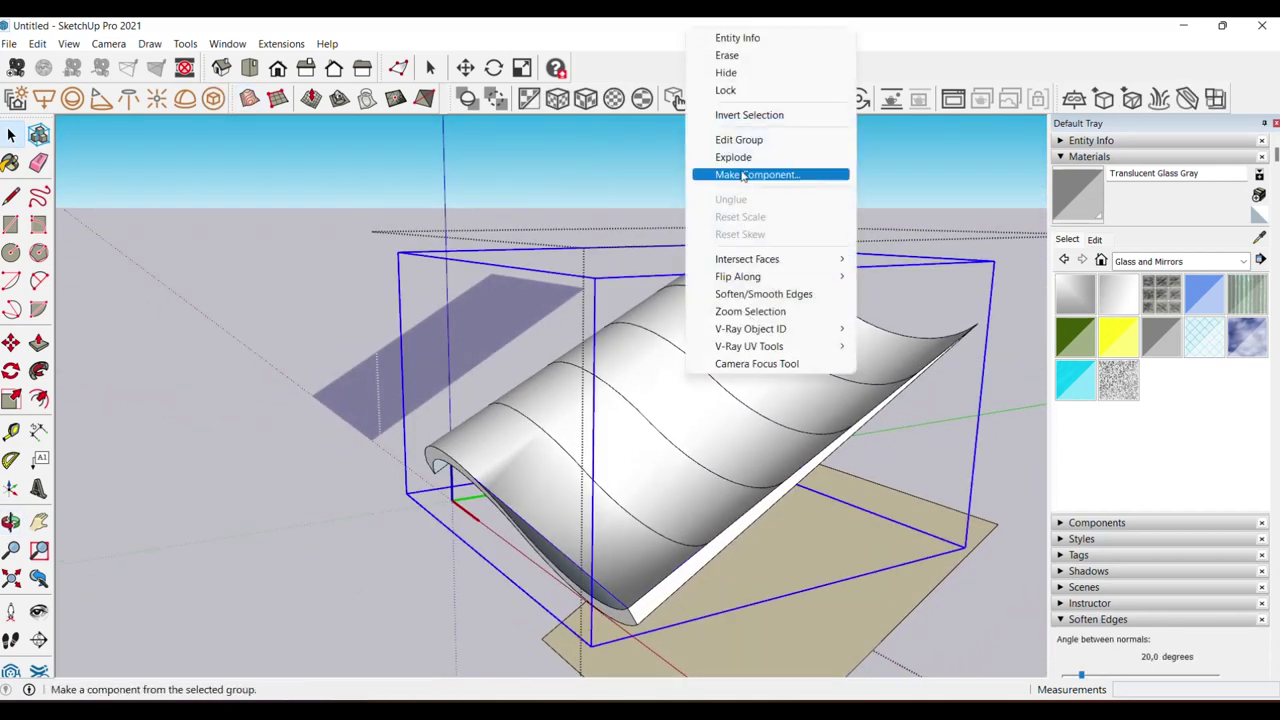
click(741, 158)
- Make the surface's underside face into its own group
click(686, 371)
mouse_move(686, 371)
middle_down()
mouse_move(771, 371)
mouse_move(766, 414)
middle_up()
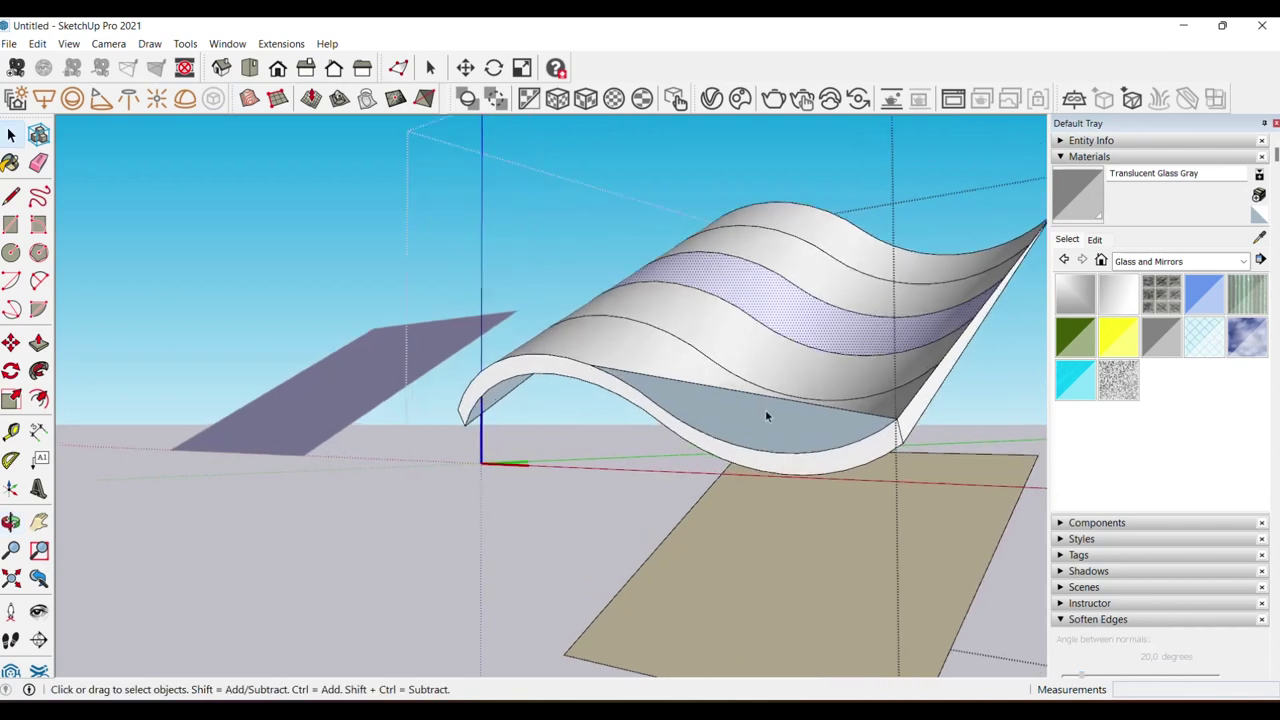
scroll(769, 416, up, 1)
right_click(769, 416)
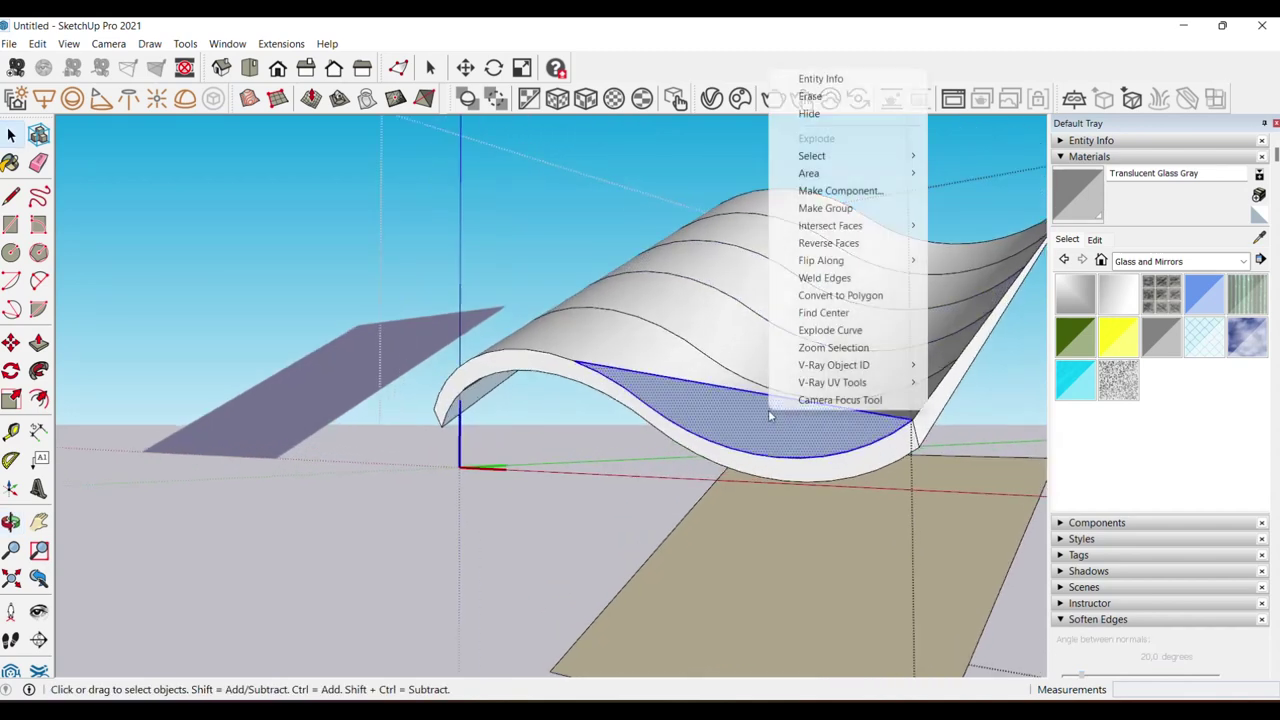
click(810, 222)
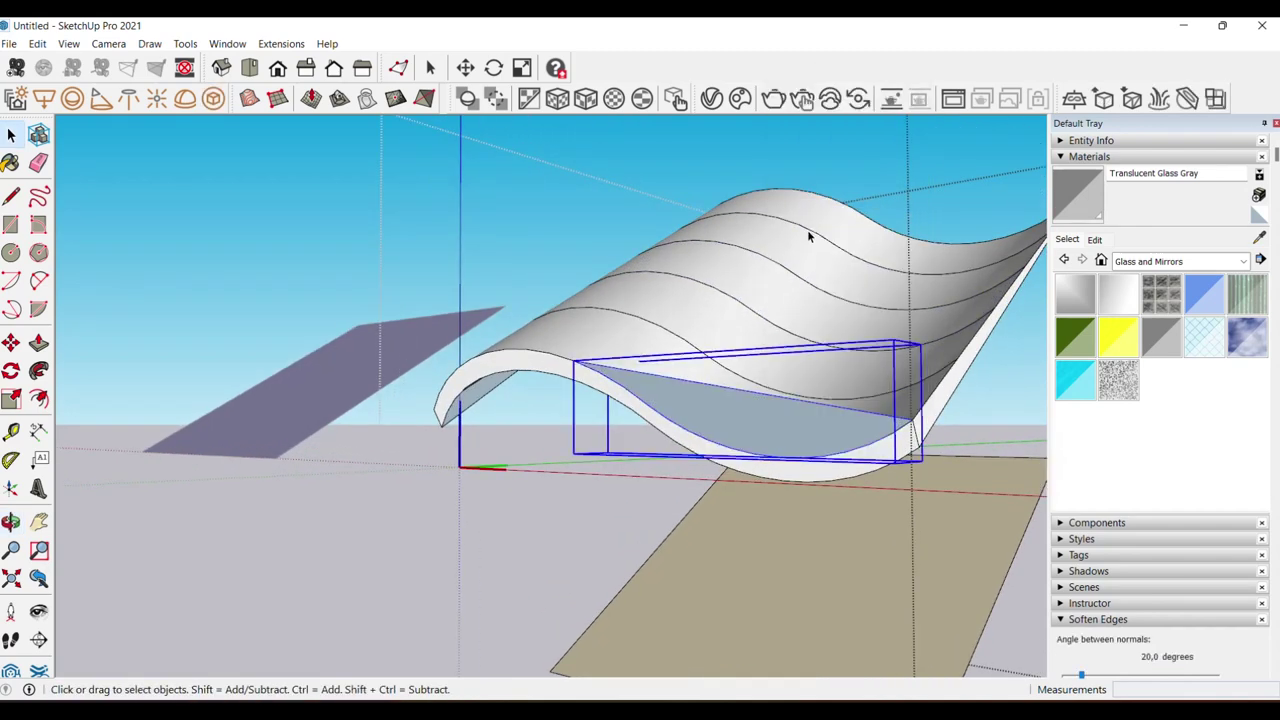
click(789, 363)
mouse_move(789, 363)
middle_down()
mouse_move(811, 457)
mouse_move(786, 468)
mouse_move(689, 453)
mouse_move(766, 514)
mouse_move(466, 437)
mouse_move(547, 464)
middle_up()
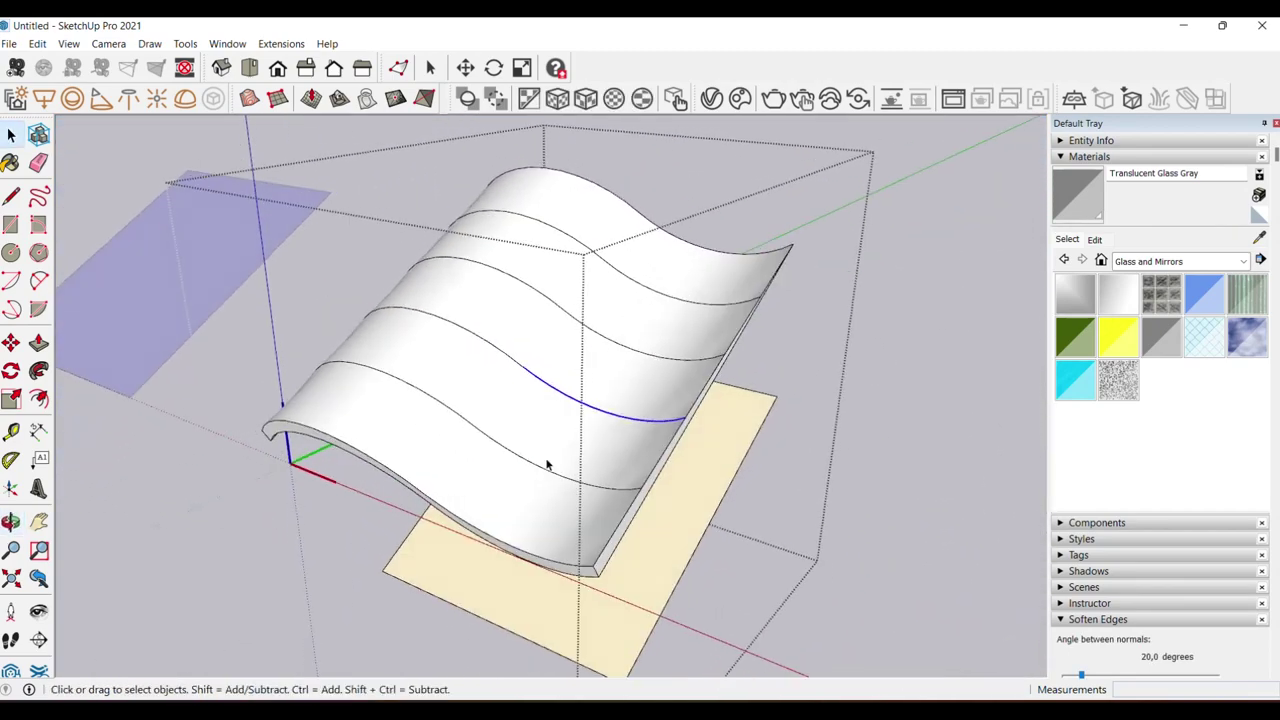
- Soften each remaining contour edge on the wavy sheet with Ctrl-Eraser
scroll(570, 475, up, 2)
key(e)
scroll(597, 485, up, 2)
ctrl+drag(595, 485, 601, 420)
ctrl+click(610, 364)
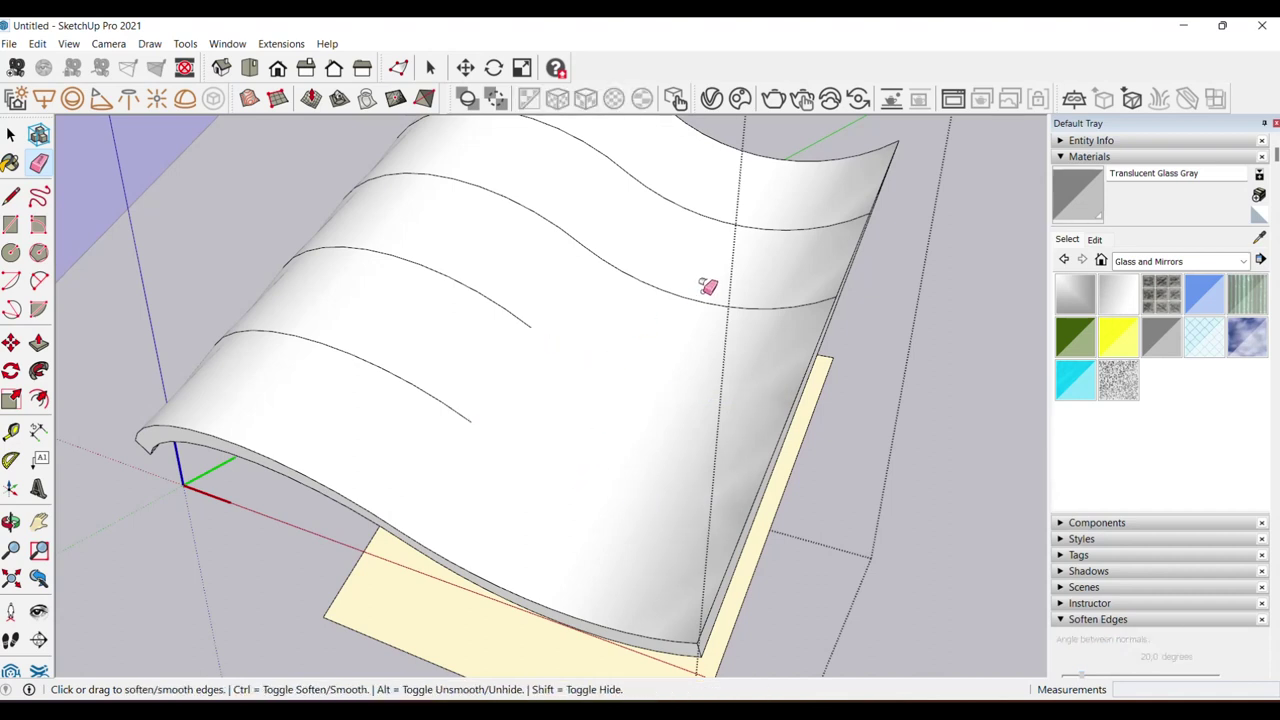
ctrl+click(698, 294)
ctrl+click(743, 214)
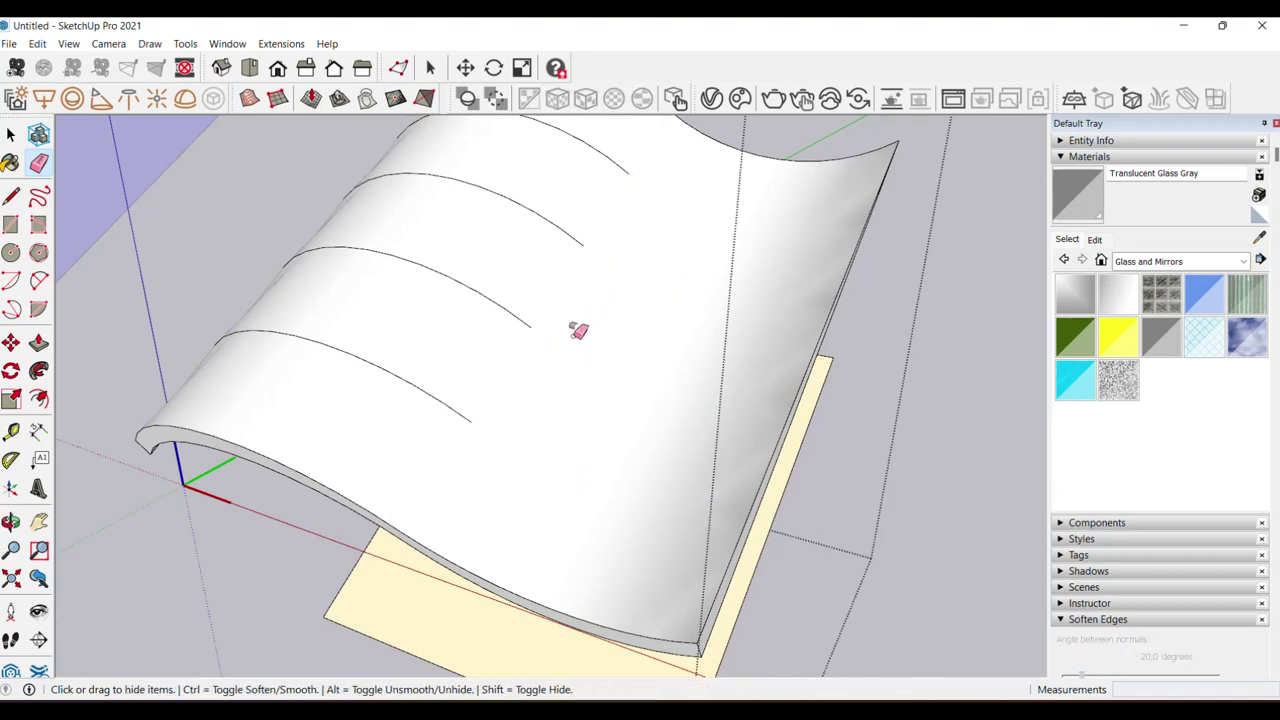
middle_drag(568, 323, 552, 461)
ctrl+click(552, 461)
ctrl+click(600, 362)
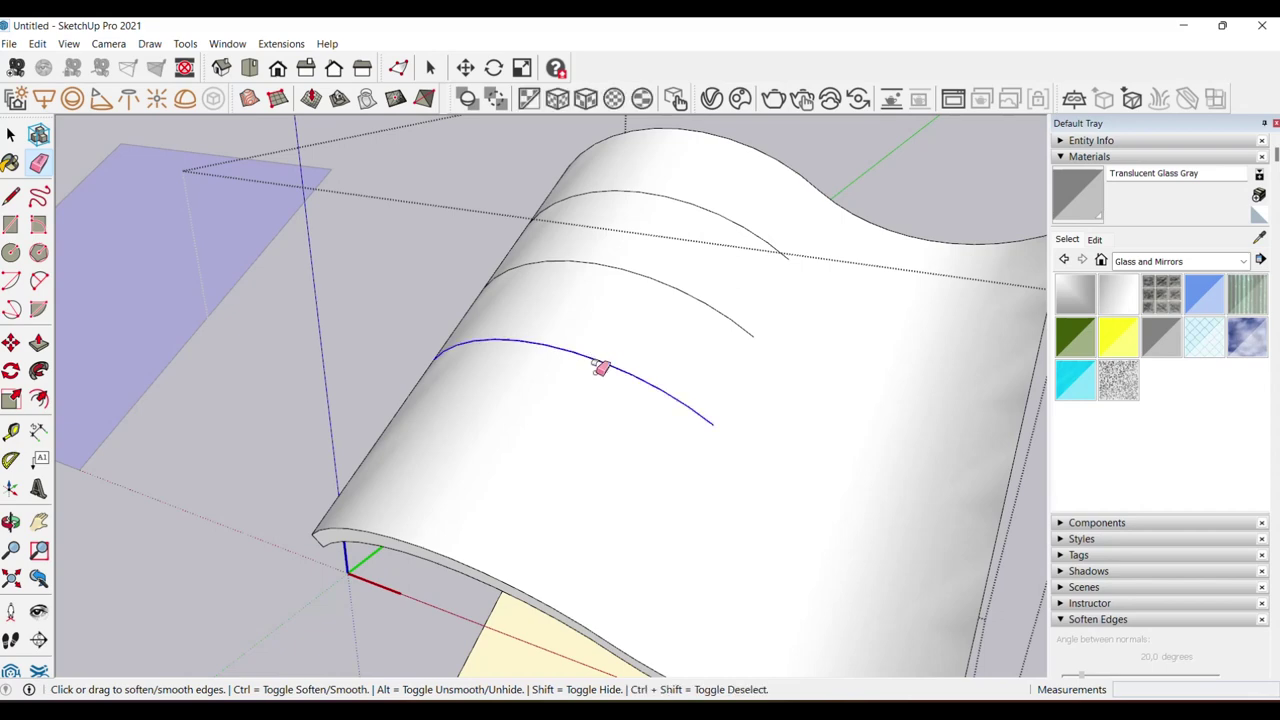
ctrl+click(645, 273)
ctrl+click(682, 203)
mouse_move(686, 194)
middle_down()
mouse_move(766, 299)
mouse_move(734, 360)
mouse_move(771, 257)
mouse_move(737, 337)
mouse_move(586, 405)
mouse_move(606, 411)
middle_up()
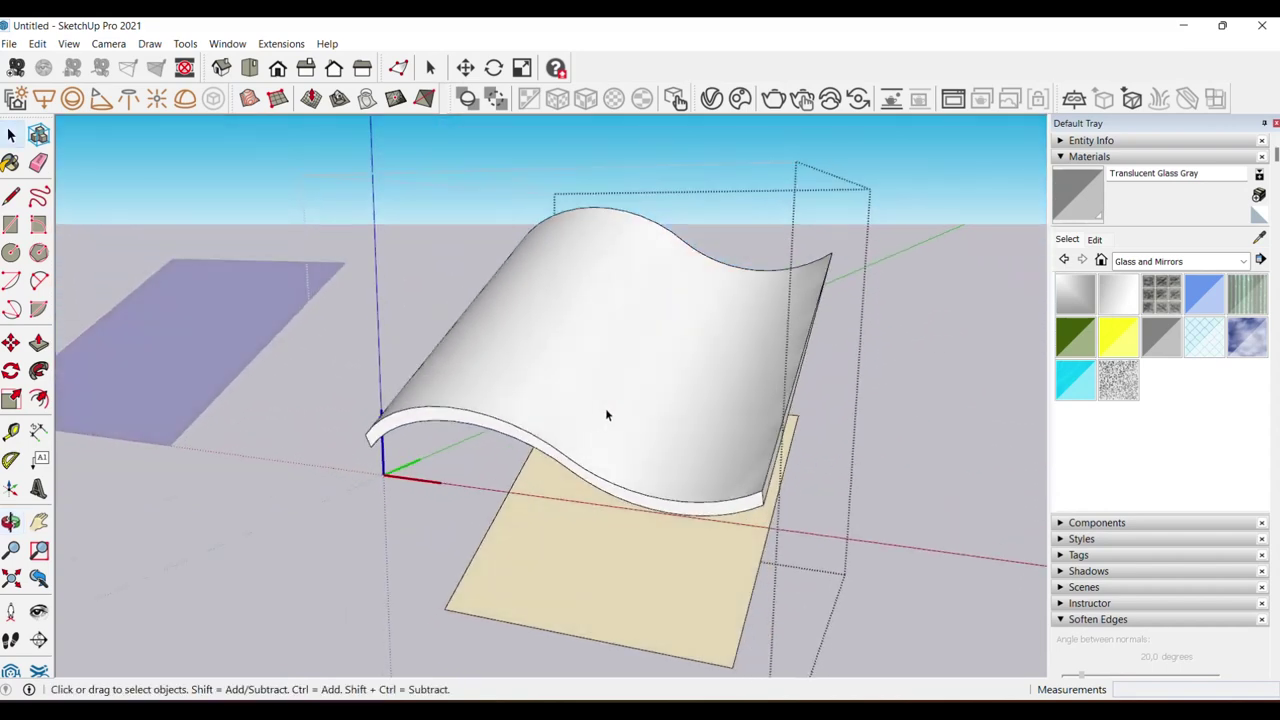
- Try Concrete Form 4x8 and Blacktop New materials on the wavy surface
click(1146, 268)
scroll(1160, 330, up, 1)
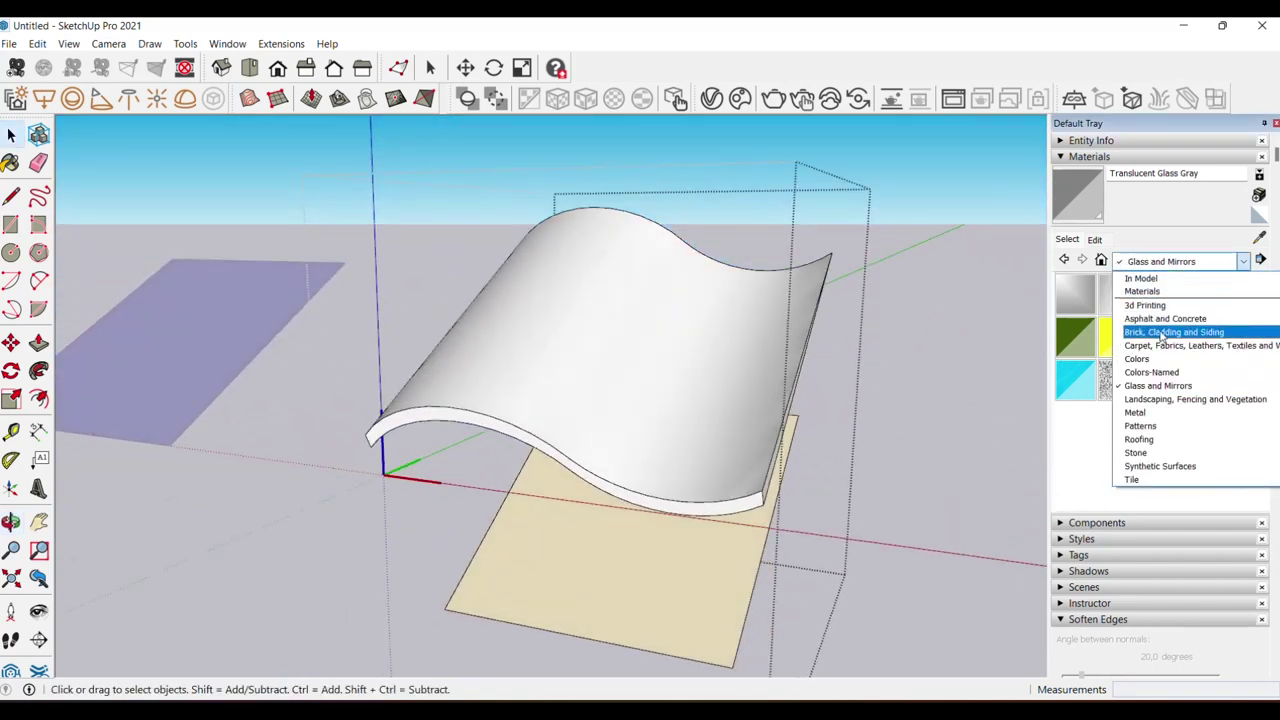
click(1160, 318)
click(1075, 337)
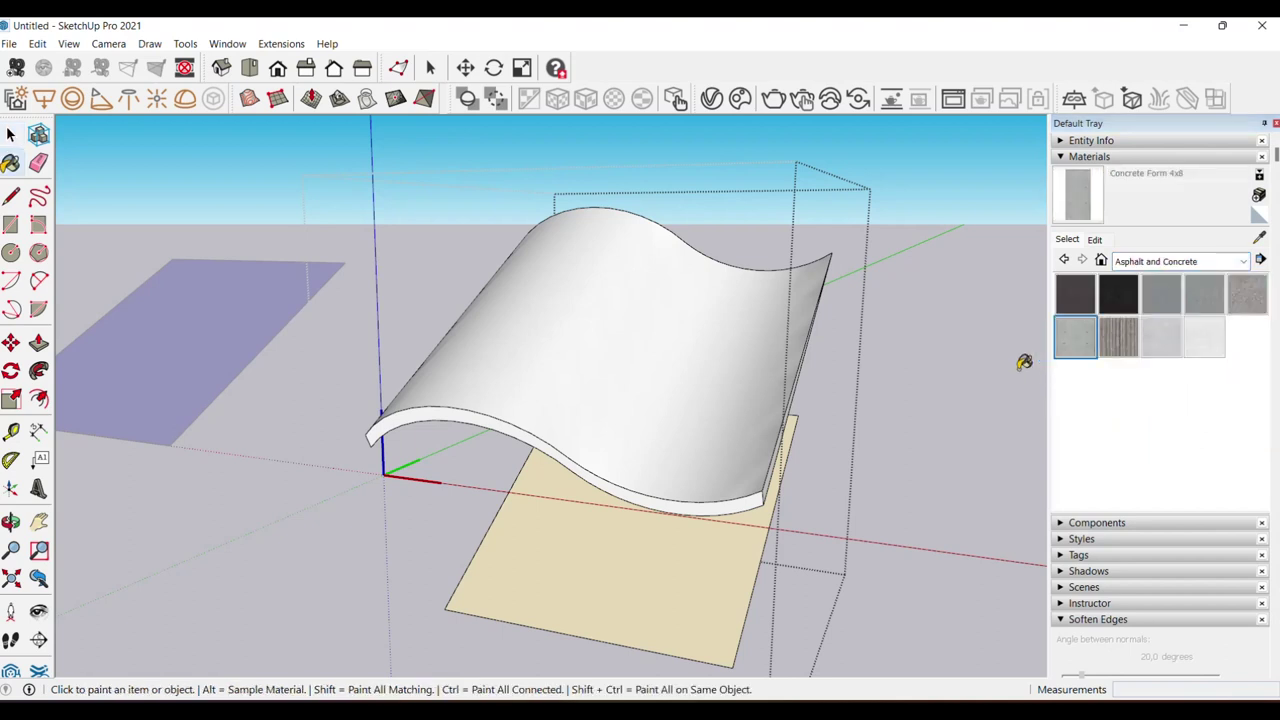
click(691, 401)
click(1118, 293)
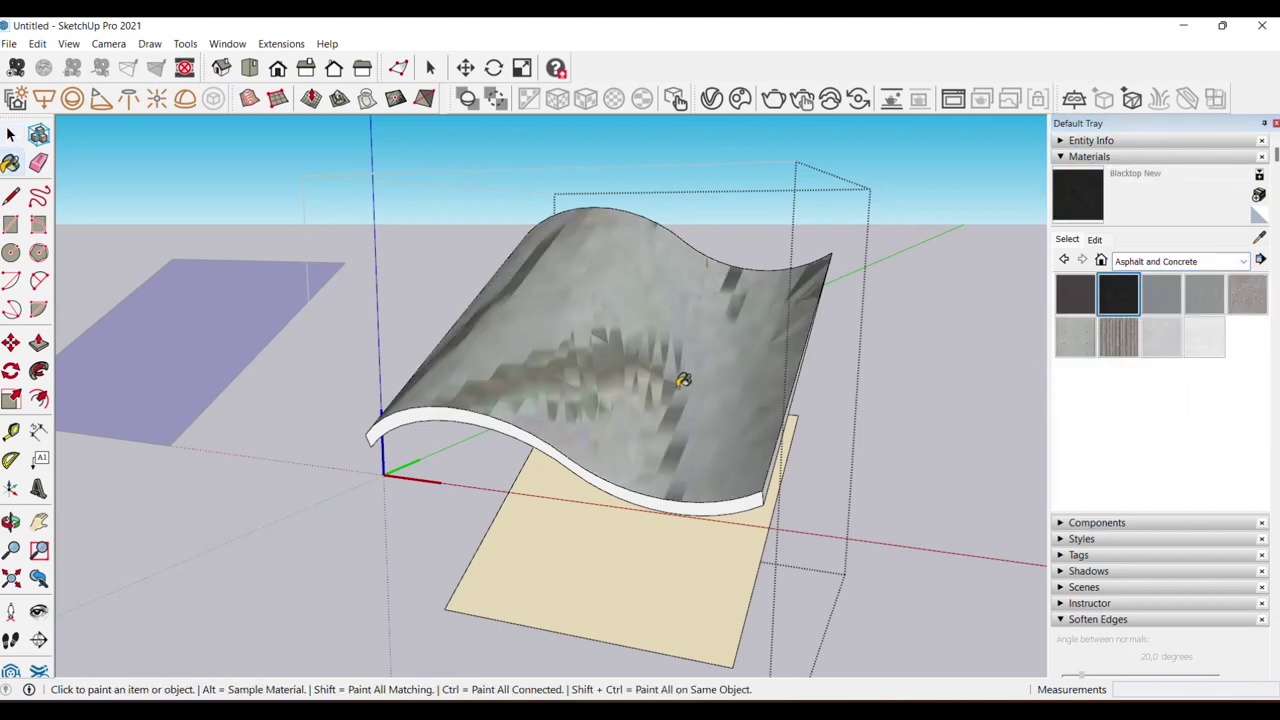
click(683, 380)
- Paint the wavy surface with Color H07 from the Colors collection
click(1128, 265)
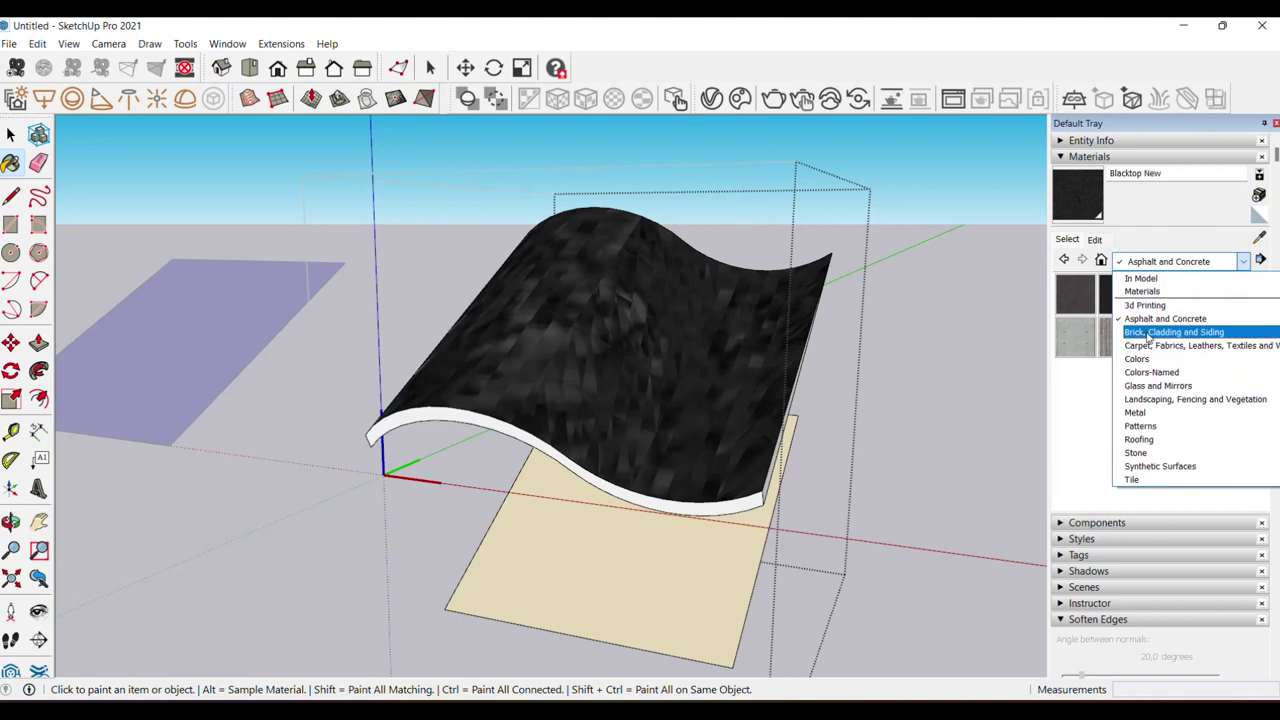
click(1140, 358)
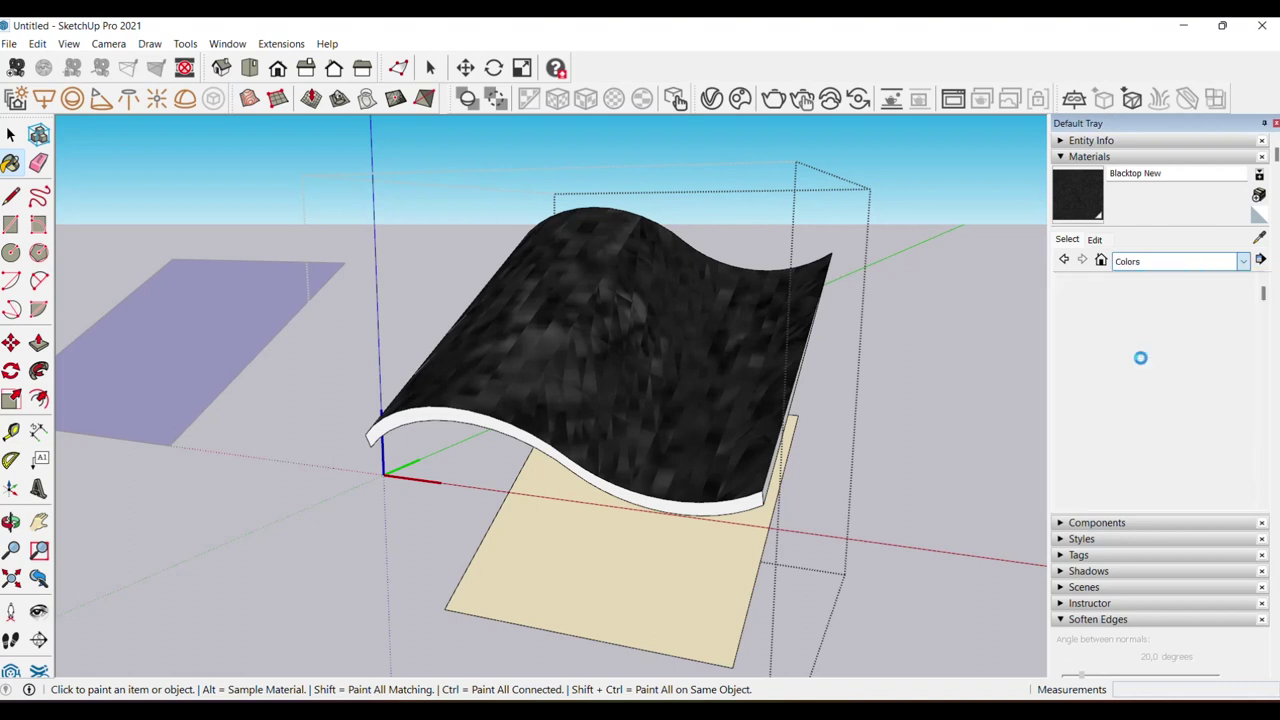
scroll(1148, 400, down, 5)
scroll(1148, 400, down, 4)
scroll(1135, 425, down, 1)
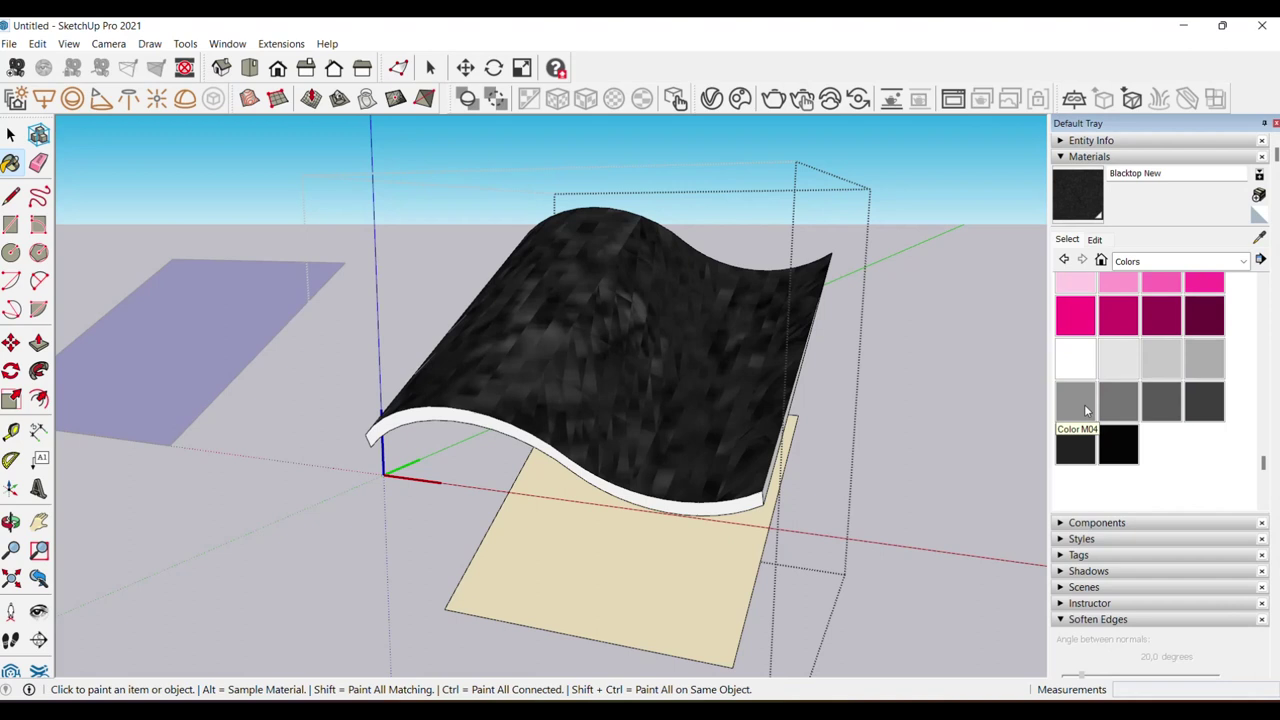
scroll(1108, 357, up, 2)
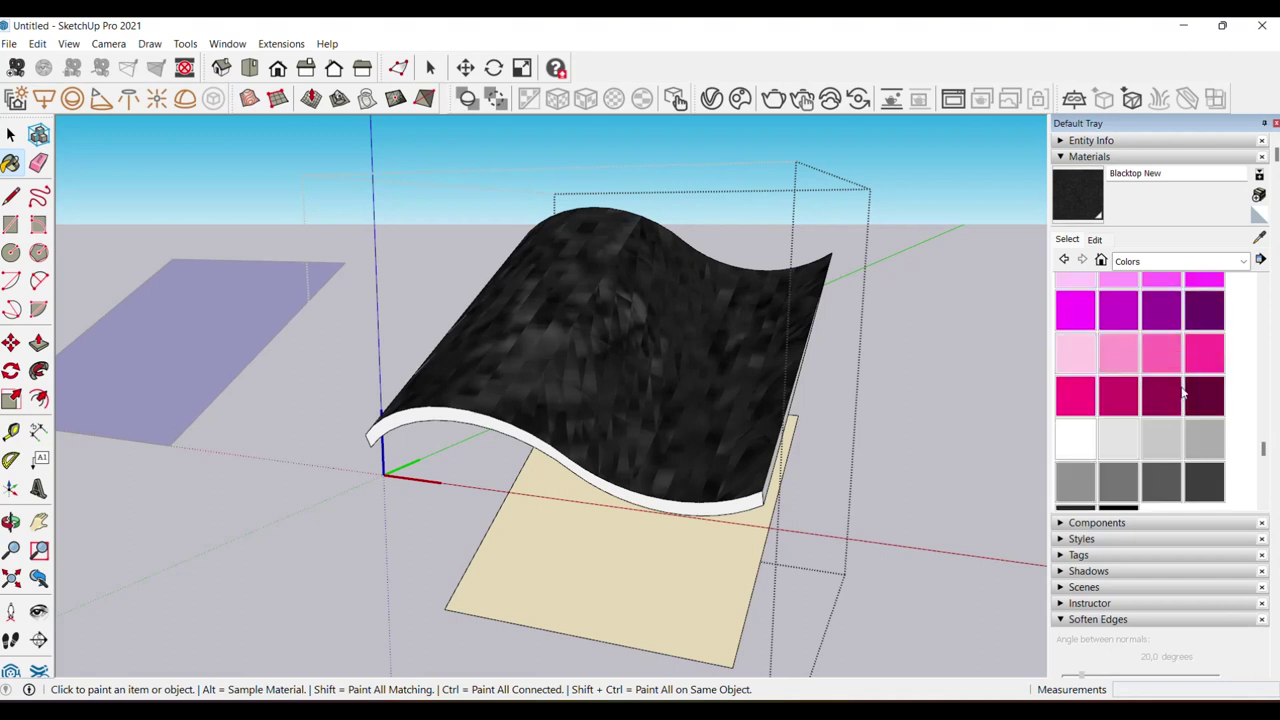
scroll(1143, 400, up, 2)
scroll(1143, 396, up, 2)
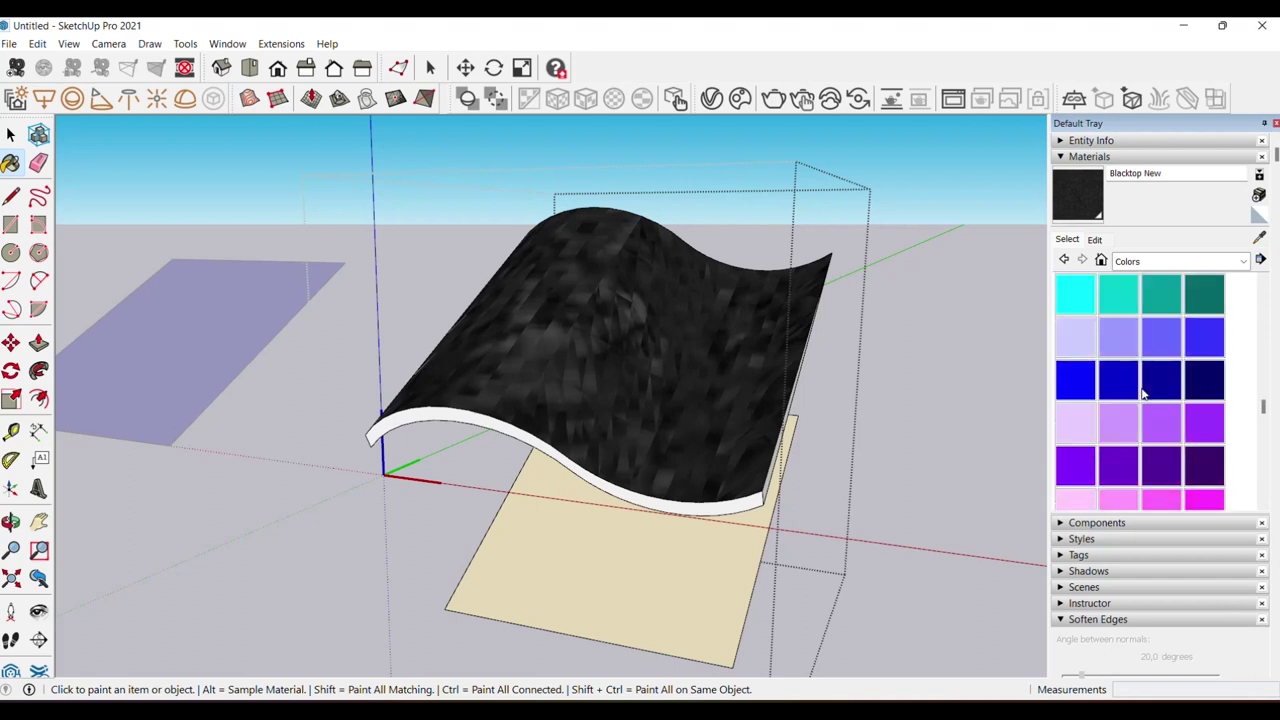
scroll(1143, 393, up, 2)
click(1161, 387)
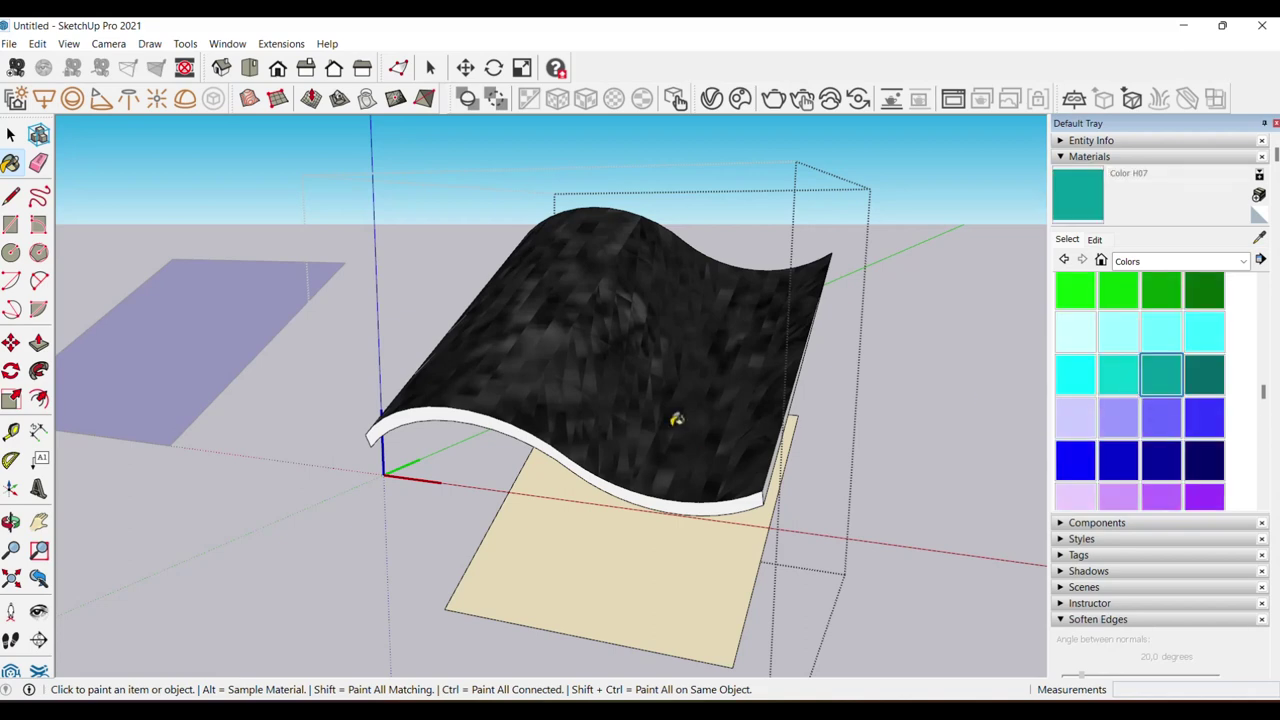
click(677, 430)
- Paint the surface's thin white edge strip teal as well
scroll(677, 475, up, 1)
scroll(691, 507, down, 2)
mouse_move(651, 466)
middle_down()
mouse_move(366, 489)
mouse_move(806, 514)
mouse_move(654, 437)
mouse_move(726, 397)
mouse_move(674, 408)
mouse_move(563, 486)
mouse_move(689, 429)
middle_up()
click(672, 412)
key(space)
- Look down at the tan base plane, select it, then deselect it
mouse_move(339, 393)
middle_down()
mouse_move(463, 435)
mouse_move(435, 340)
middle_up()
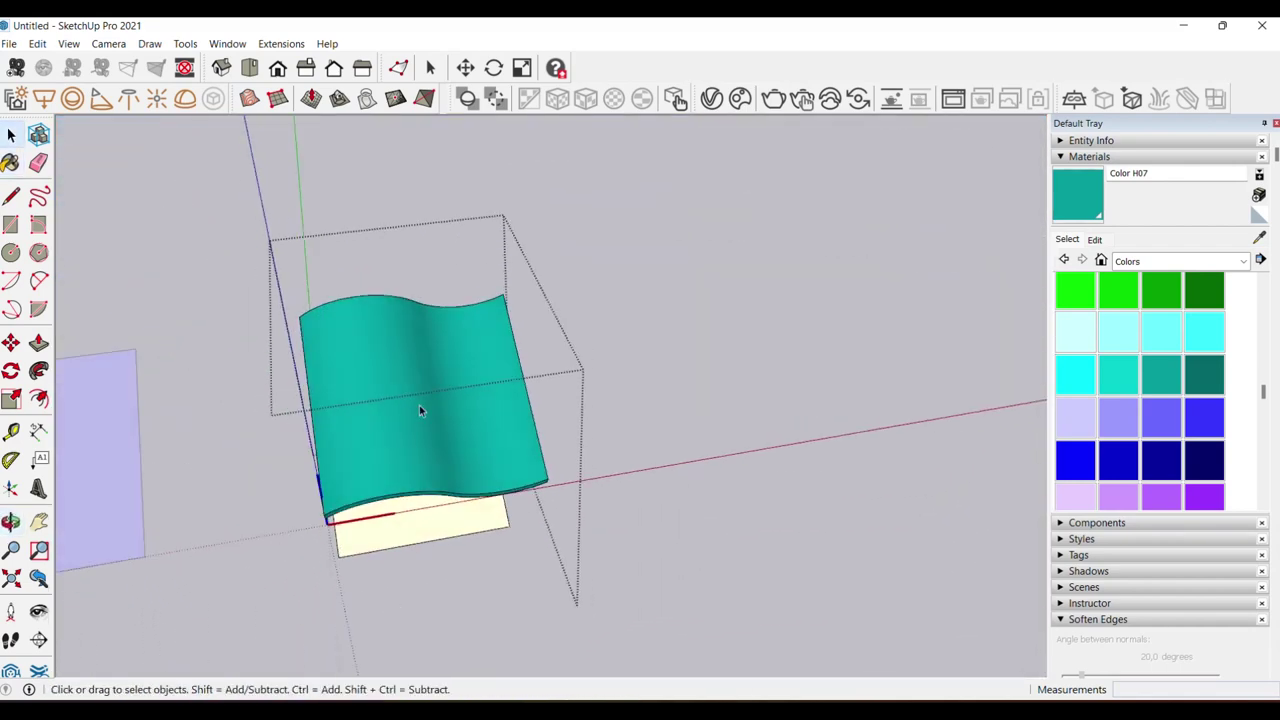
middle_drag(561, 414, 557, 354)
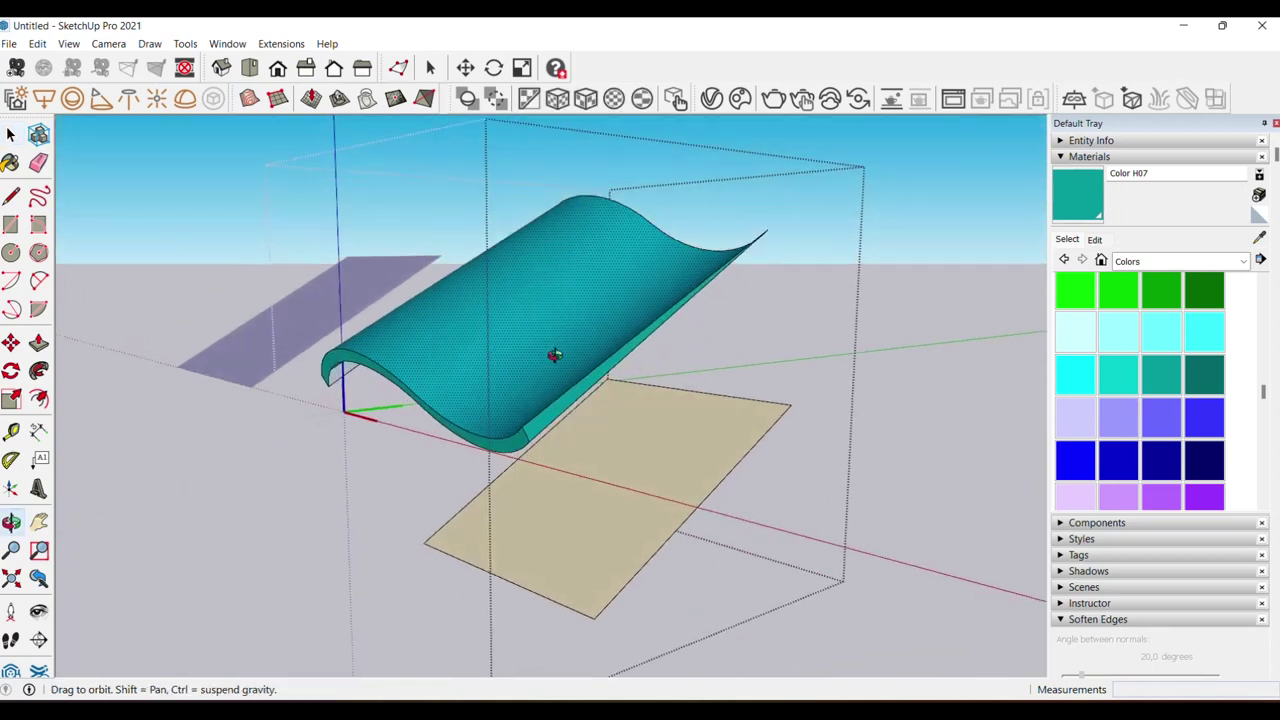
click(629, 514)
scroll(617, 527, up, 2)
middle_drag(616, 520, 620, 504)
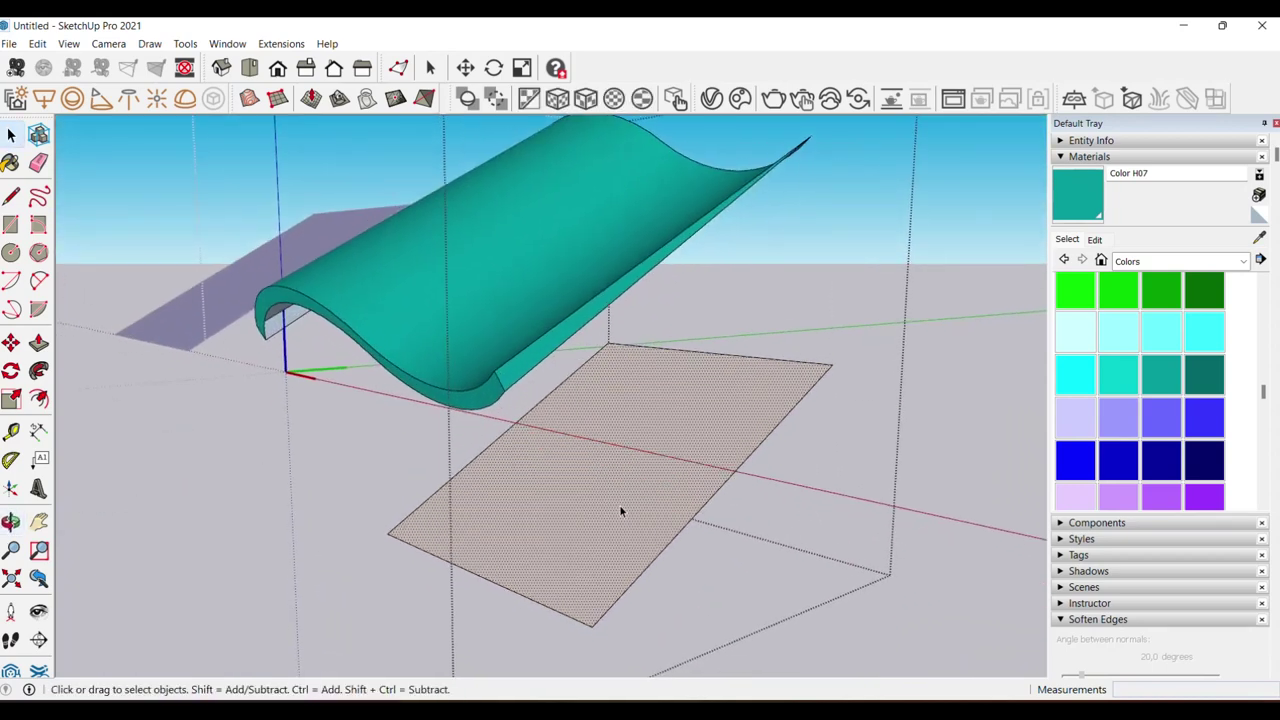
key(ctrl+t)
- Reselect the tan base plane and start a Move-copy of its edge
key(p)
key(space)
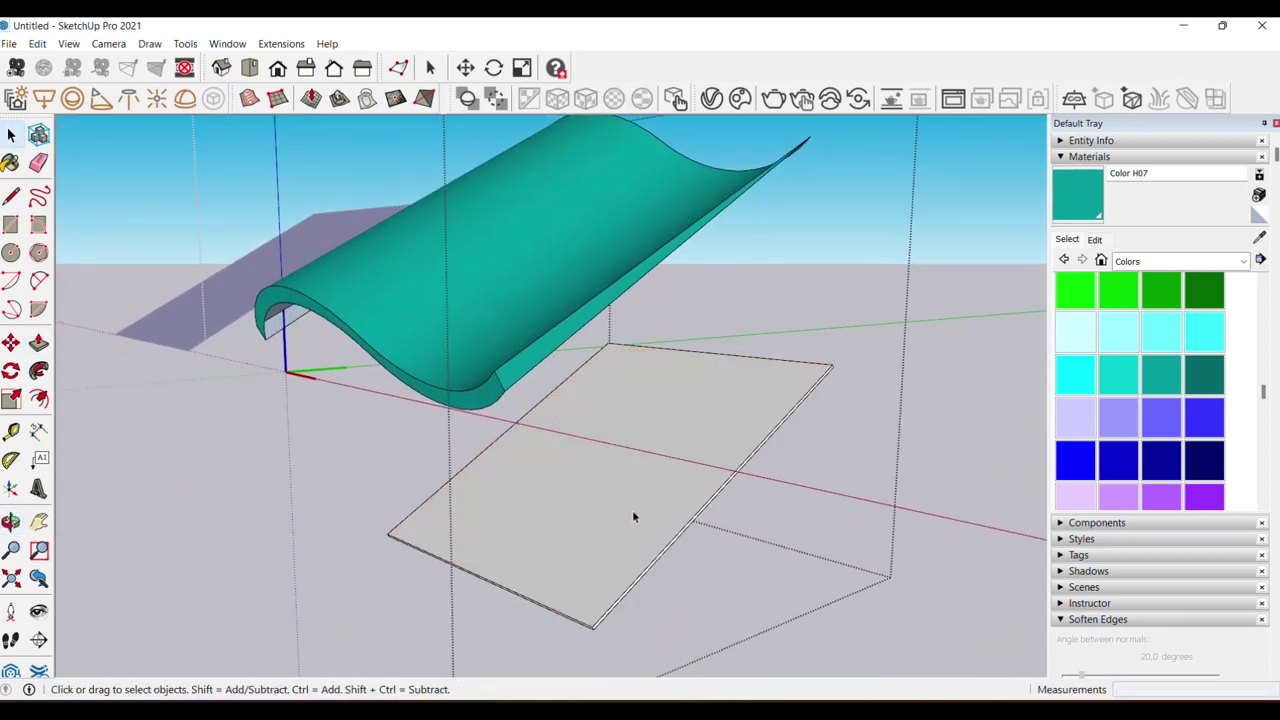
mouse_move(631, 514)
middle_down()
mouse_move(645, 599)
mouse_move(644, 524)
middle_up()
scroll(644, 524, up, 1)
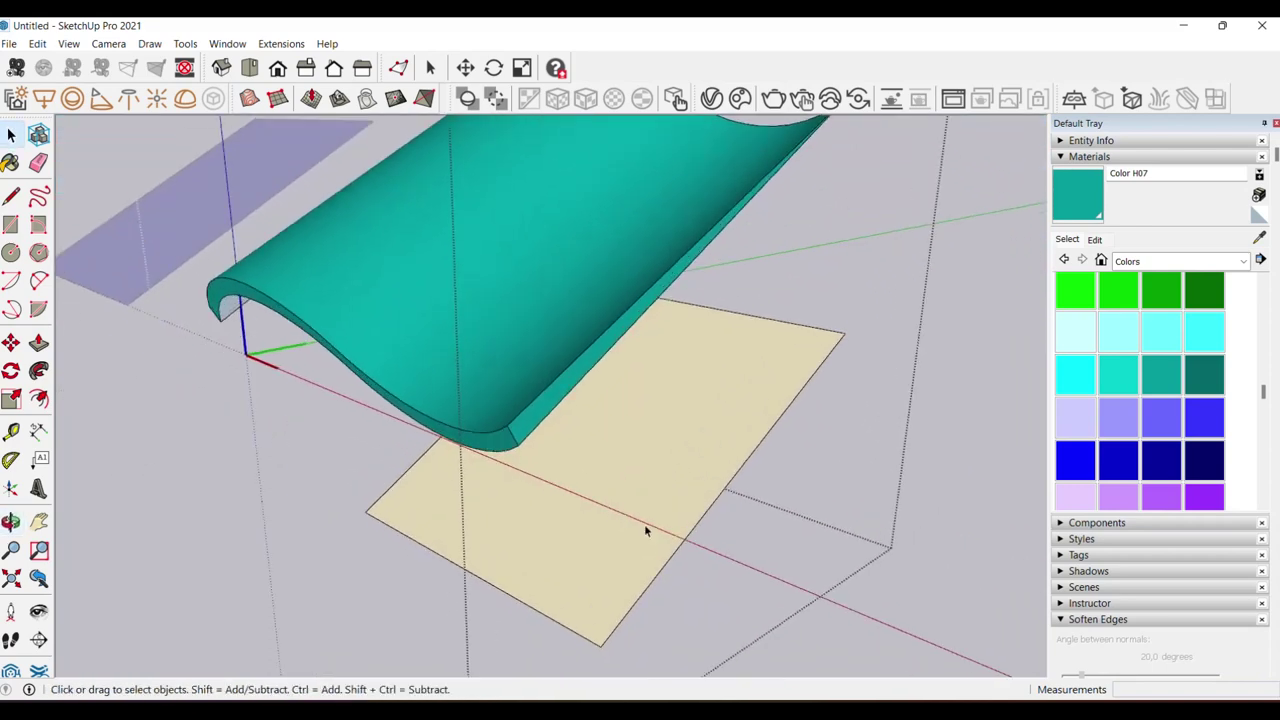
click(620, 547)
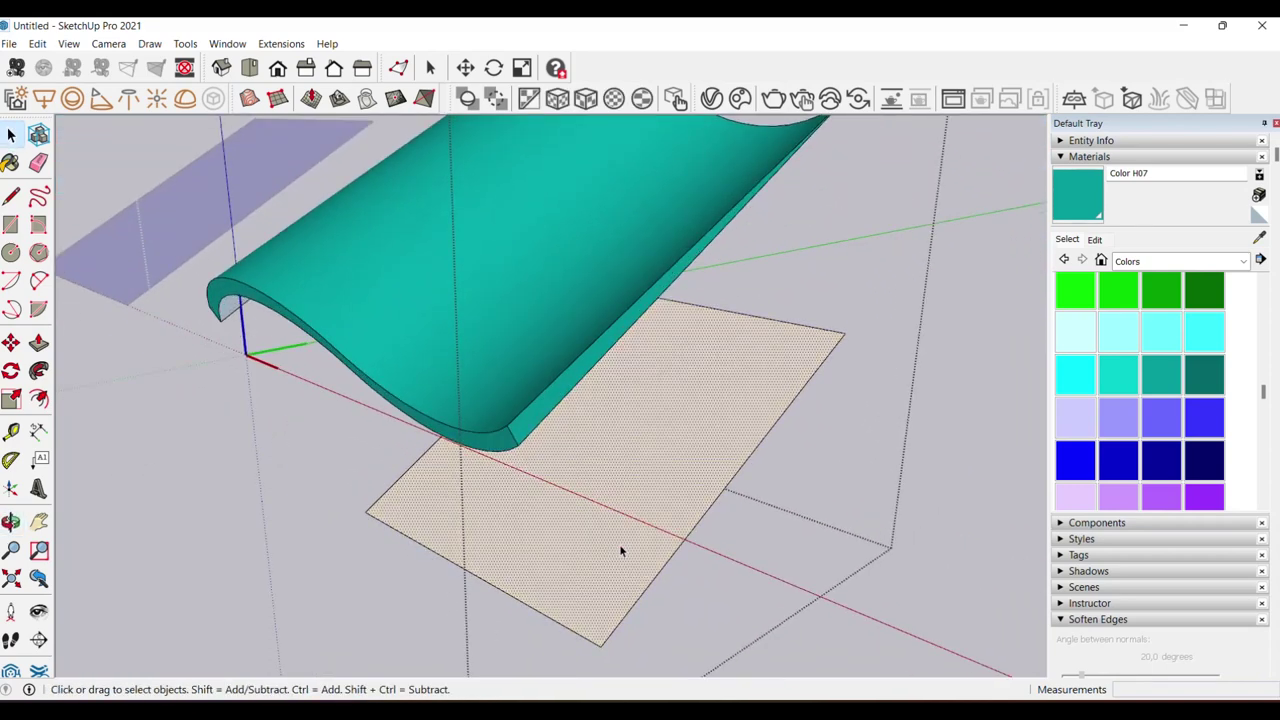
mouse_move(627, 553)
middle_down()
mouse_move(737, 566)
mouse_move(680, 557)
mouse_move(695, 568)
mouse_move(760, 535)
mouse_move(714, 508)
mouse_move(640, 557)
middle_up()
key(m)
key(ctrl)
click(659, 627)
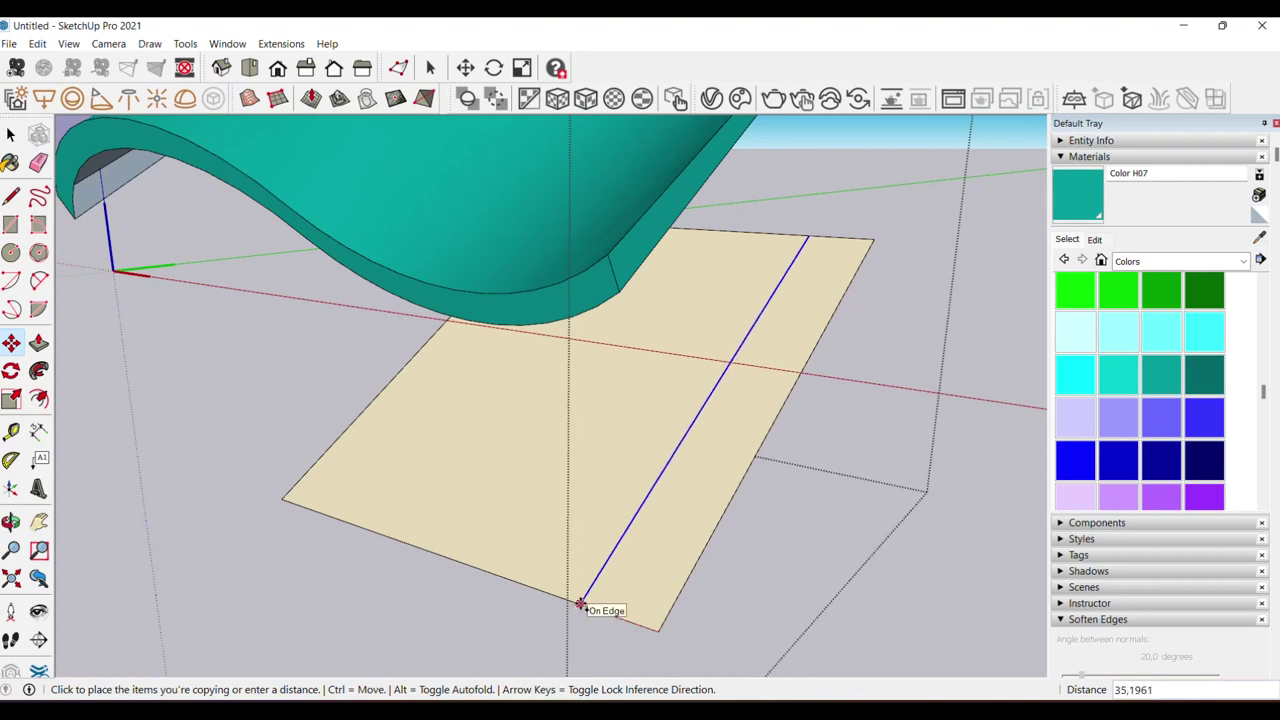
text(50)
- Copy the plane's right edge 40 units inward to mark off a narrow strip
key(Return)
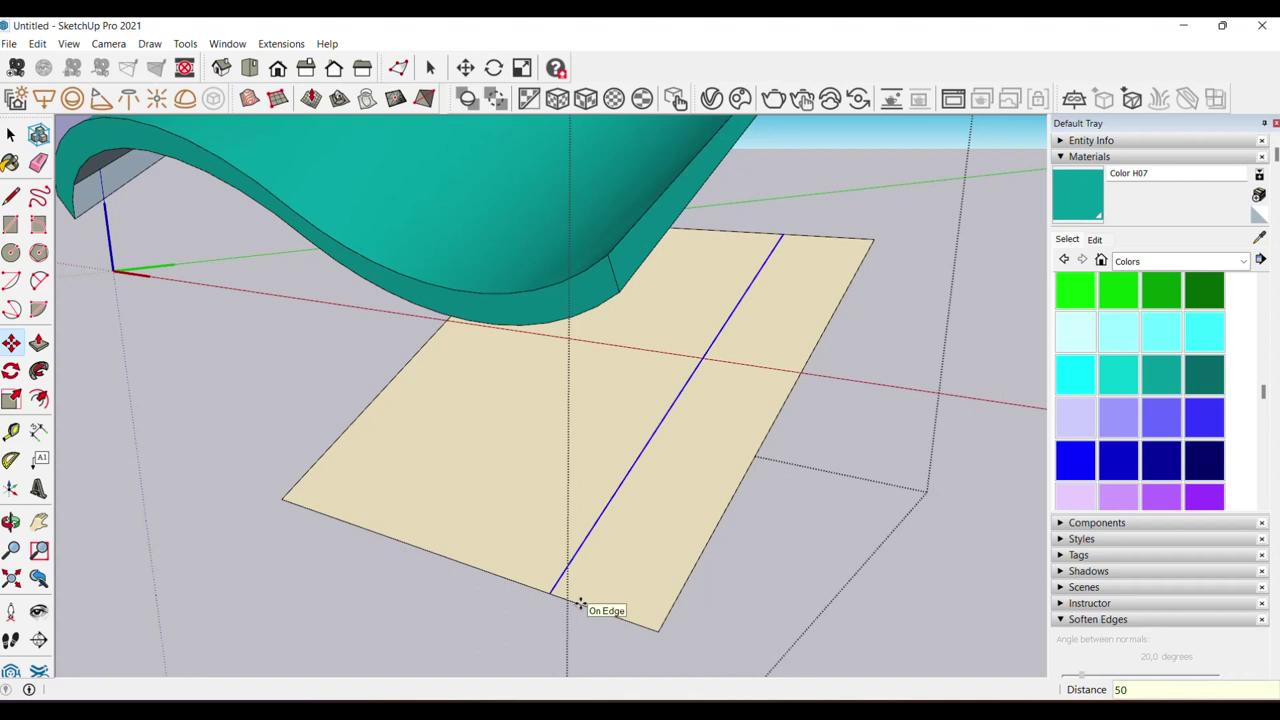
key(space)
middle_drag(649, 595, 673, 519)
key(Delete)
click(693, 553)
key(m)
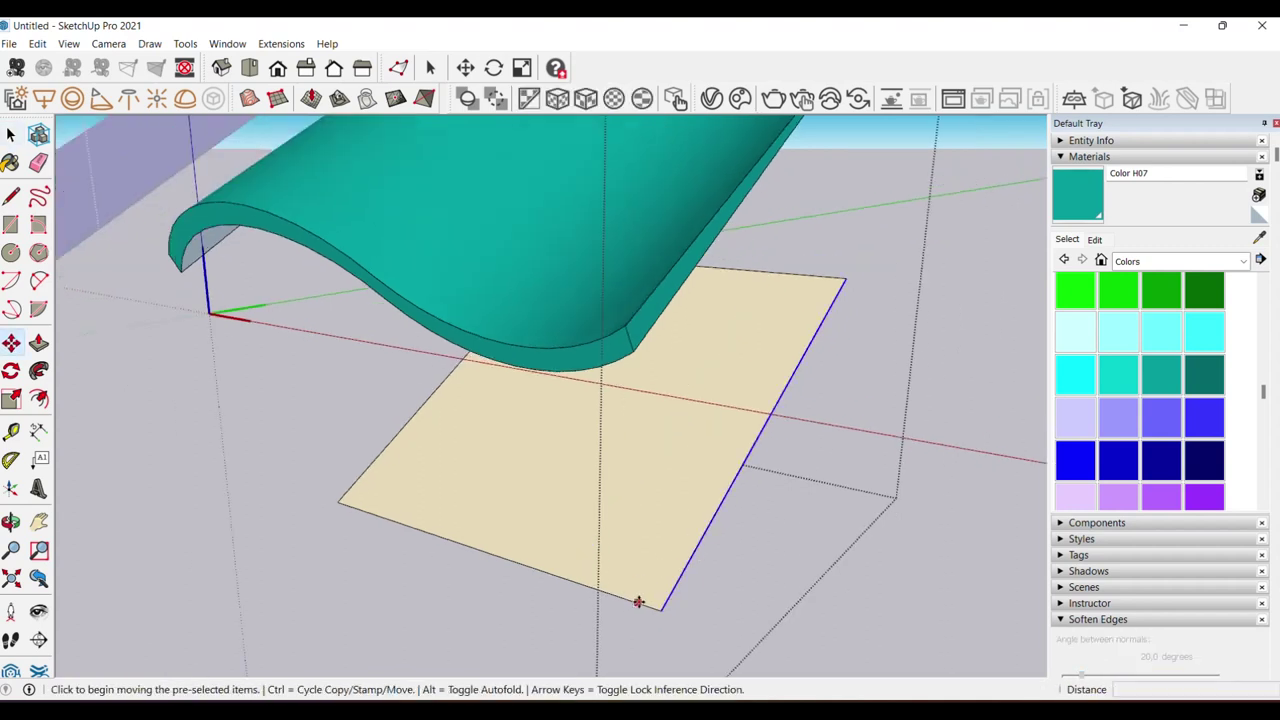
key(ctrl)
click(641, 603)
text(40)
key(Return)
- Push/Pull the 40-unit strip upward into a long rectangular batten block
key(space)
mouse_move(665, 529)
middle_down()
mouse_move(663, 563)
mouse_move(598, 540)
middle_up()
click(598, 540)
key(p)
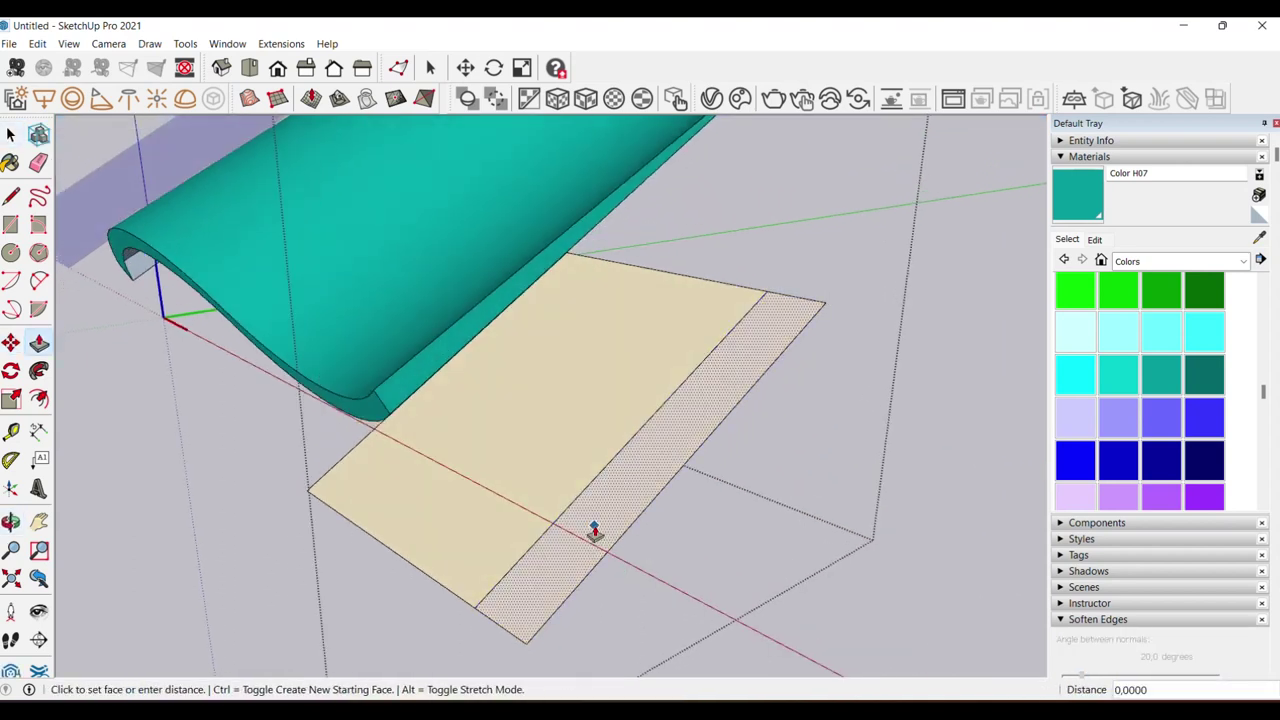
click(590, 527)
middle_drag(546, 486, 580, 406)
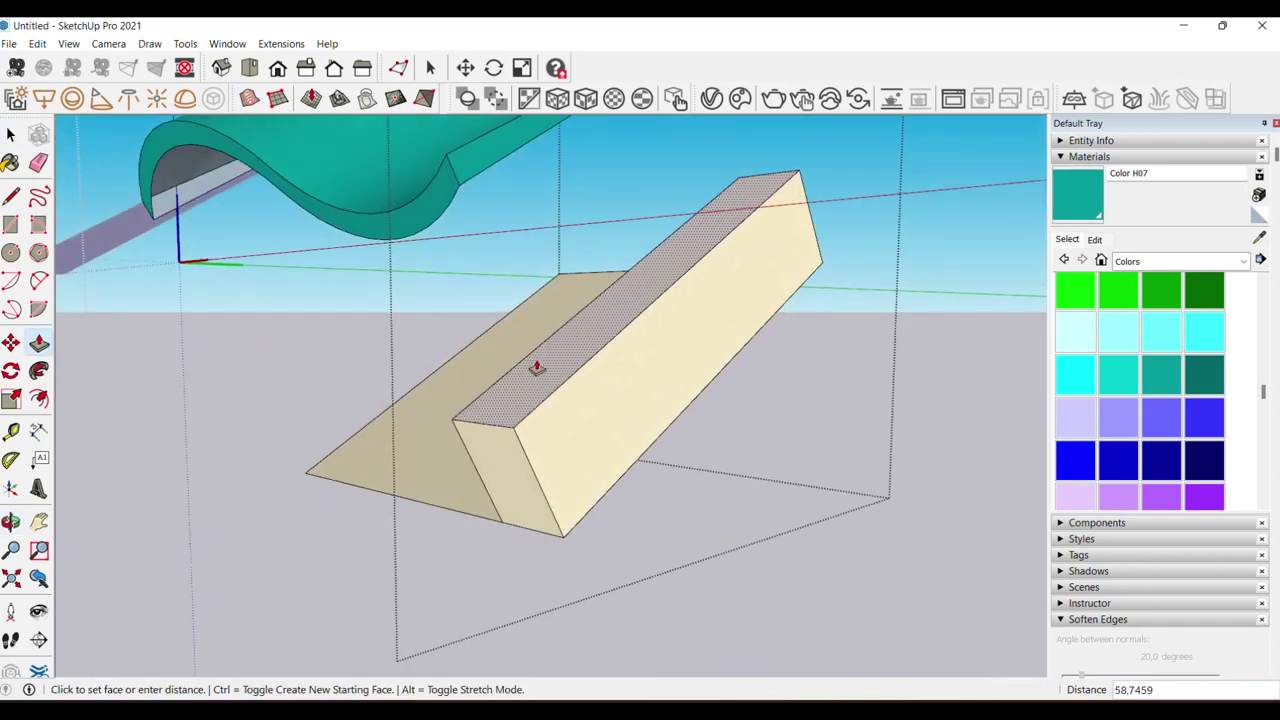
key(Return)
key(space)
- Start a copy of the block's top end edge along its top
mouse_move(701, 233)
middle_down()
mouse_move(660, 357)
mouse_move(662, 470)
mouse_move(606, 423)
mouse_move(529, 466)
middle_up()
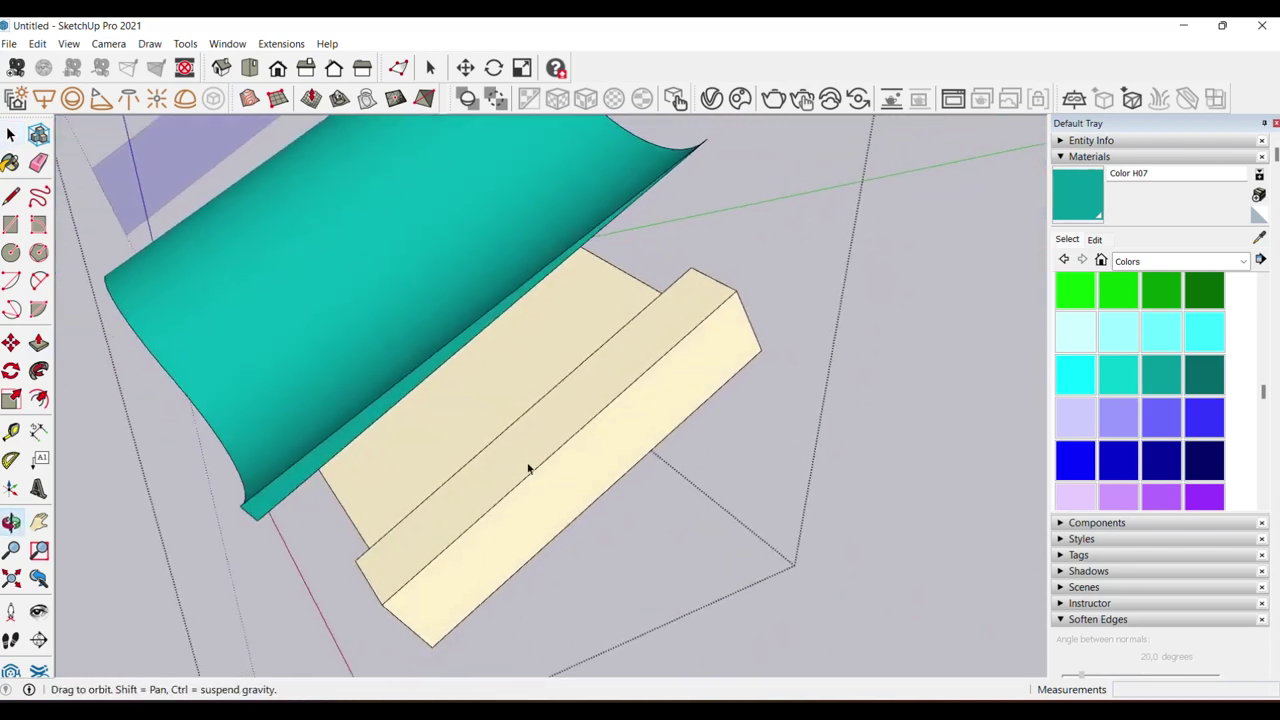
scroll(729, 294, up, 2)
scroll(718, 349, up, 2)
click(720, 338)
scroll(740, 345, up, 1)
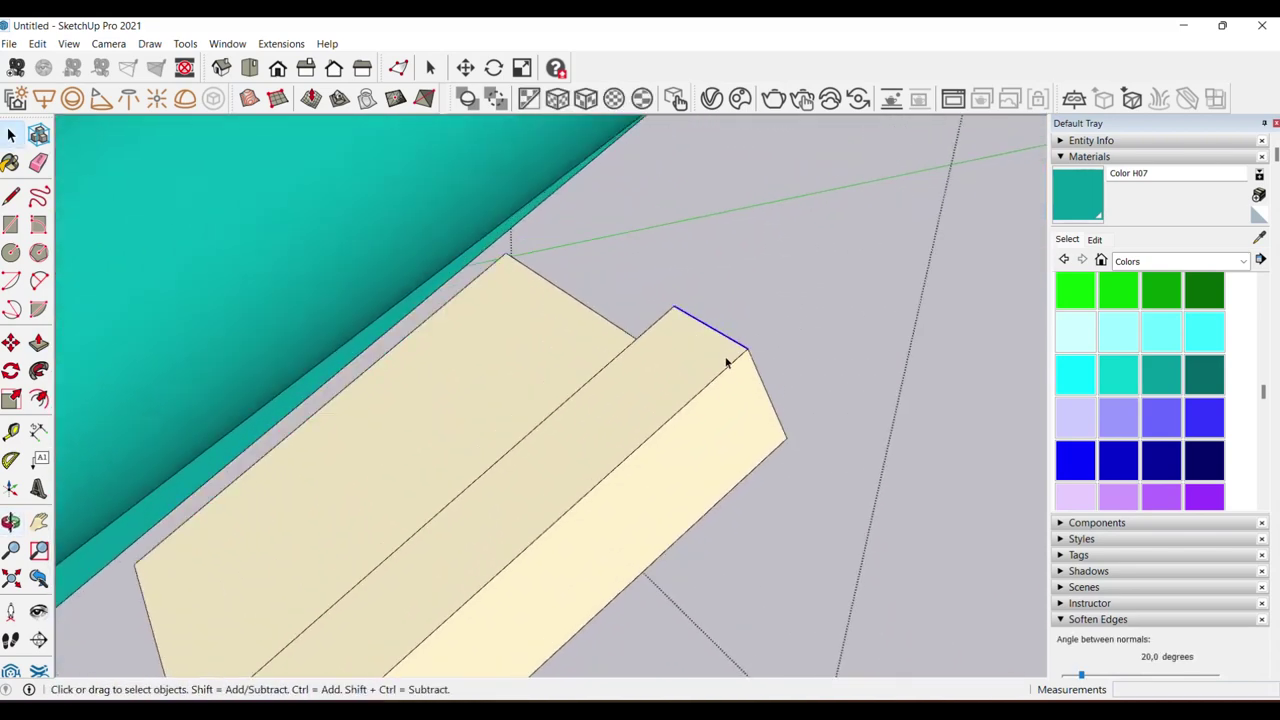
key(m)
key(ctrl)
click(748, 350)
text(40)
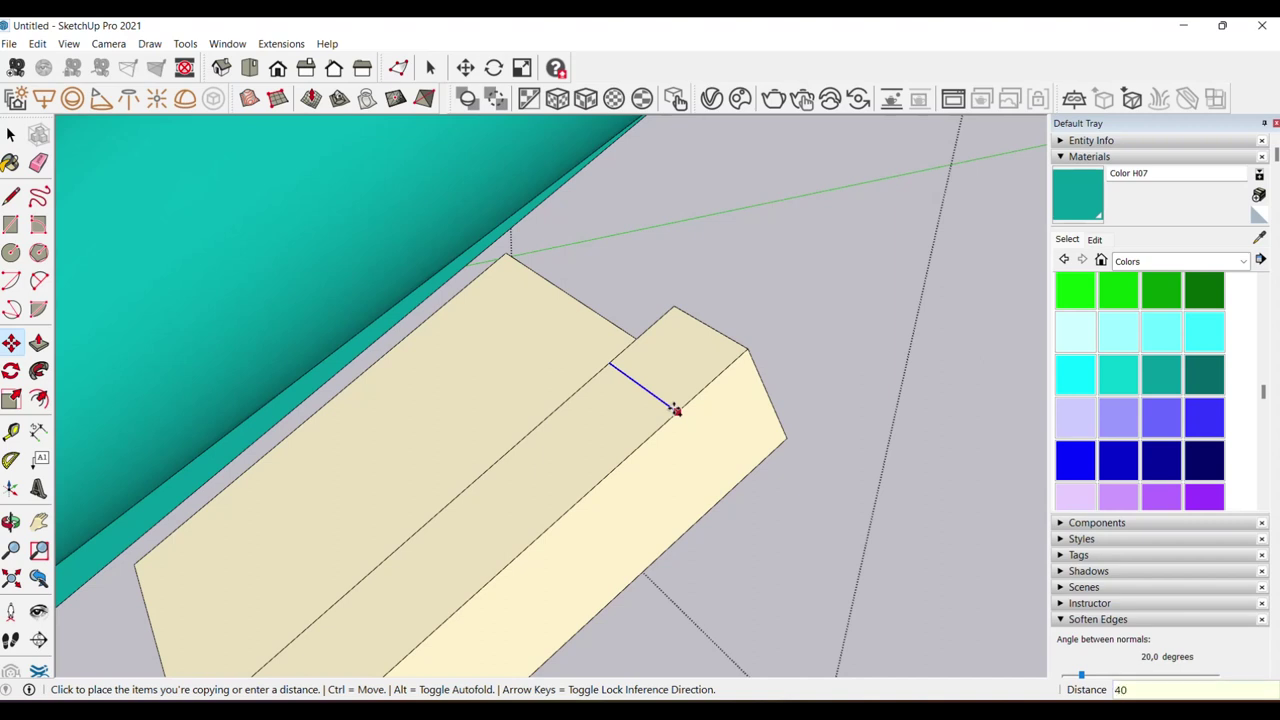
- Place the copied end edge 40 units along the block's top
key(Return)
key(space)
click(715, 400)
middle_drag(743, 320, 717, 400)
- Copy the small top face 2 units upward, then erase the copied face
key(m)
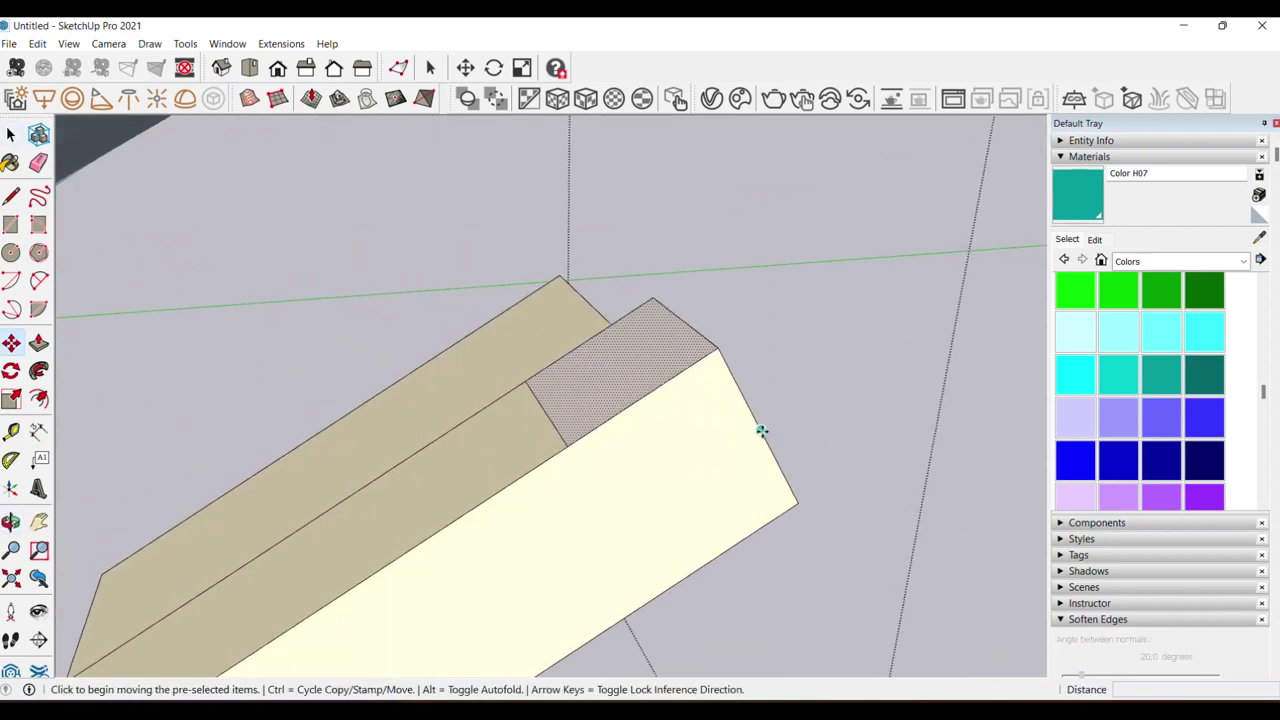
key(ctrl)
click(760, 432)
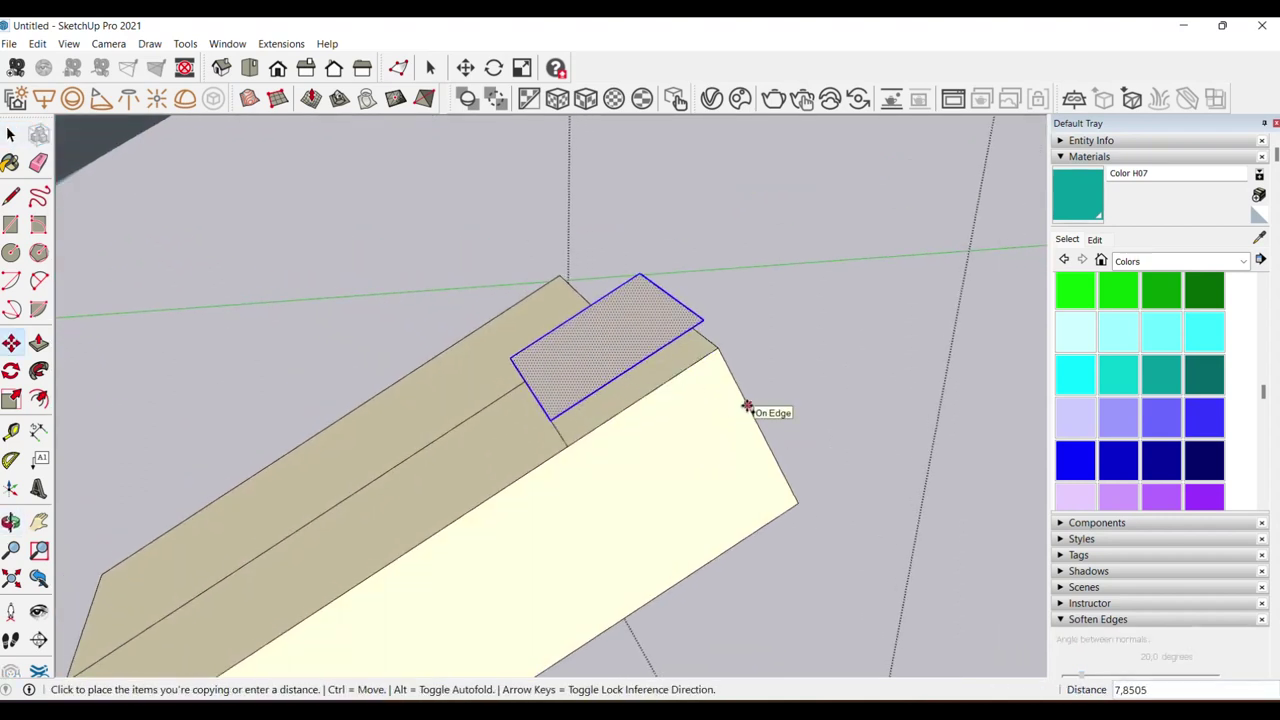
key(Return)
key(space)
mouse_move(564, 432)
middle_down()
mouse_move(587, 458)
mouse_move(576, 465)
middle_up()
key(e)
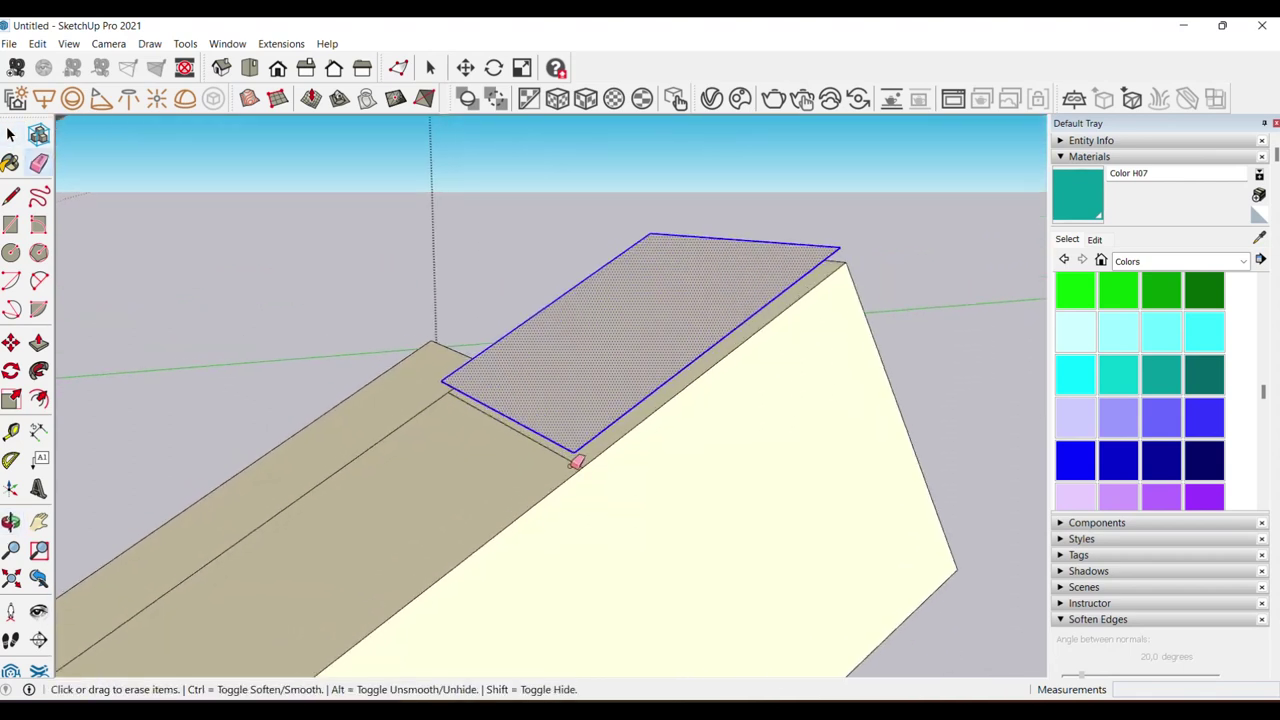
click(576, 462)
key(space)
mouse_move(594, 400)
middle_down()
mouse_move(620, 407)
mouse_move(599, 399)
middle_up()
- Try a 20-unit thickening of the lifted face, undo it, and re-extrude the box
key(p)
click(600, 405)
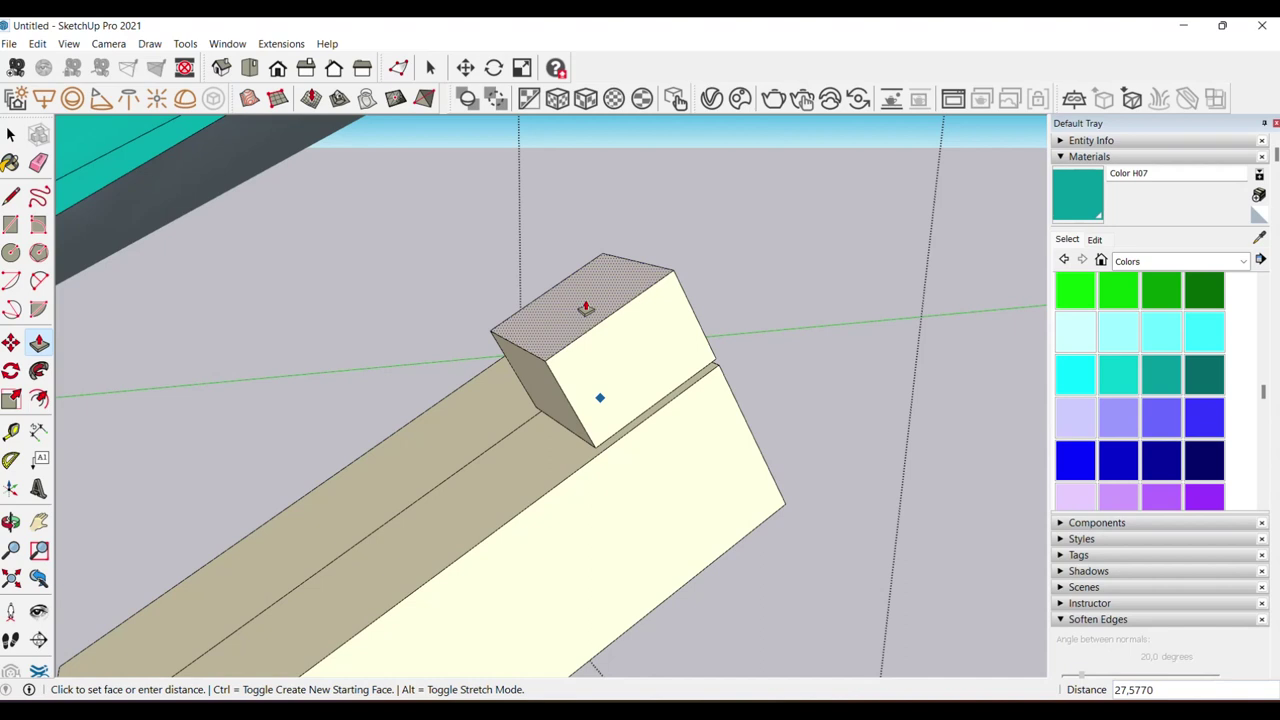
text(20)
key(Return)
key(ctrl+z)
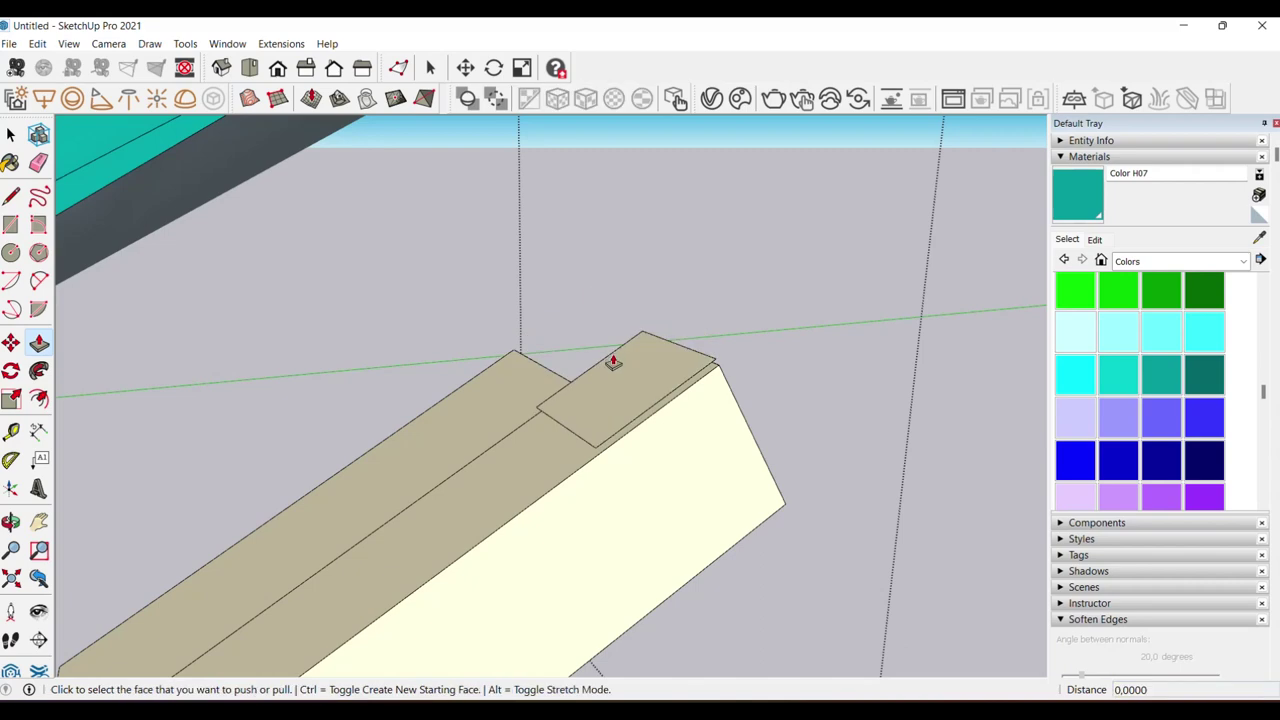
click(585, 308)
click(587, 311)
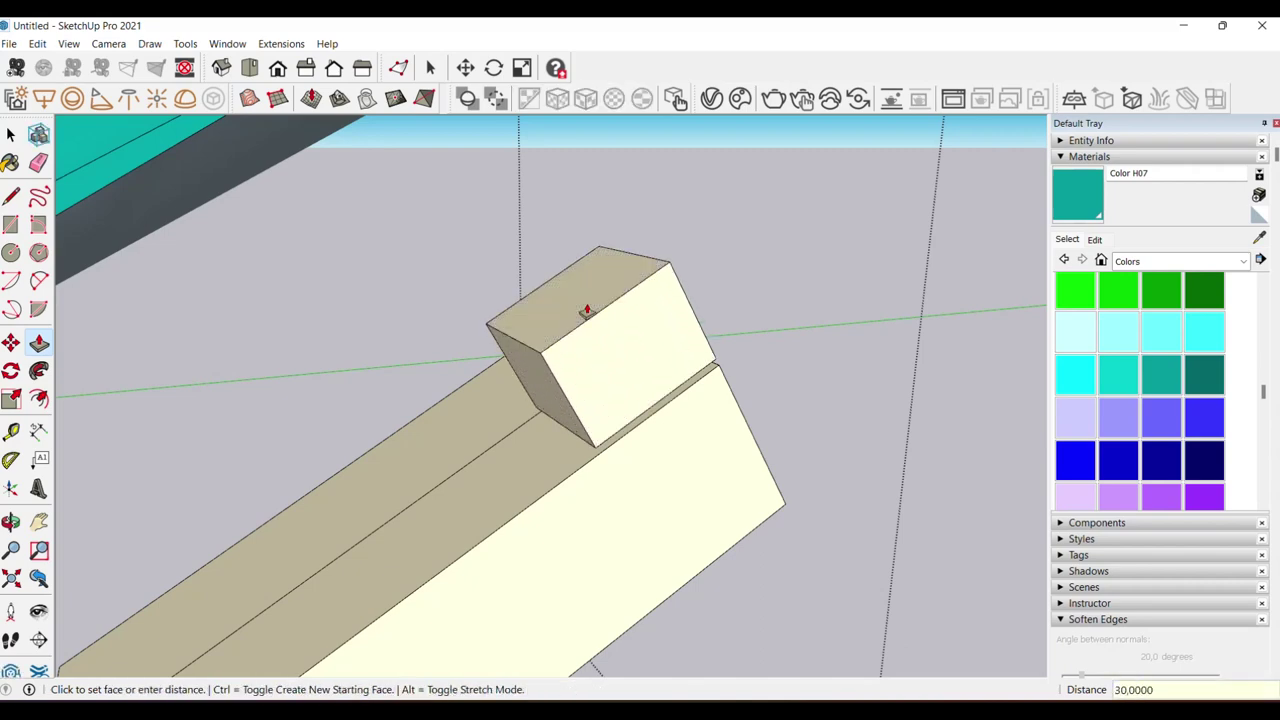
key(space)
mouse_move(587, 311)
middle_down()
mouse_move(669, 355)
mouse_move(1000, 255)
mouse_move(885, 256)
middle_up()
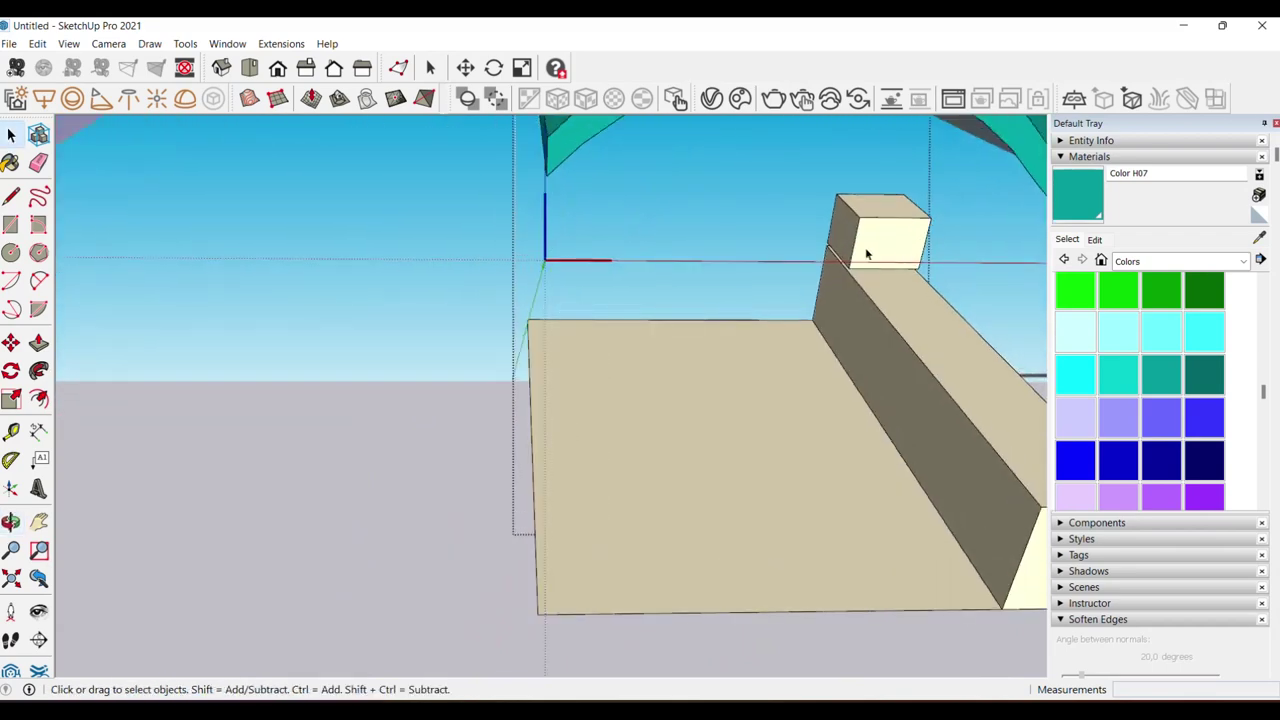
- Push/Pull the small block's end face about 33 units leftward into a long bar
key(p)
click(838, 240)
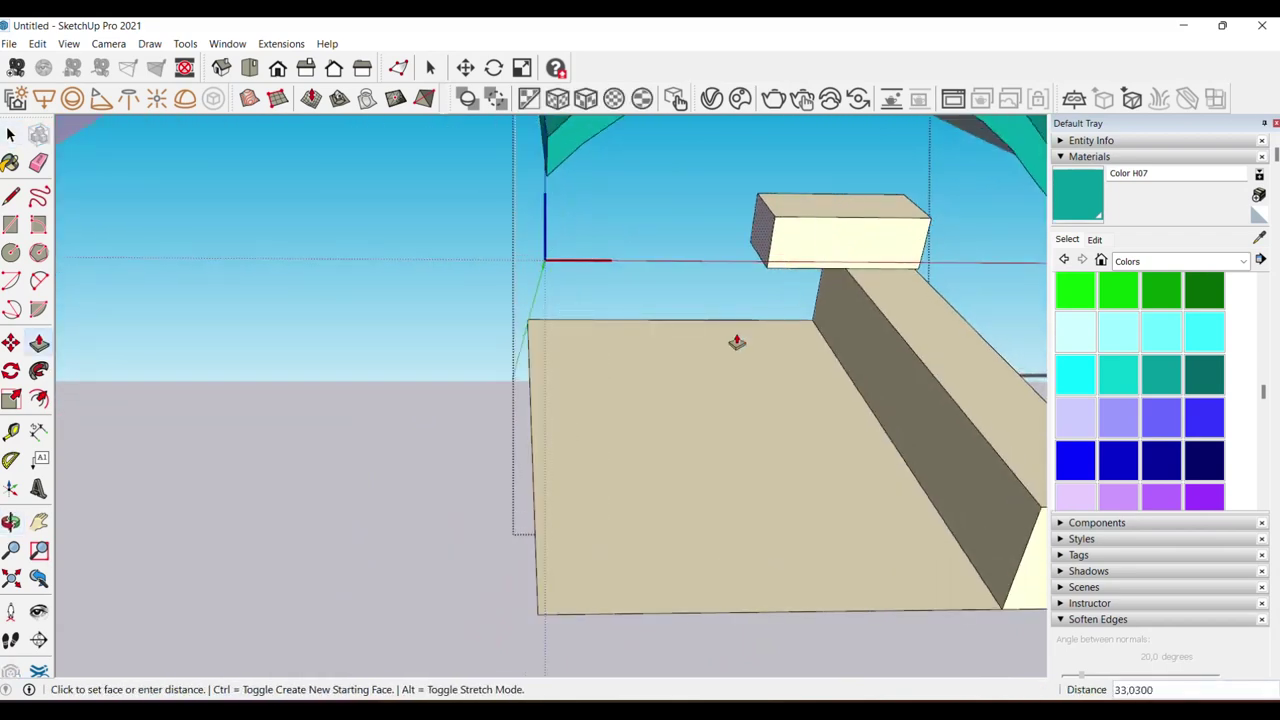
click(537, 621)
key(space)
mouse_move(576, 511)
middle_down()
mouse_move(631, 480)
mouse_move(647, 491)
mouse_move(434, 449)
middle_up()
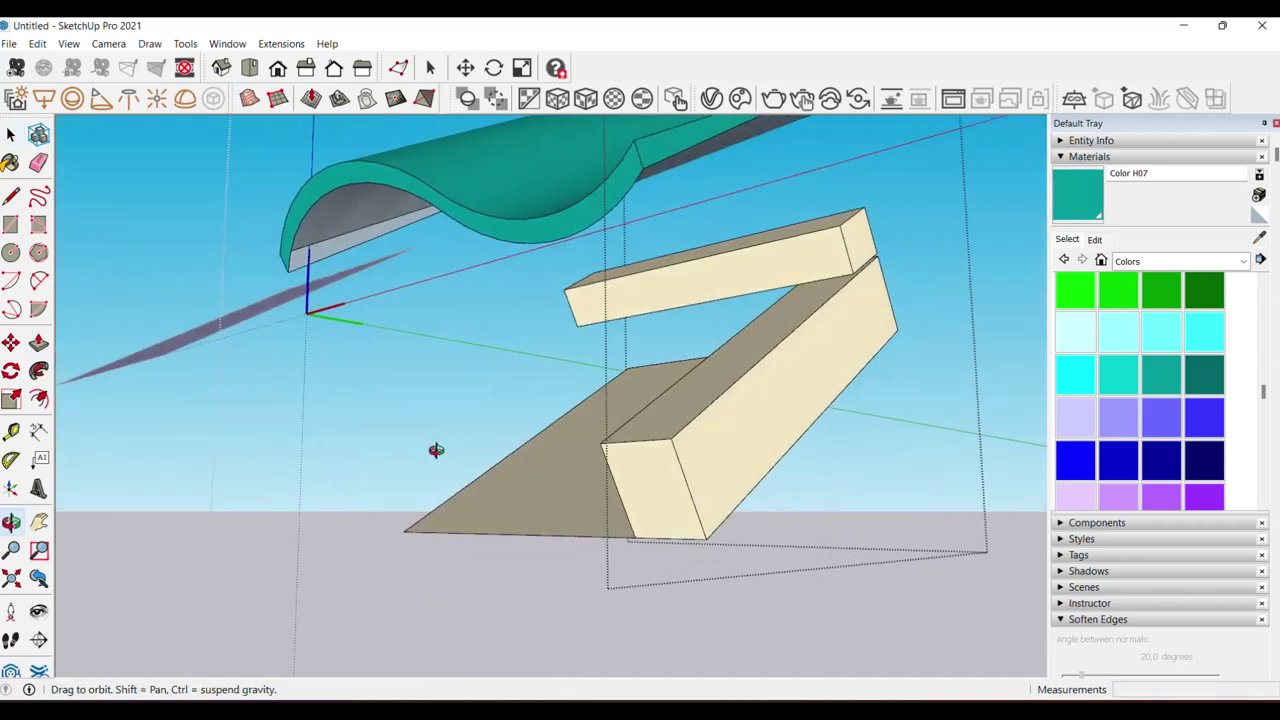
- Make a group from the base face and beam geometry
mouse_move(794, 378)
middle_down()
mouse_move(771, 400)
mouse_move(763, 470)
middle_up()
triple_click(677, 465)
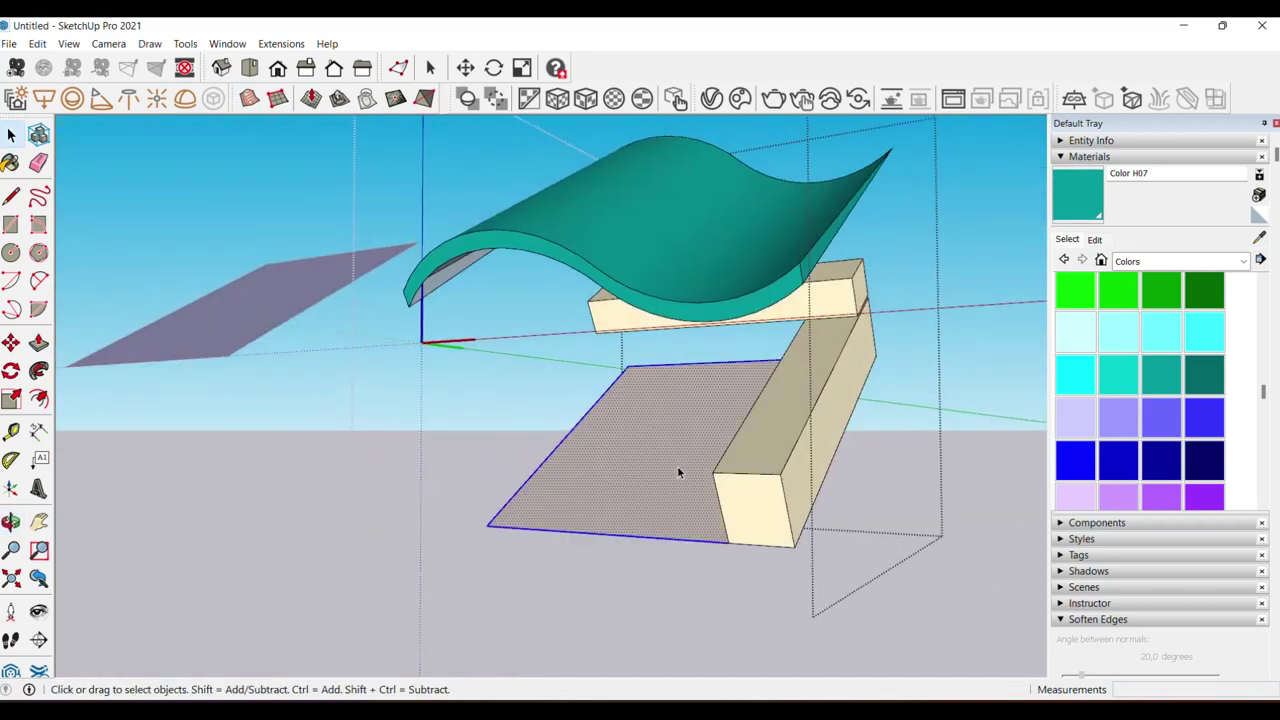
right_click(677, 465)
click(740, 299)
mouse_move(775, 354)
middle_down()
mouse_move(762, 418)
mouse_move(846, 340)
mouse_move(757, 300)
mouse_move(751, 329)
middle_up()
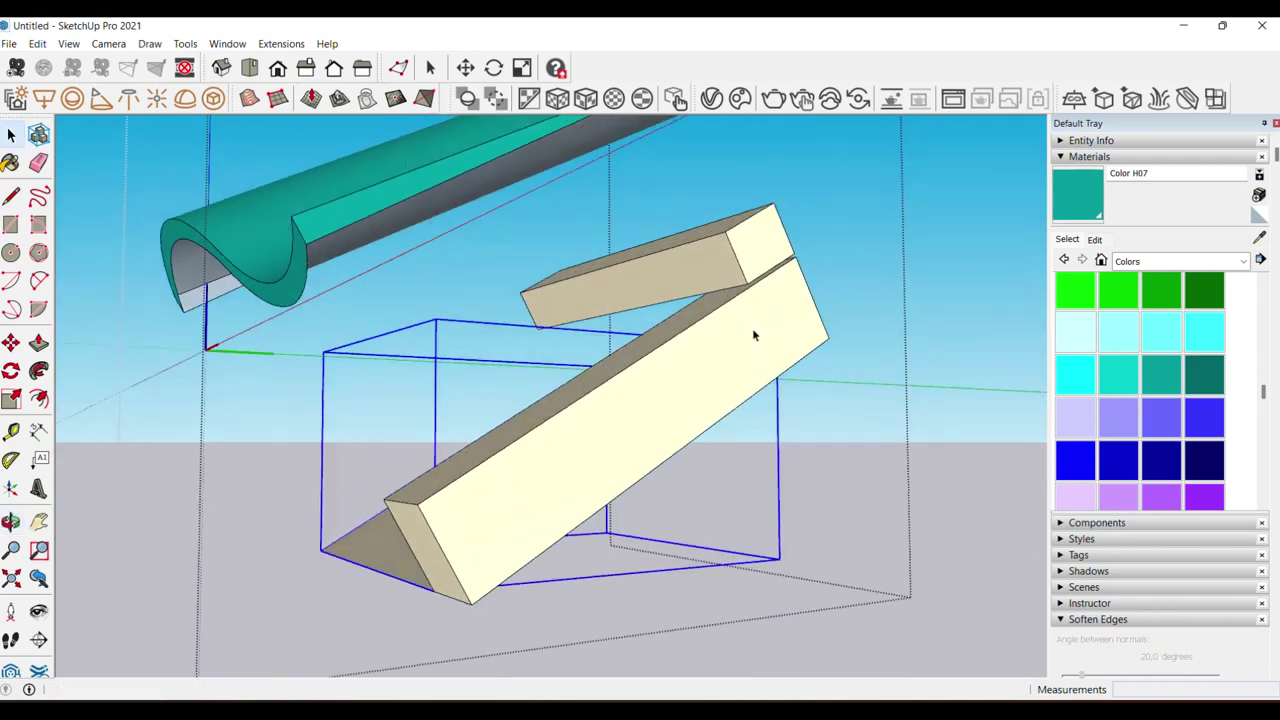
- Inside the group, select the lower beam and upper block, then cancel a move
double_click(754, 335)
triple_click(754, 335)
ctrl+triple_click(742, 262)
mouse_move(742, 262)
middle_down()
mouse_move(686, 322)
mouse_move(640, 414)
mouse_move(524, 507)
middle_up()
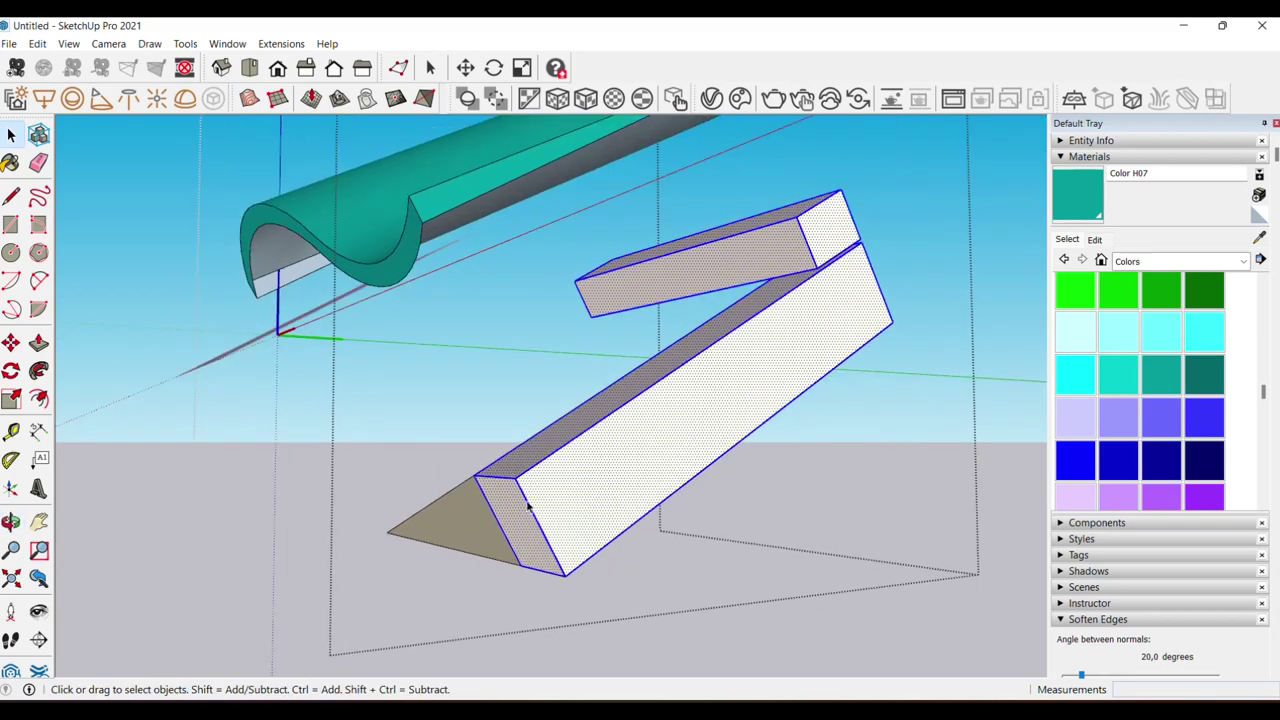
key(m)
mouse_move(800, 329)
middle_down()
mouse_move(829, 403)
mouse_move(778, 427)
middle_up()
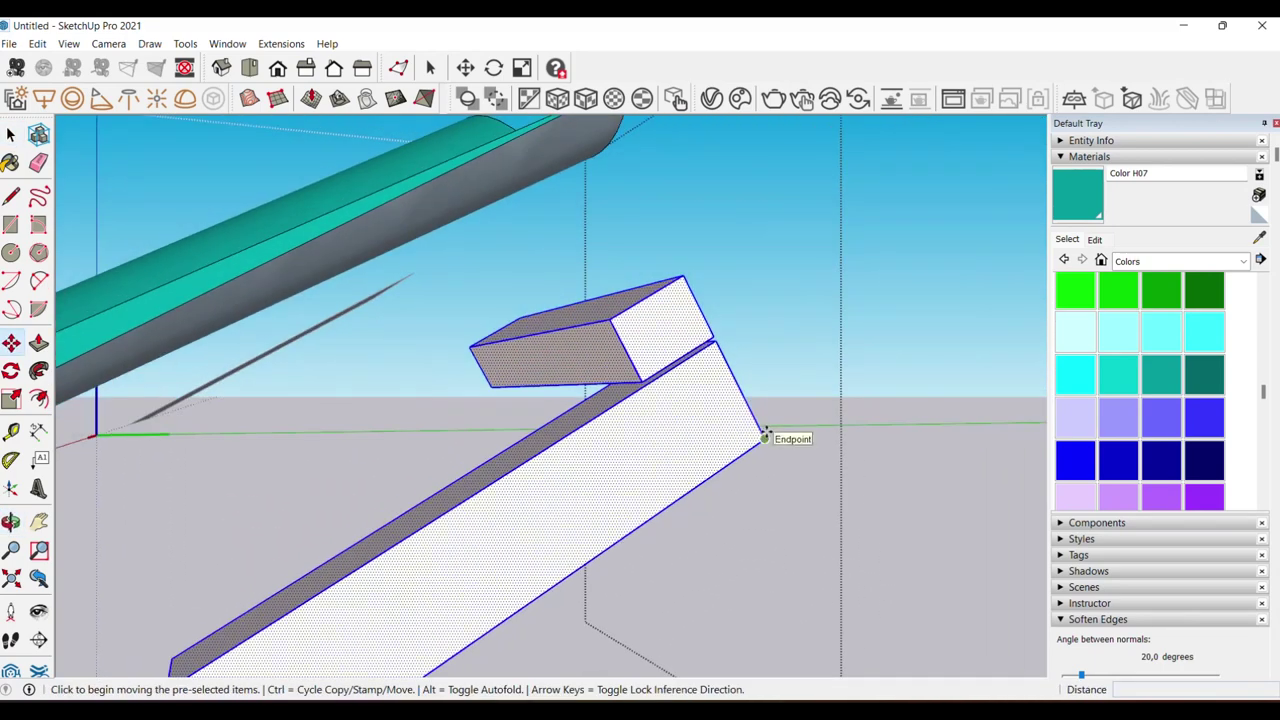
click(764, 437)
key(Escape)
- Pull the group's base face up about 147.6 into a tall block
mouse_move(760, 427)
middle_down()
mouse_move(766, 437)
mouse_move(640, 428)
mouse_move(720, 423)
mouse_move(623, 463)
middle_up()
key(space)
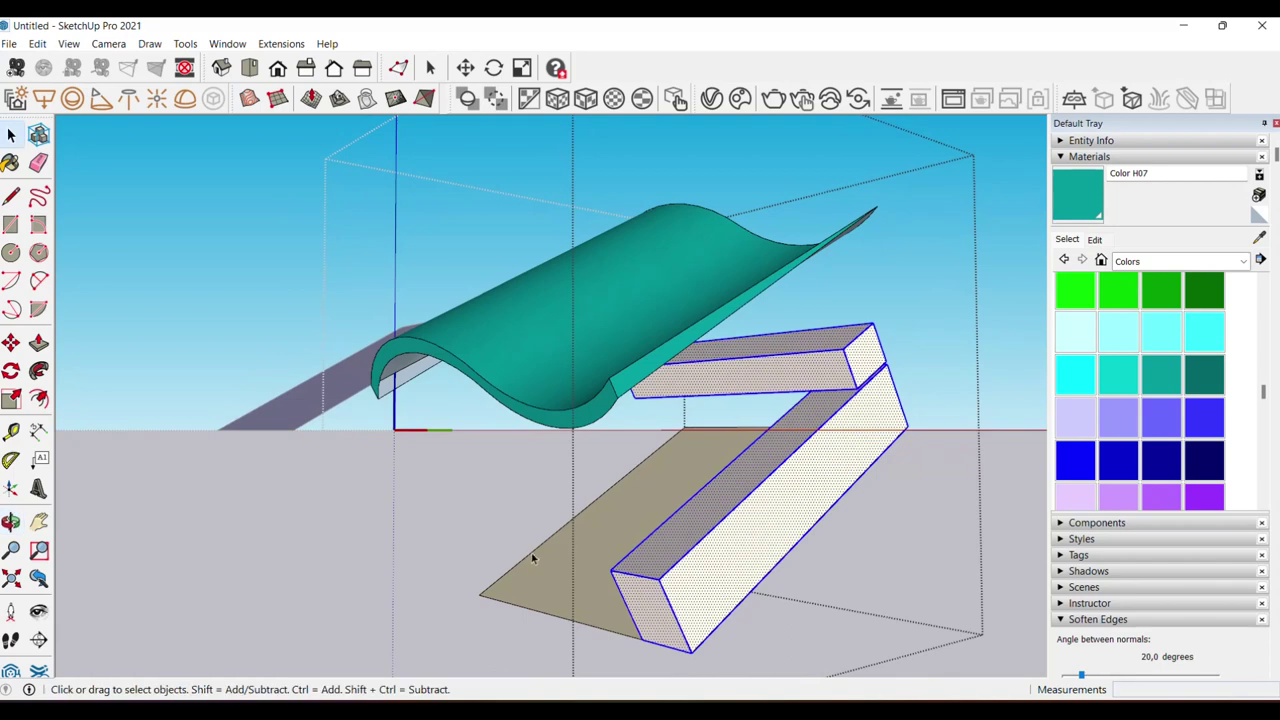
double_click(549, 567)
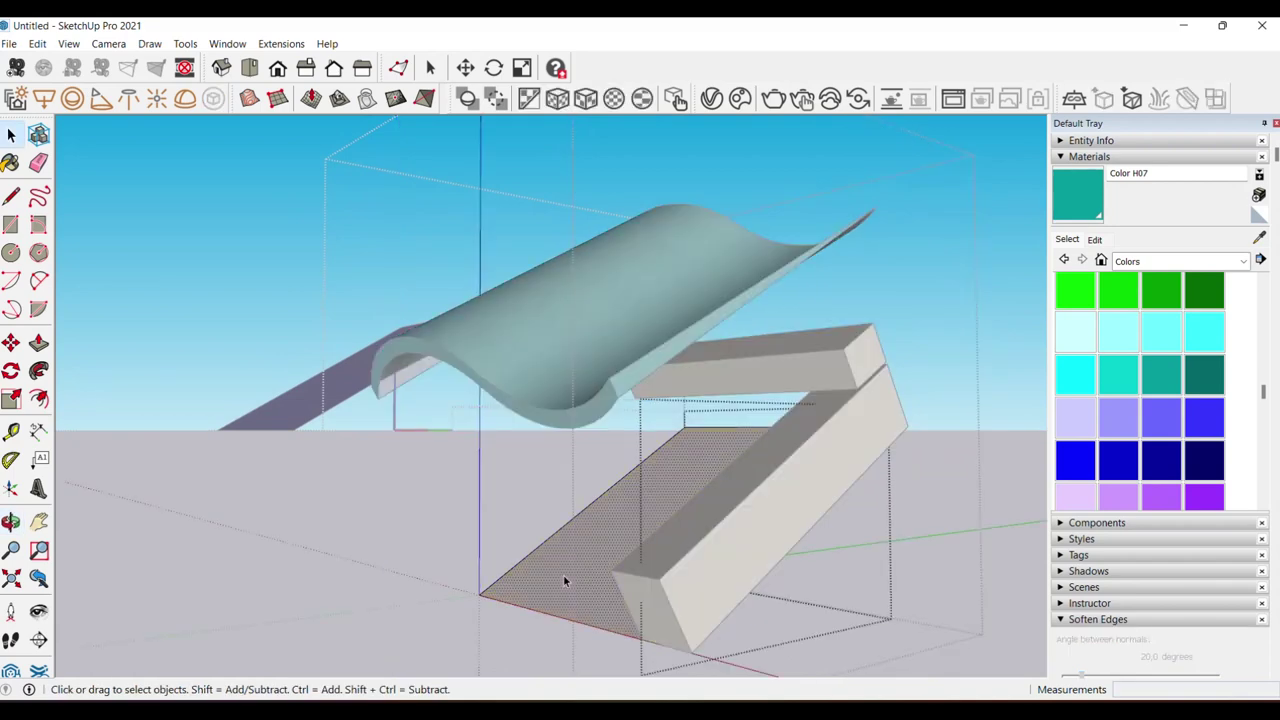
key(p)
mouse_move(563, 583)
mouse_down()
mouse_move(459, 451)
mouse_move(454, 415)
mouse_up()
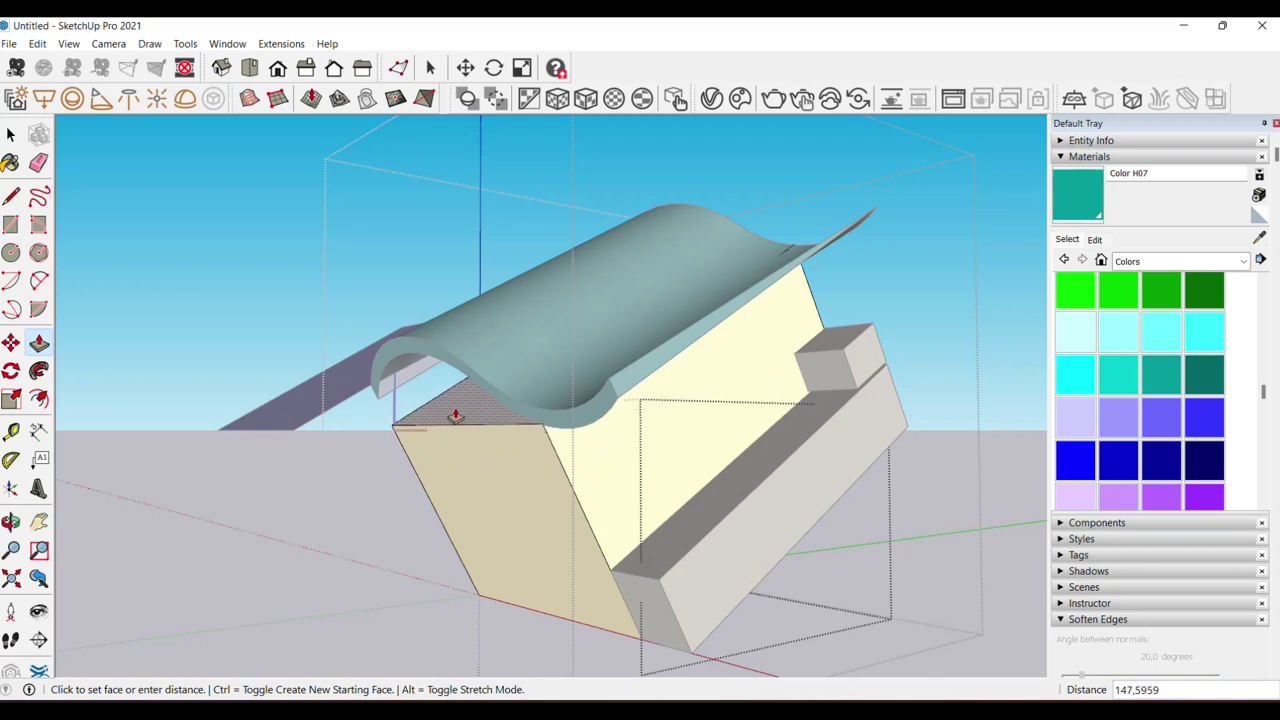
- Finish raising the tall block from the base face
drag(456, 415, 463, 420)
key(space)
mouse_move(463, 420)
middle_down()
mouse_move(594, 443)
mouse_move(561, 432)
mouse_move(580, 447)
middle_up()
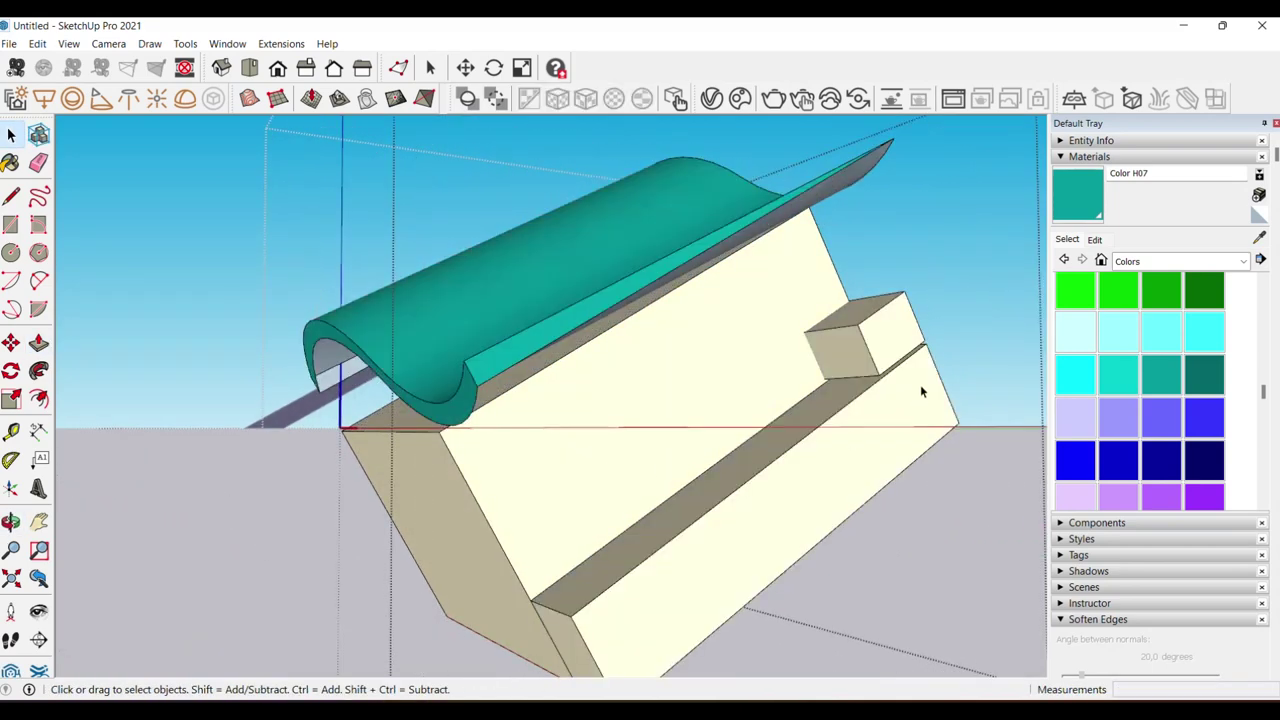
- Move the small block and long lower face by their corner to the tile's edge point
double_click(884, 341)
shift+double_click(902, 418)
mouse_move(902, 418)
middle_down()
mouse_move(822, 461)
mouse_move(451, 551)
mouse_move(430, 510)
mouse_move(444, 519)
middle_up()
key(m)
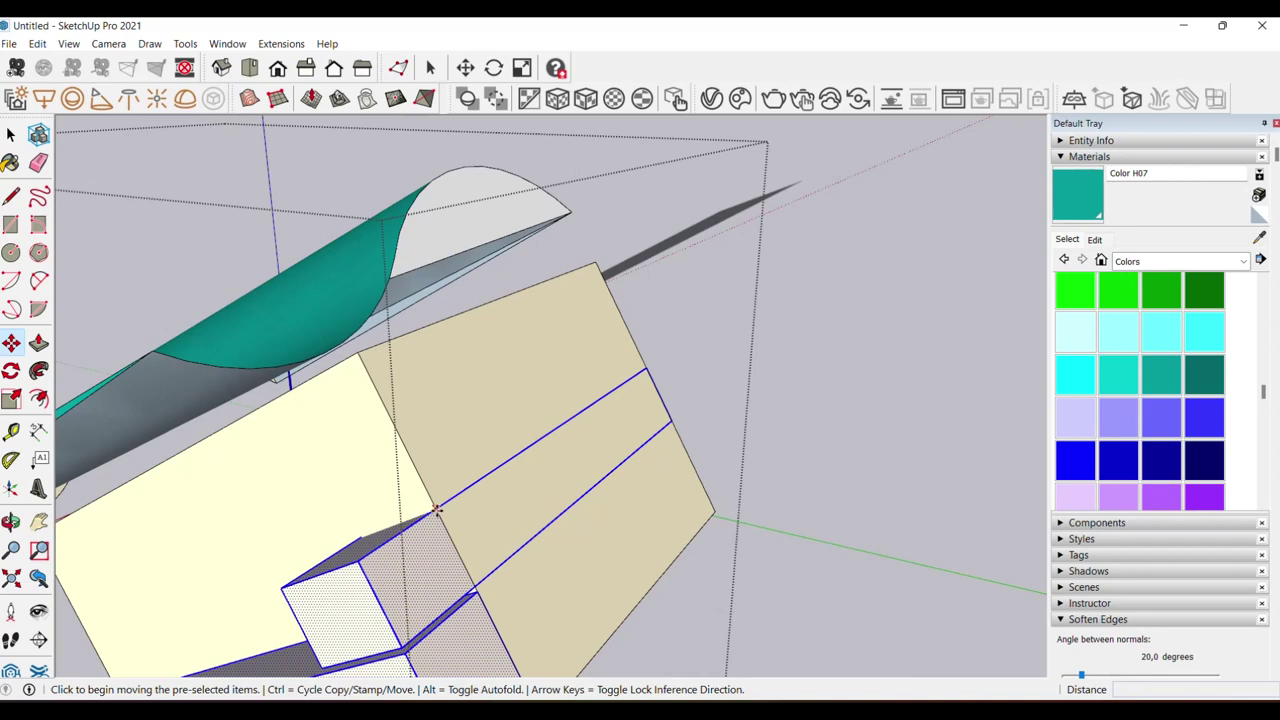
click(437, 511)
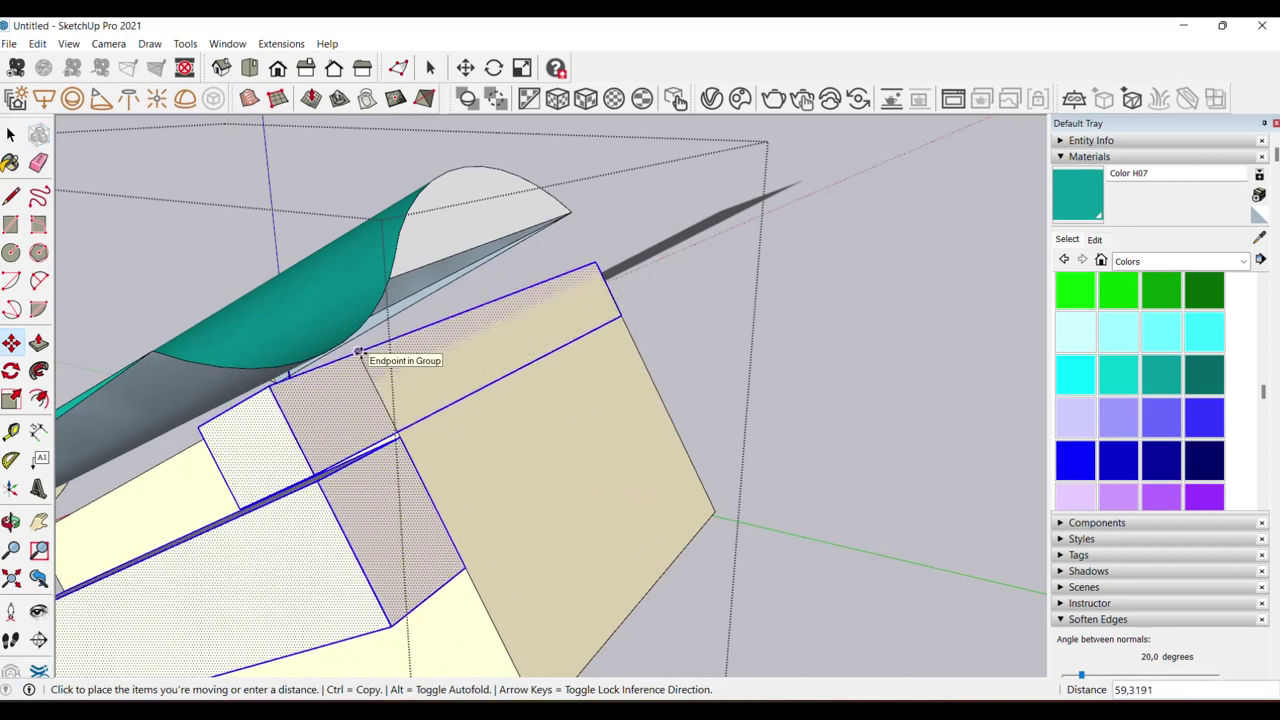
click(358, 352)
key(space)
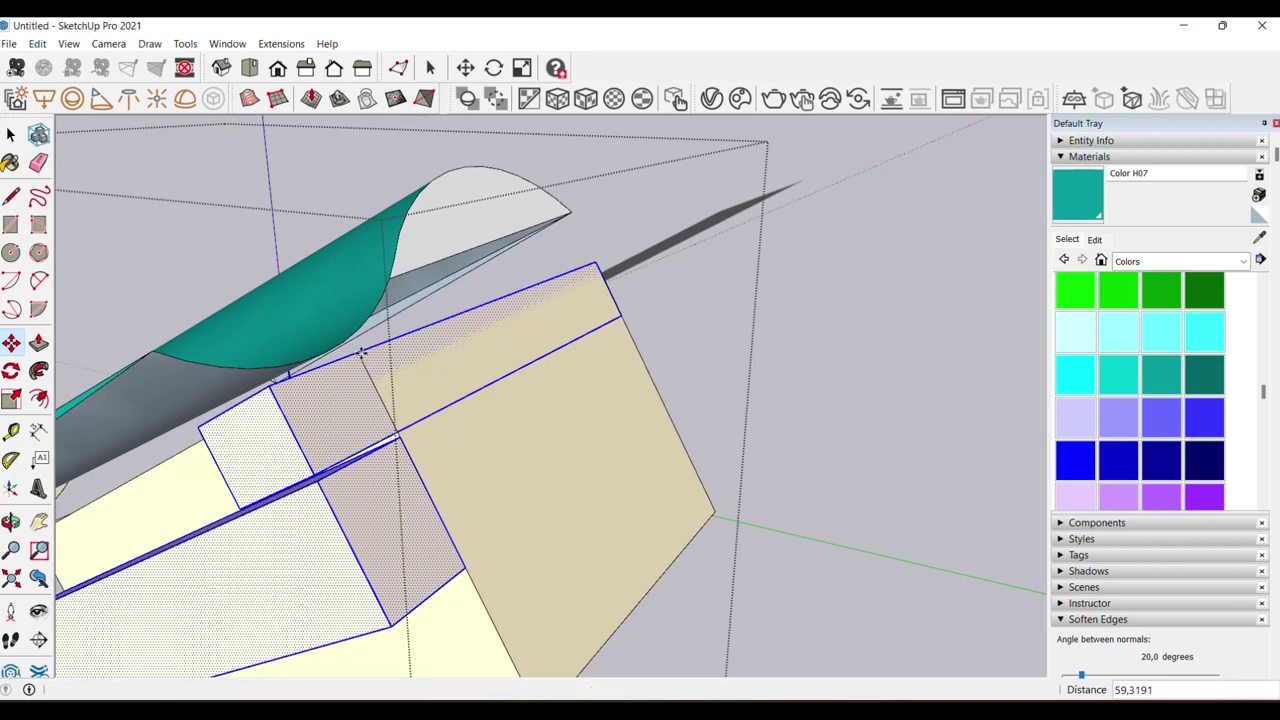
- Nudge the block and beam slightly to align them under the tile edge
middle_drag(358, 352, 380, 400)
scroll(380, 400, up, 3)
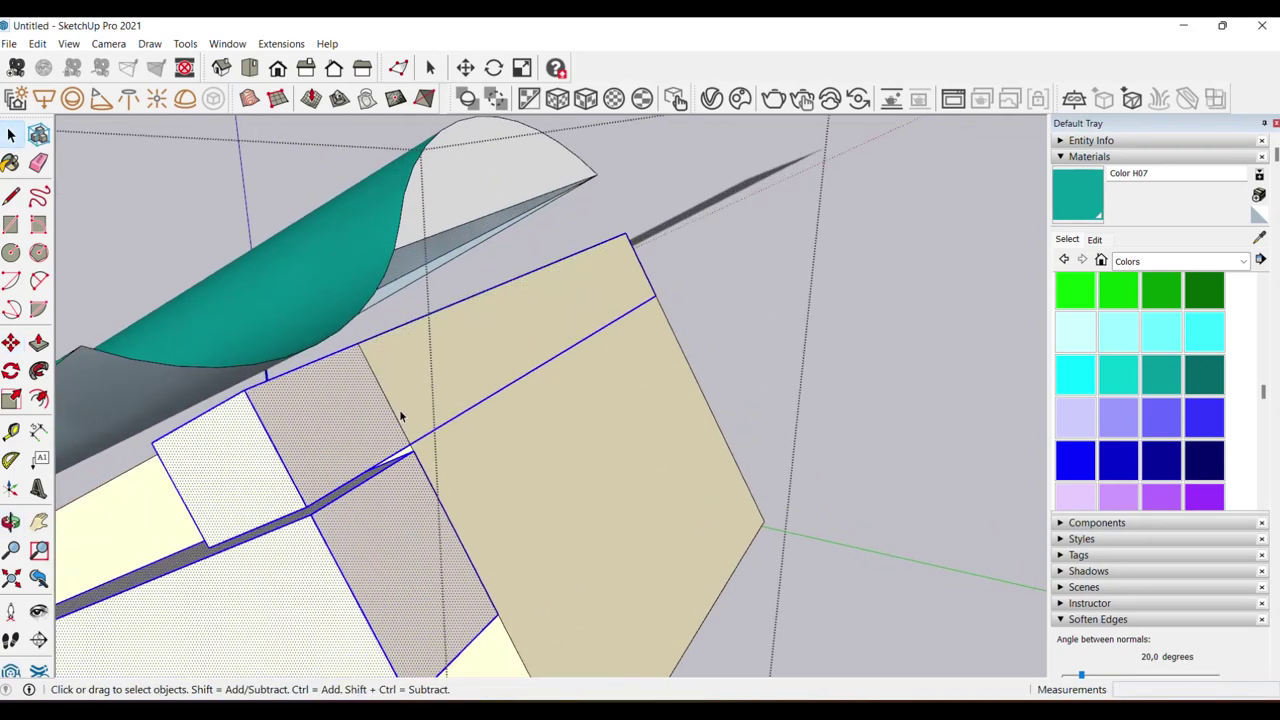
scroll(400, 414, up, 2)
key(m)
click(358, 344)
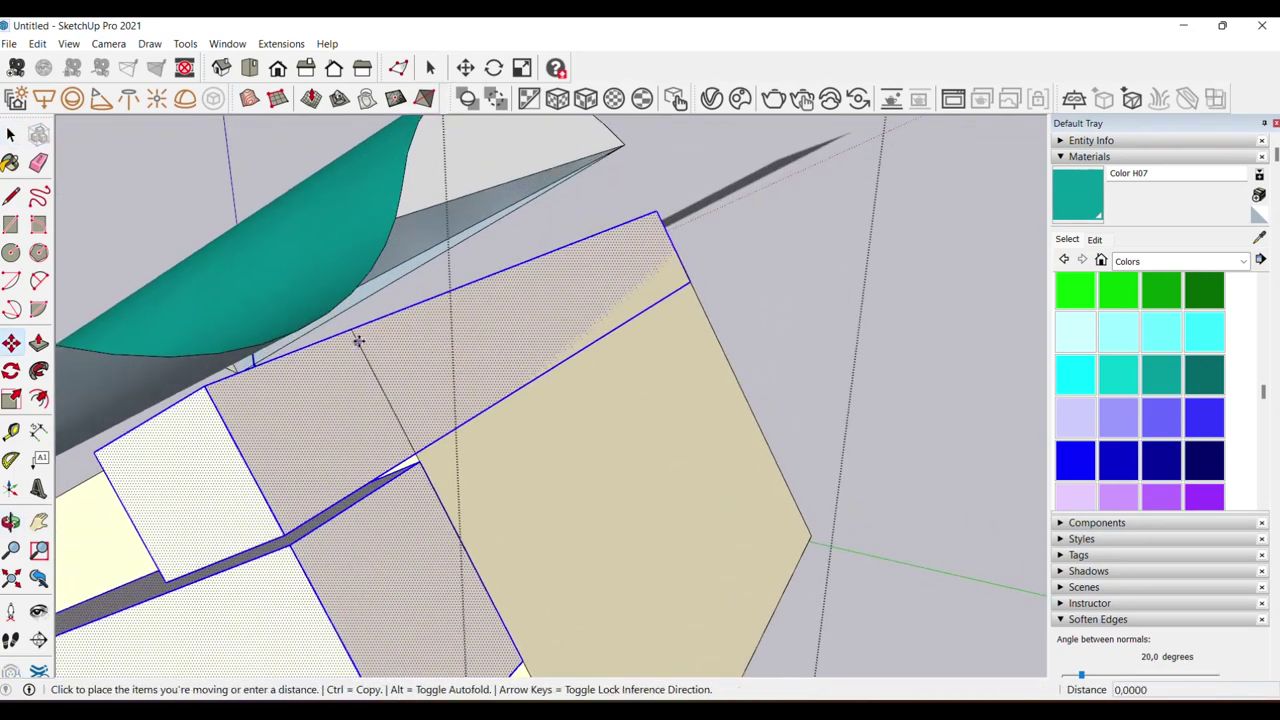
click(357, 337)
key(space)
- Delete the beam's small end face
mouse_move(357, 337)
middle_down()
mouse_move(602, 339)
mouse_move(610, 490)
middle_up()
scroll(602, 339, down, 5)
scroll(641, 494, up, 2)
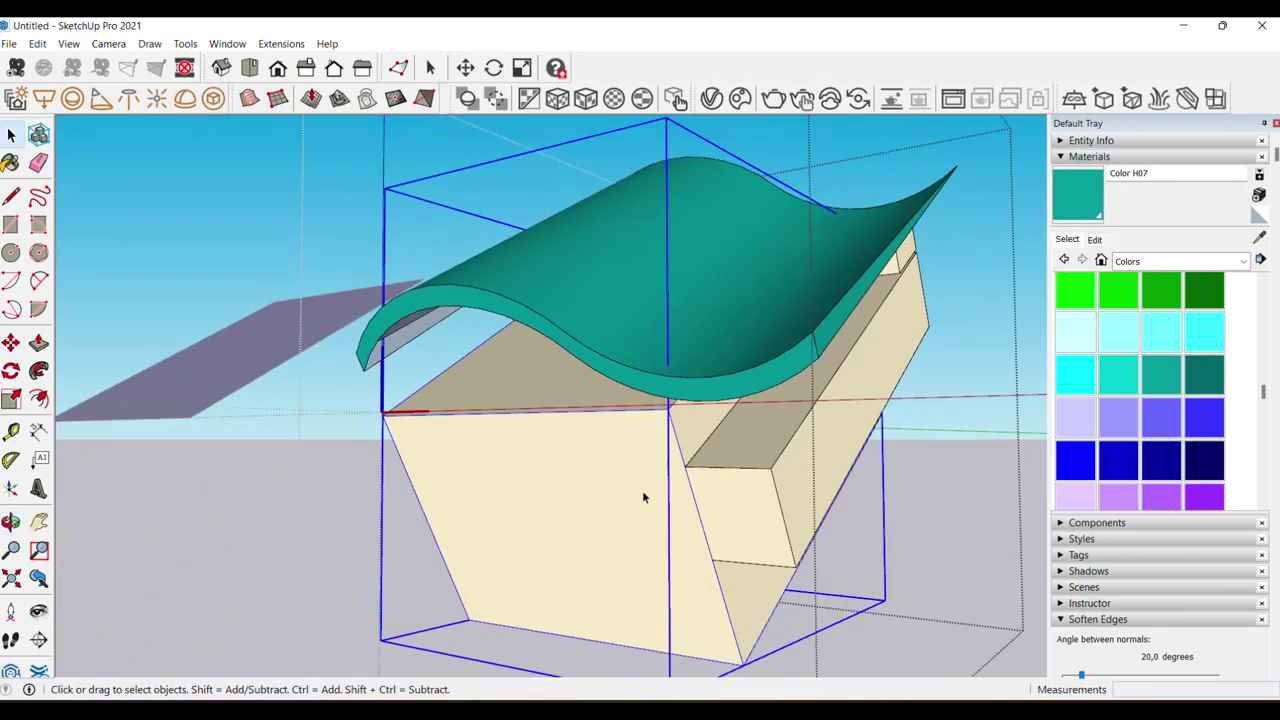
mouse_move(641, 483)
middle_down()
mouse_move(837, 380)
mouse_move(593, 442)
mouse_move(527, 437)
middle_up()
click(527, 440)
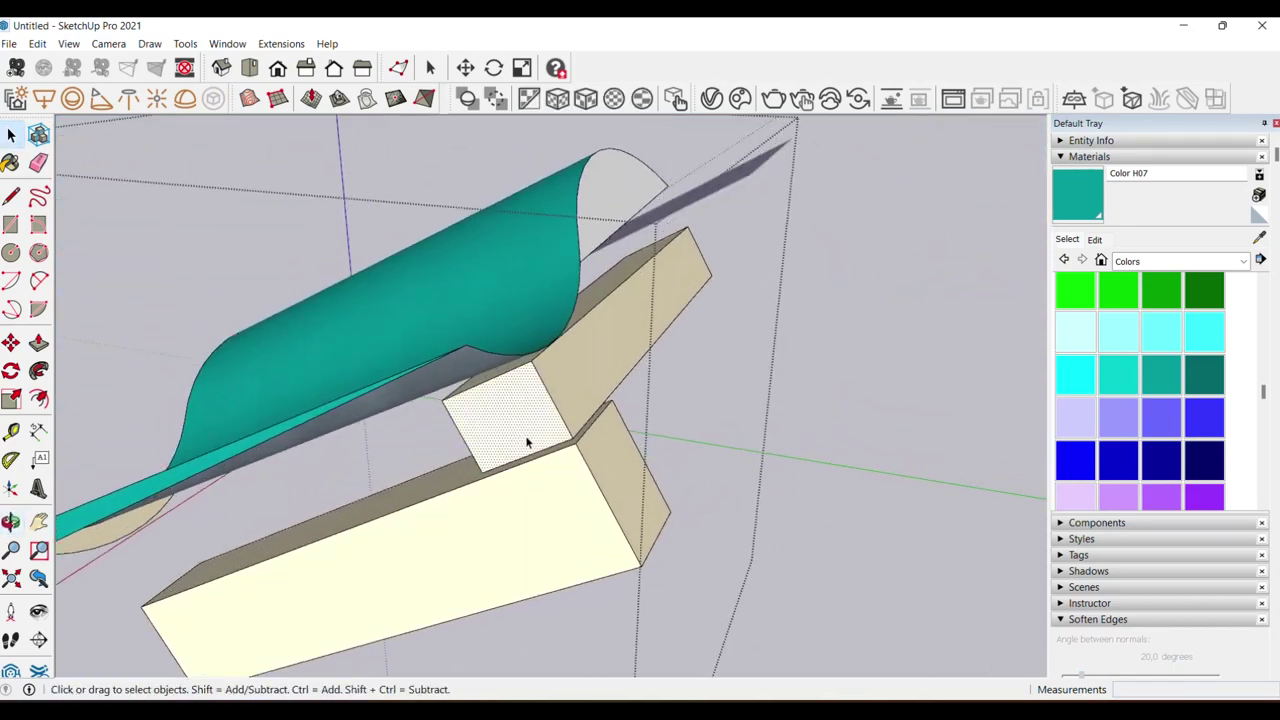
key(Delete)
mouse_move(314, 502)
middle_down()
mouse_move(643, 323)
mouse_move(519, 404)
mouse_move(845, 425)
mouse_move(523, 486)
mouse_move(665, 425)
mouse_move(646, 503)
middle_up()
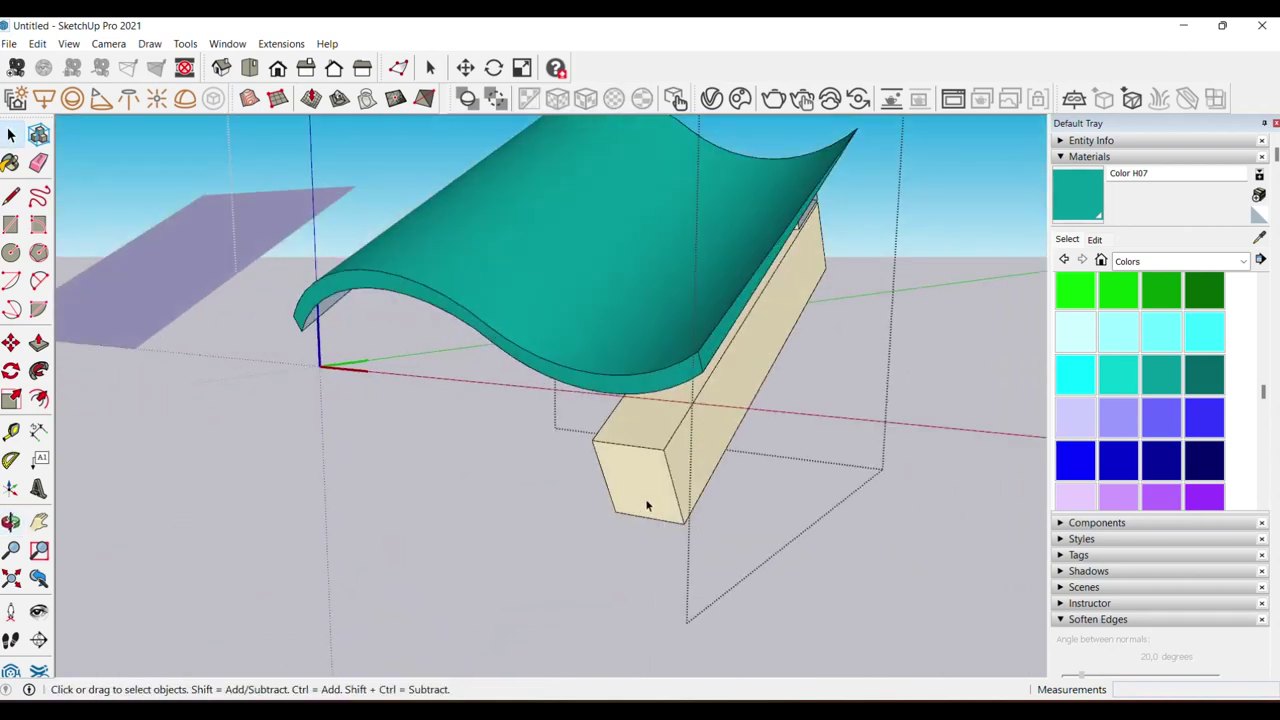
- Soften the first and left edges where the batten block meets the beam
scroll(660, 500, up, 2)
scroll(675, 492, up, 2)
right_click(677, 487)
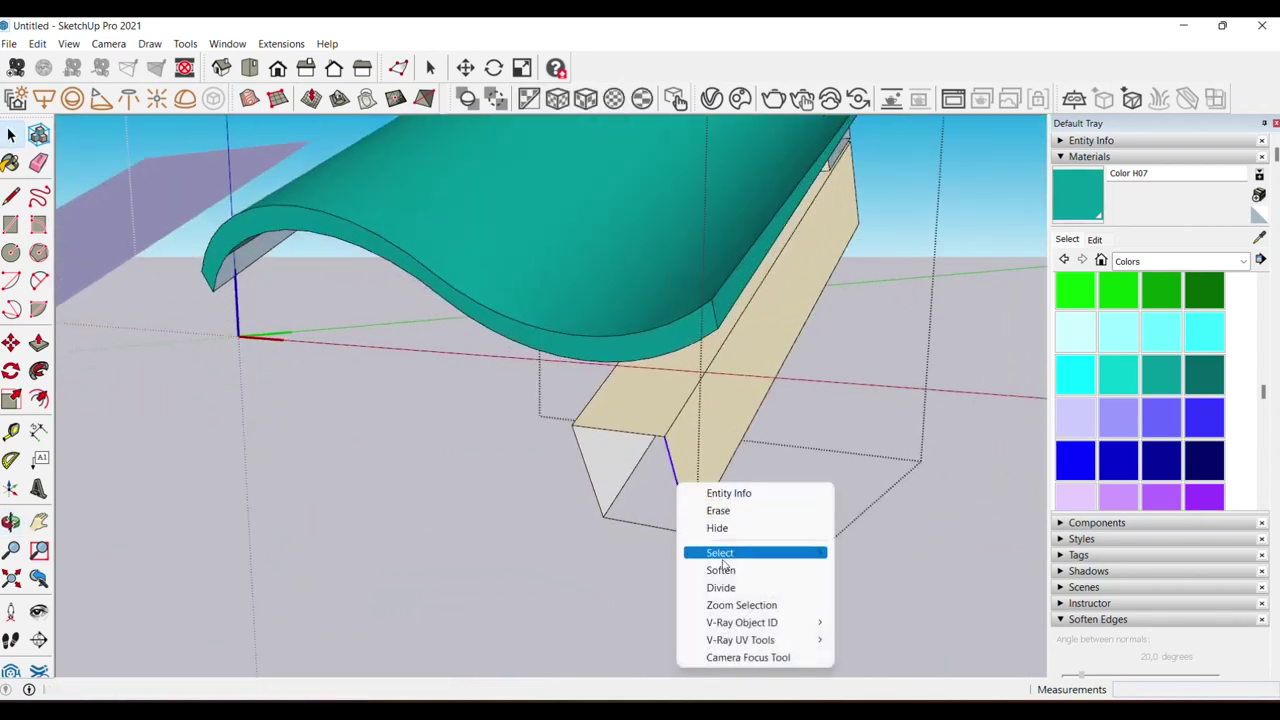
click(728, 570)
right_click(624, 434)
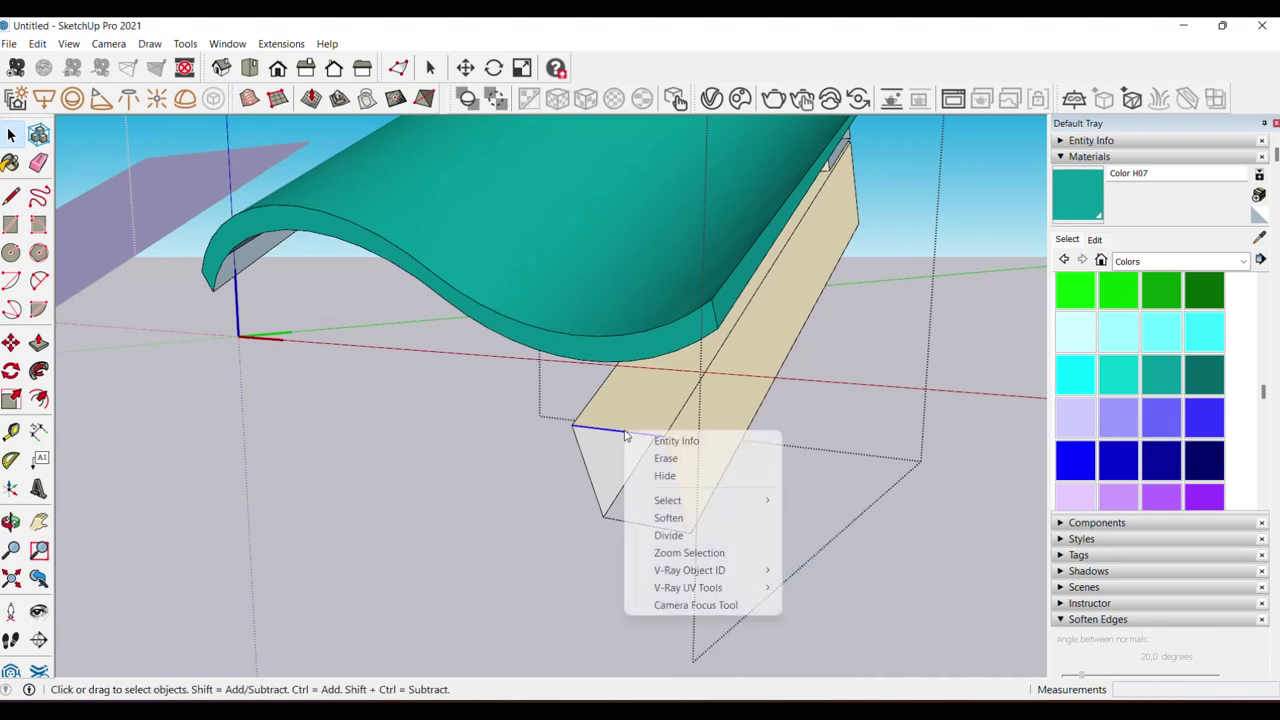
click(668, 537)
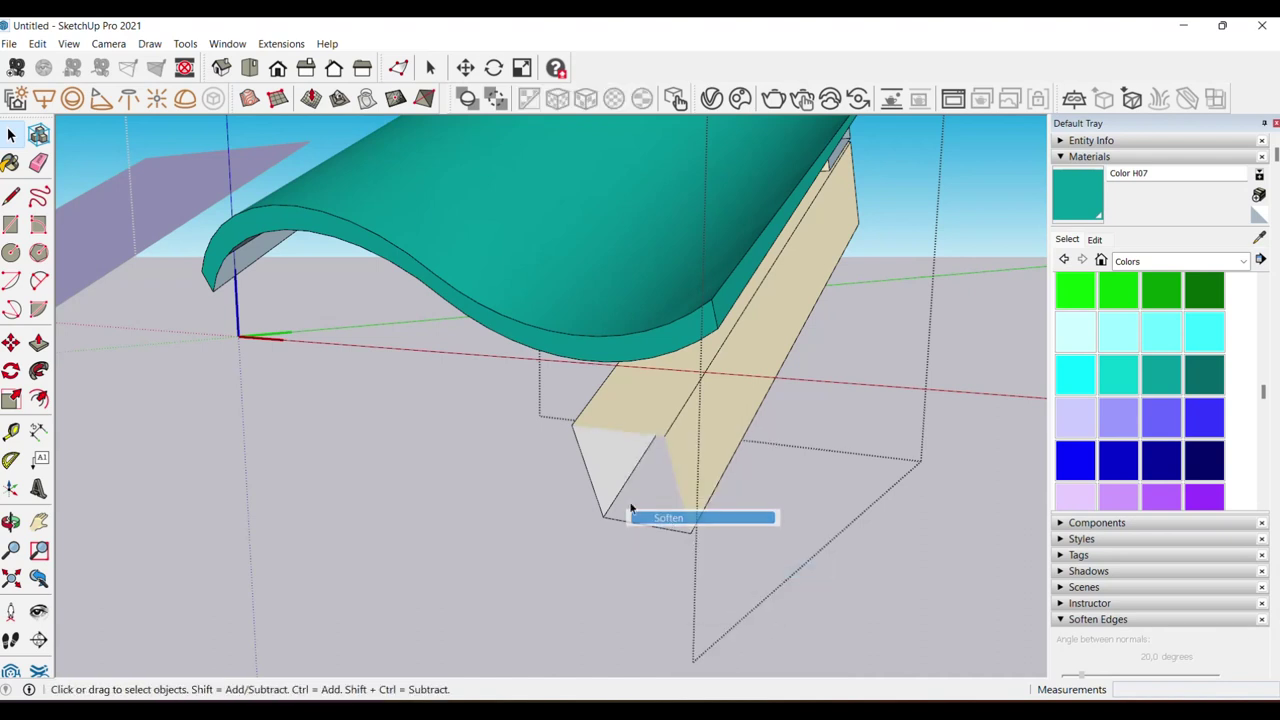
right_click(592, 478)
click(625, 487)
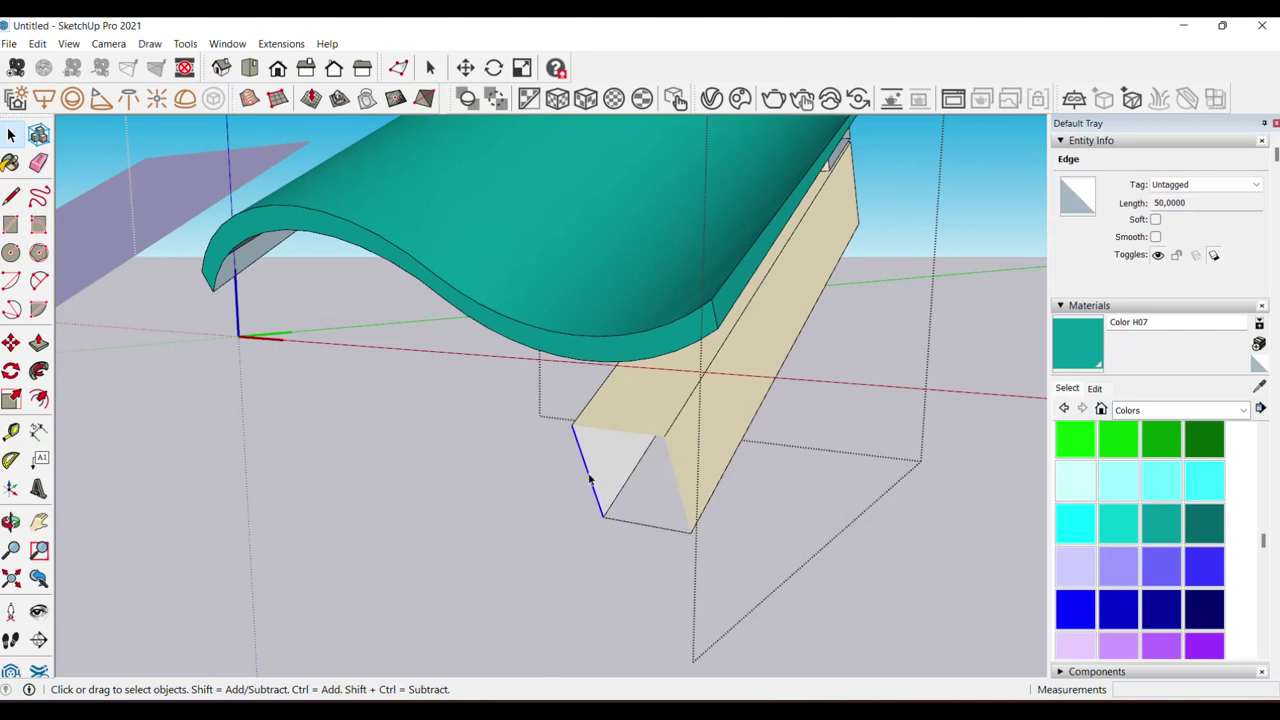
right_click(594, 480)
click(646, 563)
- Divide the beam's bottom edge into segments
right_click(641, 529)
click(643, 531)
right_click(643, 531)
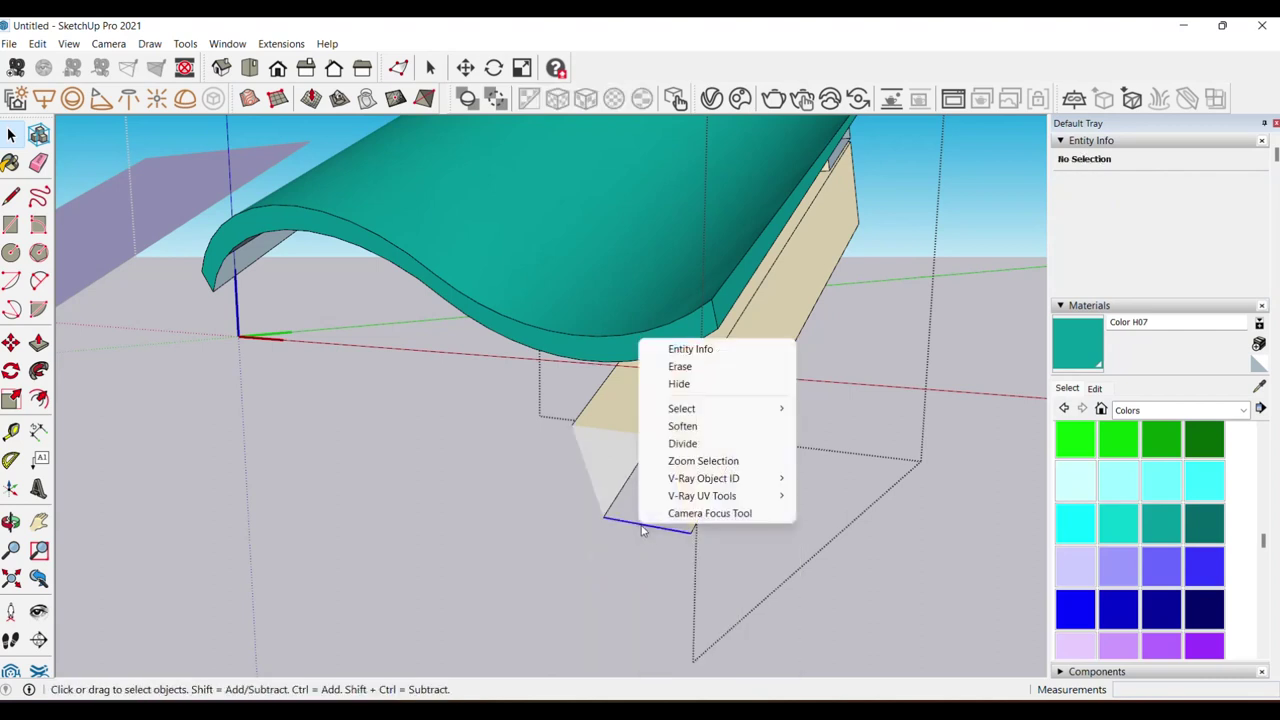
click(688, 443)
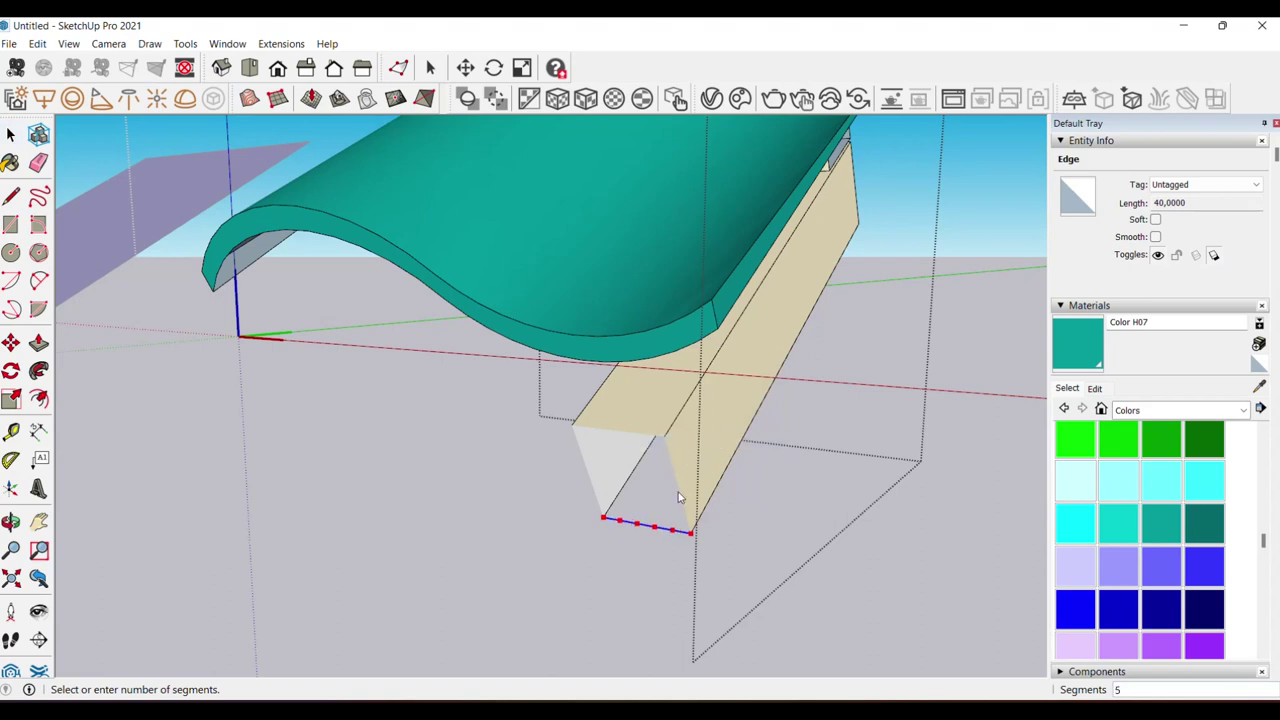
click(651, 527)
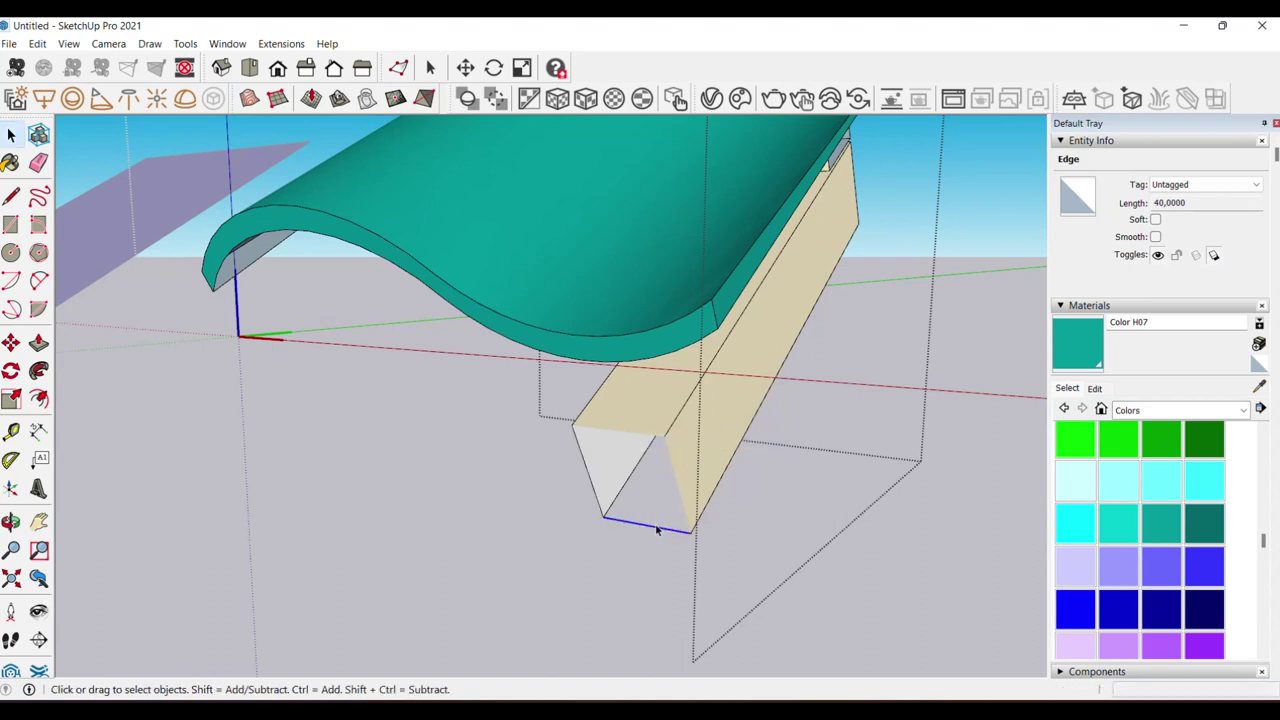
right_click(653, 530)
click(622, 528)
- Draw a line along the beam's bottom edge to close its face
scroll(622, 530, up, 1)
key(l)
click(604, 518)
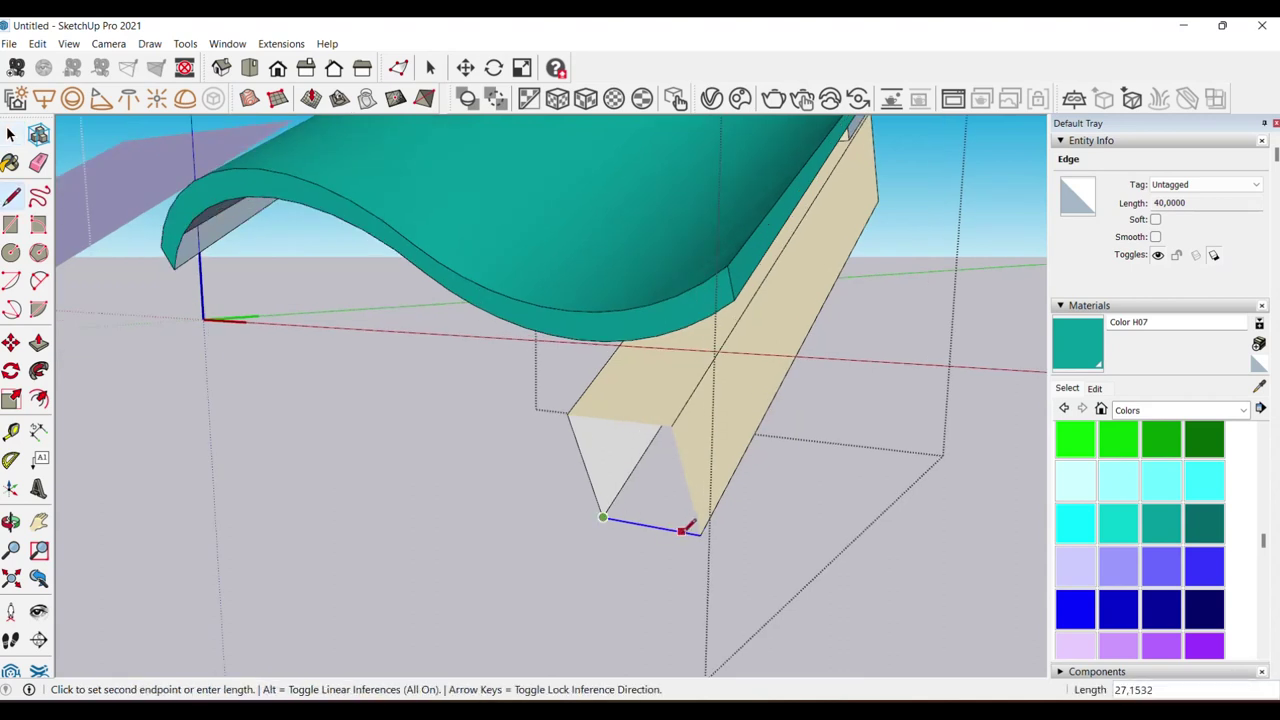
click(700, 534)
key(space)
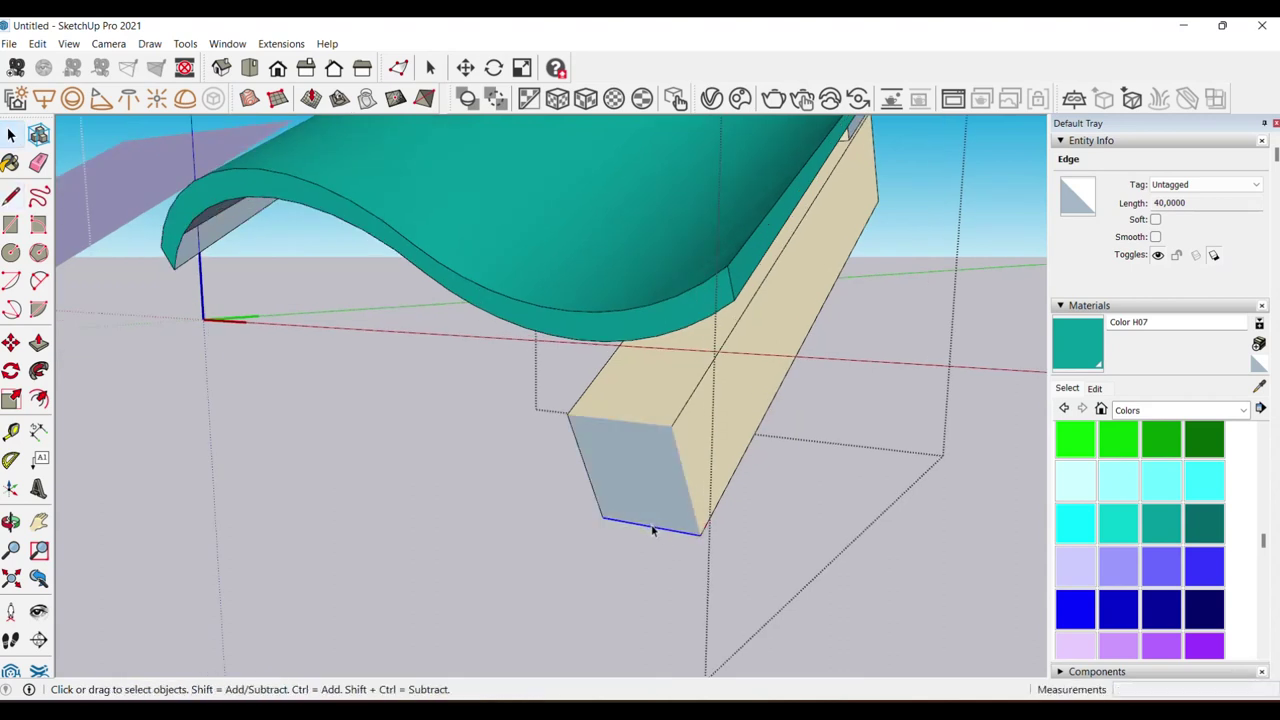
click(645, 514)
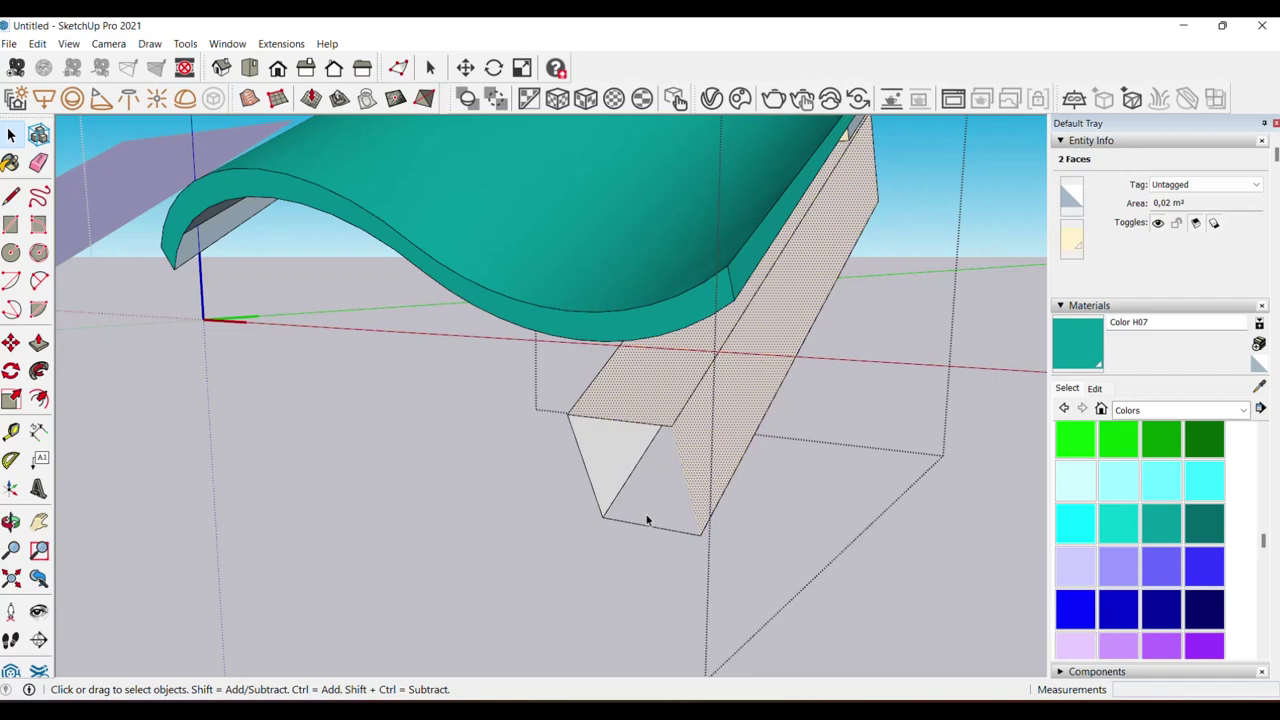
click(655, 522)
mouse_move(657, 523)
middle_down()
mouse_move(663, 334)
mouse_move(643, 291)
mouse_move(699, 240)
mouse_move(663, 360)
mouse_move(602, 486)
mouse_move(605, 441)
middle_up()
- Draw lines to close the open faces at the beam end
key(l)
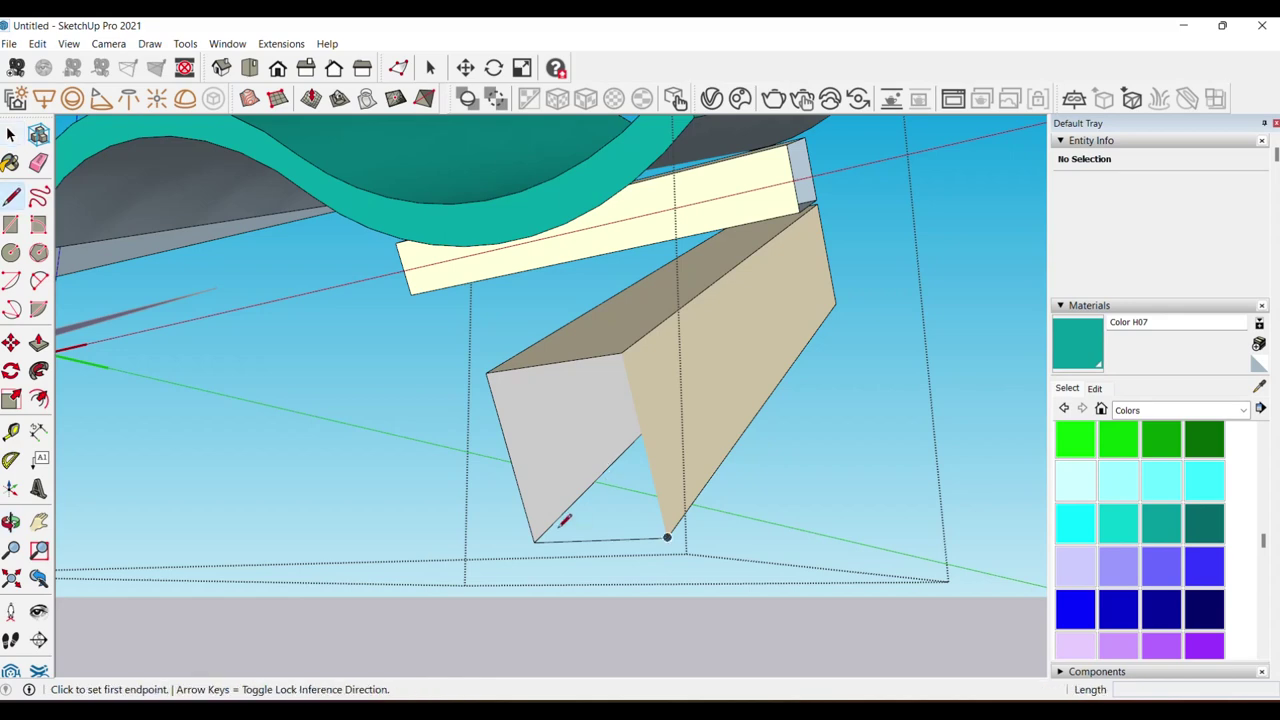
middle_drag(566, 520, 586, 492)
click(593, 482)
mouse_move(697, 443)
middle_down()
mouse_move(243, 414)
mouse_move(189, 543)
mouse_move(360, 571)
mouse_move(377, 588)
middle_up()
key(l)
scroll(436, 605, up, 1)
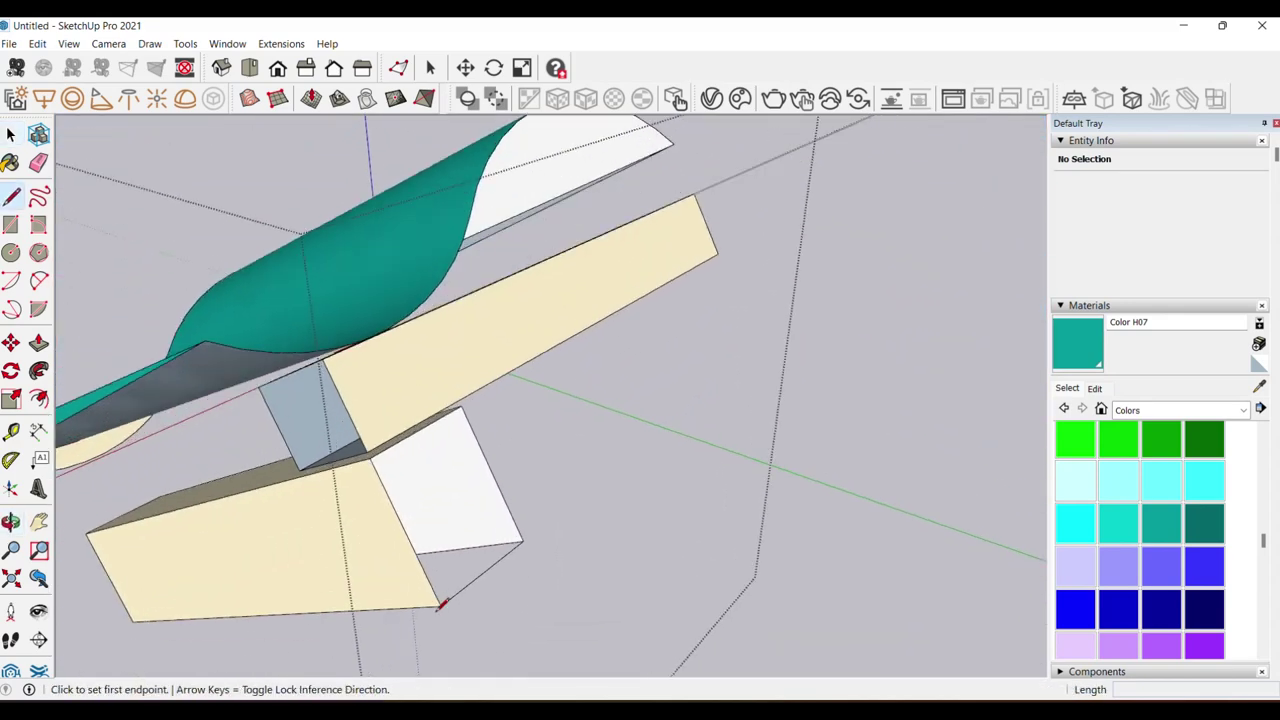
click(441, 604)
click(525, 537)
key(space)
mouse_move(468, 568)
middle_down()
mouse_move(423, 357)
mouse_move(415, 365)
middle_up()
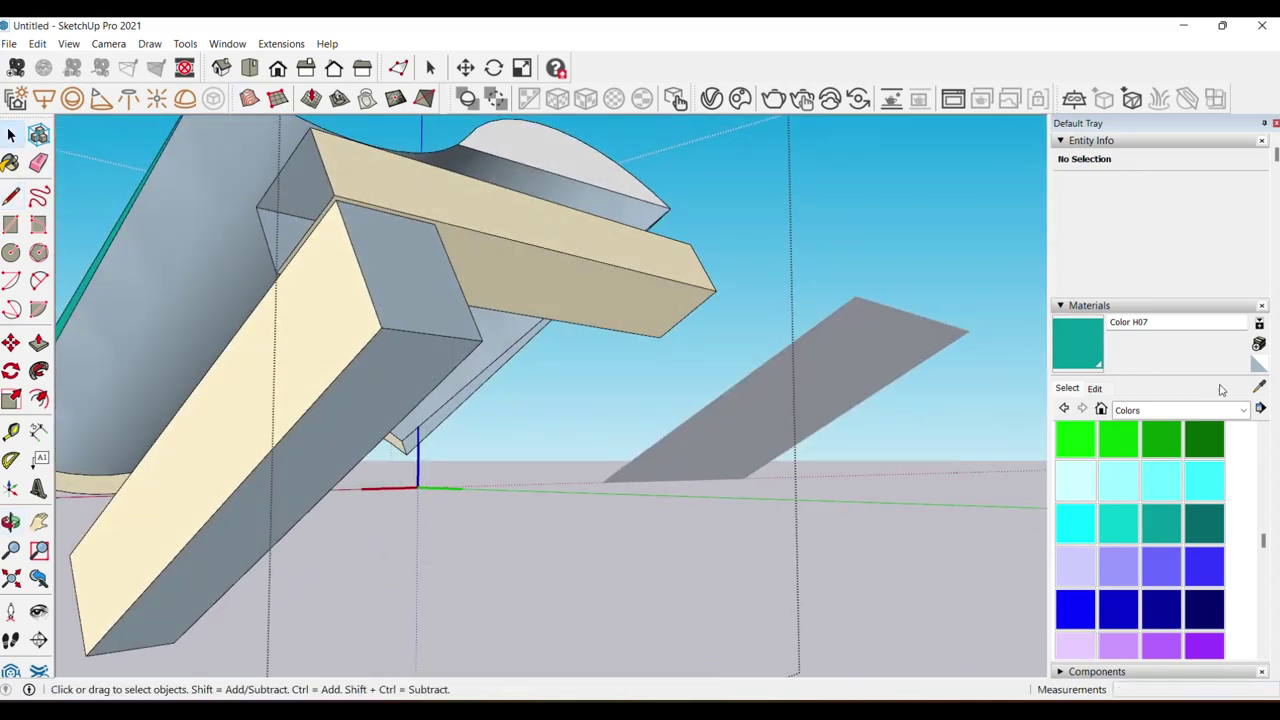
- Sample the beam's cream material and paint the beam's lower side face cream
click(414, 200)
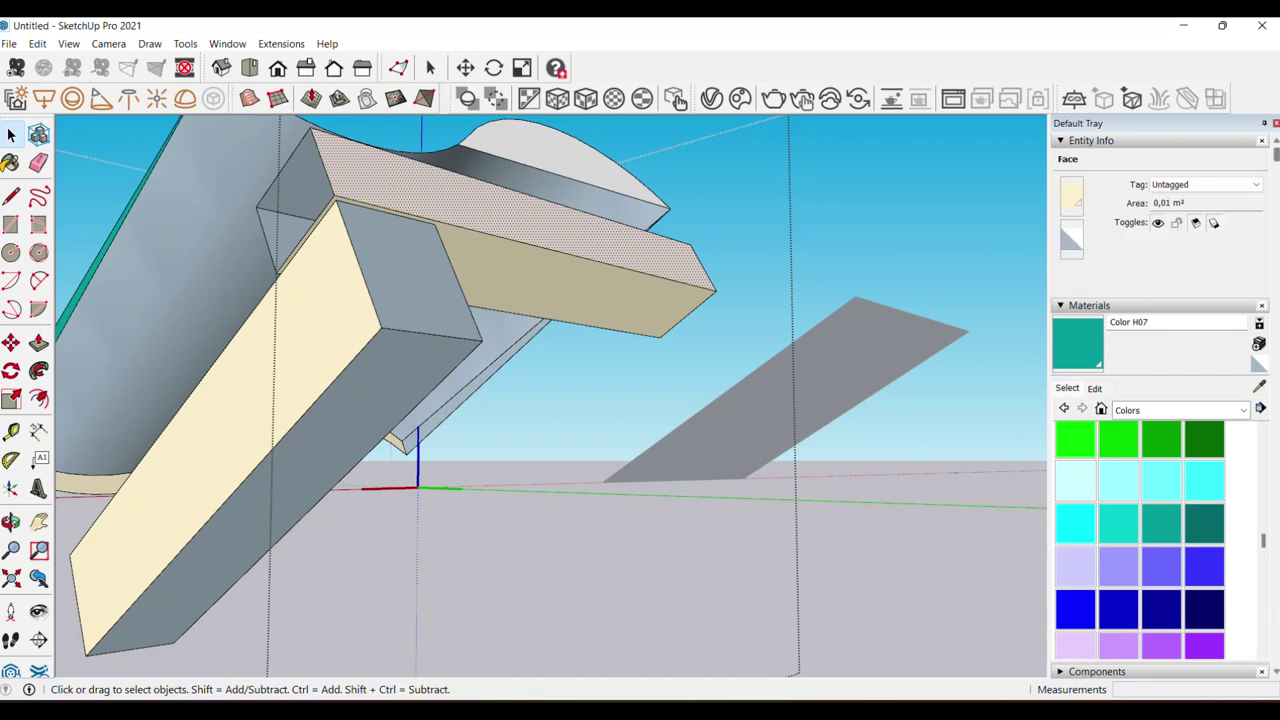
click(1259, 387)
click(383, 204)
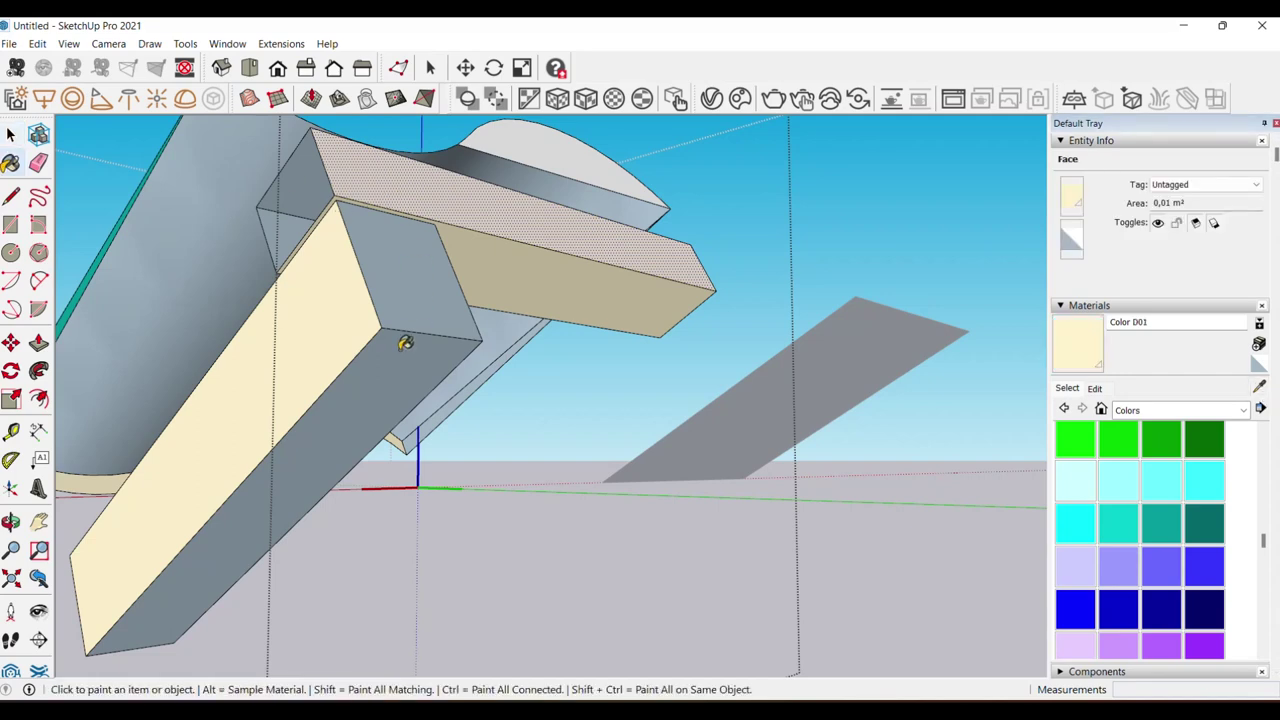
click(405, 340)
key(space)
click(391, 288)
- Soften the four edges at the joint between the beams
middle_drag(398, 296, 425, 403)
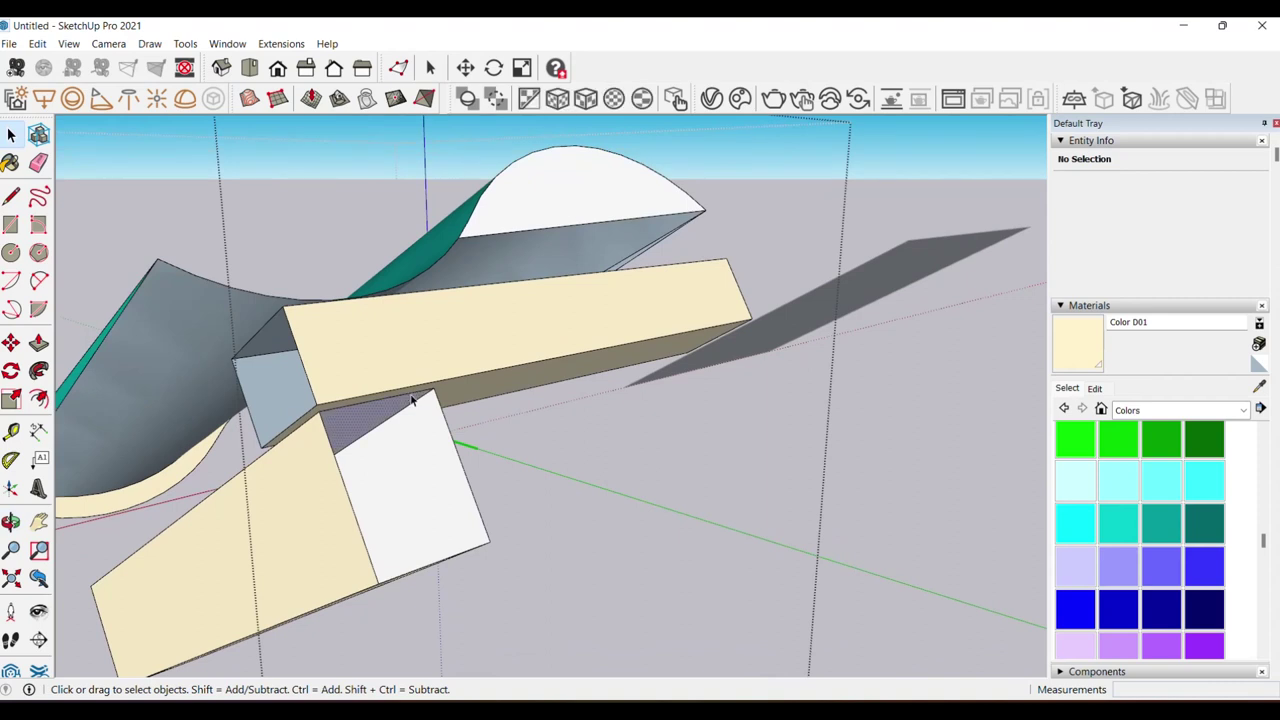
right_click(411, 399)
click(450, 484)
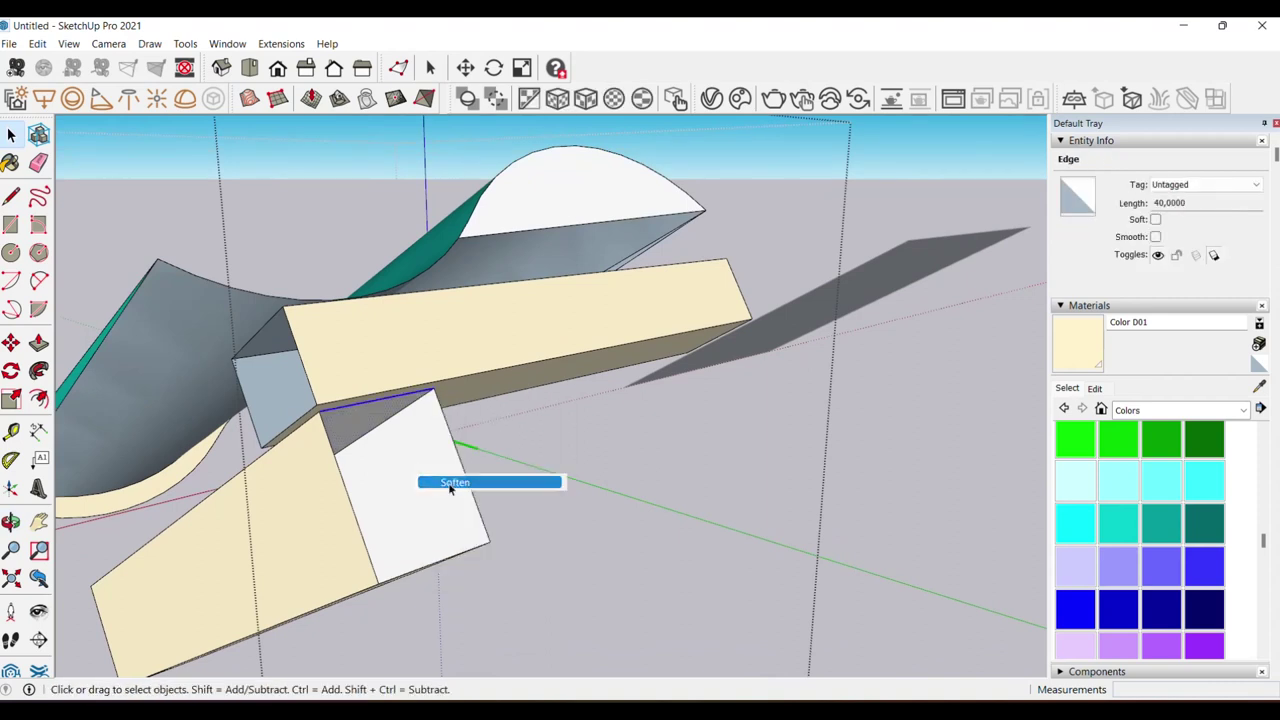
right_click(454, 446)
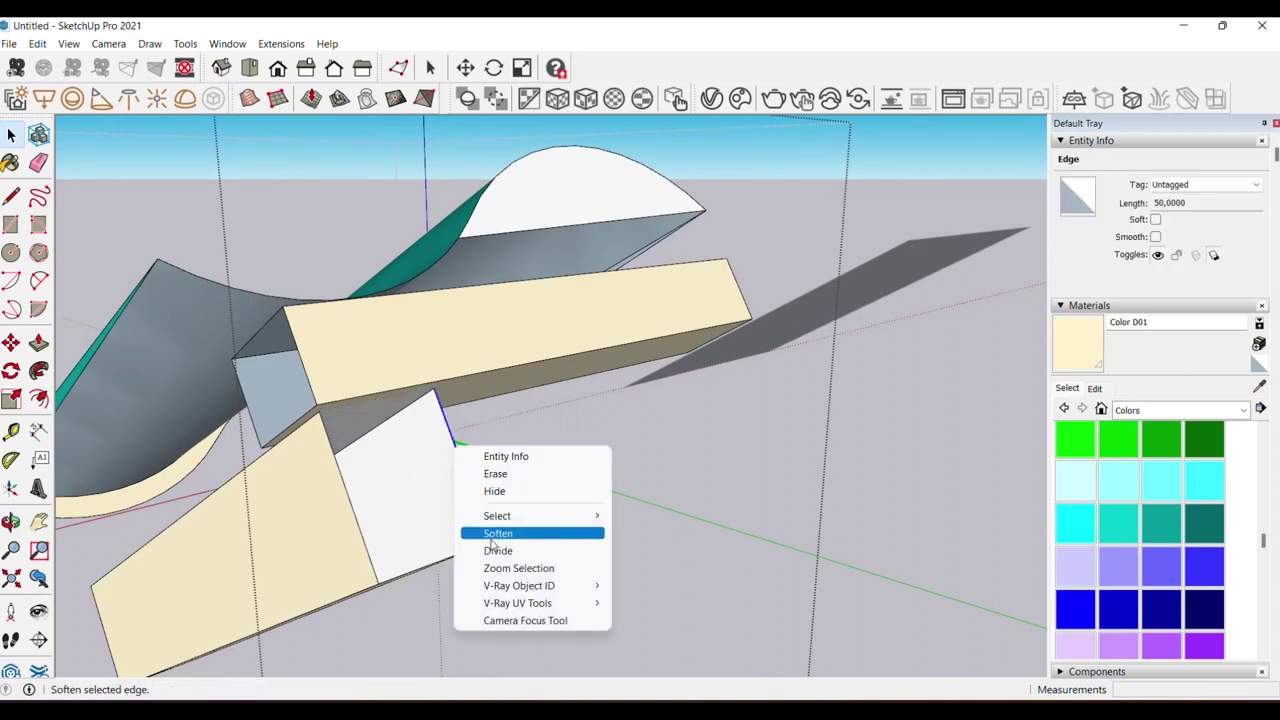
click(493, 537)
right_click(349, 504)
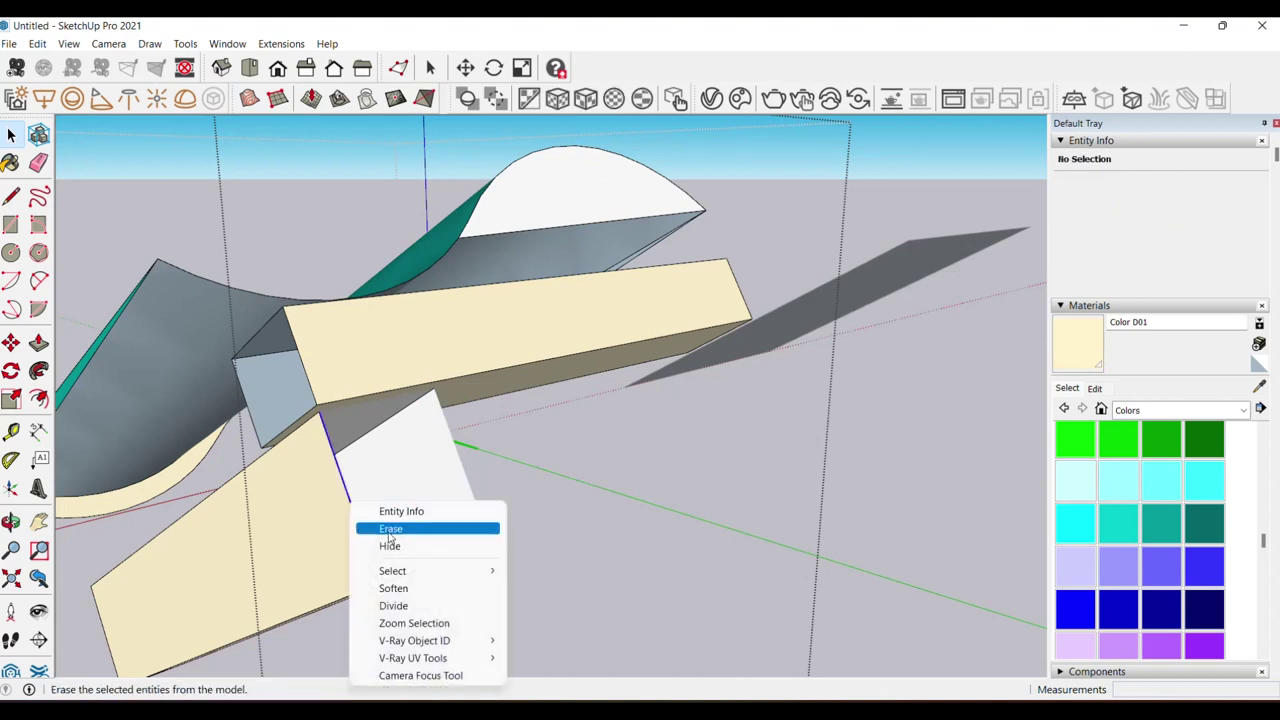
click(400, 588)
right_click(419, 572)
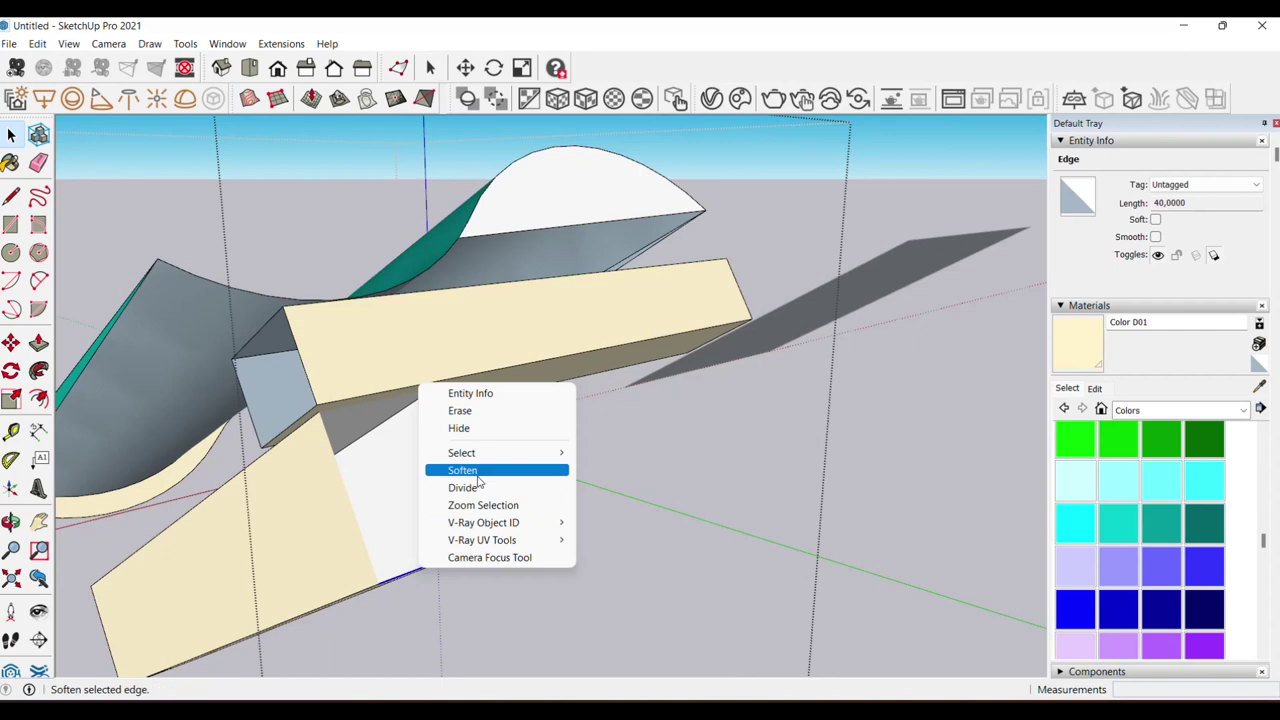
click(486, 466)
- Delete the beam's end face and soften its top, left, bottom and vertical edges
mouse_move(311, 520)
middle_down()
mouse_move(683, 557)
mouse_move(551, 371)
mouse_move(632, 464)
middle_up()
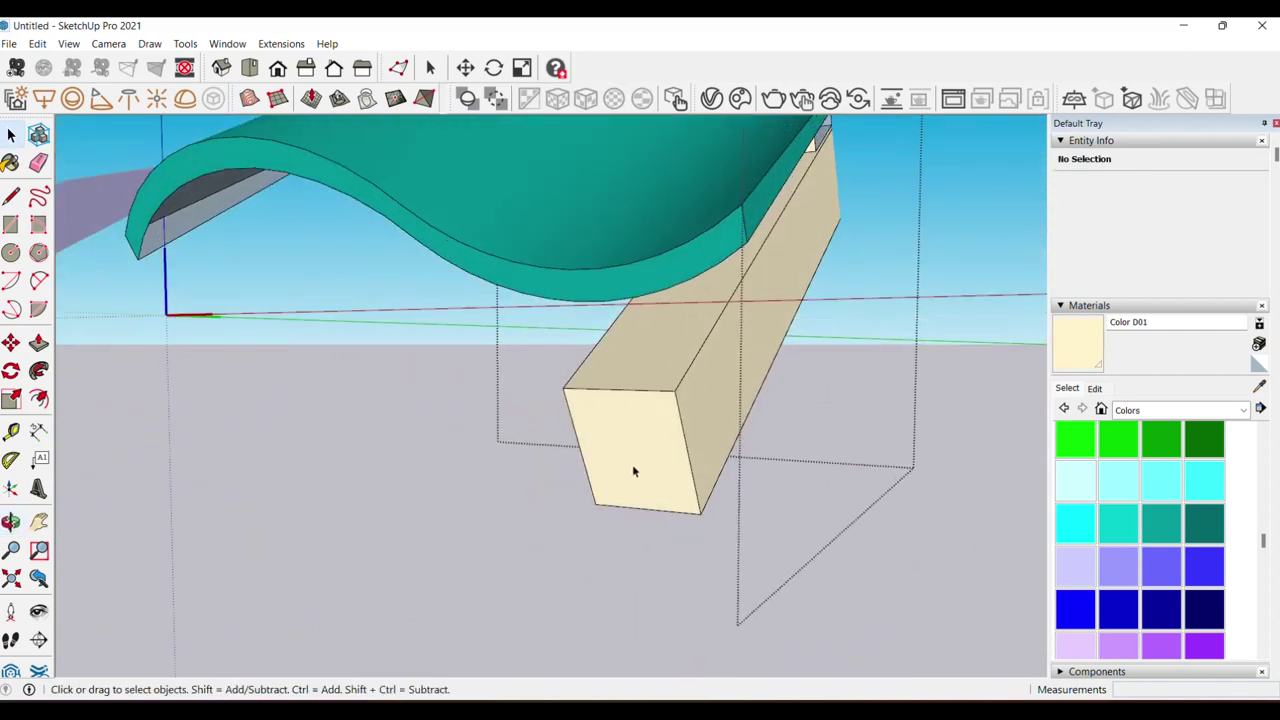
click(631, 466)
key(Delete)
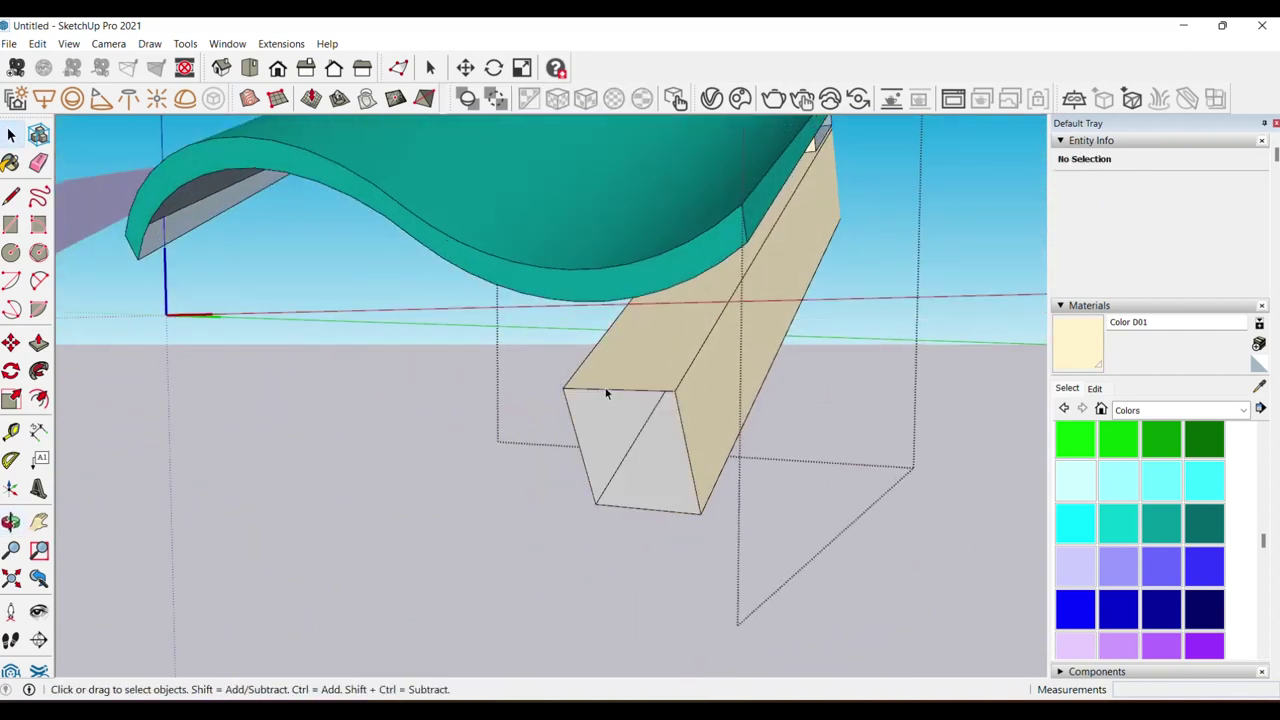
right_click(605, 393)
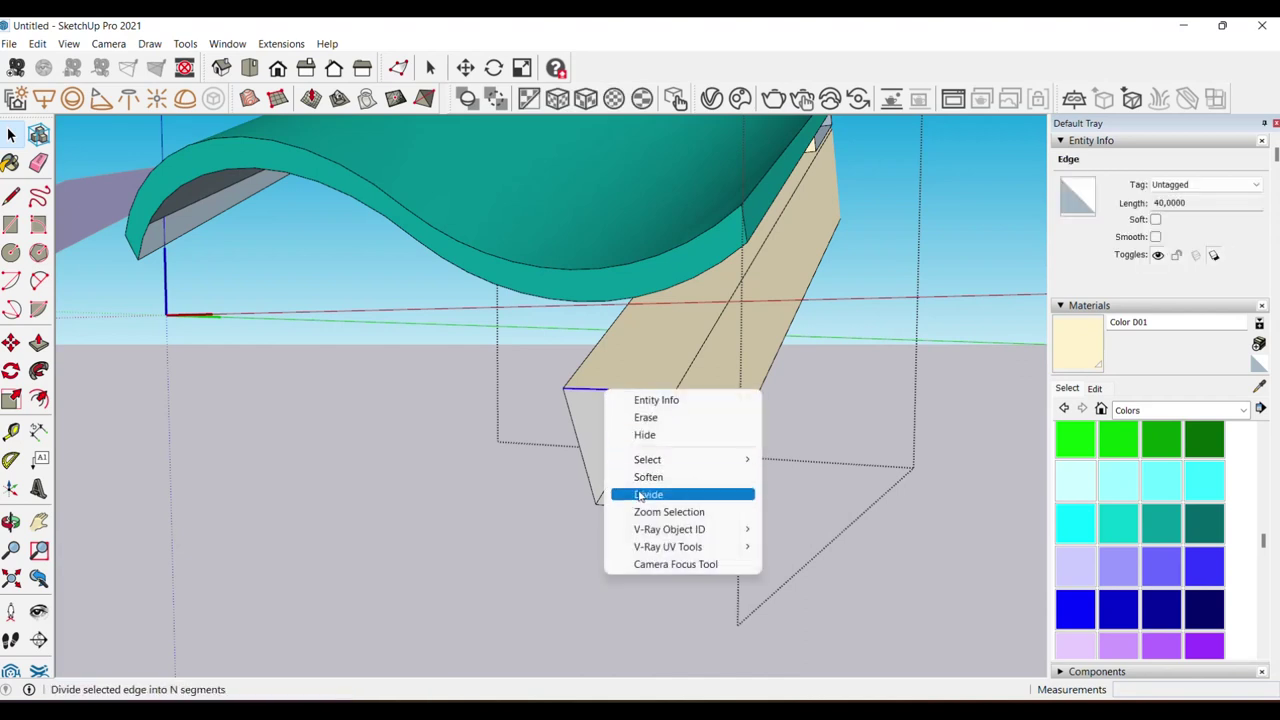
click(685, 478)
right_click(576, 443)
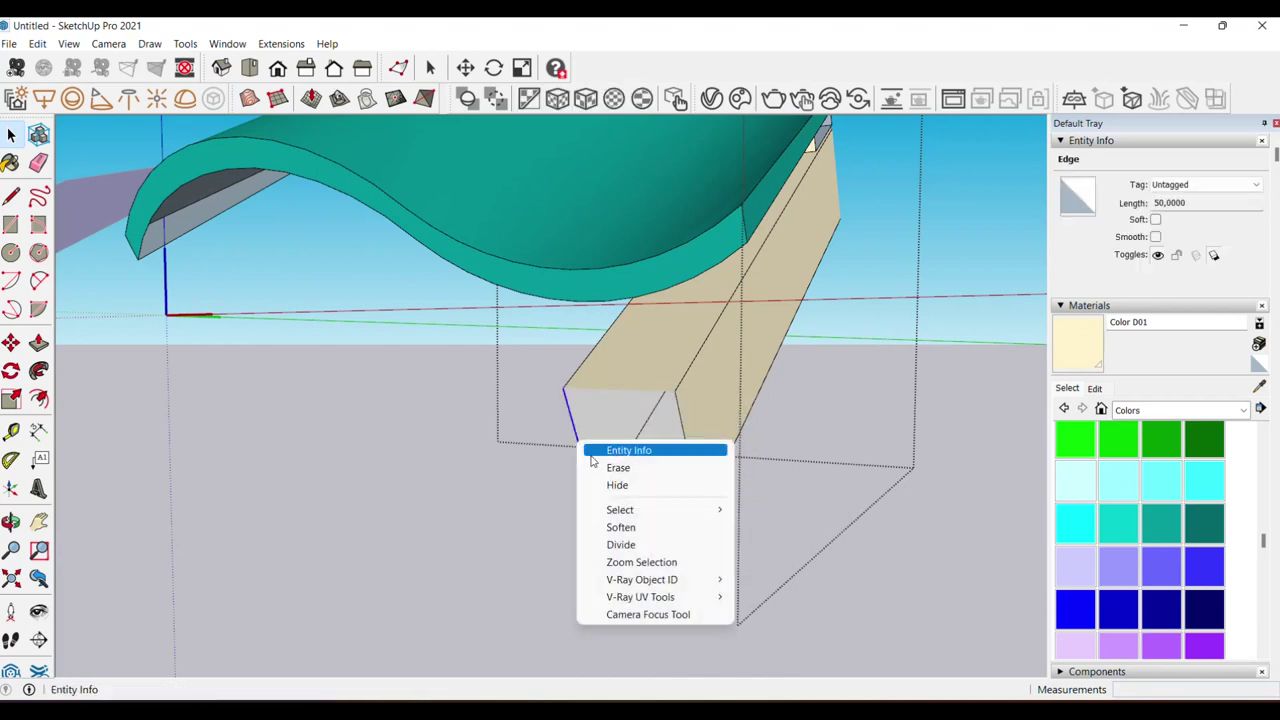
click(640, 527)
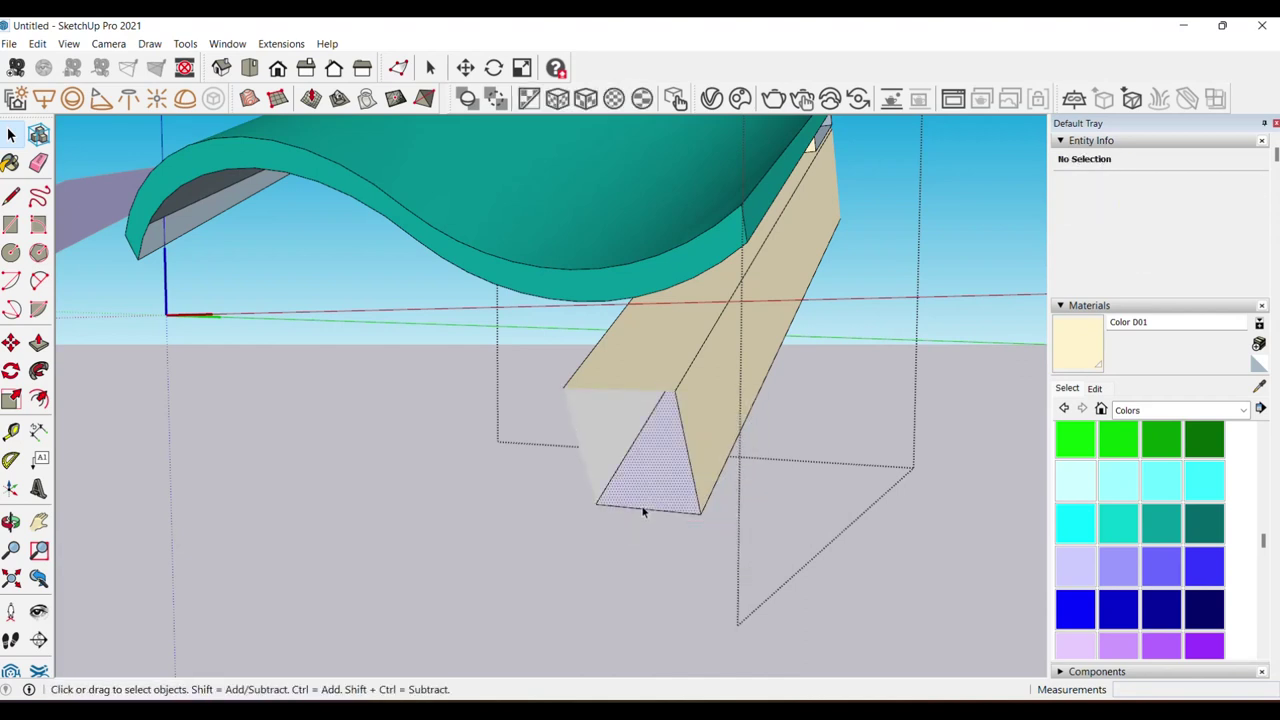
click(642, 506)
right_click(644, 506)
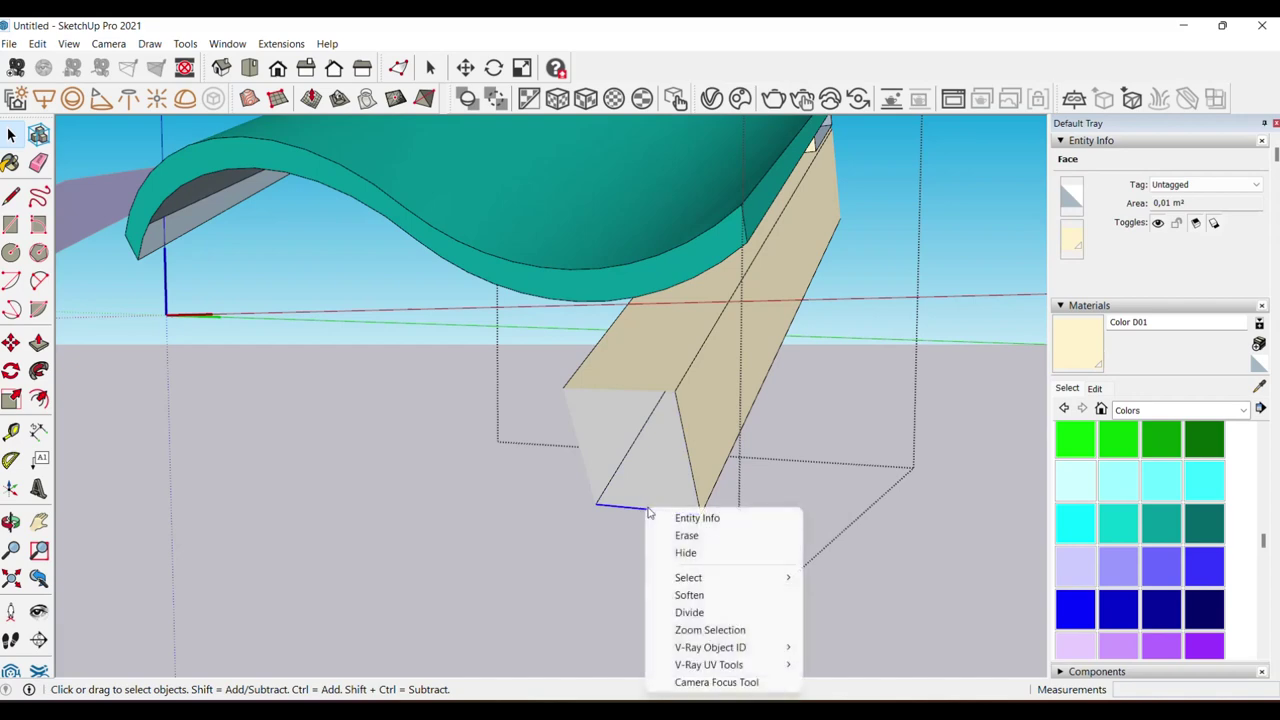
click(689, 595)
right_click(690, 474)
click(734, 561)
- Soften the four beam edges beneath the teal tile's edge
mouse_move(710, 470)
middle_down()
mouse_move(683, 430)
mouse_move(655, 325)
middle_up()
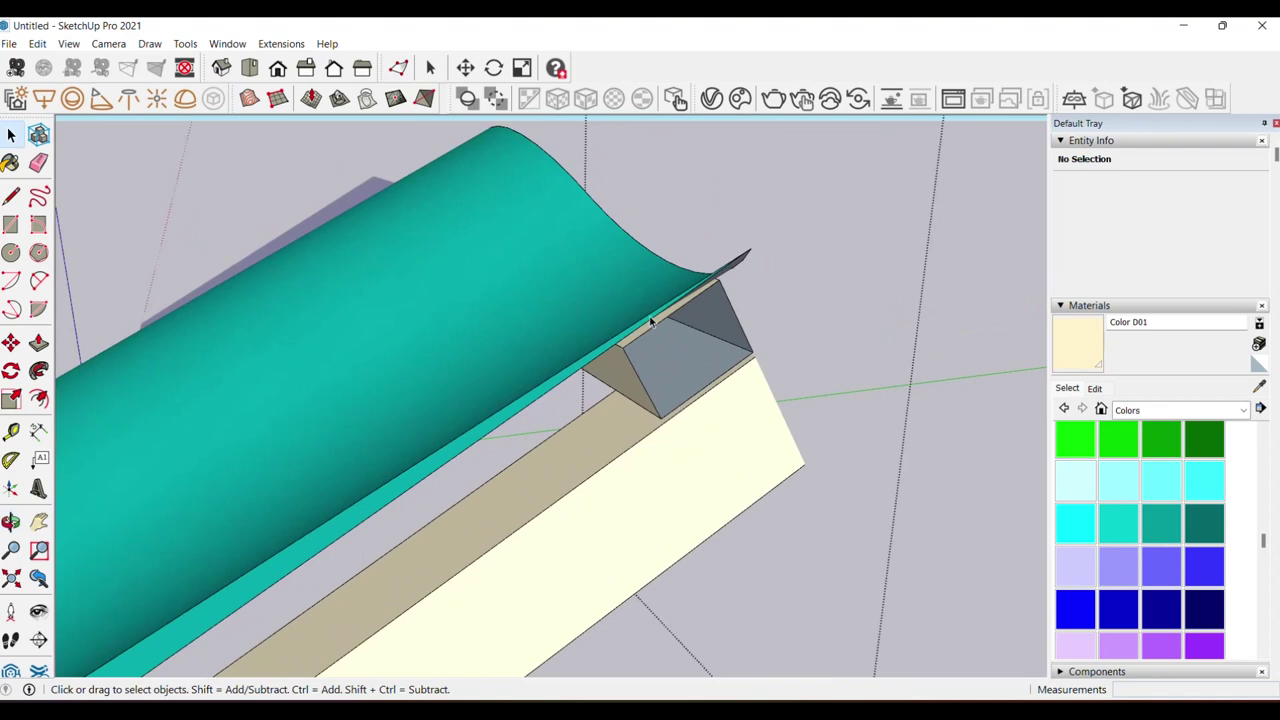
right_click(655, 325)
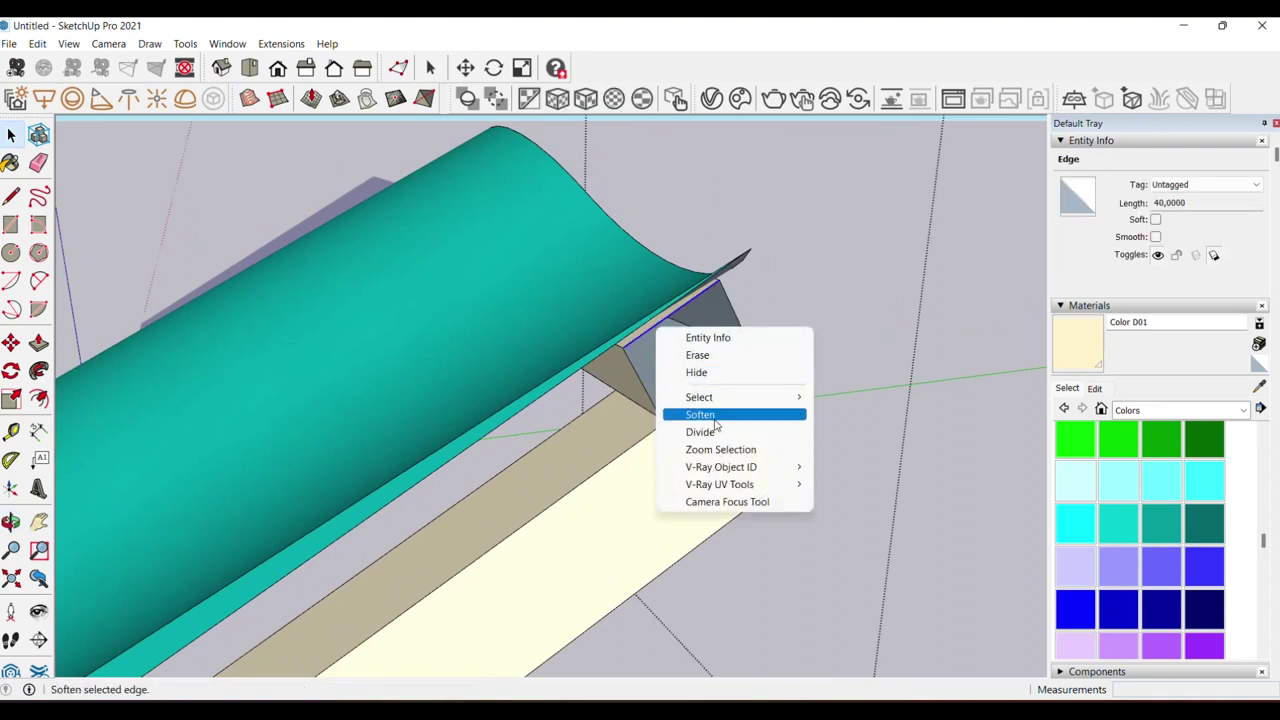
click(648, 400)
right_click(642, 388)
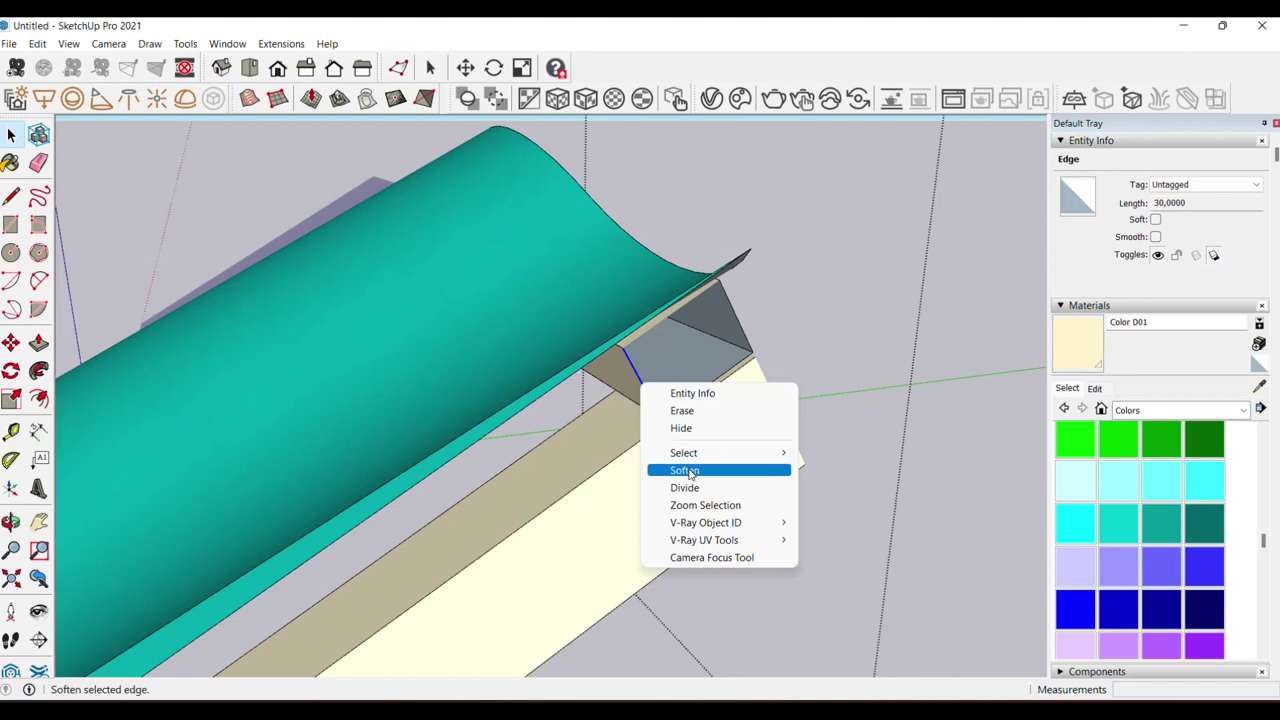
click(689, 471)
click(760, 320)
right_click(735, 310)
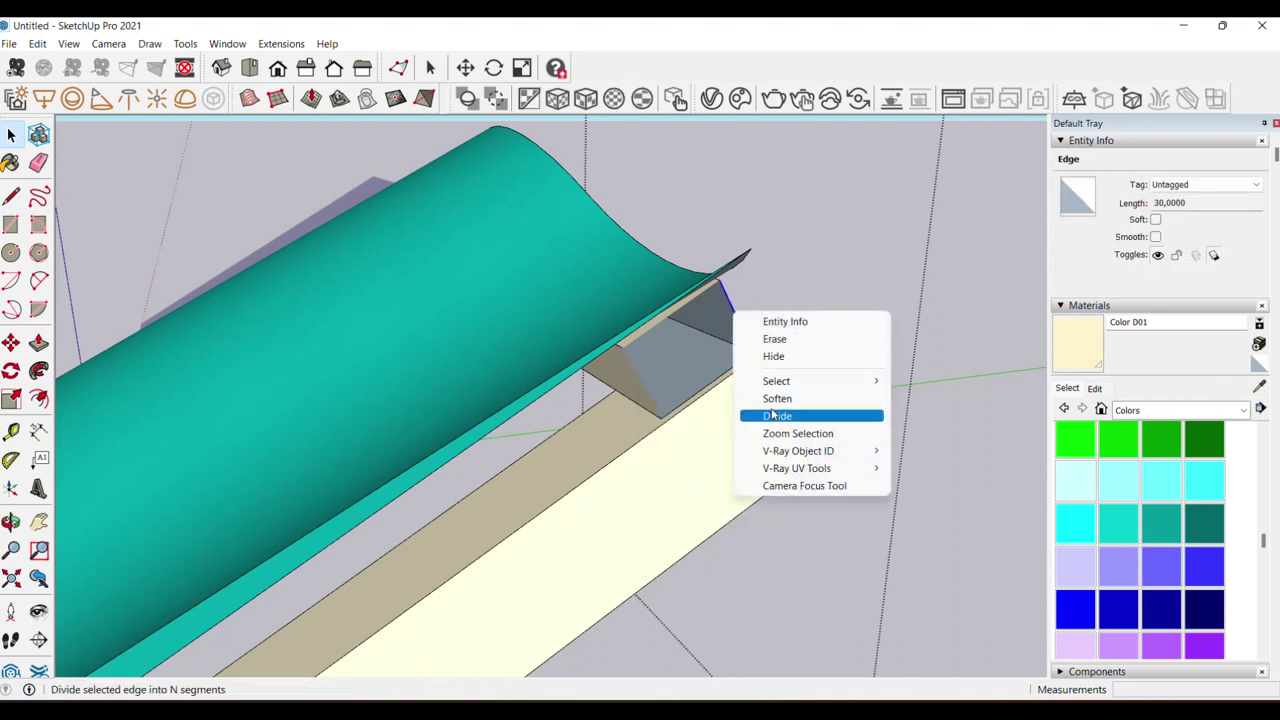
click(777, 398)
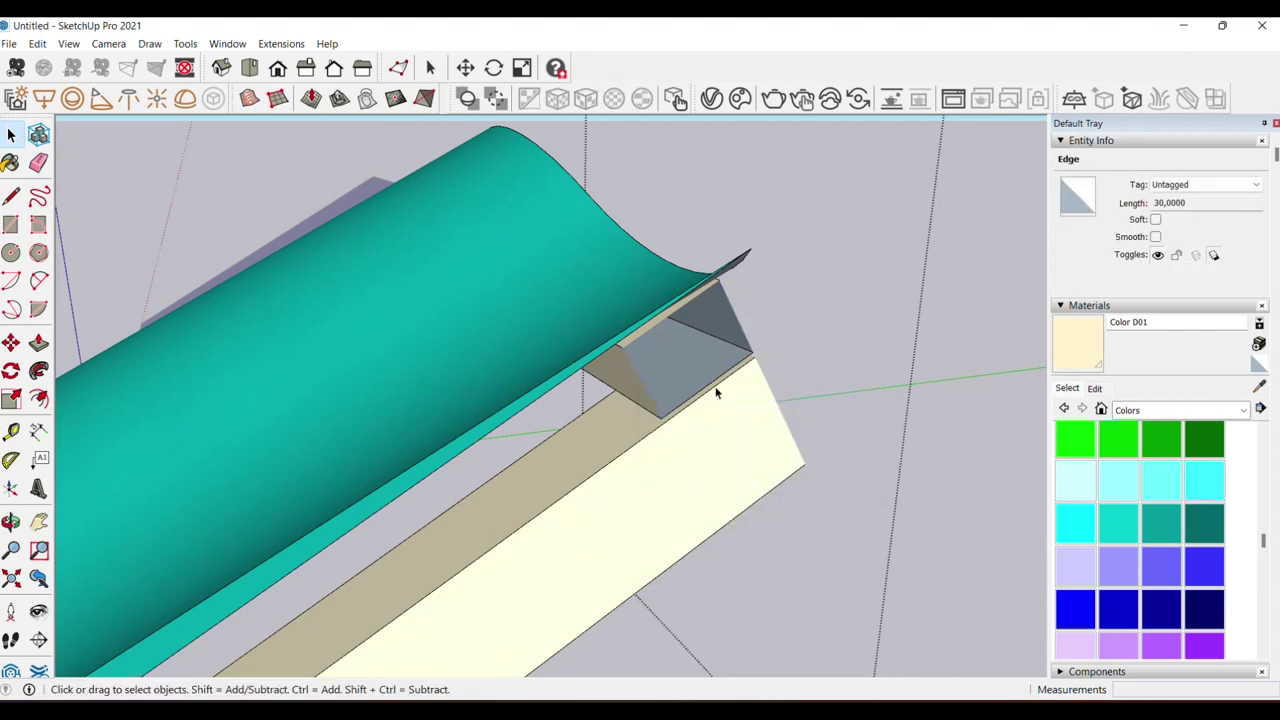
right_click(714, 385)
click(758, 468)
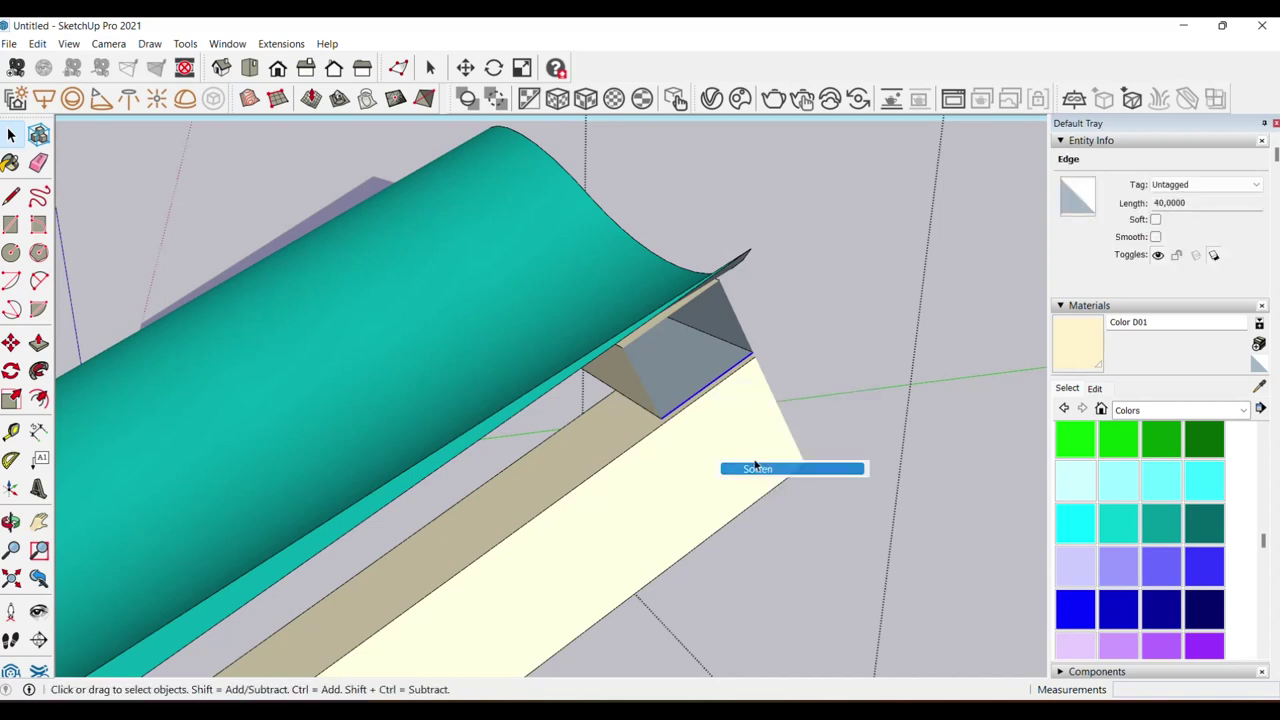
scroll(760, 460, down, 5)
mouse_move(760, 460)
middle_down()
mouse_move(875, 195)
mouse_move(614, 306)
middle_up()
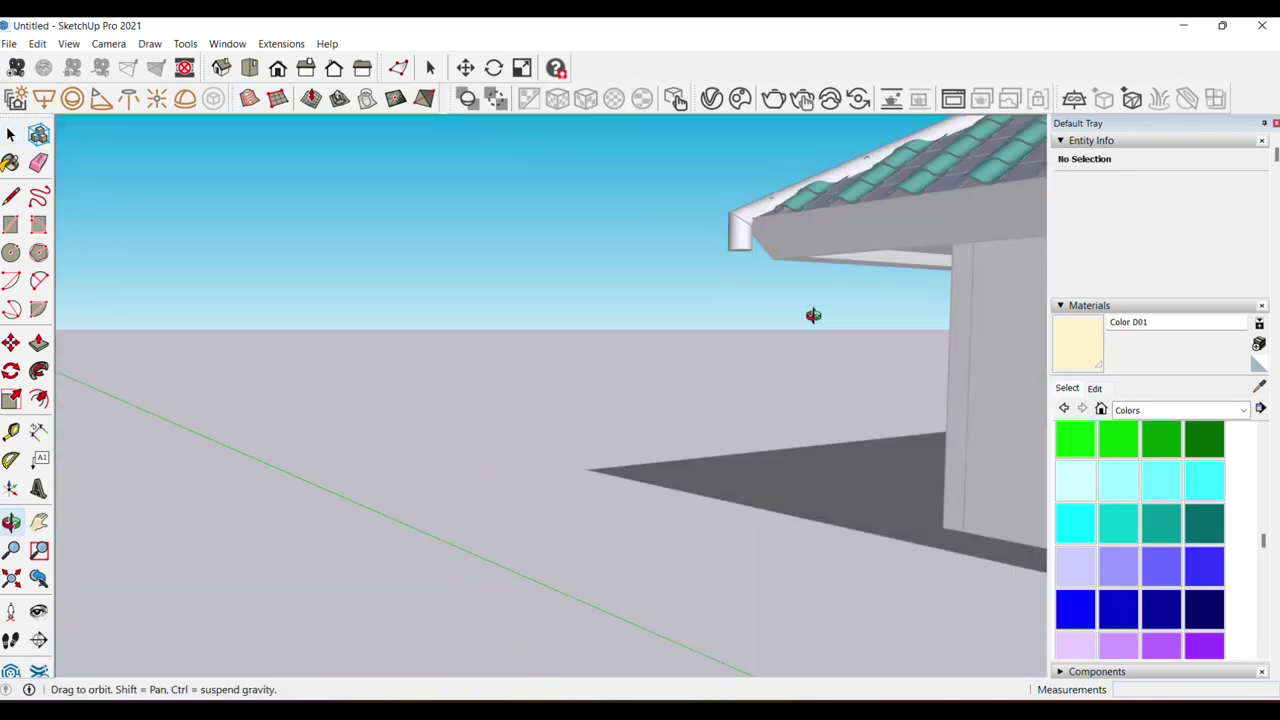
- Zoom in on the small batten block and soften its top-left and lower edges
scroll(606, 384, down, 5)
scroll(806, 342, up, 2)
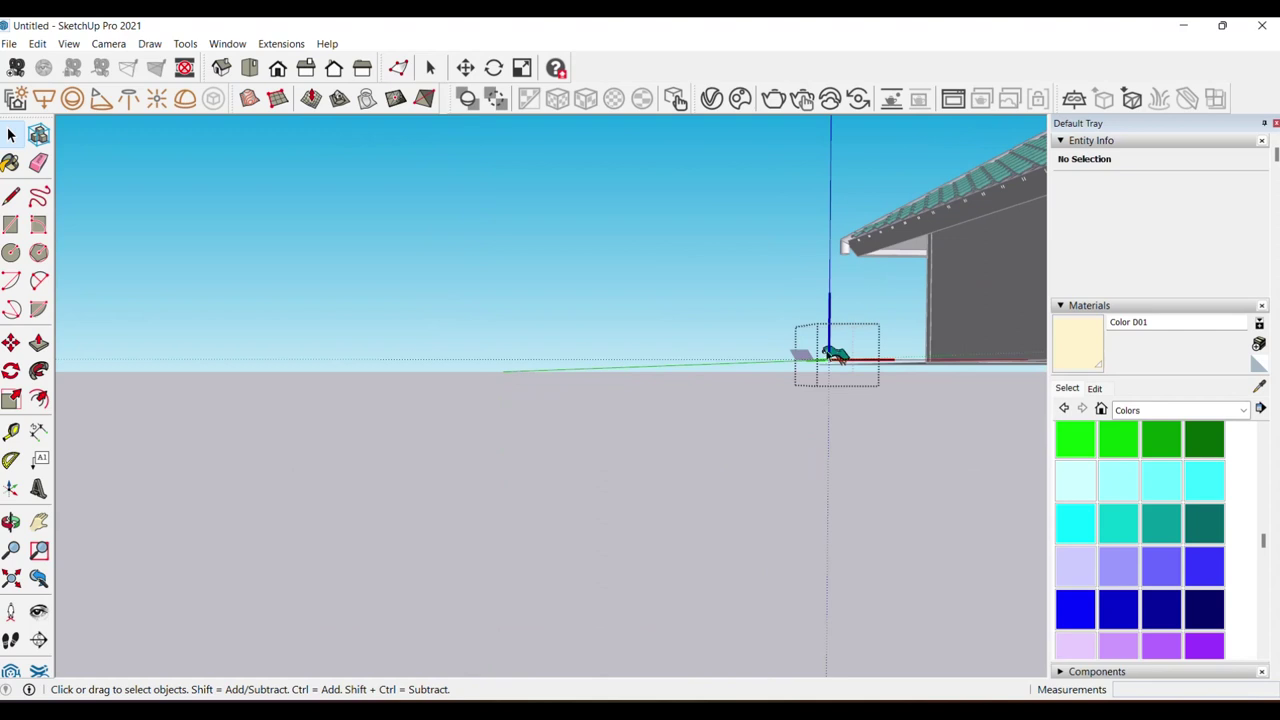
scroll(806, 342, up, 2)
scroll(806, 342, up, 2)
scroll(806, 342, up, 3)
middle_drag(839, 332, 838, 376)
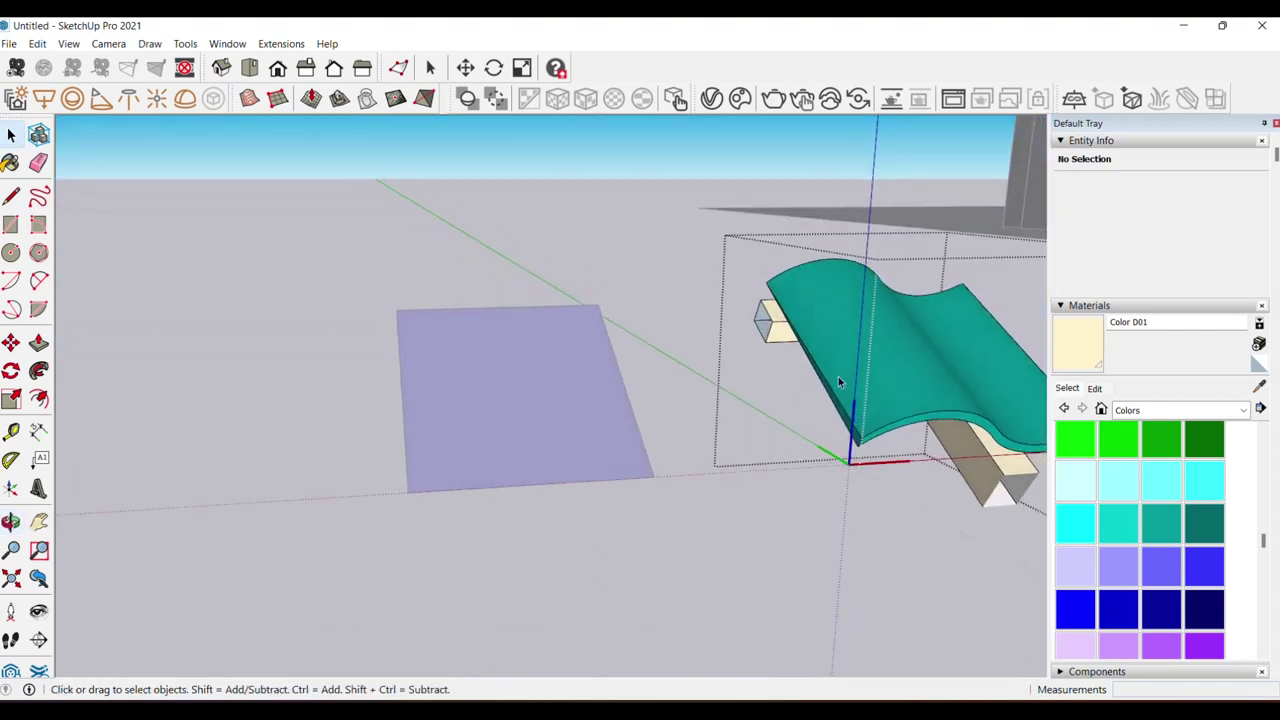
scroll(820, 330, up, 2)
scroll(820, 330, up, 2)
scroll(700, 272, up, 2)
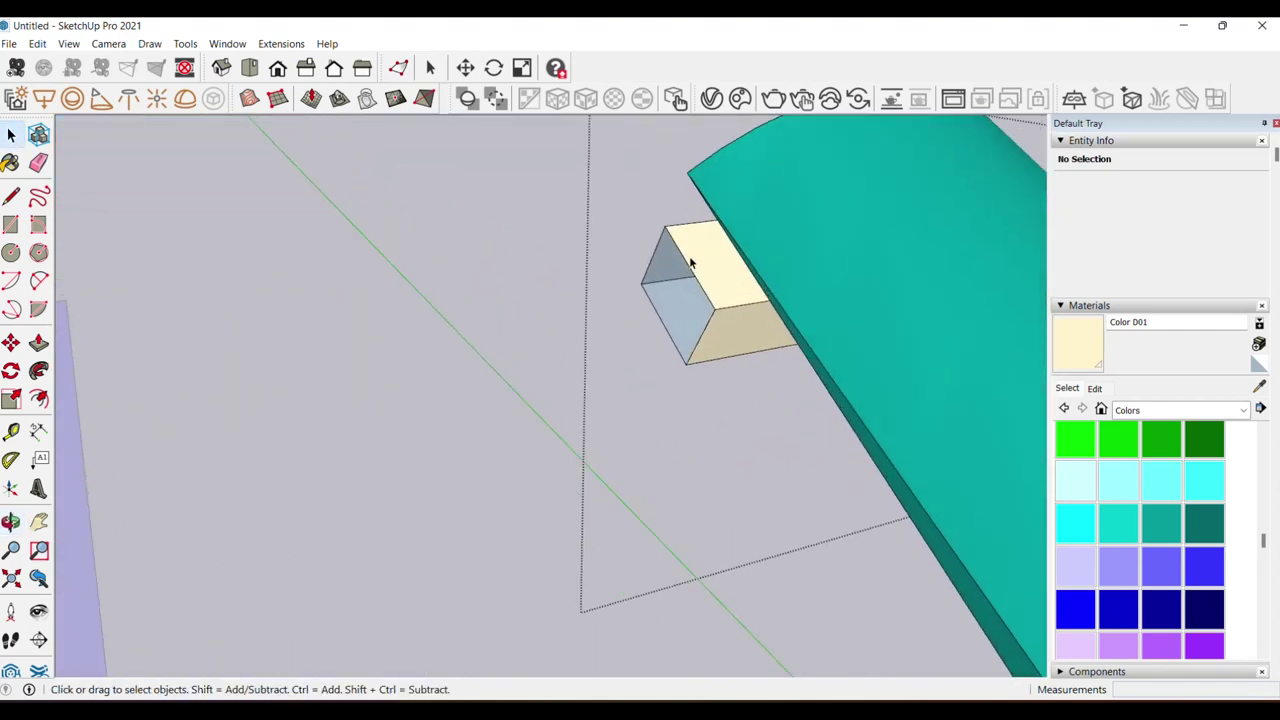
right_click(684, 258)
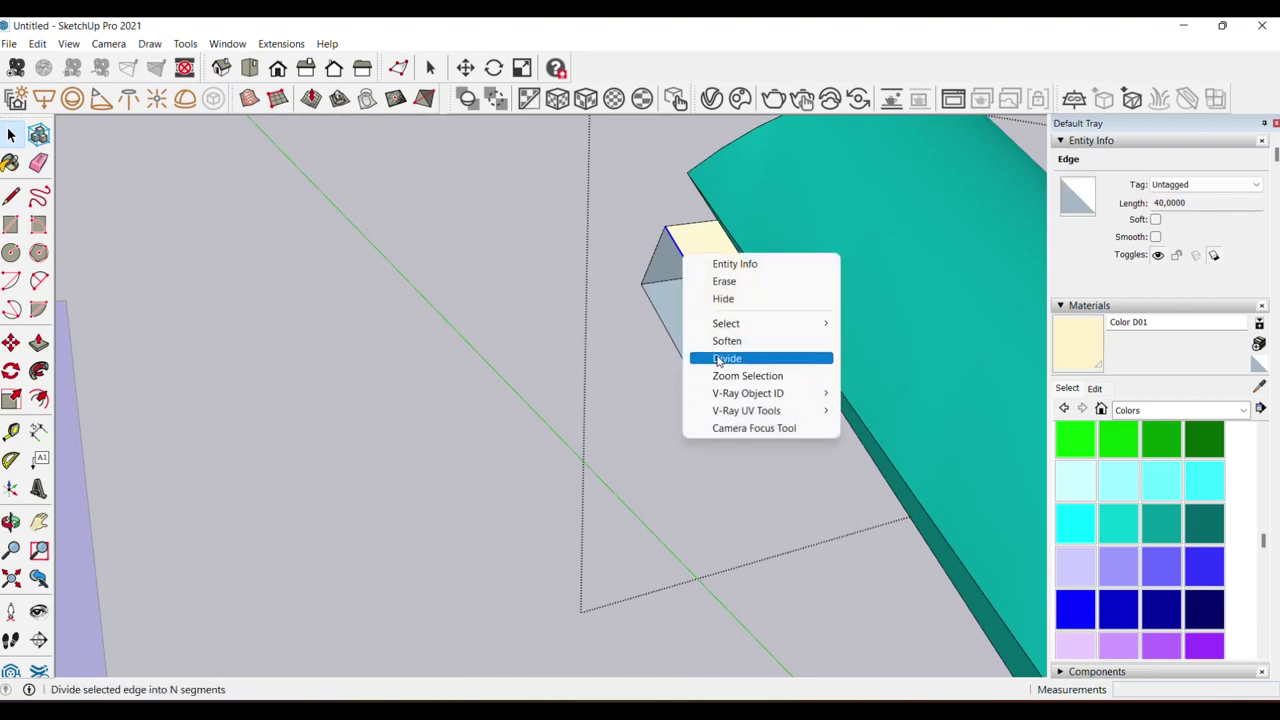
click(712, 342)
right_click(703, 340)
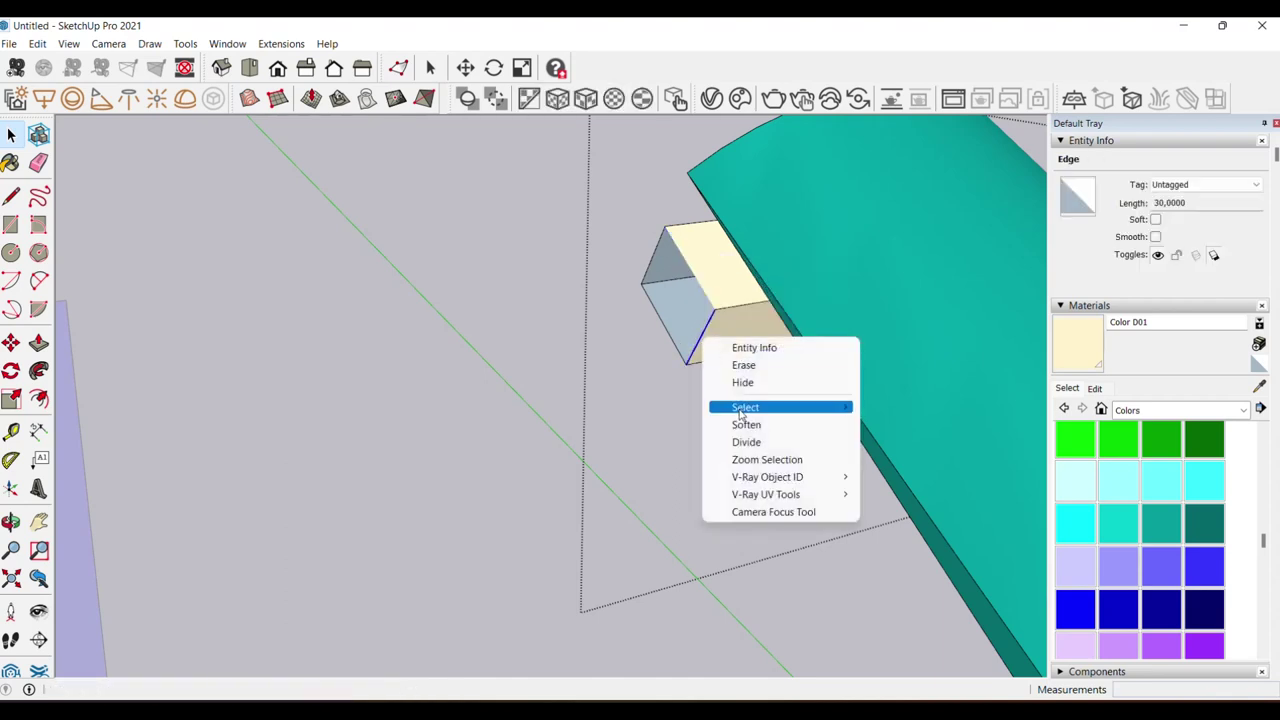
click(742, 426)
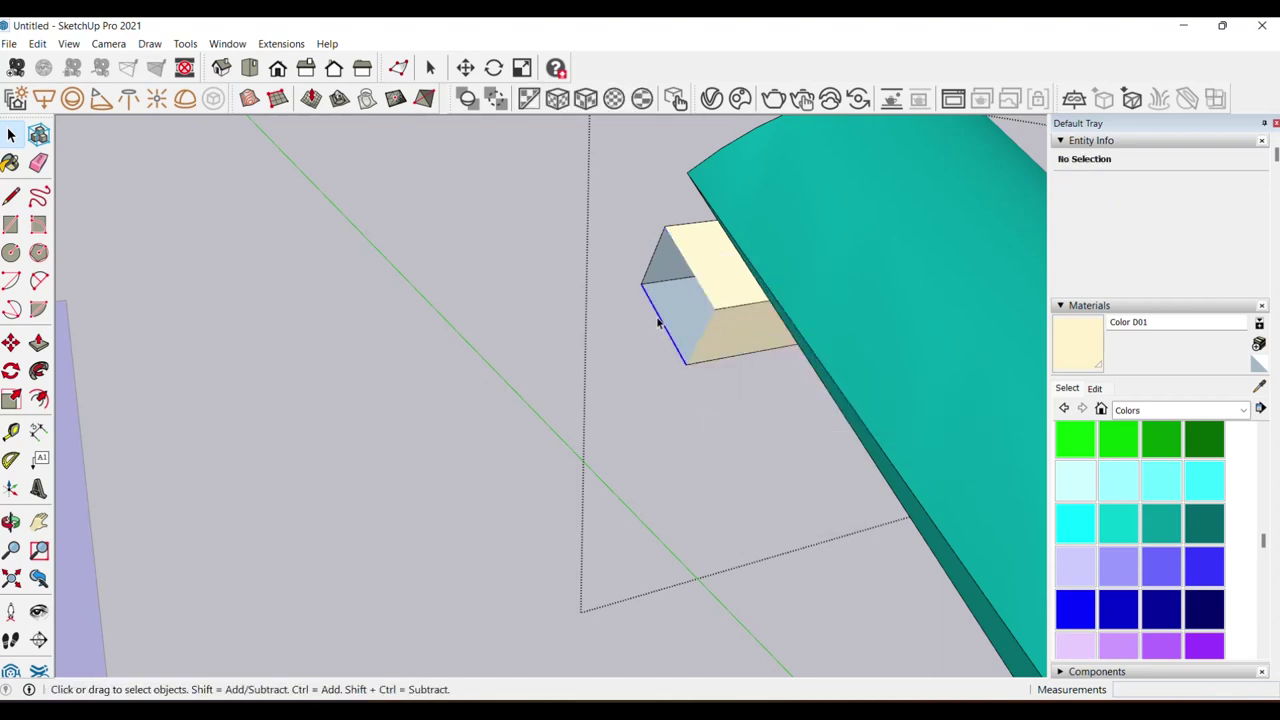
- Soften the block's left and last remaining edges
click(664, 318)
right_click(662, 318)
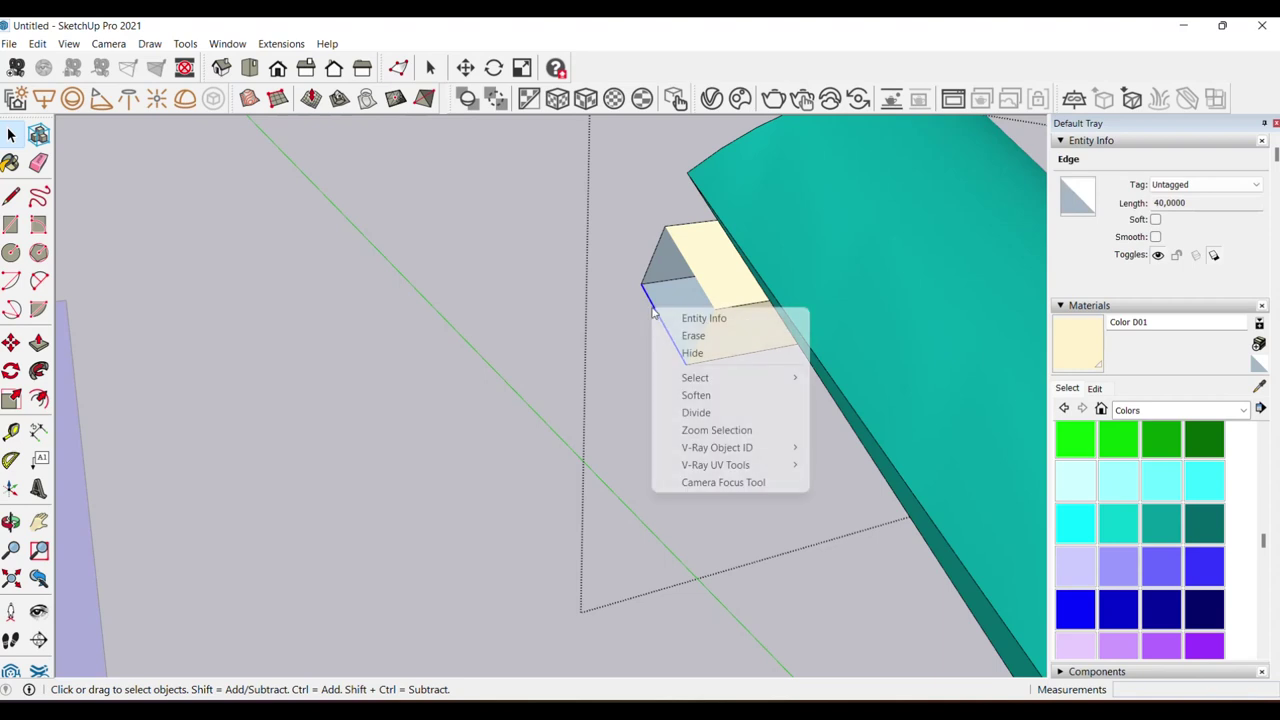
click(695, 393)
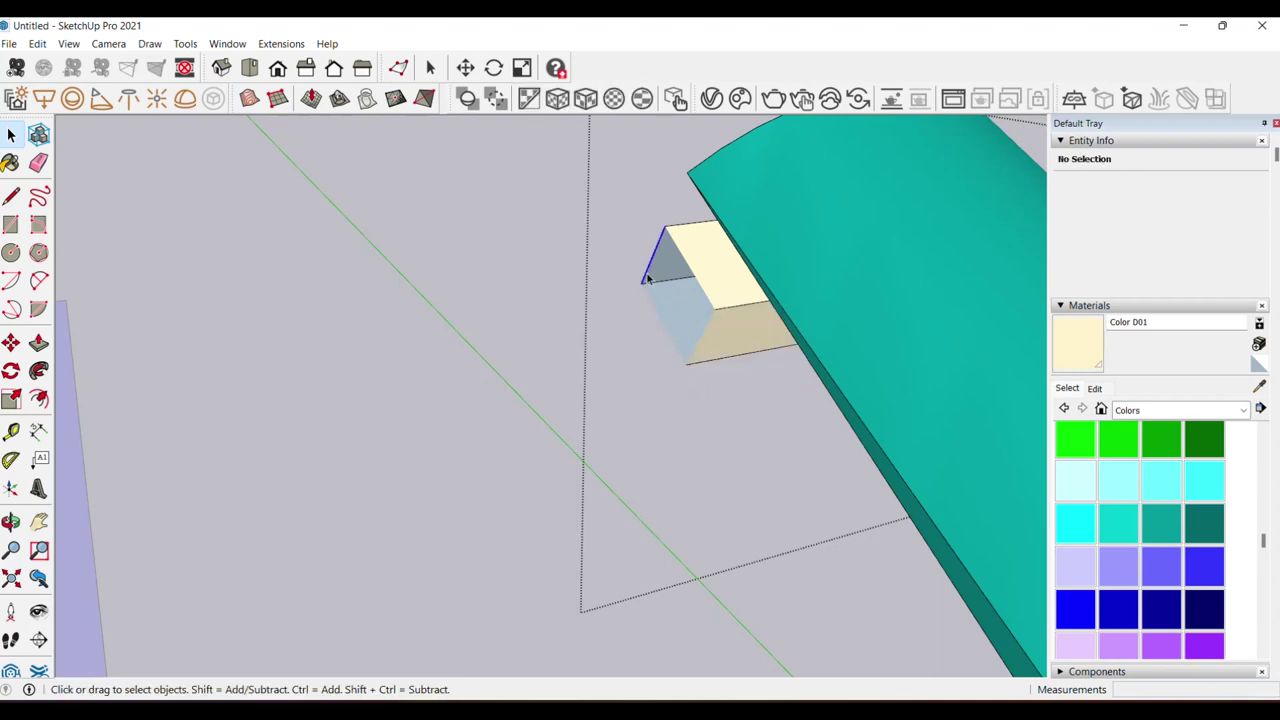
right_click(657, 272)
click(690, 362)
click(645, 368)
mouse_move(645, 368)
middle_down()
mouse_move(749, 369)
mouse_move(570, 339)
mouse_move(675, 425)
middle_up()
triple_click(675, 425)
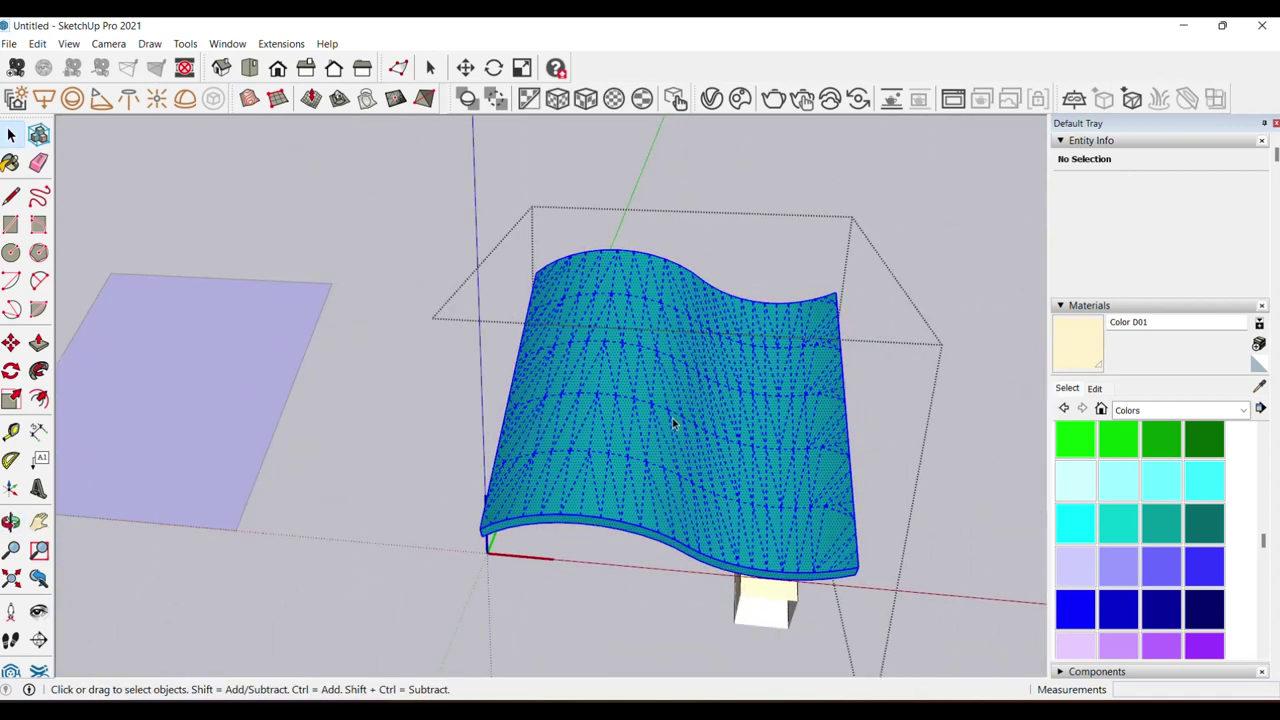
- Expand the Tags panel and add a new tag named genteng
click(1119, 141)
click(1103, 160)
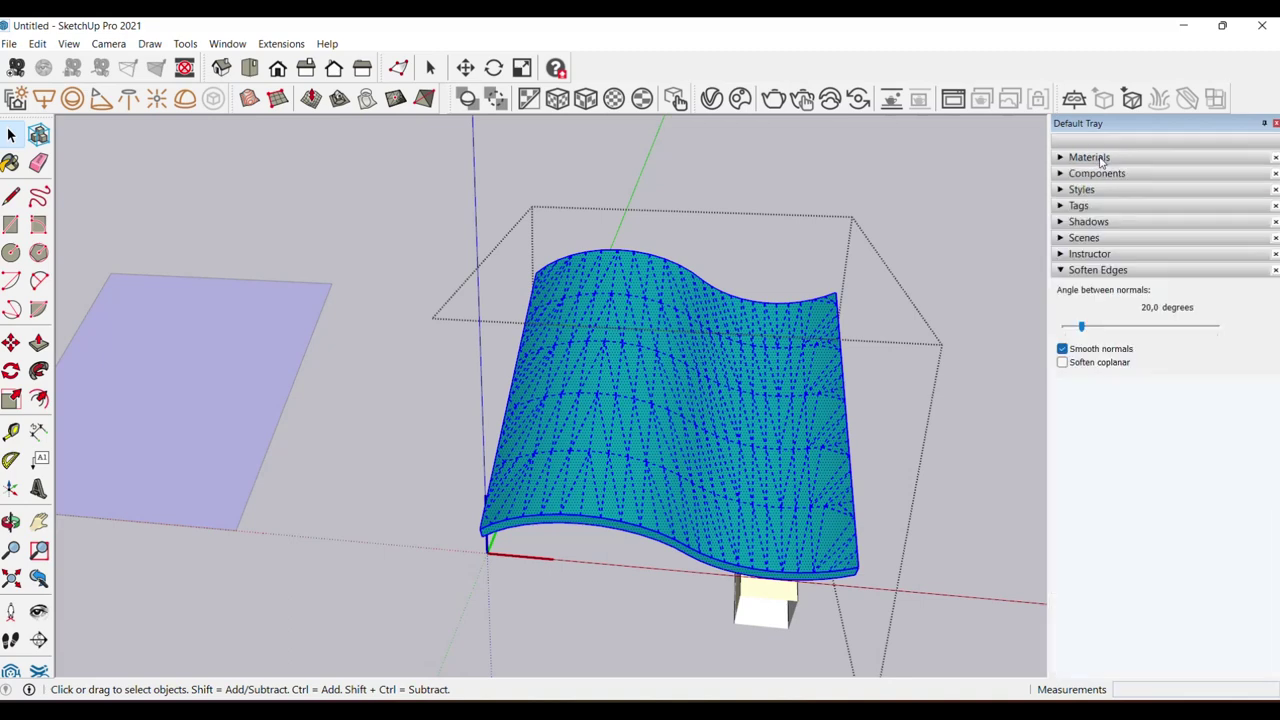
click(1080, 205)
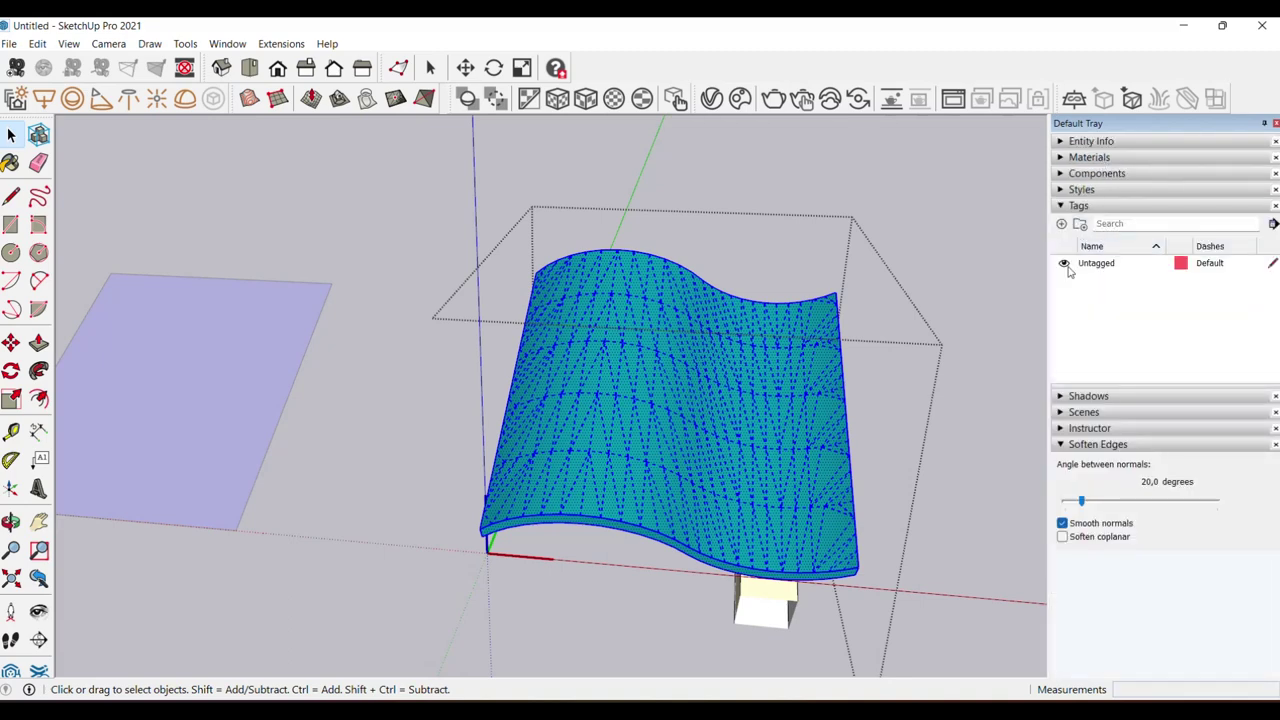
click(1065, 264)
click(686, 414)
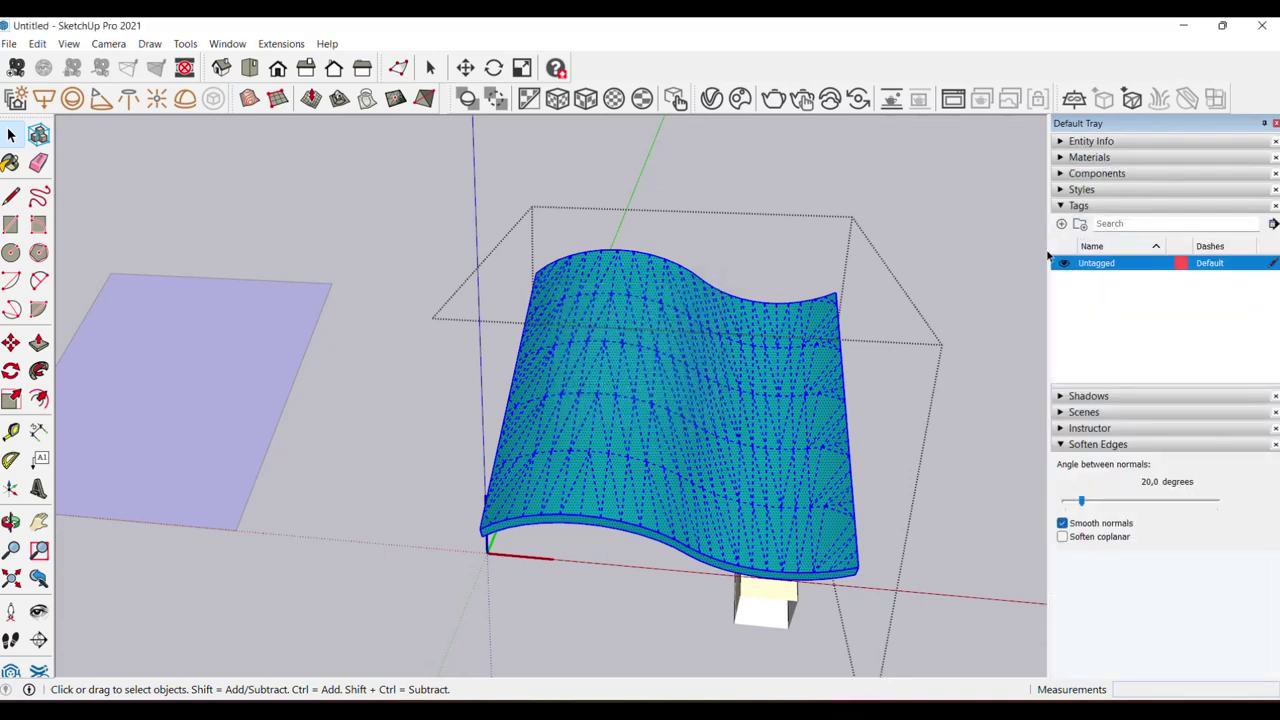
click(1062, 224)
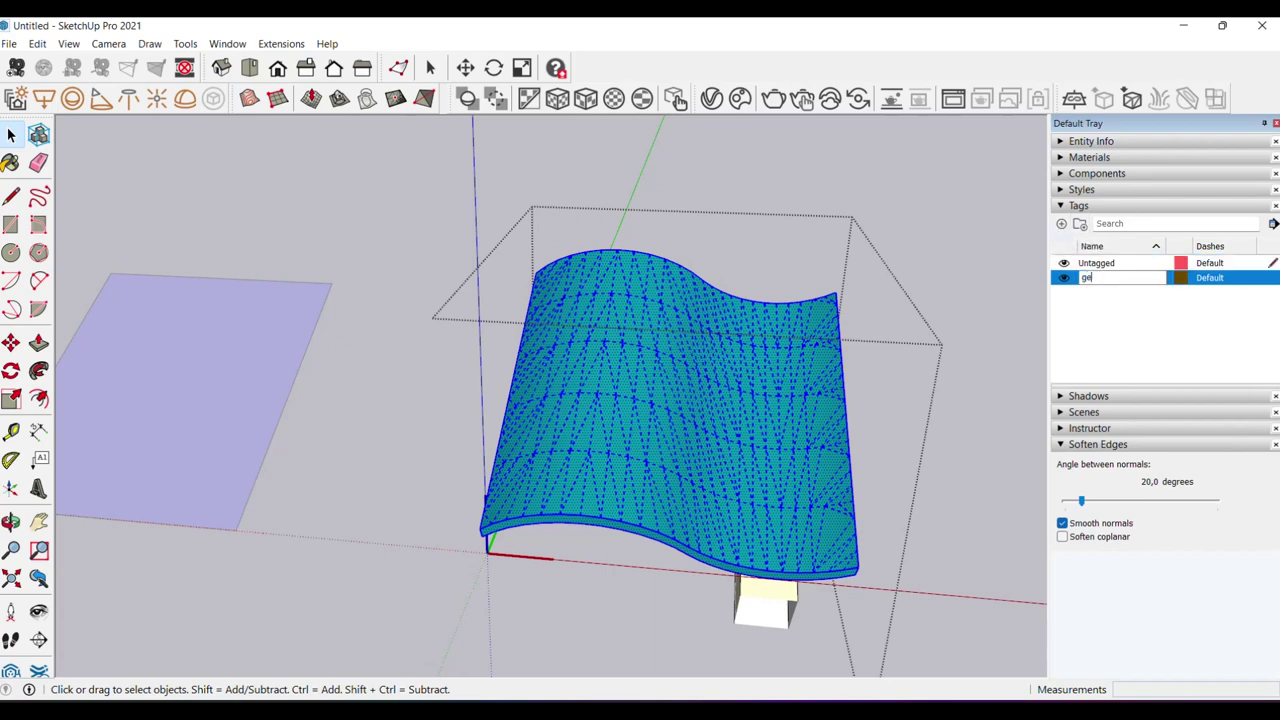
- Assign the teal roof surface to the genteng tag and hide that tag
click(1210, 145)
click(1210, 186)
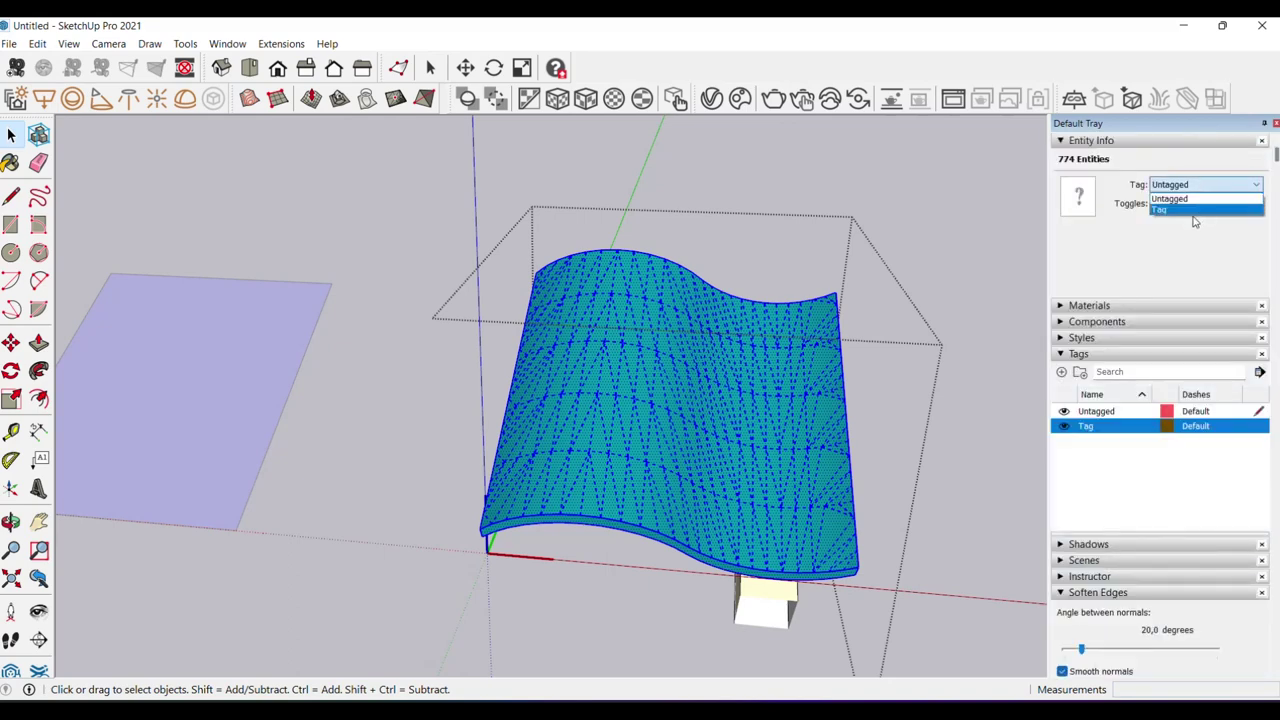
click(1133, 146)
click(1100, 429)
text(genteng)
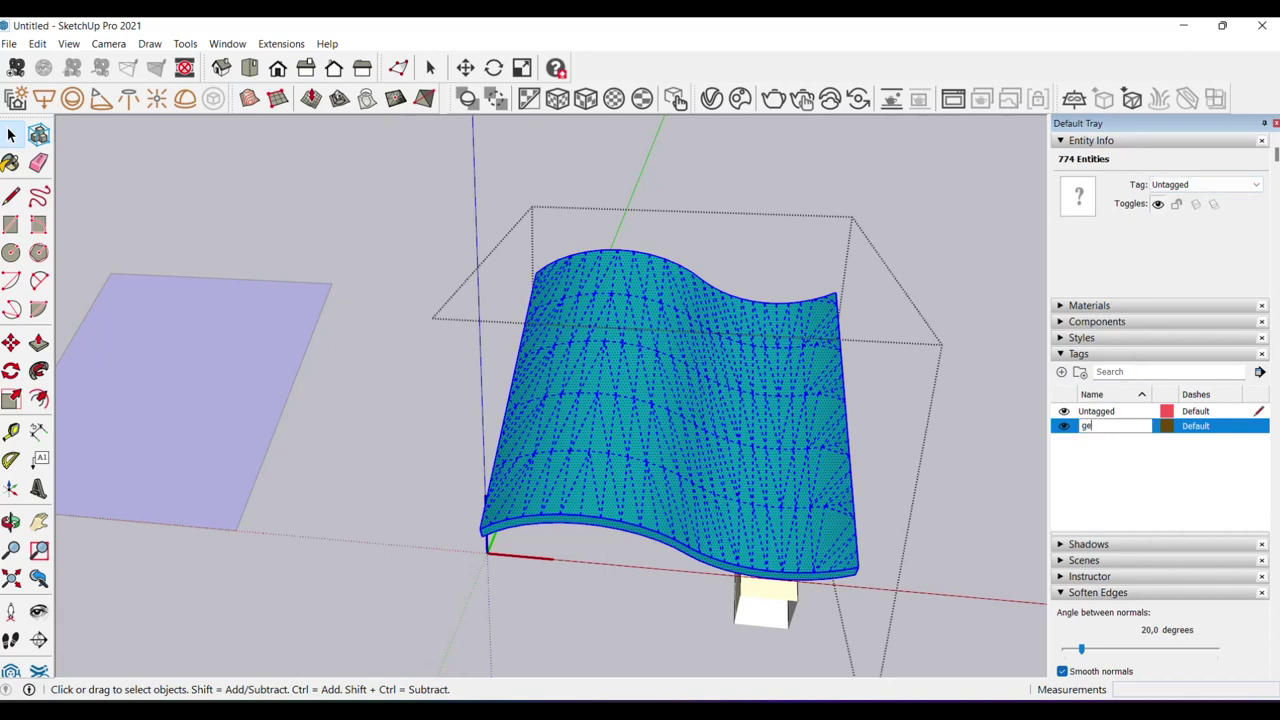
click(1198, 208)
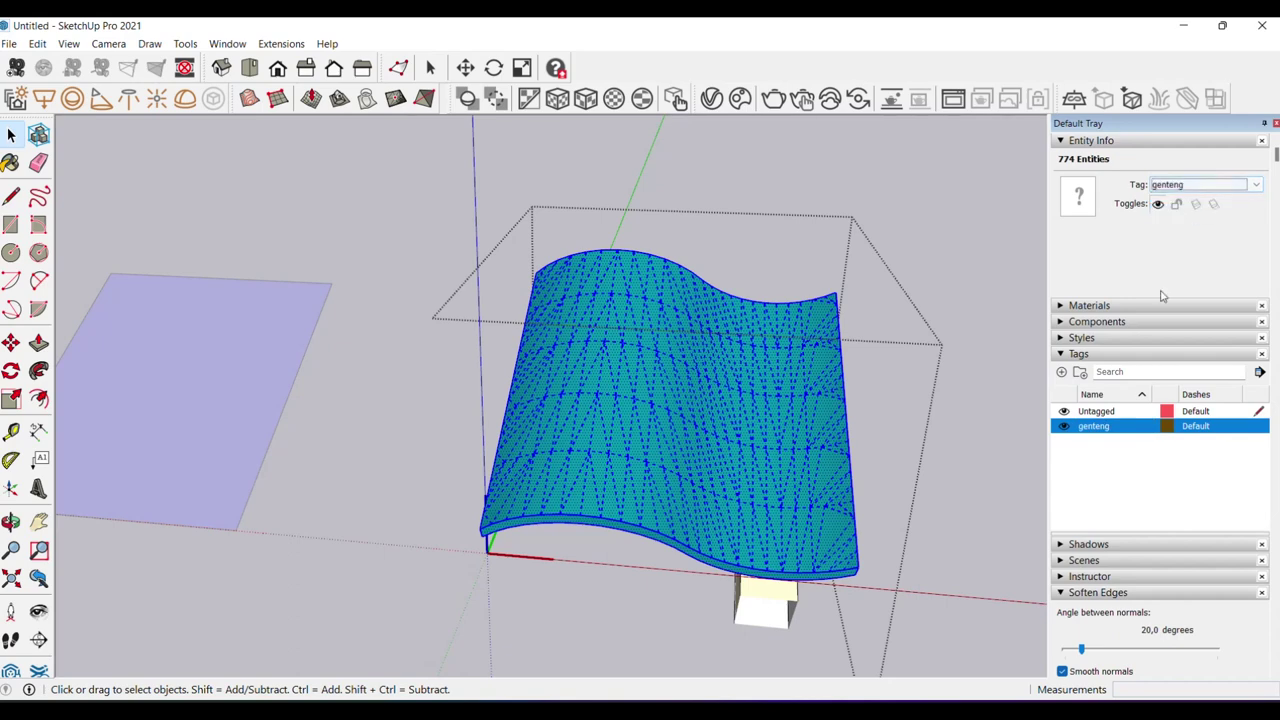
click(1064, 428)
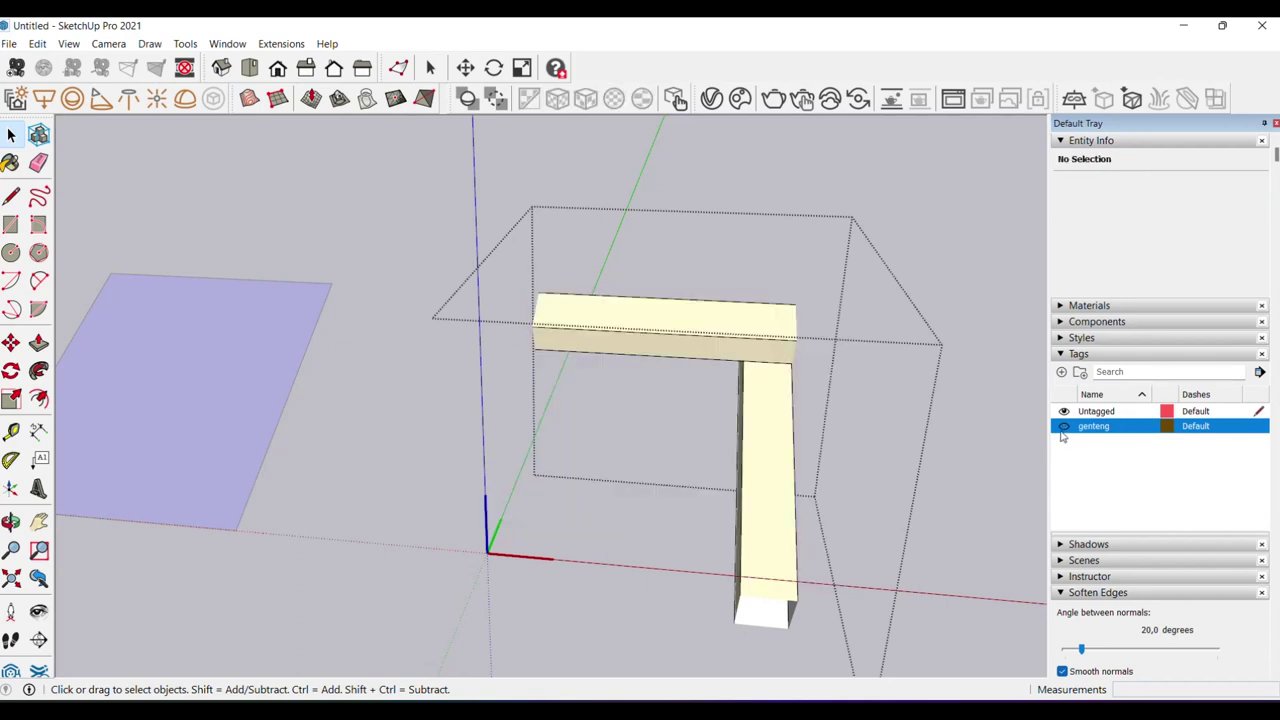
click(1064, 426)
mouse_move(643, 366)
middle_down()
mouse_move(655, 427)
mouse_move(566, 400)
mouse_move(620, 430)
mouse_move(669, 429)
mouse_move(712, 362)
mouse_move(737, 363)
mouse_move(808, 434)
mouse_move(720, 467)
middle_up()
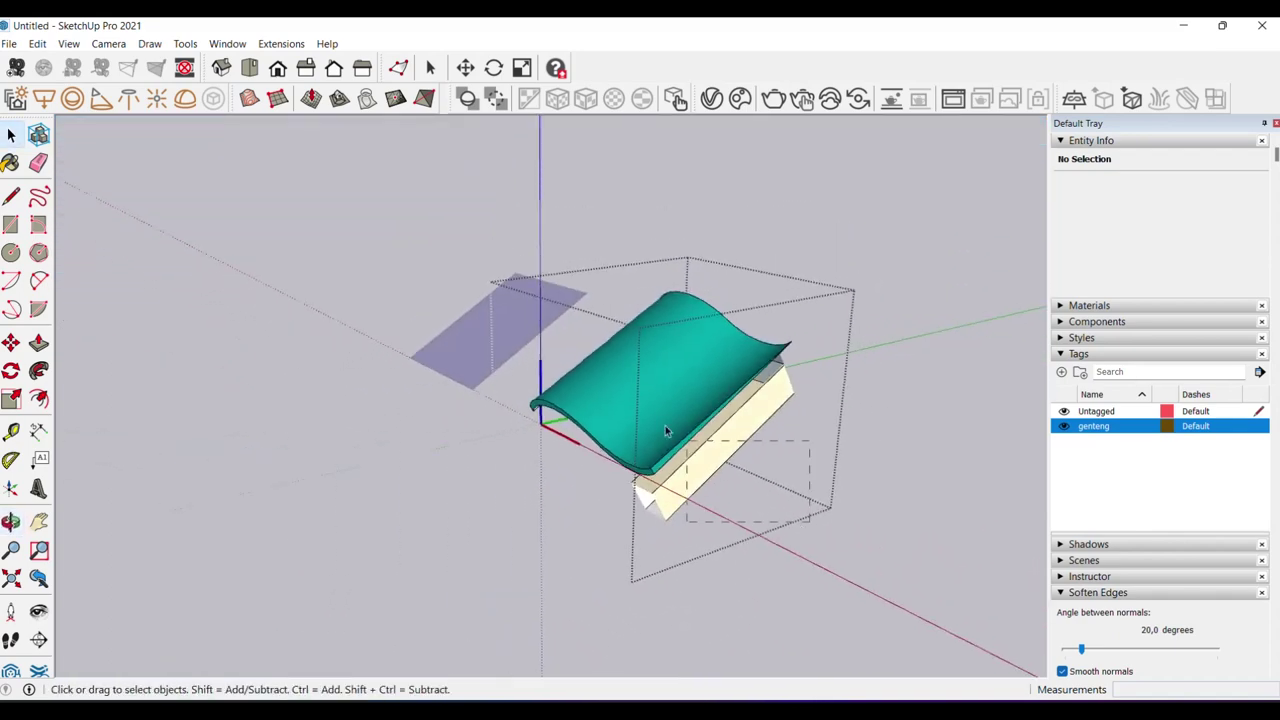
drag(720, 467, 571, 234)
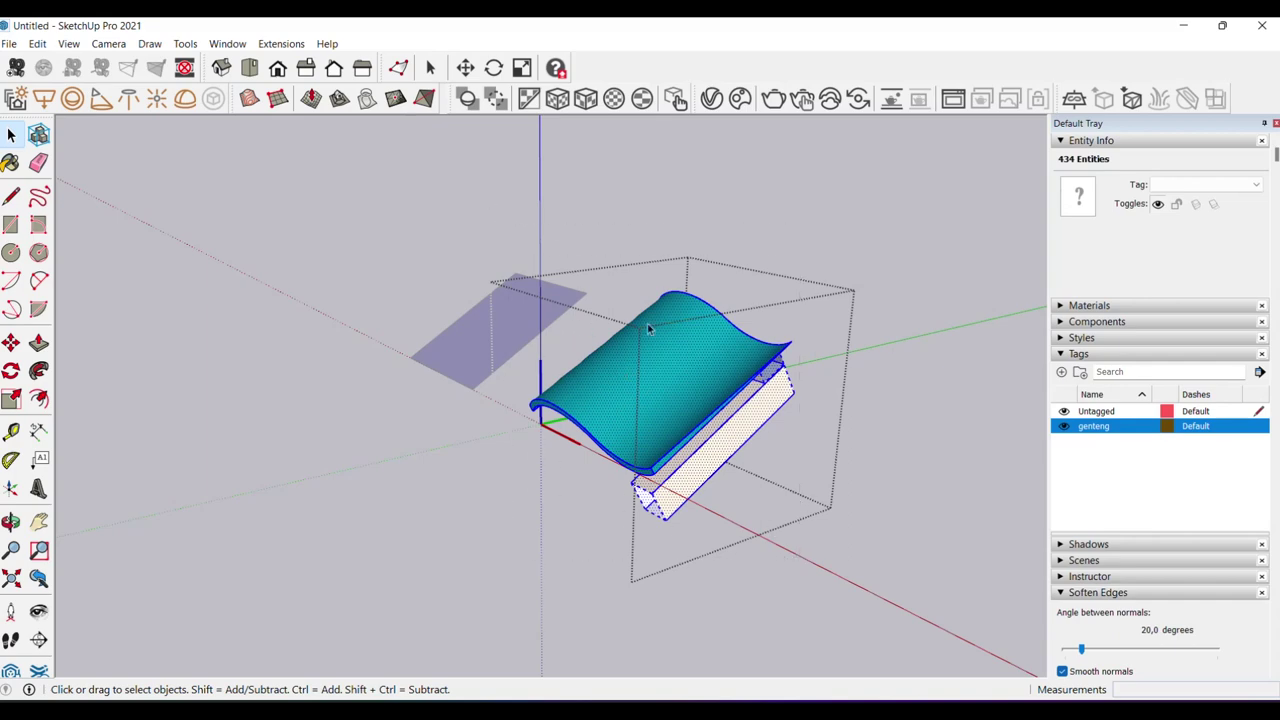
mouse_move(640, 329)
middle_down()
mouse_move(709, 409)
mouse_move(509, 354)
mouse_move(549, 351)
mouse_move(629, 386)
mouse_move(656, 425)
middle_up()
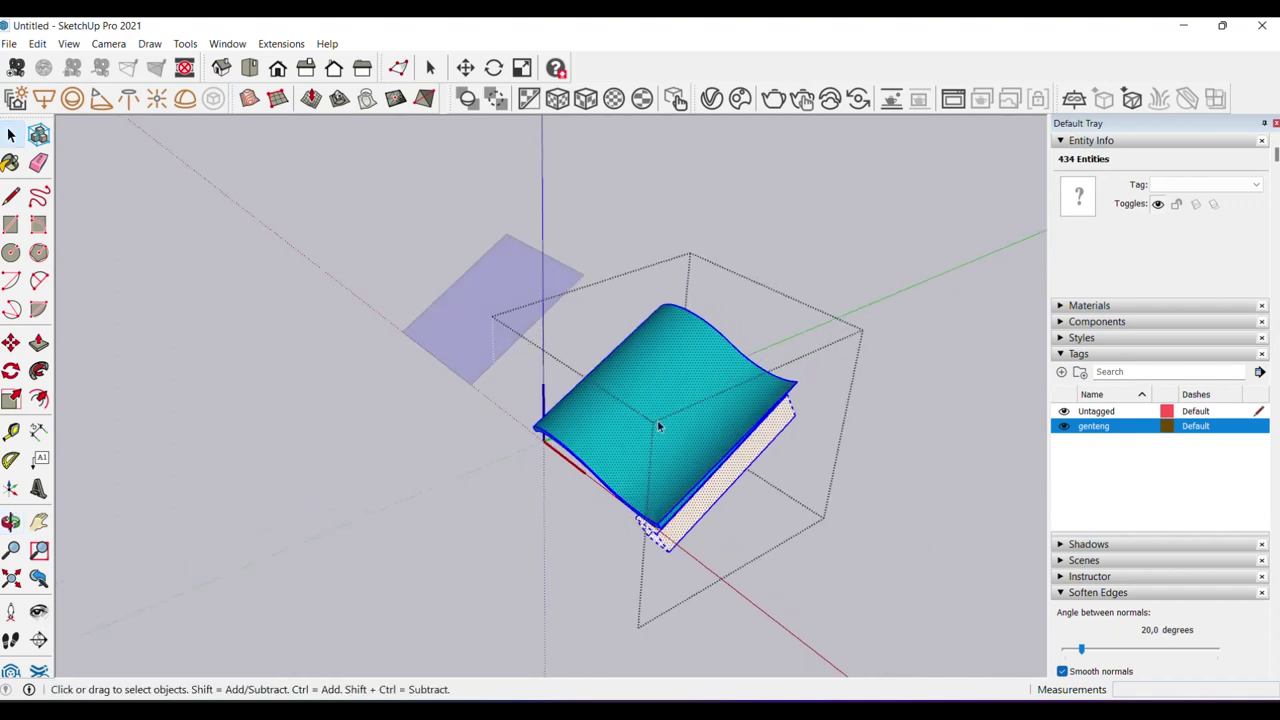
mouse_move(657, 426)
middle_down()
mouse_move(622, 354)
mouse_move(550, 390)
middle_up()
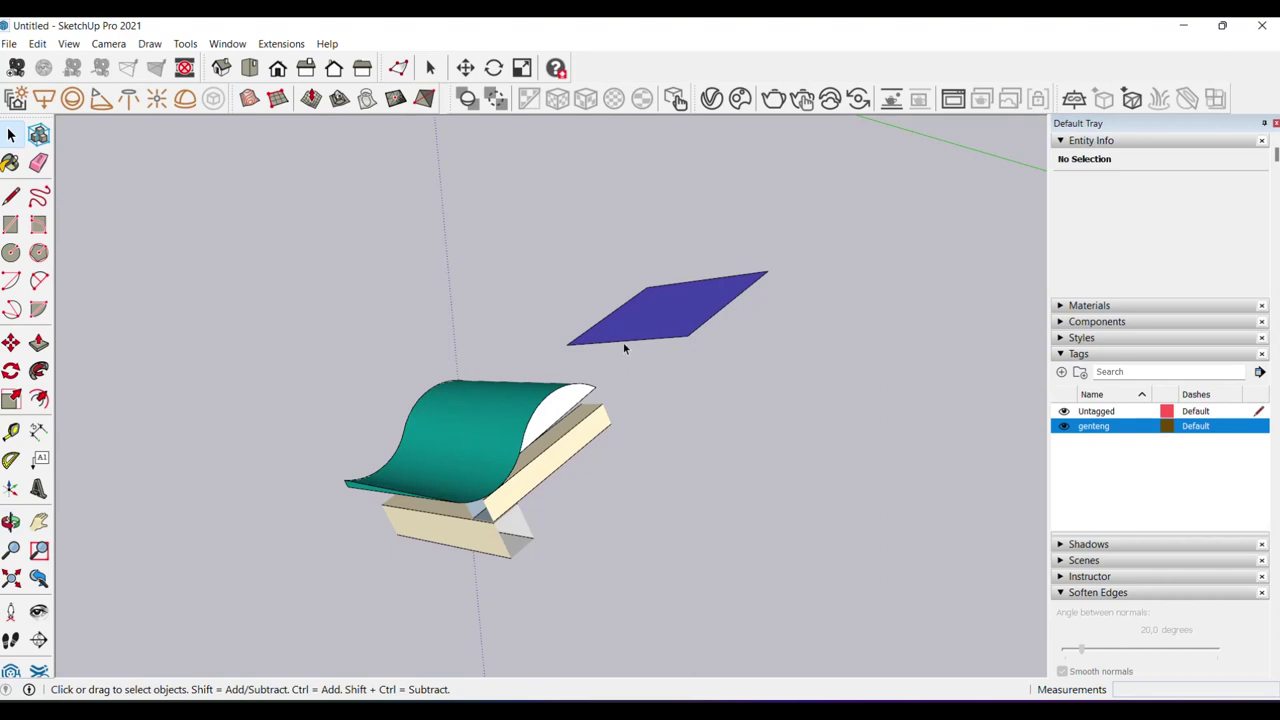
click(666, 339)
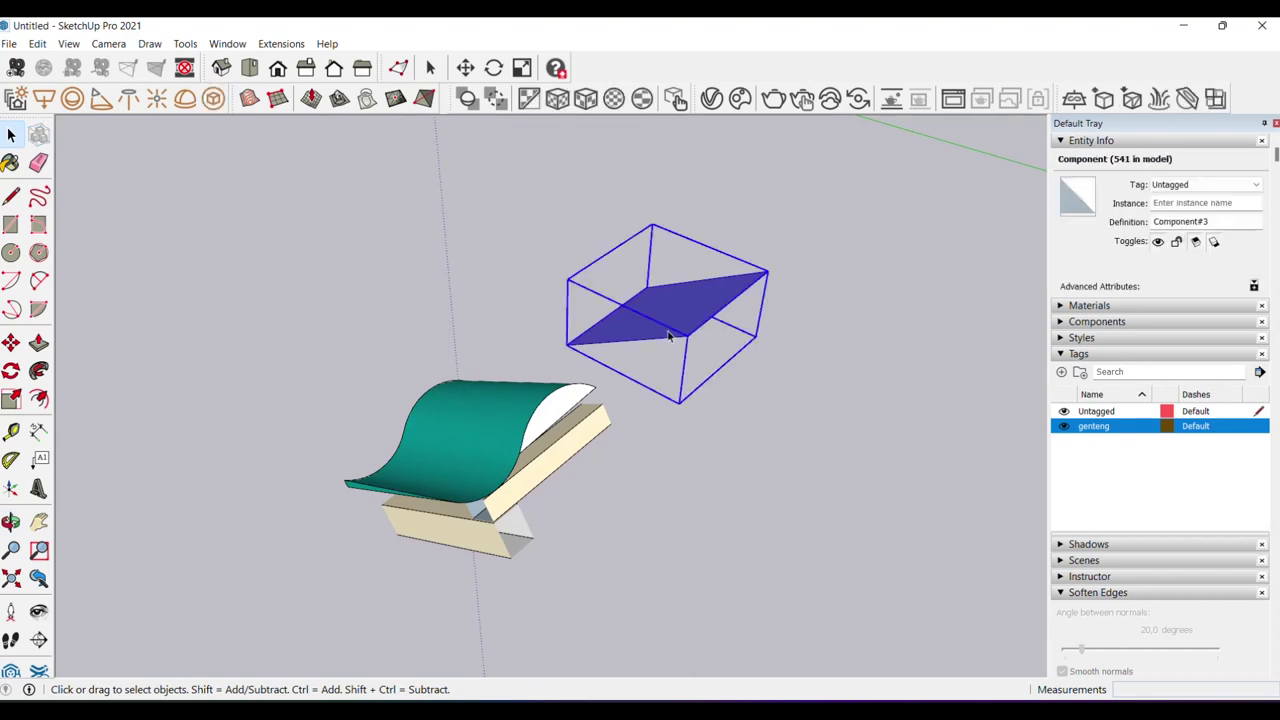
middle_drag(669, 330, 537, 400)
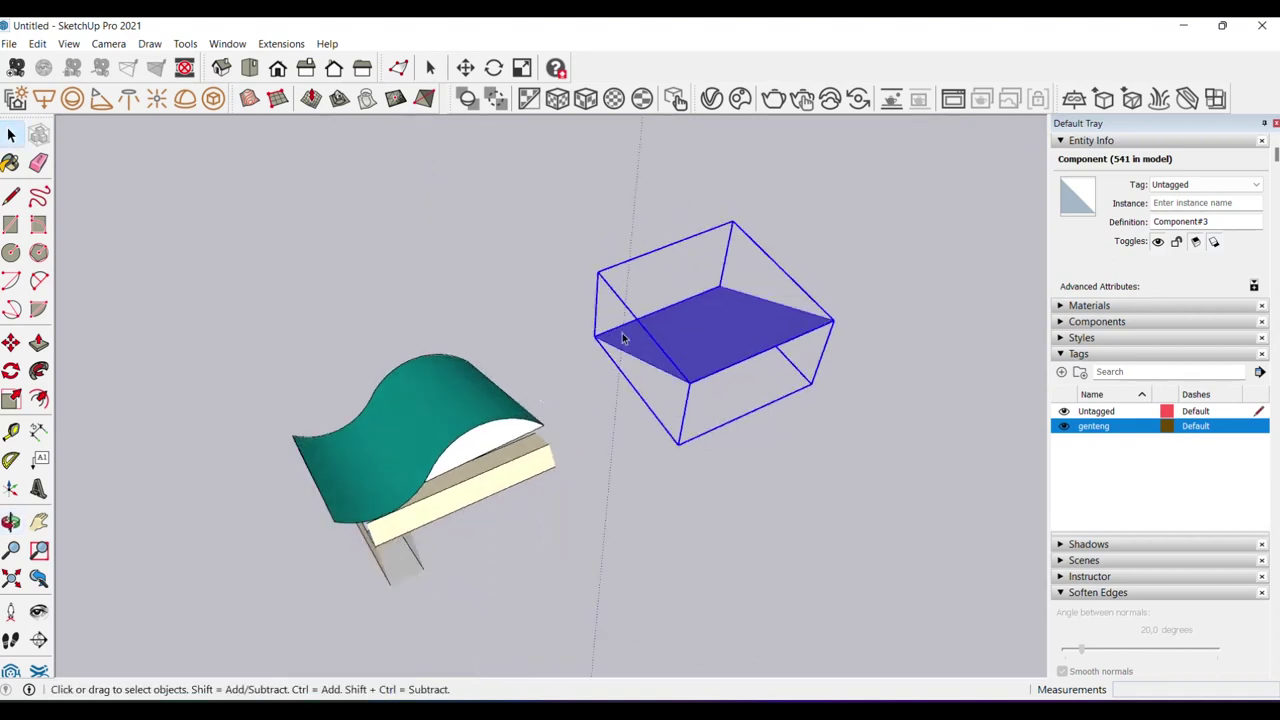
- Inside the roof component, group and delete the white semicircular face under the teal tile
middle_drag(497, 448, 440, 455)
click(445, 452)
double_click(455, 440)
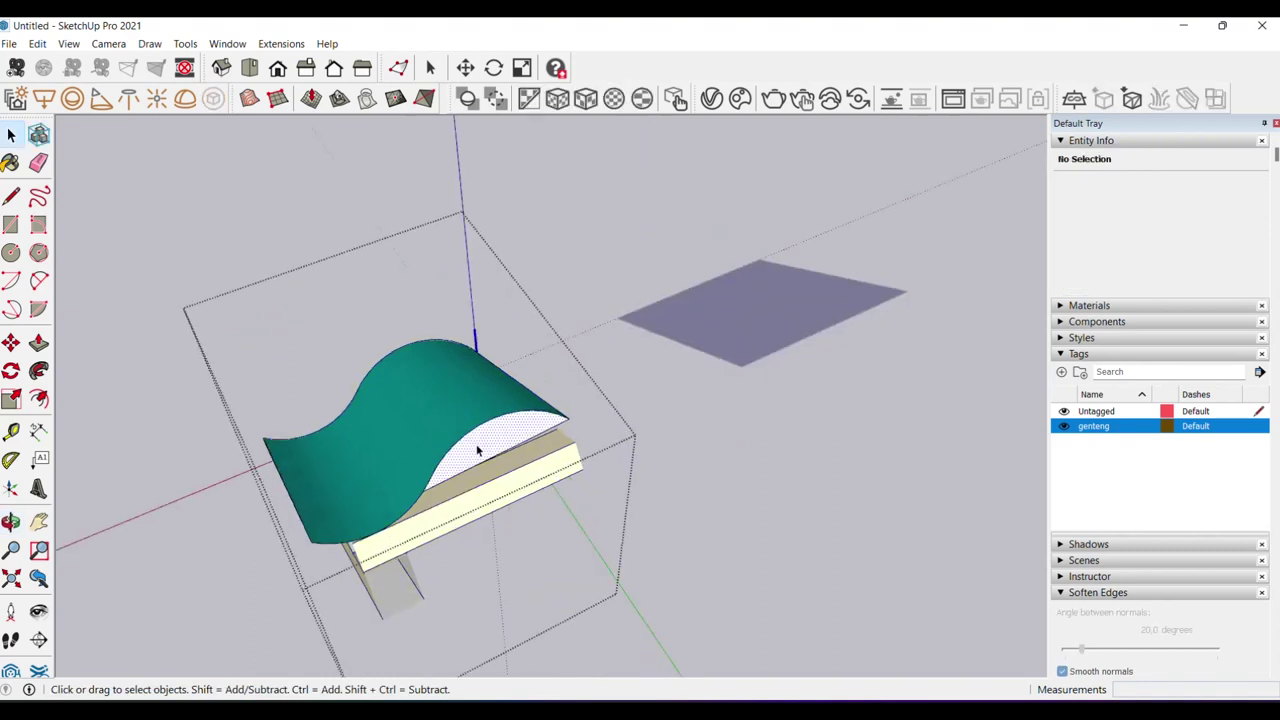
click(480, 447)
scroll(484, 450, up, 2)
scroll(481, 457, up, 2)
right_click(481, 457)
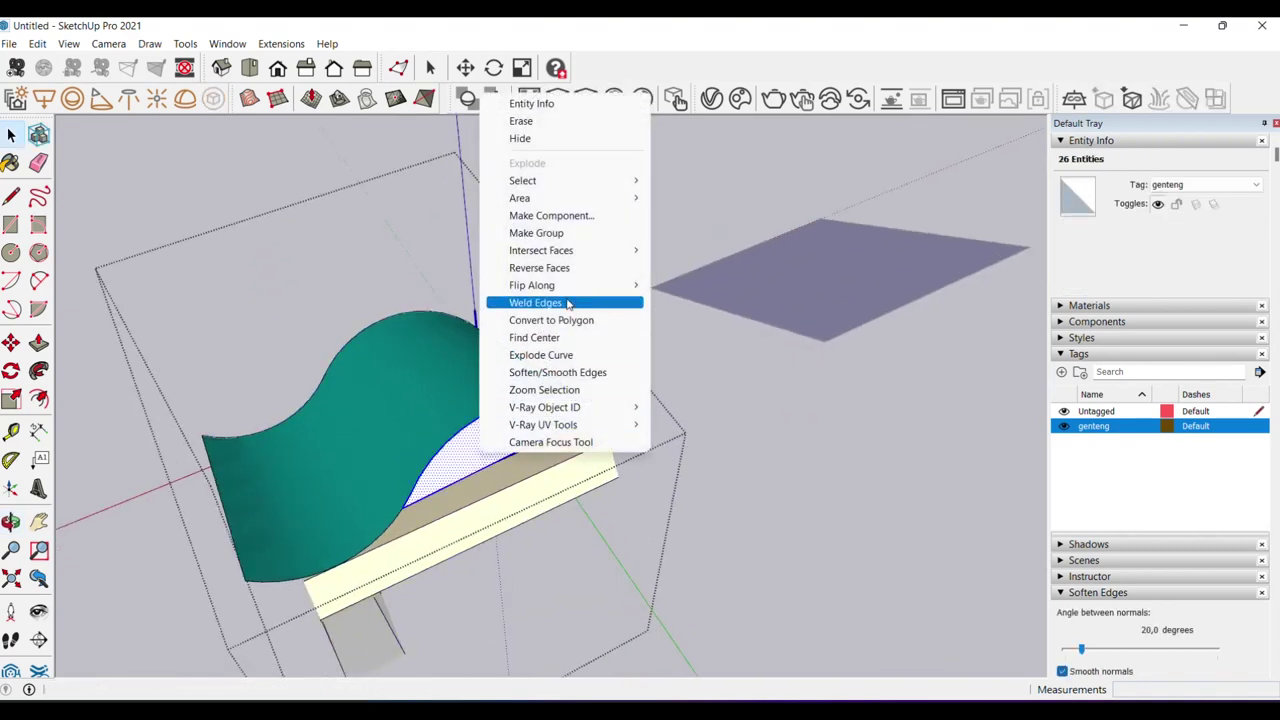
click(559, 229)
key(Delete)
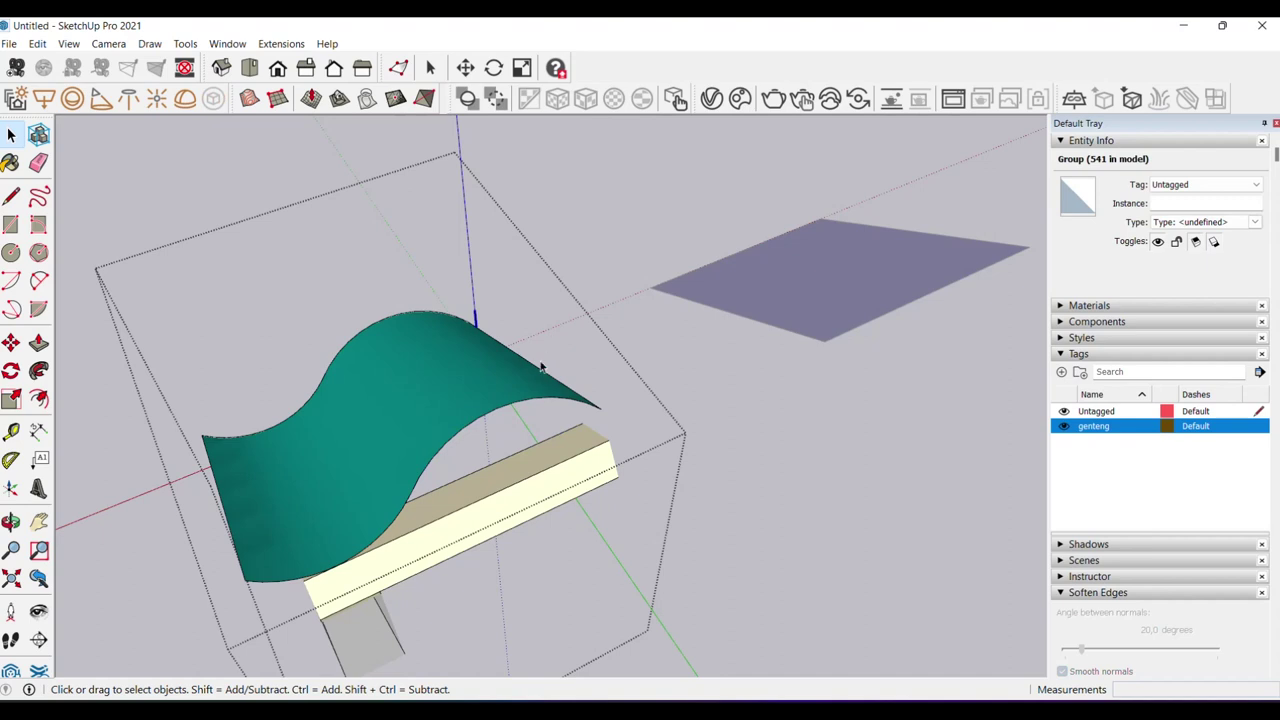
click(531, 432)
scroll(531, 432, down, 2)
scroll(680, 380, down, 2)
mouse_move(680, 380)
middle_down()
mouse_move(626, 460)
mouse_move(664, 412)
mouse_move(651, 337)
mouse_move(711, 251)
mouse_move(743, 240)
mouse_move(700, 337)
mouse_move(604, 449)
middle_up()
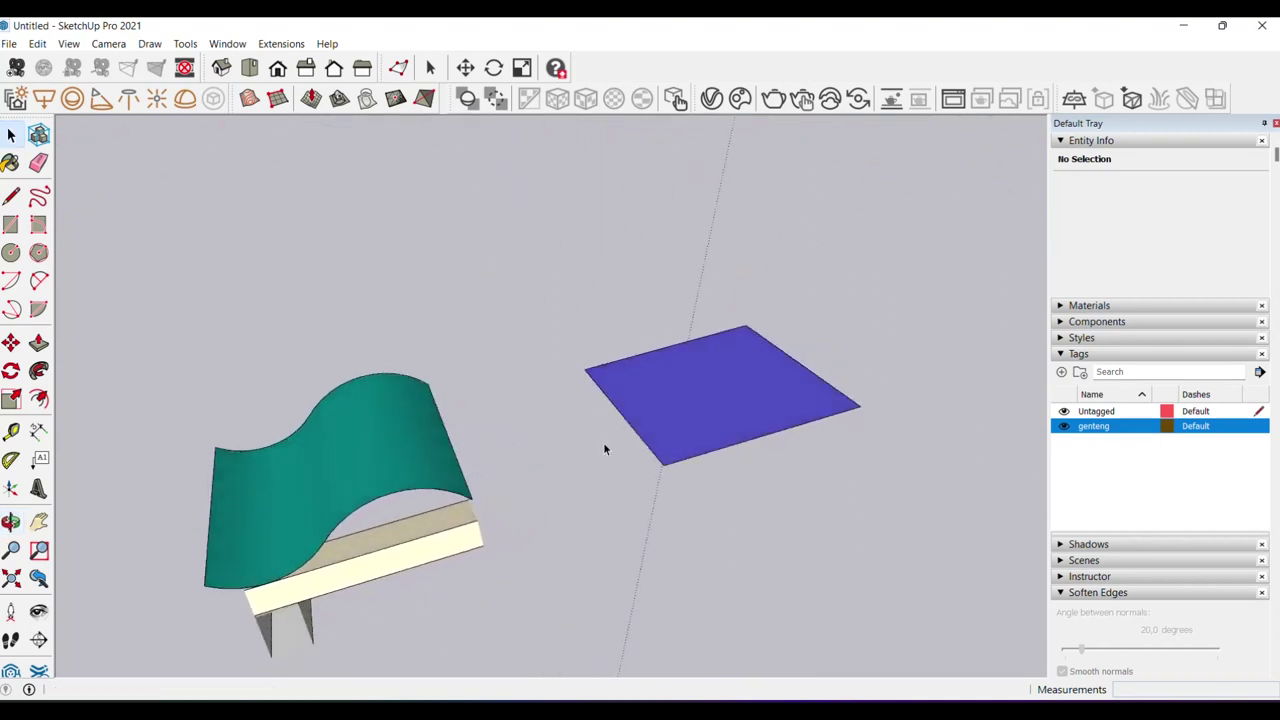
- Move the blue plane component beside the wavy roof
click(670, 433)
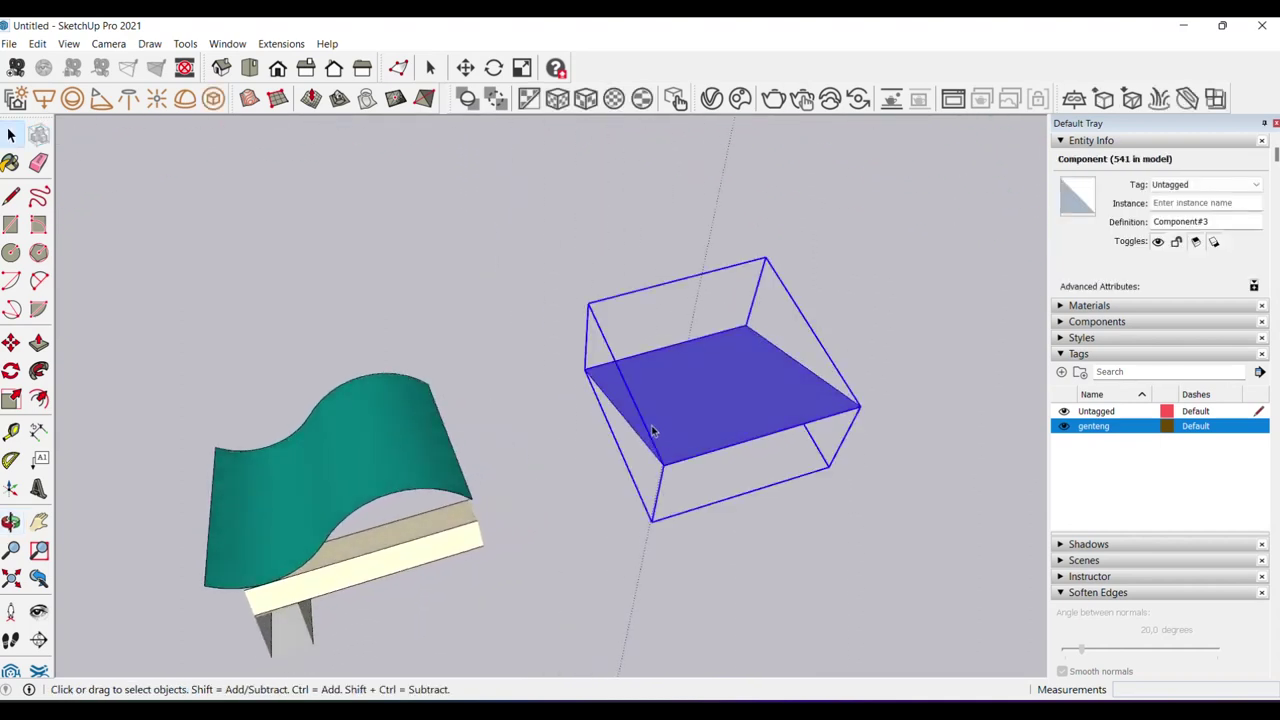
key(m)
click(707, 546)
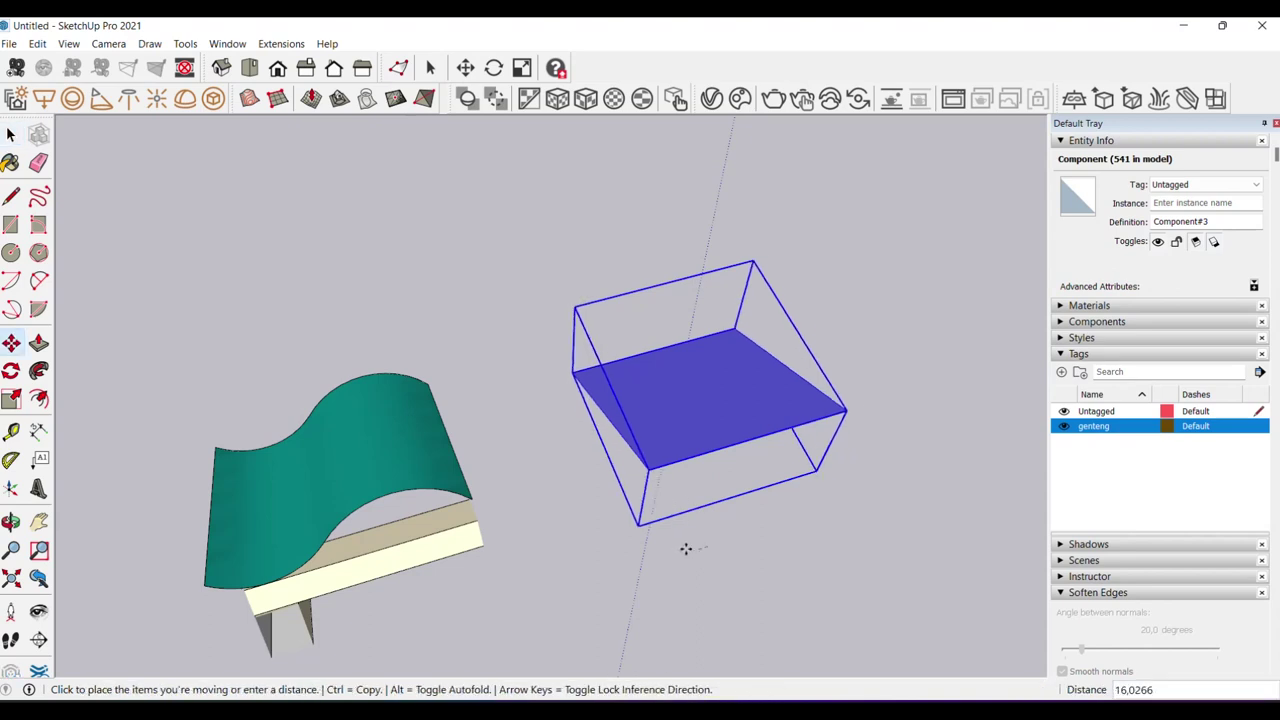
click(524, 608)
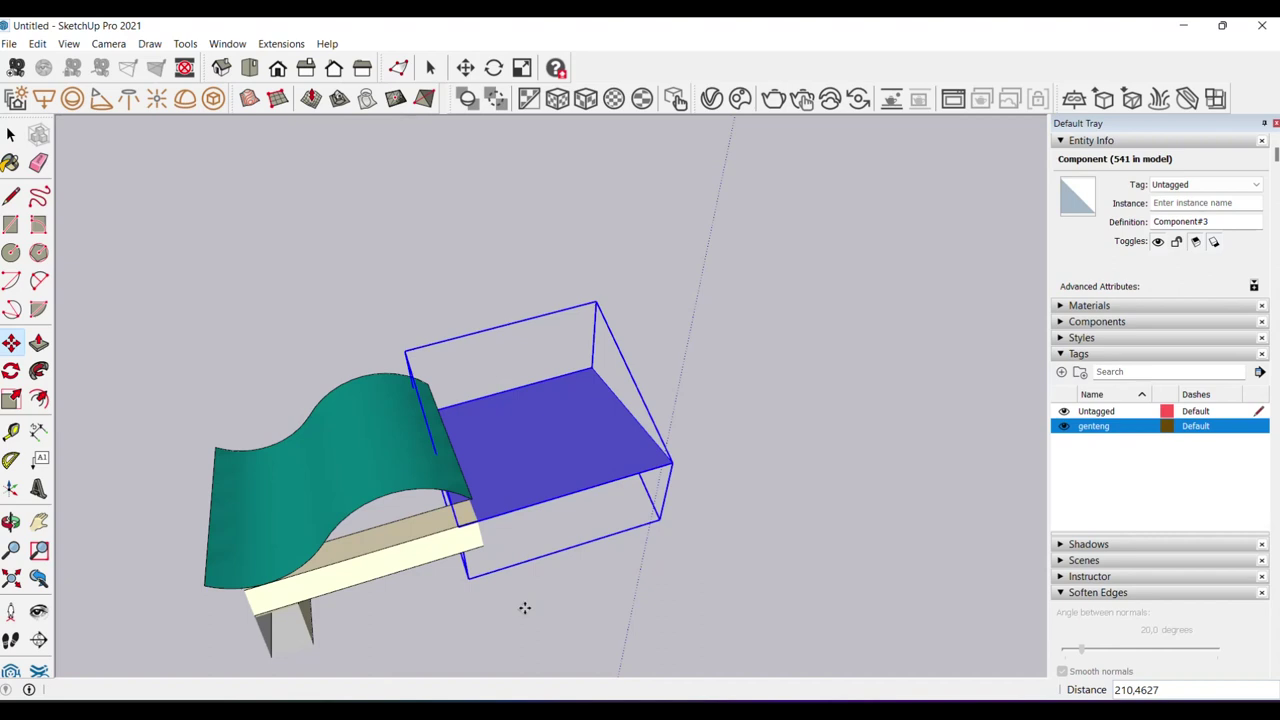
- Snap the plane's corner to the end corner of the cream beam
scroll(477, 551, up, 6)
middle_drag(493, 537, 514, 403)
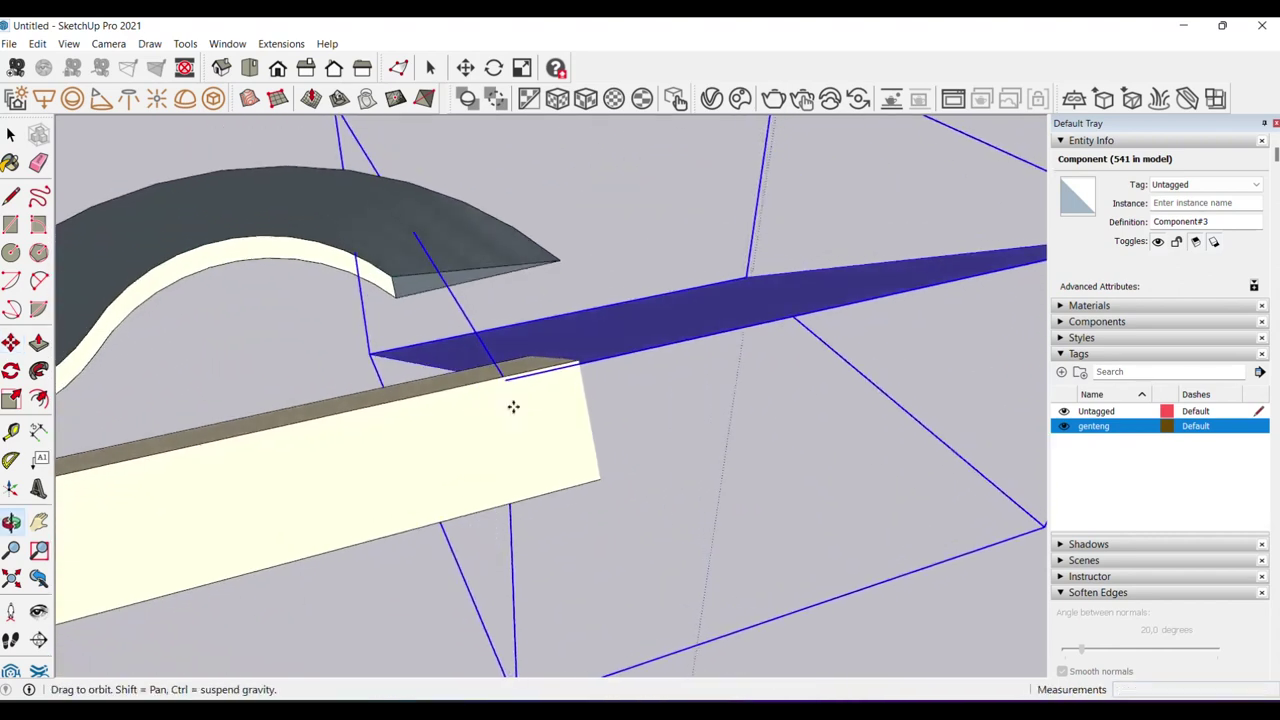
scroll(505, 386, up, 3)
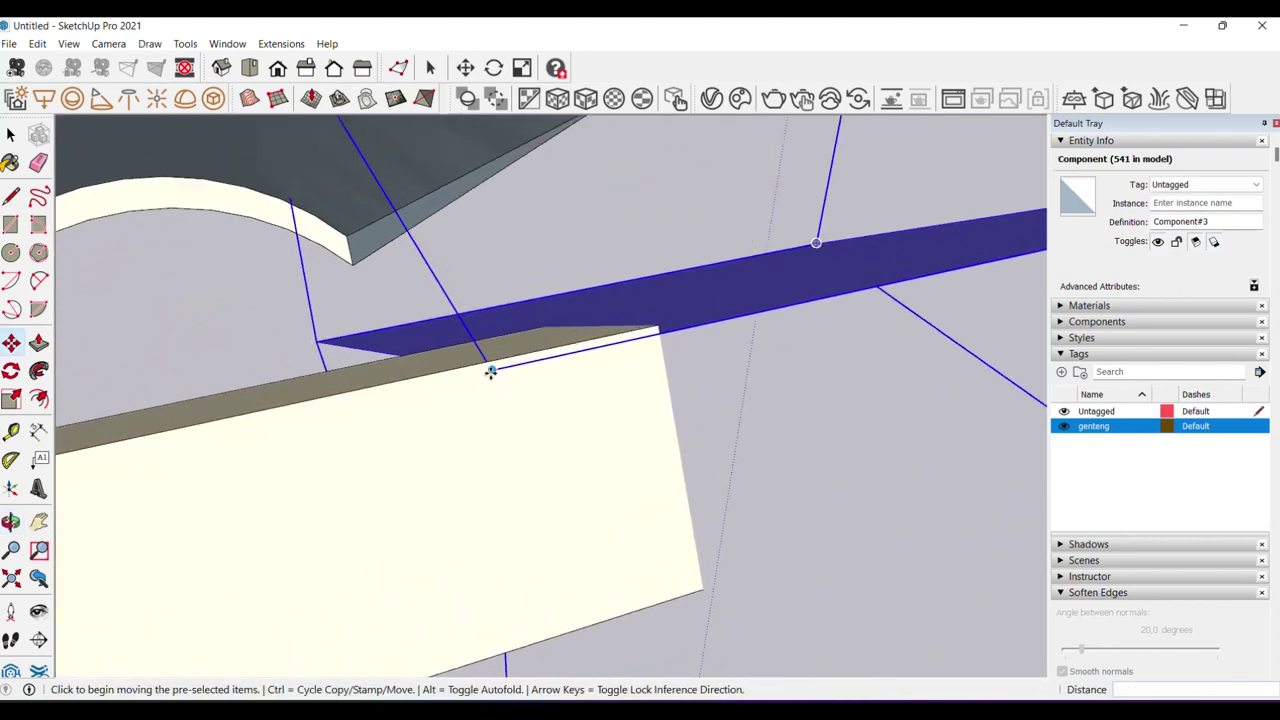
click(490, 372)
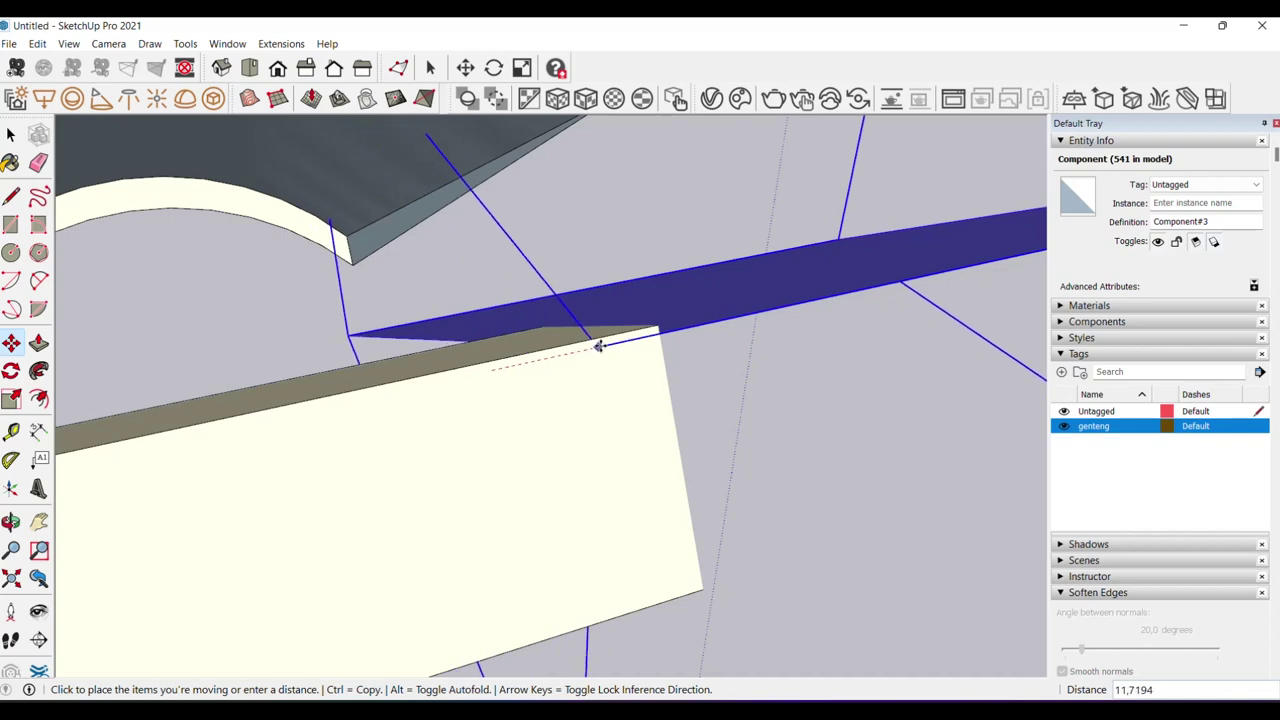
click(660, 333)
key(space)
- Check the plane's alignment and open the plane component for editing
scroll(549, 380, up, 3)
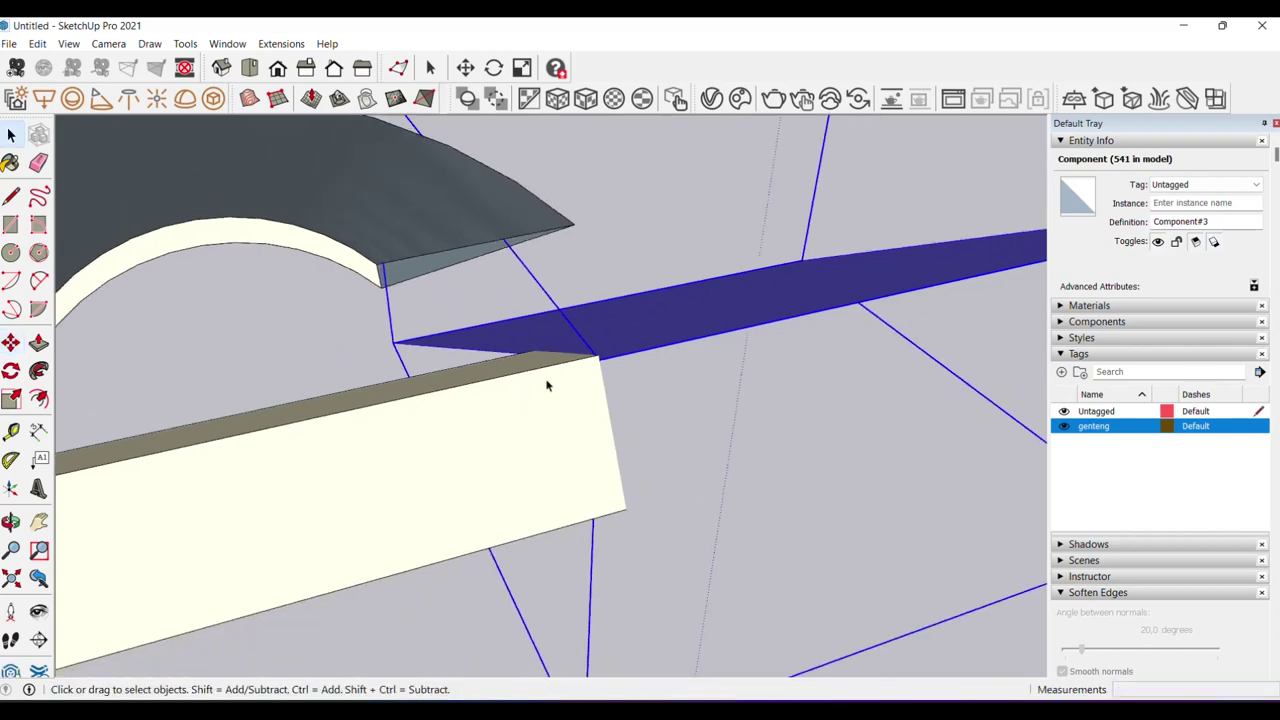
middle_drag(549, 380, 513, 535)
scroll(513, 535, down, 3)
middle_drag(600, 414, 526, 443)
scroll(541, 442, down, 1)
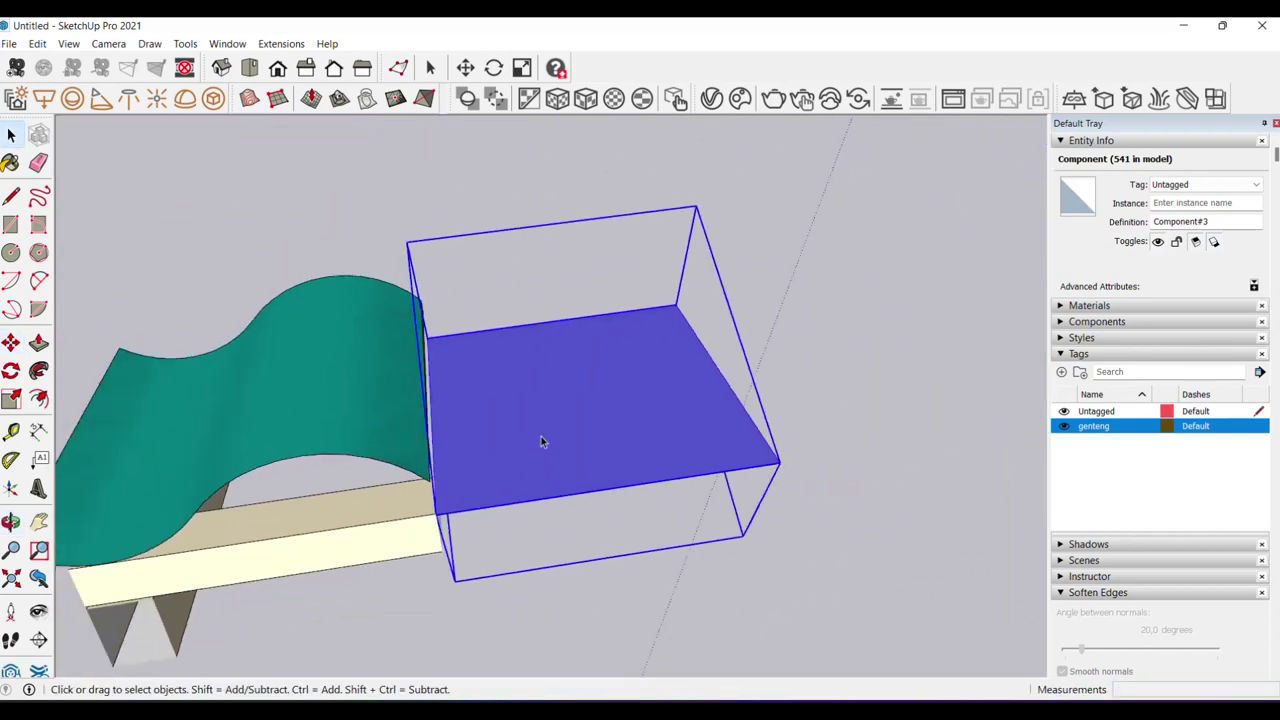
double_click(542, 438)
mouse_move(554, 444)
middle_down()
mouse_move(380, 366)
mouse_move(447, 404)
mouse_move(537, 372)
mouse_move(556, 386)
middle_up()
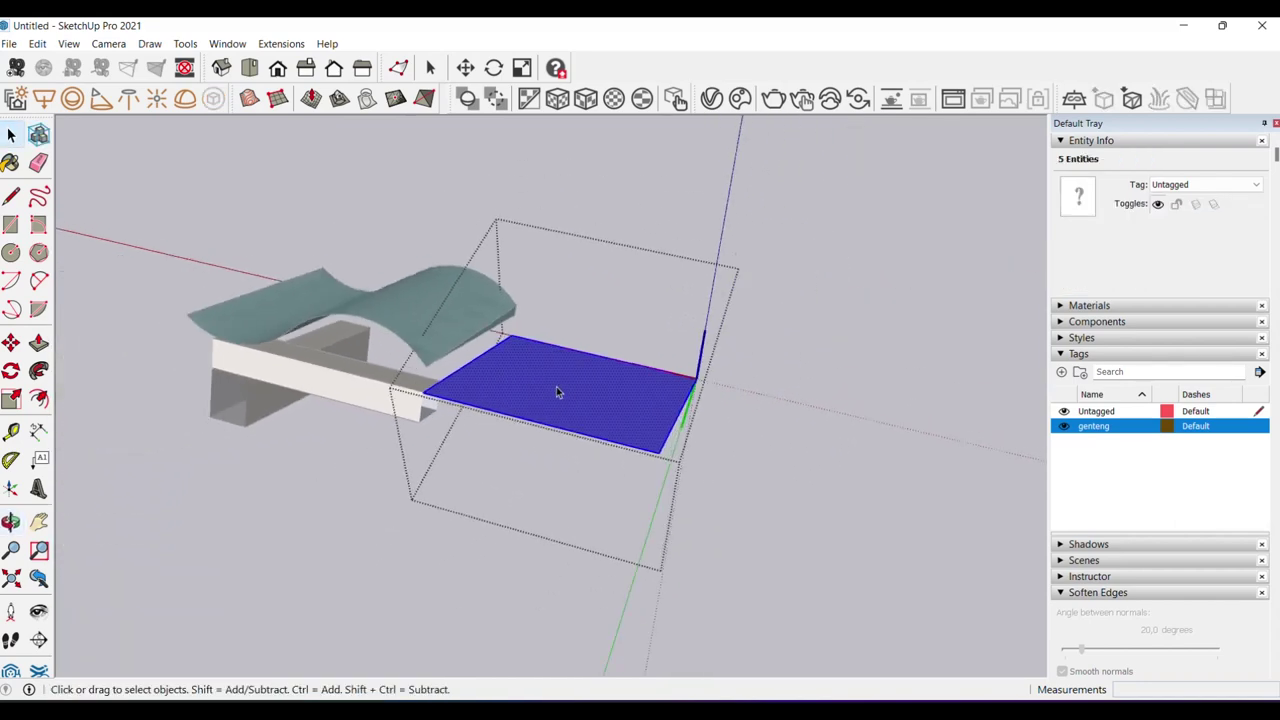
- Delete the blue face and paste in the copied wavy roof tile and beam
key(Delete)
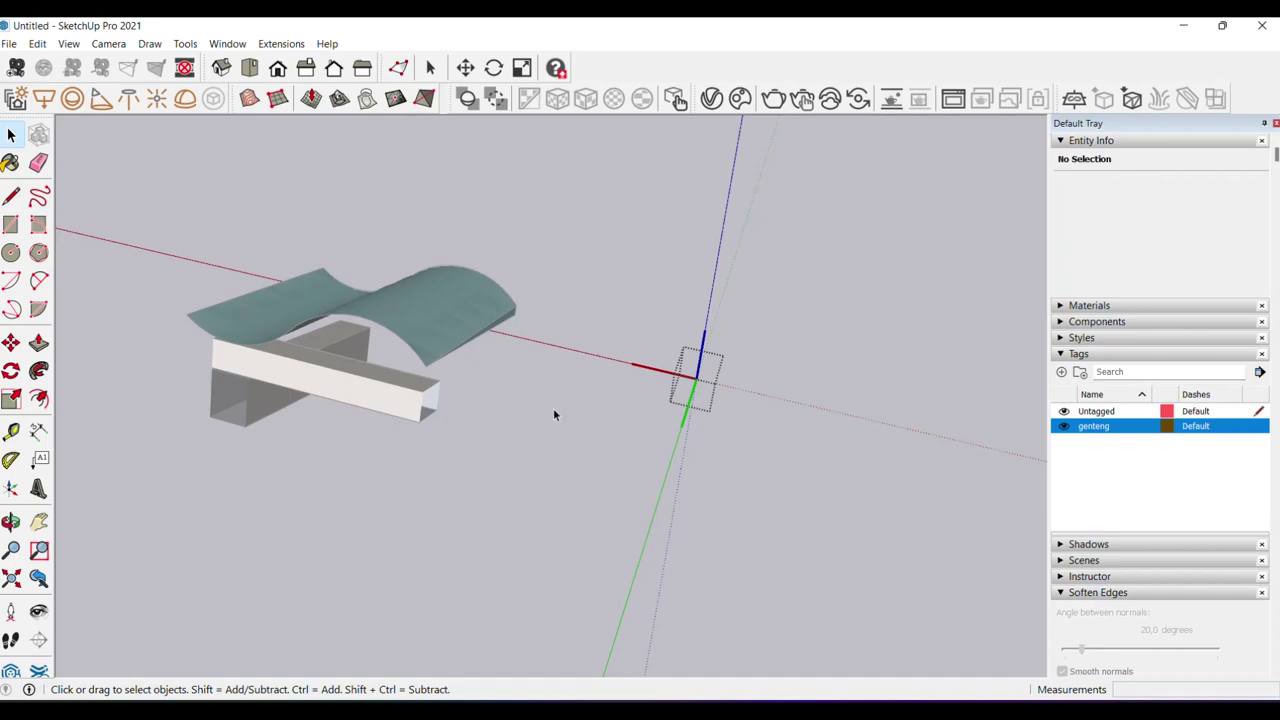
key(ctrl+v)
click(720, 408)
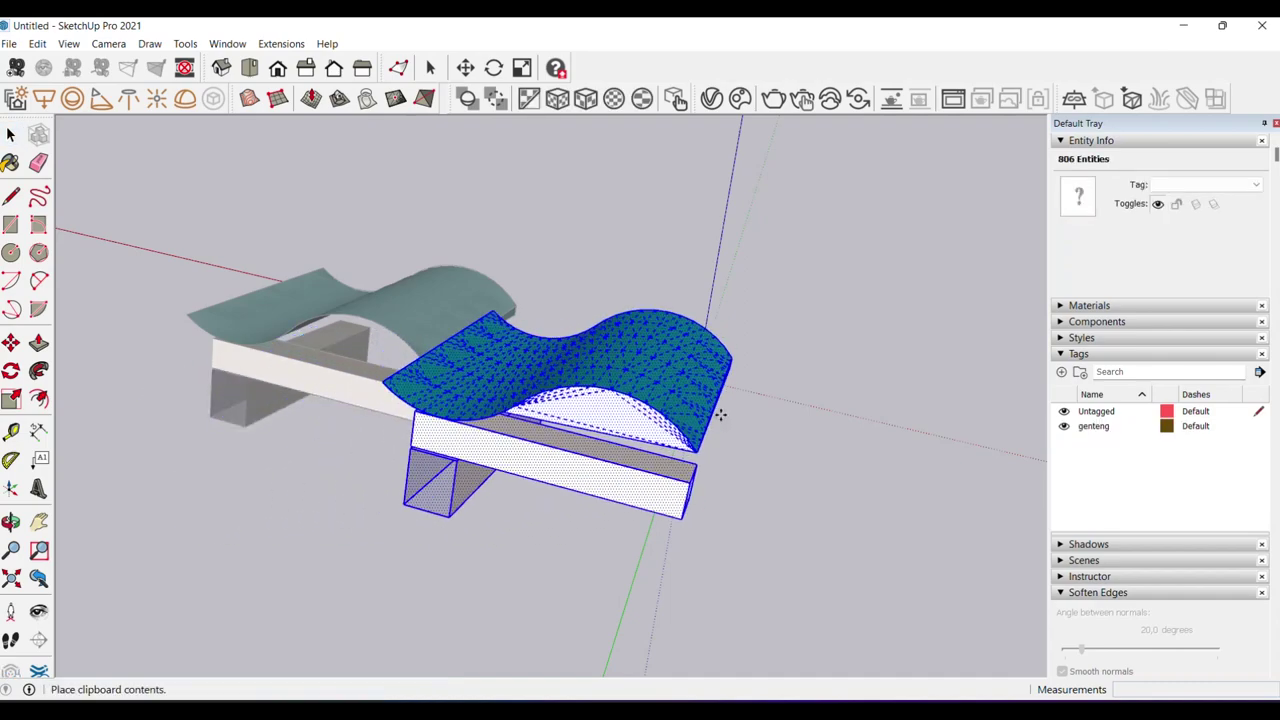
- Move the pasted copy so its beam corner snaps onto the original beam's corner
key(m)
scroll(467, 419, up, 3)
middle_drag(414, 423, 445, 422)
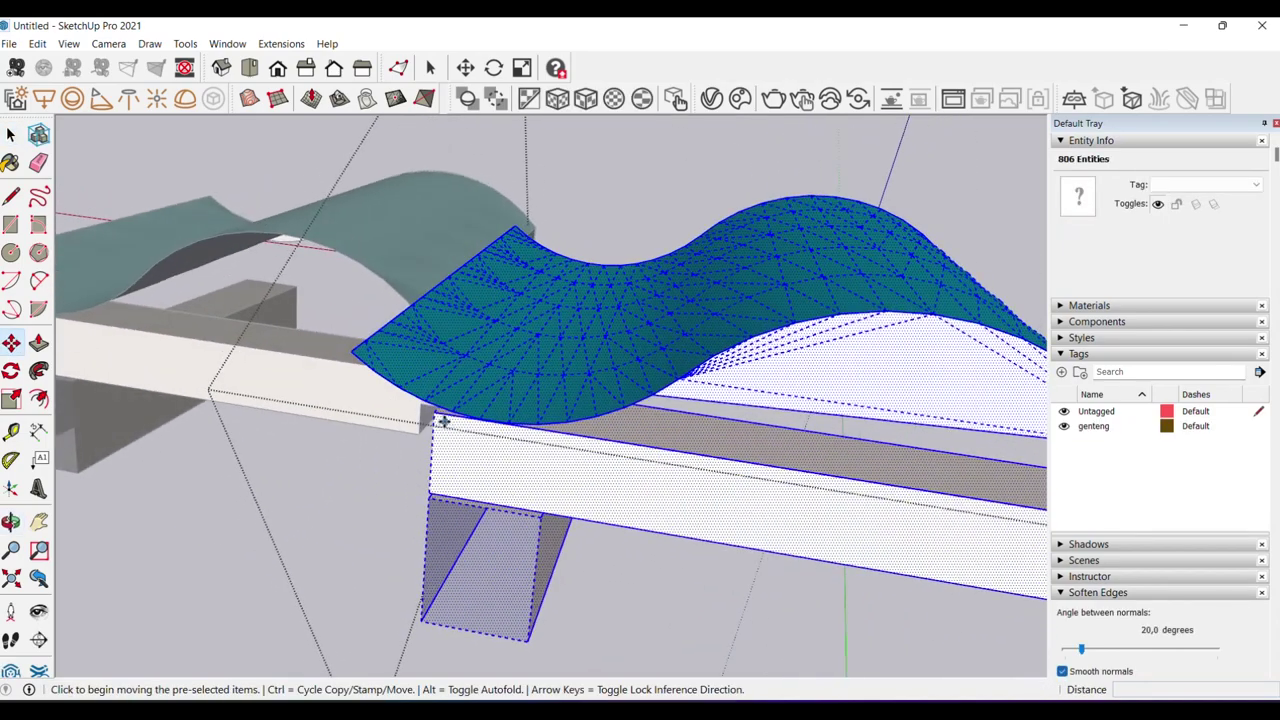
click(433, 412)
scroll(425, 410, up, 2)
scroll(400, 402, up, 3)
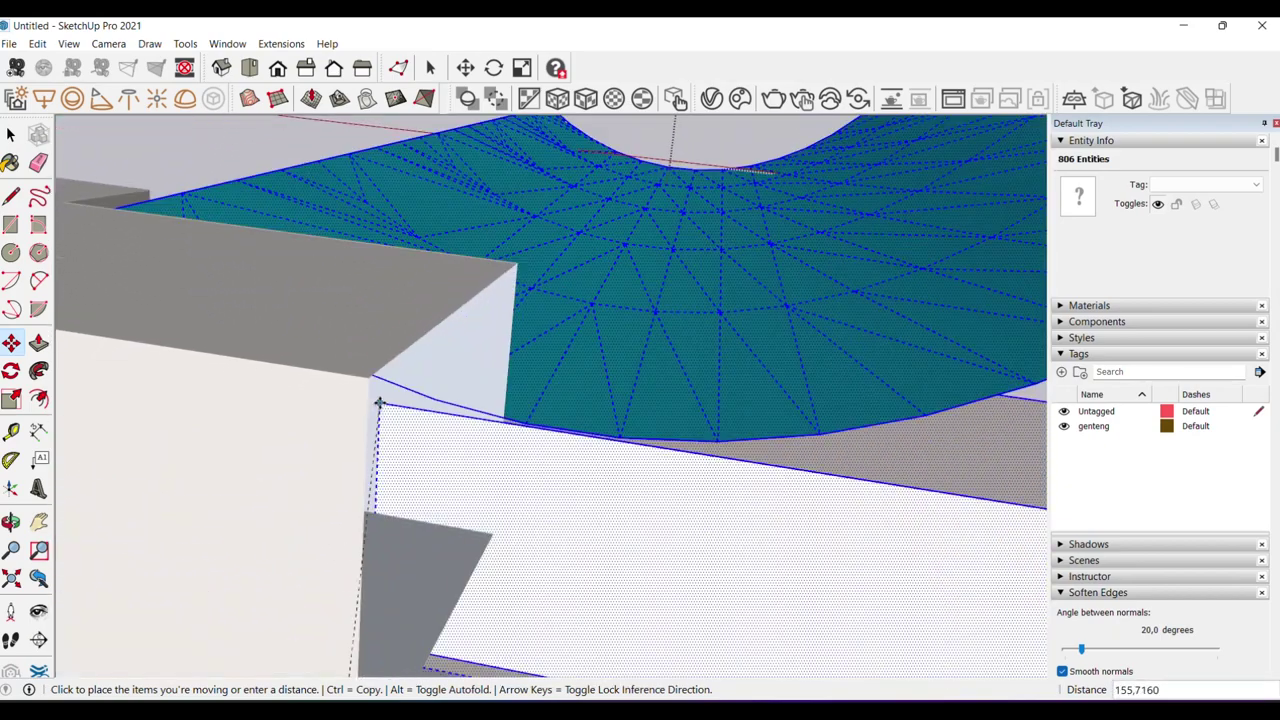
click(376, 393)
key(space)
- Select the semicircular face under the copy together with its edges
scroll(560, 283, down, 3)
scroll(662, 291, down, 2)
mouse_move(662, 291)
middle_down()
mouse_move(249, 260)
mouse_move(659, 313)
mouse_move(677, 289)
middle_up()
click(629, 340)
double_click(677, 289)
right_click(677, 288)
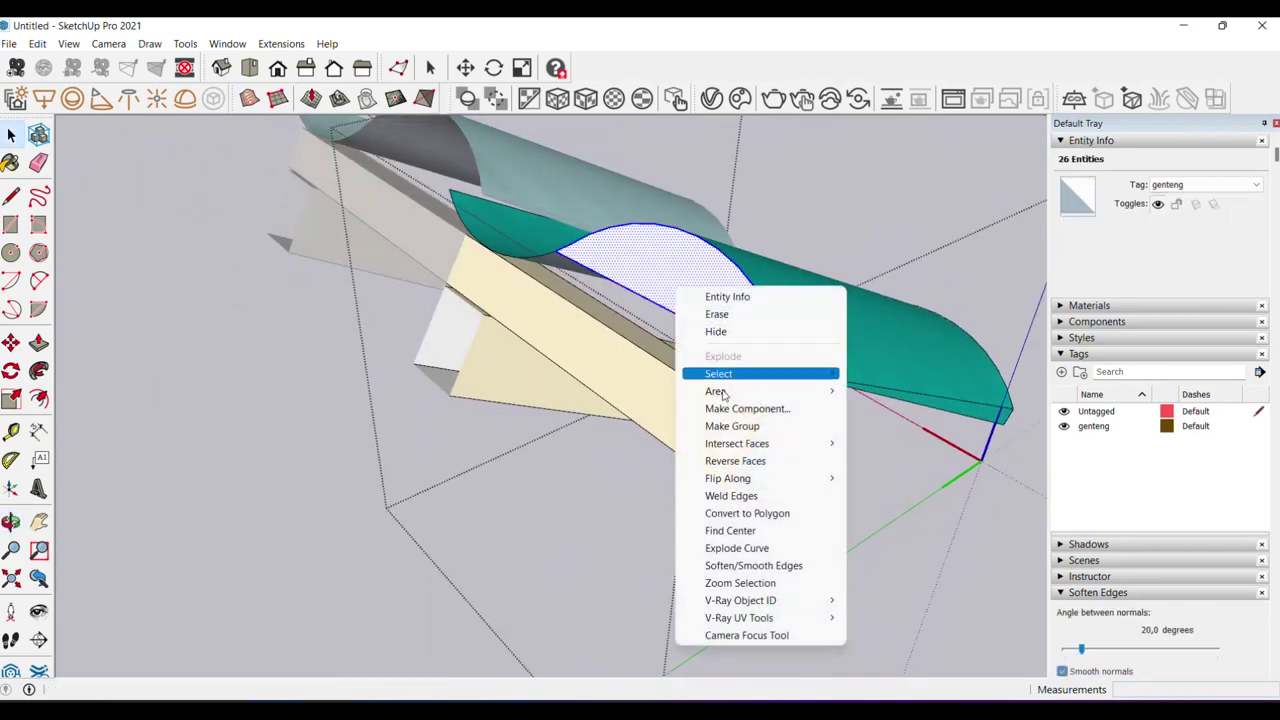
- Make the selected semicircle tile shape into a group
click(731, 428)
mouse_move(725, 428)
middle_down()
mouse_move(654, 373)
mouse_move(651, 408)
middle_up()
middle_drag(960, 486, 760, 475)
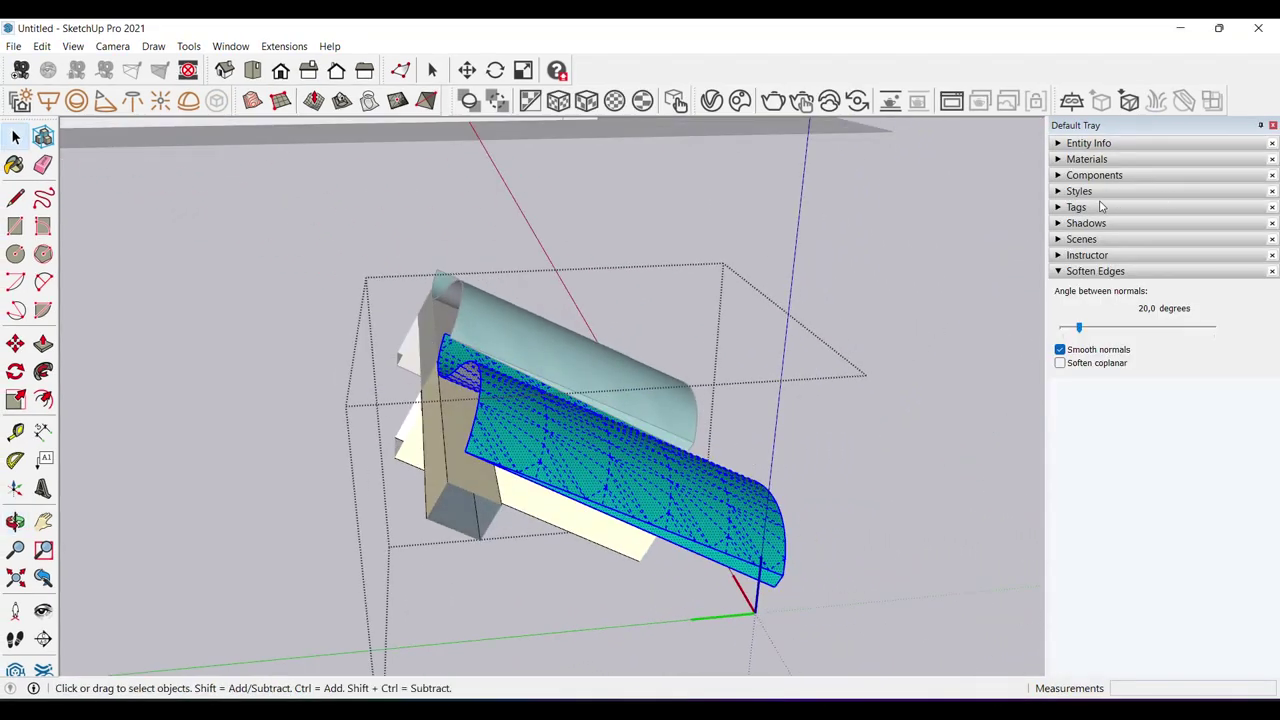
- Hide the genteng tag so only the beams underneath show
click(1077, 207)
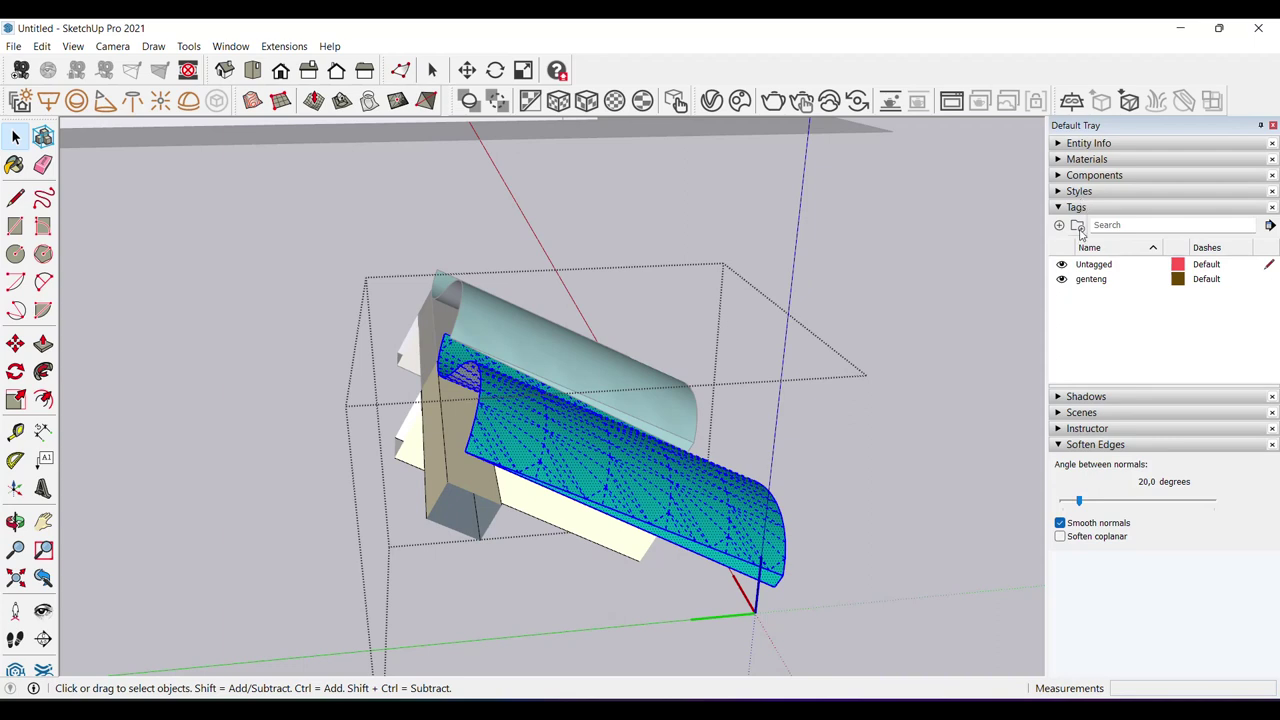
click(1063, 280)
mouse_move(497, 432)
middle_down()
mouse_move(786, 449)
mouse_move(808, 515)
mouse_move(586, 471)
mouse_move(591, 509)
mouse_move(537, 531)
mouse_move(269, 449)
middle_up()
- Delete the triangular support under the test tile
click(537, 533)
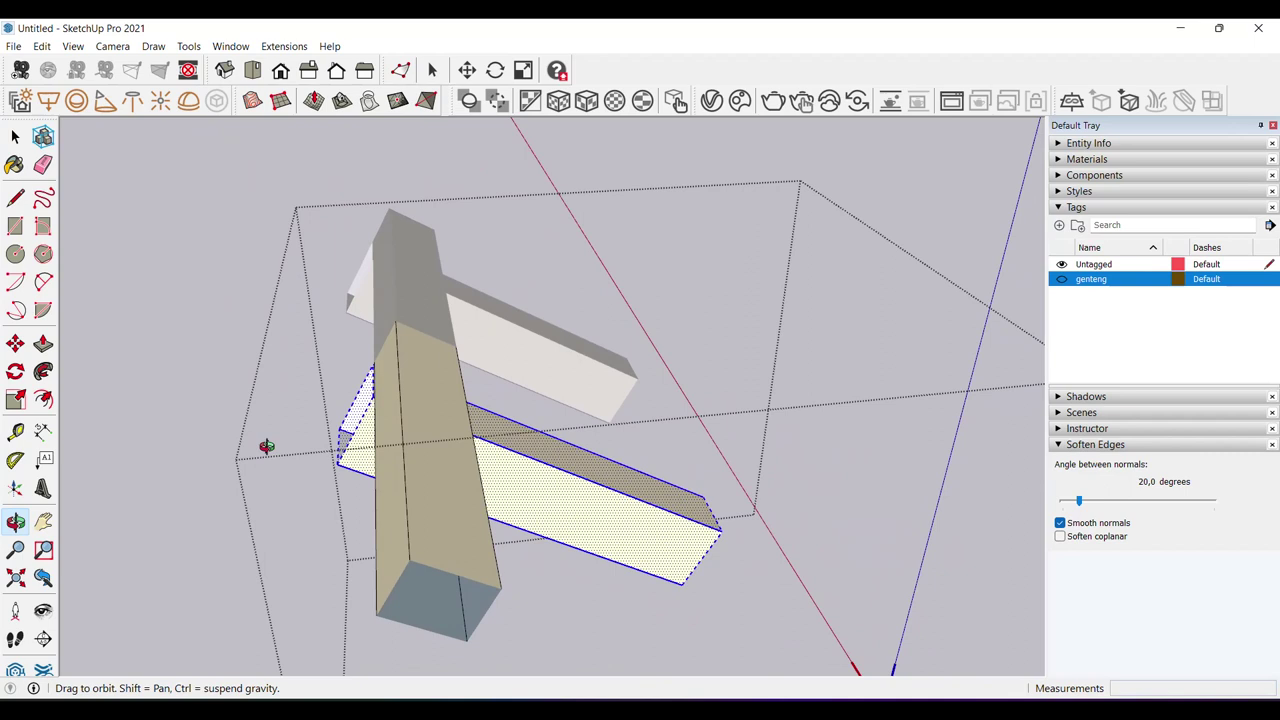
key(Delete)
mouse_move(420, 449)
middle_down()
mouse_move(266, 449)
mouse_move(274, 456)
middle_up()
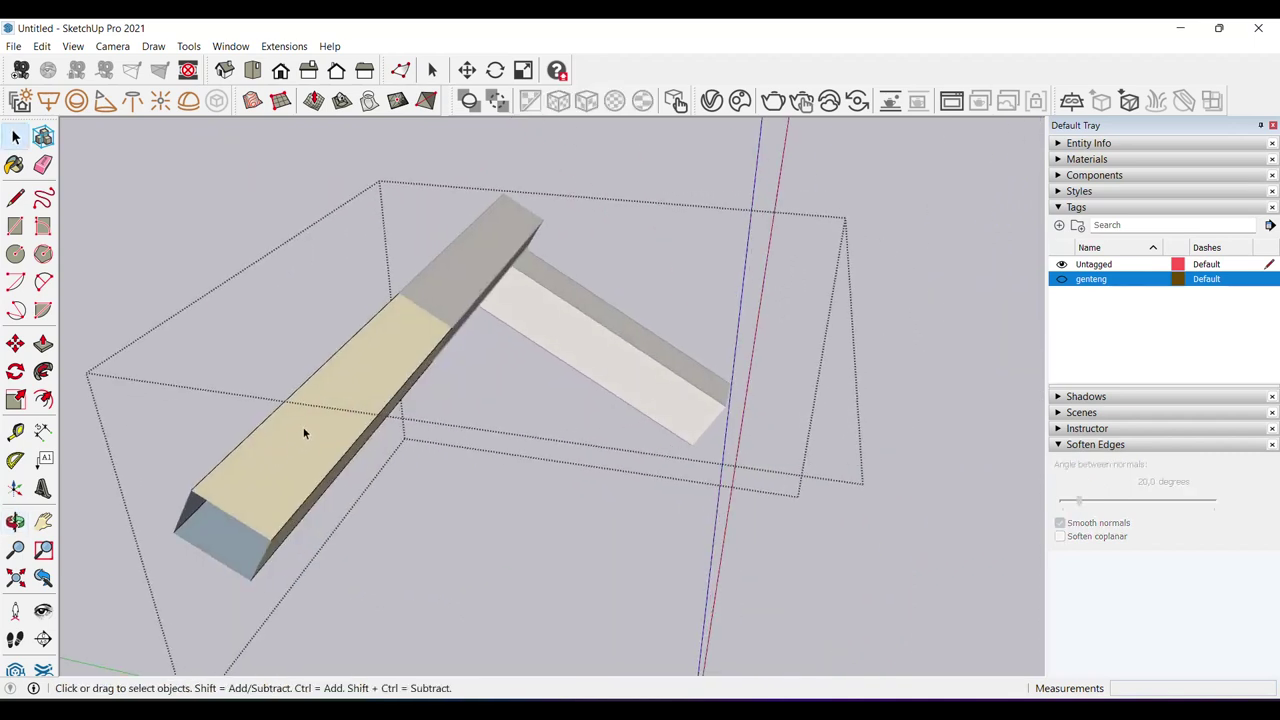
- Make the genteng tag visible again, briefly toggling it to compare
click(1066, 281)
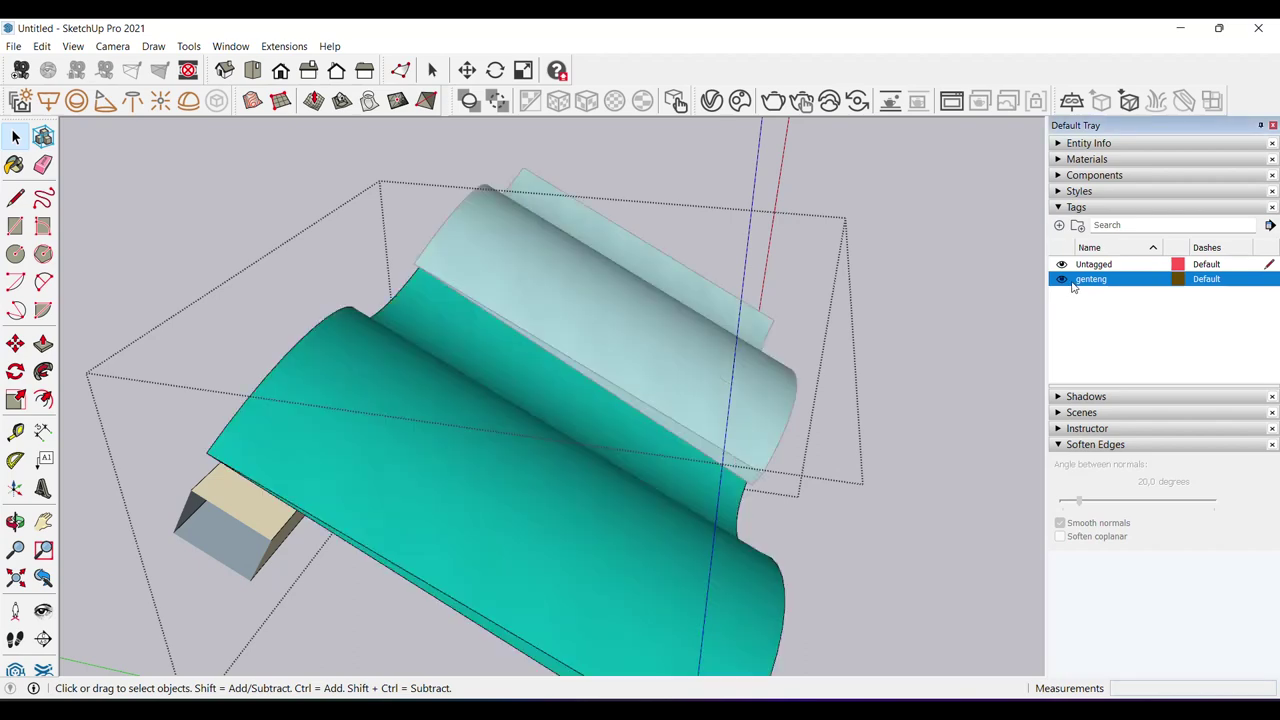
click(1064, 280)
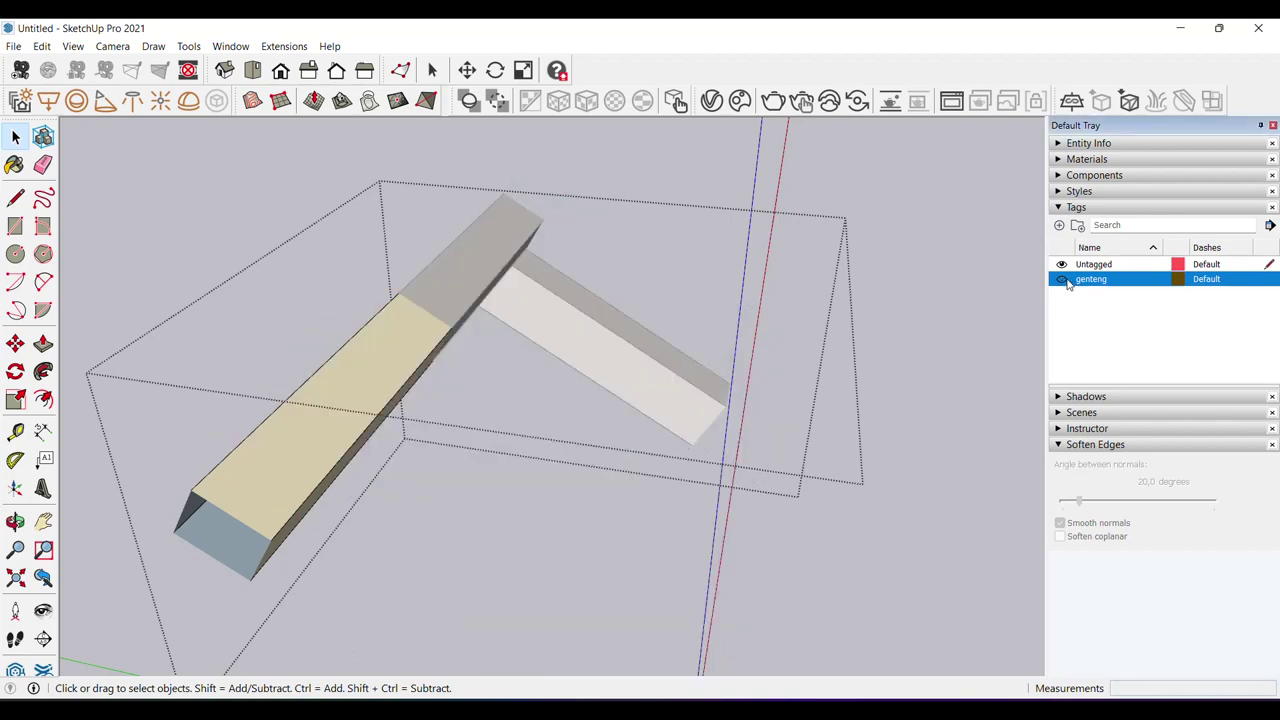
click(1064, 280)
mouse_move(722, 377)
middle_down()
mouse_move(482, 448)
mouse_move(532, 420)
mouse_move(568, 450)
middle_up()
scroll(568, 456, down, 5)
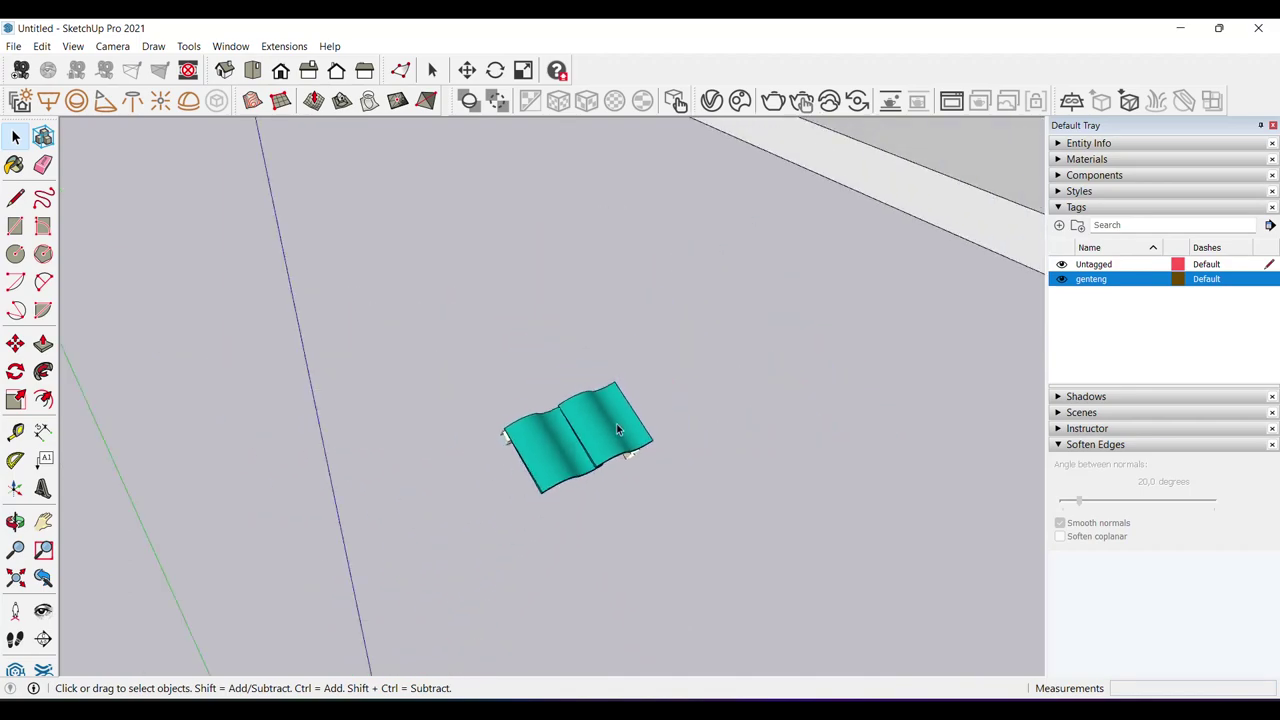
- Orbit around the house's hip roof, toggling the genteng tag off and on to compare tiles and battens
scroll(616, 423, down, 3)
scroll(694, 374, up, 5)
mouse_move(700, 380)
middle_down()
mouse_move(762, 373)
mouse_move(486, 514)
mouse_move(700, 329)
mouse_move(673, 364)
middle_up()
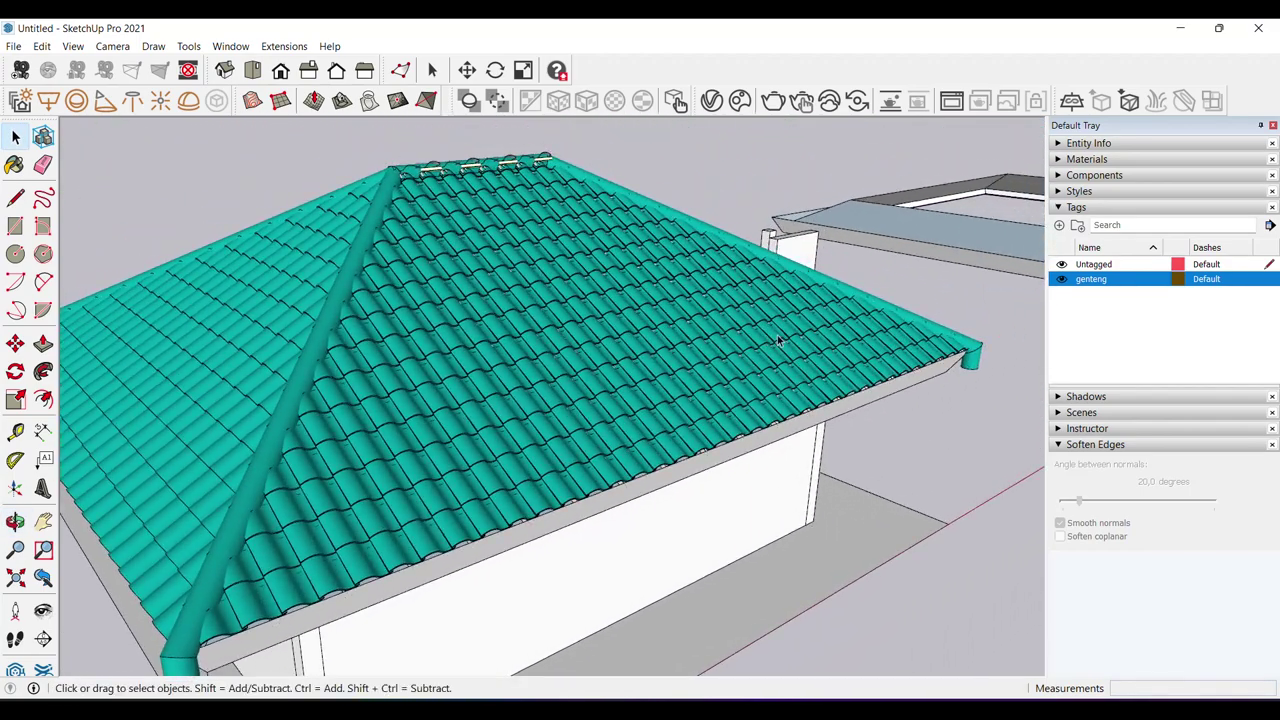
middle_drag(777, 335, 663, 297)
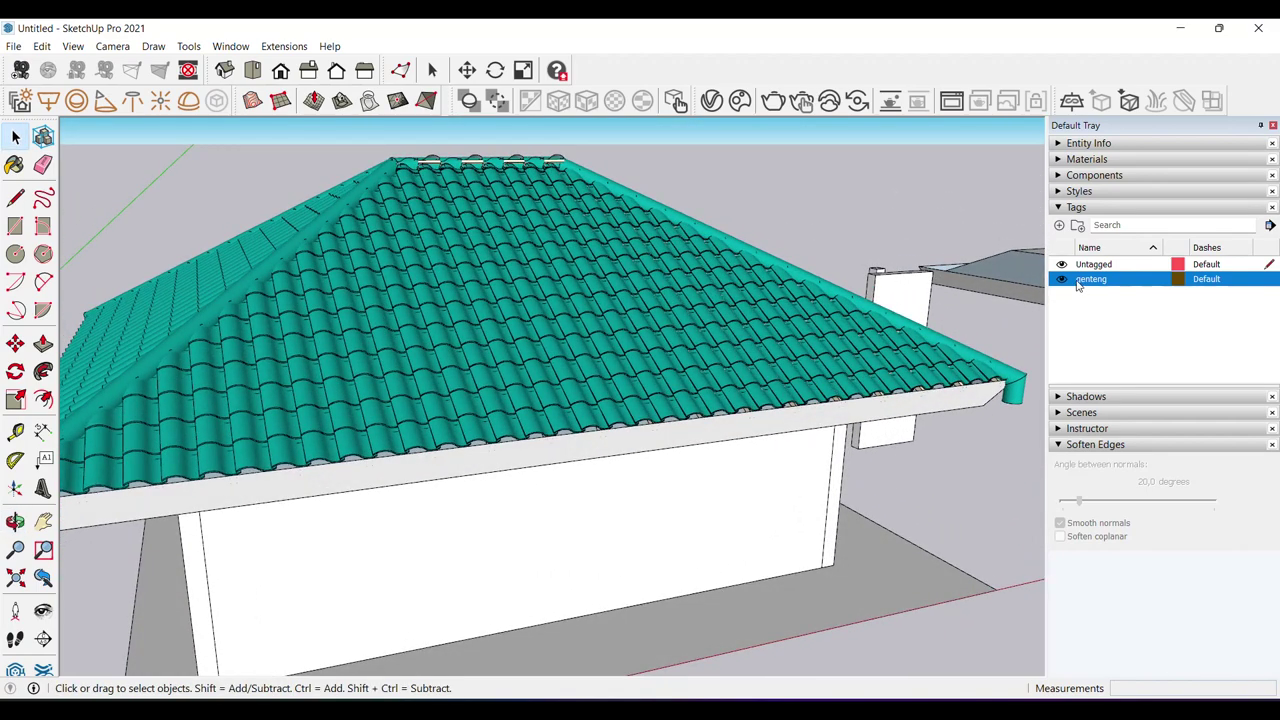
click(1066, 280)
click(1062, 279)
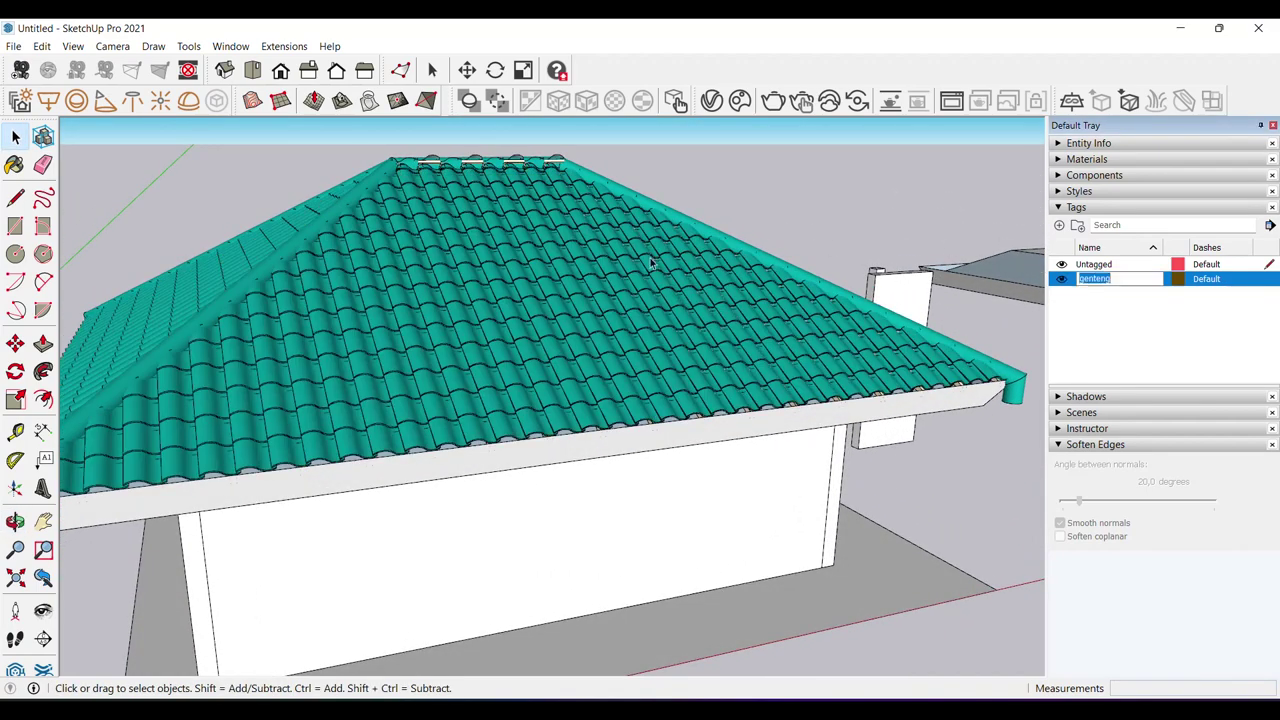
middle_drag(476, 264, 461, 366)
click(1062, 279)
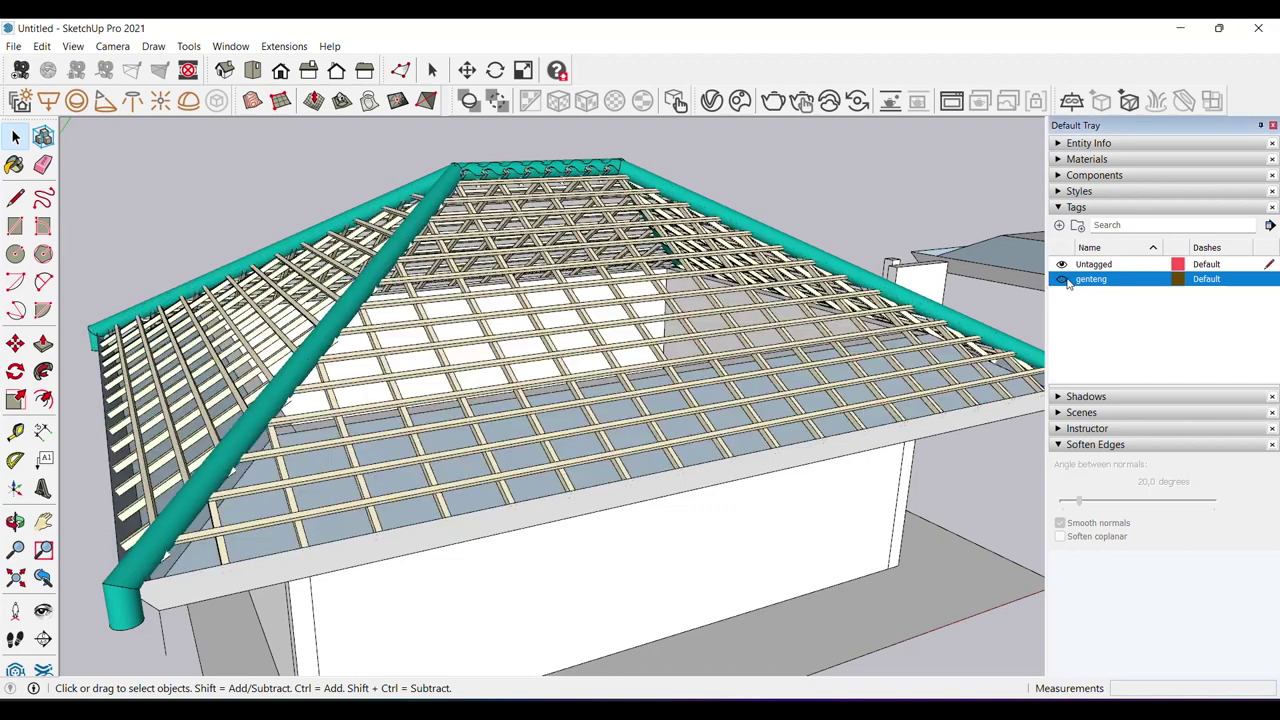
click(1064, 280)
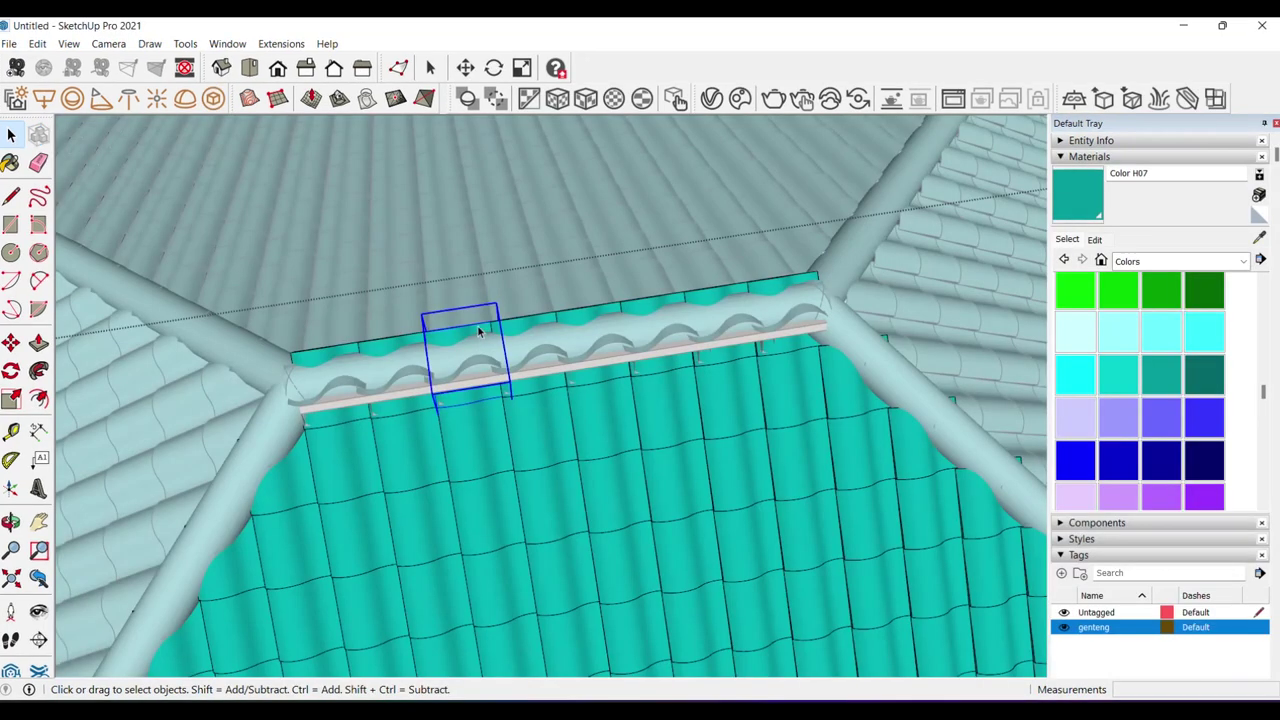
middle_drag(477, 330, 766, 322)
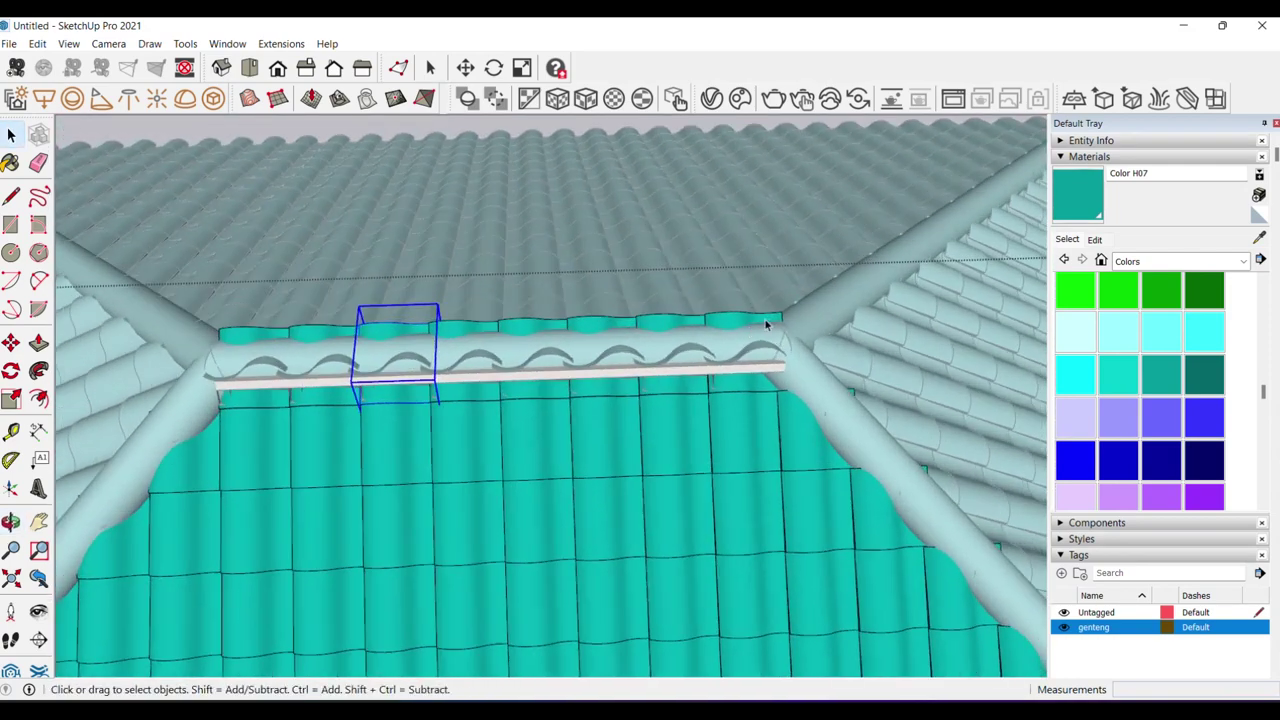
- Select the whole row of ridge caps and make them one group
click(715, 345)
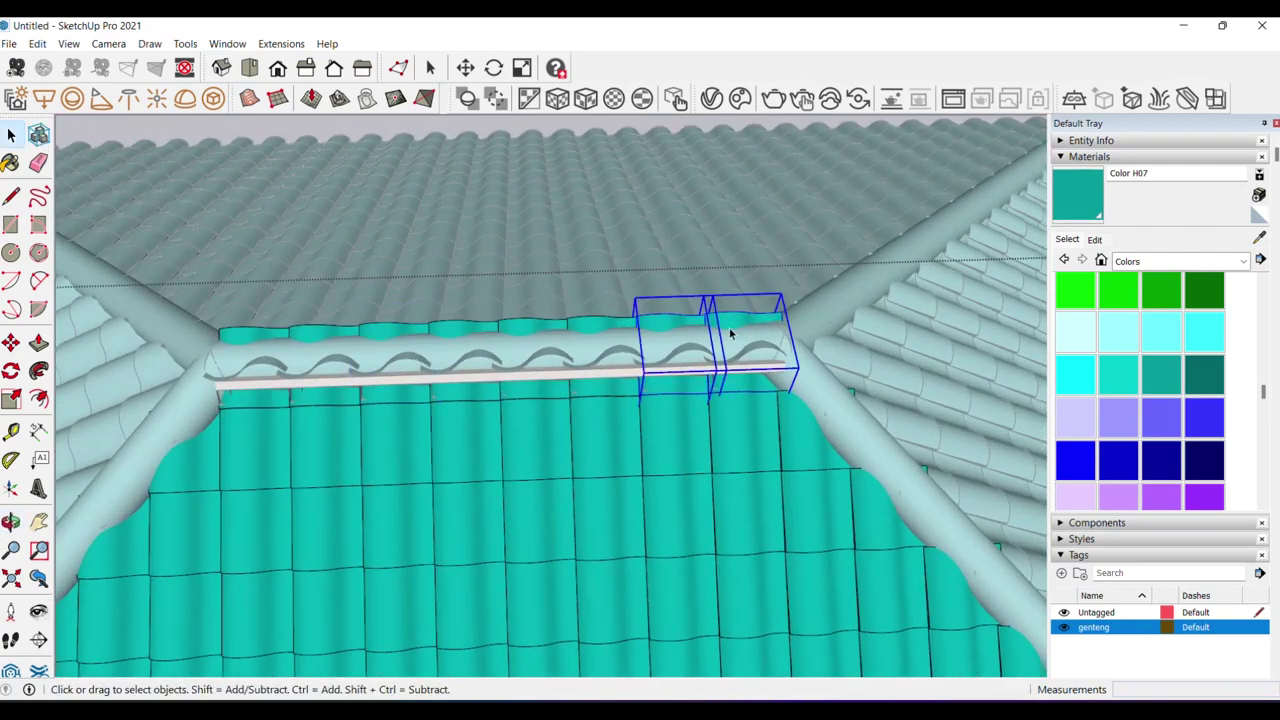
ctrl+drag(158, 303, 650, 420)
scroll(330, 340, up, 2)
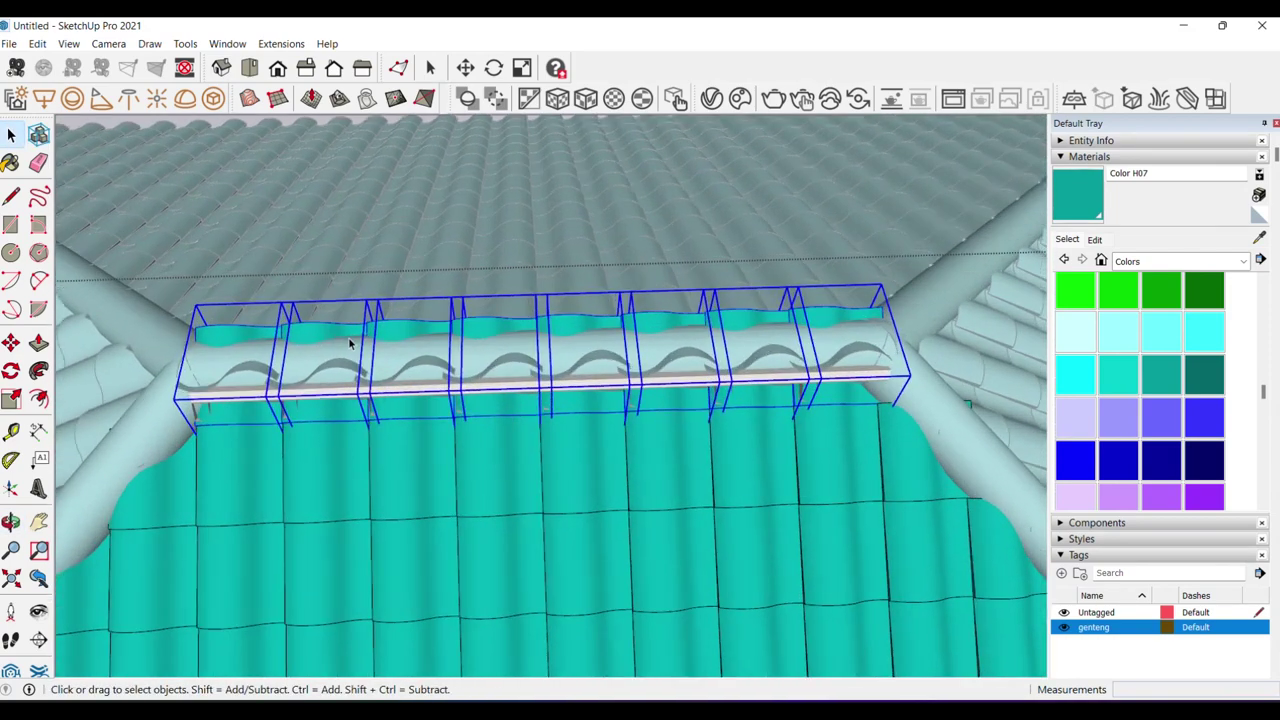
right_click(353, 335)
click(430, 487)
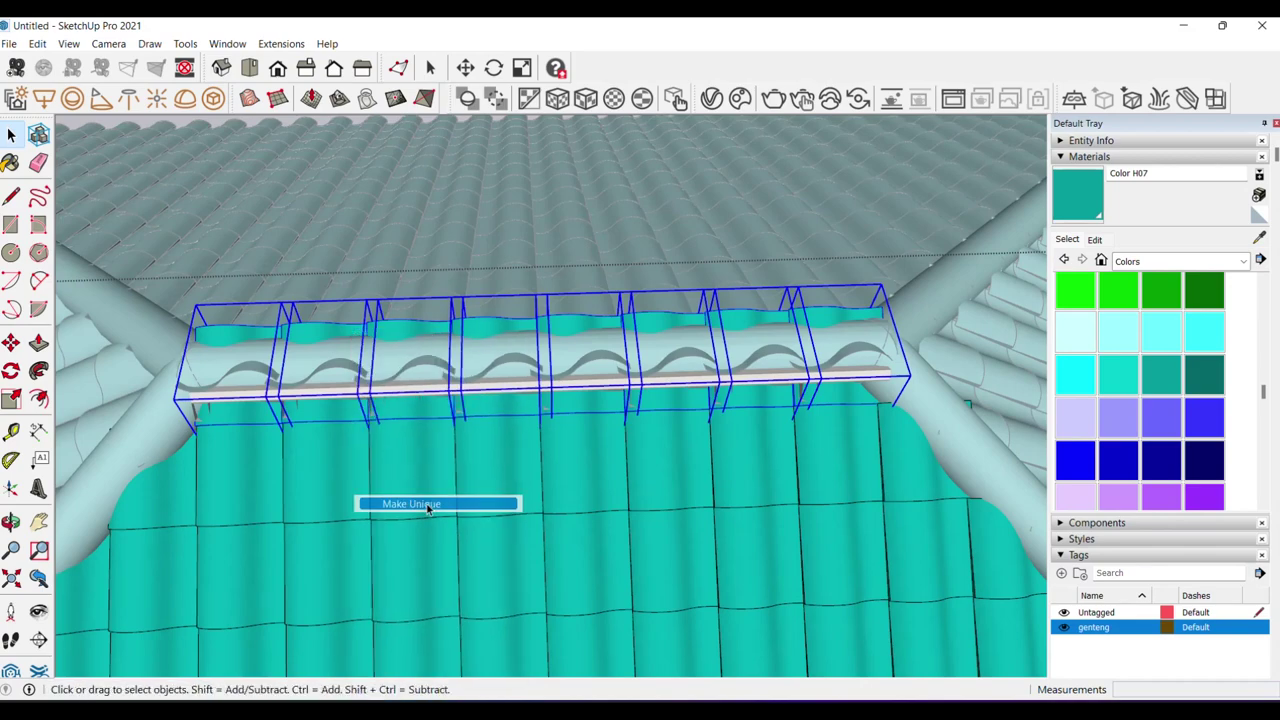
- Inside a ridge cap, intersect its faces with the model
scroll(298, 340, up, 1)
double_click(312, 336)
double_click(312, 336)
scroll(312, 336, up, 2)
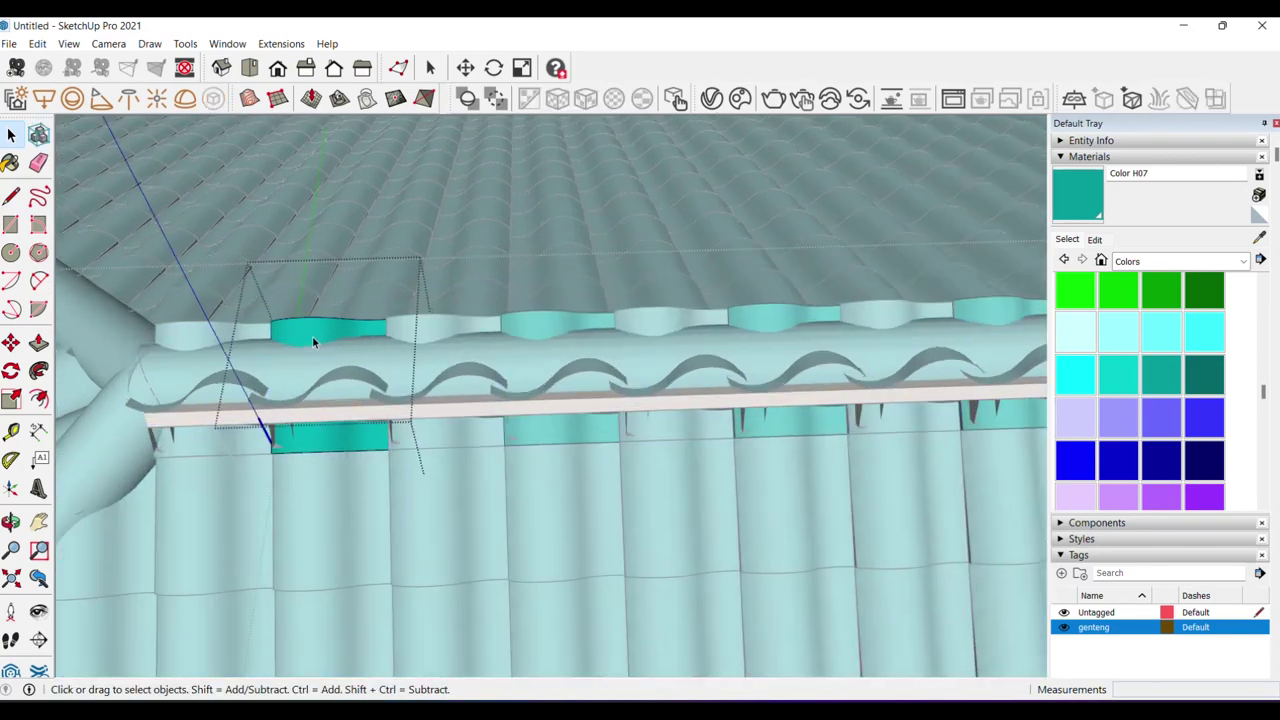
right_click(312, 340)
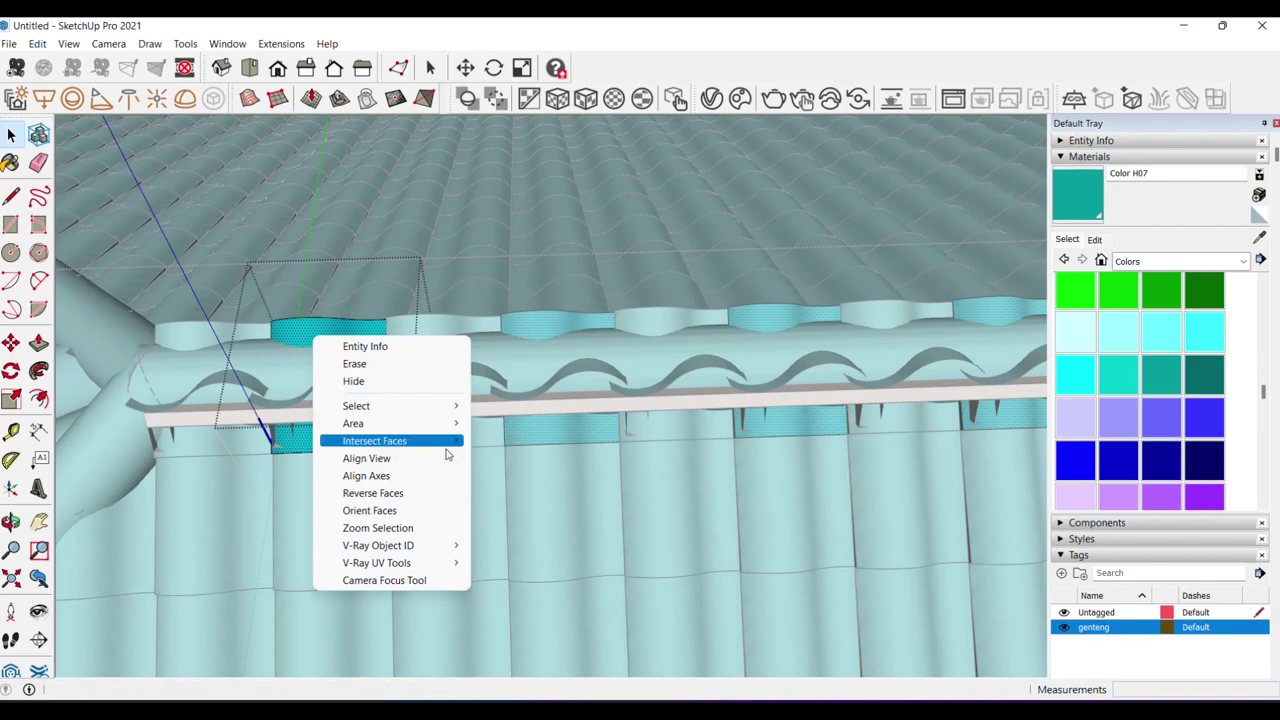
click(522, 440)
middle_drag(289, 328, 343, 406)
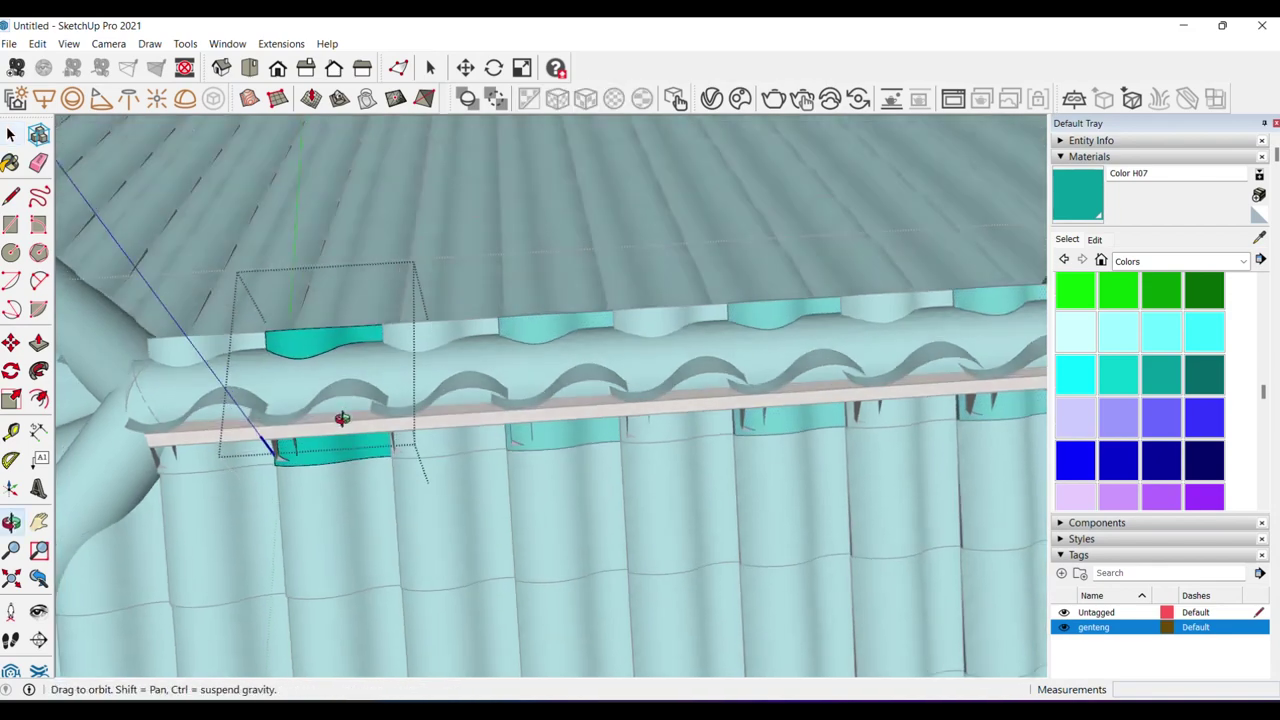
- Group the upper ridge-cap pieces, delete them to check the trim, then undo
click(466, 423)
middle_drag(466, 423, 306, 330)
click(342, 346)
right_click(306, 330)
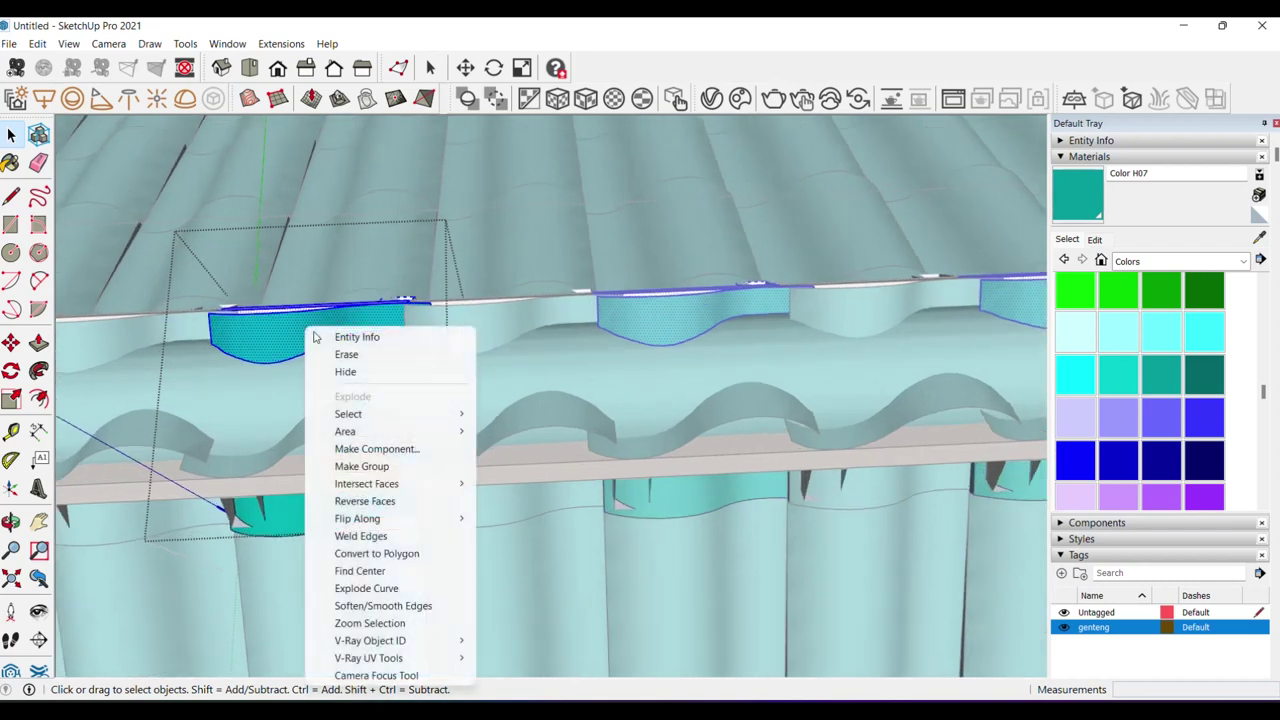
click(365, 464)
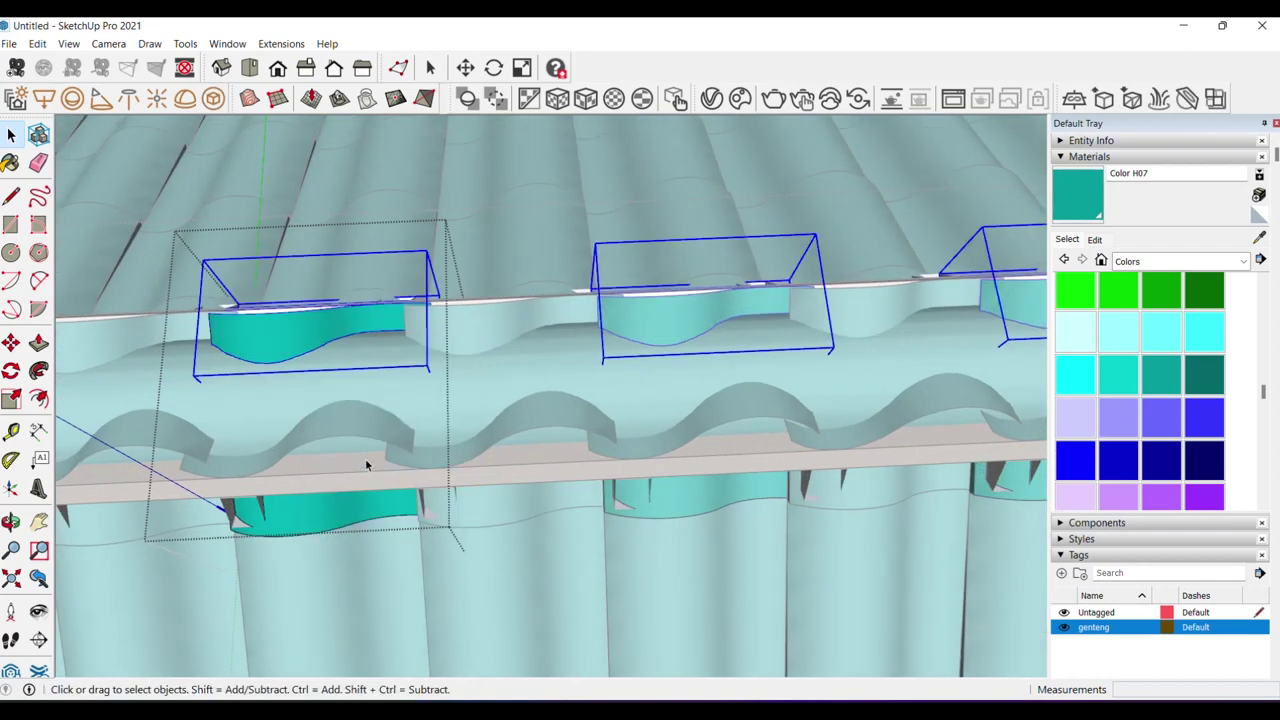
key(Delete)
mouse_move(369, 463)
middle_down()
mouse_move(593, 388)
mouse_move(385, 368)
middle_up()
key(ctrl+z)
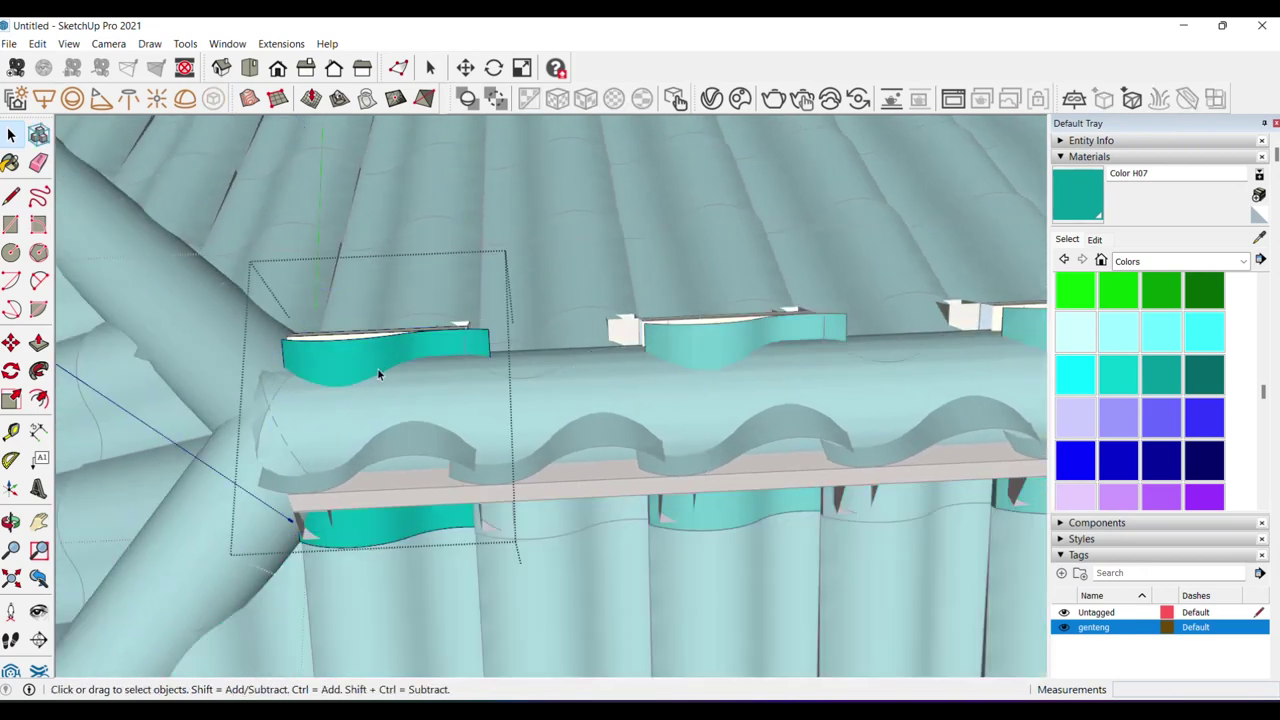
- Intersect the restored ridge-cap pieces with the model again and group them
right_click(371, 364)
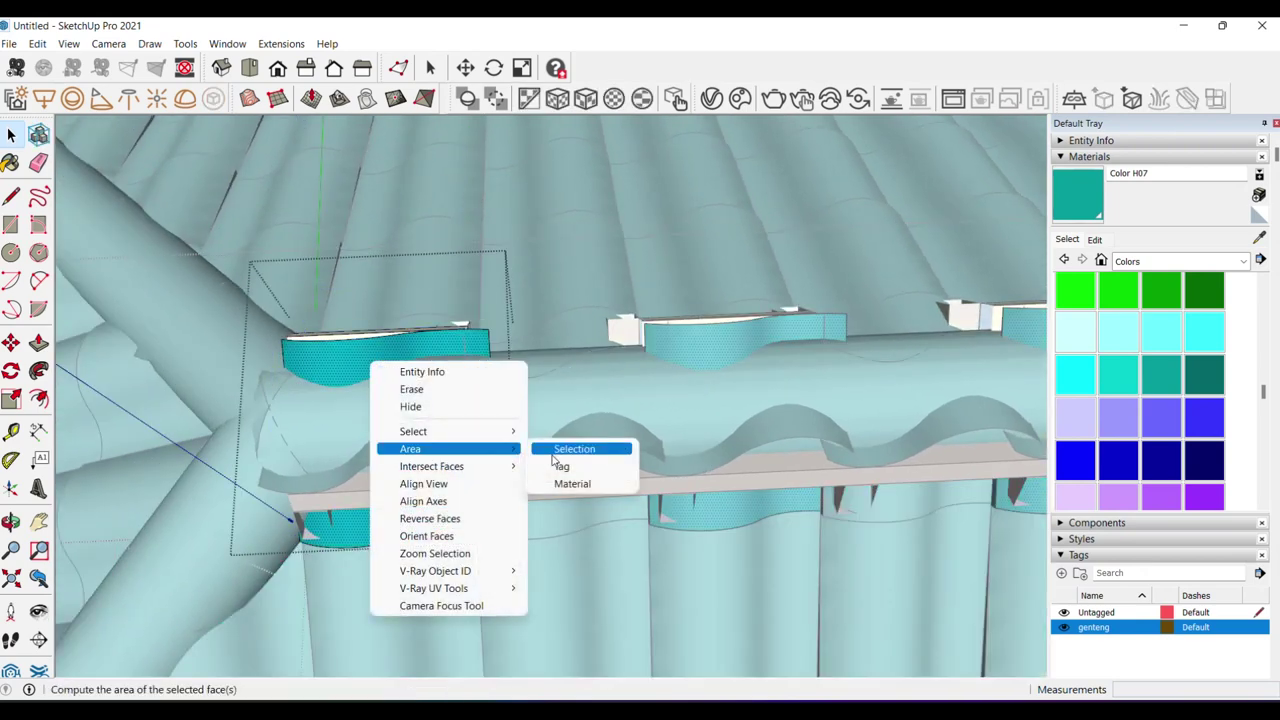
mouse_move(432, 466)
click(552, 466)
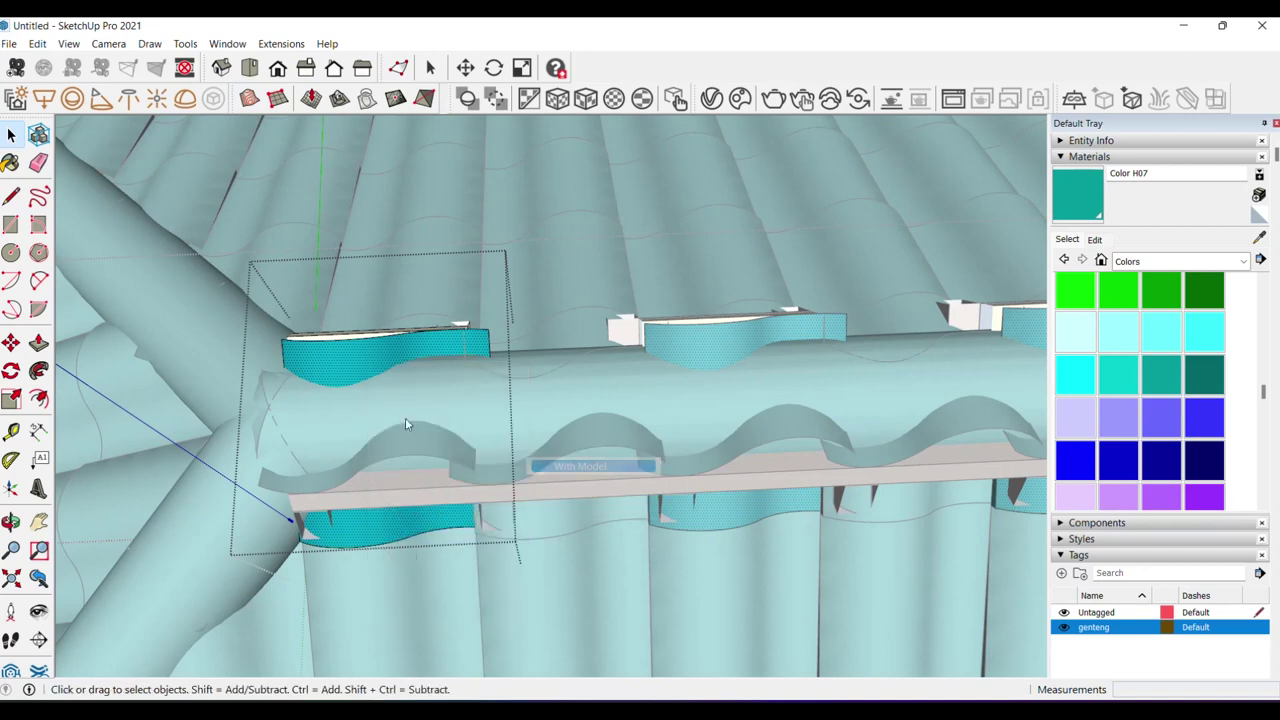
middle_drag(538, 404, 360, 350)
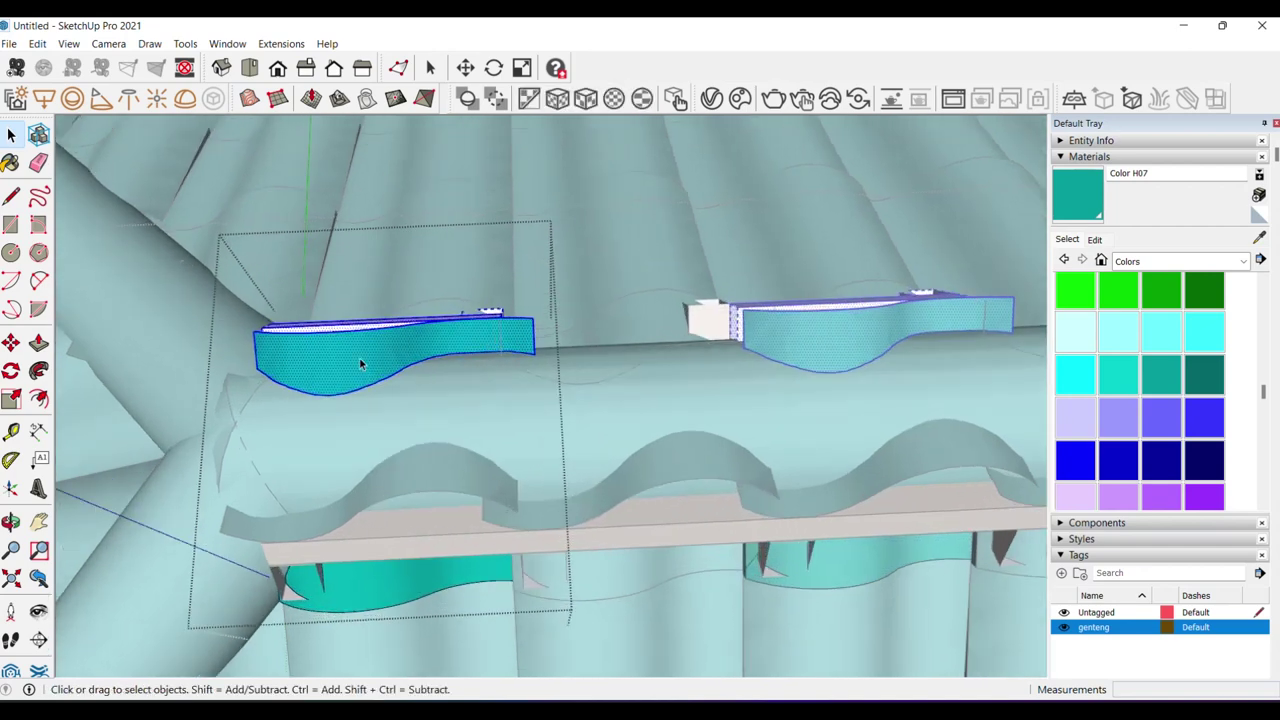
right_click(360, 341)
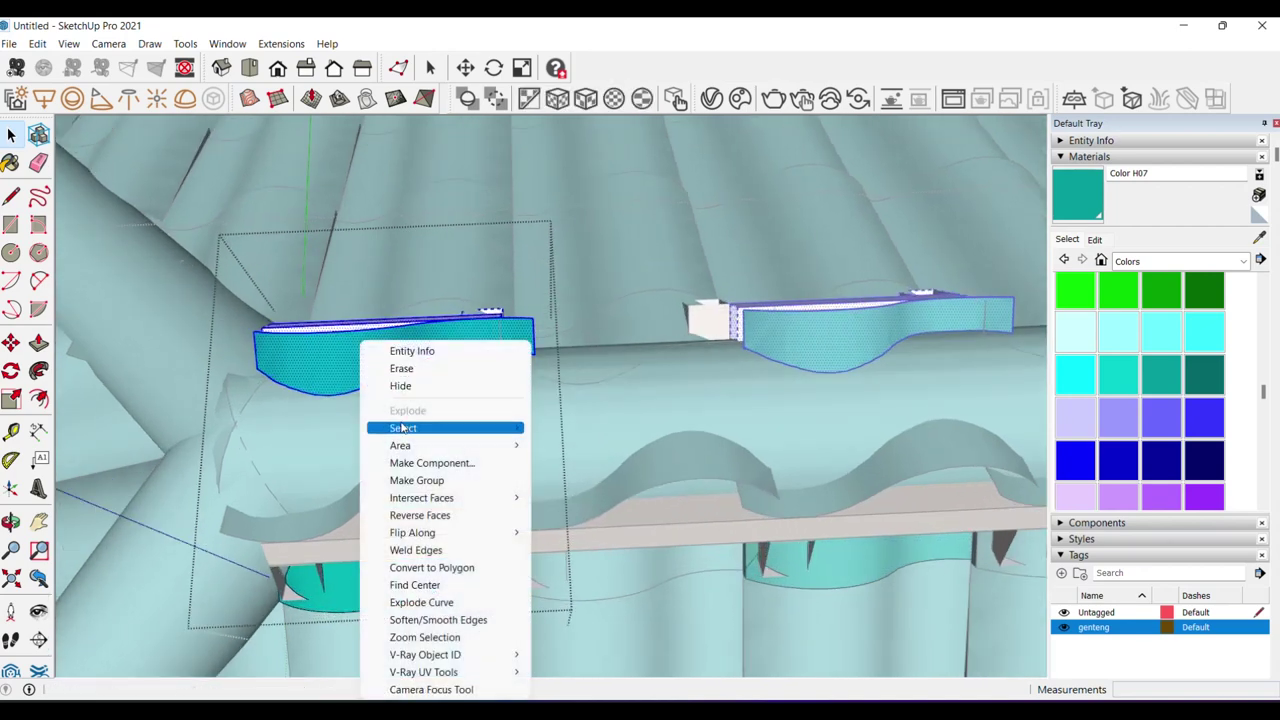
click(417, 480)
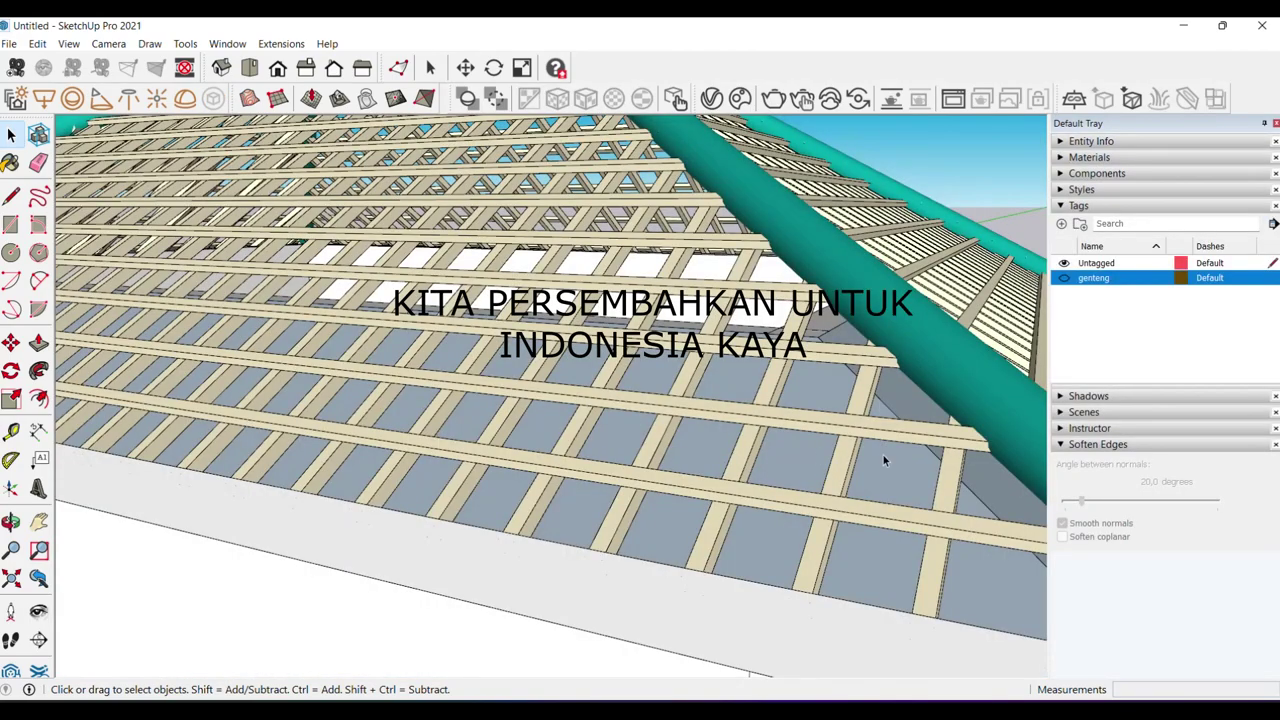